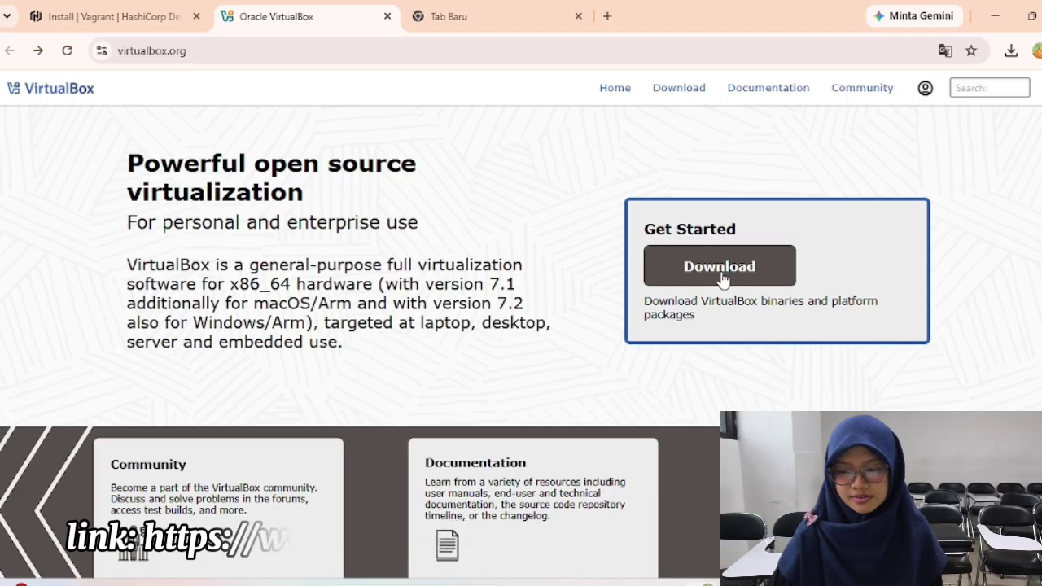
# - Download a VirtualBox 7.2.12 platform package from the VirtualBox downloads page
pyautogui.click(722, 279)
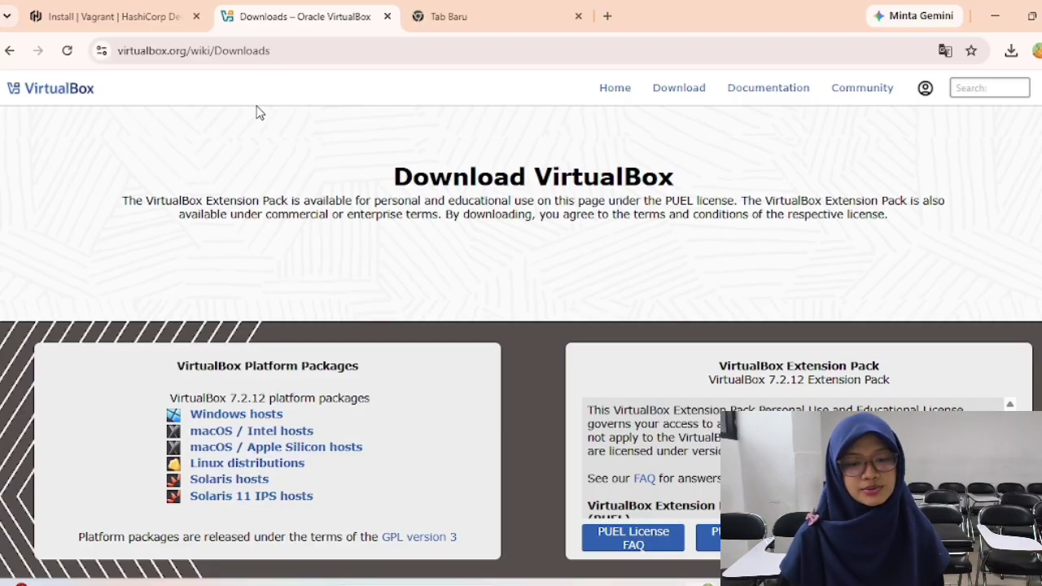
pyautogui.click(307, 432)
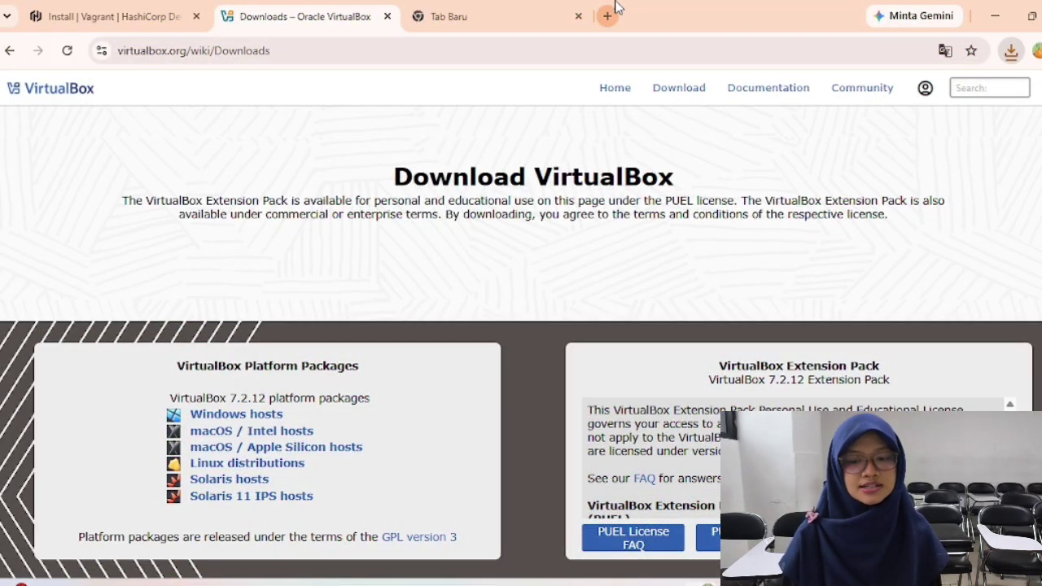
# - Download the Windows AMD64 binary of Vagrant 2.4.9 from the HashiCorp install page and show the browser's downloads
pyautogui.click(159, 6)
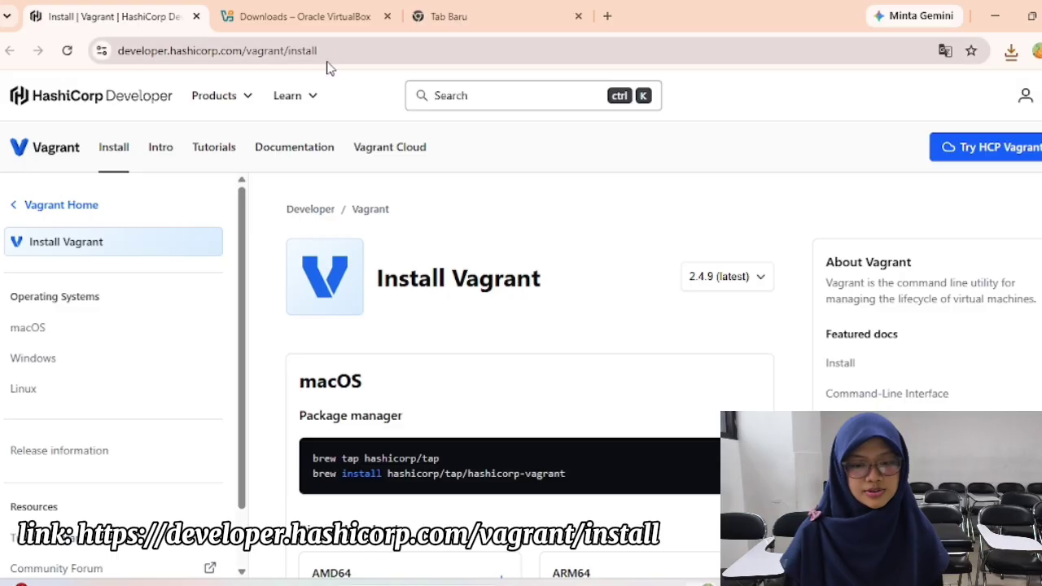
pyautogui.click(311, 95)
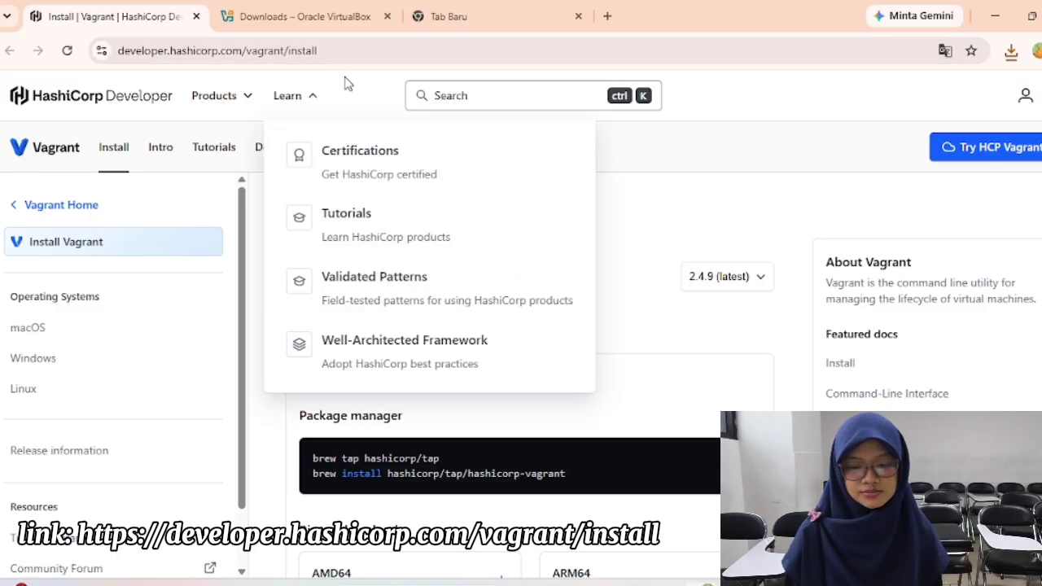
pyautogui.scroll(-1, 521, 380)
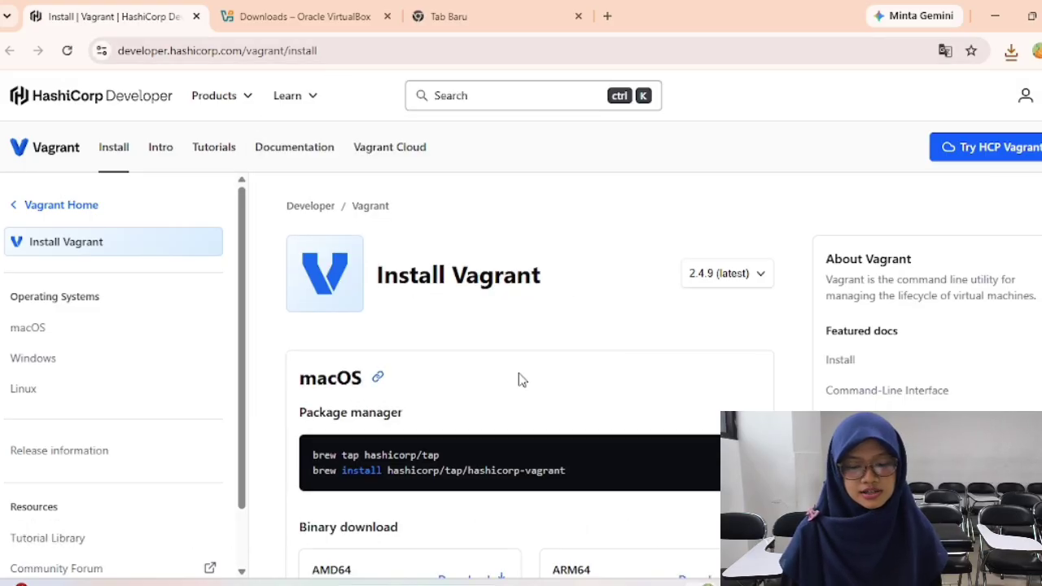
pyautogui.scroll(-3, 521, 380)
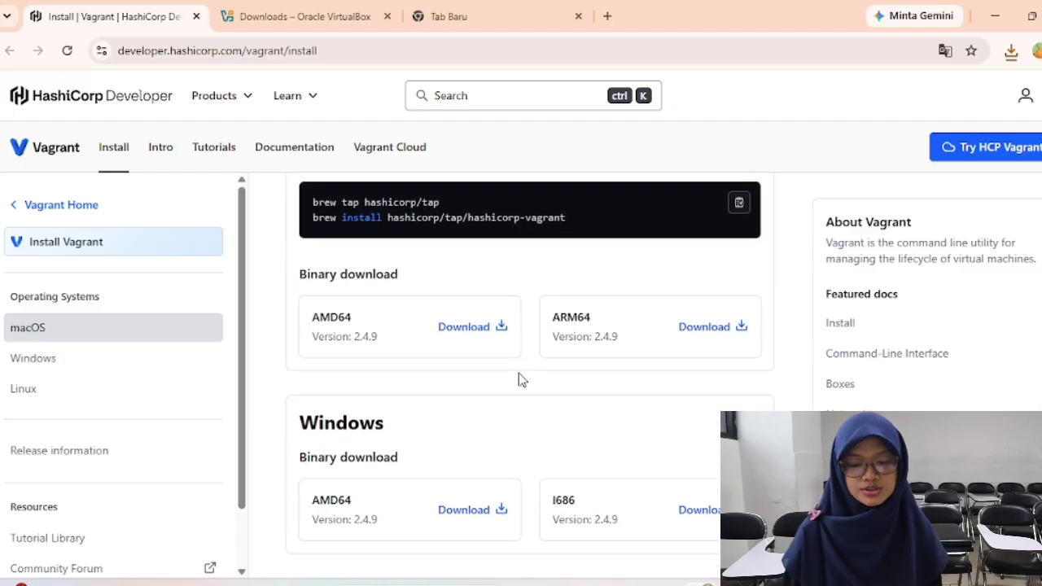
pyautogui.scroll(-1, 521, 380)
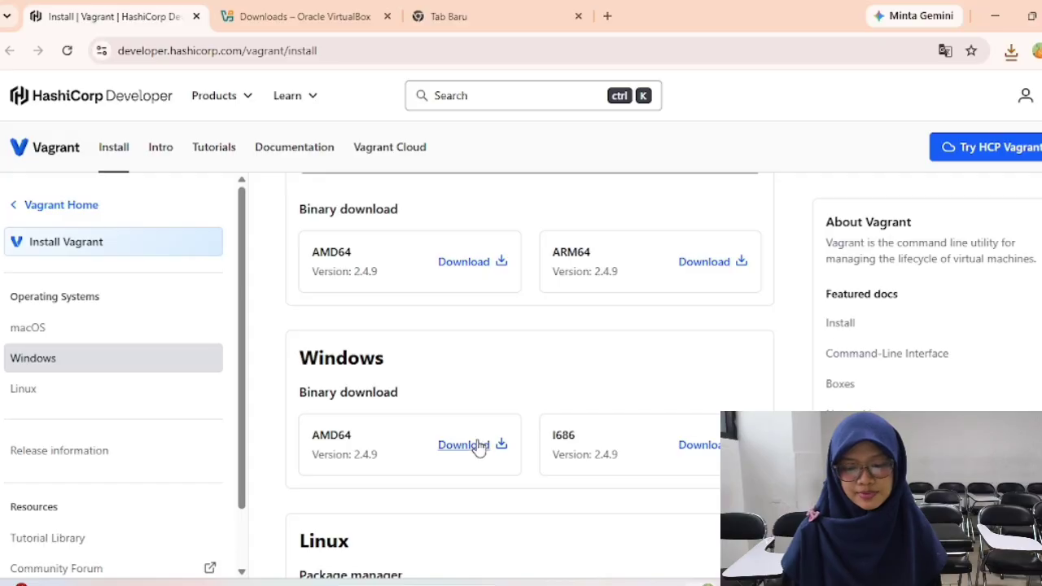
pyautogui.click(479, 446)
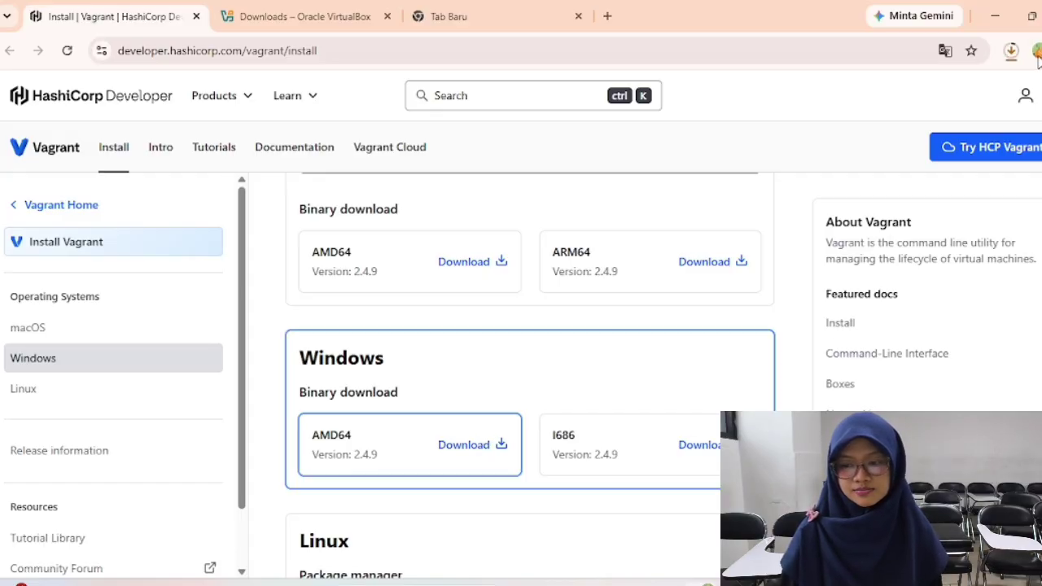
pyautogui.click(1009, 53)
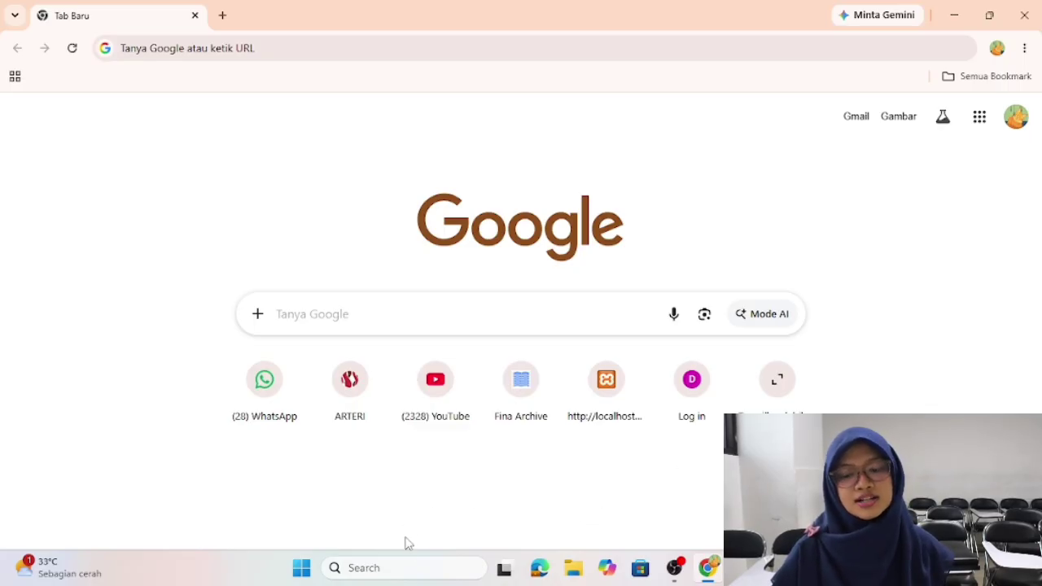
# - Search Windows for cmd, open Command Prompt and maximize its window
pyautogui.click(412, 561)
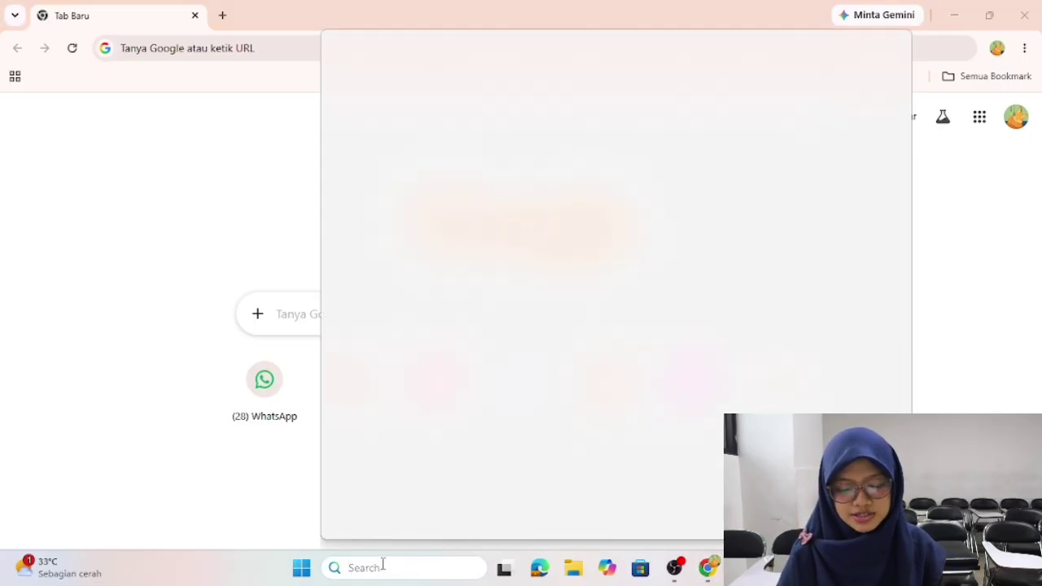
pyautogui.write('cmd')
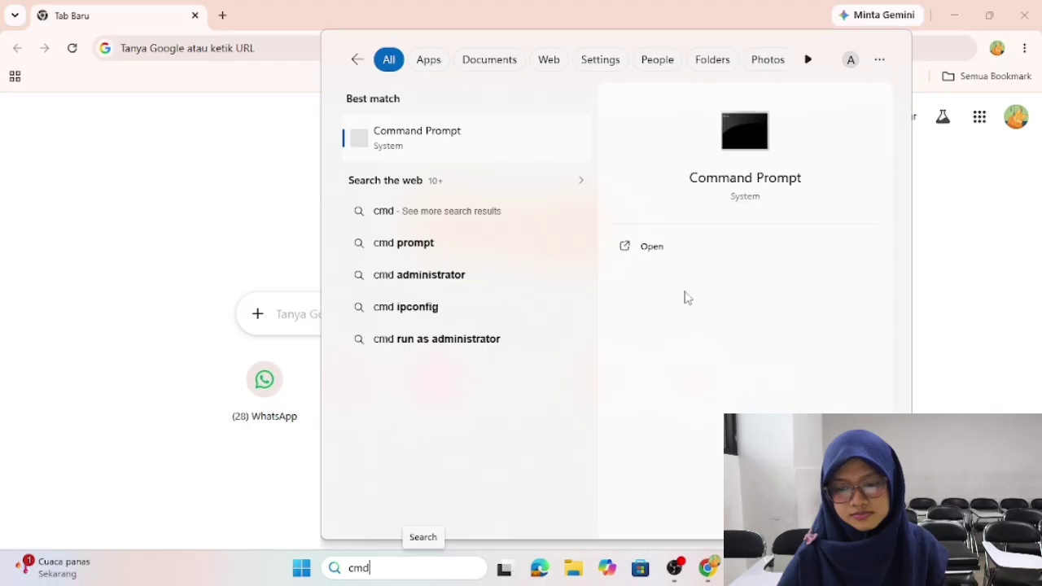
pyautogui.click(659, 252)
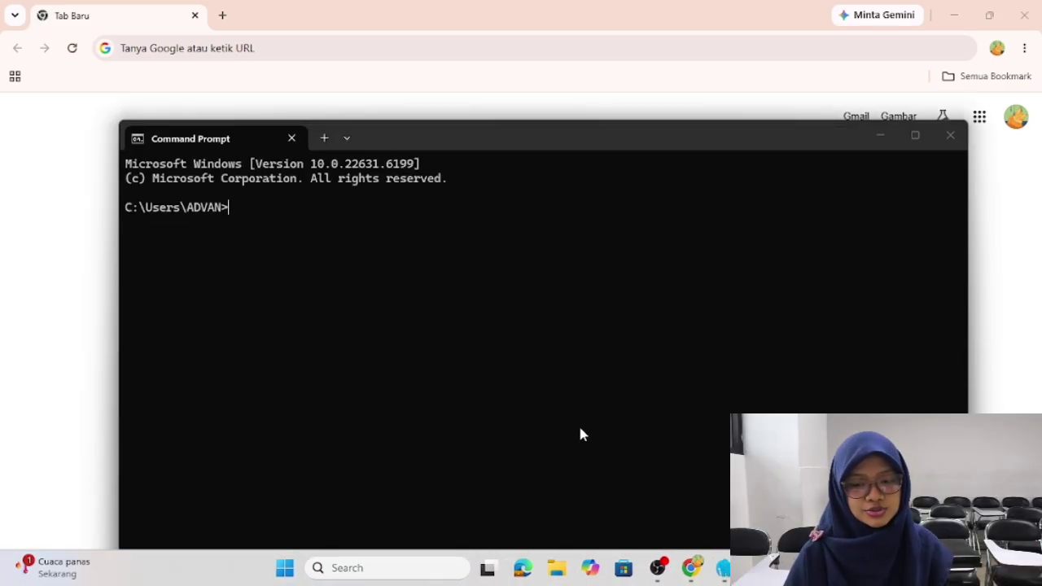
pyautogui.click(914, 135)
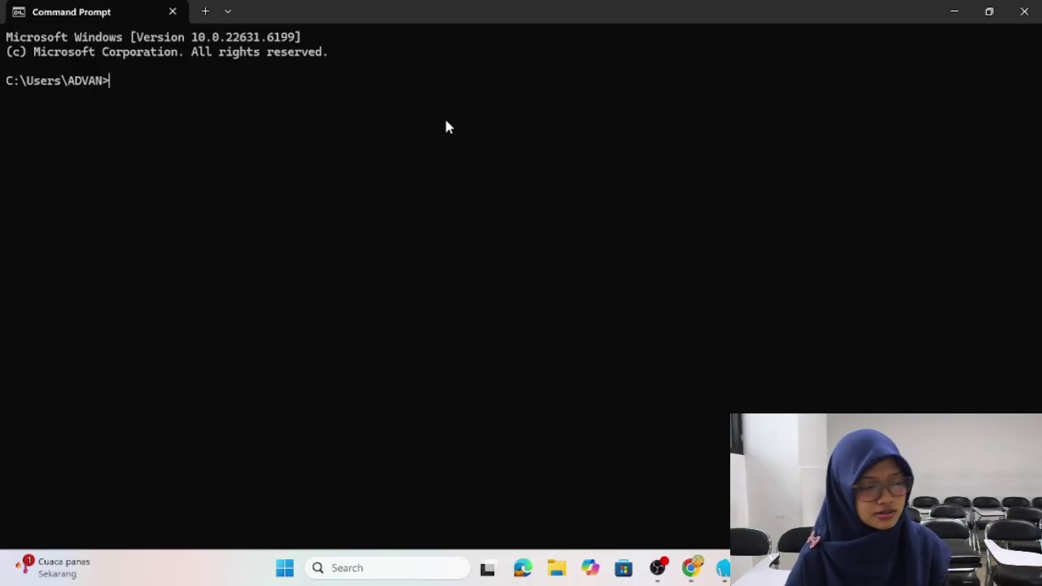
# - Check the installed Vagrant version by running vagrant --version
pyautogui.write('vagra')
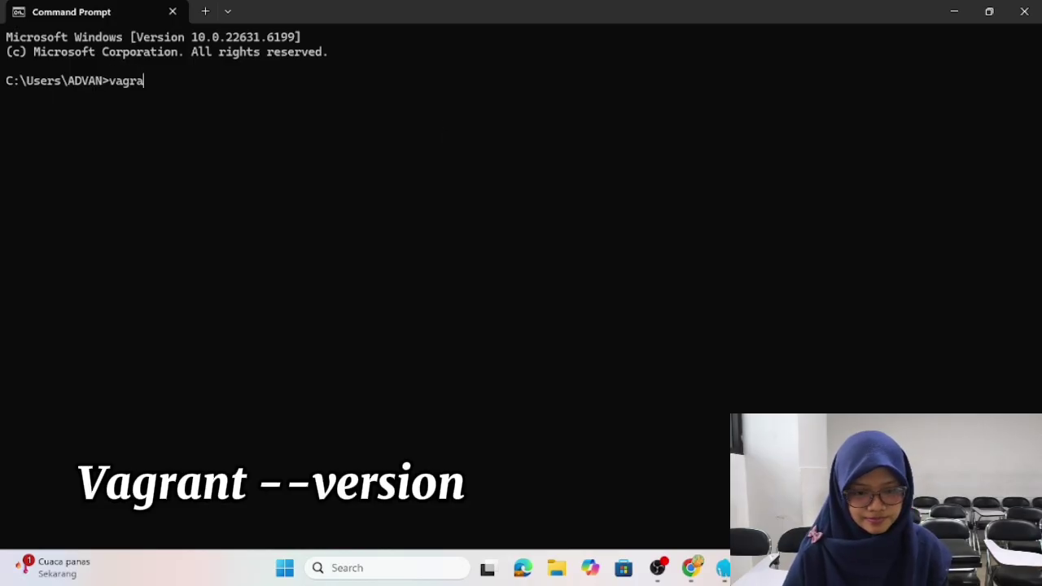
pyautogui.write('nt')
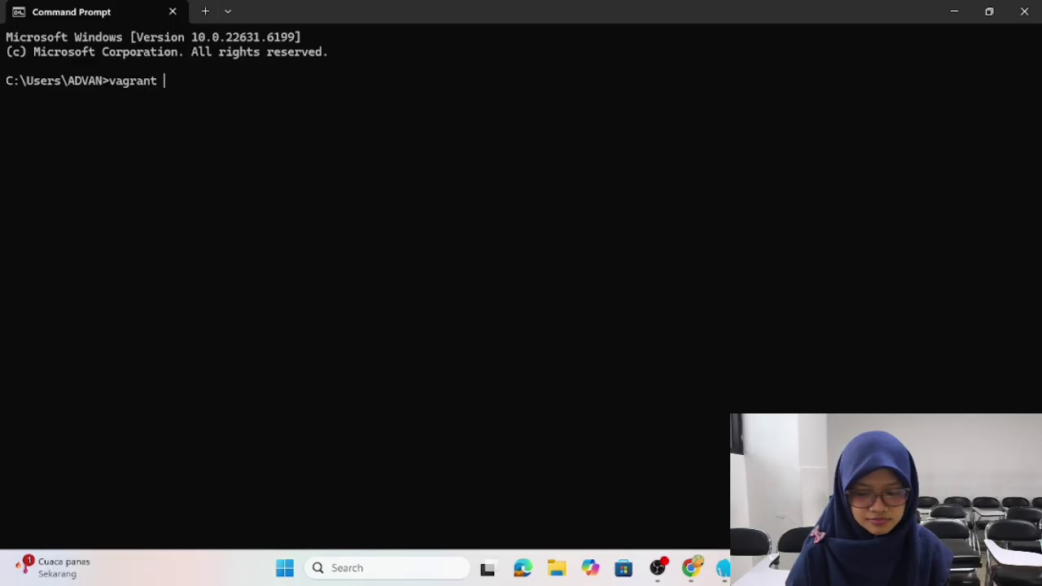
pyautogui.write(' --version')
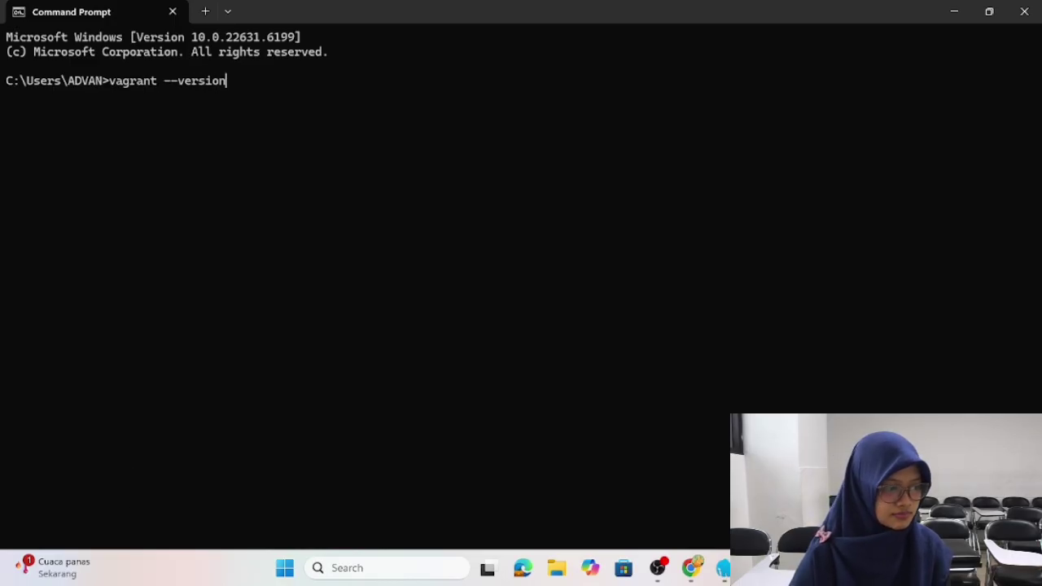
pyautogui.press('Return')
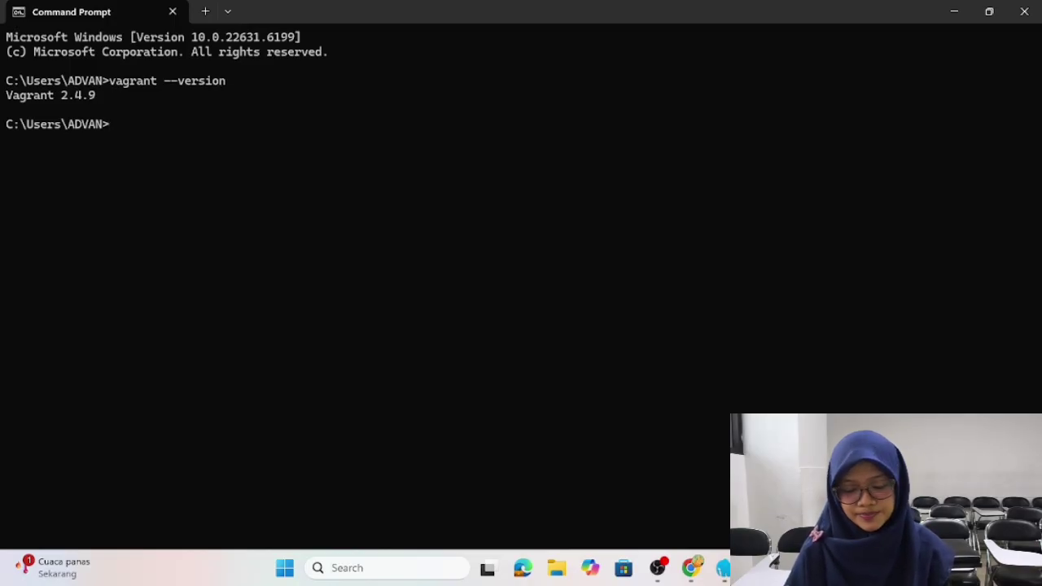
# - Create a directory named atom-vagrant in the current user folder with mkdir
pyautogui.write('mkdir')
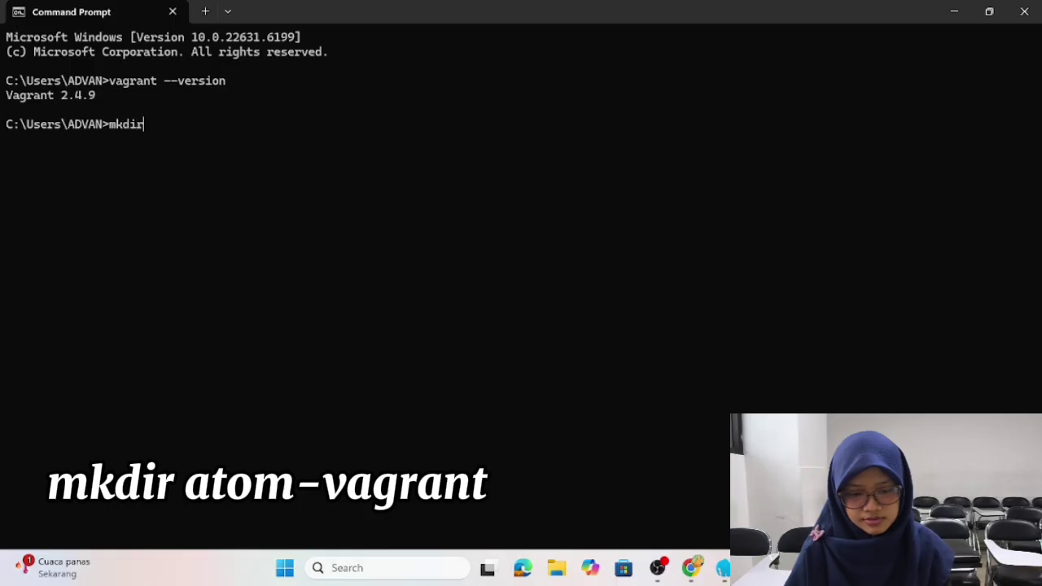
pyautogui.write(' atom')
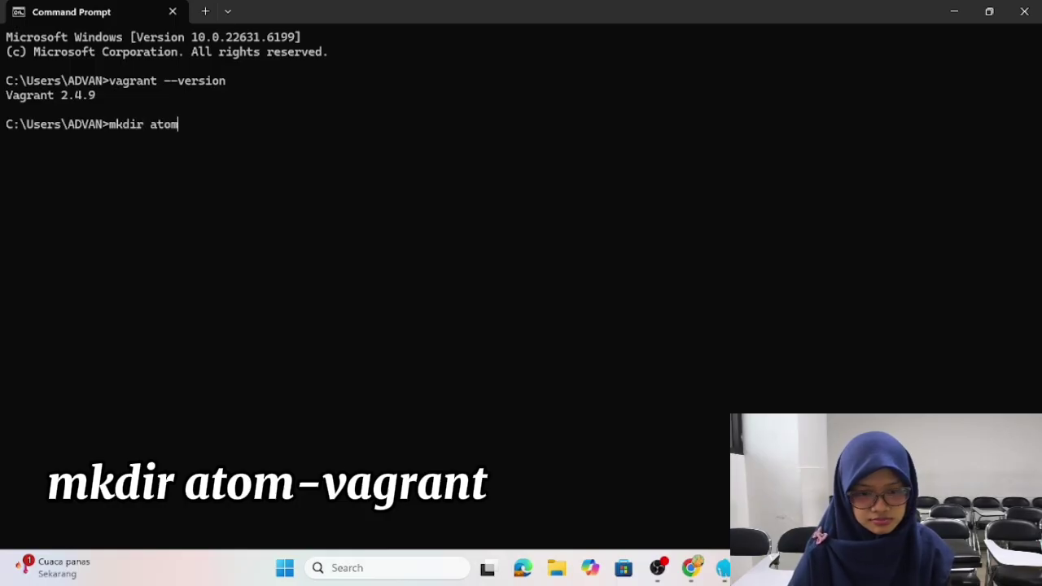
pyautogui.write('-vagrant')
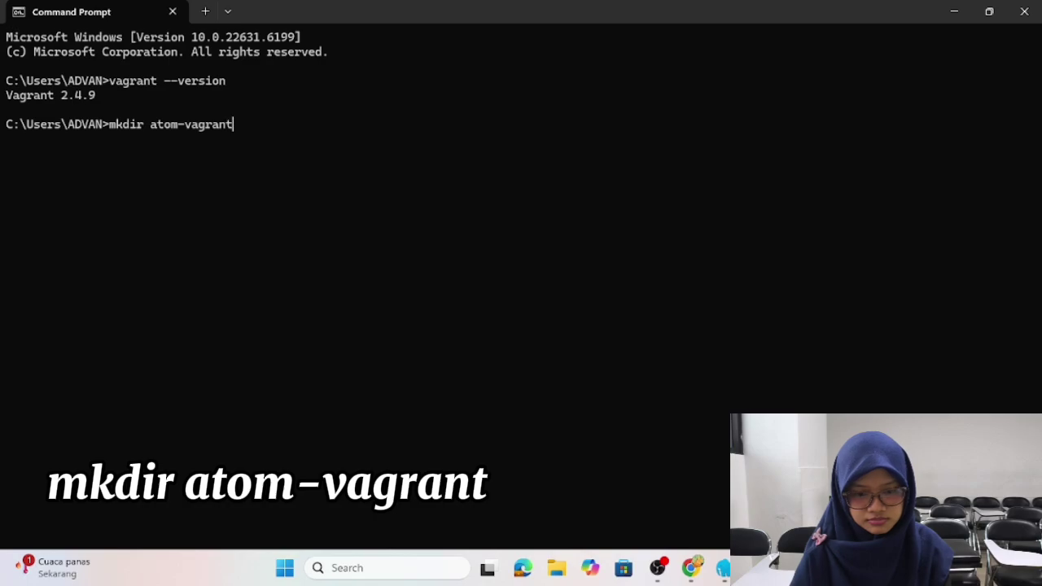
pyautogui.press('Return')
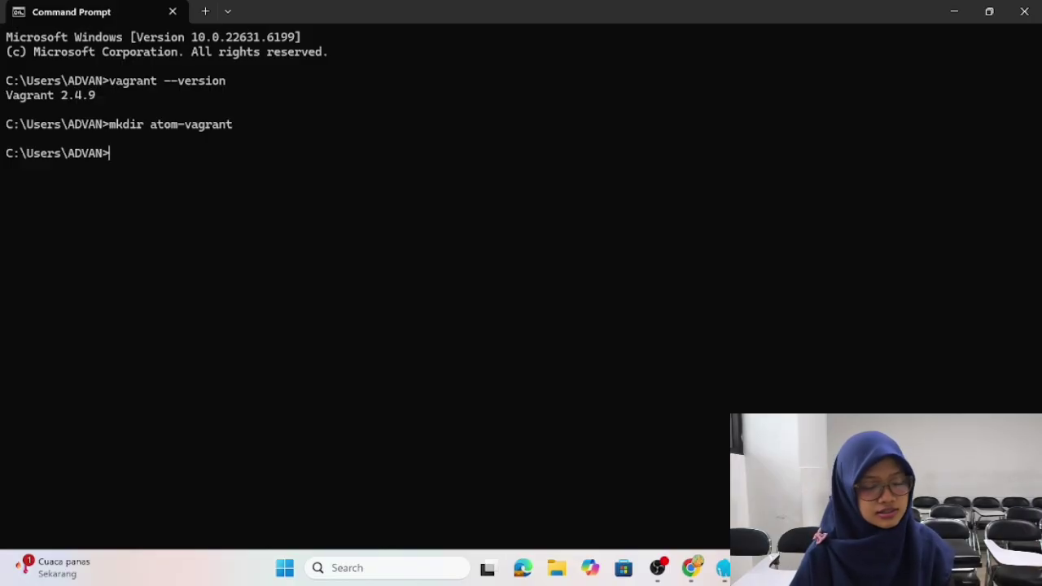
# - Change into the new directory by running cd atom-vagrant
pyautogui.write('cd at')
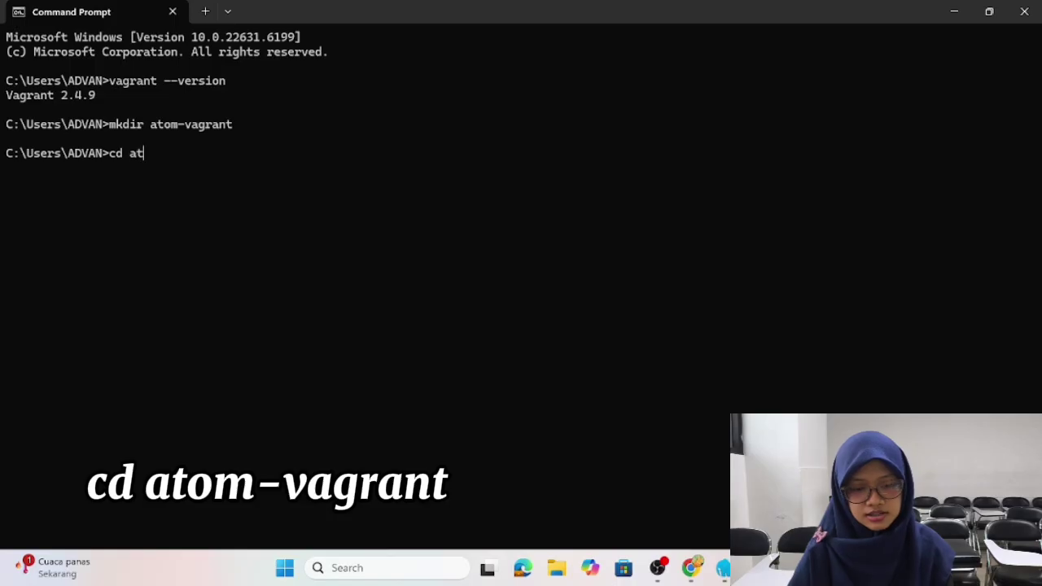
pyautogui.write('om vag')
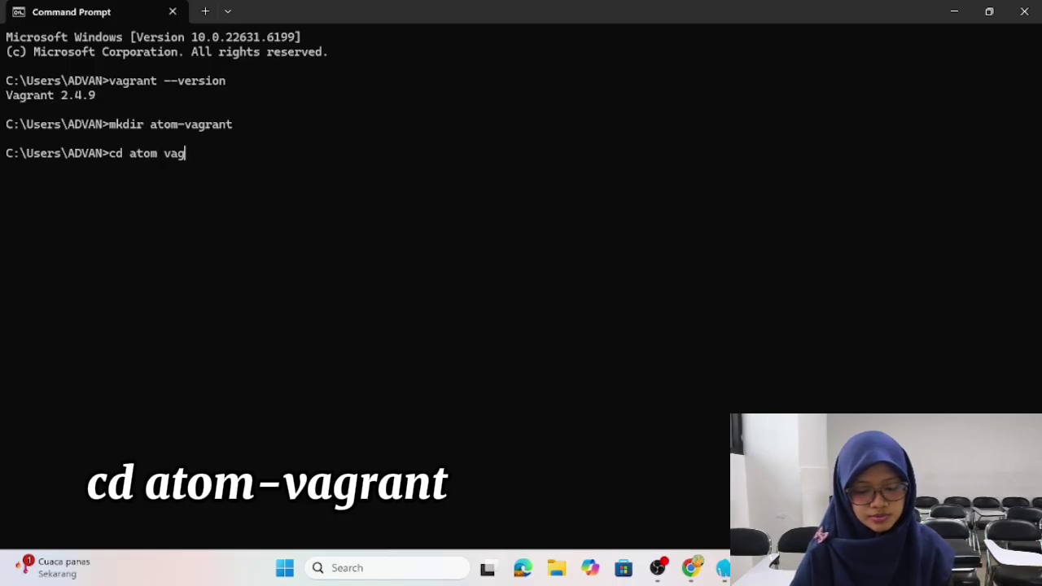
pyautogui.write('rant')
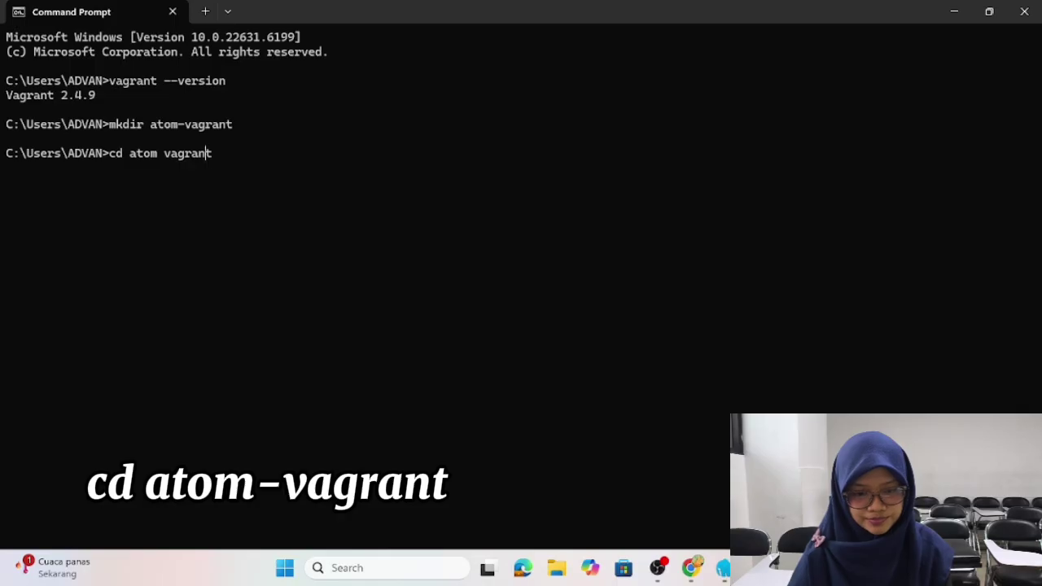
pyautogui.press('Left')
pyautogui.press('Left')
pyautogui.press('Left')
pyautogui.press('Left')
pyautogui.press('Left')
pyautogui.press('Left')
pyautogui.press('Left')
pyautogui.press('Left')
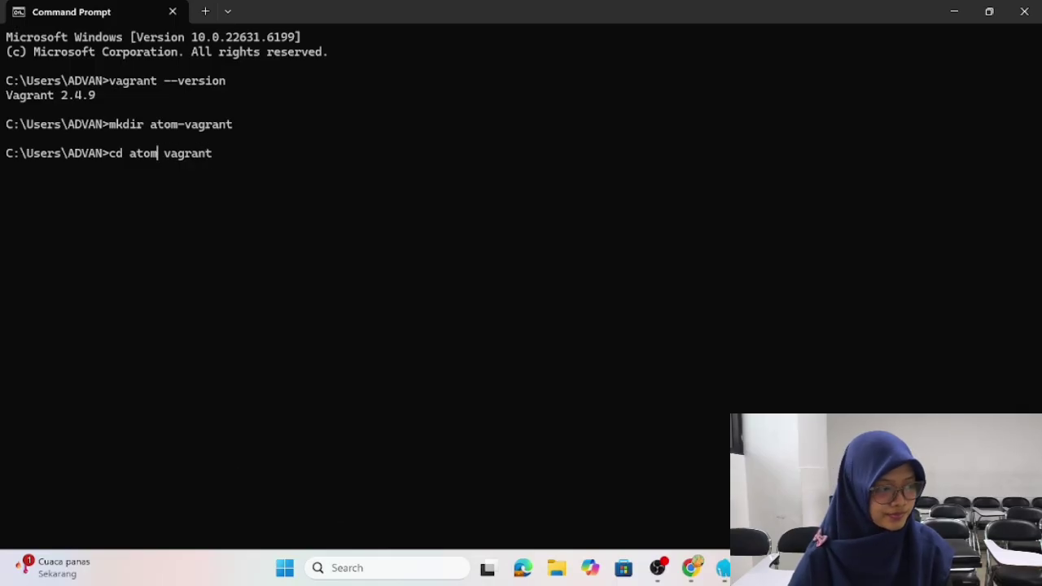
pyautogui.write('-')
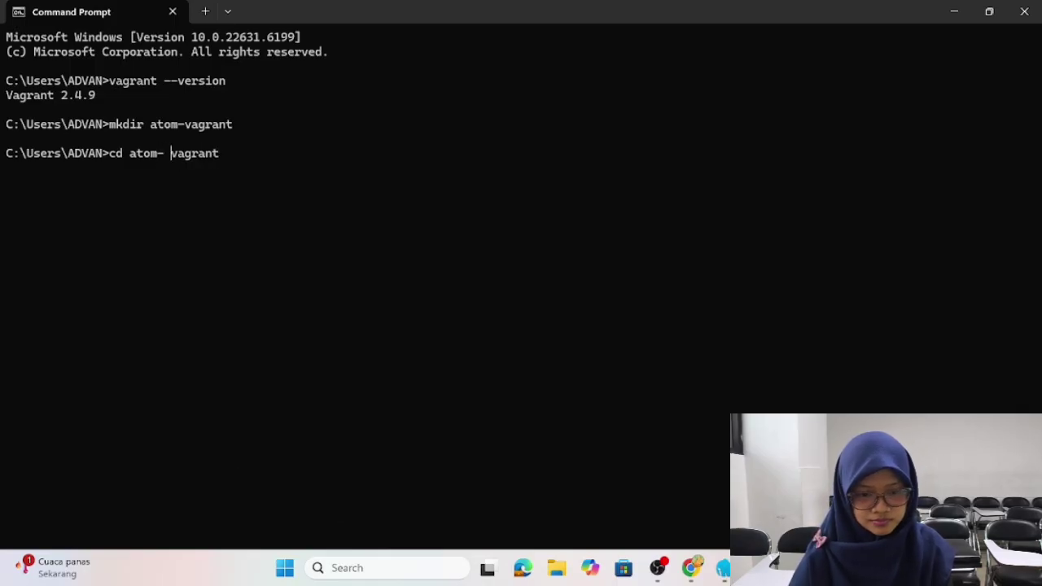
pyautogui.press('Delete')
pyautogui.press('Return')
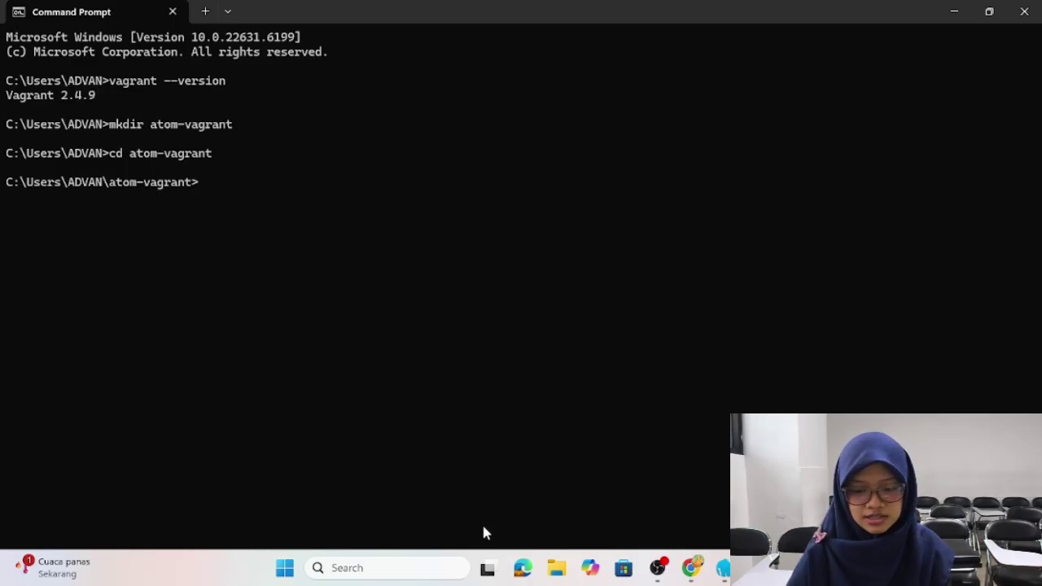
# - Inspect the atom-vagrant folder under C:\Users\ADVAN in File Explorer, go back to its parent folder, and return to Command Prompt
pyautogui.click(556, 570)
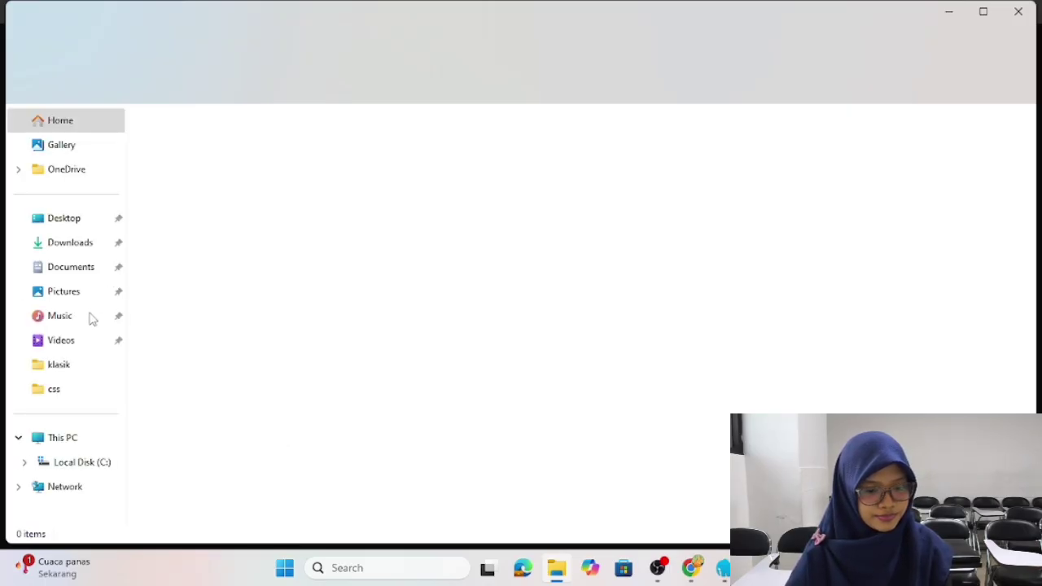
pyautogui.click(82, 461)
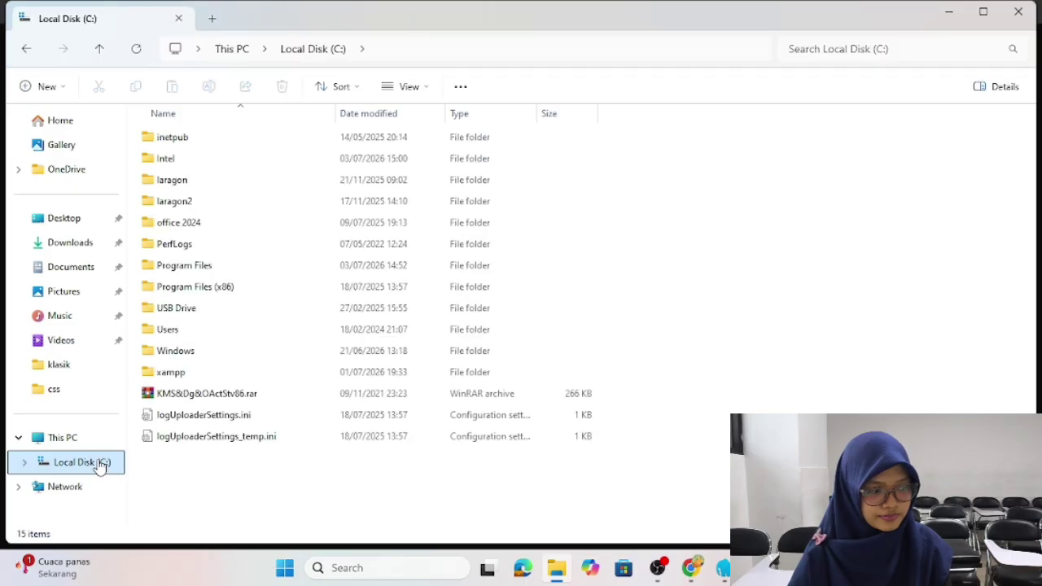
pyautogui.doubleClick(202, 332)
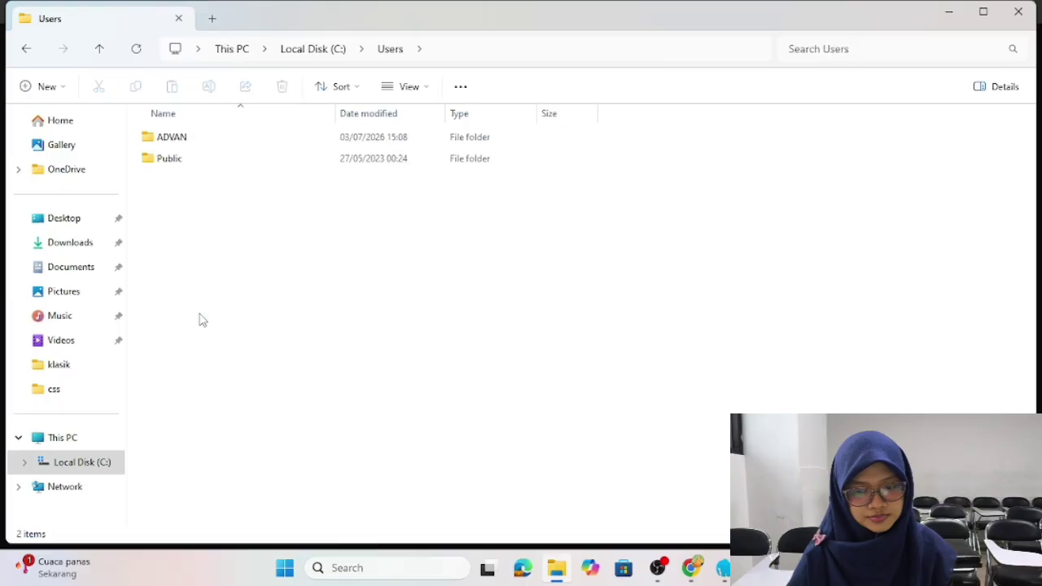
pyautogui.click(242, 141)
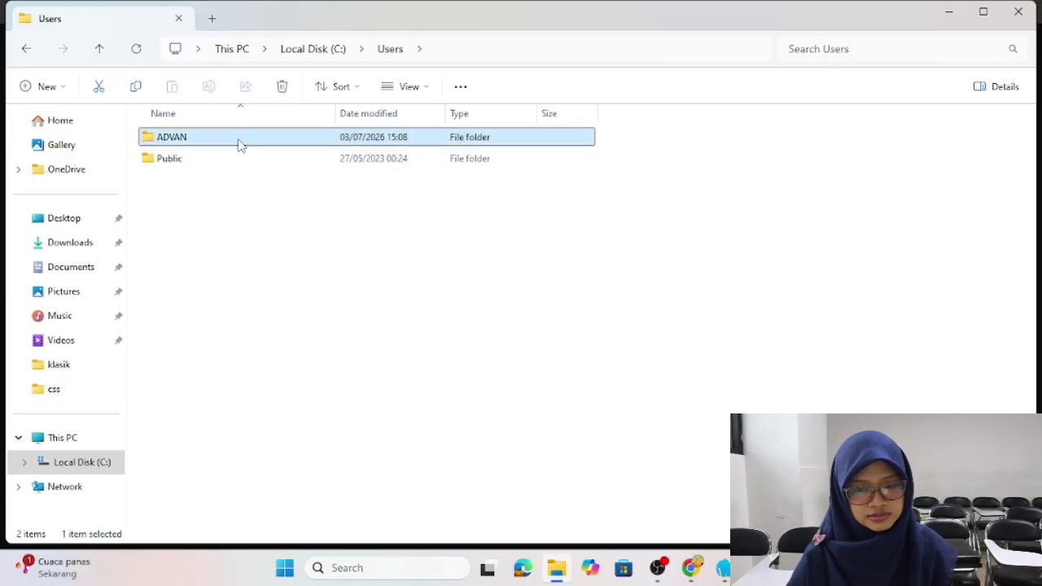
pyautogui.doubleClick(240, 144)
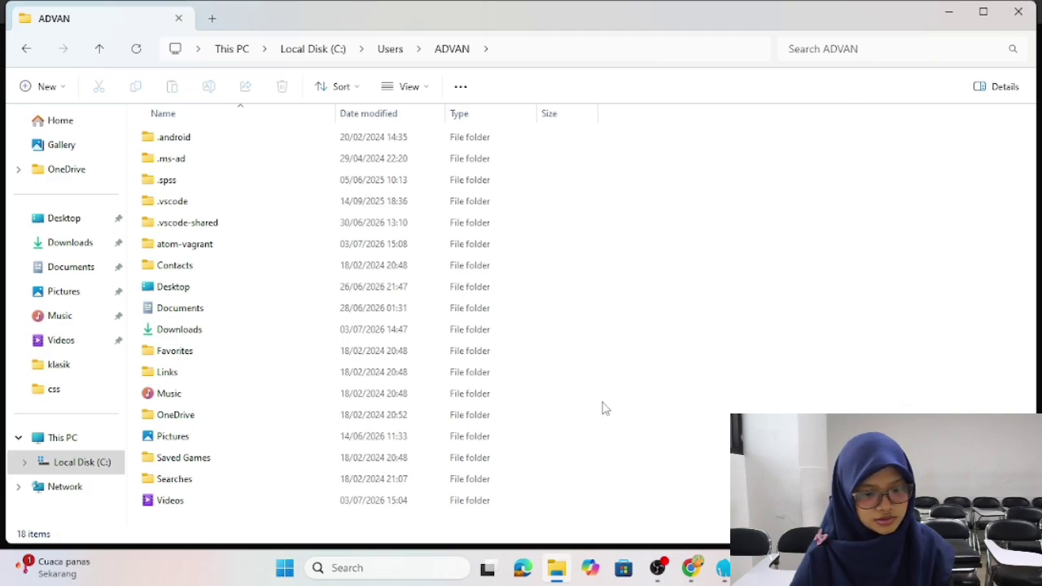
pyautogui.doubleClick(295, 245)
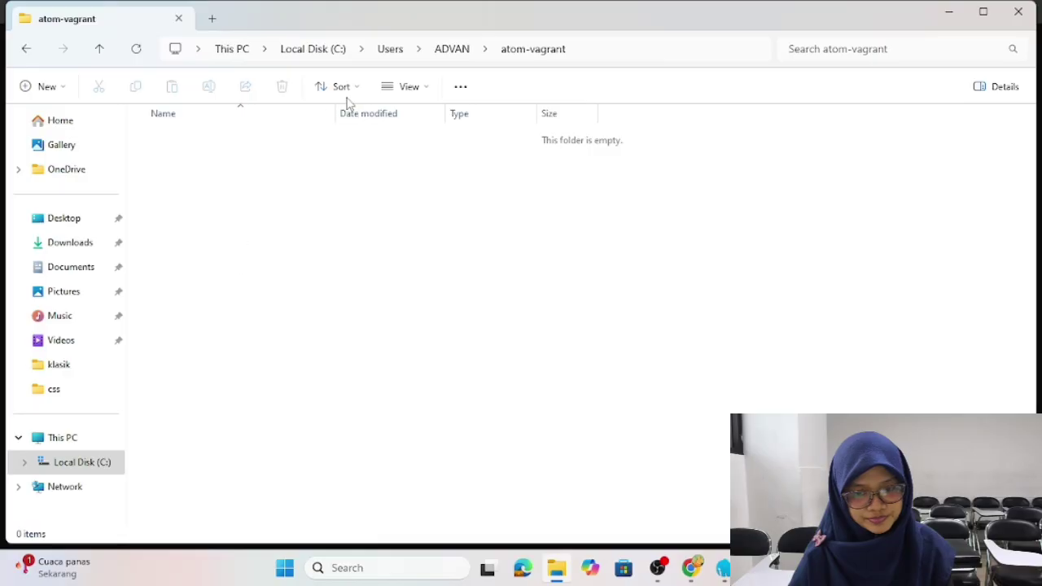
pyautogui.click(462, 52)
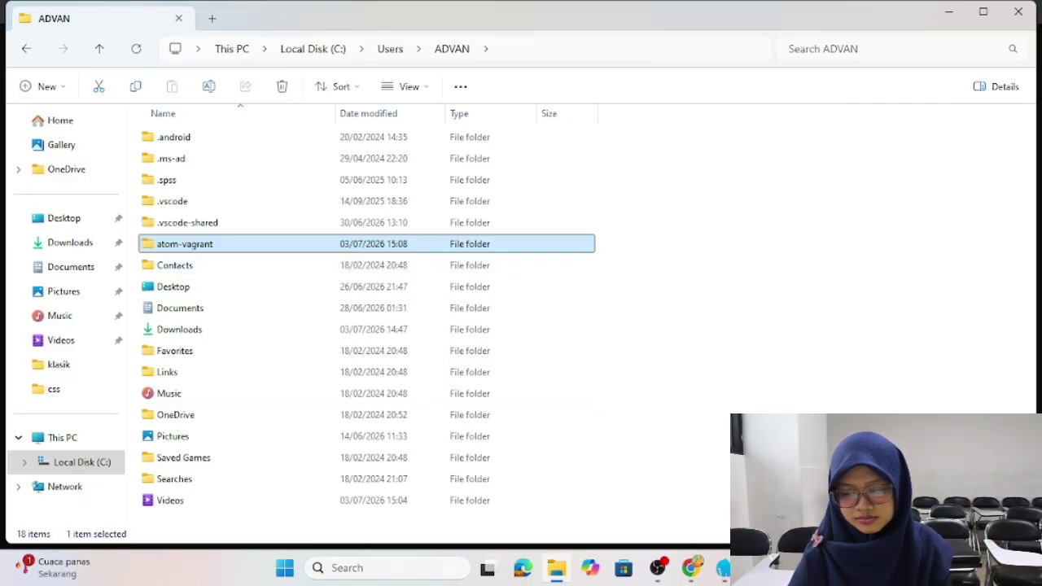
pyautogui.click(723, 567)
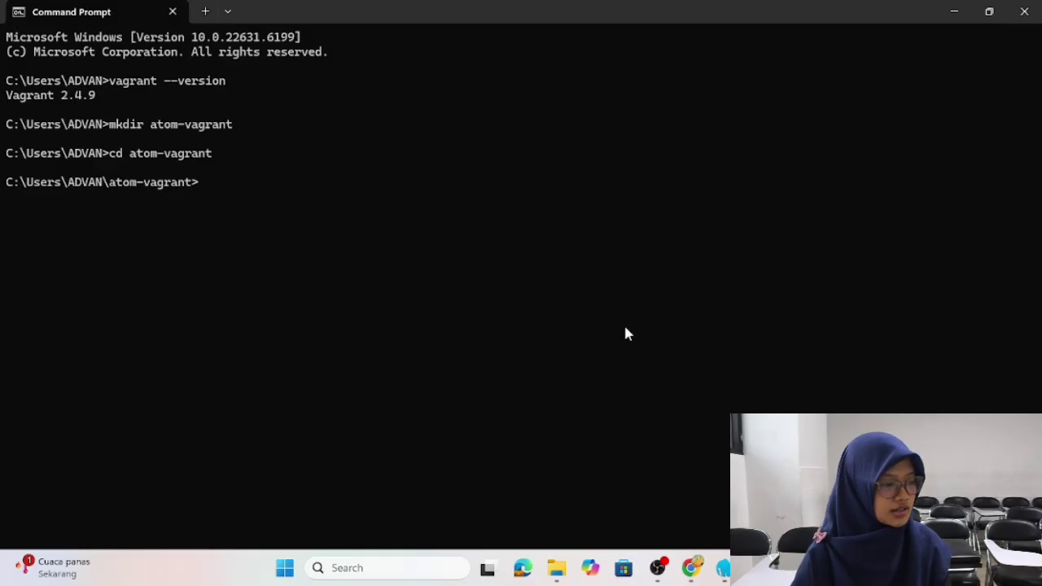
# - Initialize the project folder by running vagrant init artefactual/atom, check the generated file in File Explorer, and return to Command Prompt
pyautogui.write('vagrant')
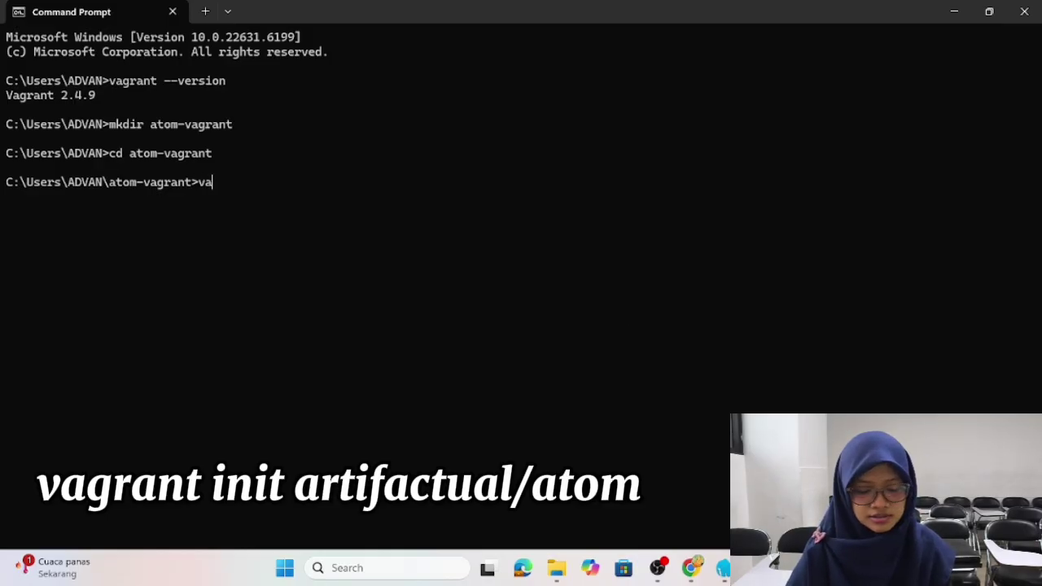
pyautogui.write(' init ')
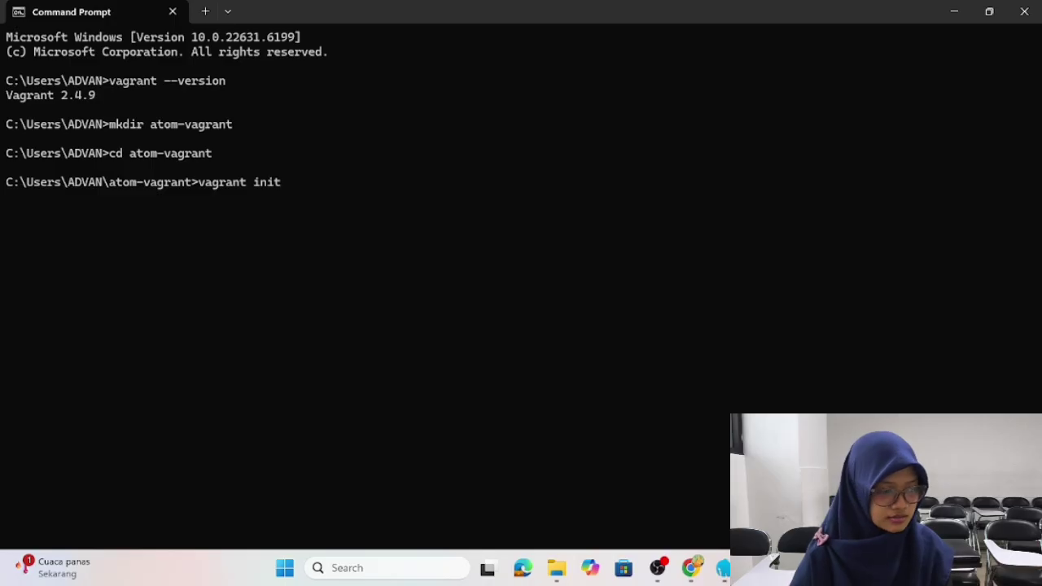
pyautogui.write('arte')
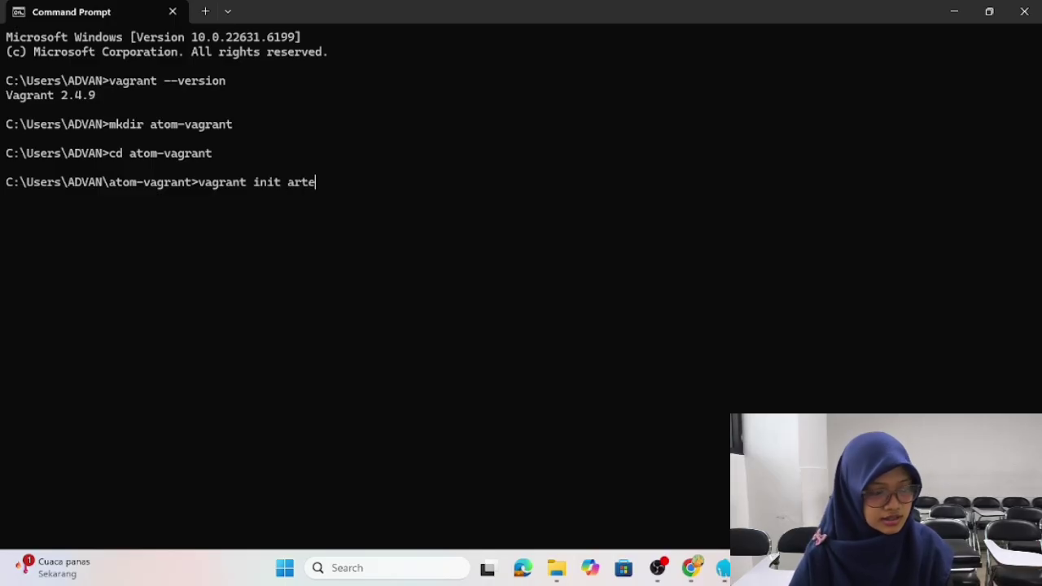
pyautogui.write('factua')
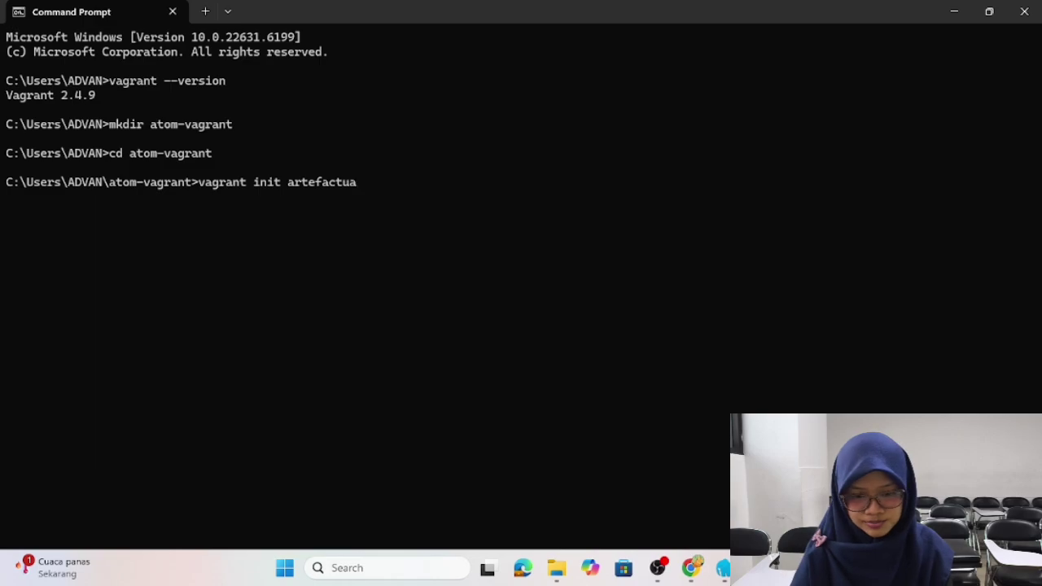
pyautogui.write('l/ato')
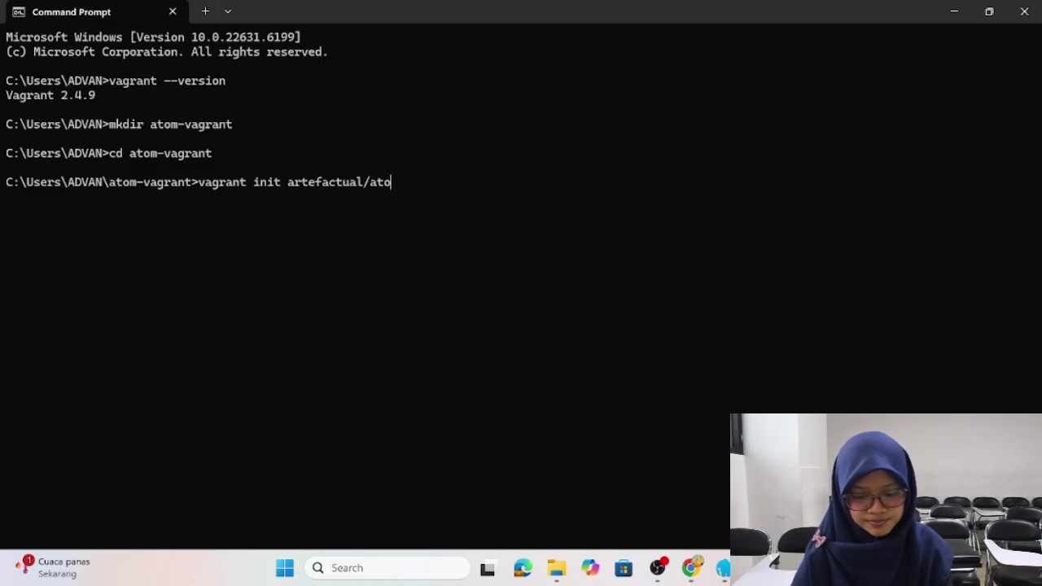
pyautogui.write('m')
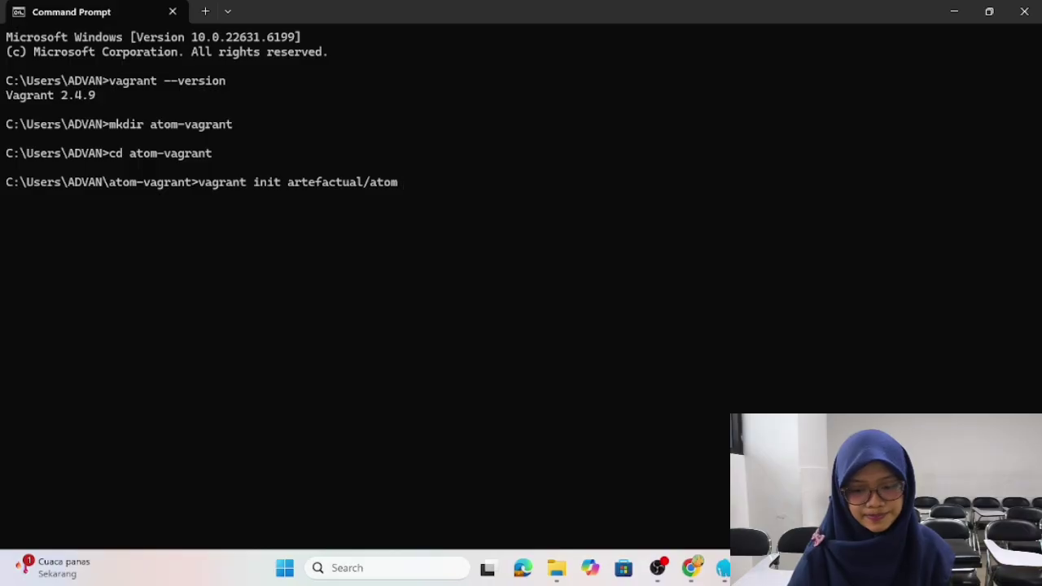
pyautogui.press('Return')
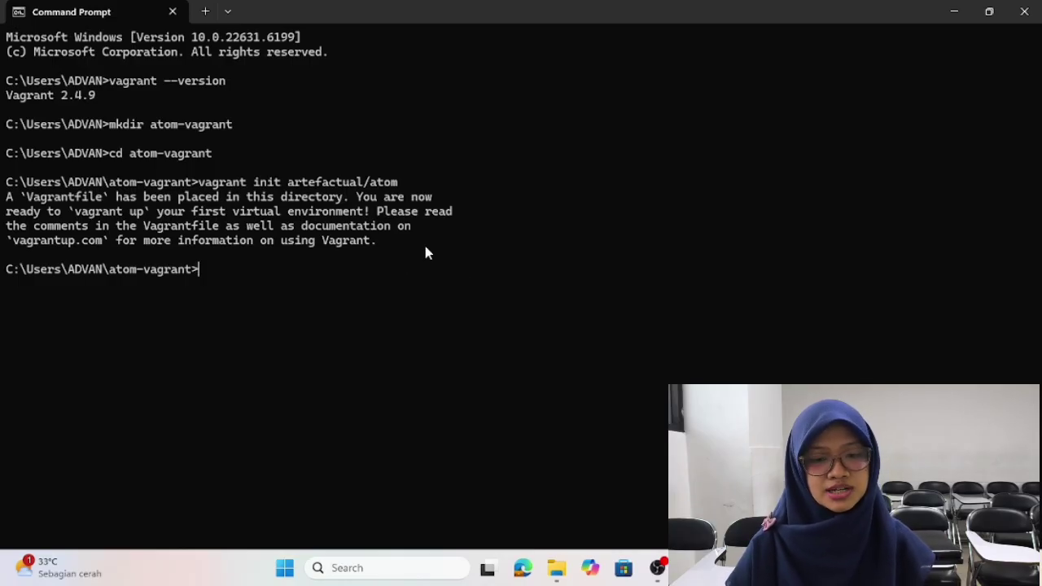
pyautogui.click(556, 568)
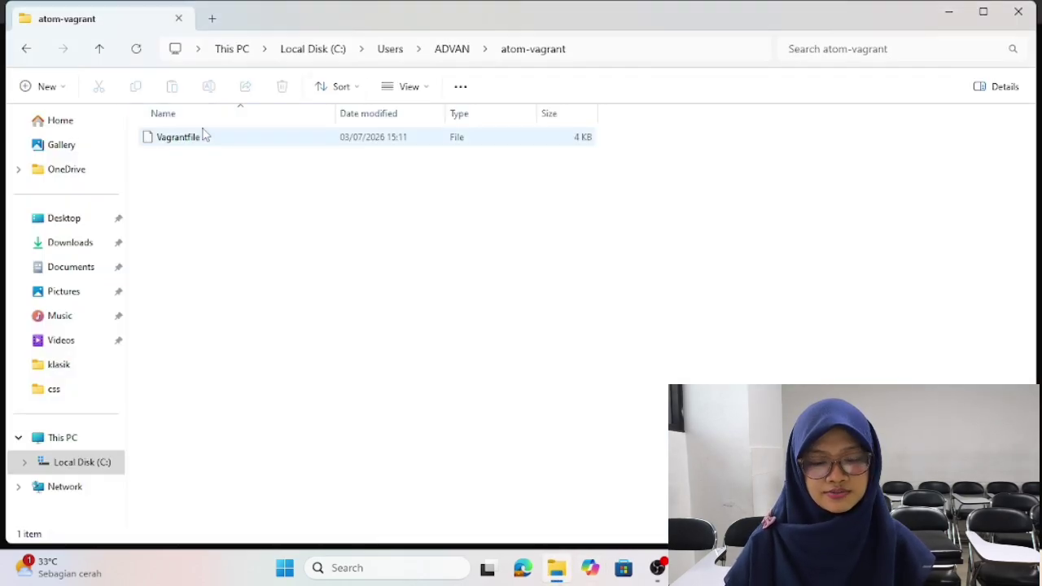
pyautogui.click(949, 12)
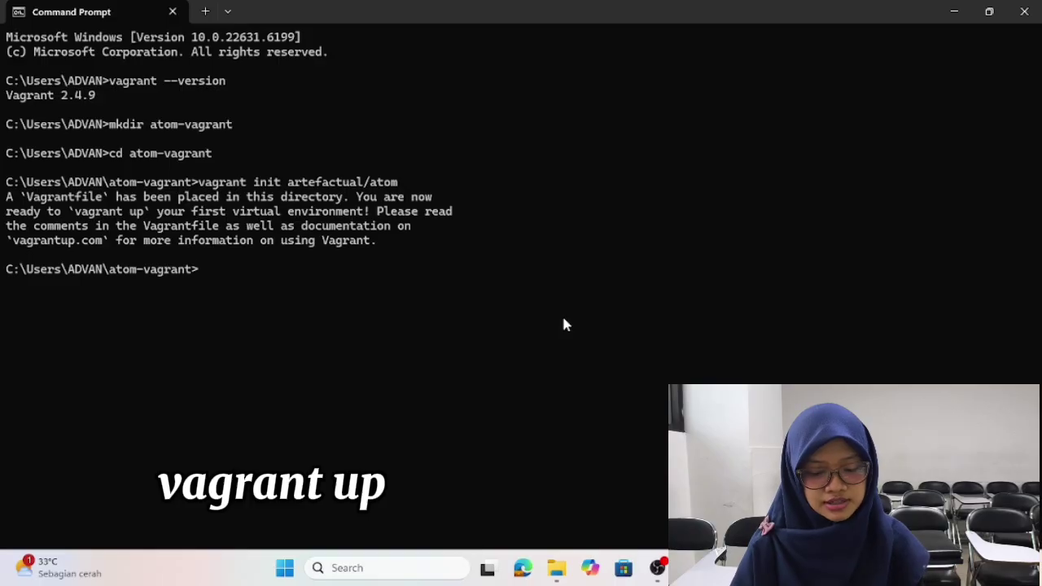
# - Start the virtual machine from the atom-vagrant folder by running vagrant up
pyautogui.write('vagran')
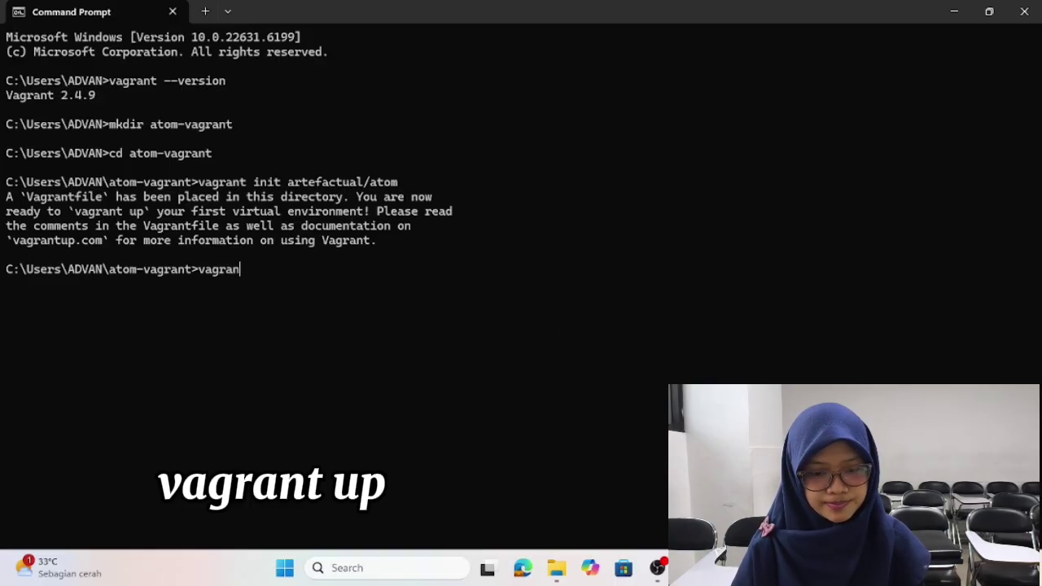
pyautogui.write('t up')
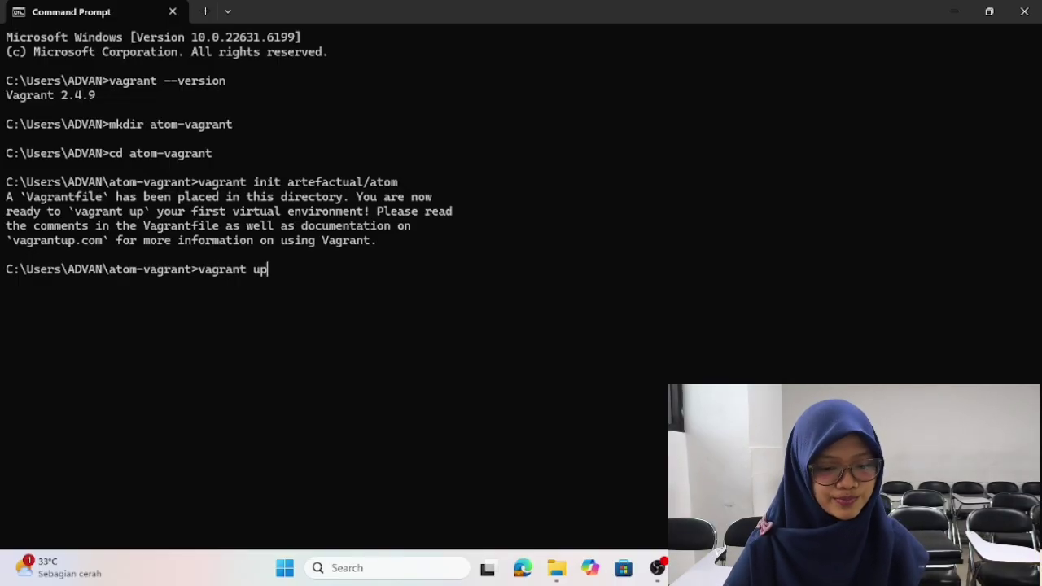
pyautogui.press('Return')
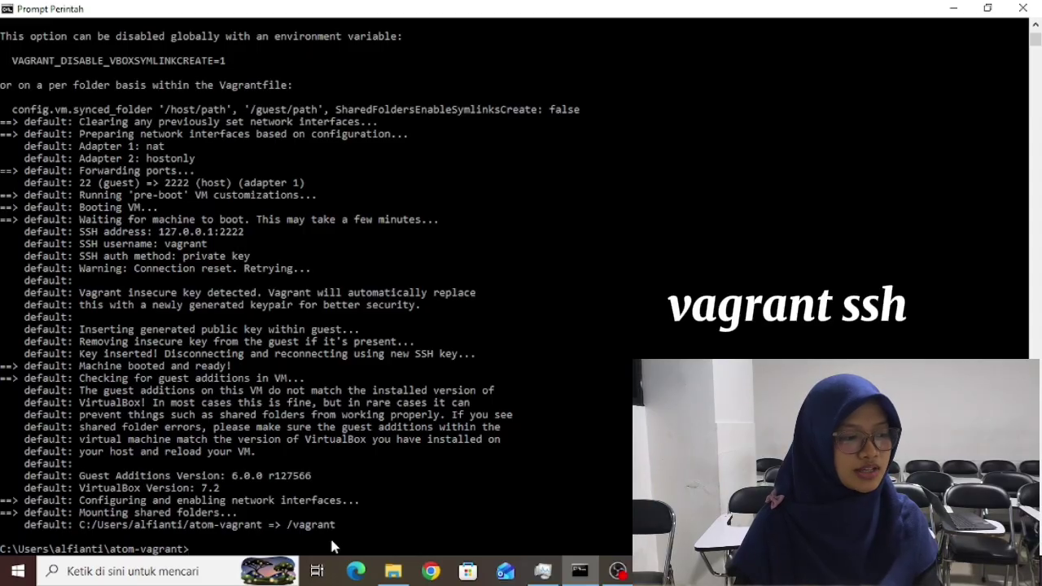
# - Connect to the running virtual machine with vagrant ssh and print its working directory with pwd
pyautogui.write('vagra')
pyautogui.write('n')
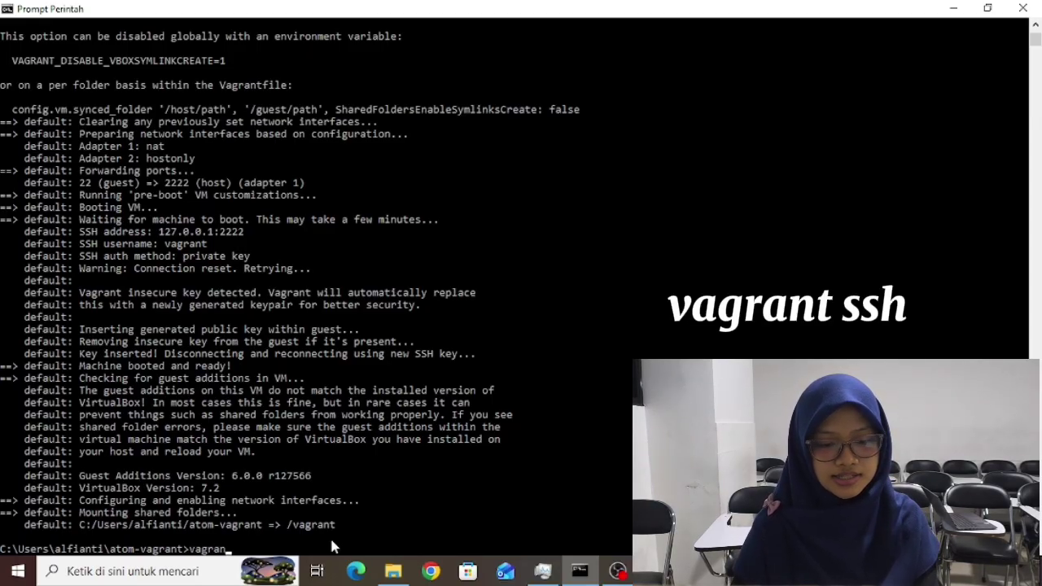
pyautogui.write('t ssh')
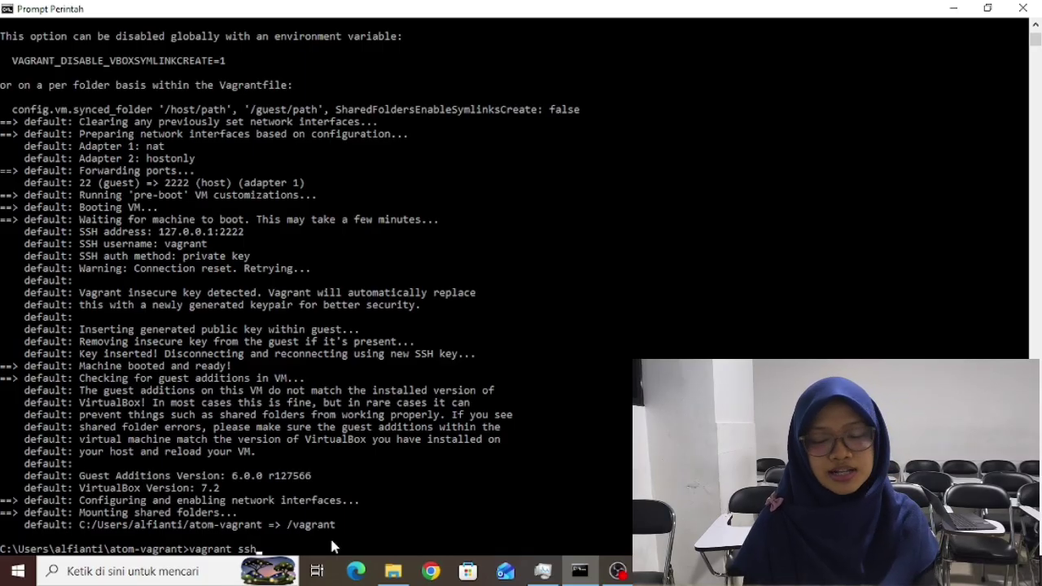
pyautogui.press('Return')
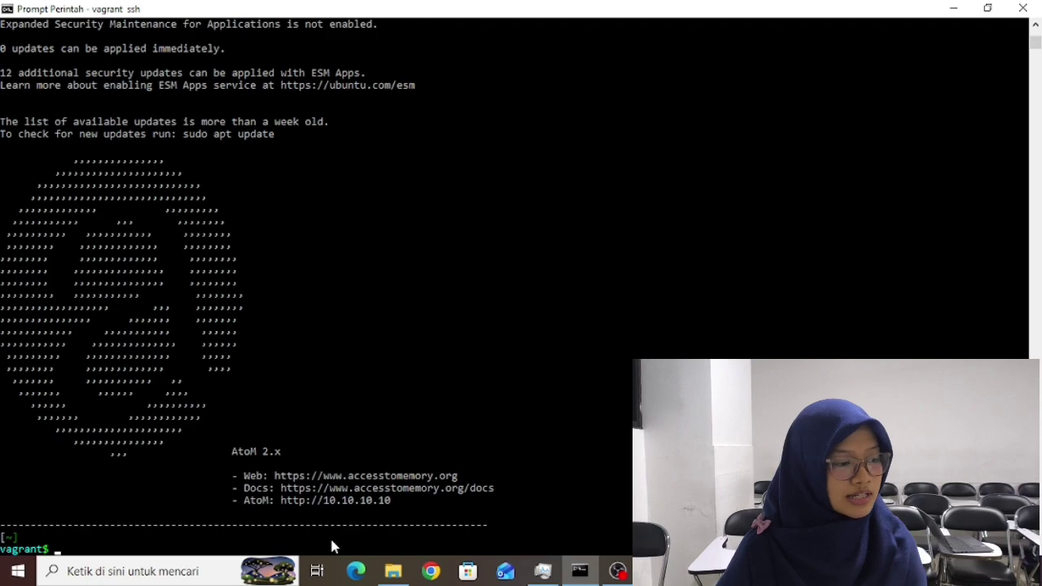
pyautogui.write('pwd')
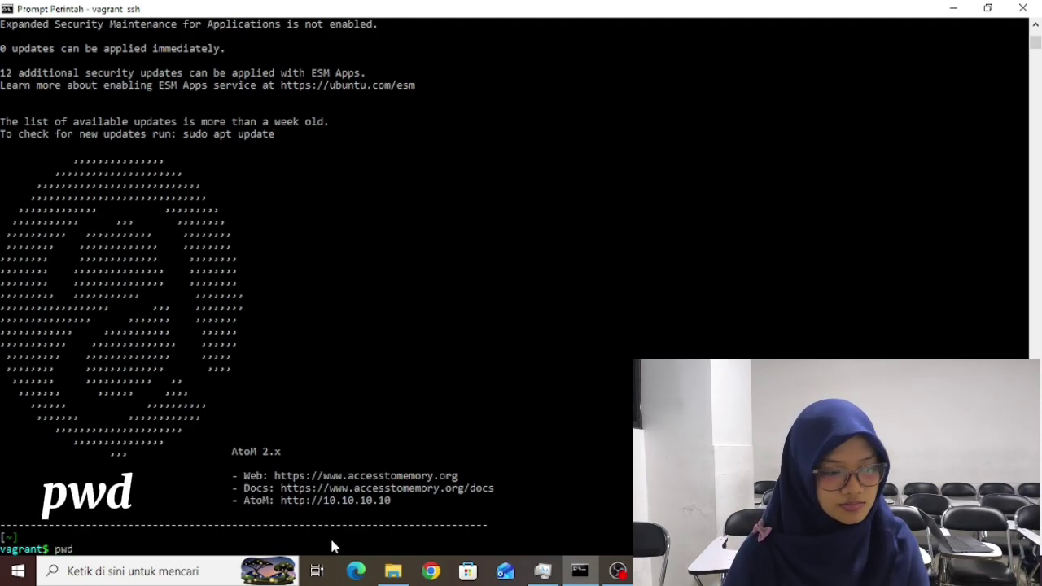
pyautogui.press('Return')
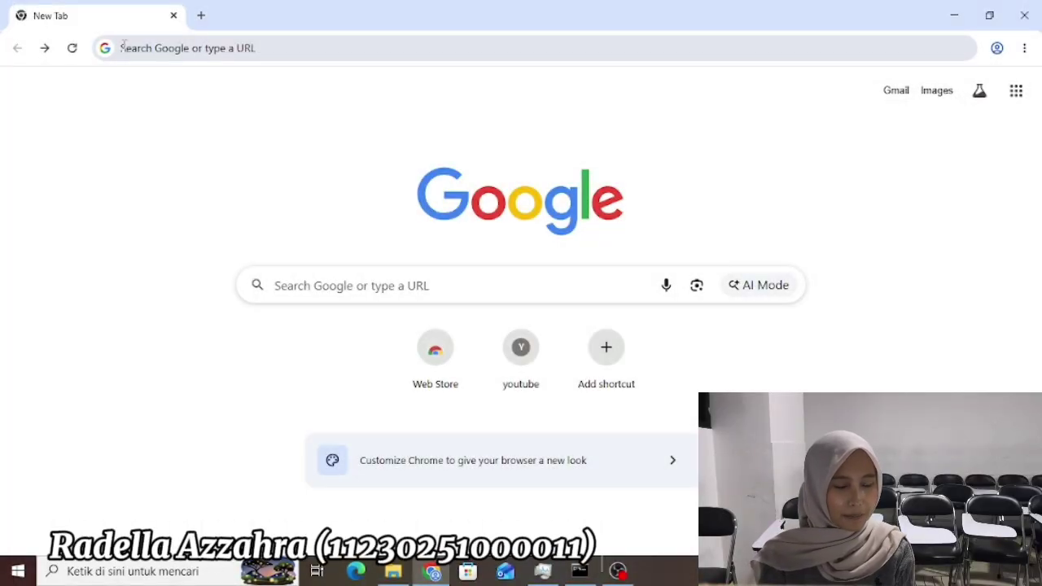
pyautogui.click(123, 47)
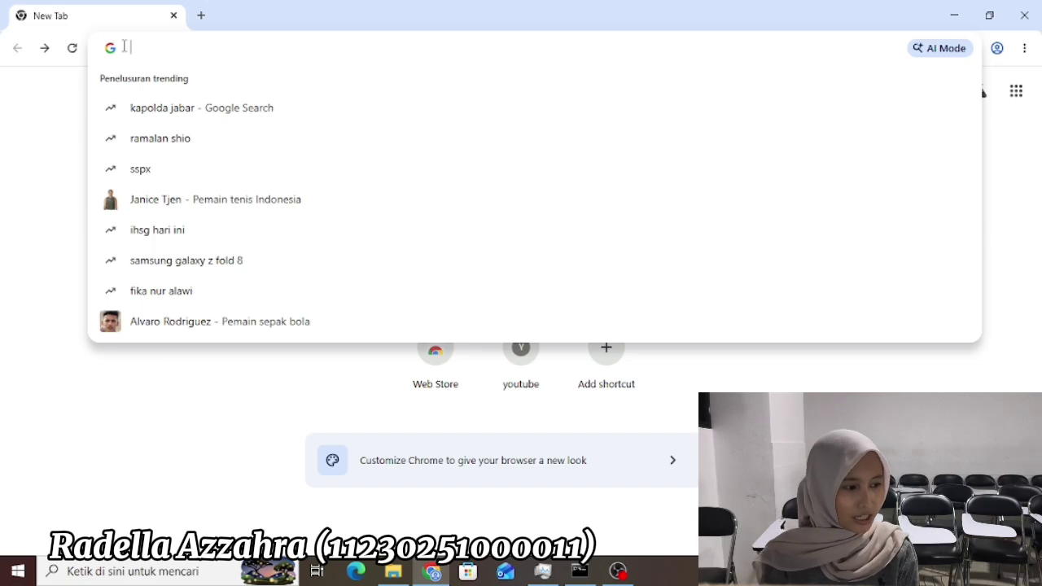
pyautogui.write('http')
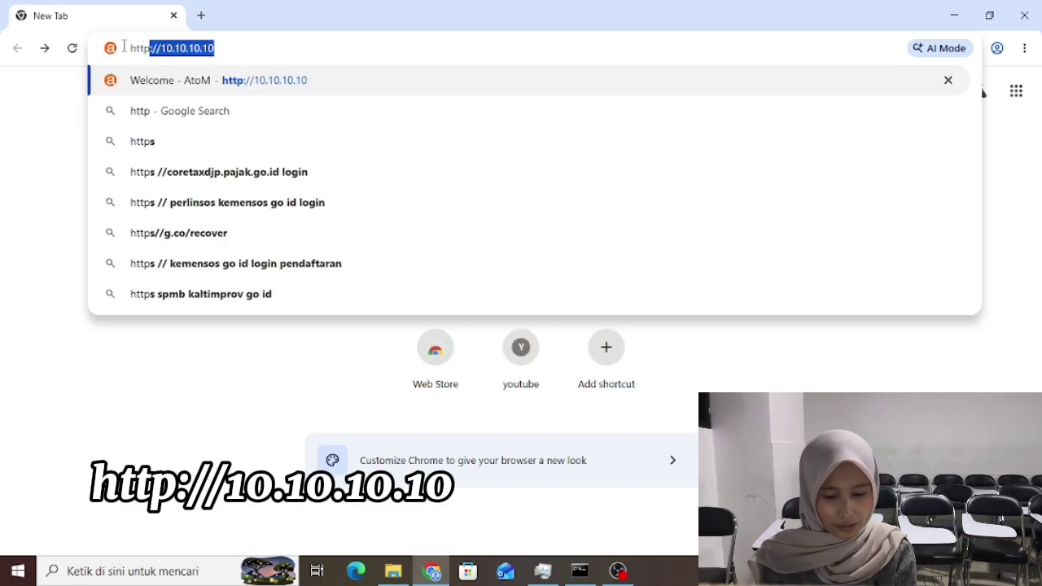
pyautogui.write(':')
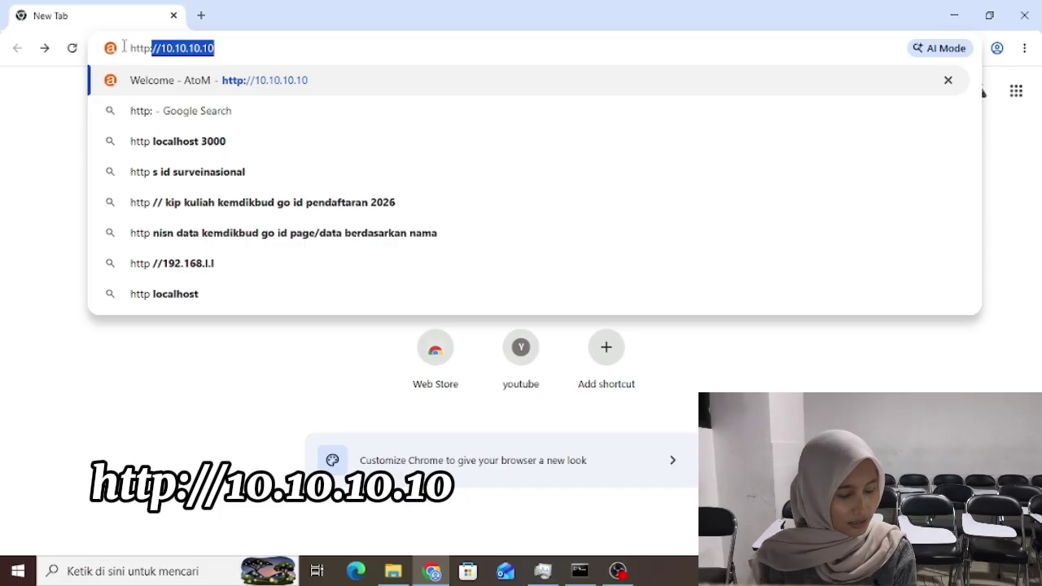
pyautogui.write('//')
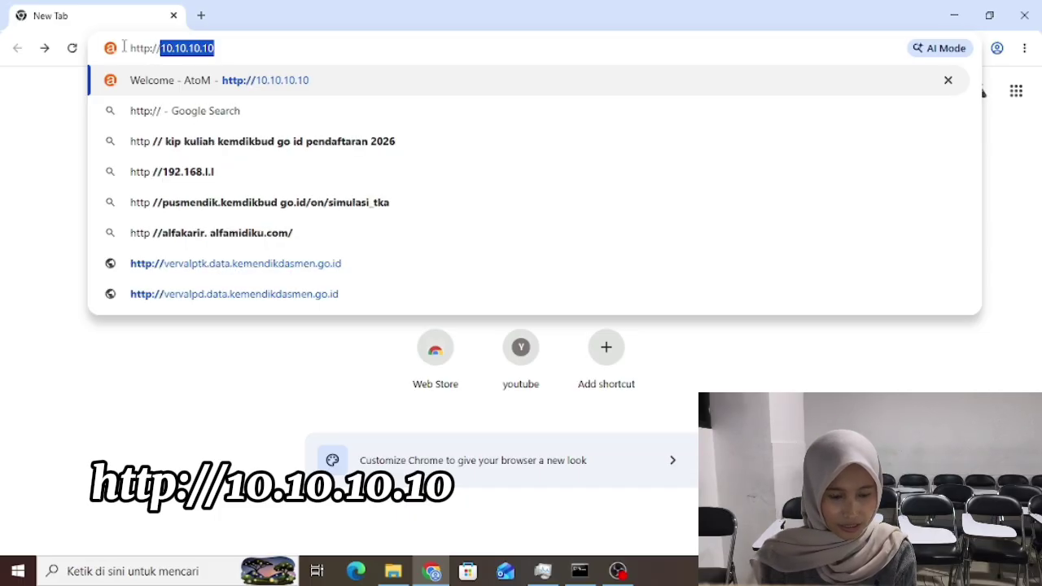
pyautogui.write('/10.10.1')
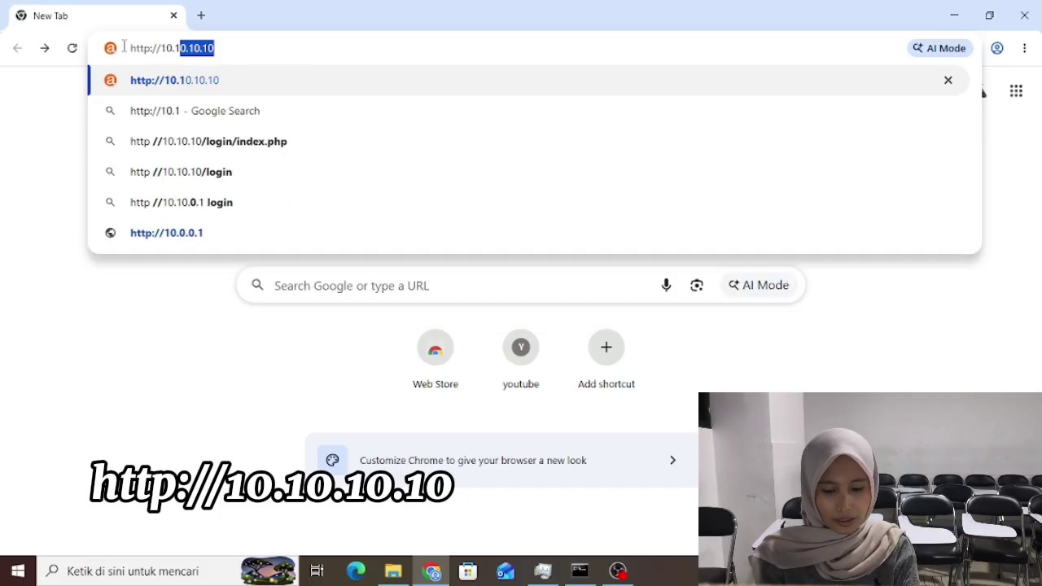
pyautogui.write('0.10')
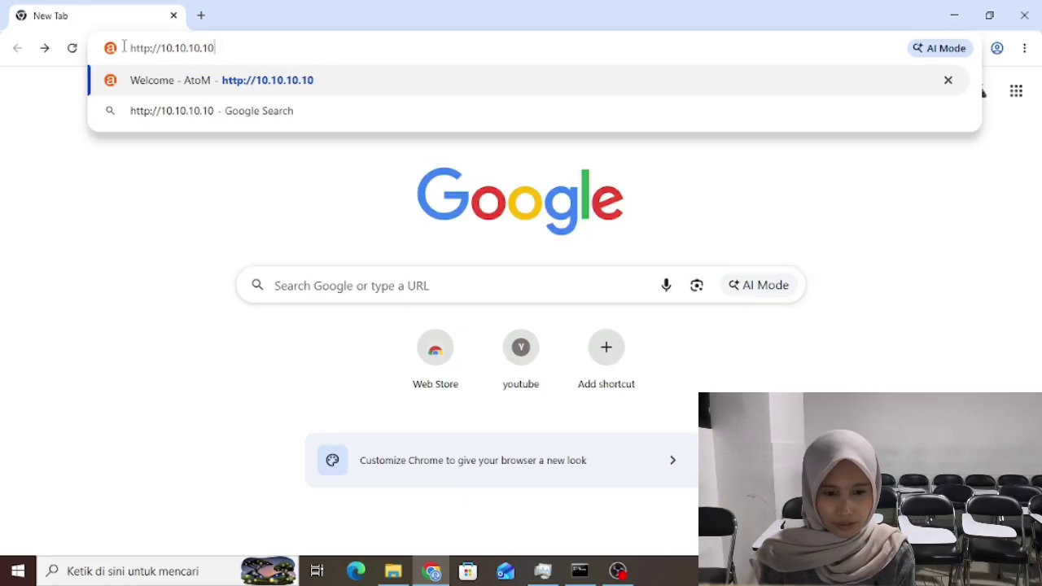
pyautogui.press('Return')
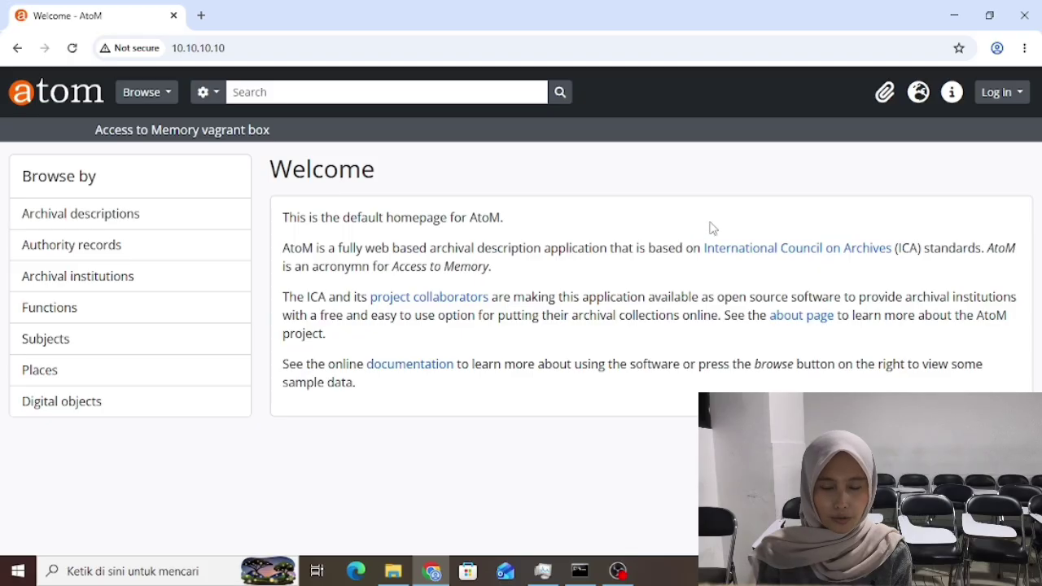
# - Open the AtoM login form and fill in the demo account's e-mail
pyautogui.click(1000, 98)
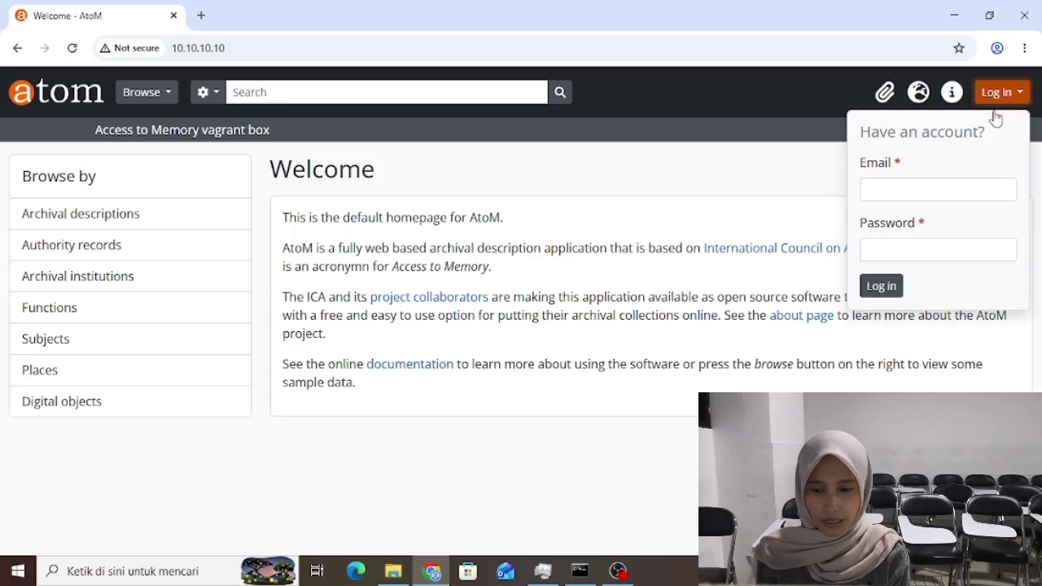
pyautogui.click(910, 186)
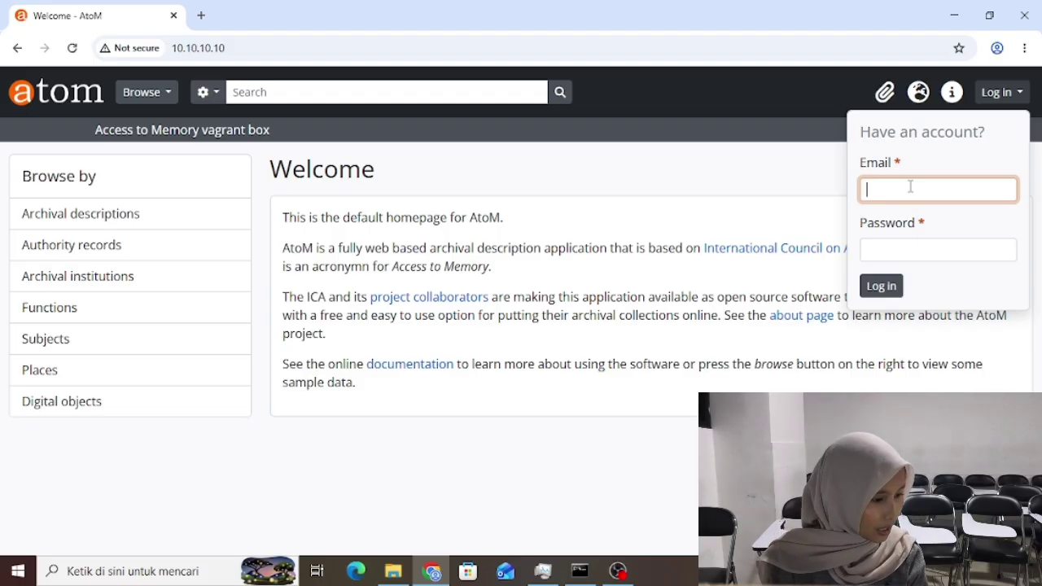
pyautogui.write('d')
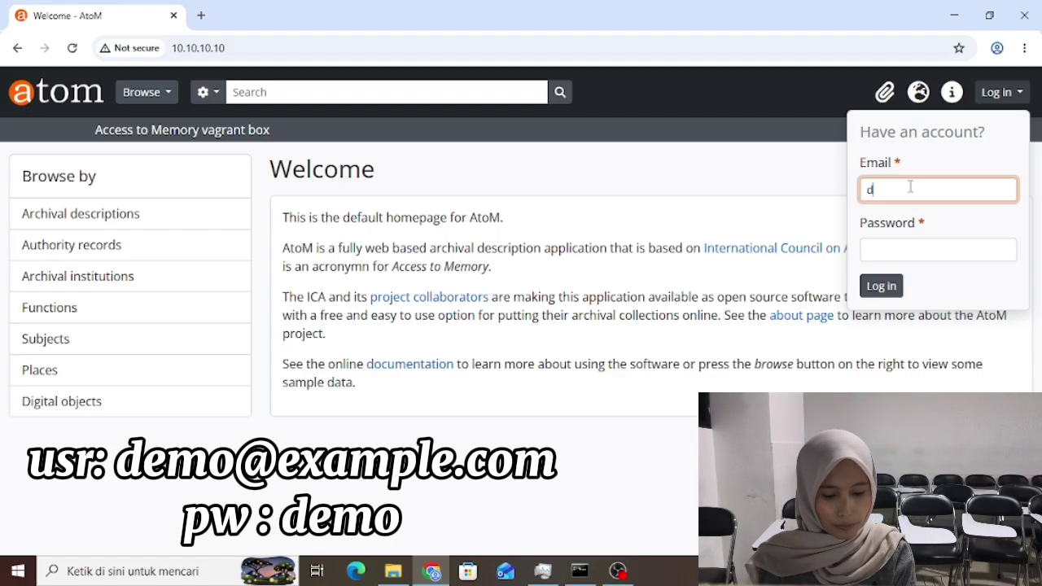
pyautogui.write('emo@')
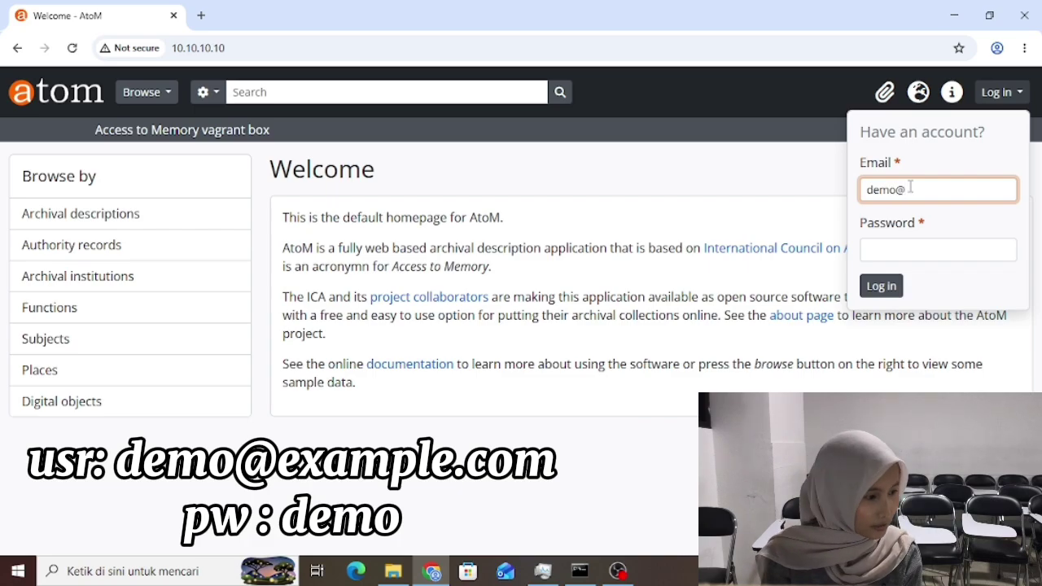
pyautogui.write('e')
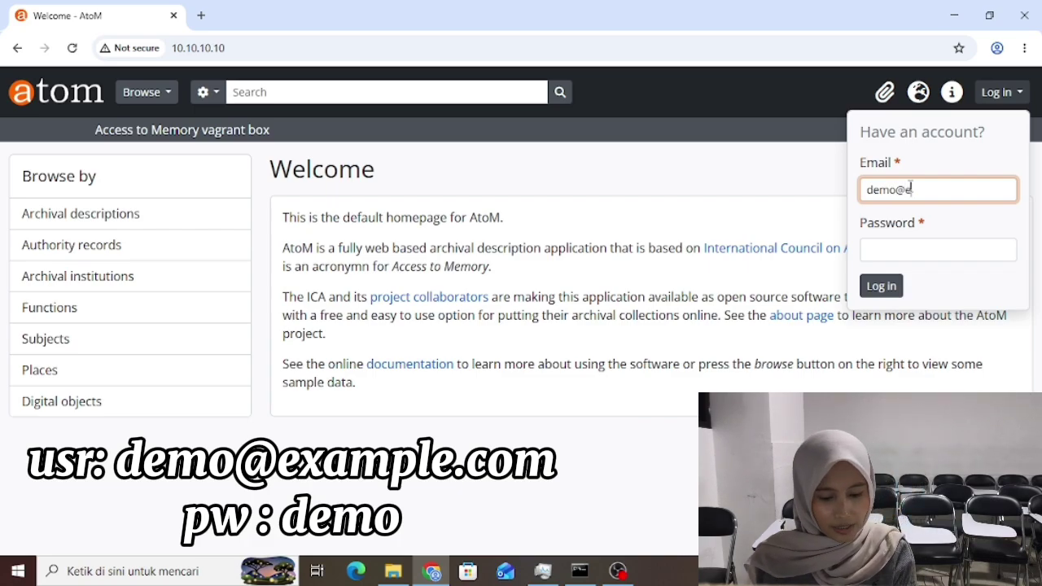
pyautogui.write('xamp')
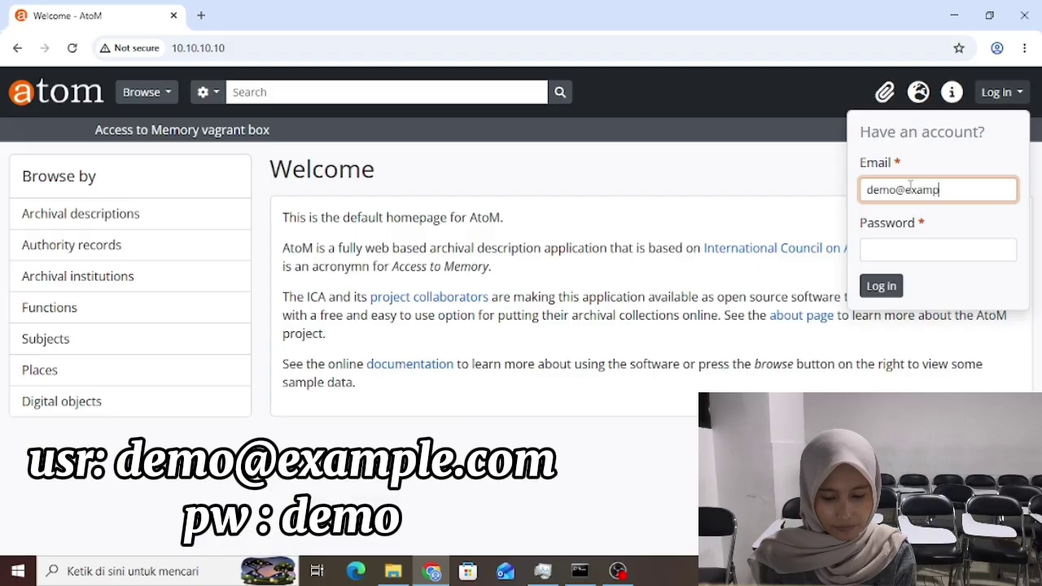
pyautogui.write('le')
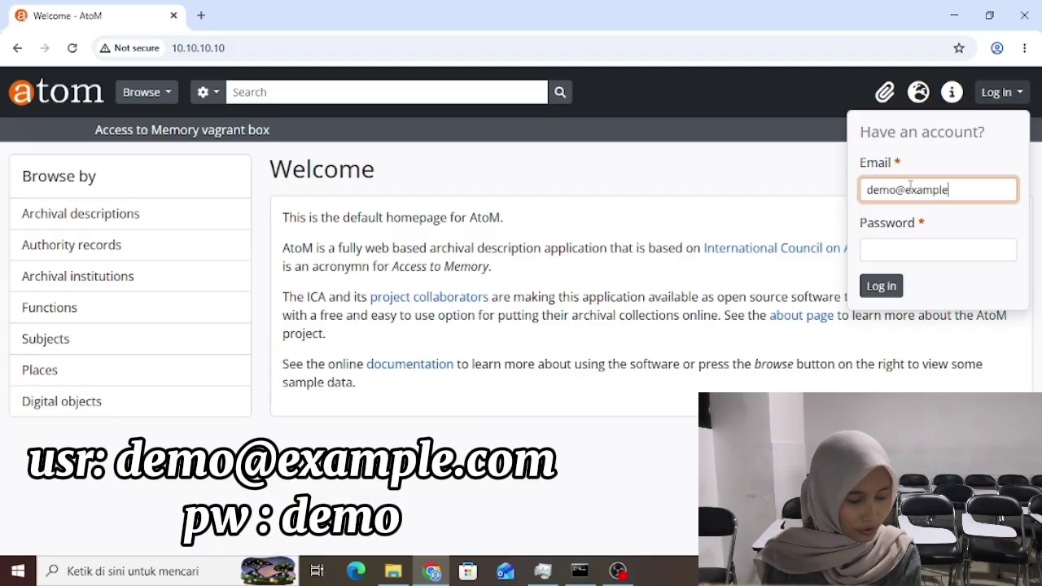
pyautogui.write('.com')
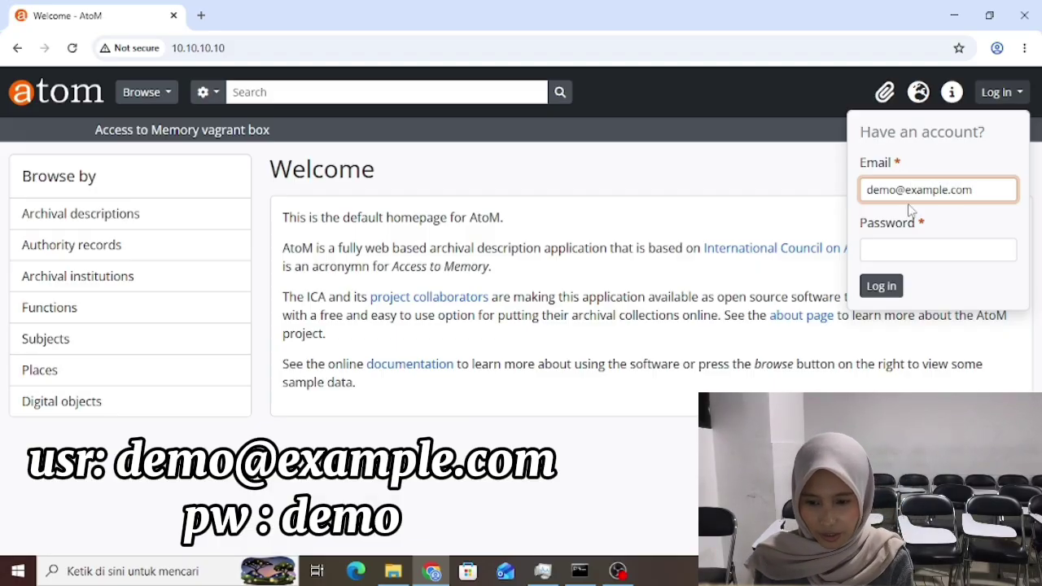
# - Enter the account password, log in to AtoM, and decline the browser's offer to save the password
pyautogui.click(895, 250)
pyautogui.write('demo')
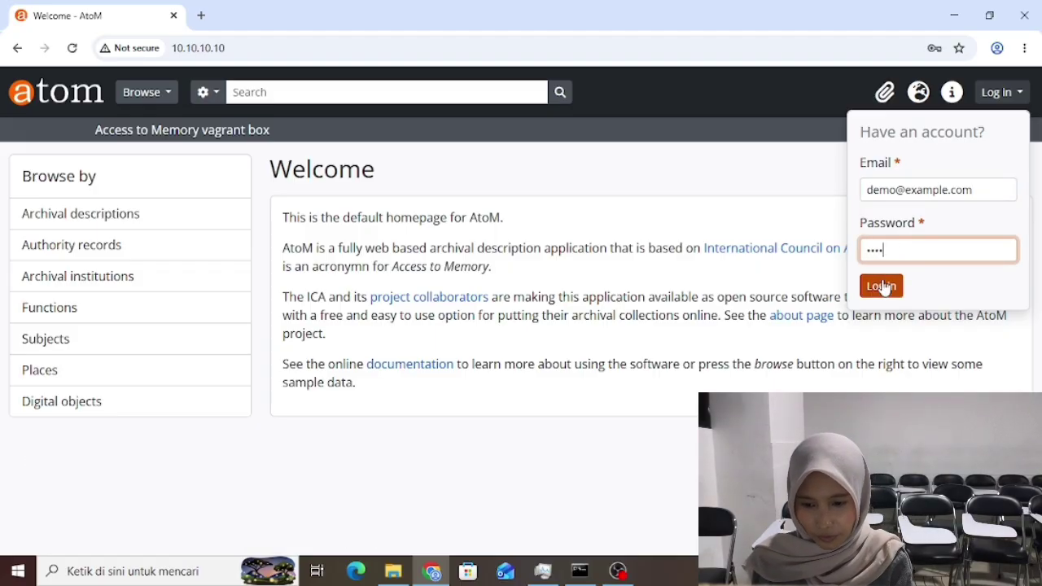
pyautogui.click(882, 286)
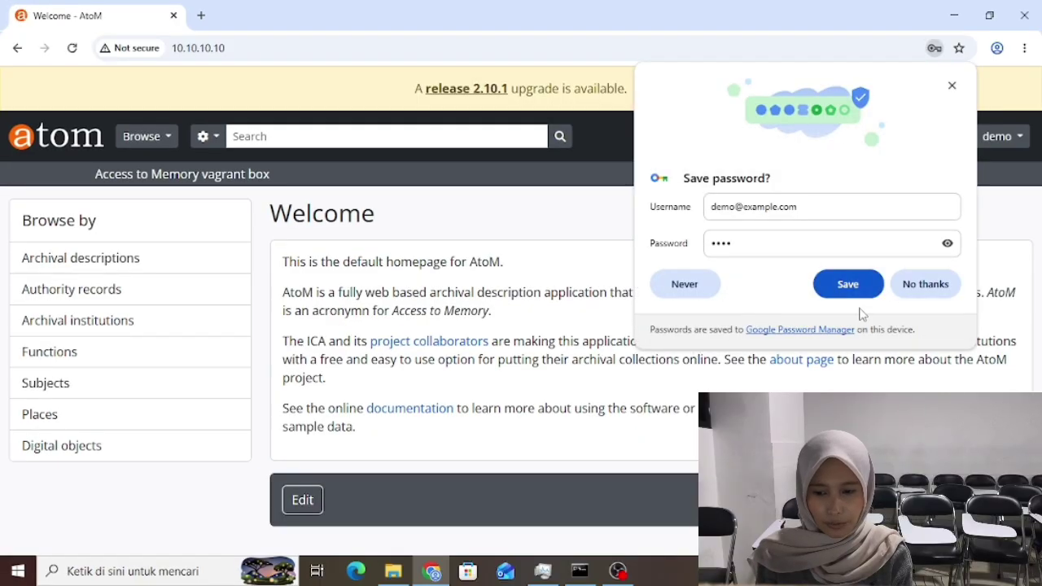
pyautogui.click(915, 291)
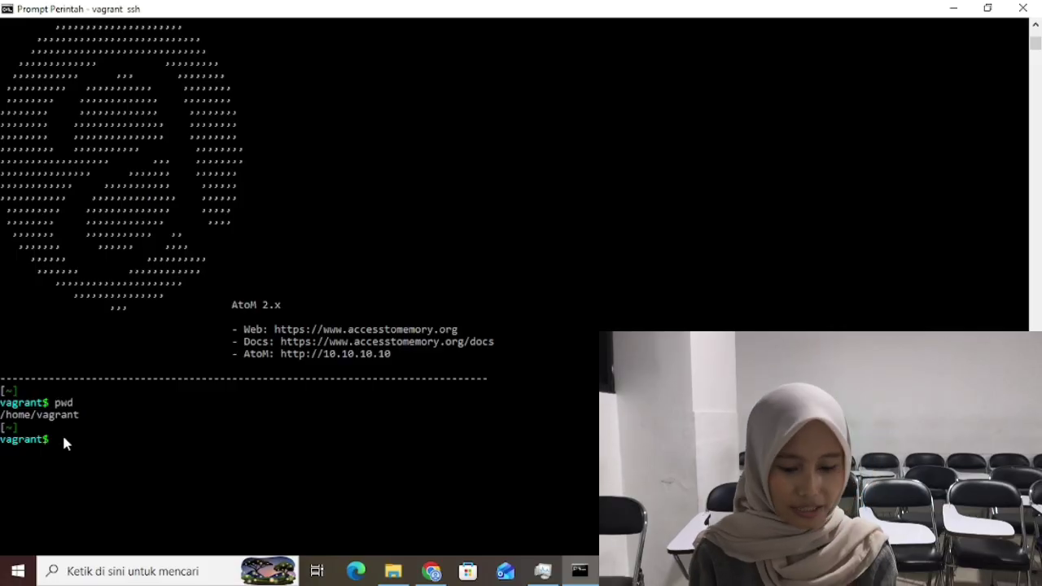
# - Exit the SSH session on the virtual machine with the exit command to return to the host prompt
pyautogui.write('e')
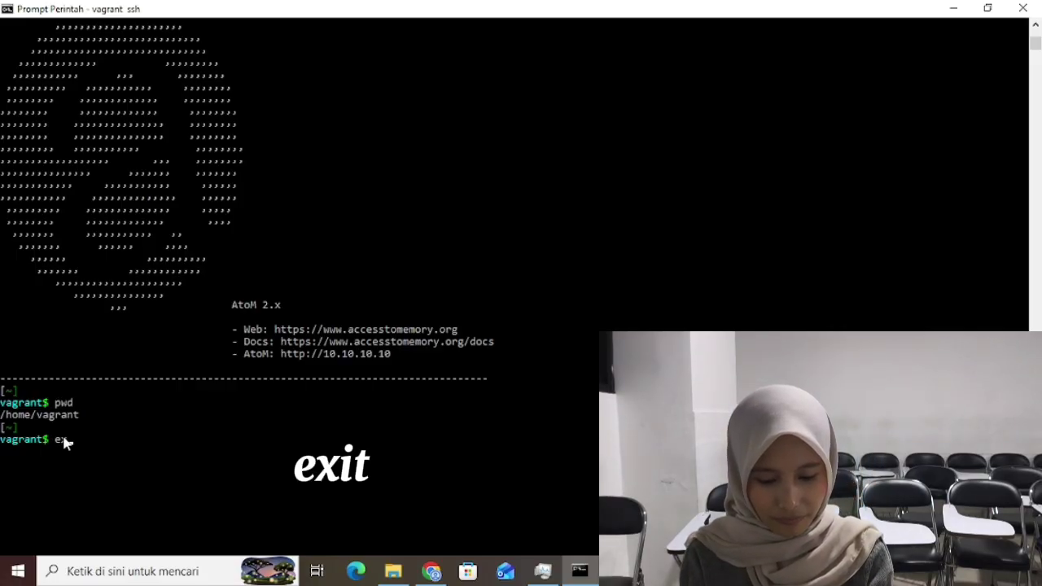
pyautogui.write('xit')
pyautogui.press('Return')
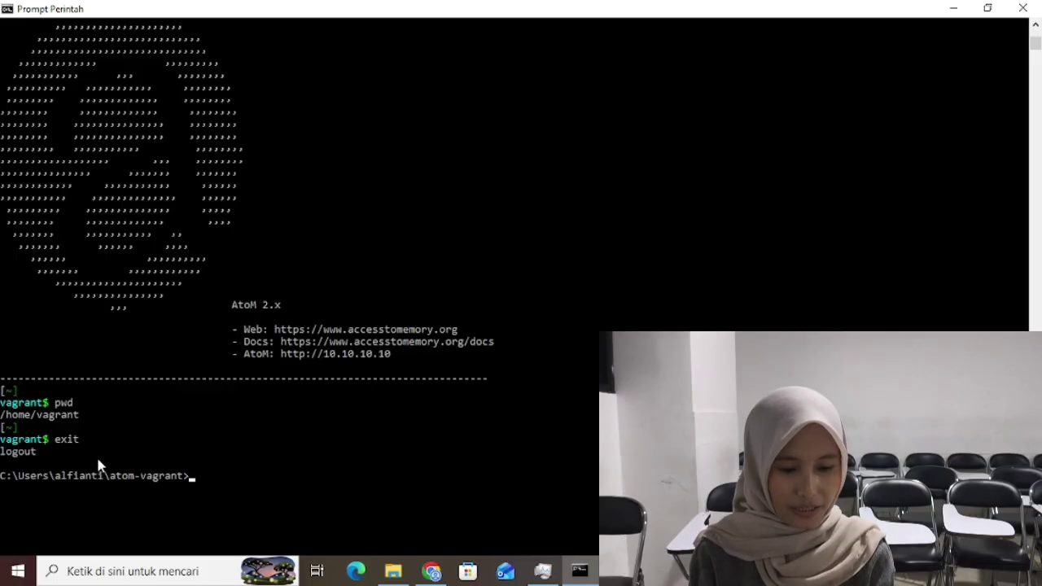
# - Shut down the AtoM virtual machine by running vagrant halt from the atom-vagrant folder
pyautogui.scroll(-6, 99, 465)
pyautogui.scroll(-1, 99, 466)
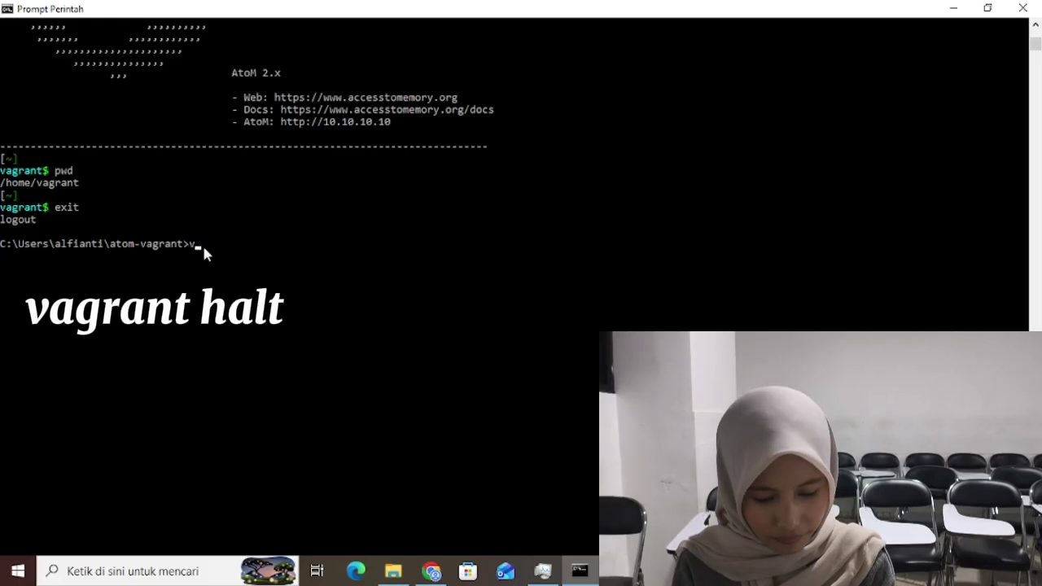
pyautogui.write('vagra')
pyautogui.write('nt')
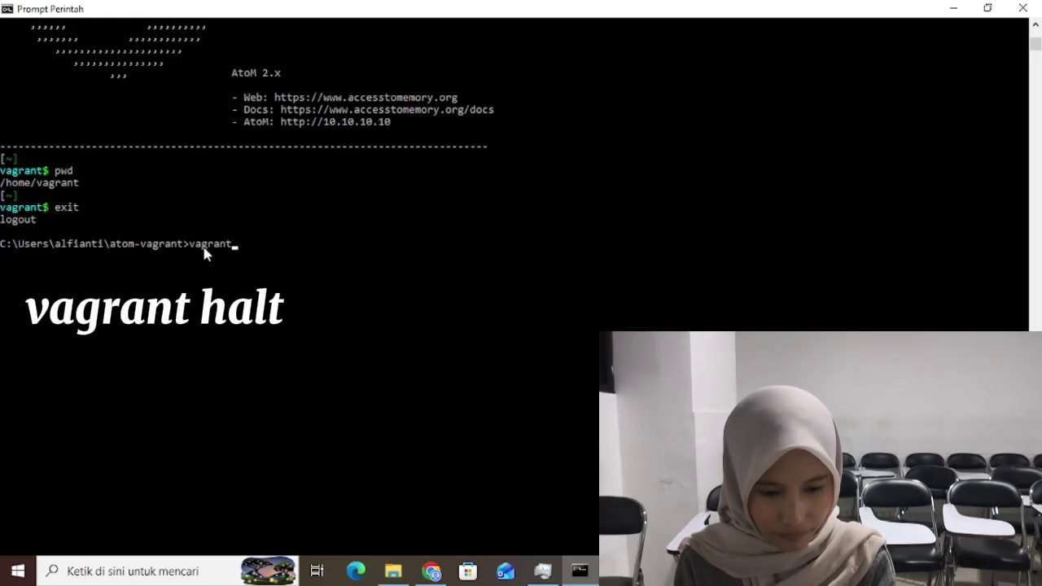
pyautogui.write(' halt')
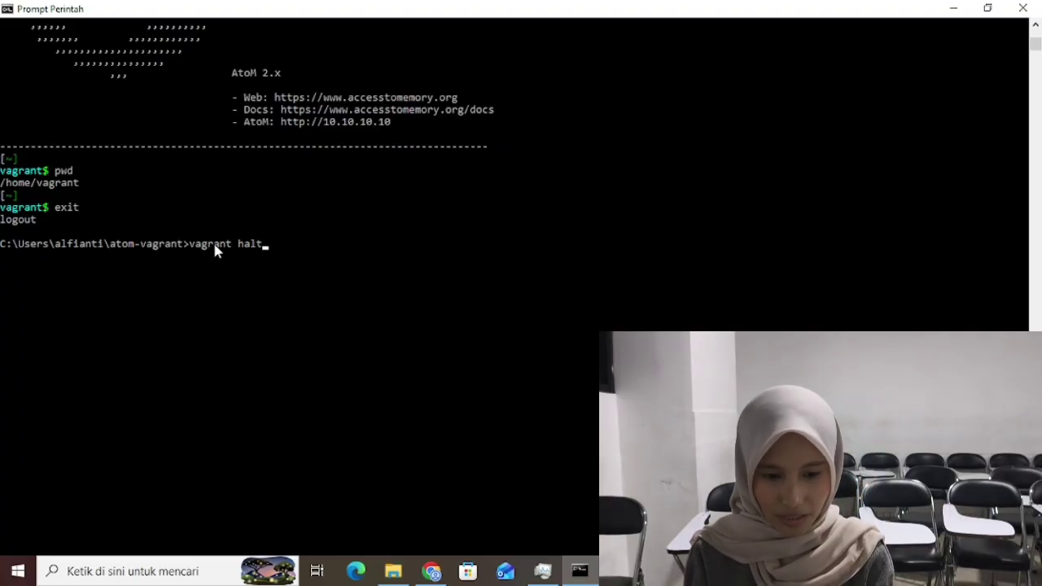
pyautogui.press('Return')
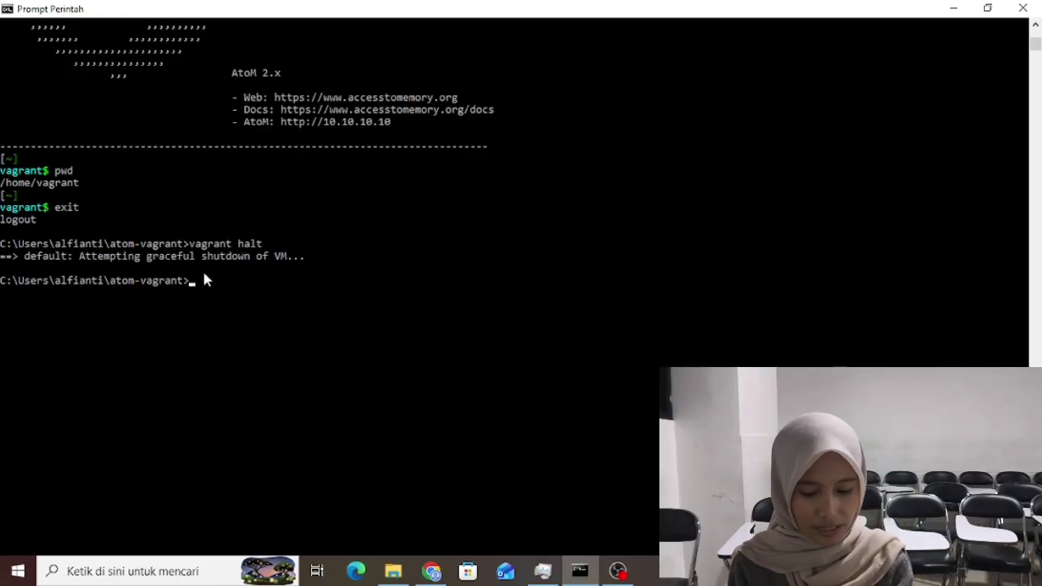
# - Check the virtual machine's state by running vagrant status
pyautogui.write('agran')
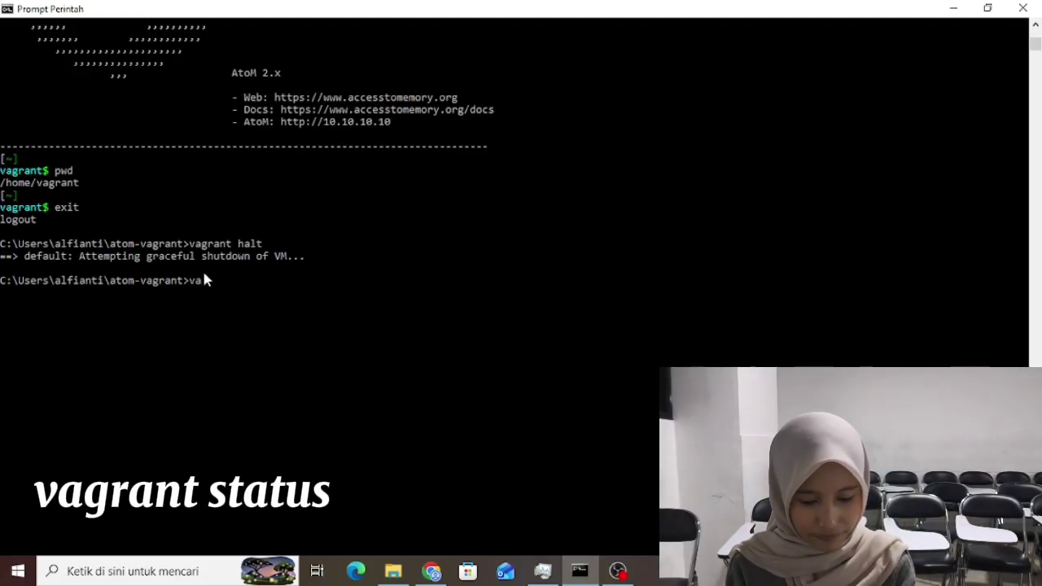
pyautogui.write('t s')
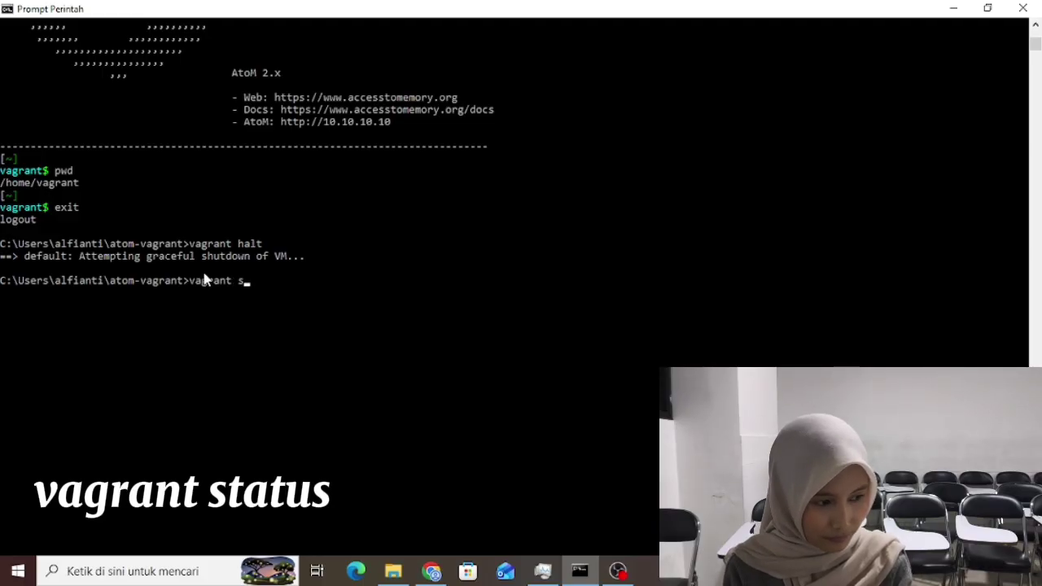
pyautogui.write('t')
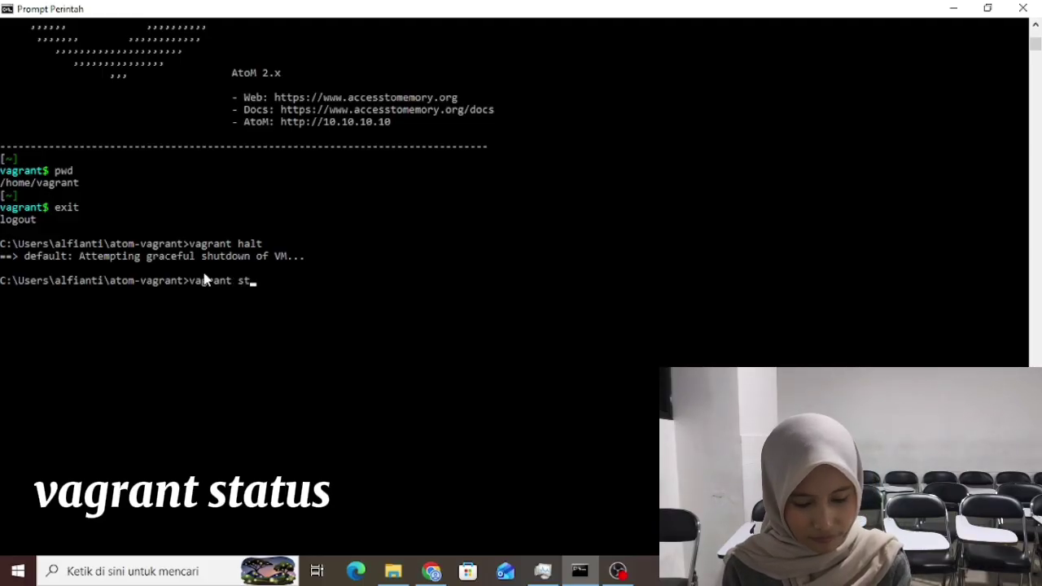
pyautogui.write('atus')
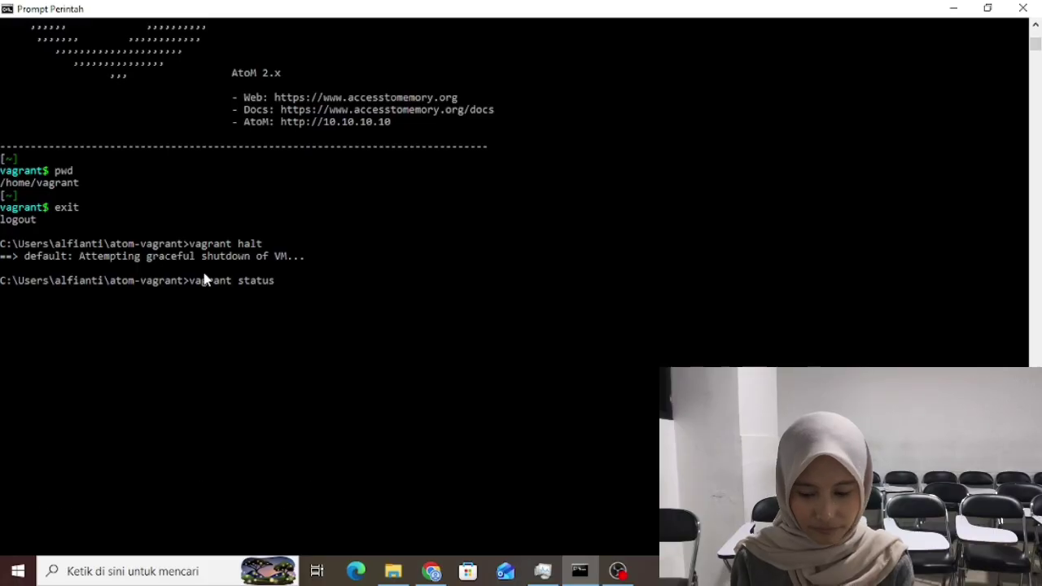
pyautogui.press('Return')
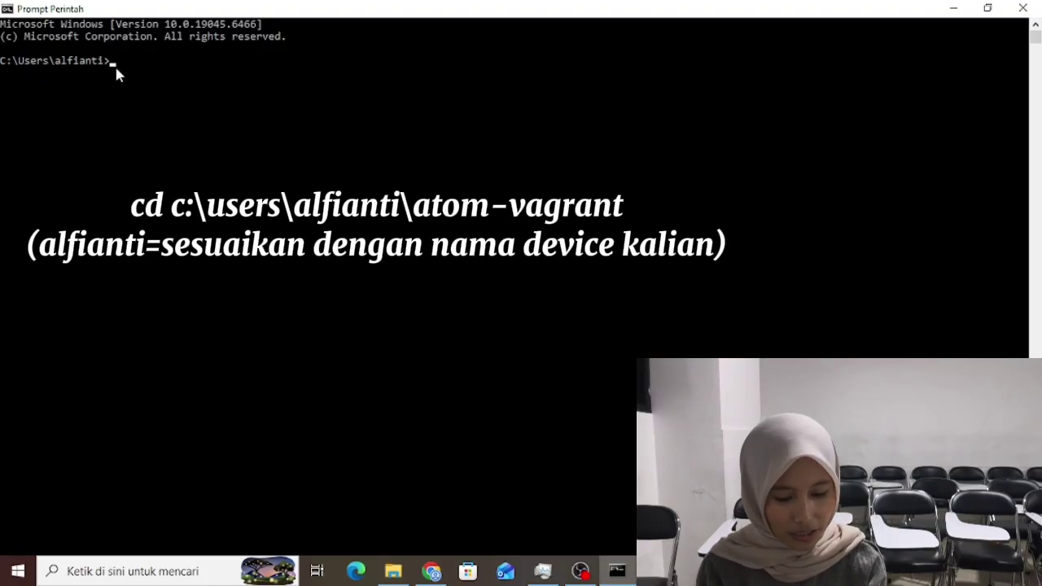
# - Change to the atom-vagrant folder inside the current user's home directory with cd and its full c:/users path
pyautogui.write('cd')
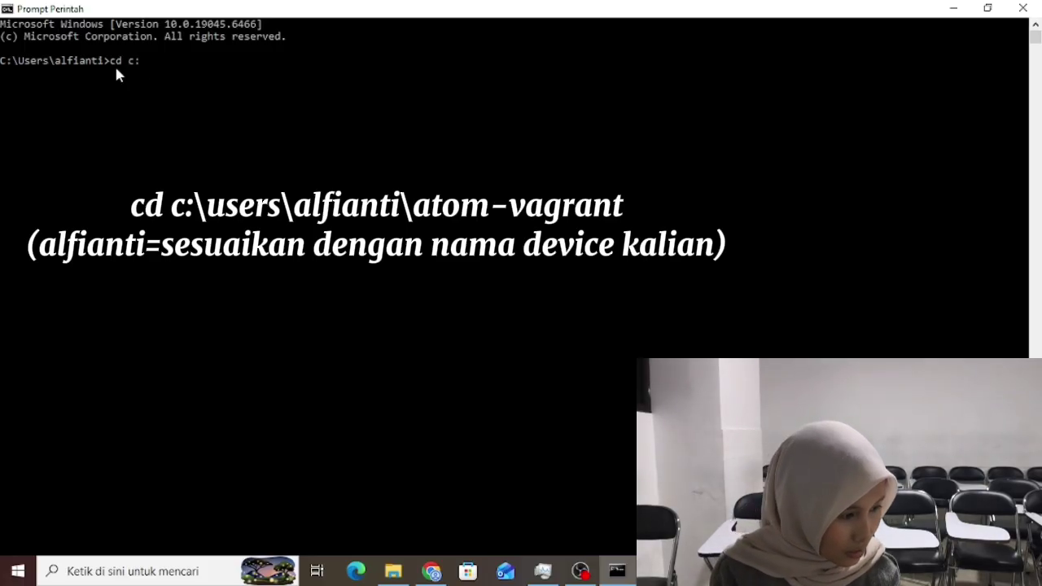
pyautogui.write('c:')
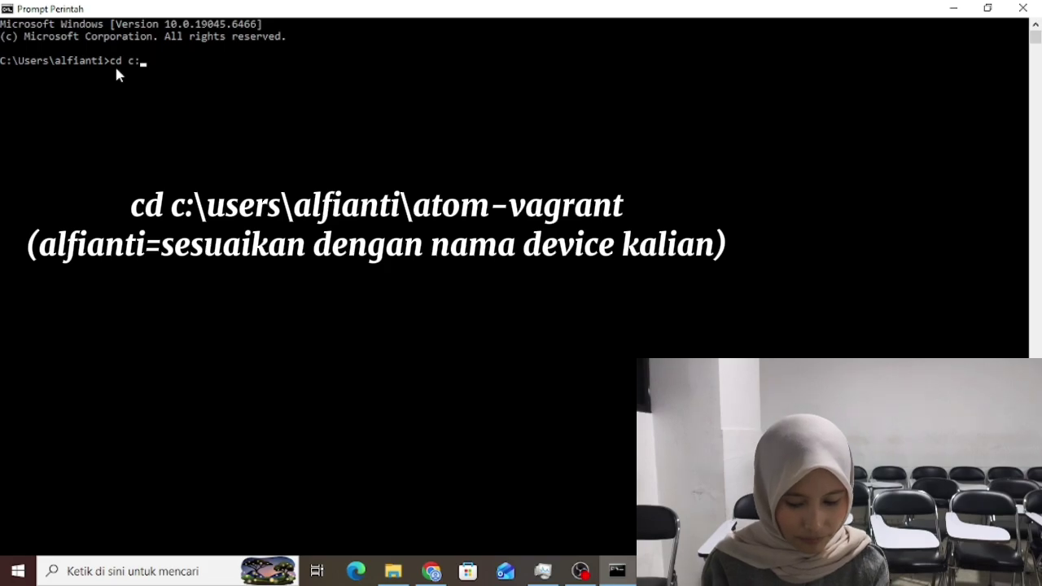
pyautogui.write('/')
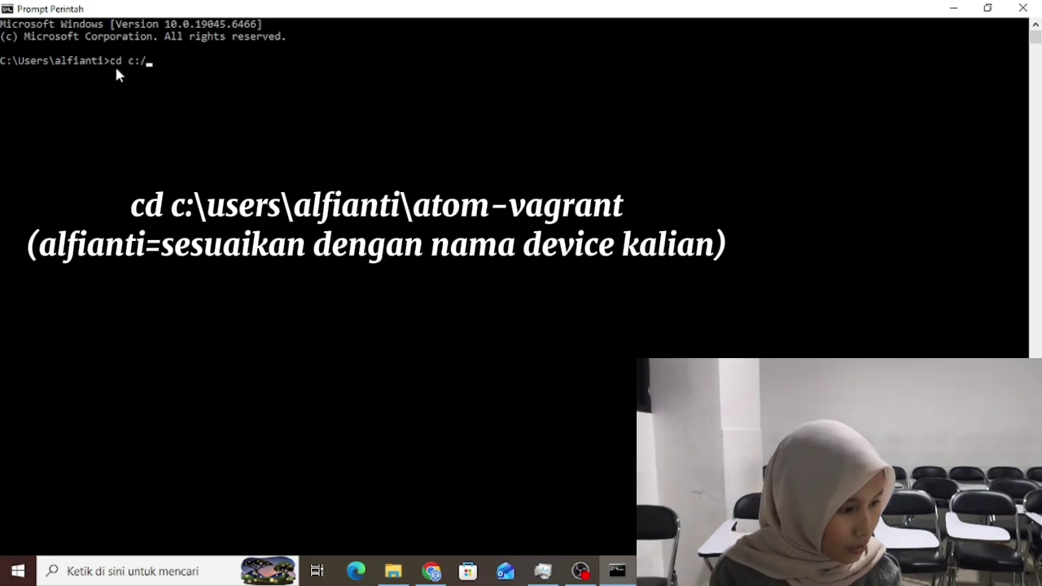
pyautogui.write('u')
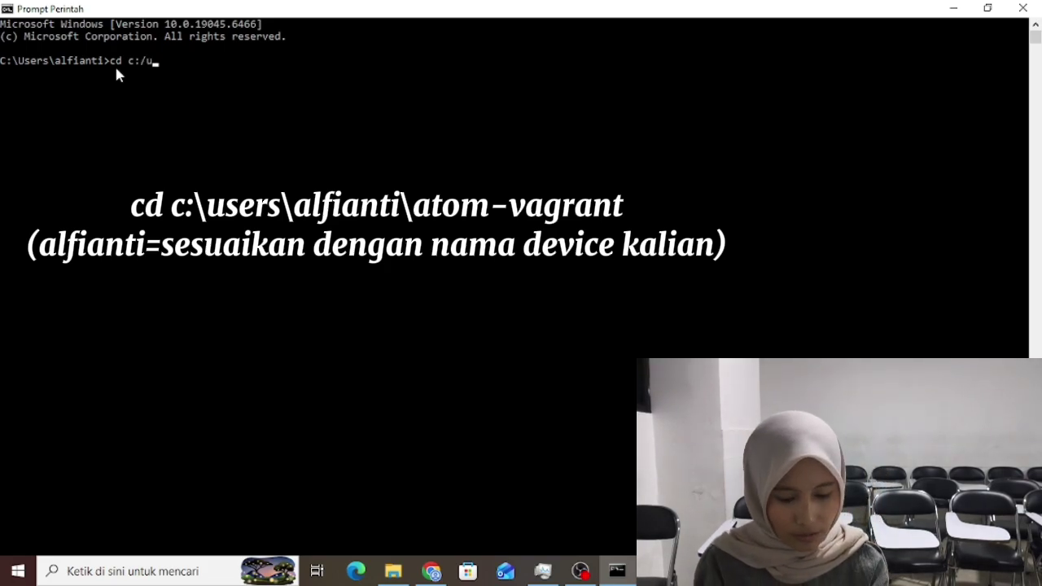
pyautogui.write('sers/')
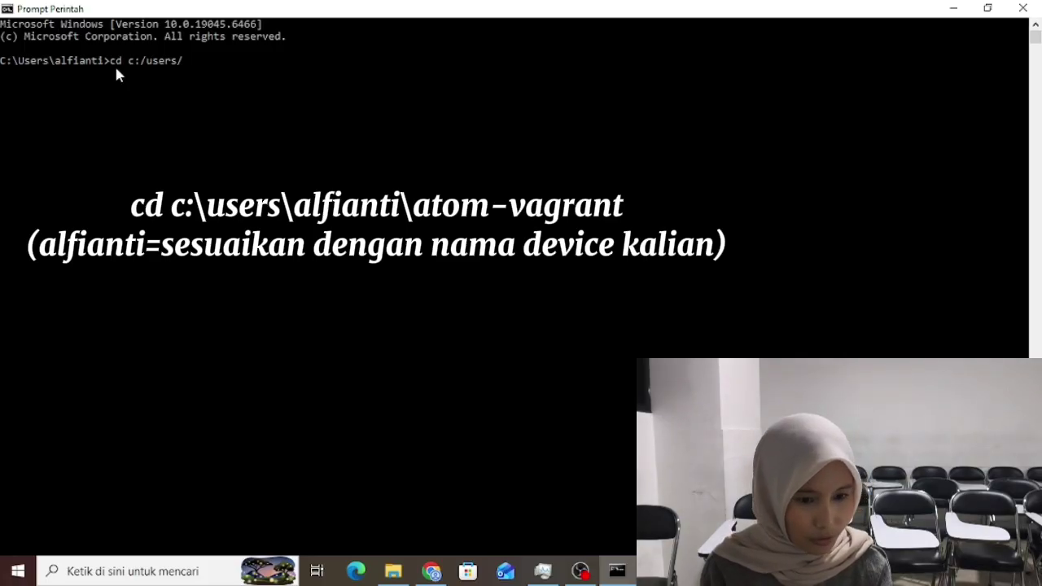
pyautogui.write('al')
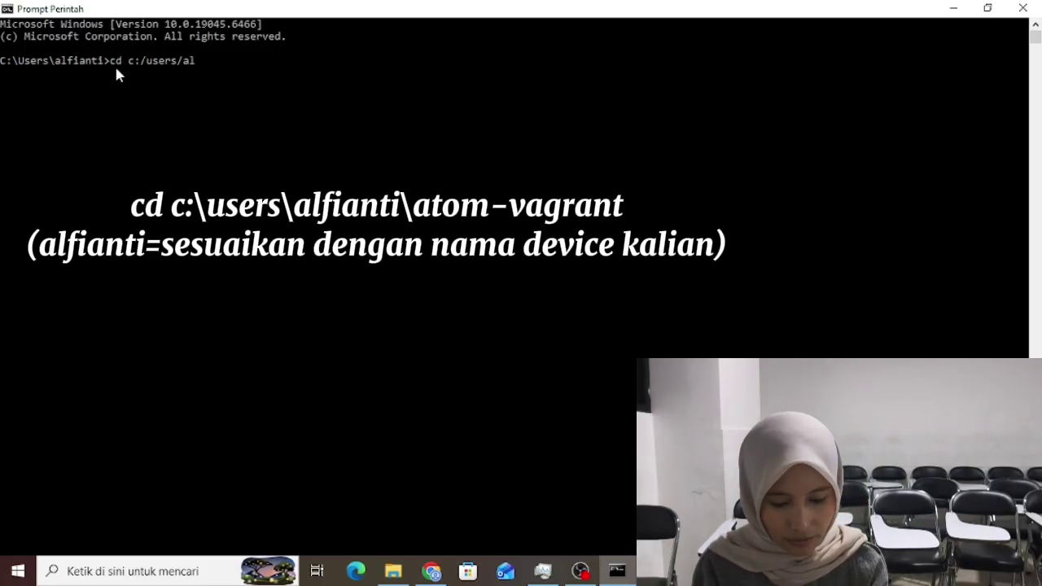
pyautogui.write('fianti')
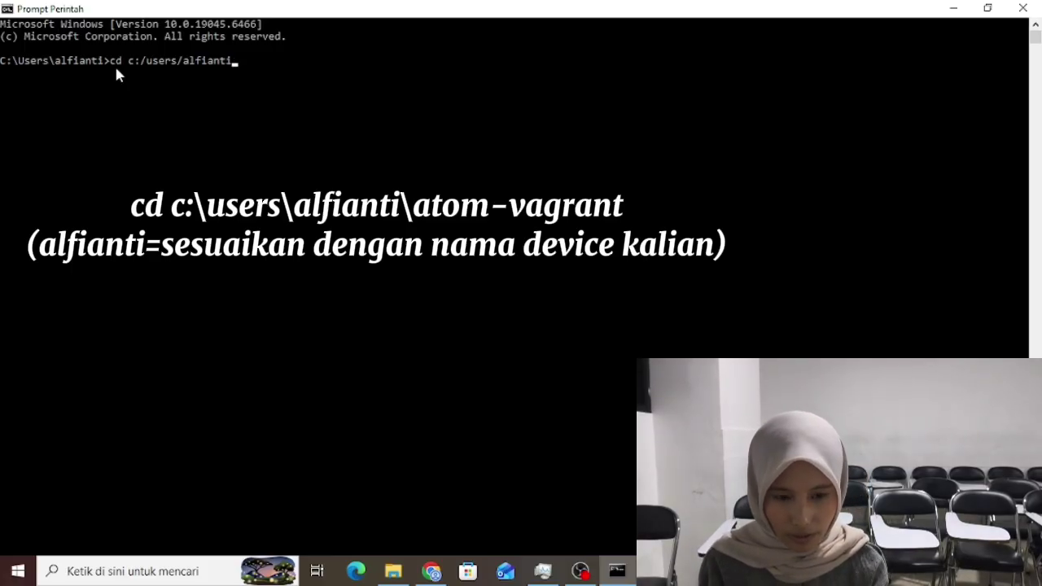
pyautogui.write('/')
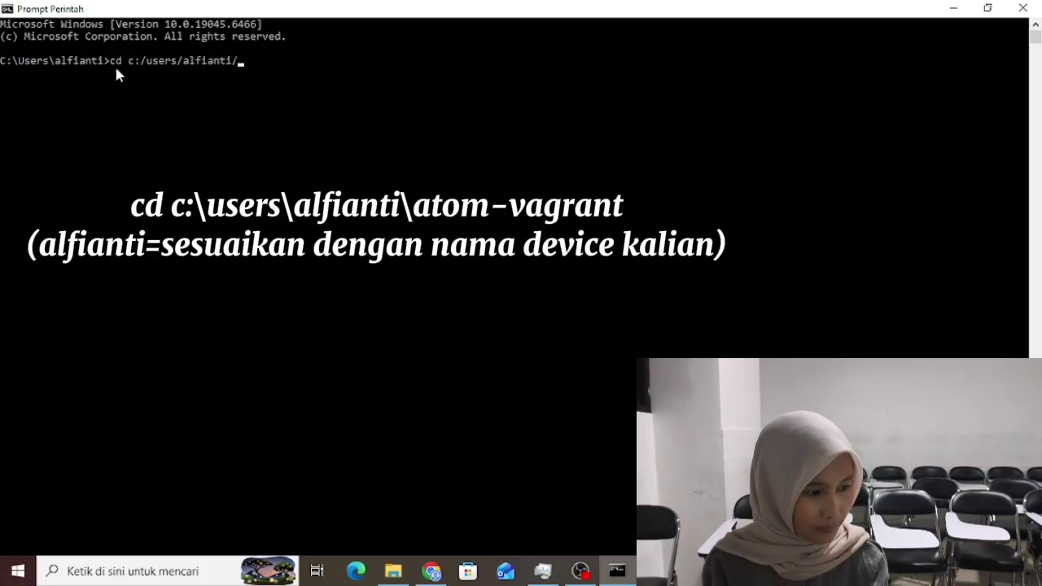
pyautogui.write('atom')
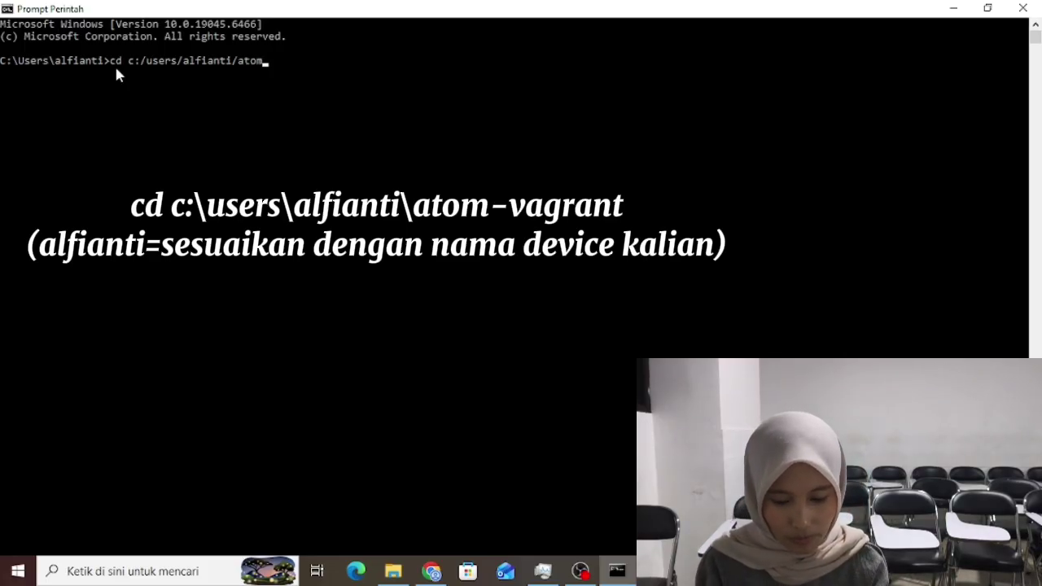
pyautogui.write('-v')
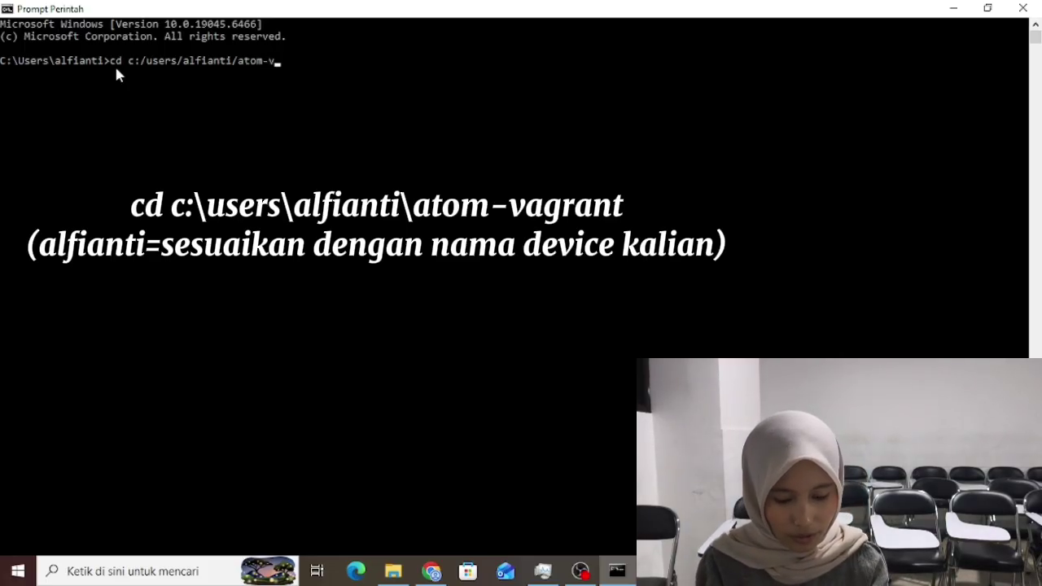
pyautogui.write('agrant')
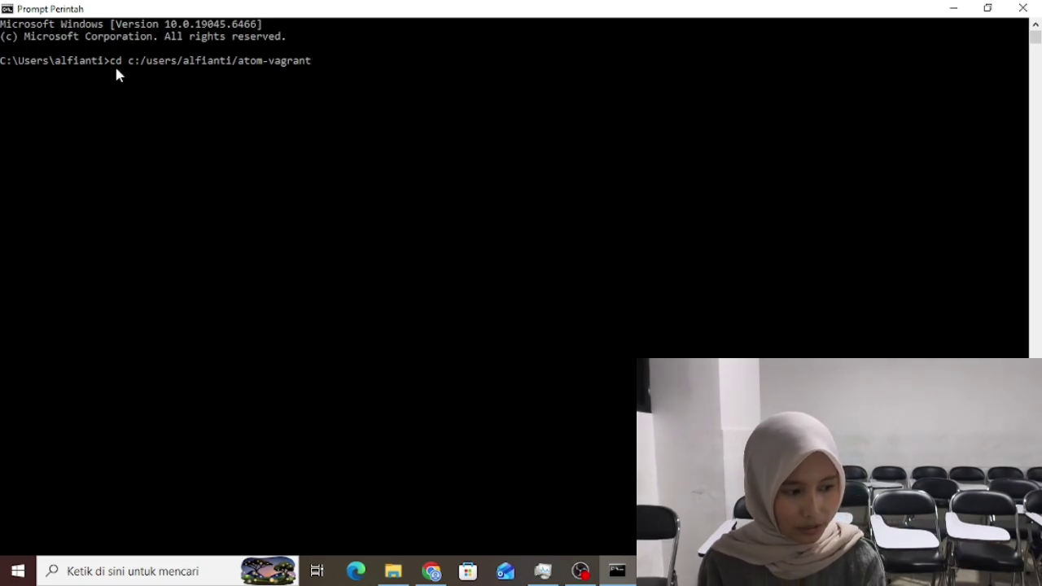
pyautogui.press('Return')
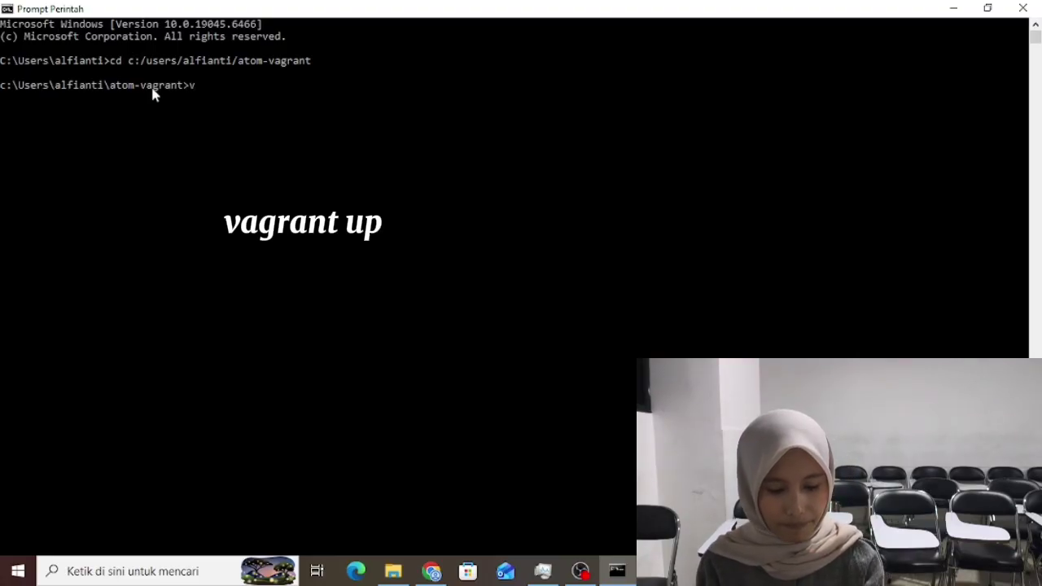
# - Start the AtoM virtual machine again by running vagrant up
pyautogui.write('gran')
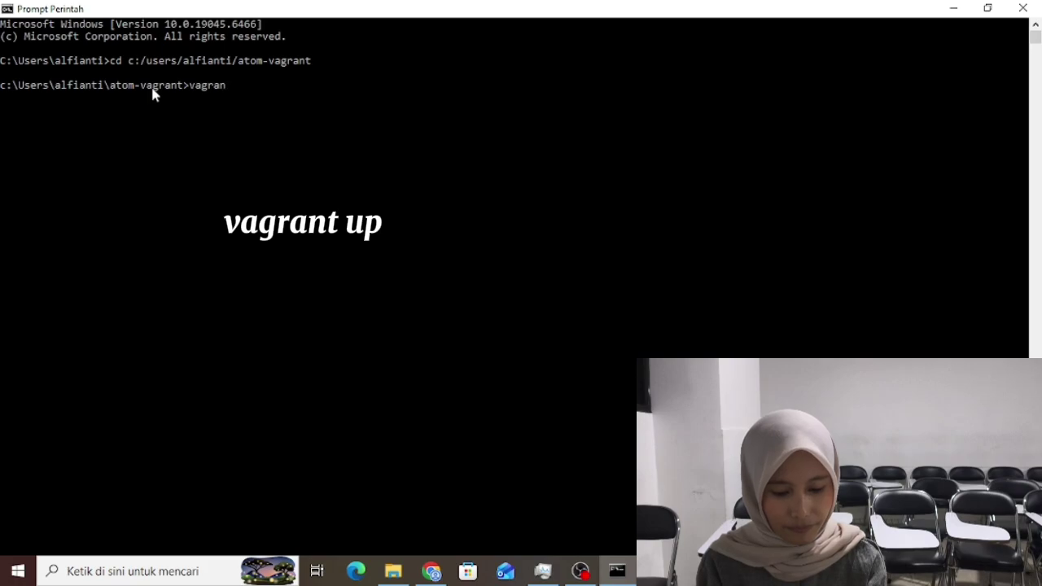
pyautogui.write('t up')
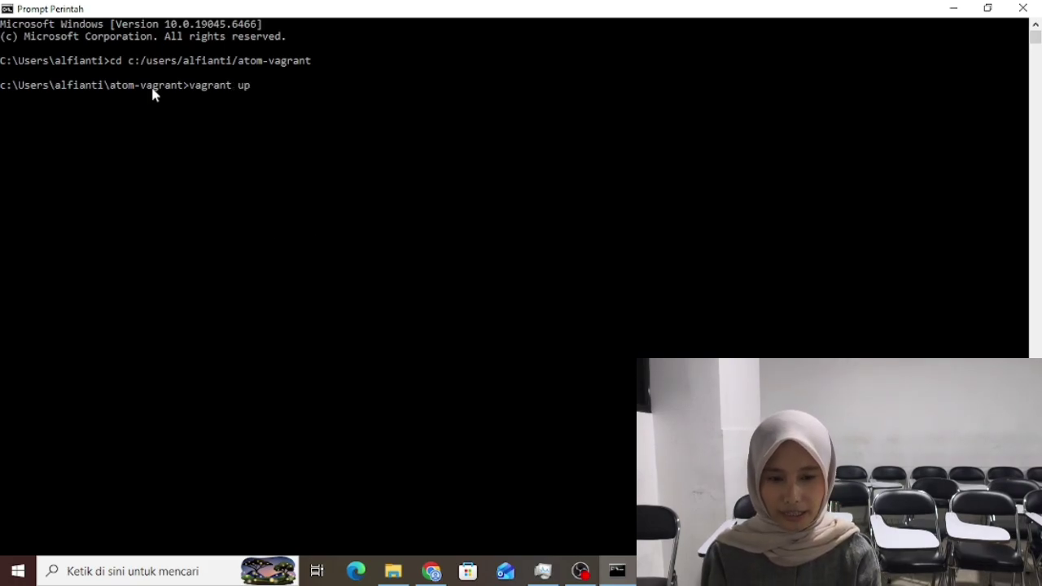
pyautogui.press('Return')
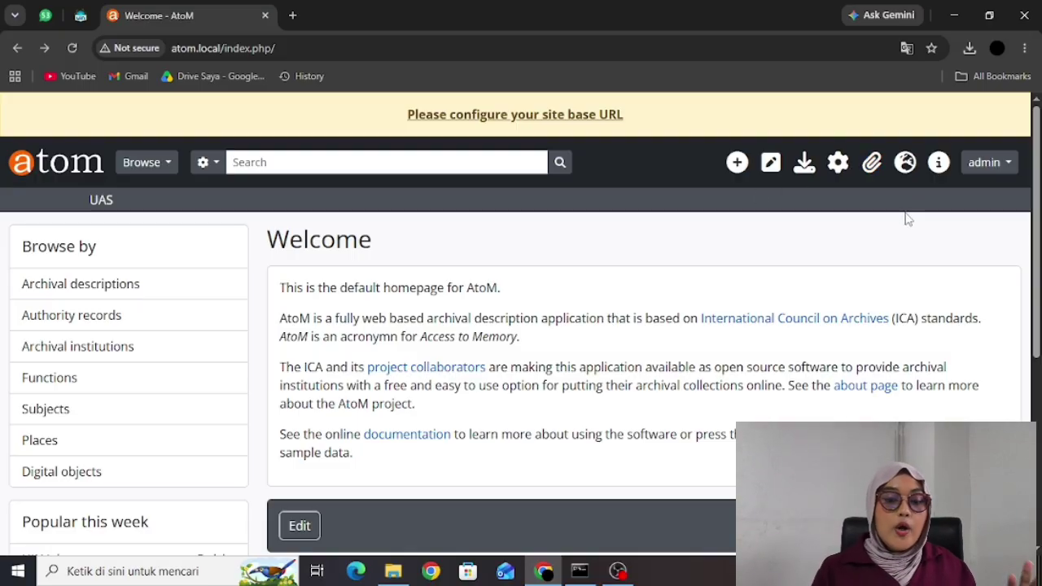
# - Open the form for adding a new archival description in AtoM
pyautogui.click(986, 172)
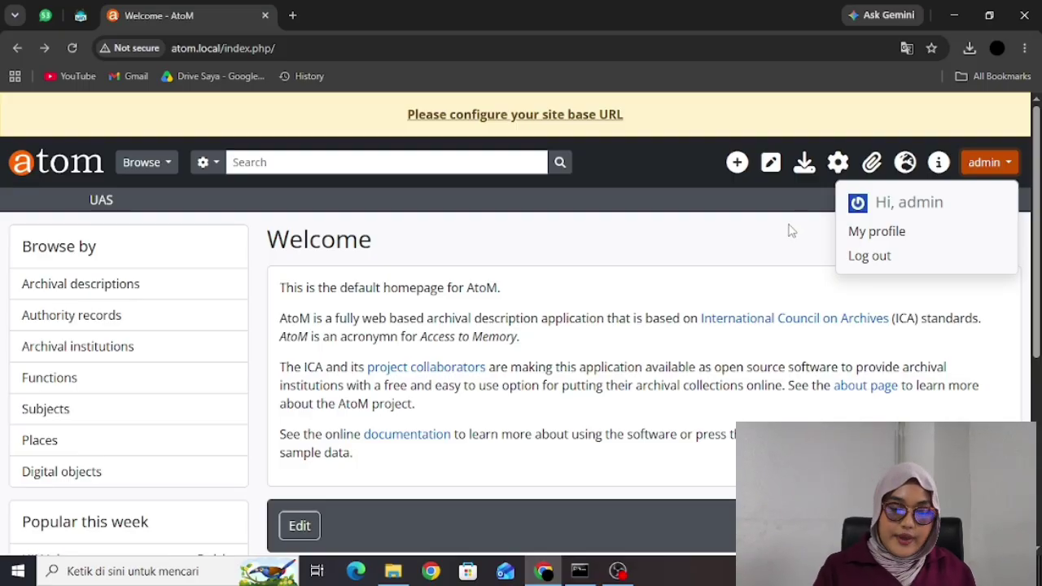
pyautogui.click(711, 195)
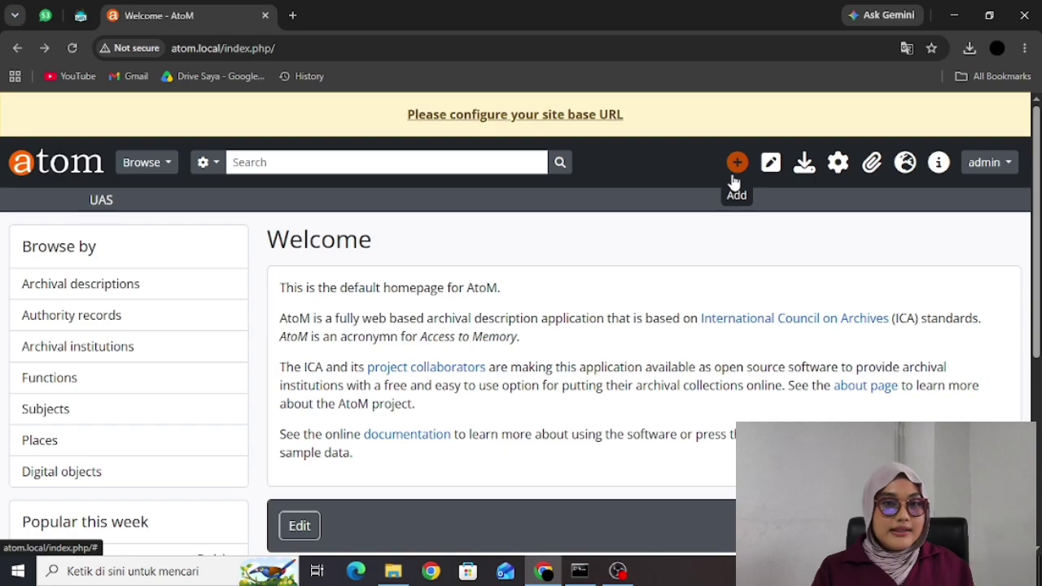
pyautogui.click(734, 177)
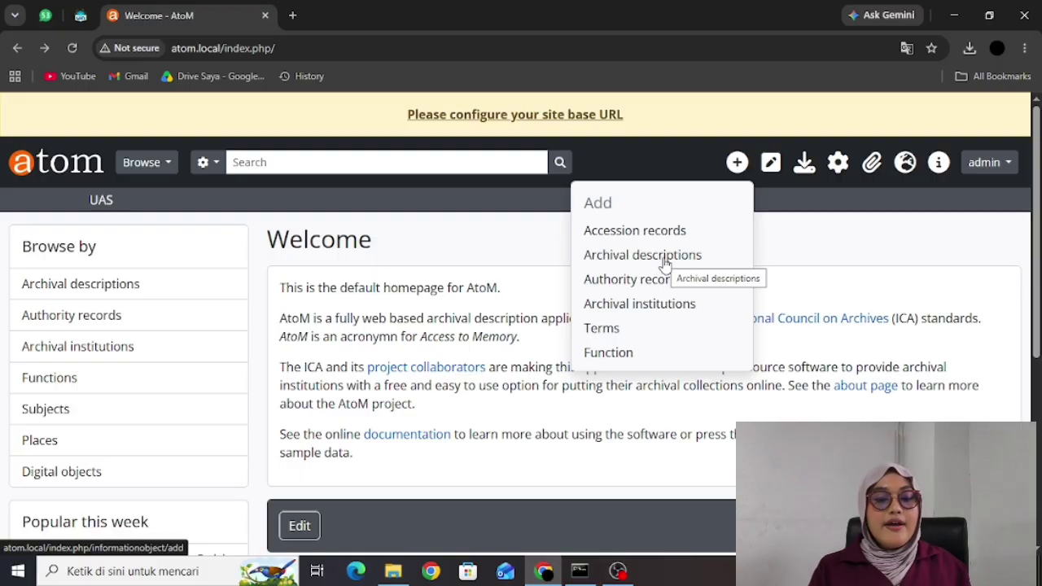
pyautogui.click(665, 263)
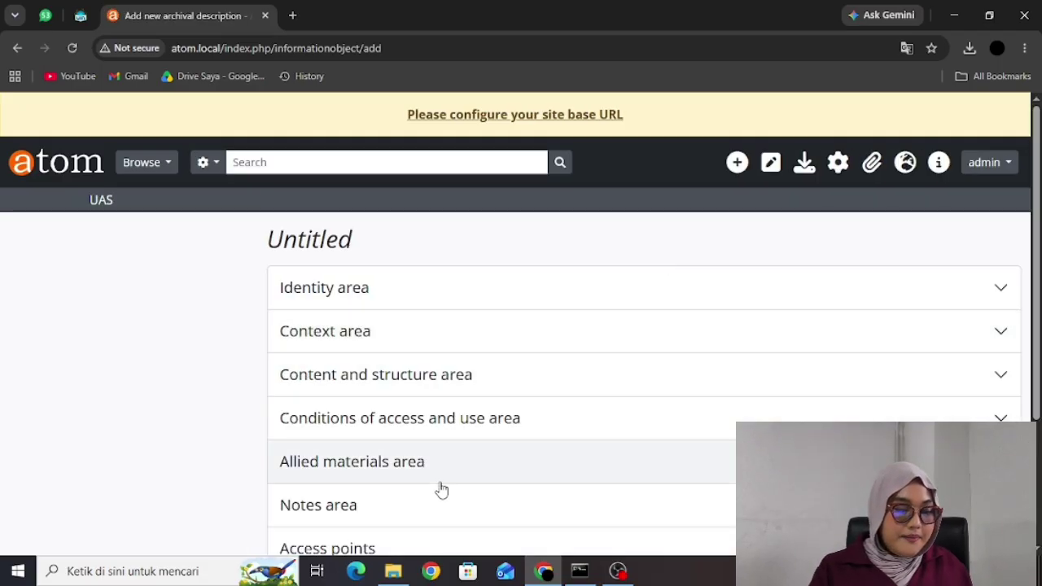
# - Look through the areas of the new archival description form, from Identity area down to Administration area
pyautogui.scroll(-1, 568, 420)
pyautogui.scroll(-1, 572, 421)
pyautogui.scroll(2, 572, 421)
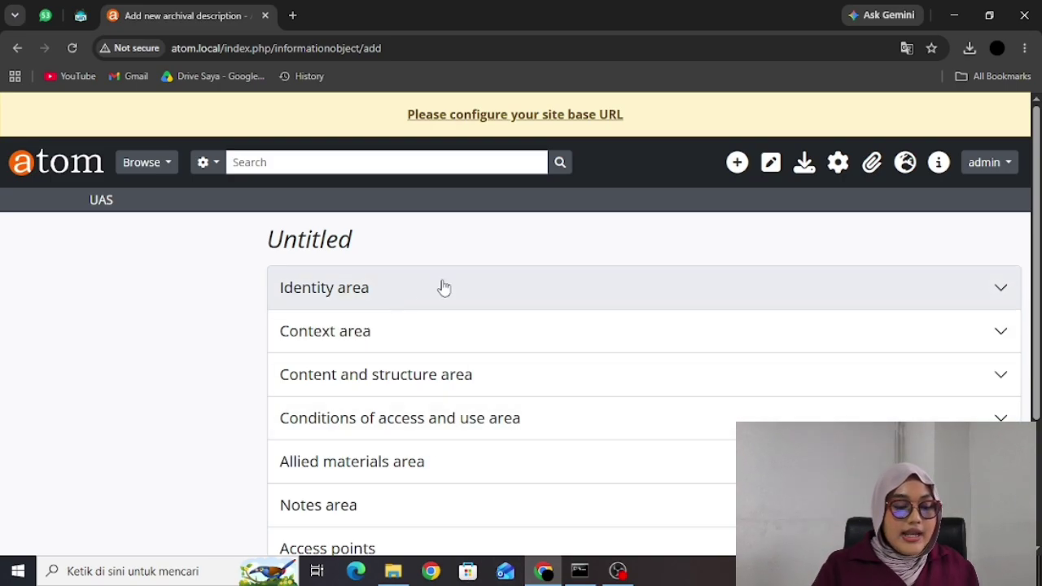
pyautogui.scroll(-2, 511, 277)
pyautogui.scroll(2, 513, 277)
pyautogui.scroll(-2, 513, 277)
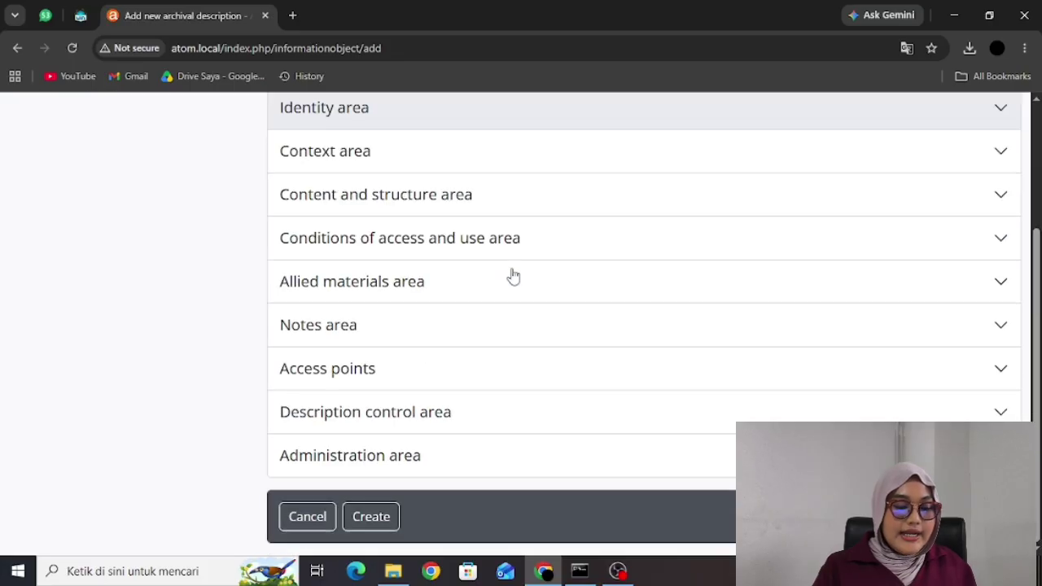
pyautogui.scroll(1, 513, 277)
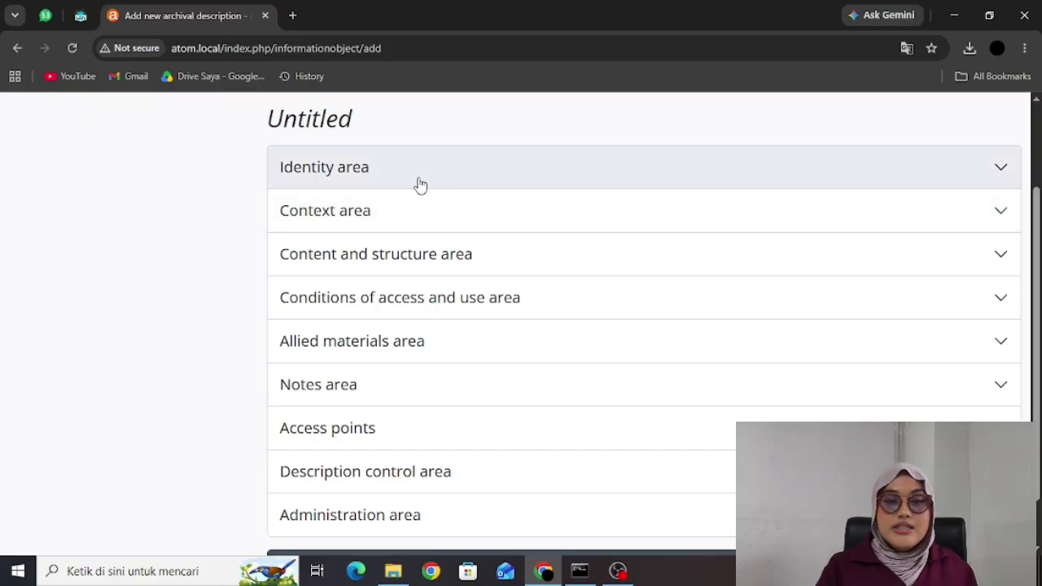
# - Expand the Identity area of the new archival description and look over its fields
pyautogui.click(536, 187)
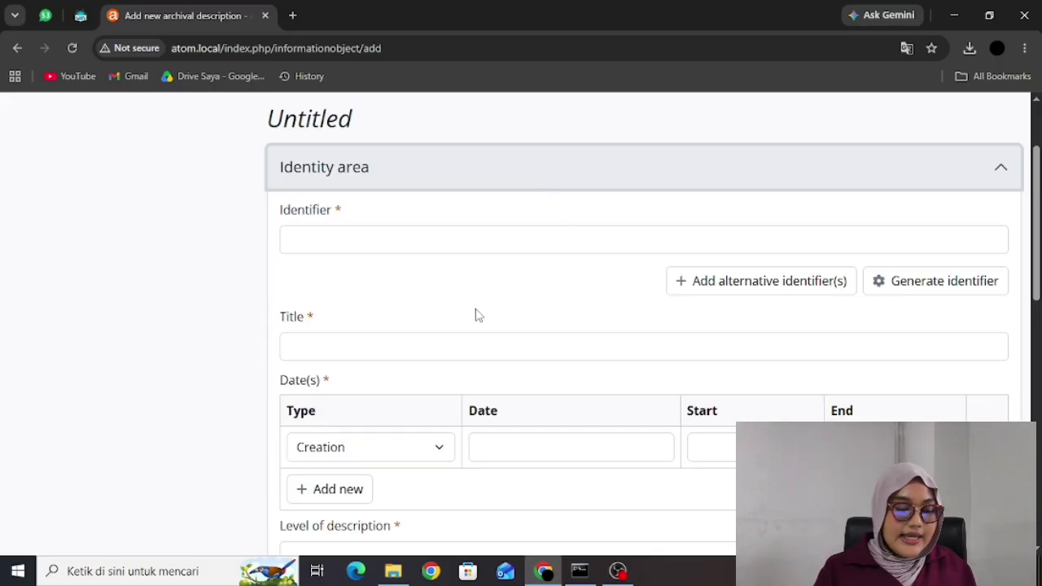
pyautogui.scroll(-5, 476, 314)
pyautogui.scroll(6, 477, 315)
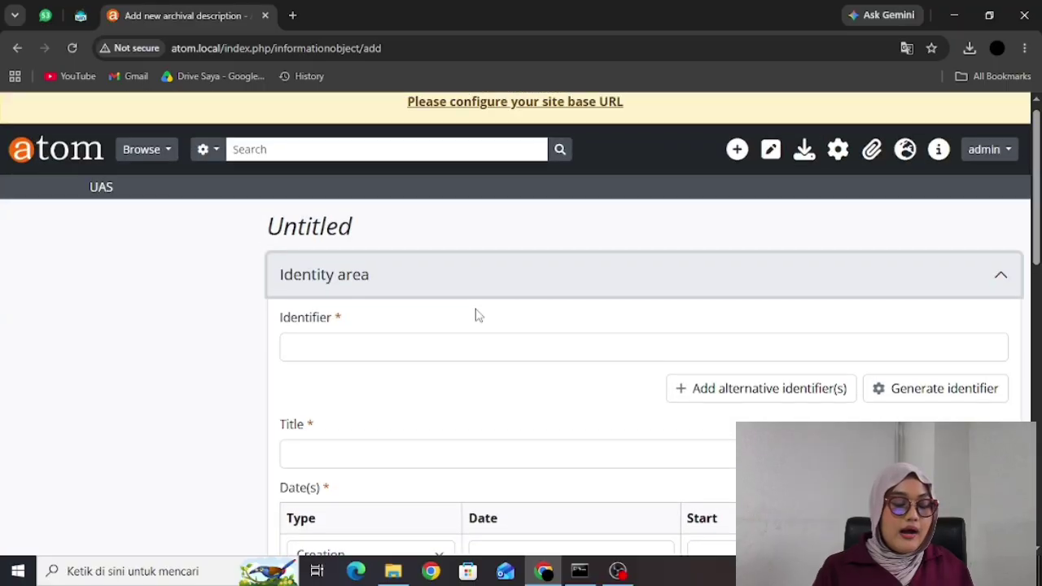
# - Review the Identity area's fields from Identifier down to Extent and medium, ending at the Identifier field
pyautogui.scroll(-3, 477, 313)
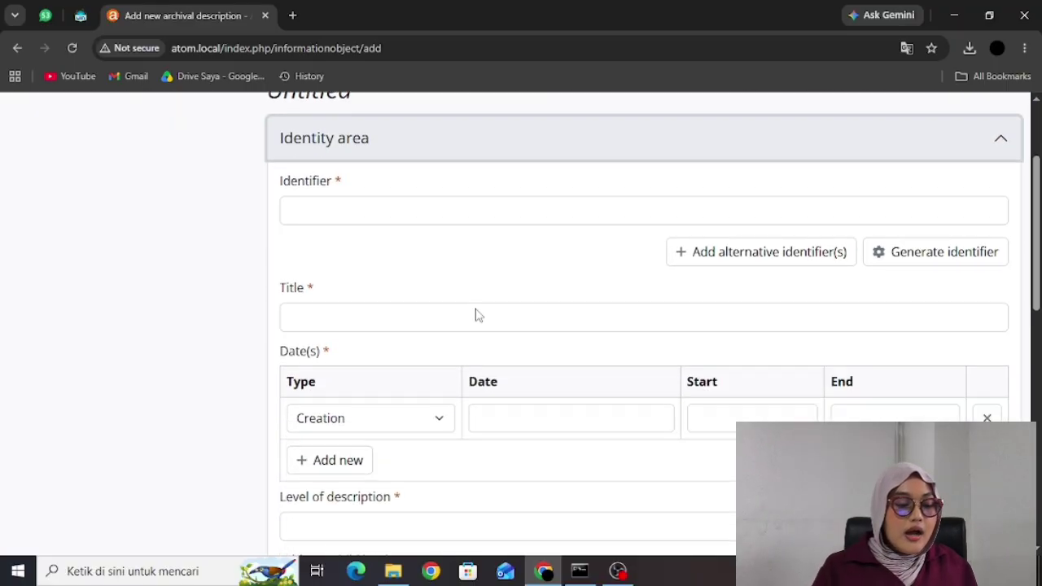
pyautogui.scroll(1, 477, 313)
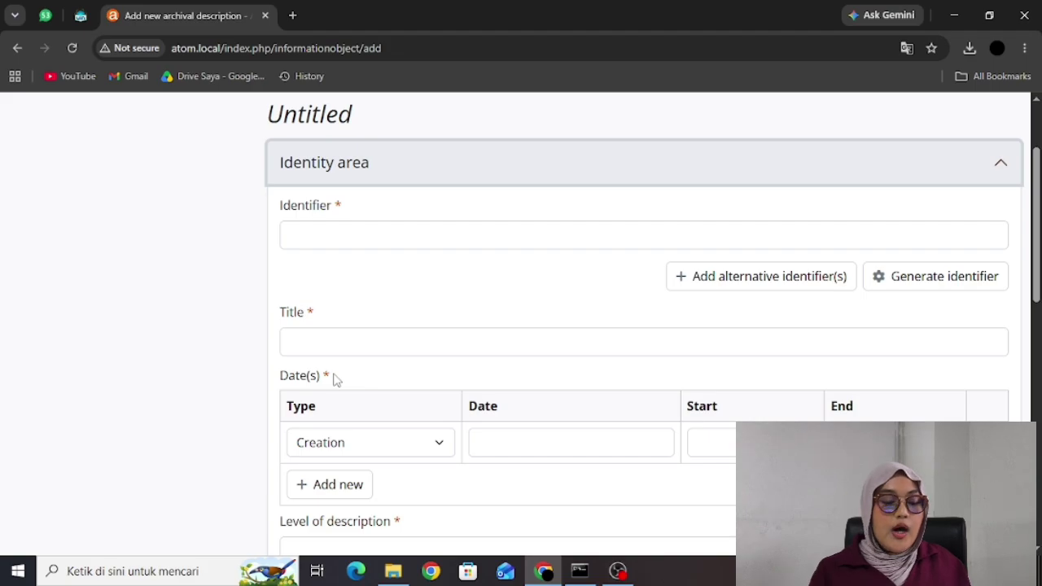
pyautogui.scroll(2, 333, 377)
pyautogui.scroll(-8, 342, 377)
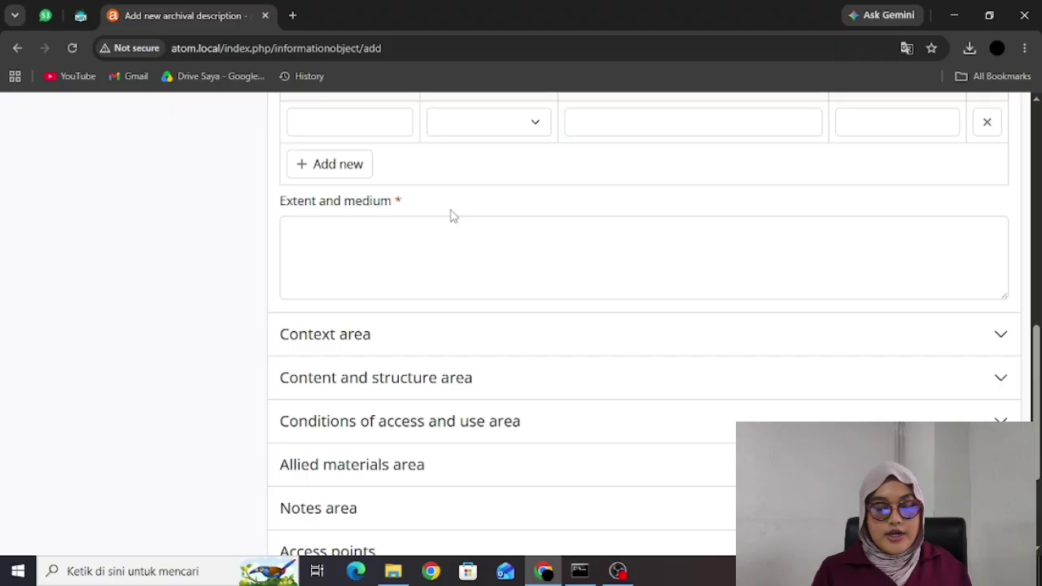
pyautogui.scroll(10, 452, 216)
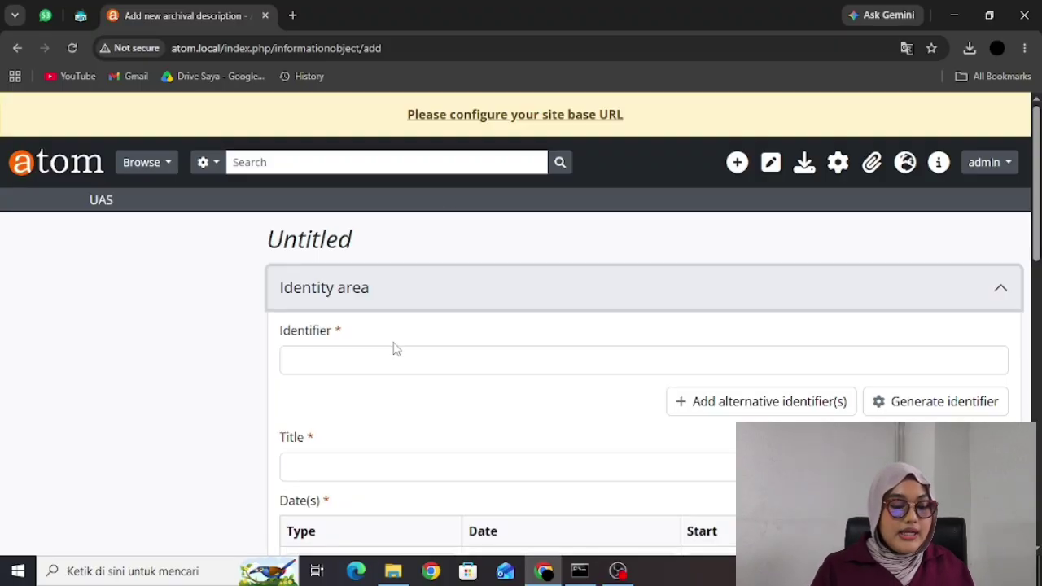
pyautogui.click(413, 370)
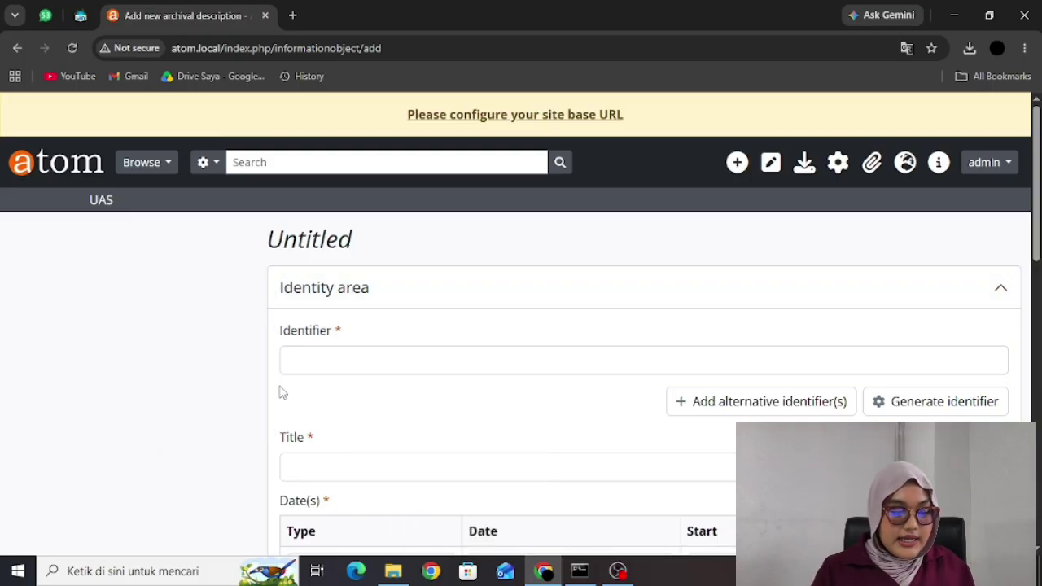
pyautogui.click(344, 368)
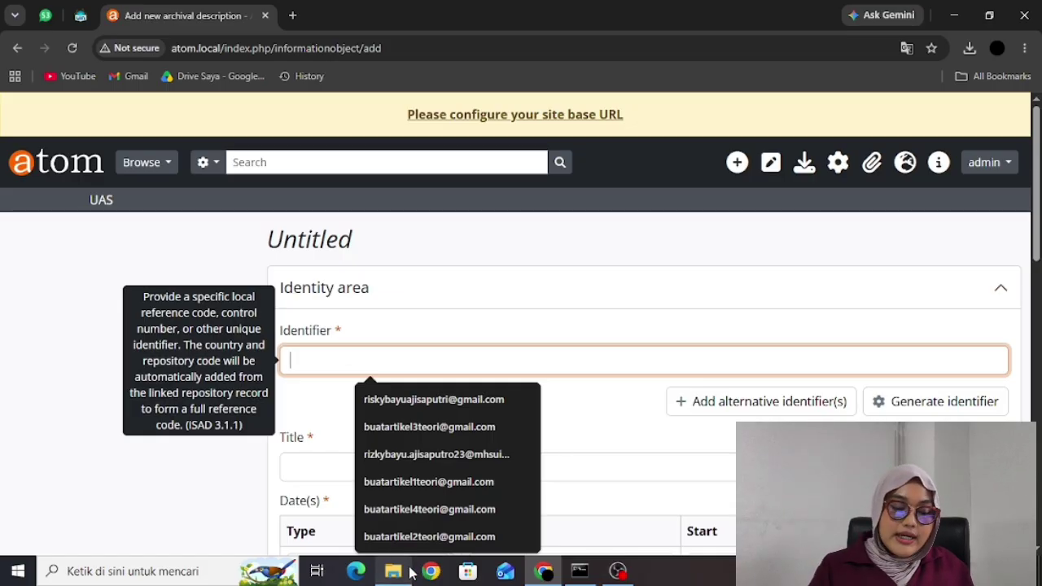
# - Open the LPP PGMI (1) PDF from the KUMPULANARSIPATOM folder
pyautogui.moveTo(409, 574)
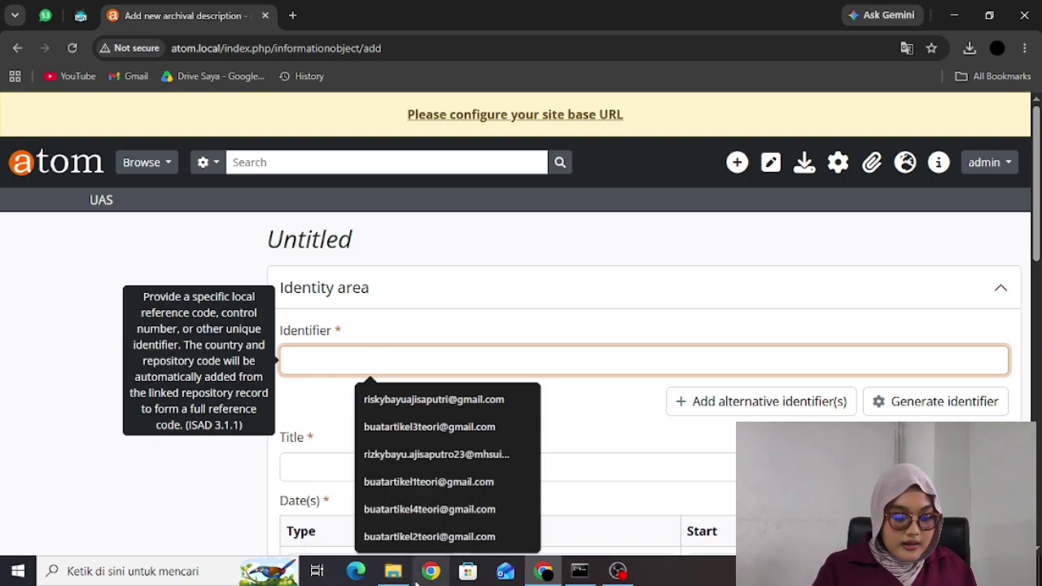
pyautogui.moveTo(393, 570)
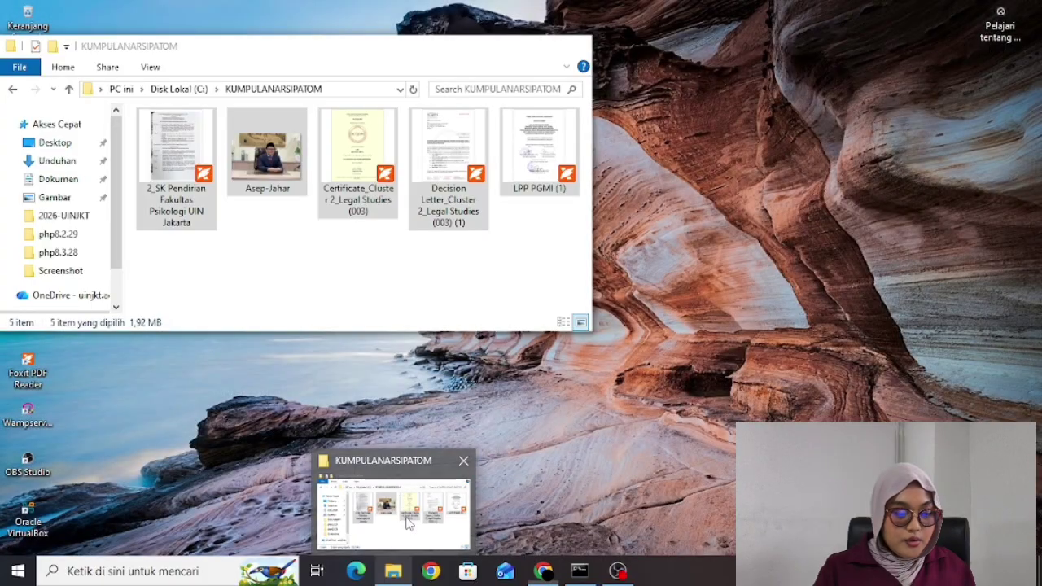
pyautogui.click(399, 489)
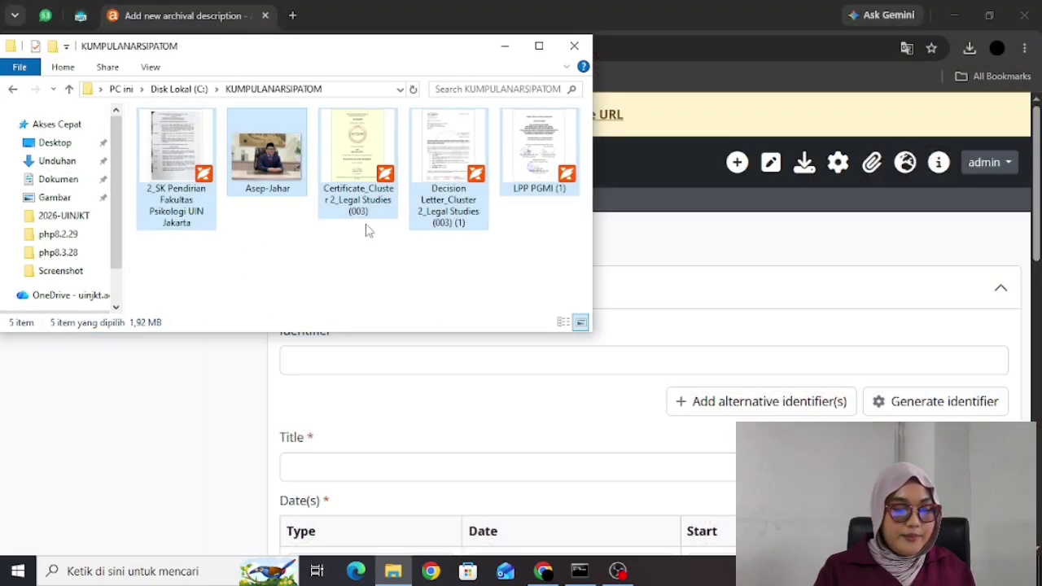
pyautogui.click(533, 145)
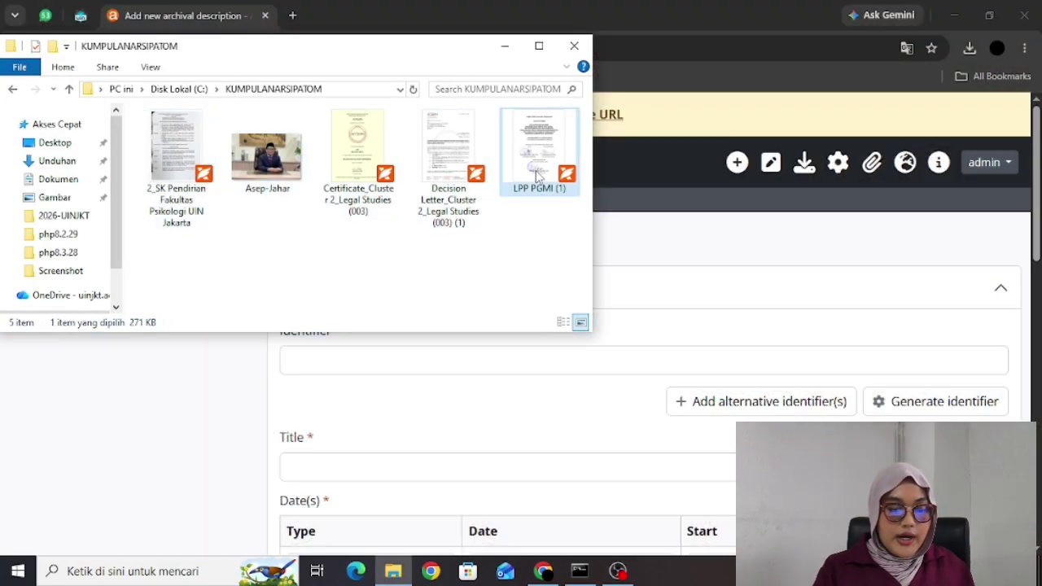
pyautogui.doubleClick(537, 175)
# - Read through the LPP PGMI (1) document for its title, institution, study program, approval date and signatories
pyautogui.scroll(-5, 523, 372)
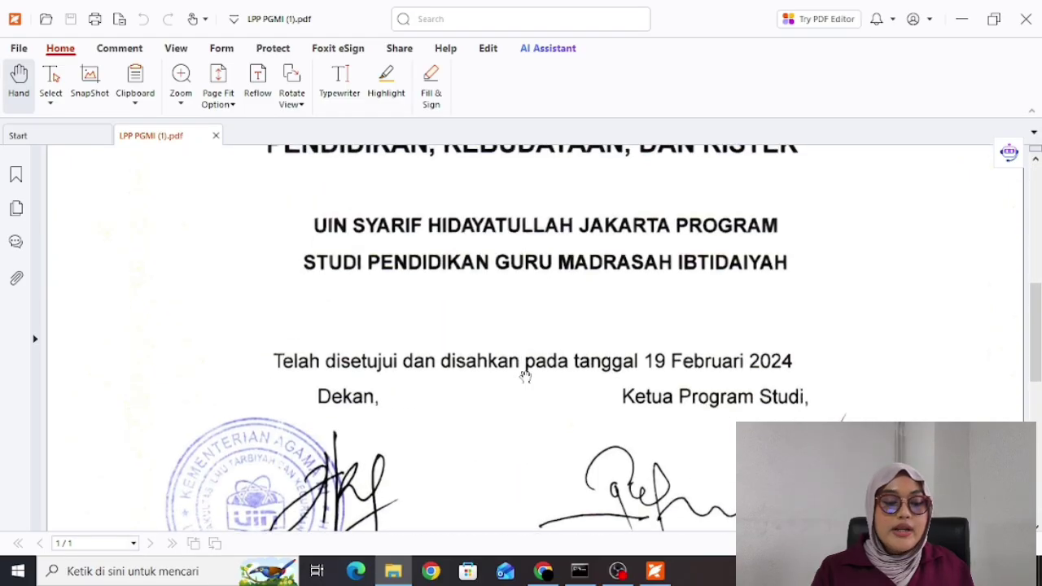
pyautogui.scroll(5, 525, 376)
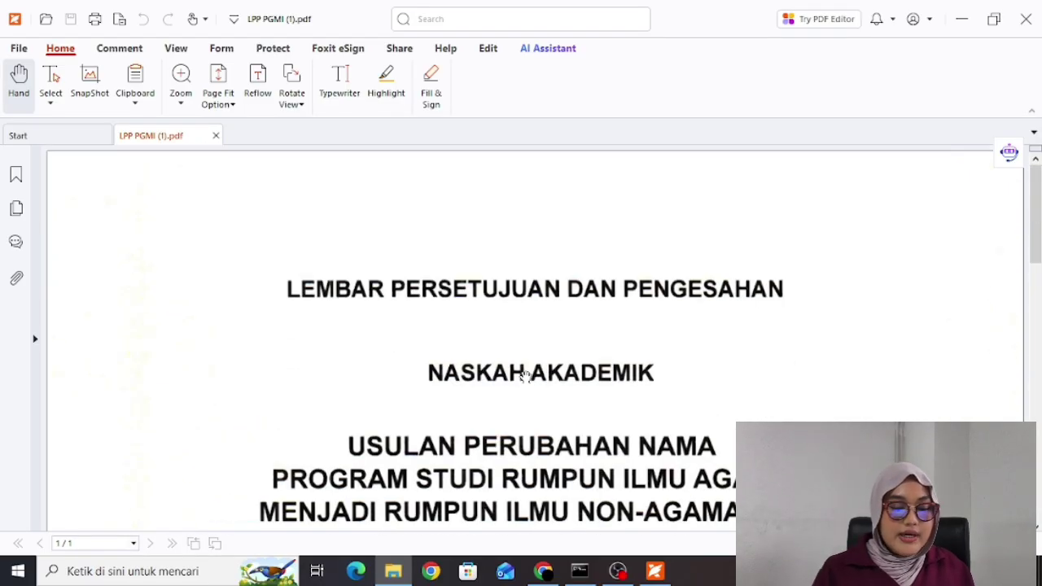
pyautogui.scroll(-1, 624, 335)
pyautogui.scroll(-2, 624, 335)
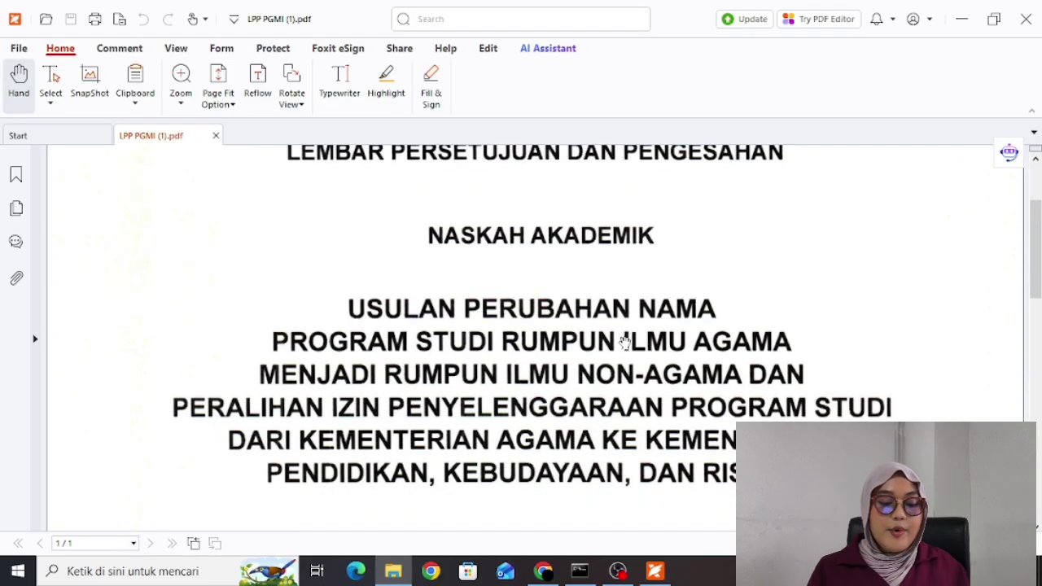
pyautogui.scroll(-2, 624, 338)
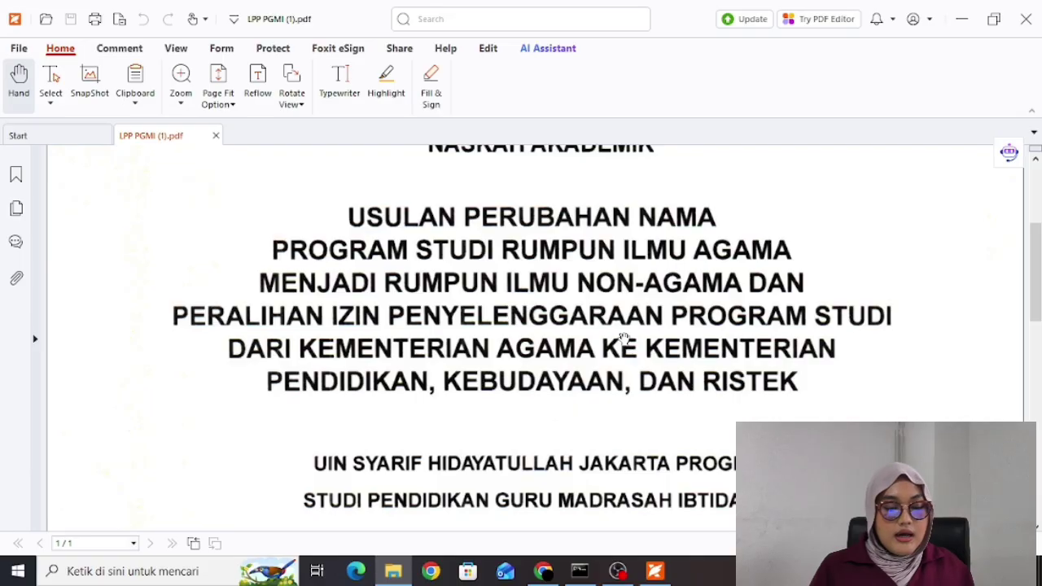
pyautogui.scroll(-3, 624, 338)
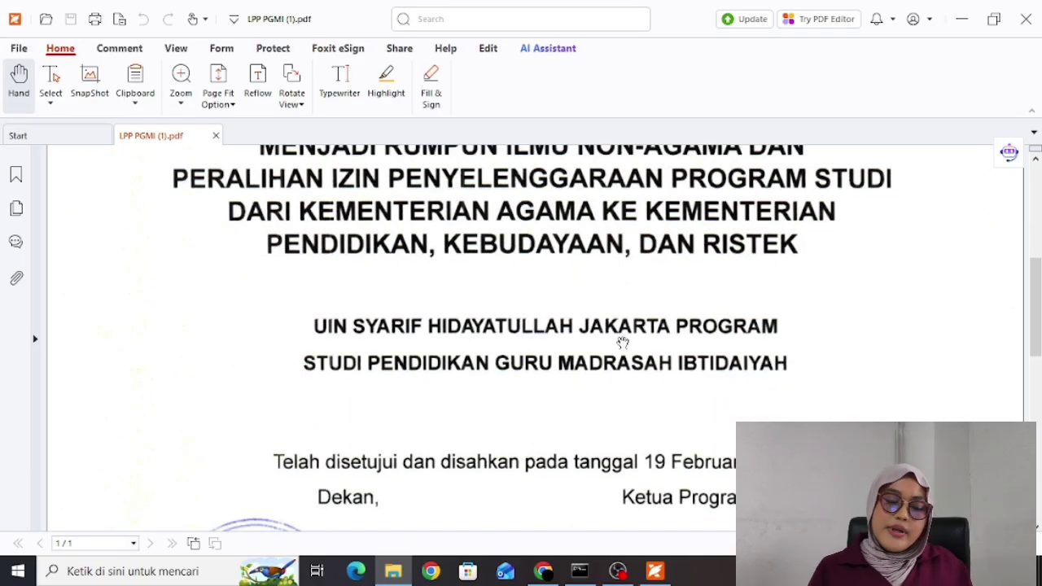
pyautogui.scroll(6, 664, 356)
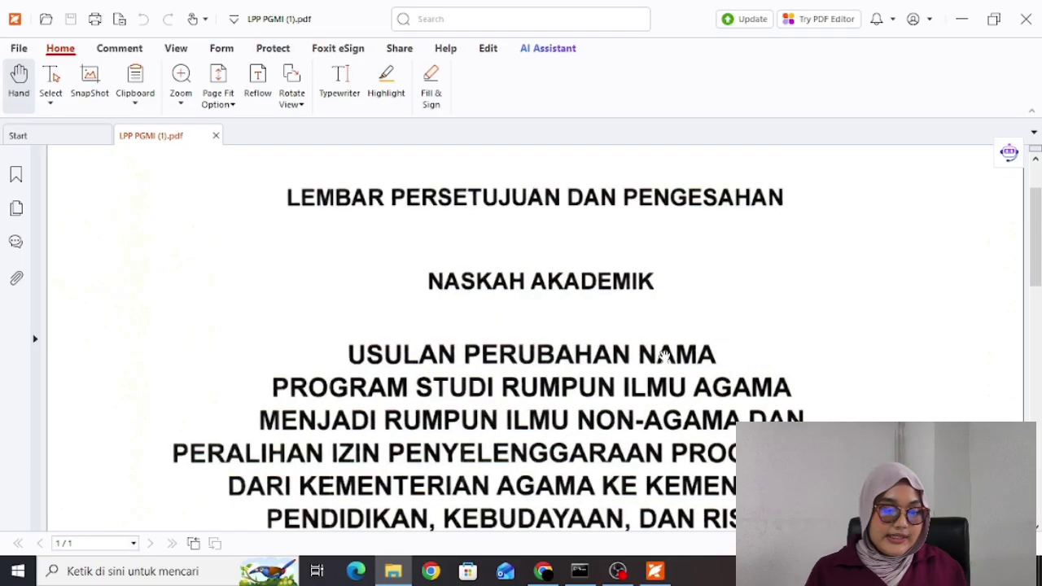
pyautogui.scroll(-5, 665, 353)
pyautogui.scroll(-5, 672, 353)
pyautogui.scroll(-5, 677, 361)
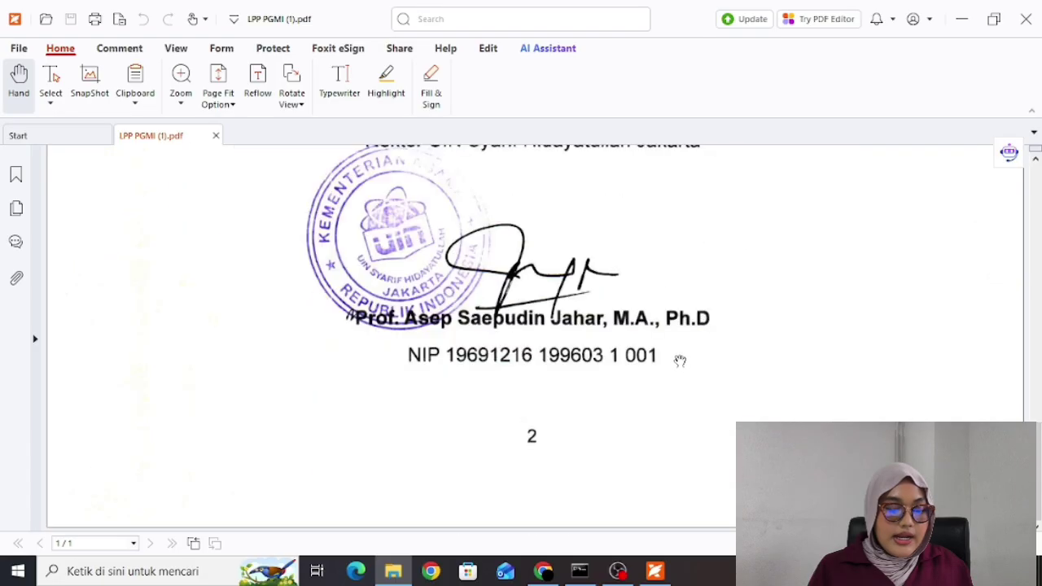
pyautogui.scroll(10, 679, 361)
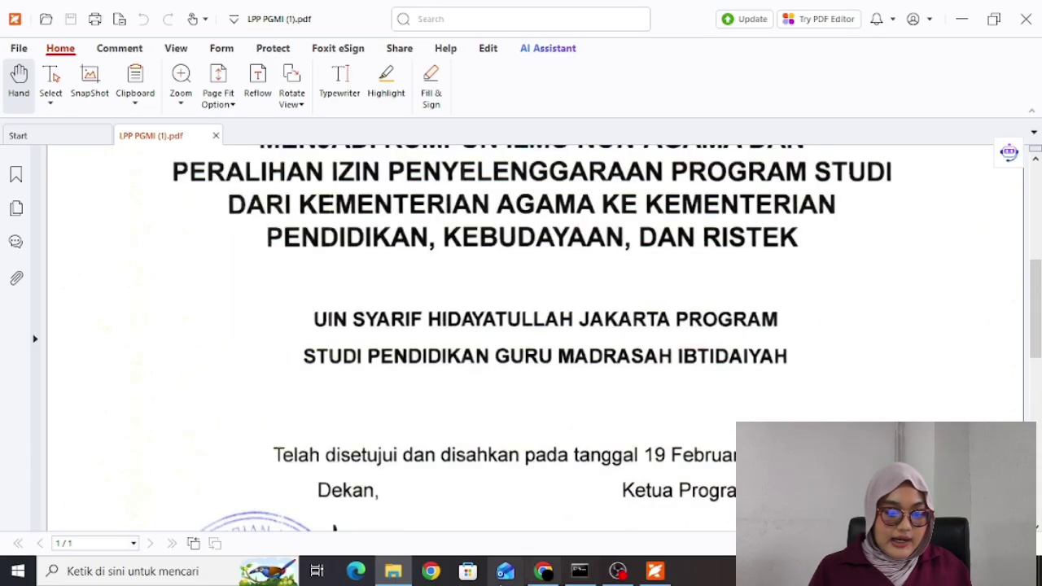
# - Check the LPP PGMI (1) document again, from the final signature block back up to the title
pyautogui.click(543, 571)
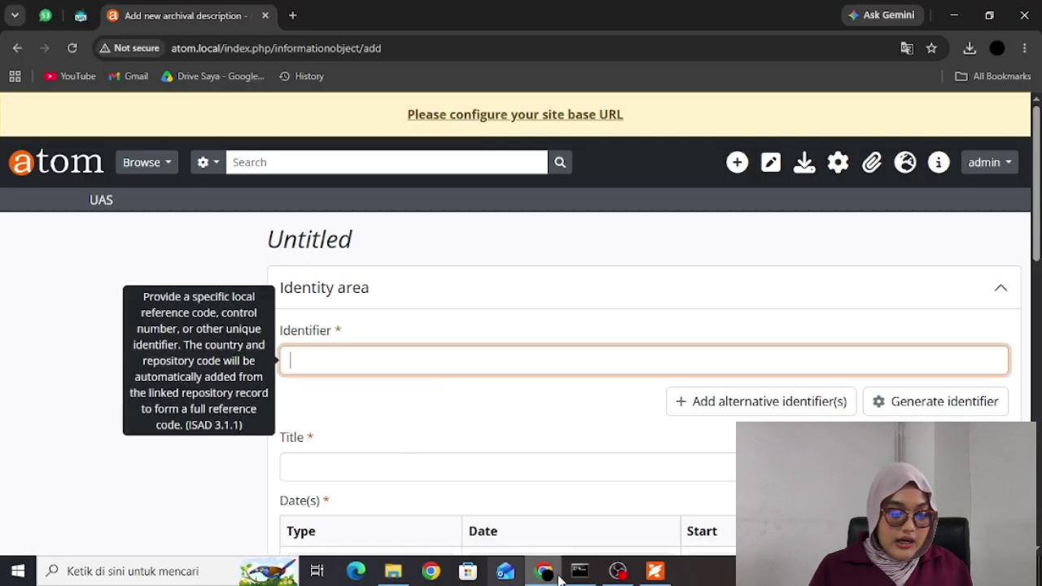
pyautogui.click(655, 570)
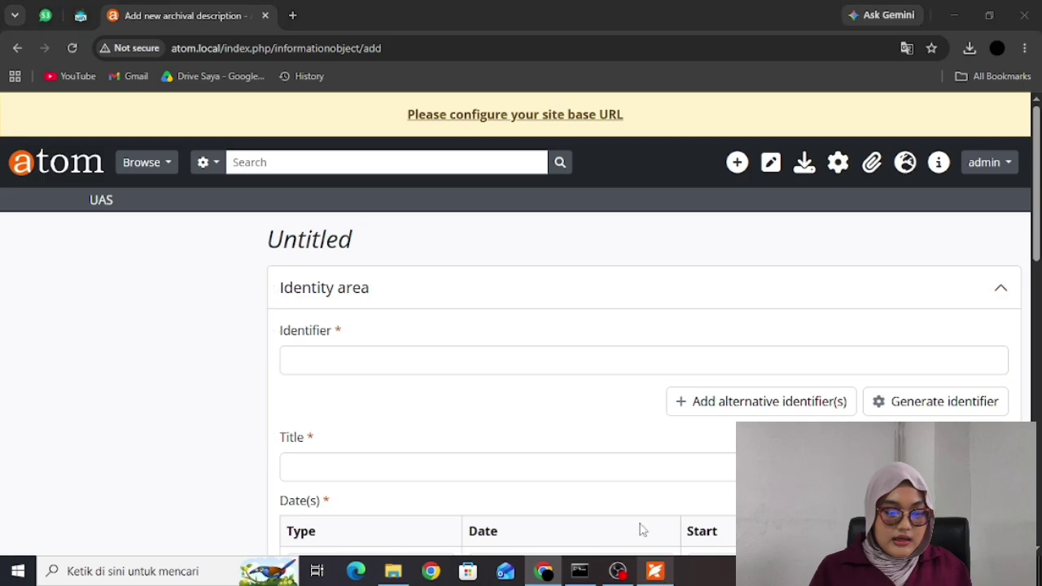
pyautogui.scroll(-5, 663, 380)
pyautogui.scroll(-4, 664, 381)
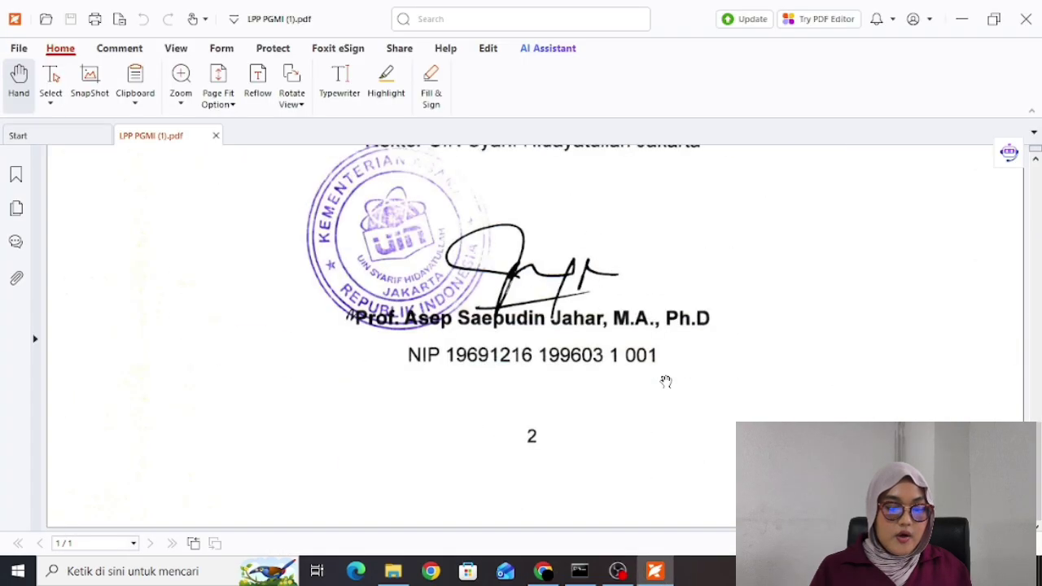
pyautogui.scroll(8, 664, 380)
pyautogui.scroll(5, 641, 374)
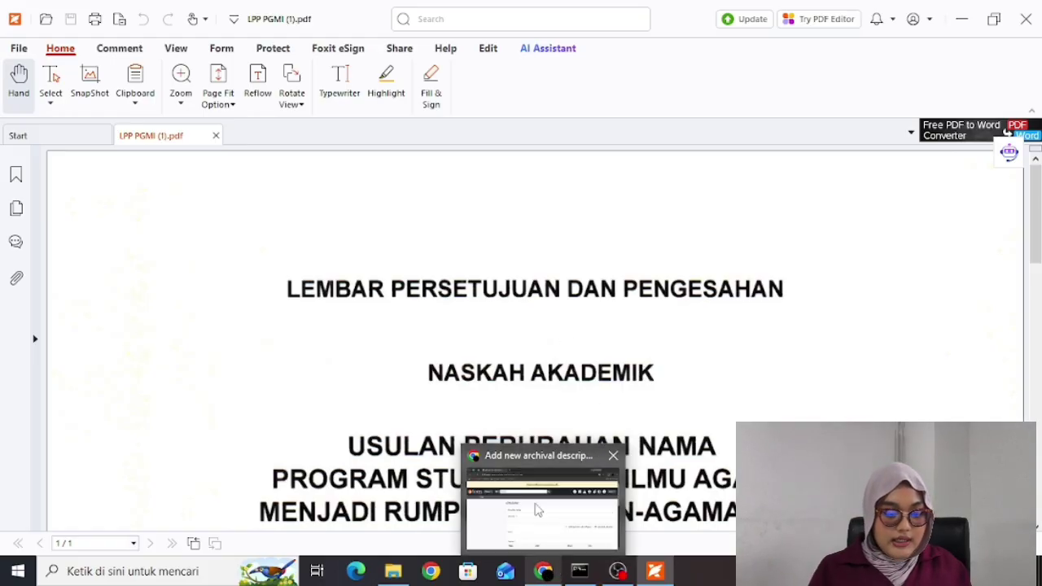
# - In the AtoM form in the browser, set the archival description's identifier to "PGMI -2024-001"
pyautogui.click(545, 572)
pyautogui.click(410, 353)
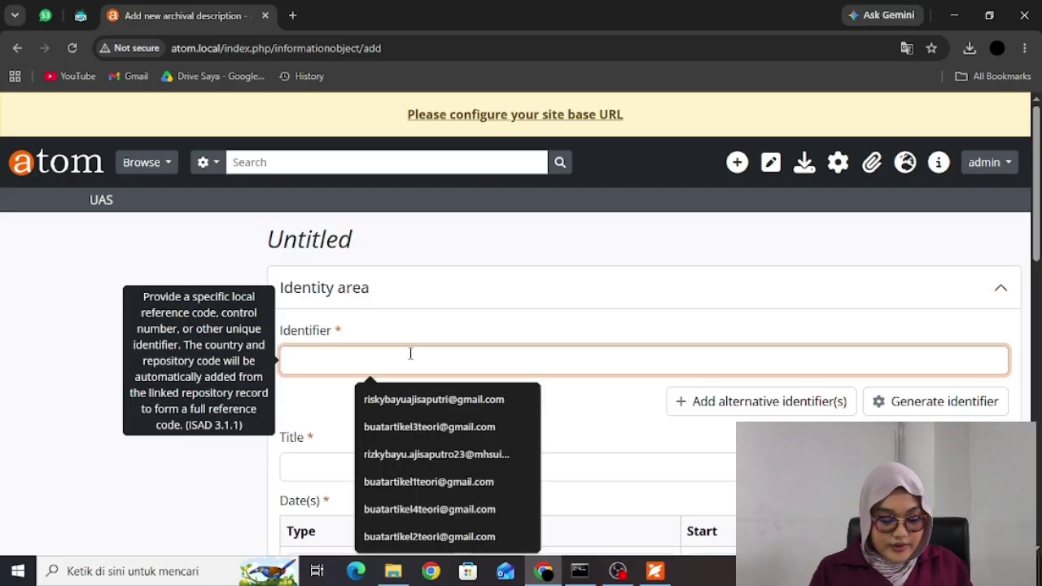
pyautogui.write('p')
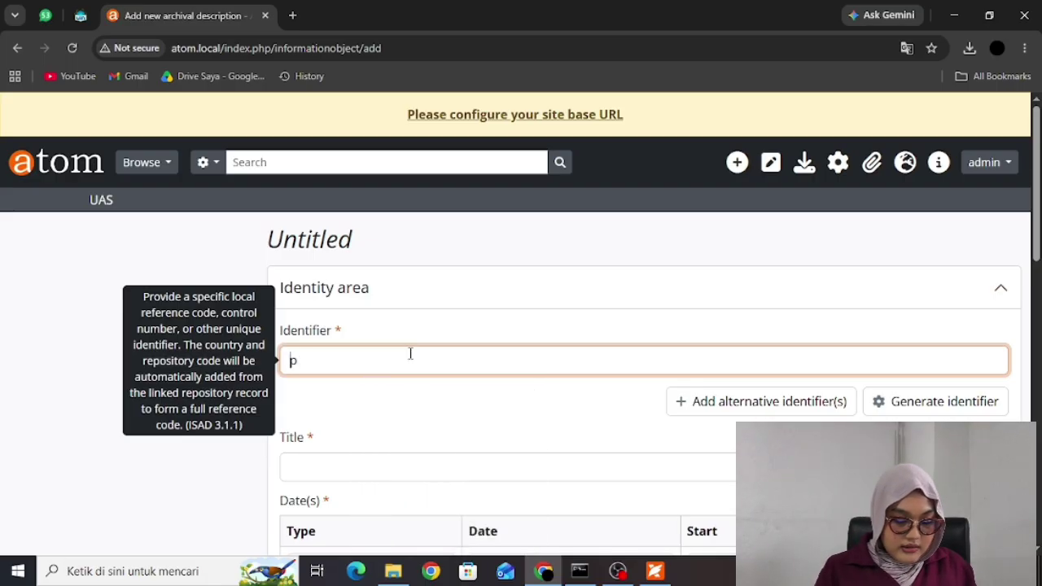
pyautogui.press('BackSpace')
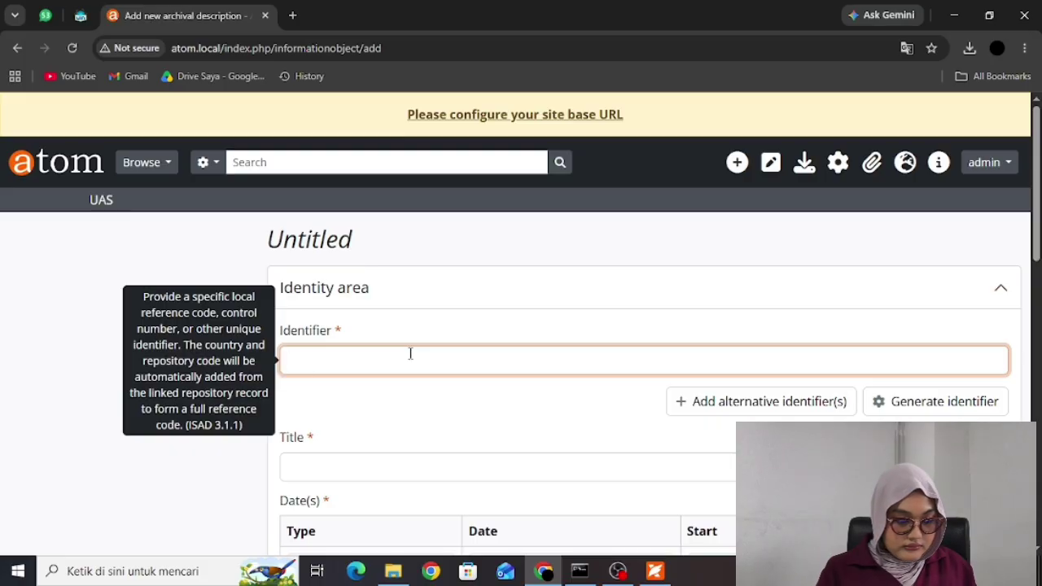
pyautogui.write('PGG')
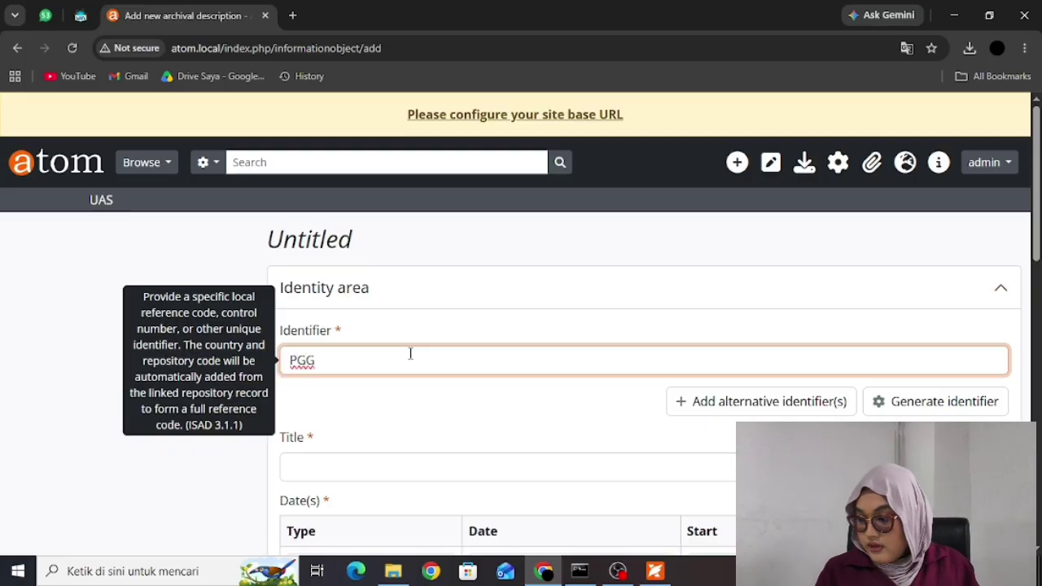
pyautogui.press('BackSpace')
pyautogui.write('MI')
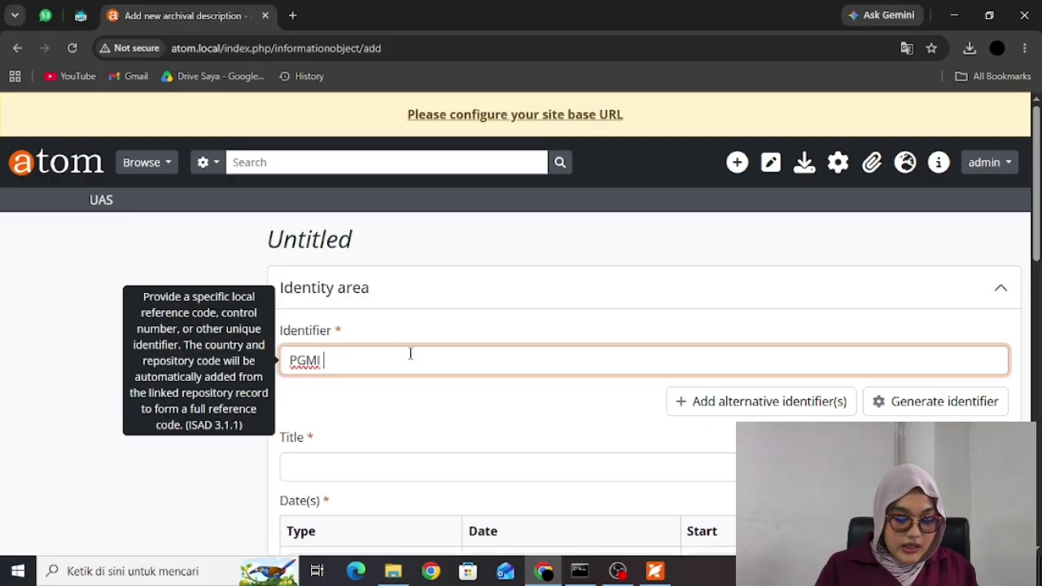
pyautogui.write('-2024')
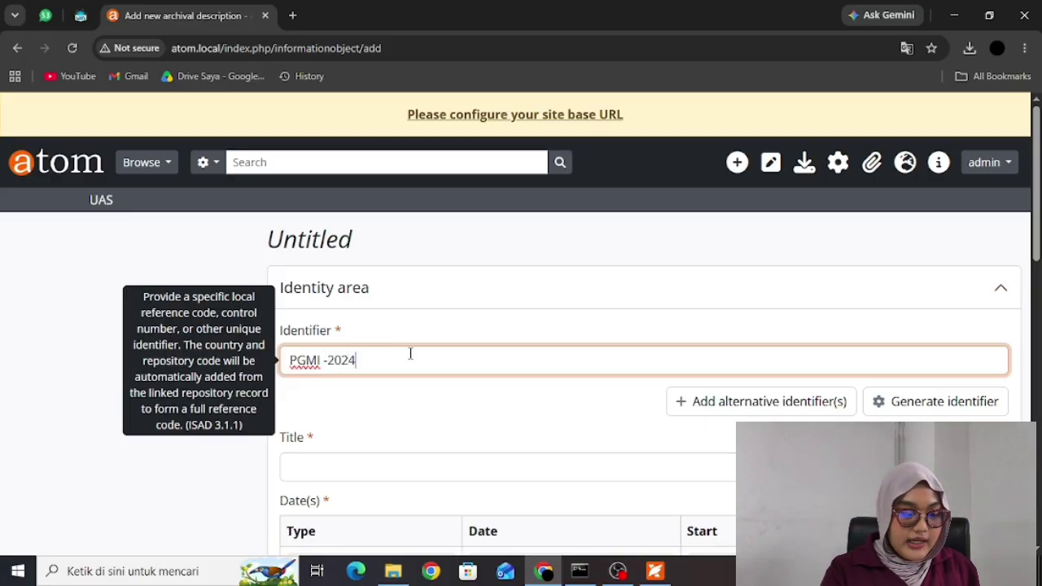
pyautogui.write('-')
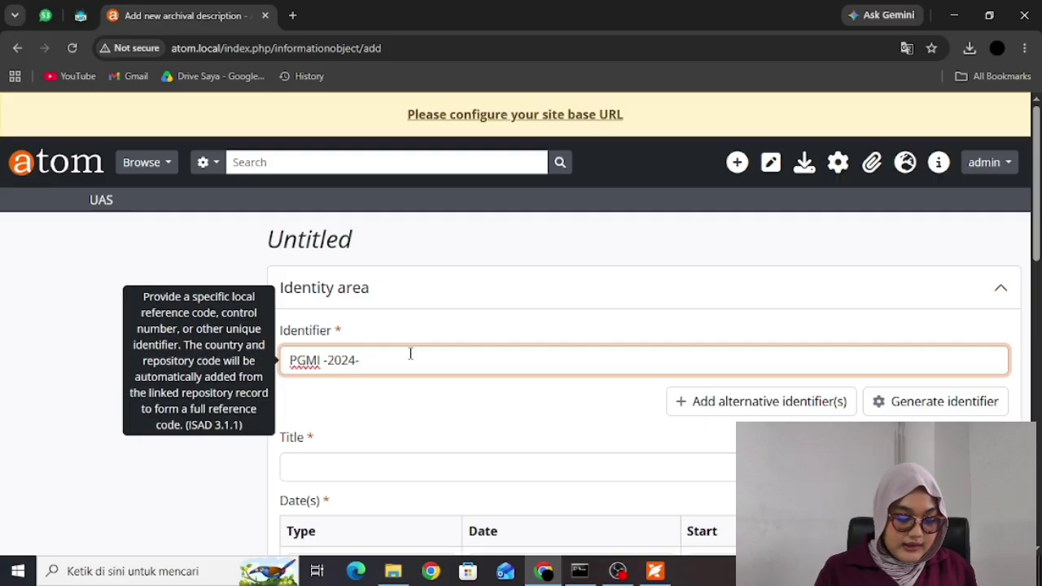
pyautogui.write('001')
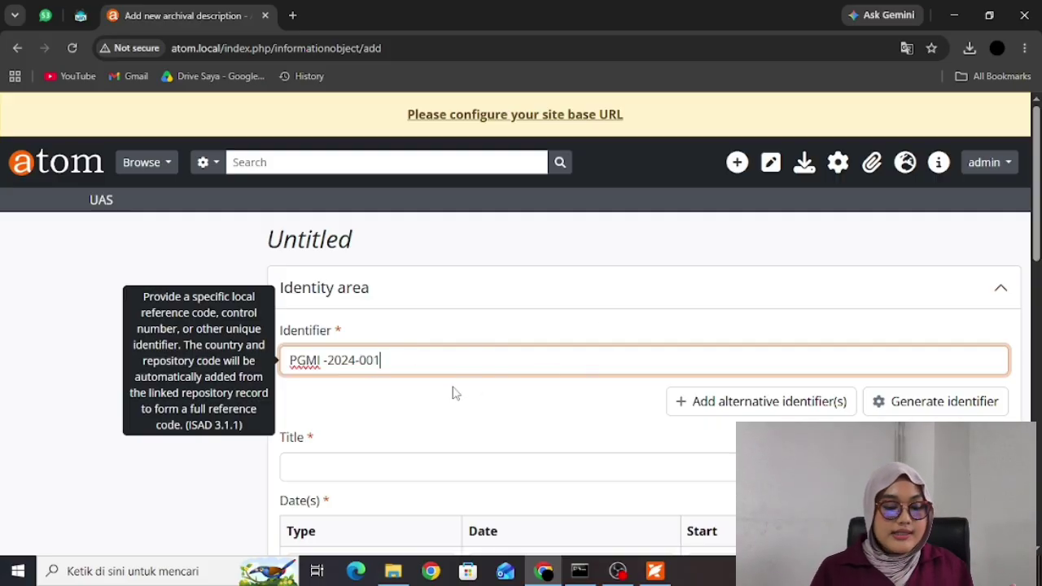
# - Begin the description's title with "Naskah Akademik Usulan Perubahan Nama Program Studi Rumpun Ilmu Agama Menjadi Rumpun Ilmu Non-Agama Dan Peralihan"
pyautogui.click(471, 473)
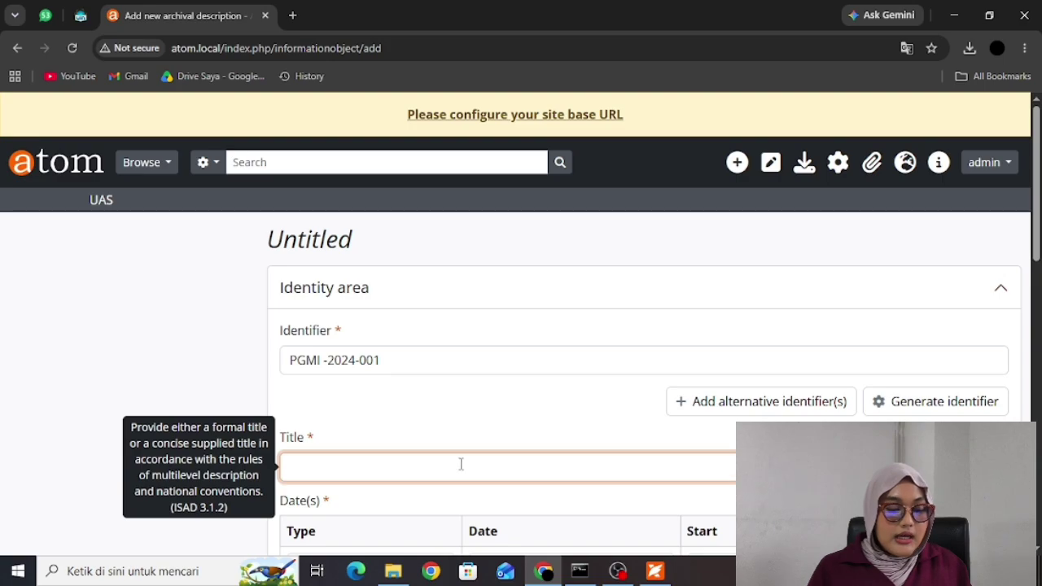
pyautogui.scroll(-2, 463, 442)
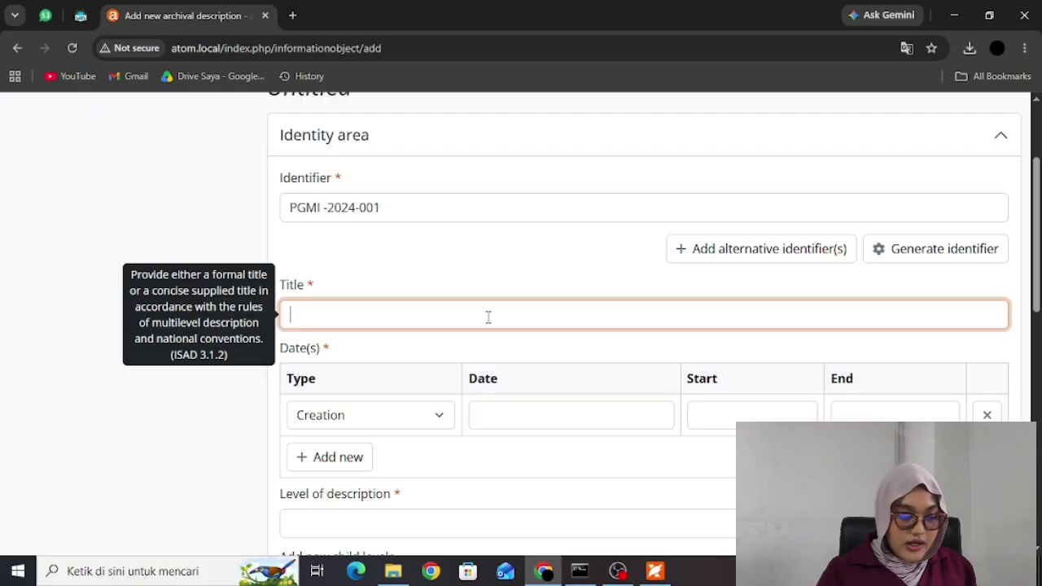
pyautogui.write('n')
pyautogui.write('Naskah ')
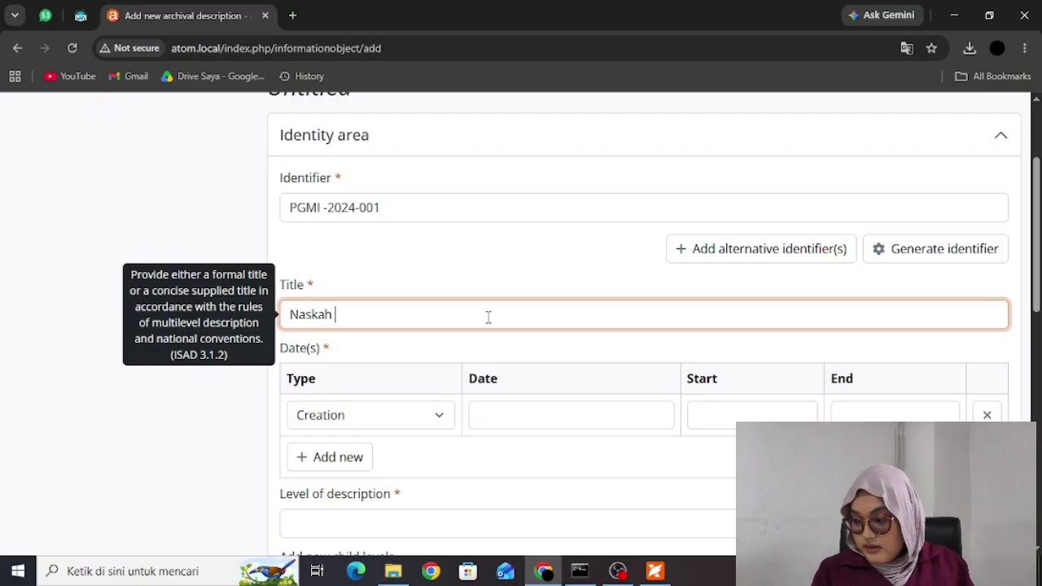
pyautogui.write('Akad')
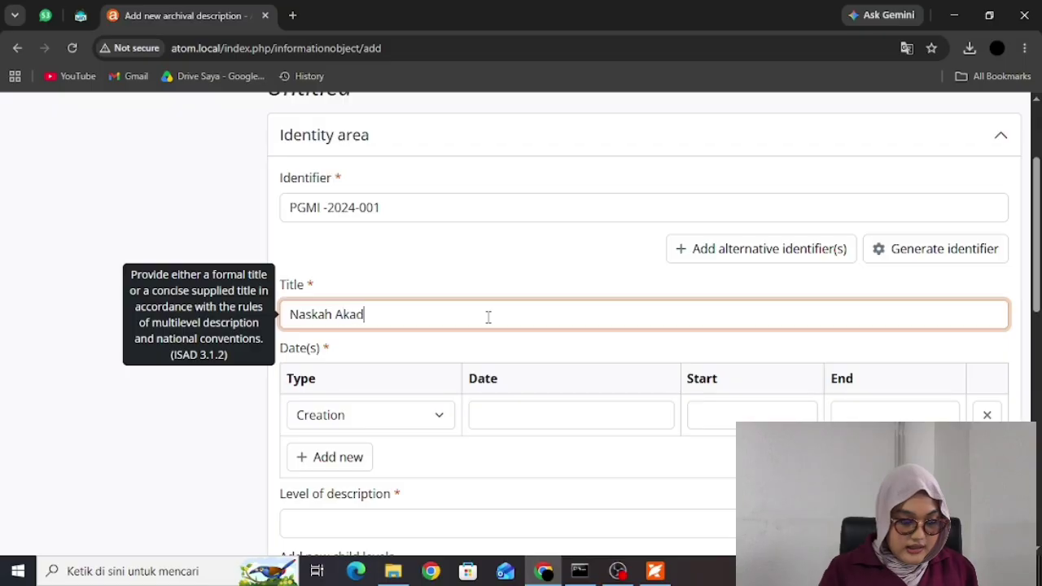
pyautogui.write('emik Usulan Perubahan ')
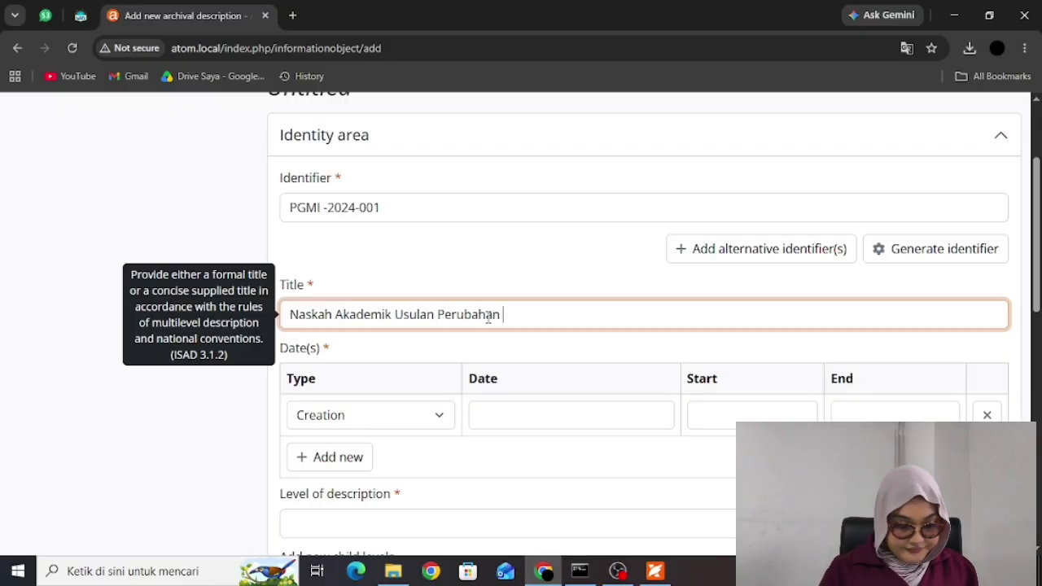
pyautogui.write('Nama Program Studi Rumpun Ilmu Agama Menjadi Rumpun Ilmu Non Agama')
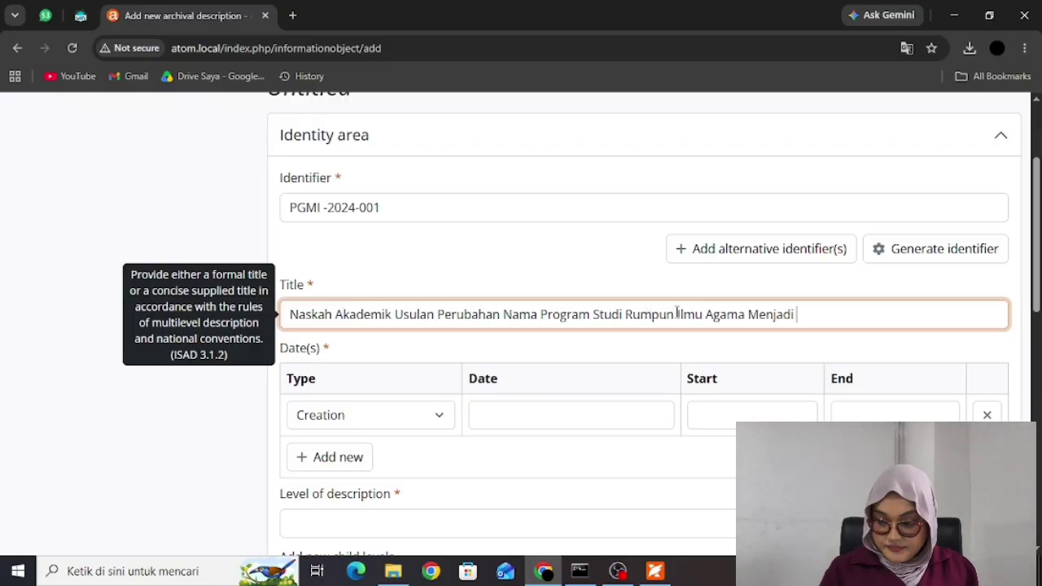
pyautogui.press('BackSpace')
pyautogui.press('BackSpace')
pyautogui.press('BackSpace')
pyautogui.press('BackSpace')
pyautogui.press('BackSpace')
pyautogui.press('BackSpace')
pyautogui.write('-Agama Dan Peralihan ')
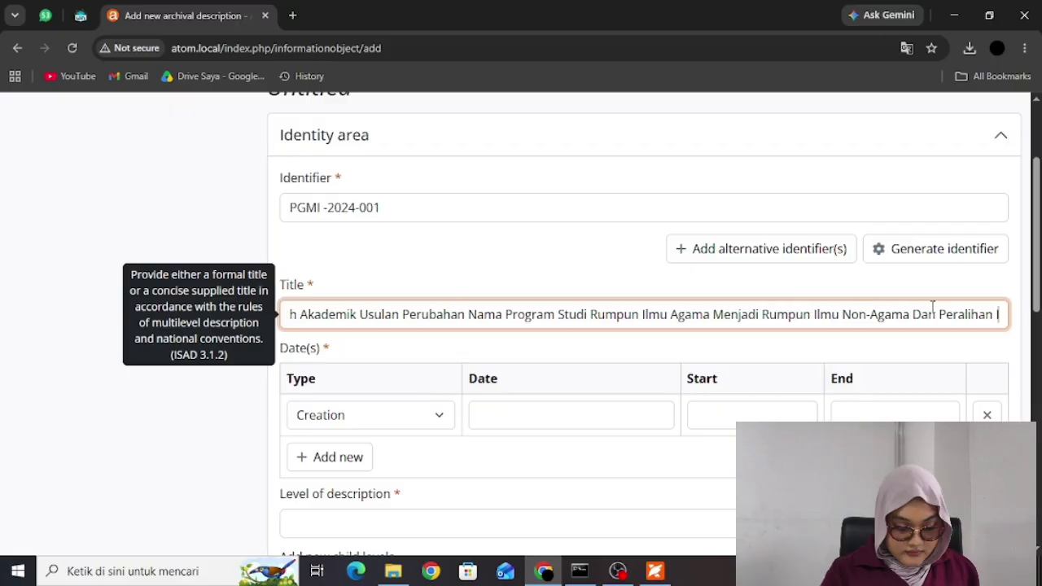
# - Continue the title with "Izin Penyelenggaraan Program Studi Dari Kementrian Agama Ke Kementrian Pendidikan, Kebudayaan, Dan Ristek"
pyautogui.write('Izin Penyelenggaraan Program Studi Dari Kemen')
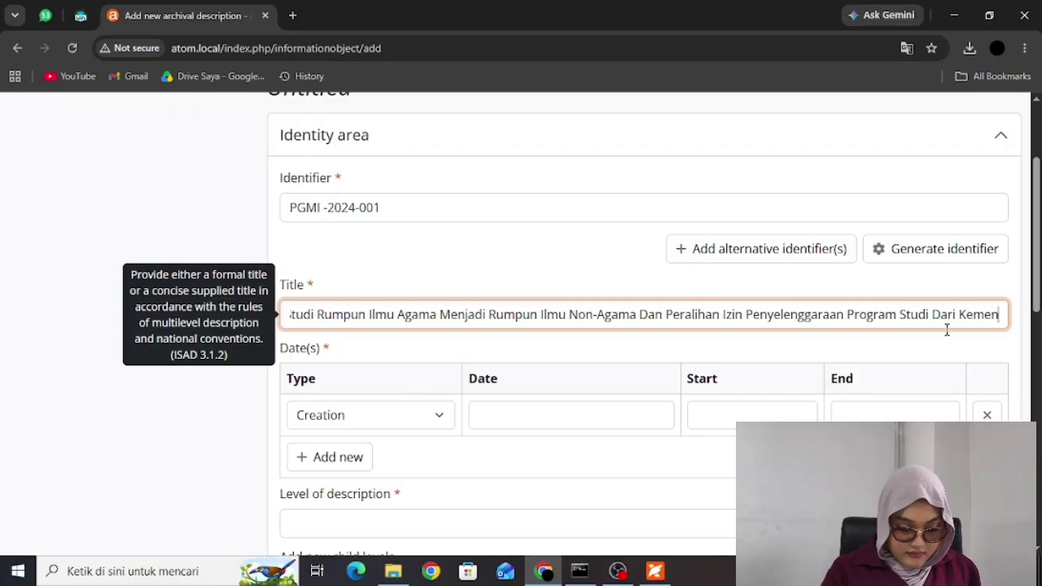
pyautogui.write('trian Agama Ke Kementrian Pendidikan, Kebudayaan, Dan Ristek')
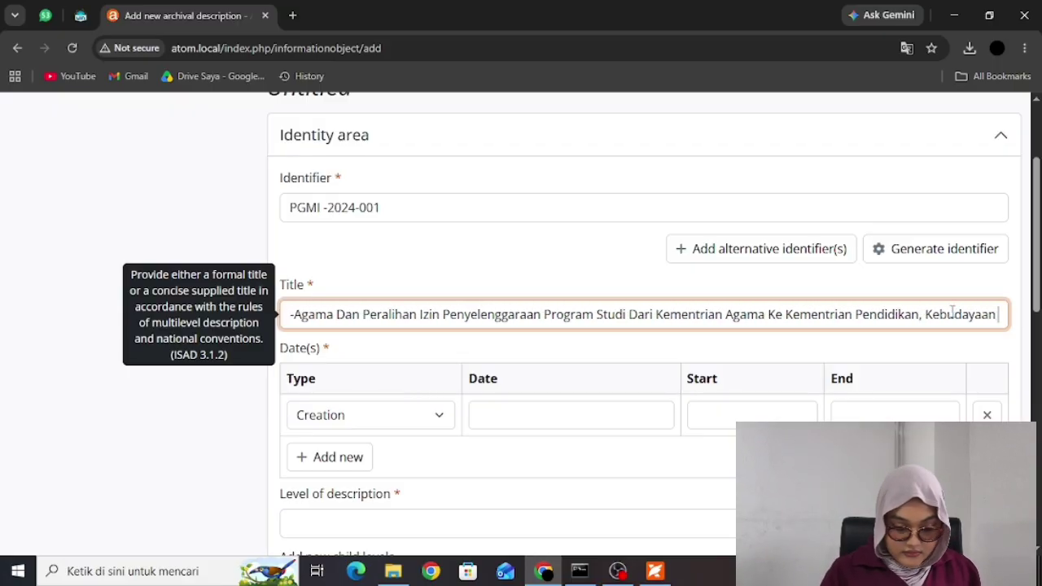
pyautogui.press('Home')
pyautogui.click(435, 314)
pyautogui.click(346, 386)
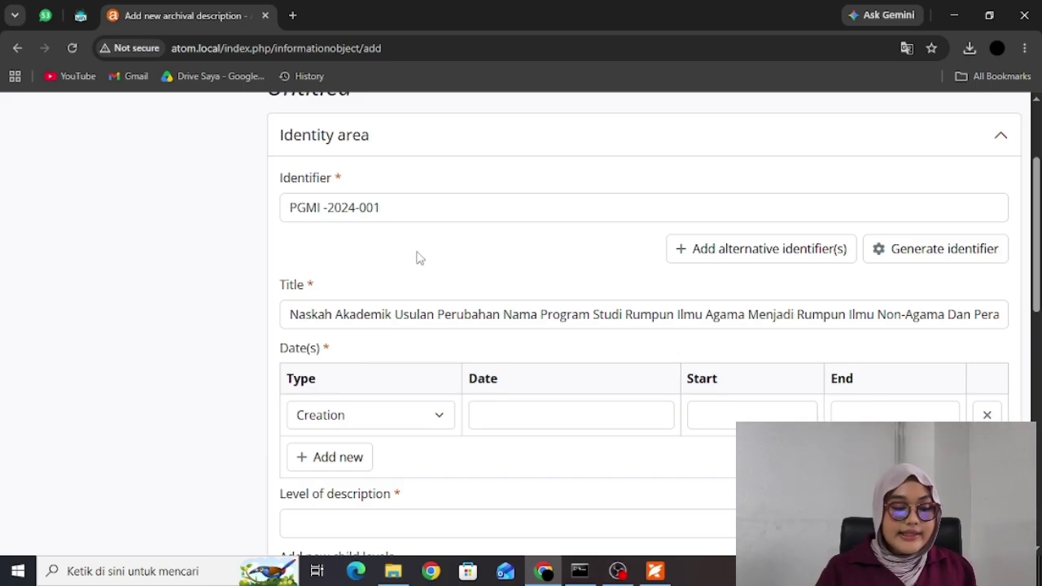
# - Look at the date type options, and check the approval date above the signatures in the LPP PGMI (1) PDF in Foxit
pyautogui.scroll(2, 419, 258)
pyautogui.scroll(-1, 418, 258)
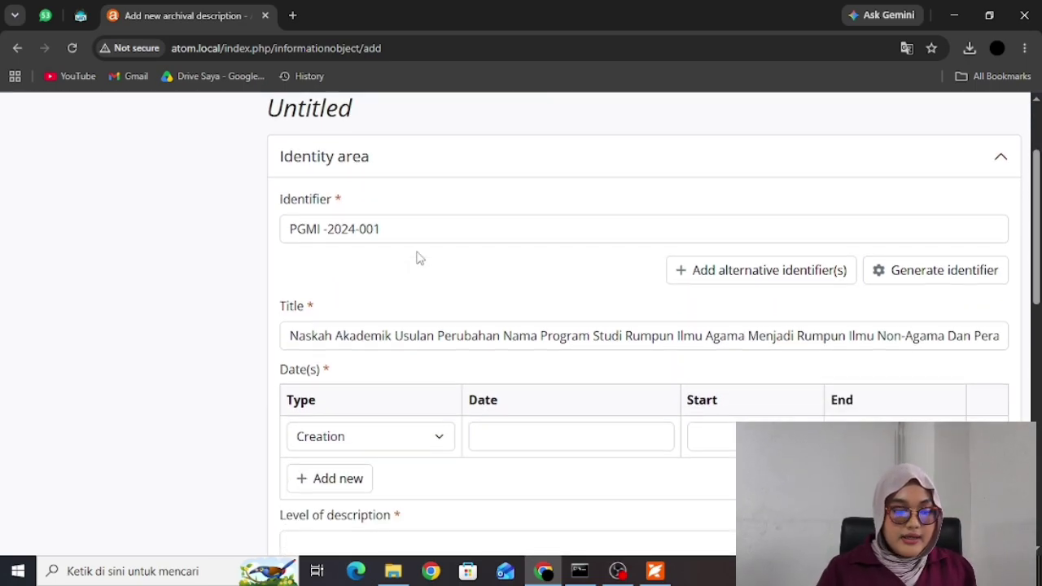
pyautogui.scroll(-3, 377, 388)
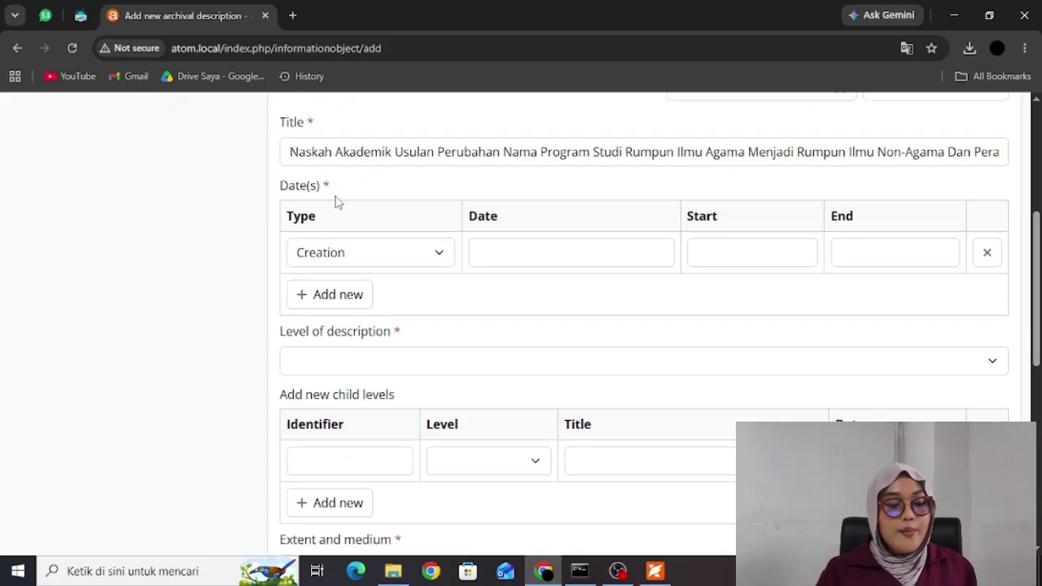
pyautogui.click(389, 259)
pyautogui.press('Down')
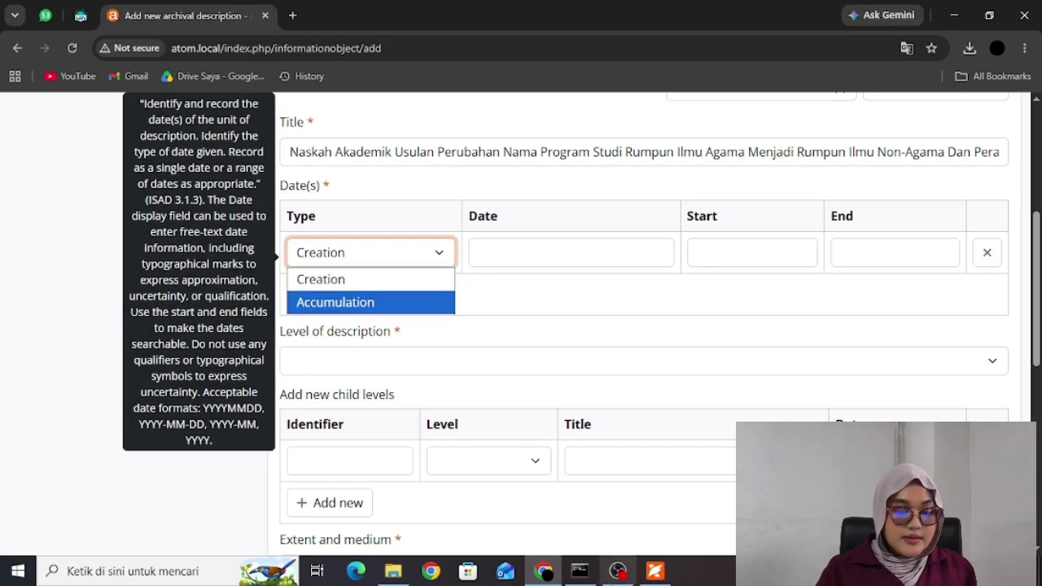
pyautogui.click(655, 571)
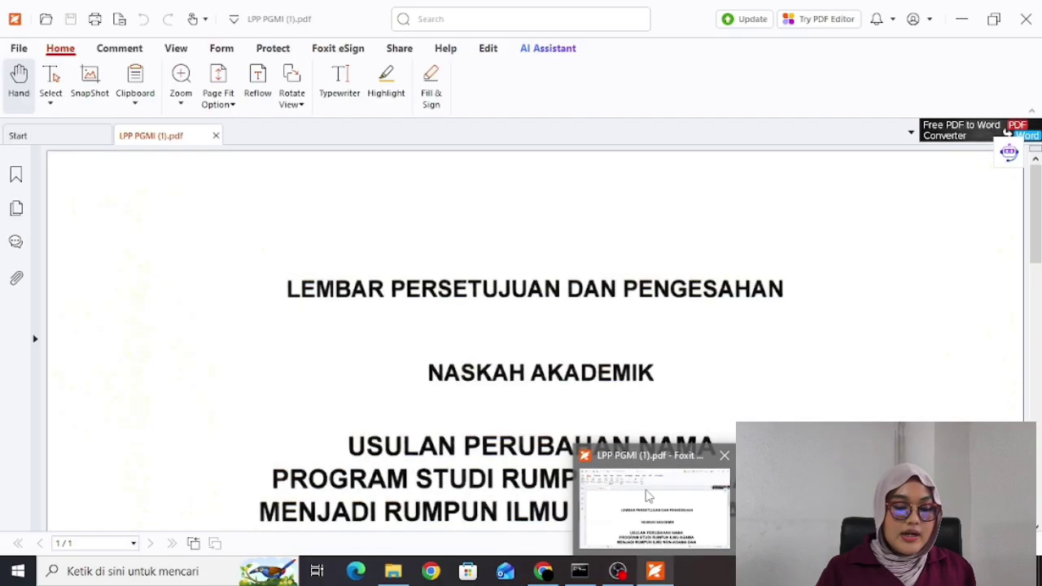
pyautogui.scroll(-10, 361, 349)
pyautogui.scroll(5, 424, 344)
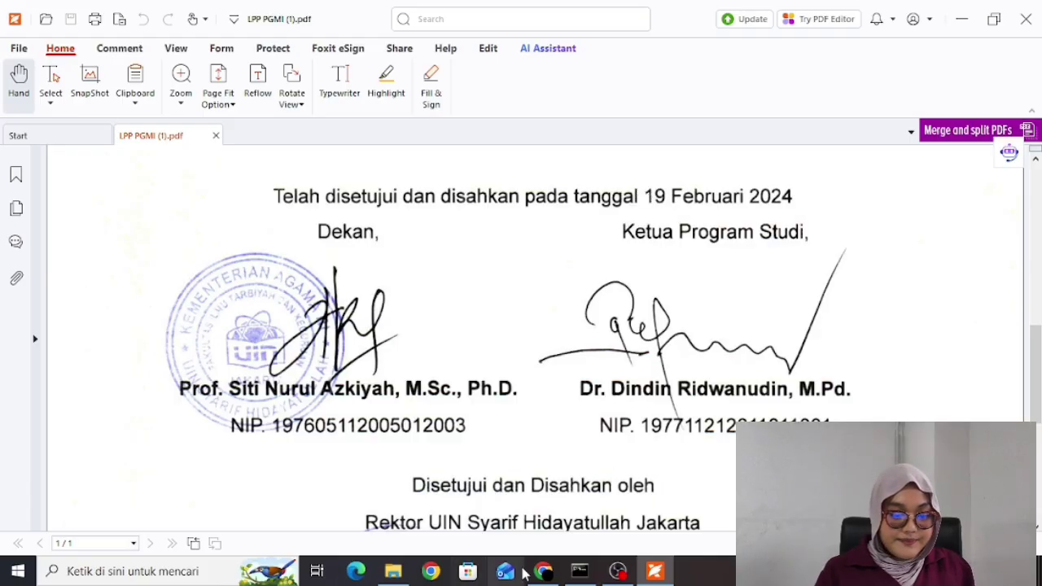
# - Return to the AtoM form in the browser and choose Creation as the date type
pyautogui.moveTo(542, 571)
pyautogui.click(536, 497)
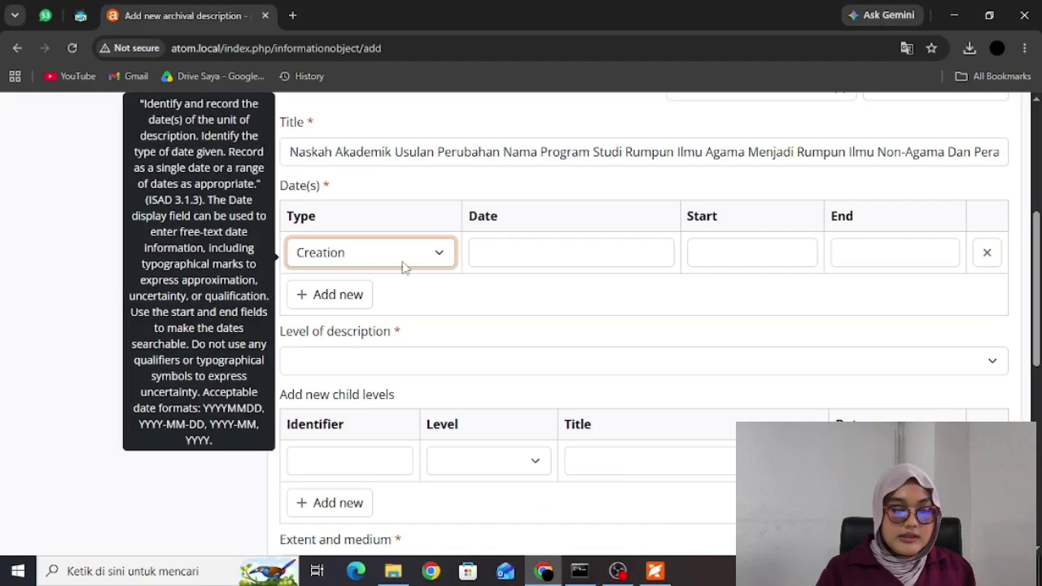
pyautogui.click(398, 258)
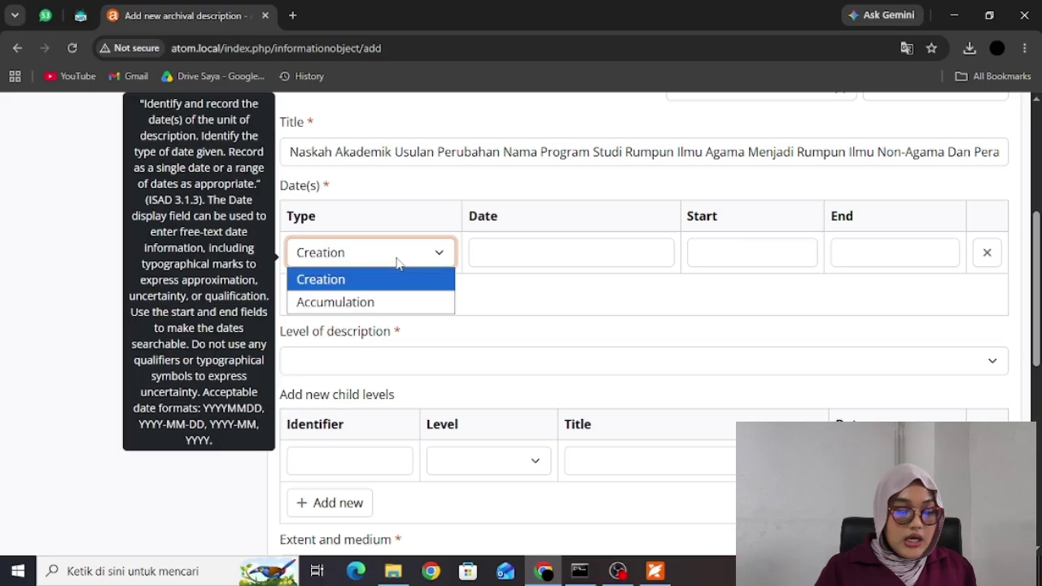
pyautogui.click(365, 193)
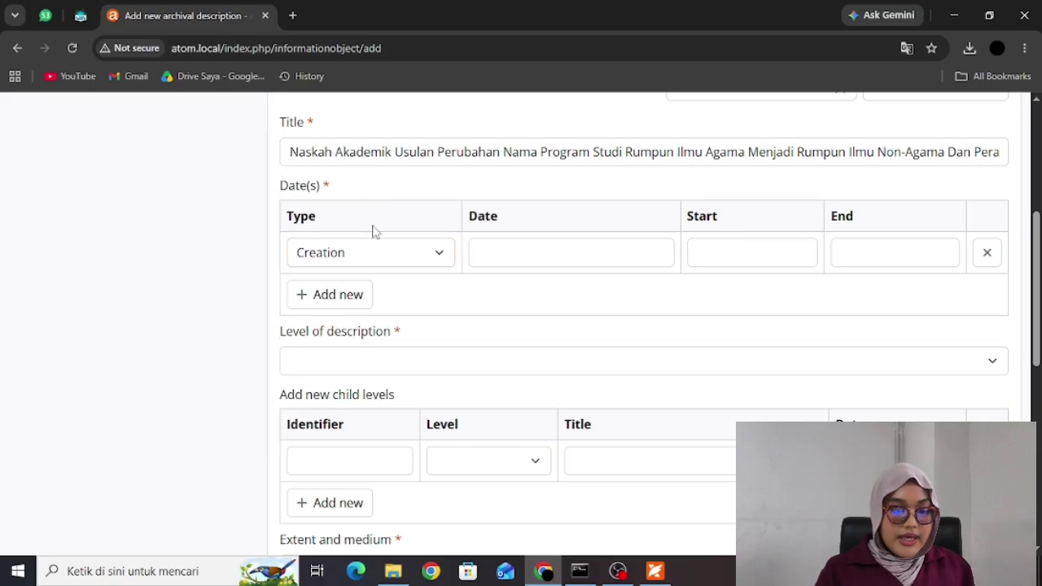
pyautogui.click(390, 261)
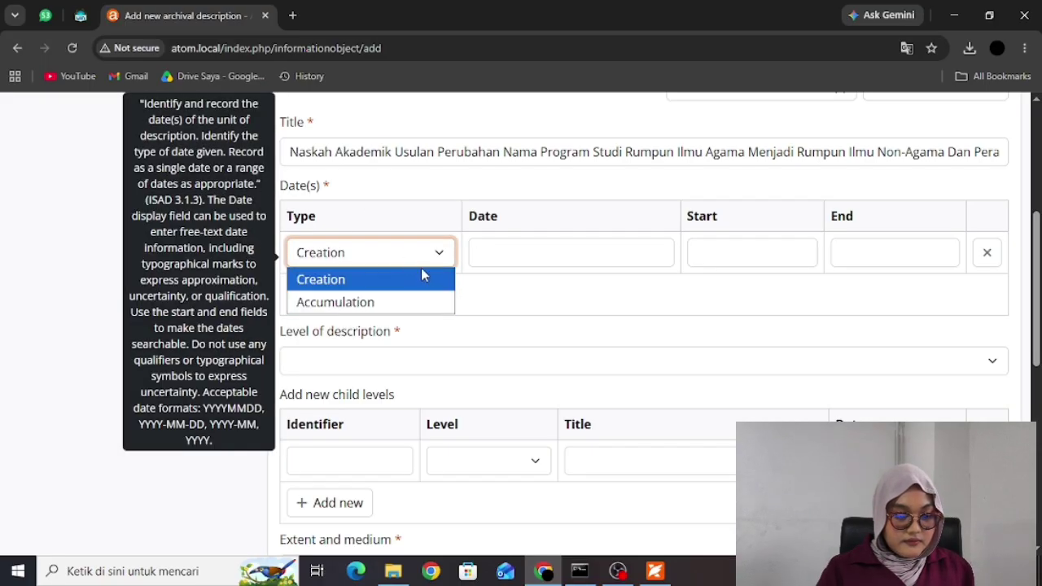
pyautogui.click(390, 281)
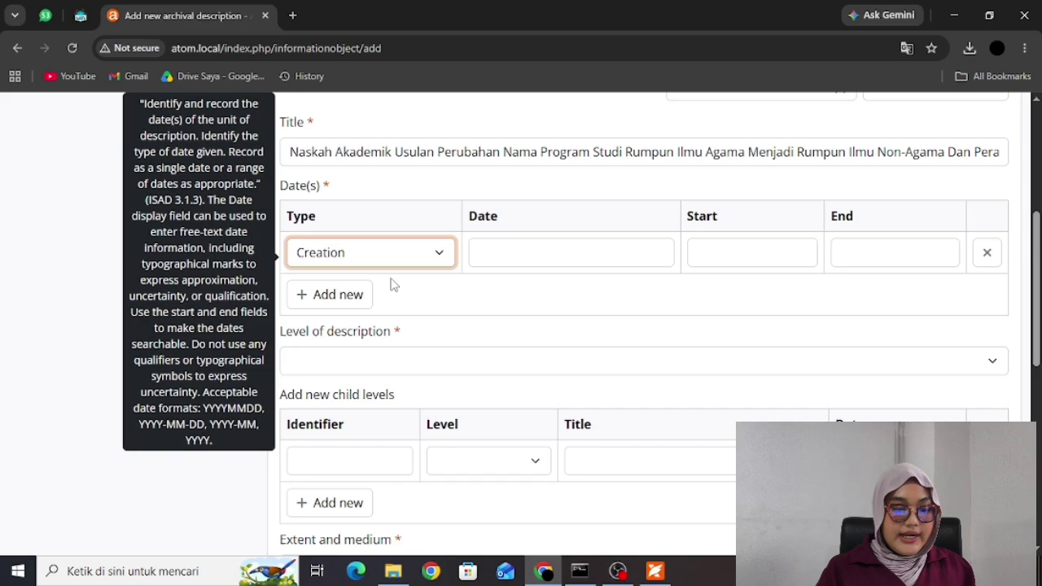
# - Set the creation event's date to "19 Februari 2024" and have its start and end years filled in
pyautogui.click(513, 244)
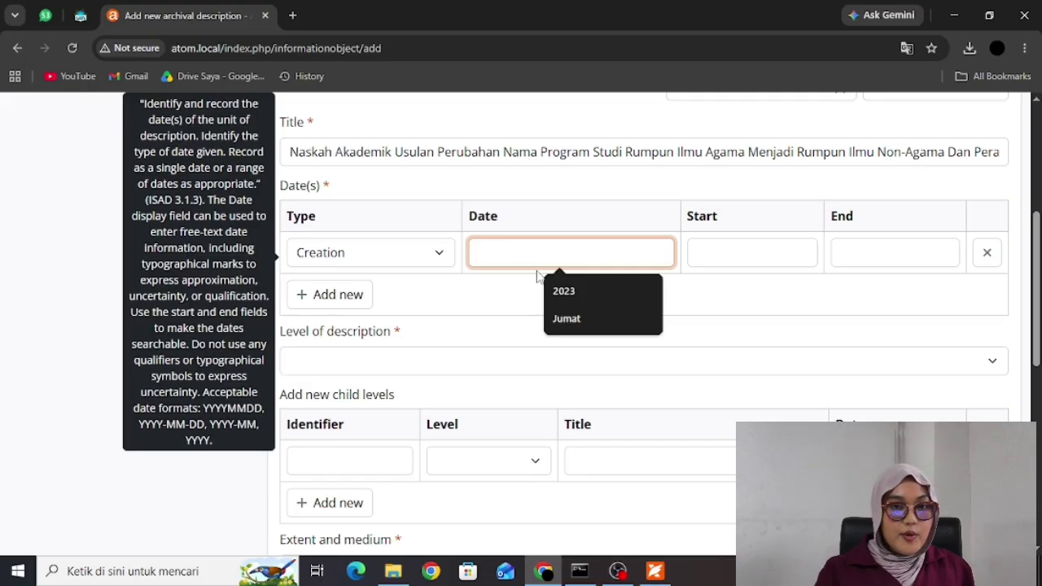
pyautogui.click(535, 277)
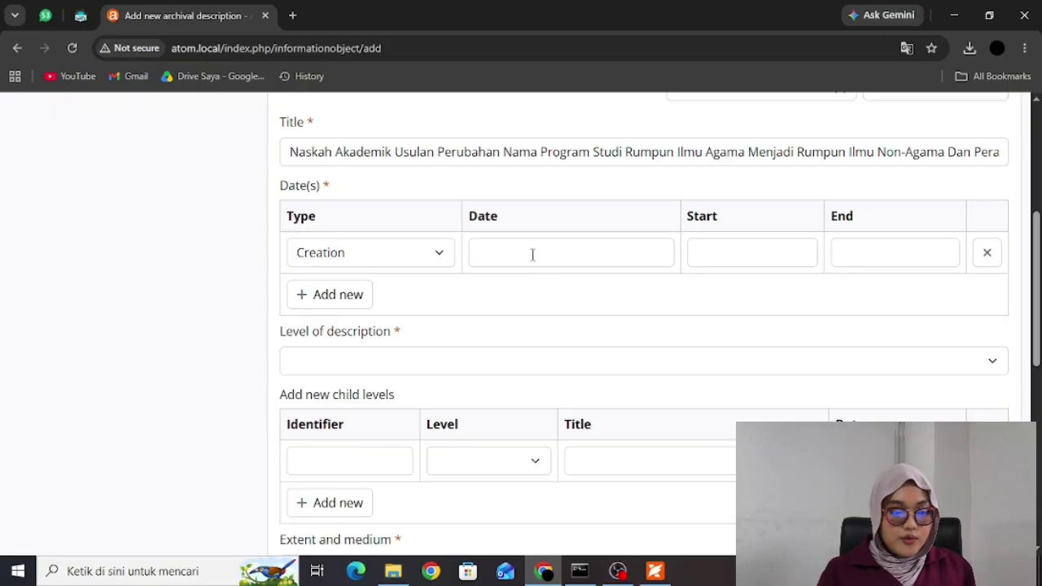
pyautogui.click(532, 253)
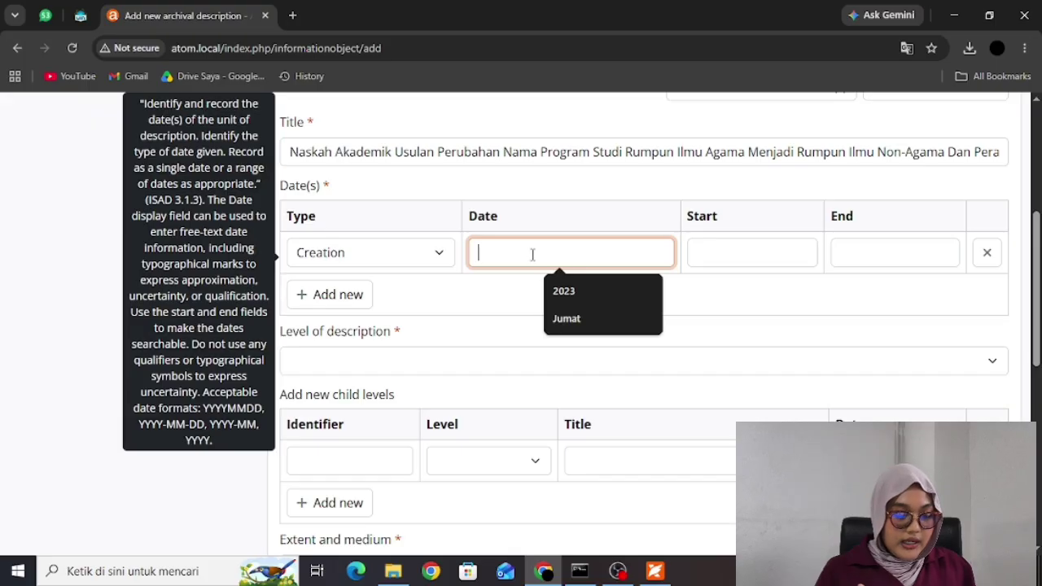
pyautogui.write('19 f')
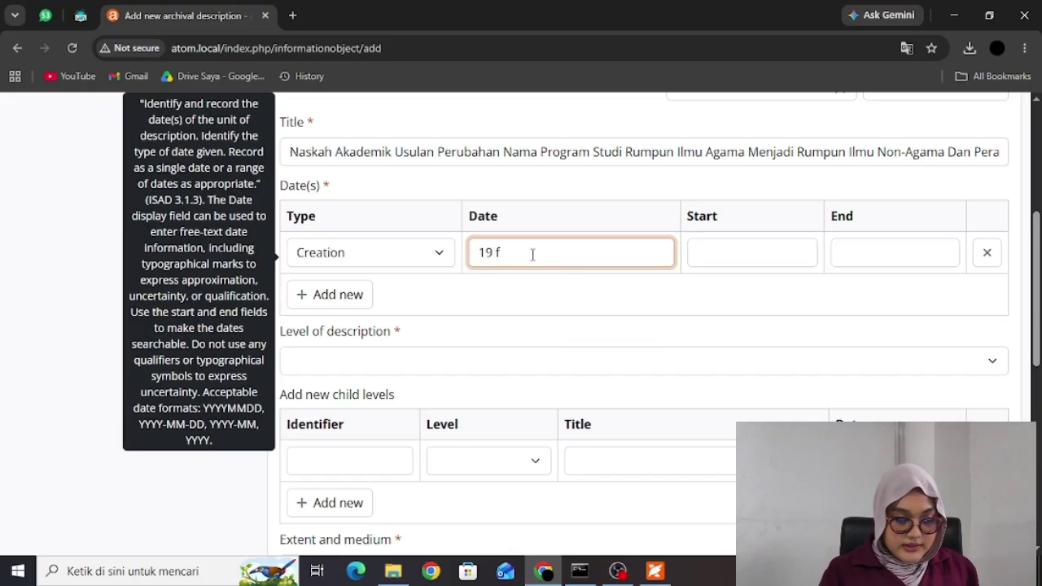
pyautogui.press('Home')
pyautogui.write('F')
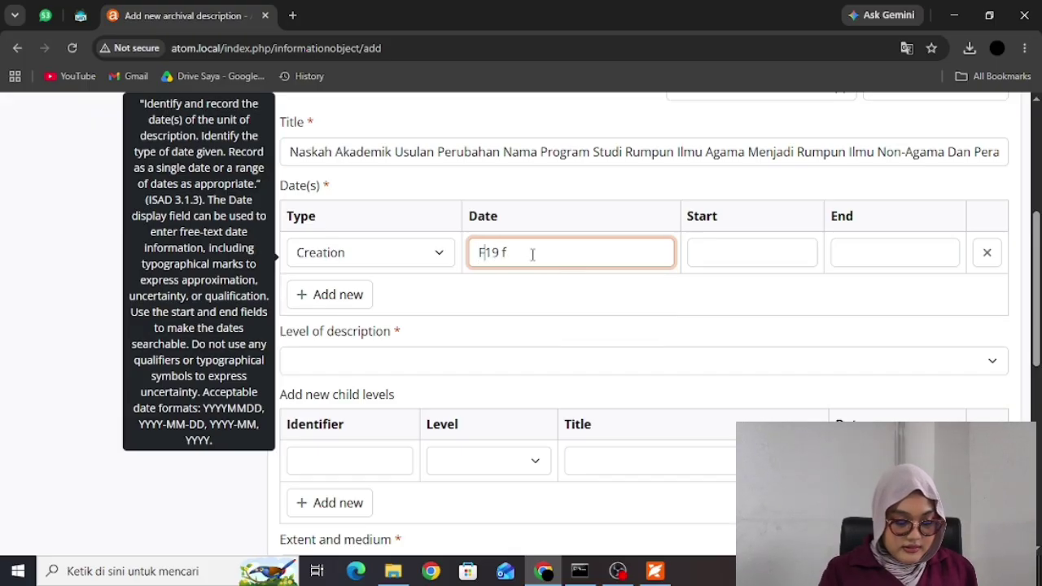
pyautogui.press('End')
pyautogui.press('BackSpace')
pyautogui.press('BackSpace')
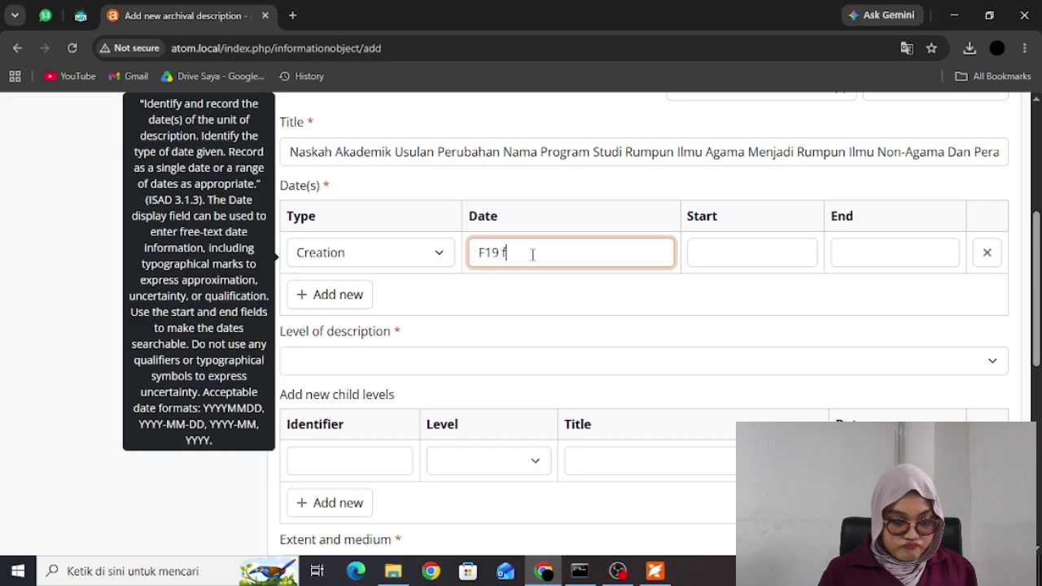
pyautogui.press('BackSpace')
pyautogui.press('BackSpace')
pyautogui.press('BackSpace')
pyautogui.write('1')
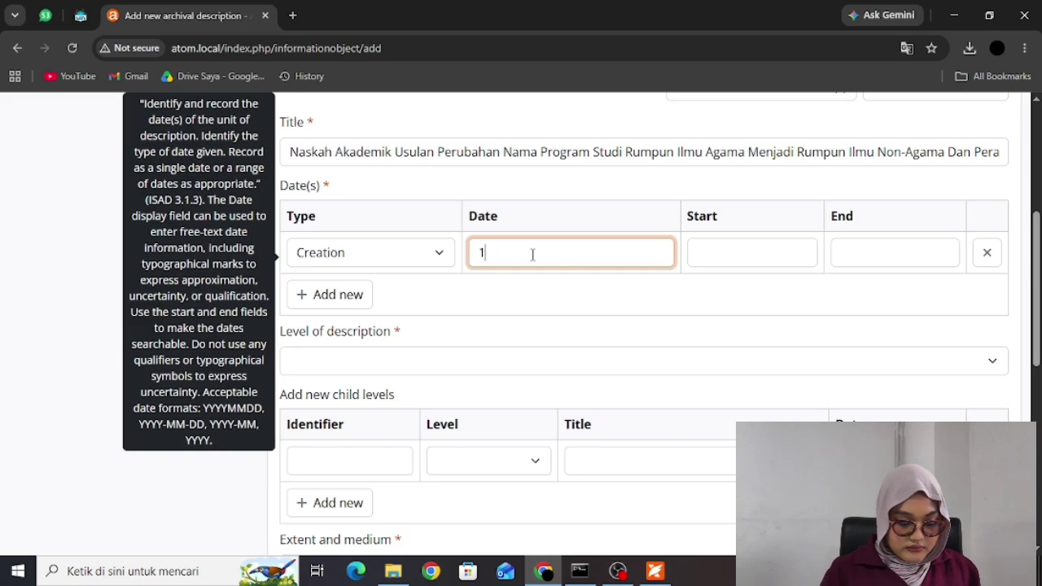
pyautogui.write('9 Februari 2024')
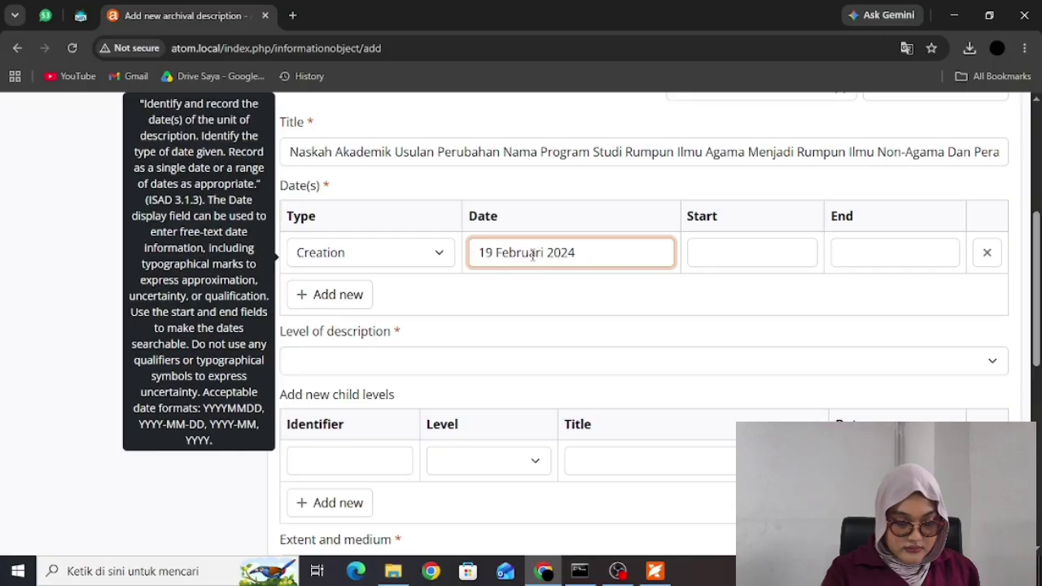
pyautogui.click(705, 236)
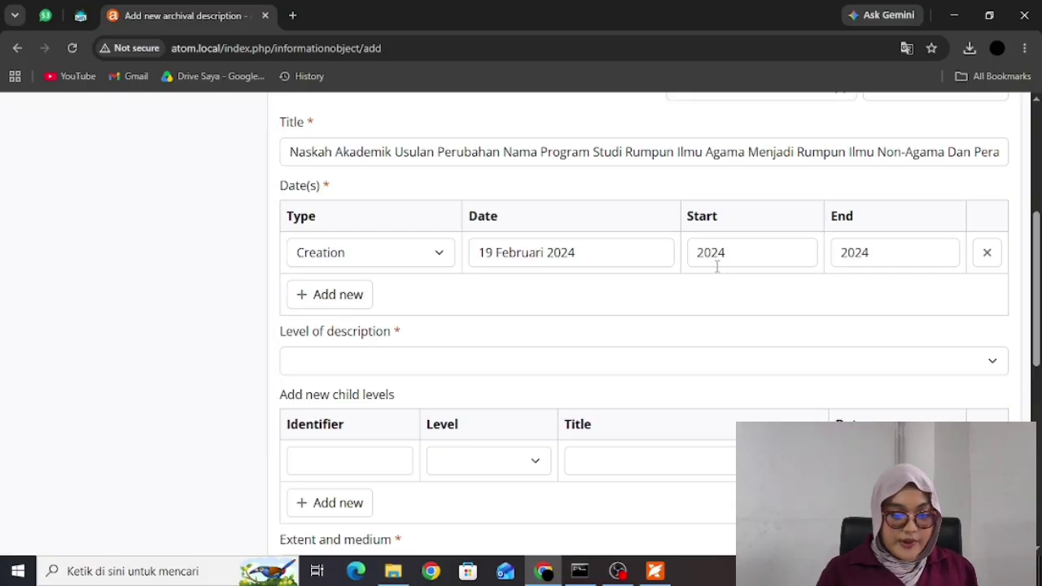
# - Enter "1 Berkas" as the start of the archival description's extent and medium
pyautogui.scroll(-3, 717, 252)
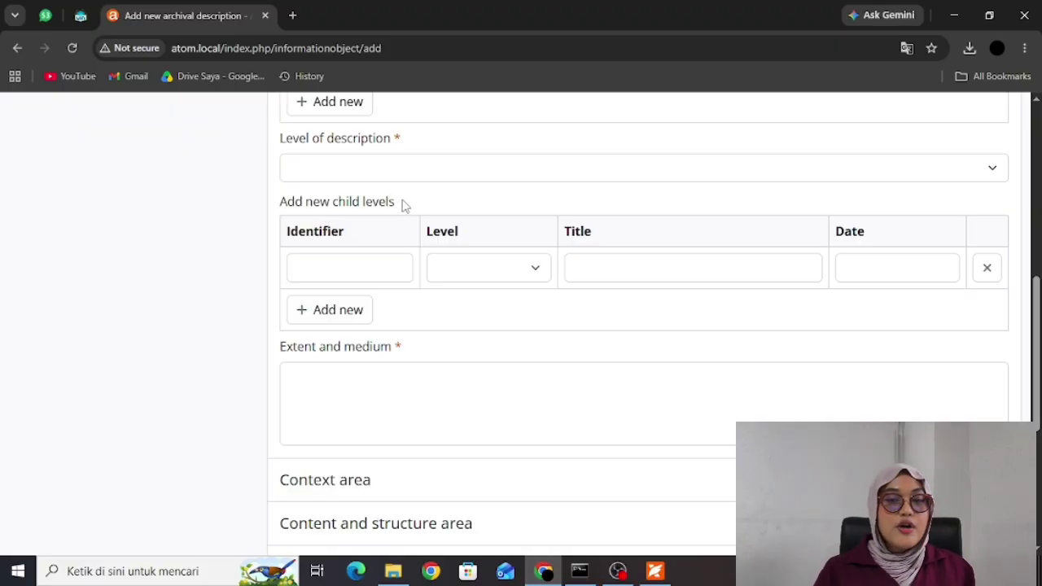
pyautogui.scroll(-2, 403, 205)
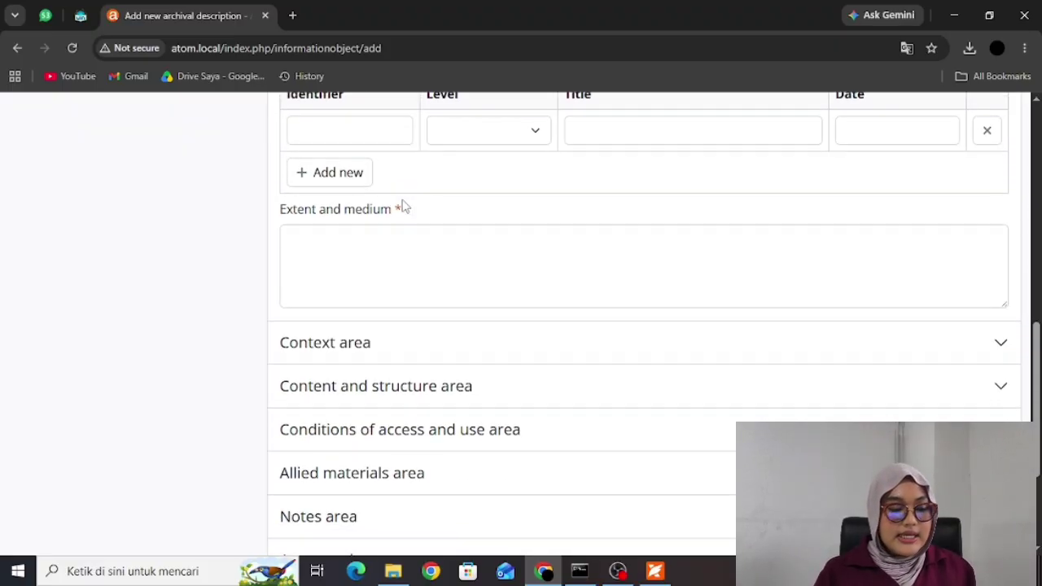
pyautogui.click(441, 242)
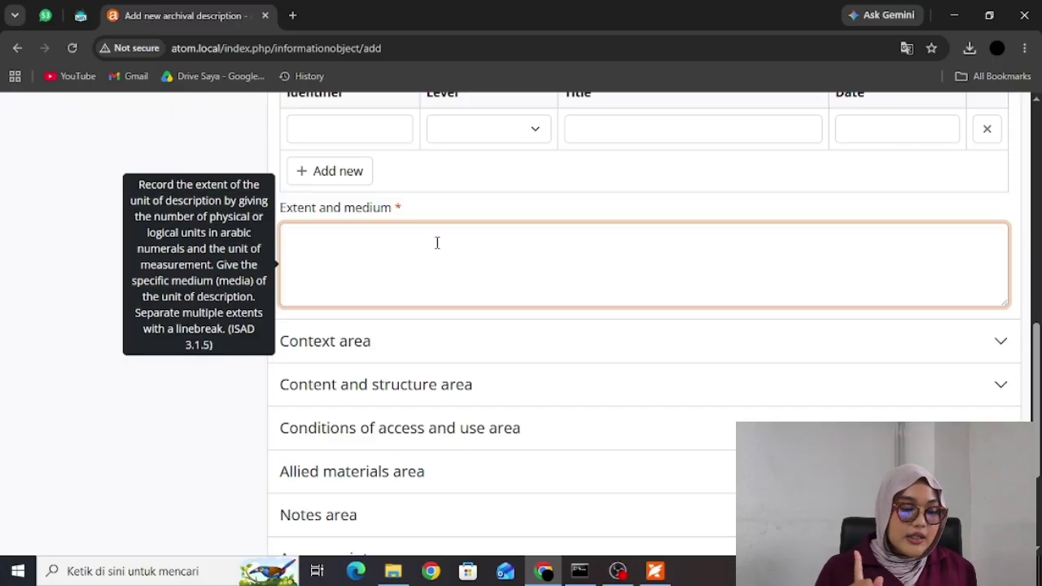
pyautogui.write('1 b')
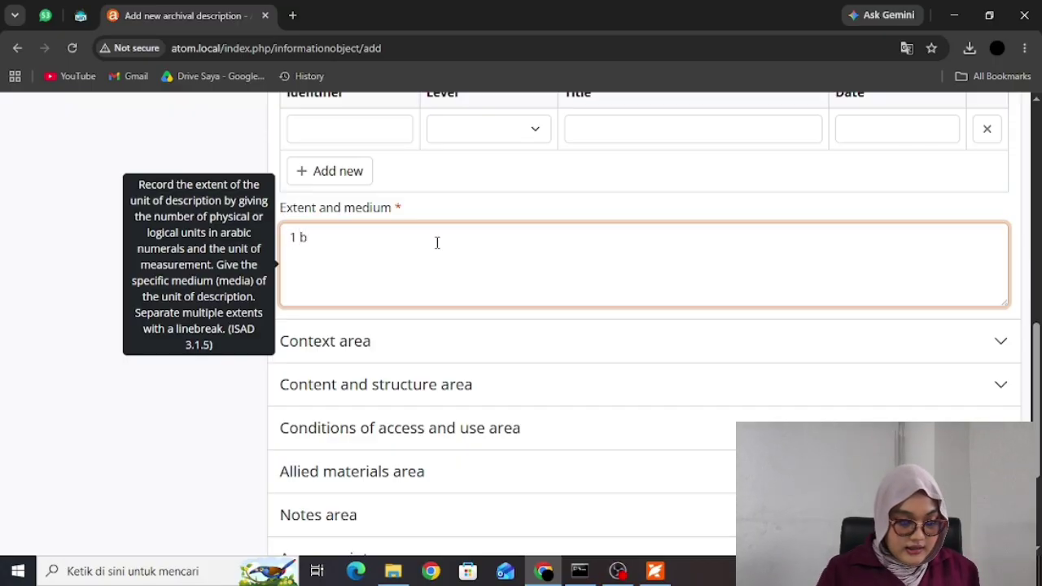
pyautogui.press('BackSpace')
pyautogui.write('b')
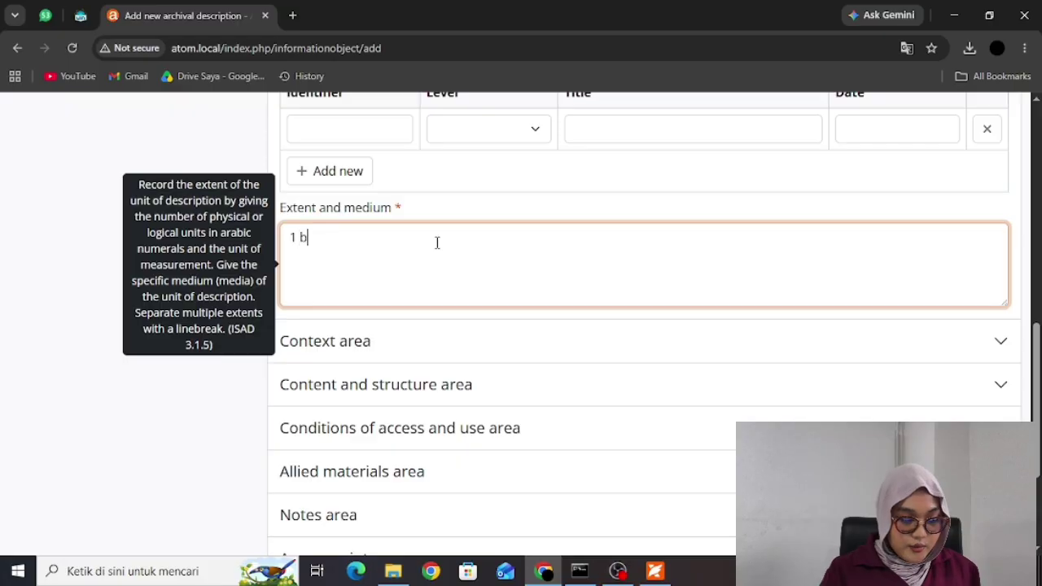
pyautogui.press('BackSpace')
pyautogui.write('b')
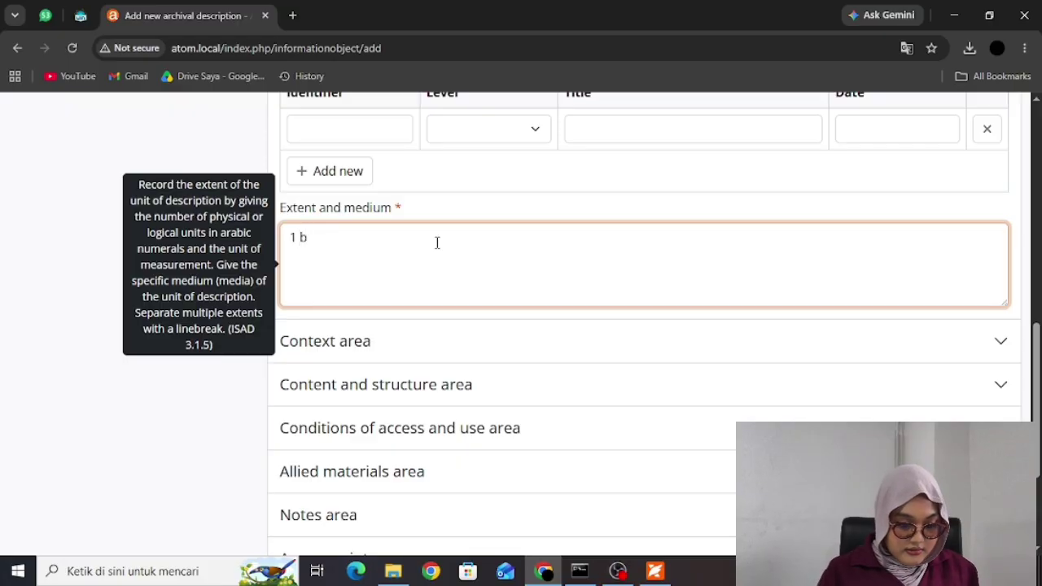
pyautogui.press('BackSpace')
pyautogui.write('Berl')
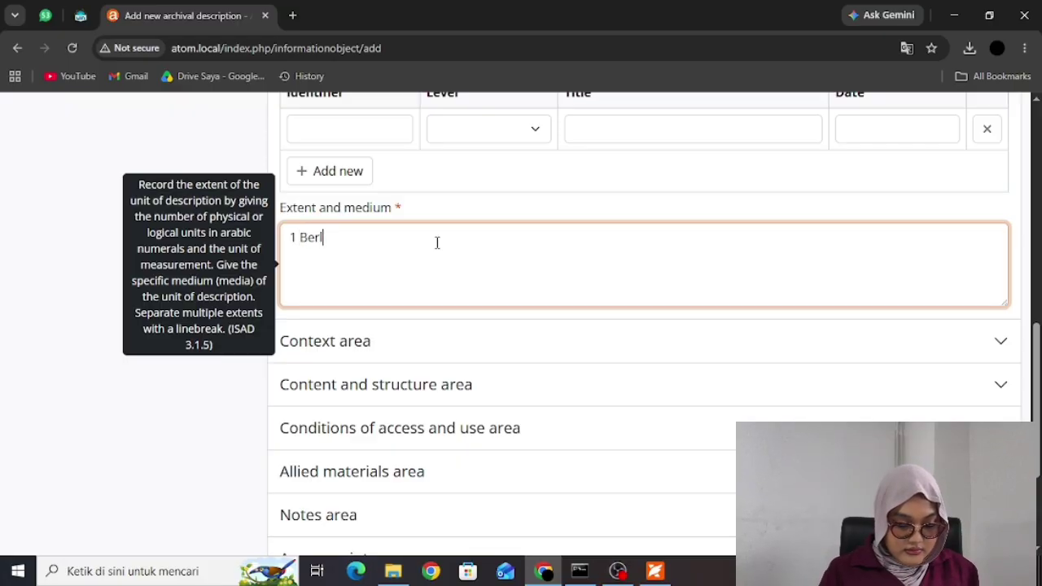
pyautogui.press('Home')
pyautogui.press('Right')
pyautogui.press('Right')
pyautogui.press('End')
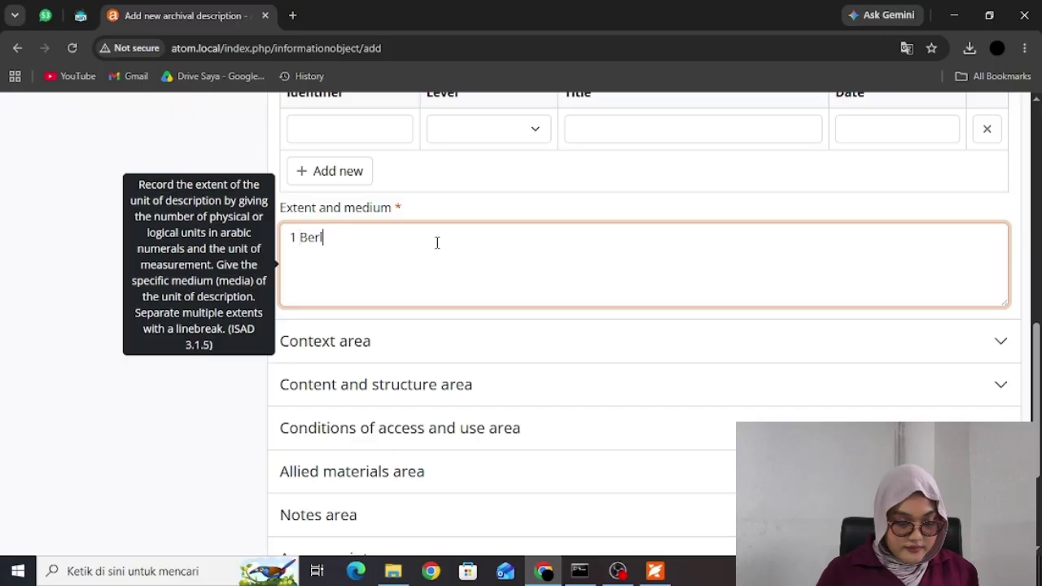
pyautogui.press('BackSpace')
pyautogui.write('kas ')
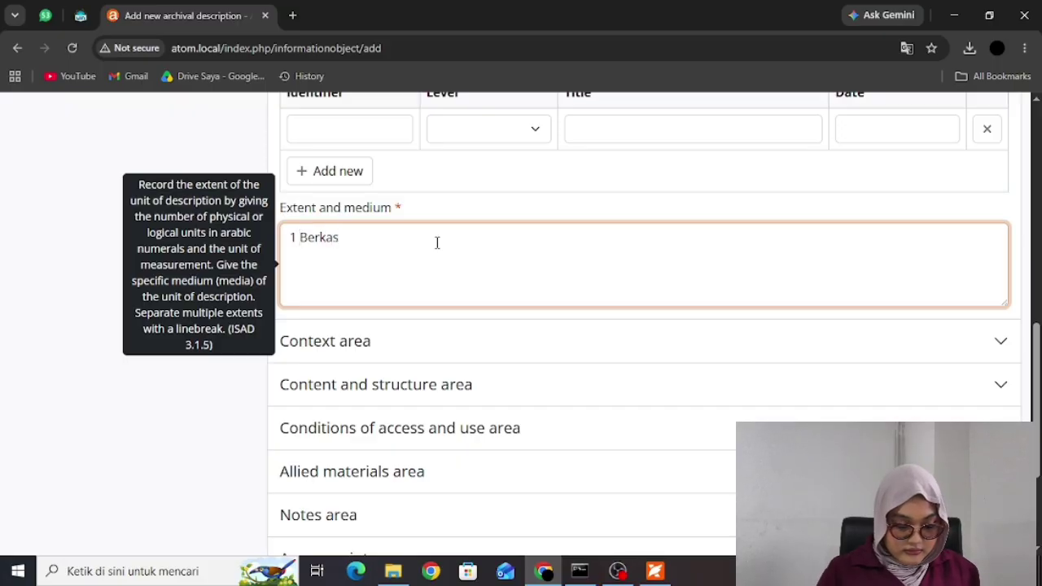
# - Complete the extent and medium so that it reads "1 Berkas PDF (1 Halaman)"
pyautogui.write('(1 Halamn')
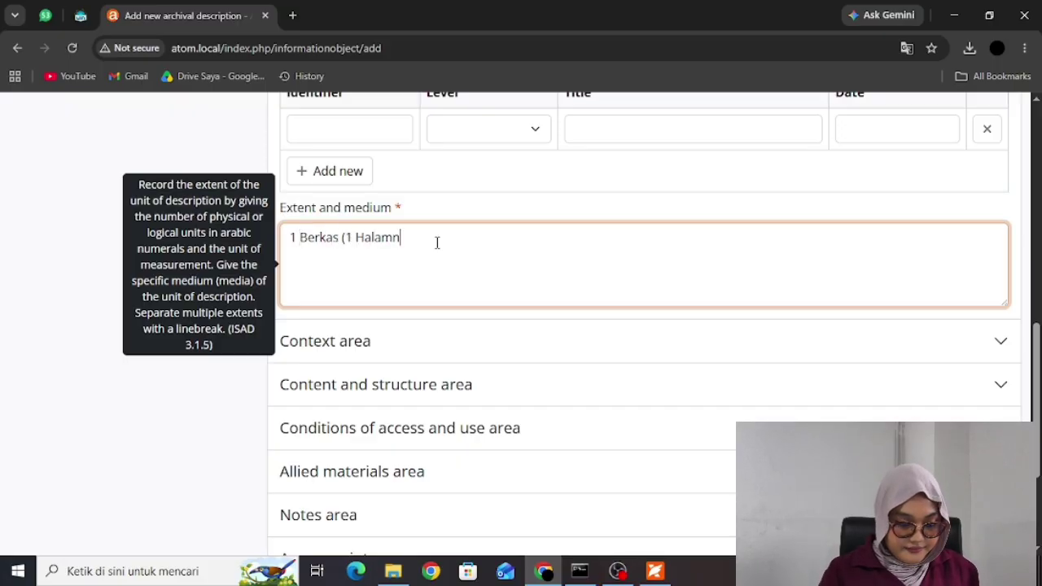
pyautogui.press('BackSpace')
pyautogui.write('an)')
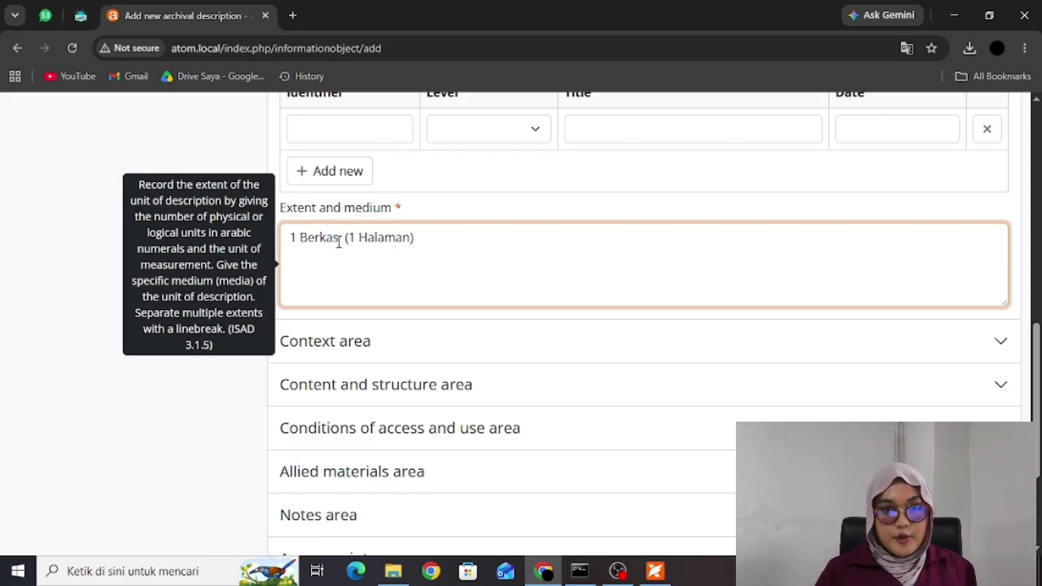
pyautogui.write('PDF')
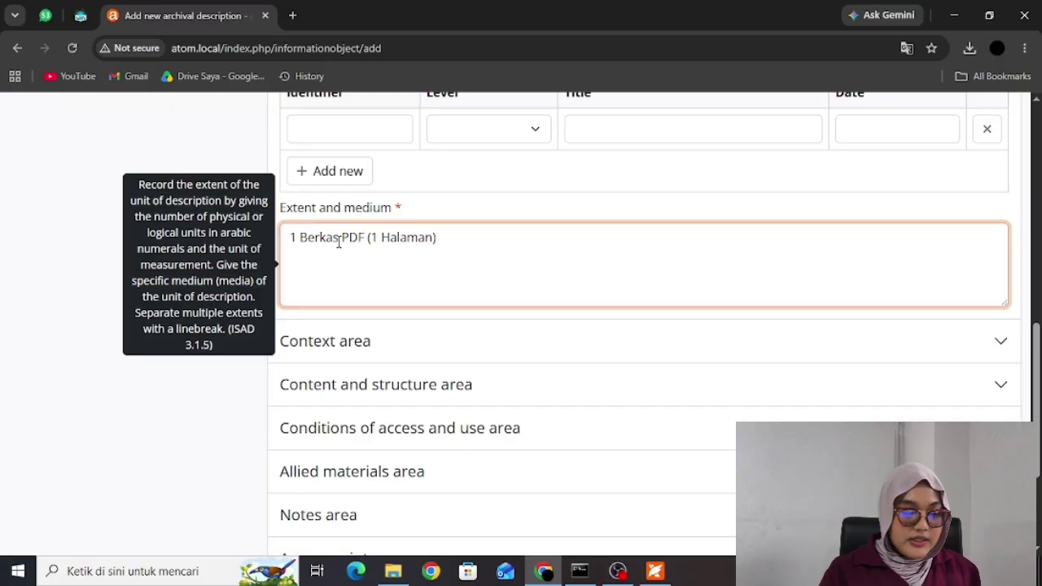
# - Look at the level of description options, and check the whole LPP PGMI (1) PDF in Foxit
pyautogui.scroll(2, 442, 249)
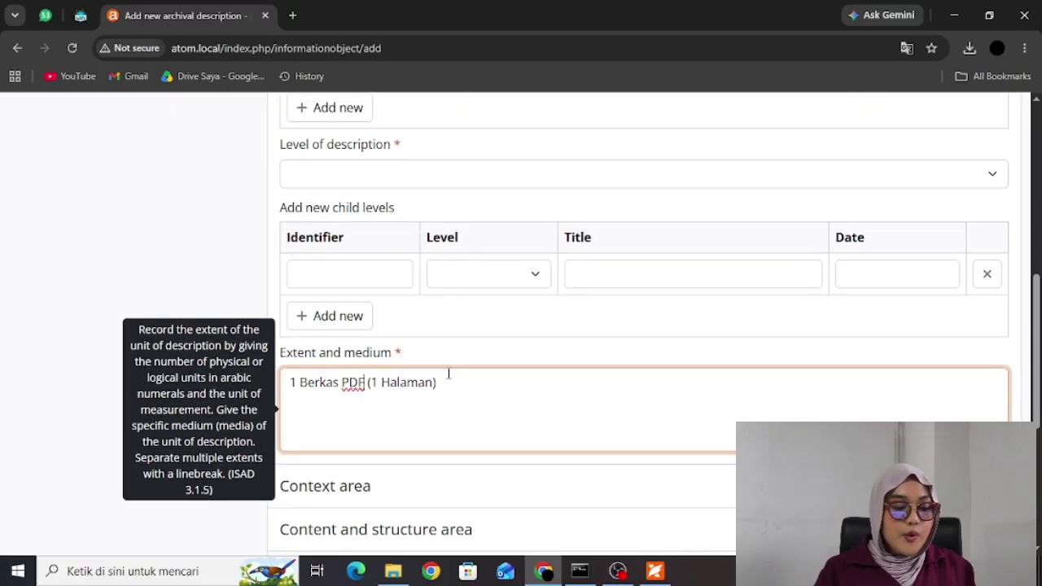
pyautogui.scroll(2, 447, 374)
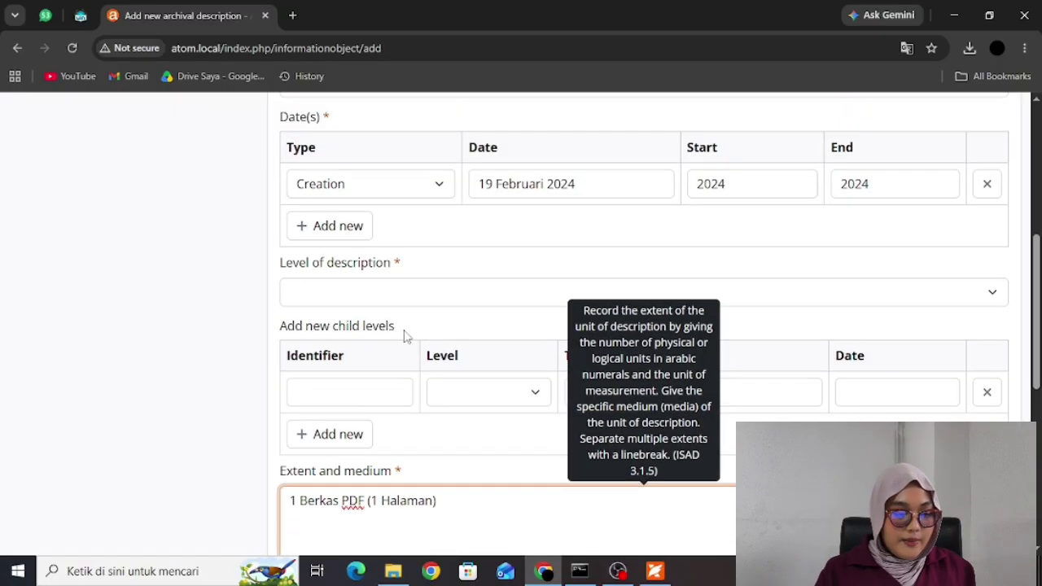
pyautogui.click(395, 289)
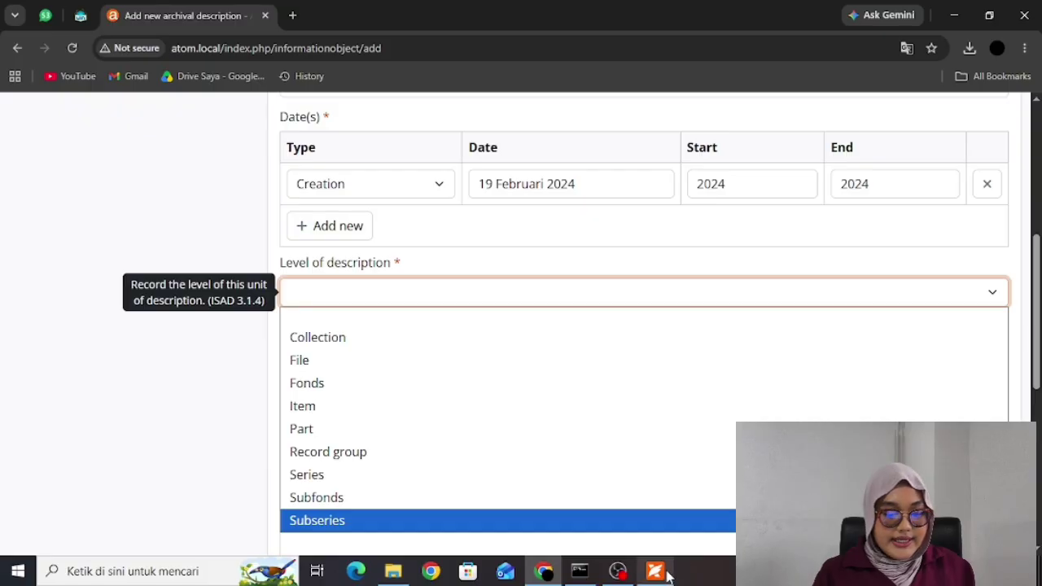
pyautogui.moveTo(655, 570)
pyautogui.click(653, 487)
pyautogui.scroll(-5, 583, 410)
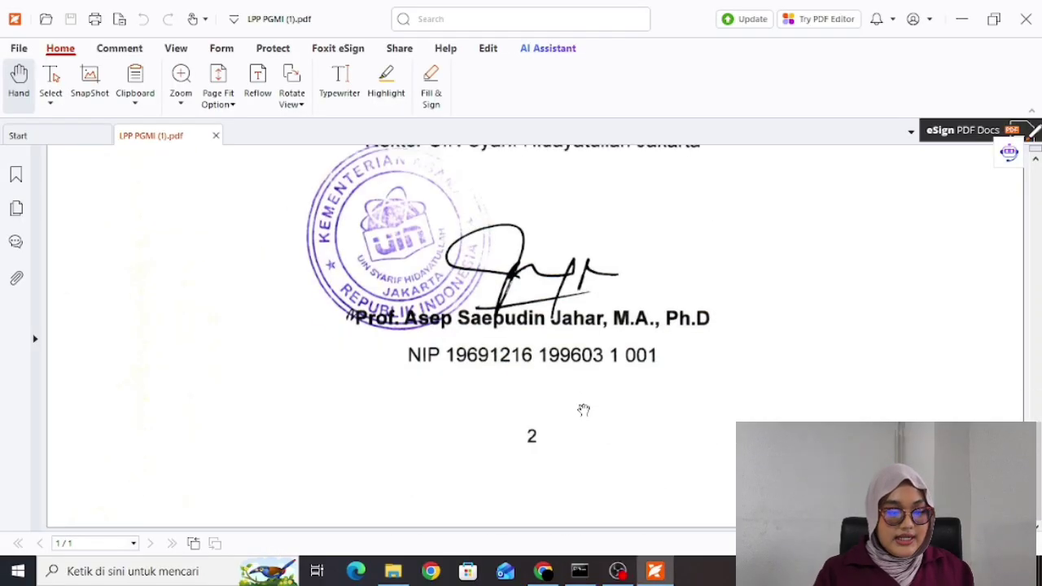
pyautogui.scroll(12, 584, 409)
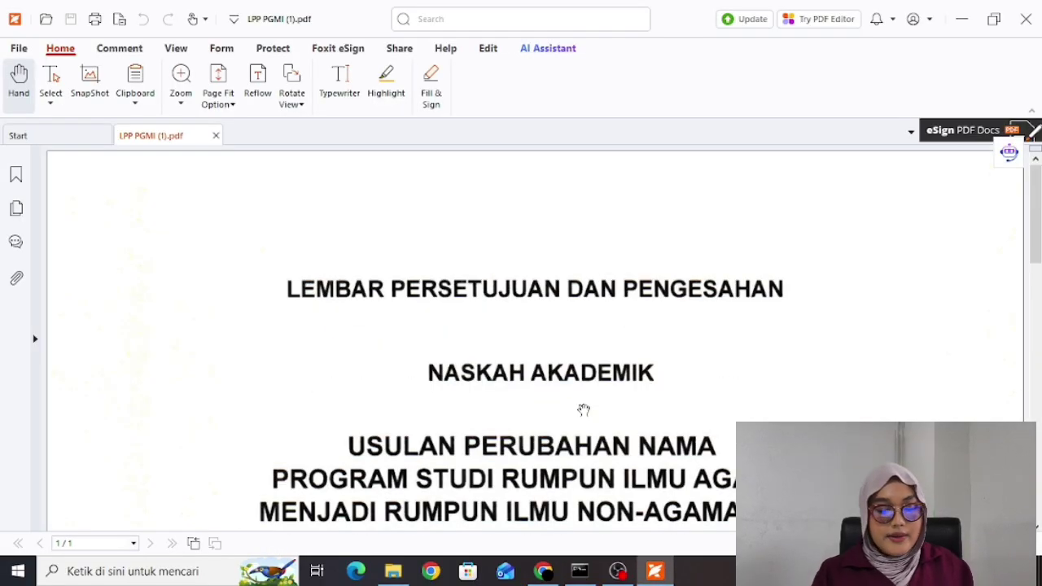
pyautogui.scroll(-10, 594, 489)
# - Return to the AtoM form in the browser and set the level of description to Item
pyautogui.moveTo(543, 571)
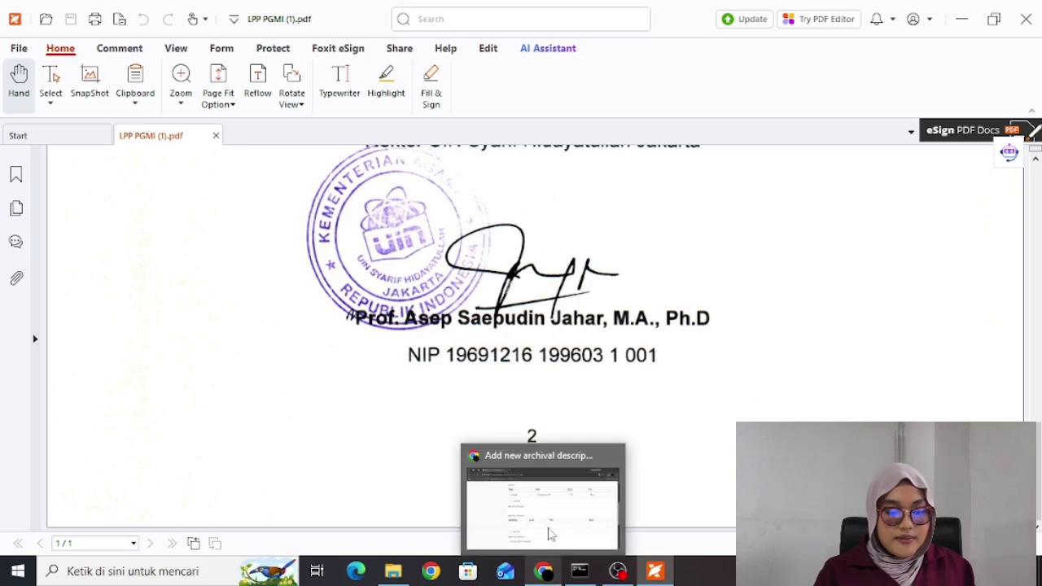
pyautogui.click(549, 534)
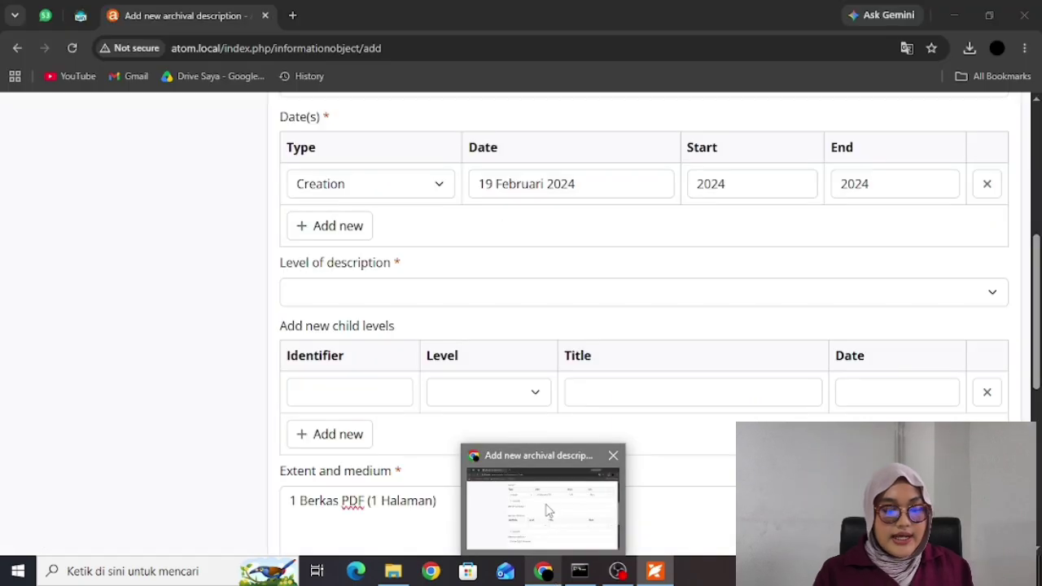
pyautogui.click(424, 299)
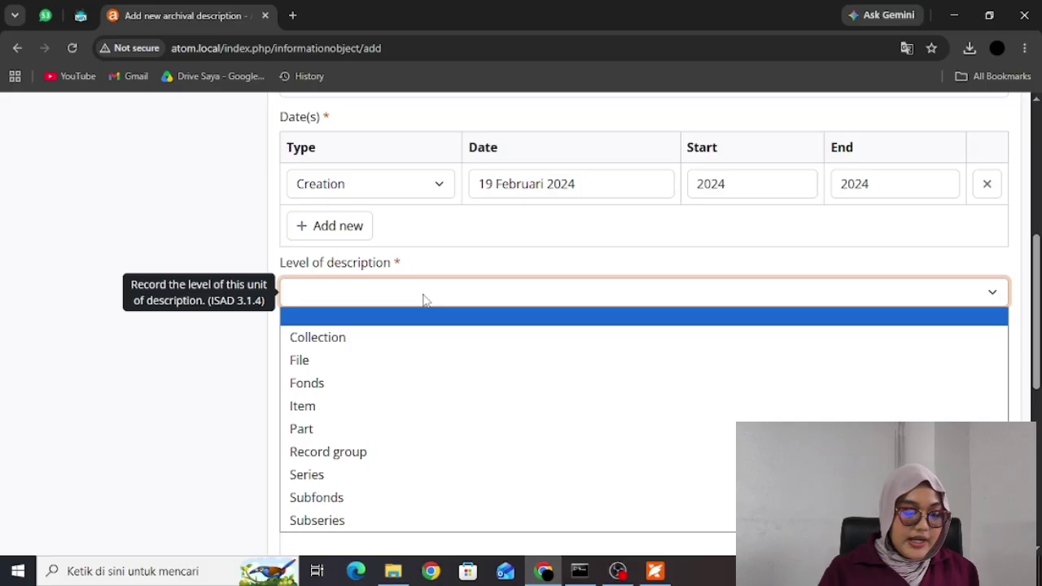
pyautogui.press('i')
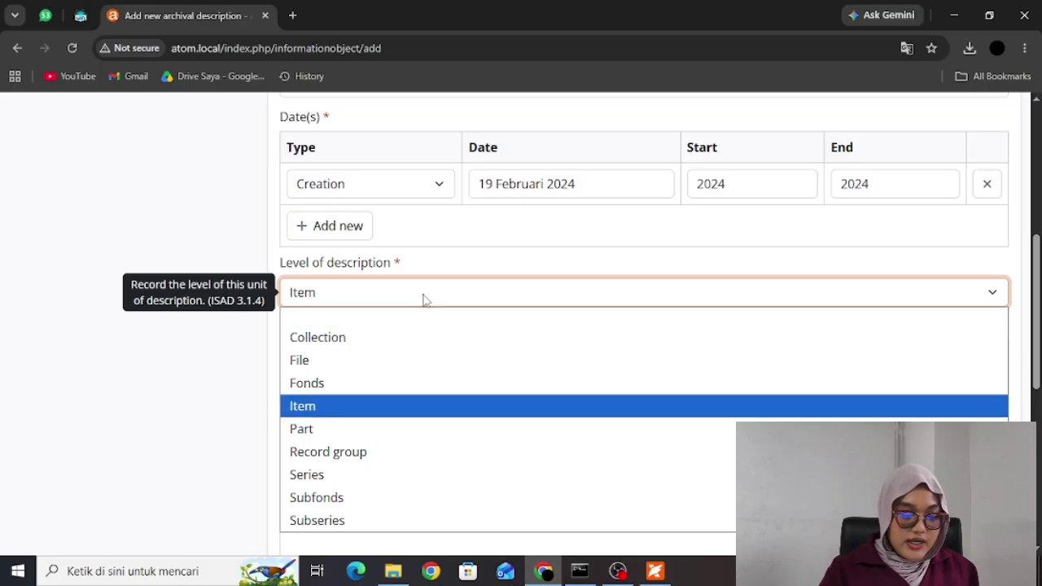
pyautogui.click(341, 406)
# - Collapse the Identity area, expand the Context area and look over its fields
pyautogui.scroll(-3, 400, 342)
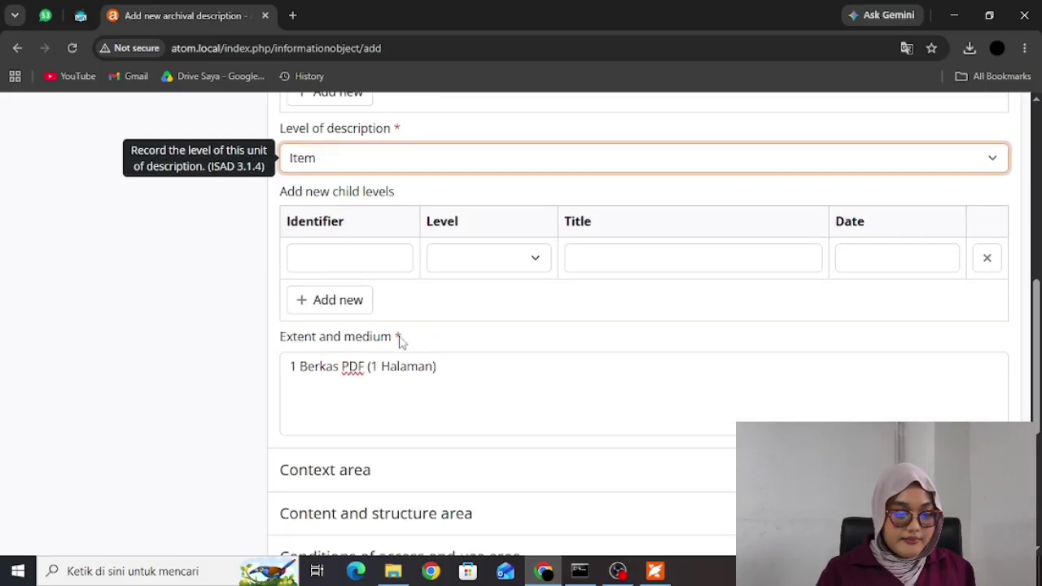
pyautogui.scroll(-3, 436, 333)
pyautogui.press('Home')
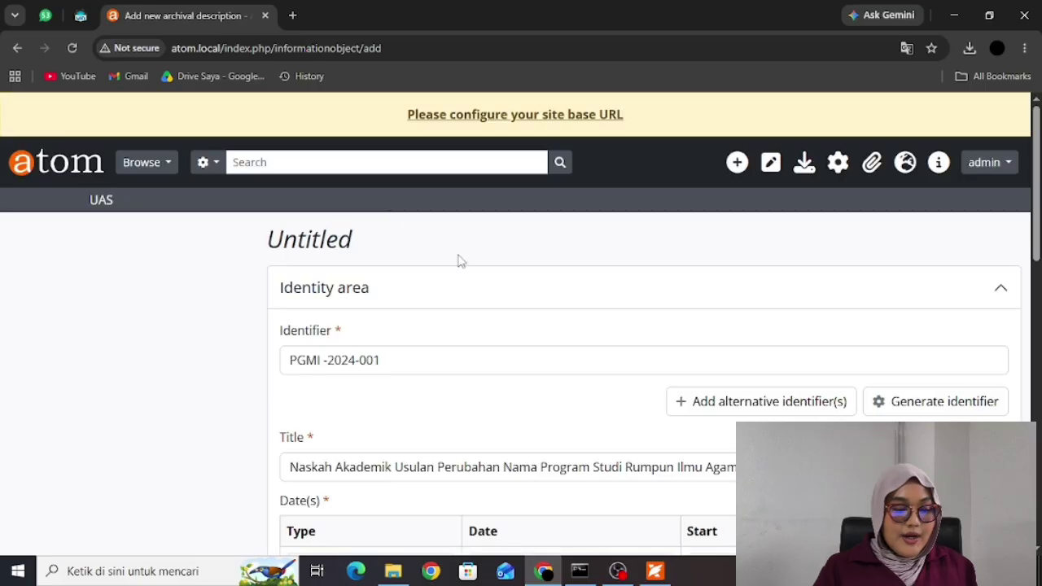
pyautogui.click(925, 302)
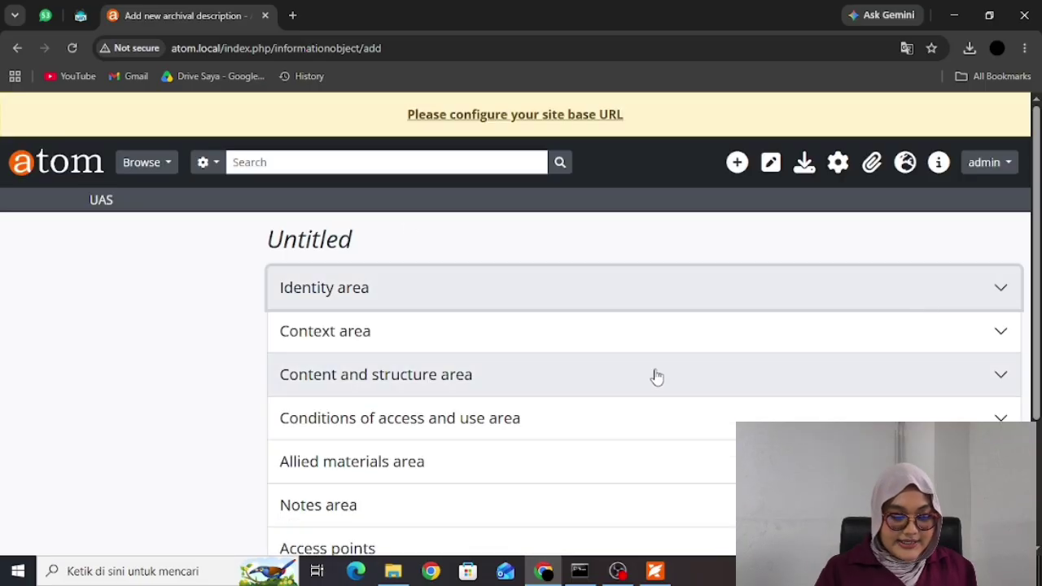
pyautogui.click(638, 333)
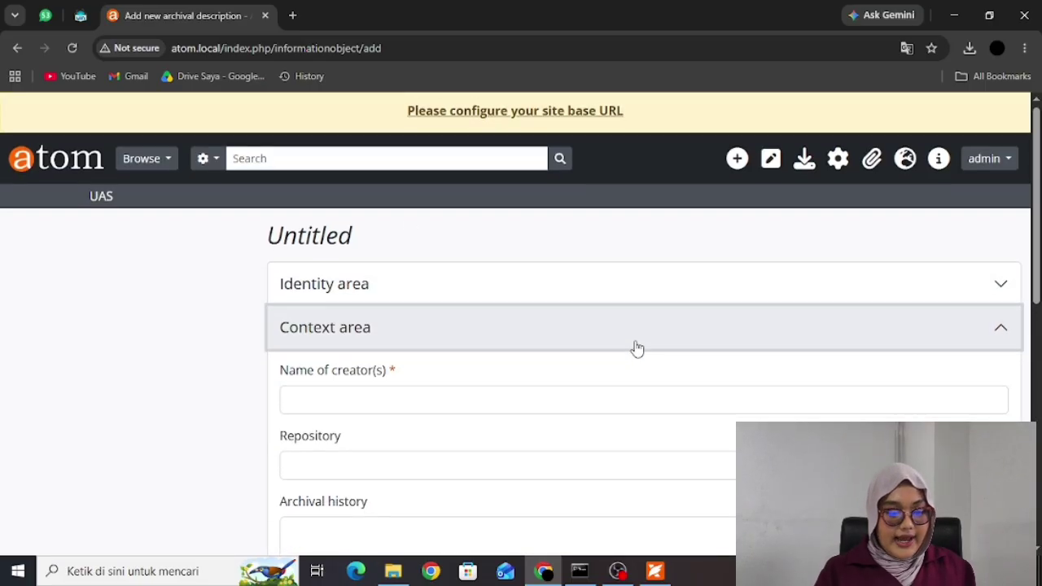
pyautogui.scroll(-1, 637, 348)
pyautogui.scroll(-4, 637, 349)
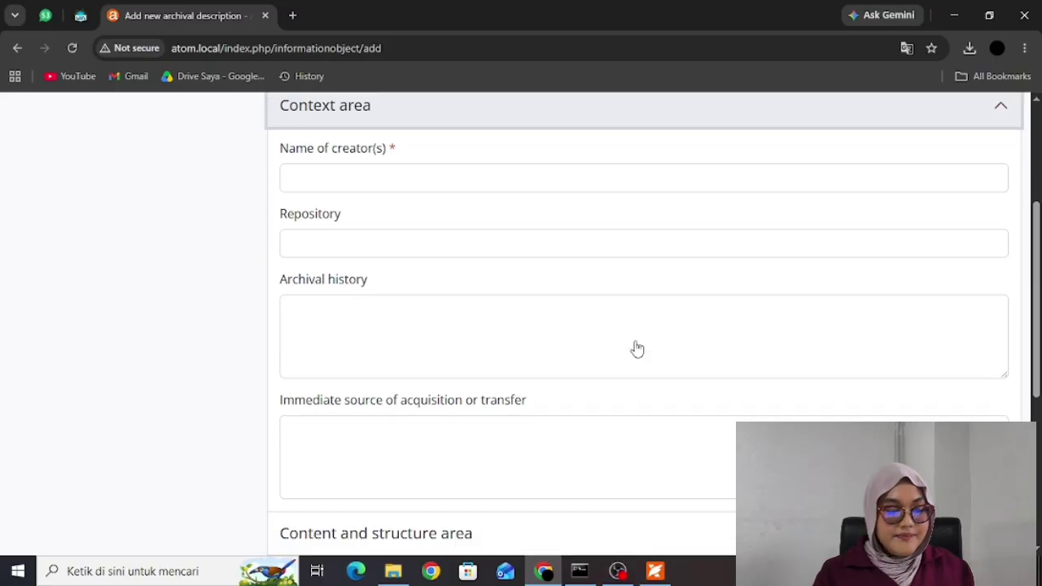
pyautogui.scroll(4, 638, 349)
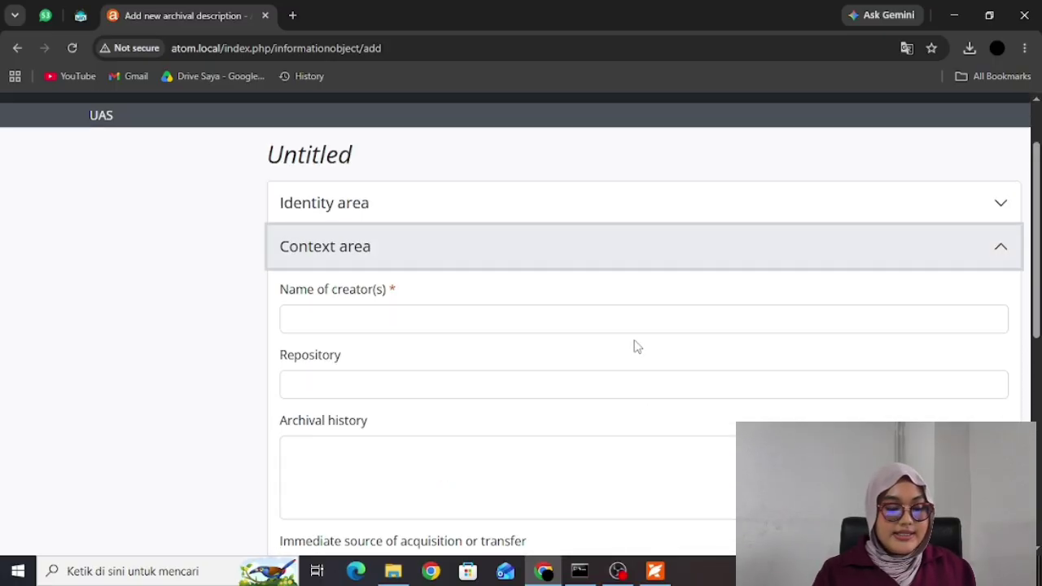
pyautogui.scroll(-2, 637, 346)
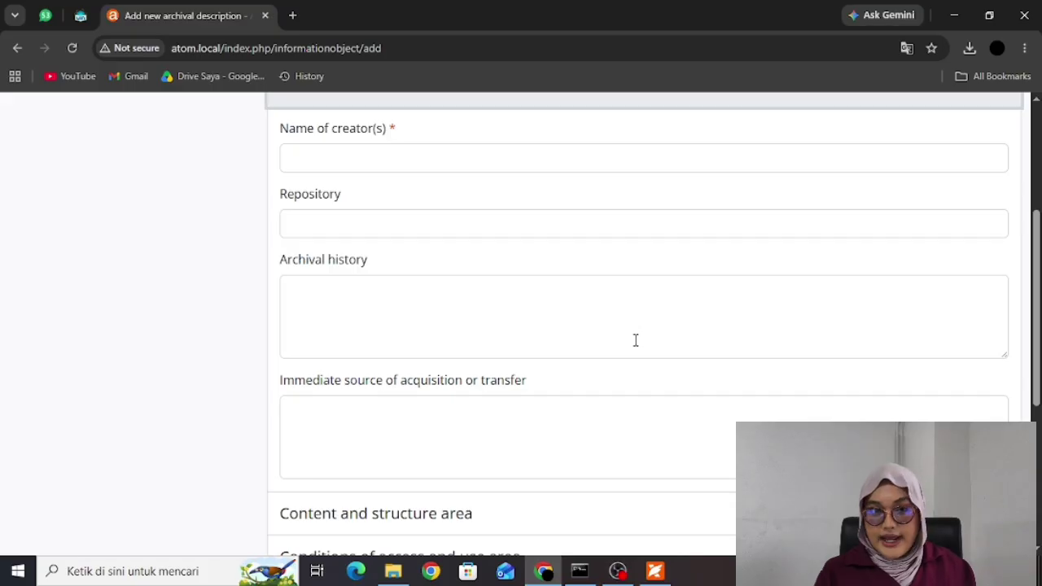
# - Read the guidance for the name of creator(s), and check the issuing institution in the LPP PGMI (1) PDF in Foxit
pyautogui.click(460, 159)
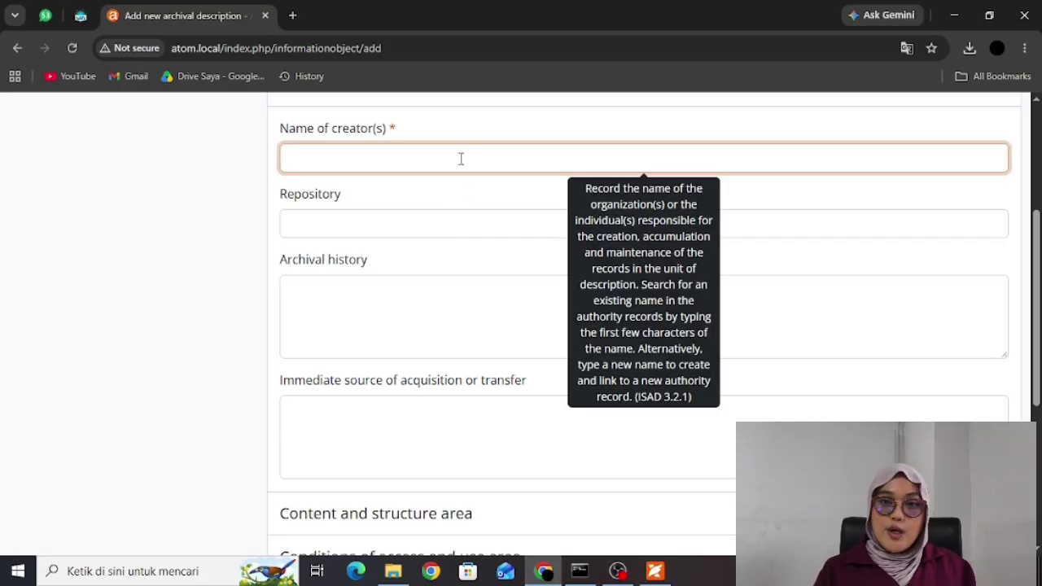
pyautogui.click(213, 348)
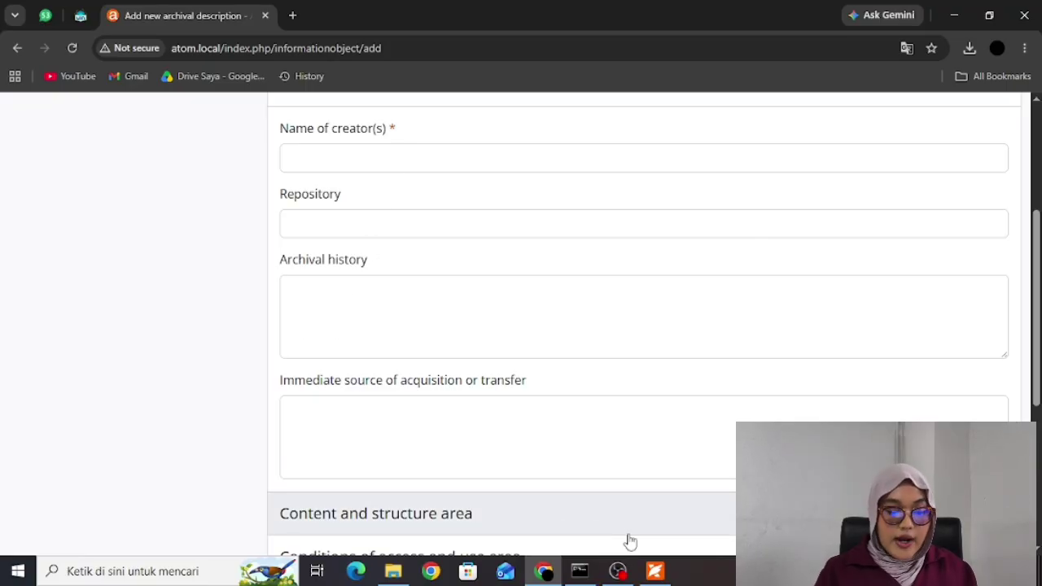
pyautogui.click(649, 557)
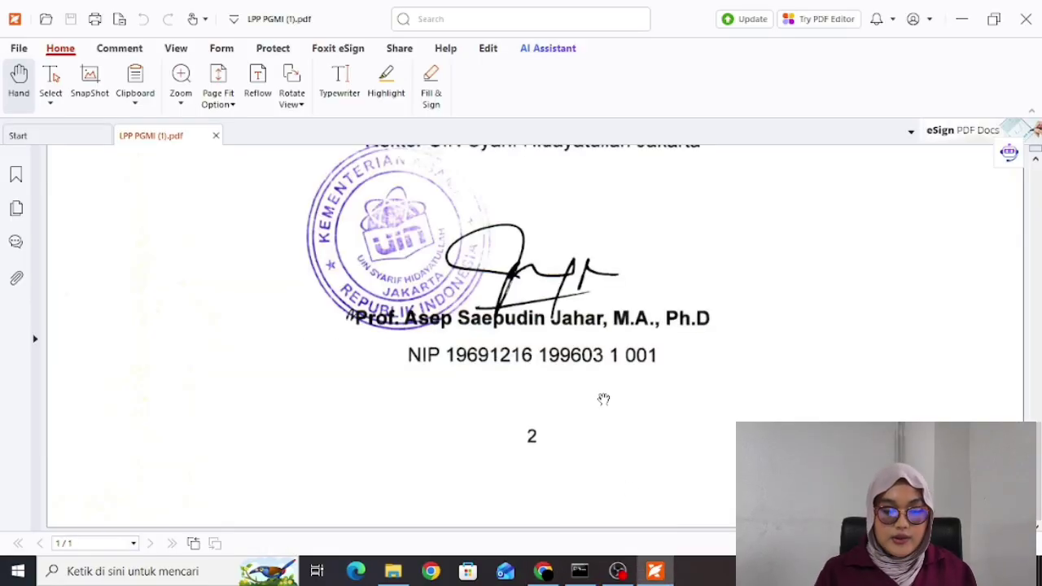
pyautogui.scroll(-10, 603, 400)
pyautogui.scroll(-10, 603, 399)
pyautogui.scroll(6, 603, 399)
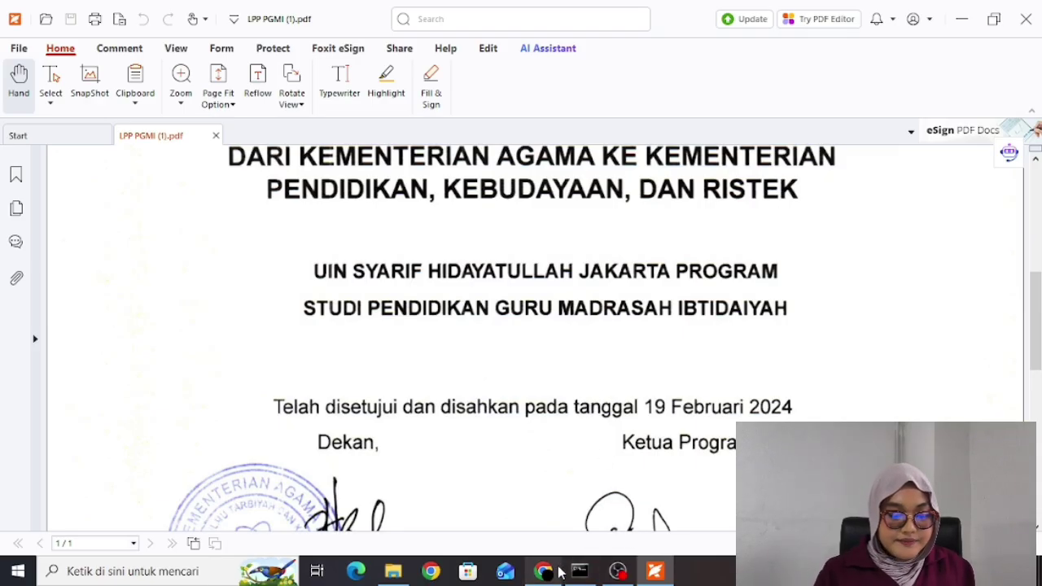
# - Return to the AtoM form in the browser and add the creator "Program Studi Pendidikan Guru Madrasah Ibtidaiyah UIN Syarif Hidayatullah Jakarta"
pyautogui.moveTo(543, 571)
pyautogui.click(555, 502)
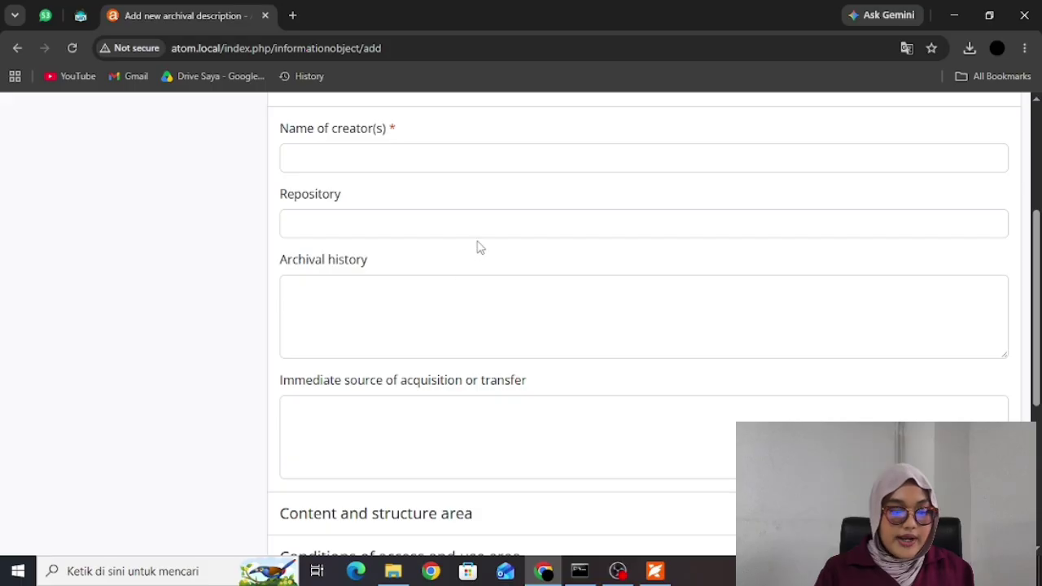
pyautogui.scroll(1, 477, 244)
pyautogui.click(467, 233)
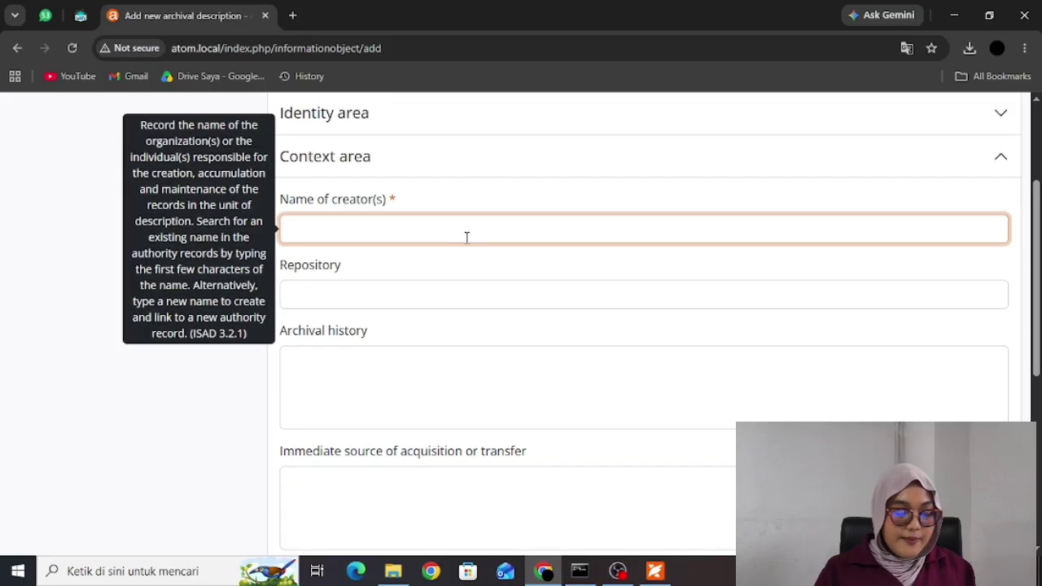
pyautogui.write('N')
pyautogui.press('BackSpace')
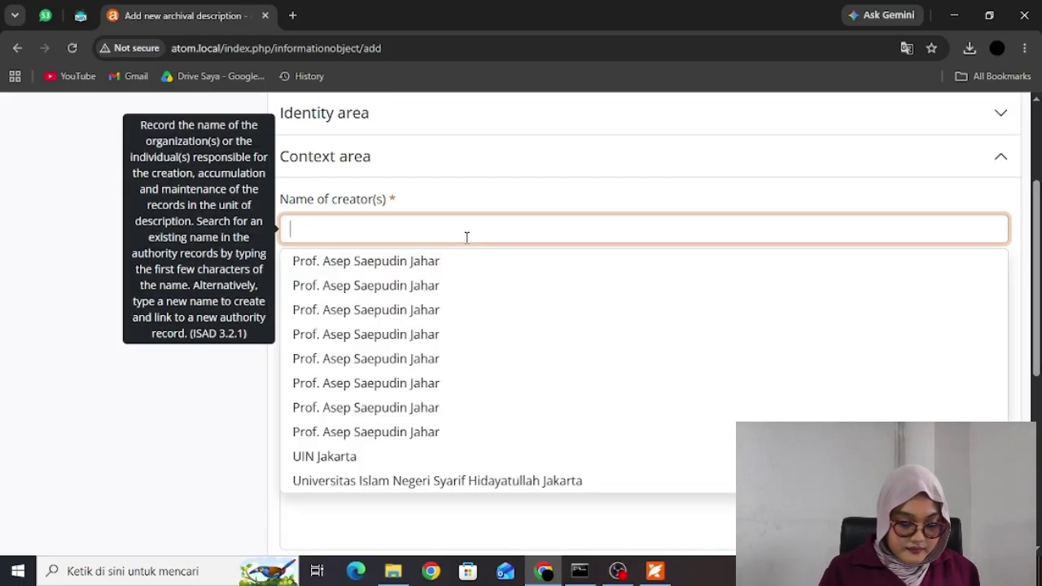
pyautogui.write('Program Studi  ')
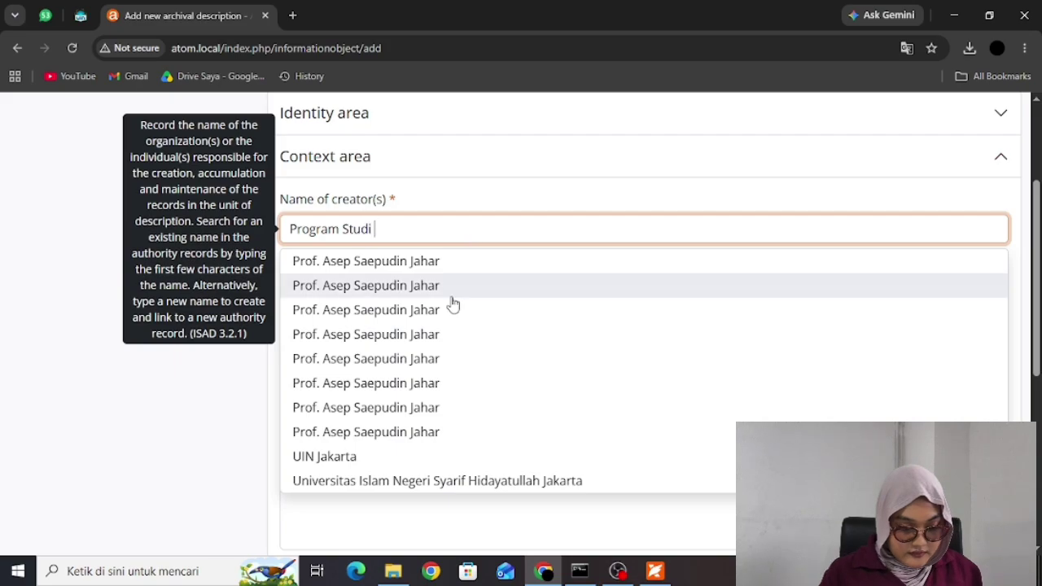
pyautogui.write('Pendidika')
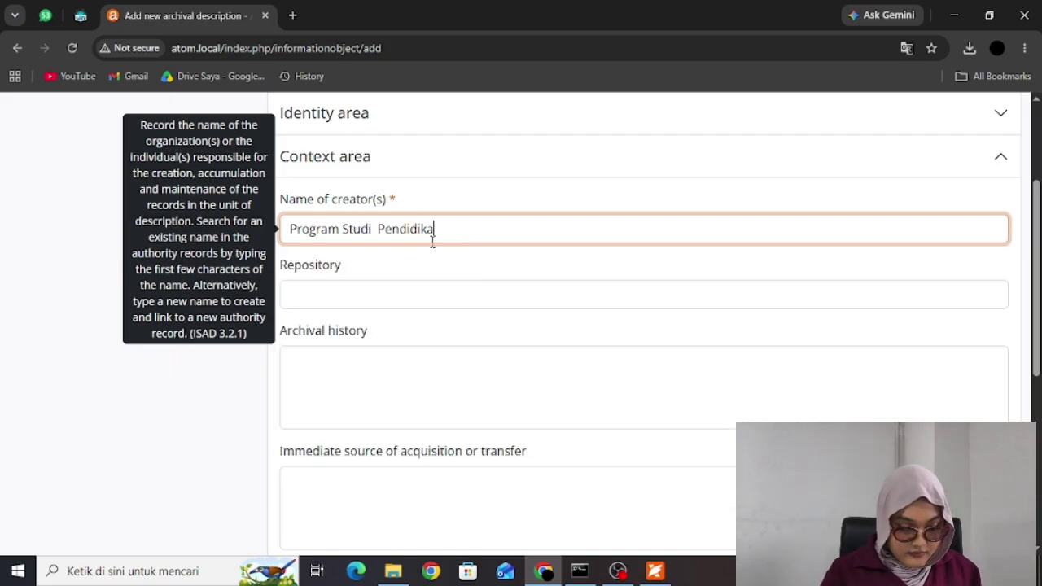
pyautogui.write('n Guru Madrasah Ibtidaiya')
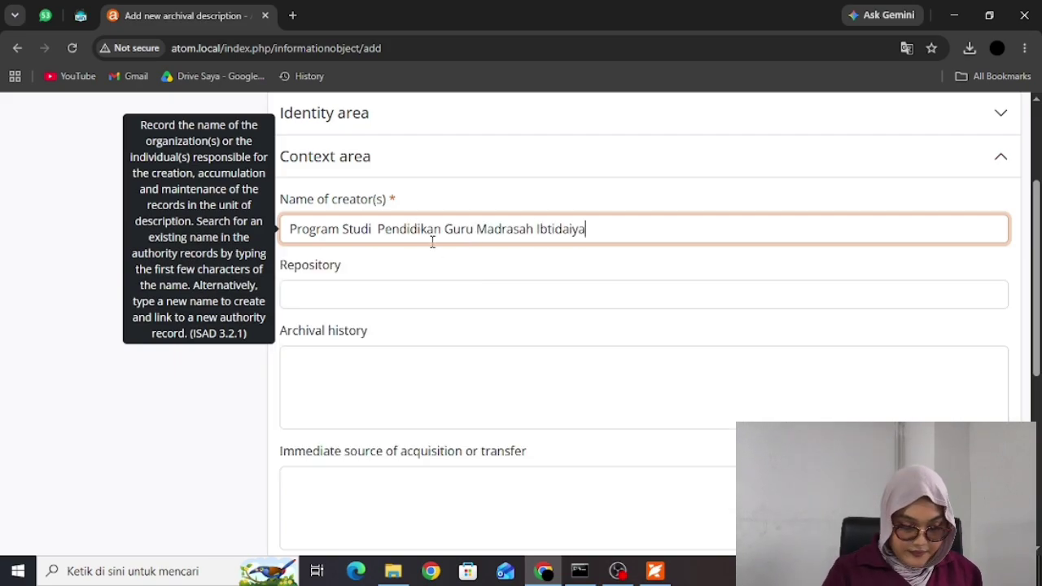
pyautogui.write('h UIN Syarif Hidat')
pyautogui.press('Home')
pyautogui.write('yatul')
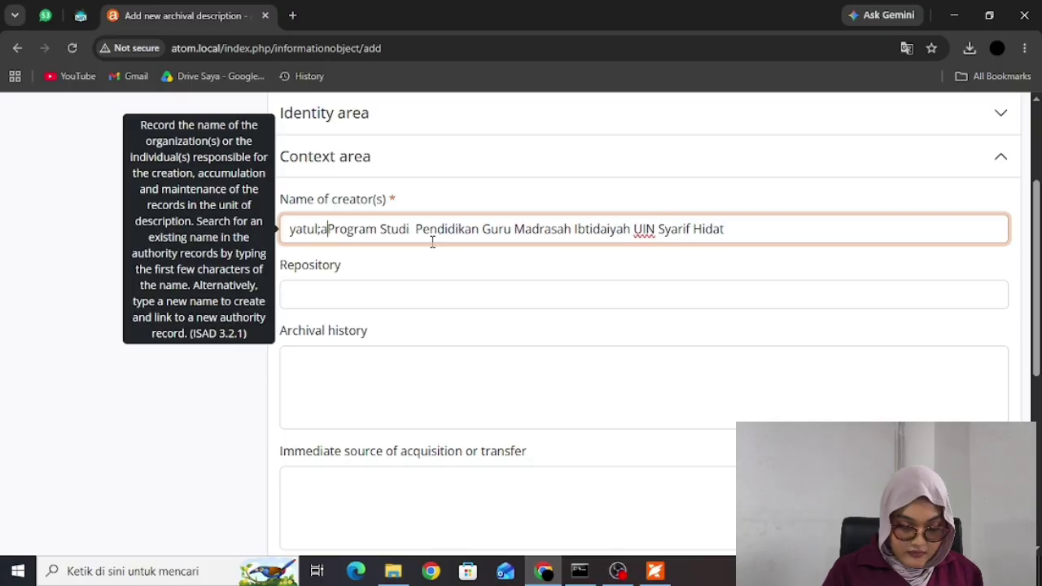
pyautogui.press('BackSpace')
pyautogui.press('BackSpace')
pyautogui.press('BackSpace')
pyautogui.press('BackSpace')
pyautogui.press('BackSpace')
pyautogui.press('End')
pyautogui.press('BackSpace')
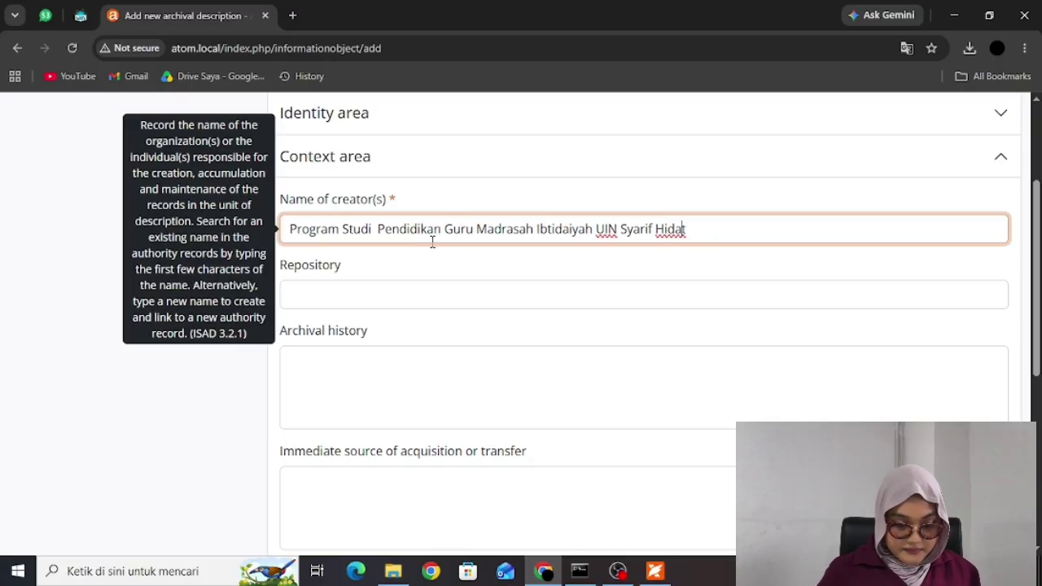
pyautogui.write('yatullah Jakarta')
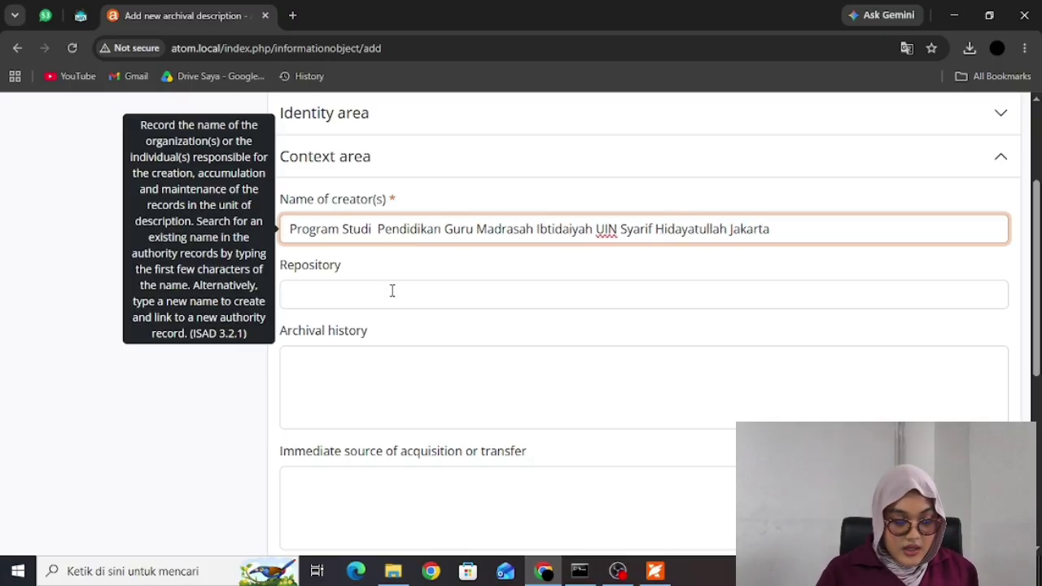
pyautogui.press('Return')
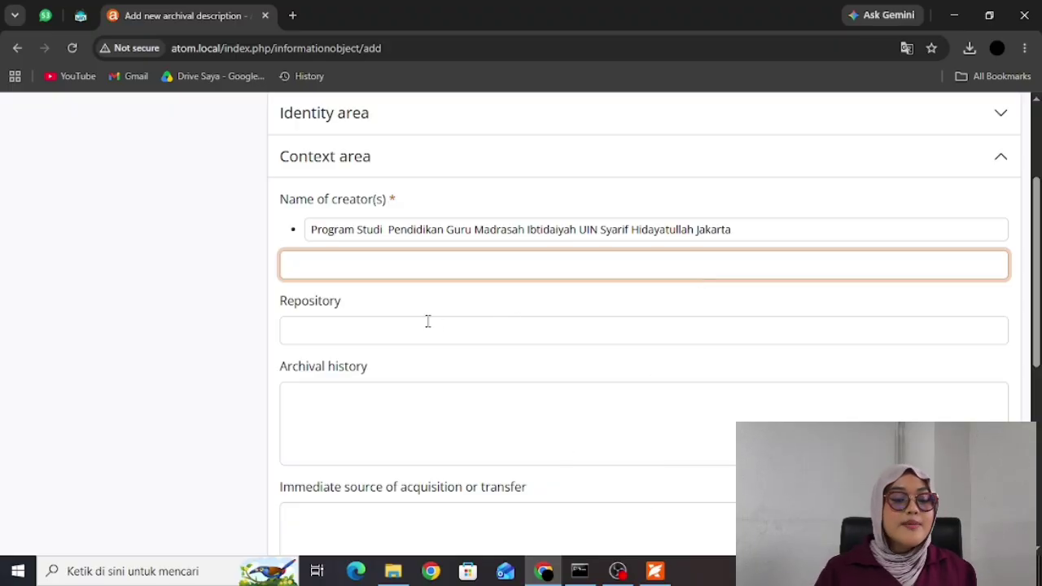
# - Read the guidance for archival history and the immediate source of acquisition or transfer, and collapse the Context area
pyautogui.scroll(-4, 427, 319)
pyautogui.scroll(2, 426, 318)
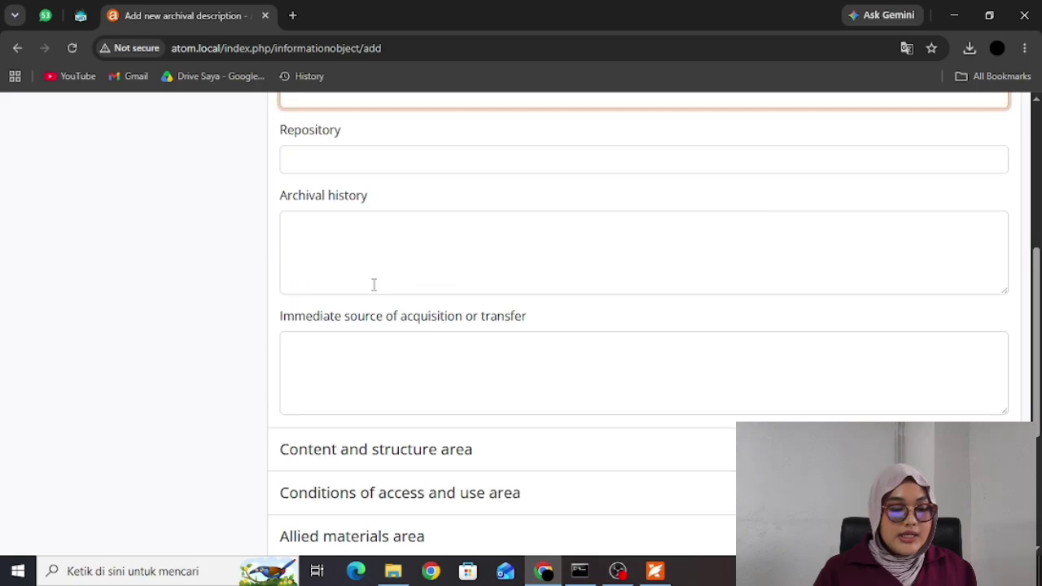
pyautogui.click(353, 229)
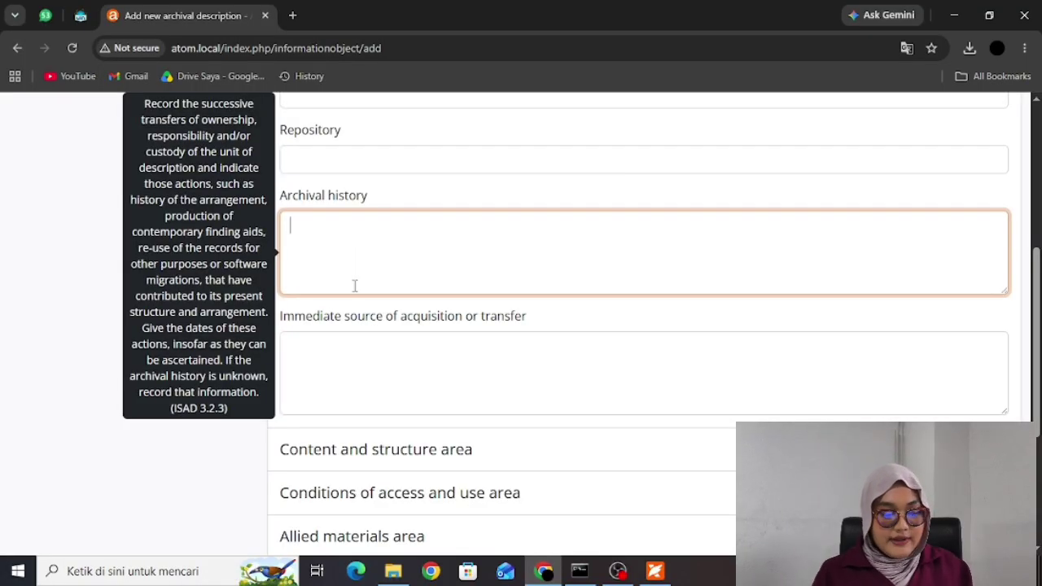
pyautogui.click(375, 376)
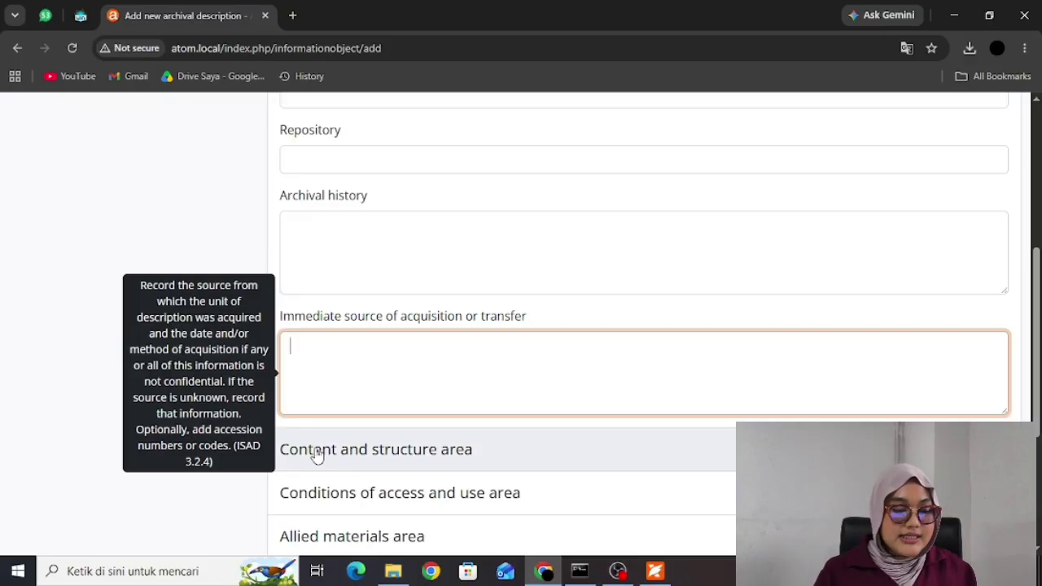
pyautogui.scroll(4, 467, 312)
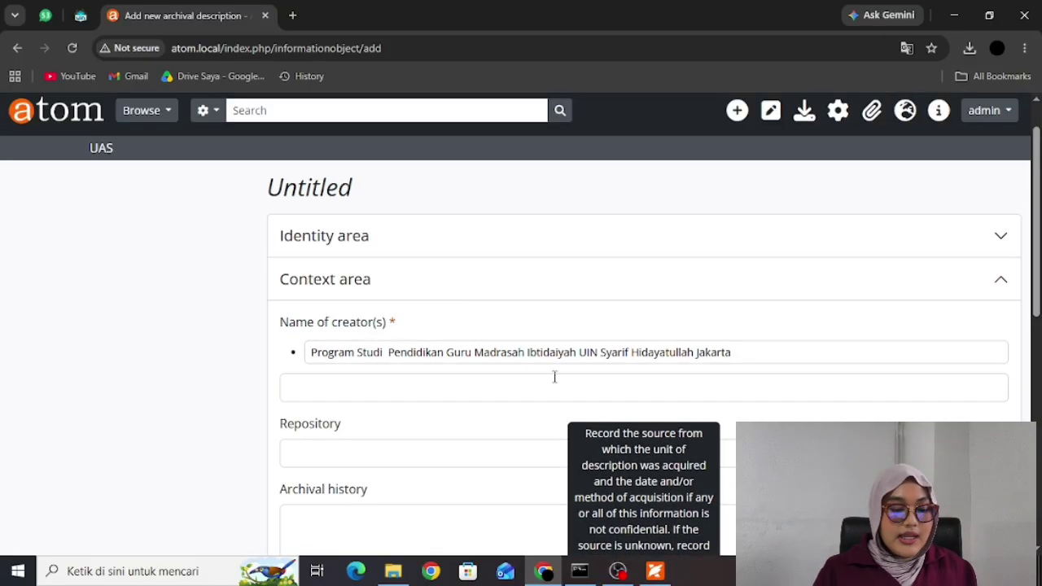
pyautogui.click(997, 281)
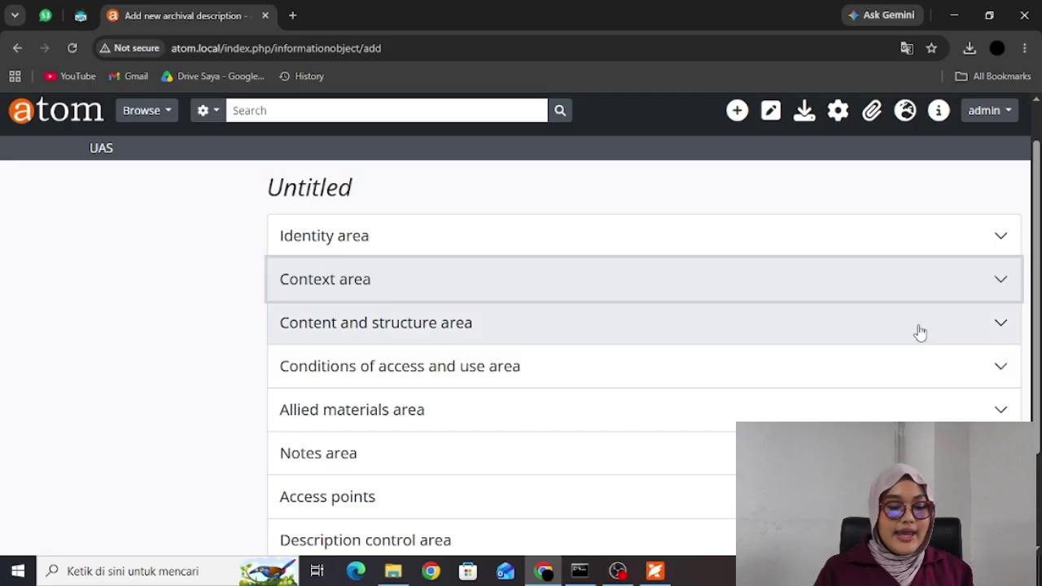
# - Expand the Content and structure area and read the guidance for scope and content, appraisal, destruction and scheduling, and accruals
pyautogui.click(920, 332)
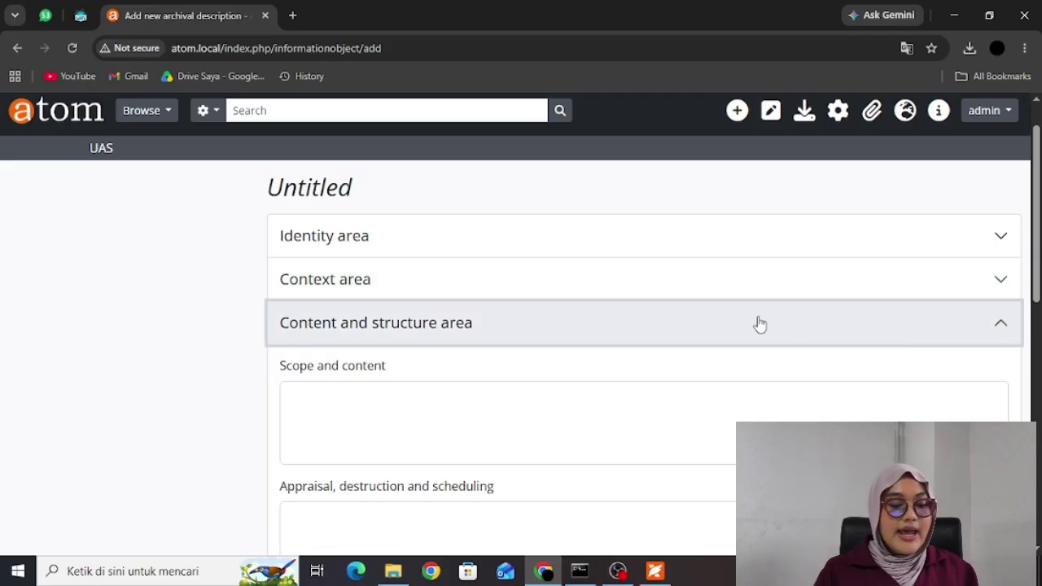
pyautogui.scroll(-2, 757, 324)
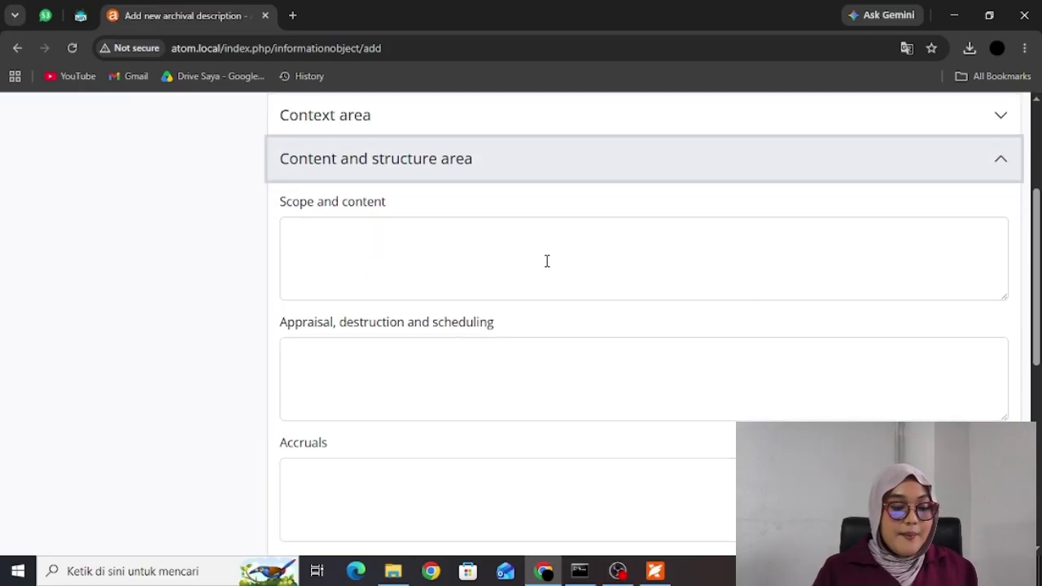
pyautogui.click(547, 260)
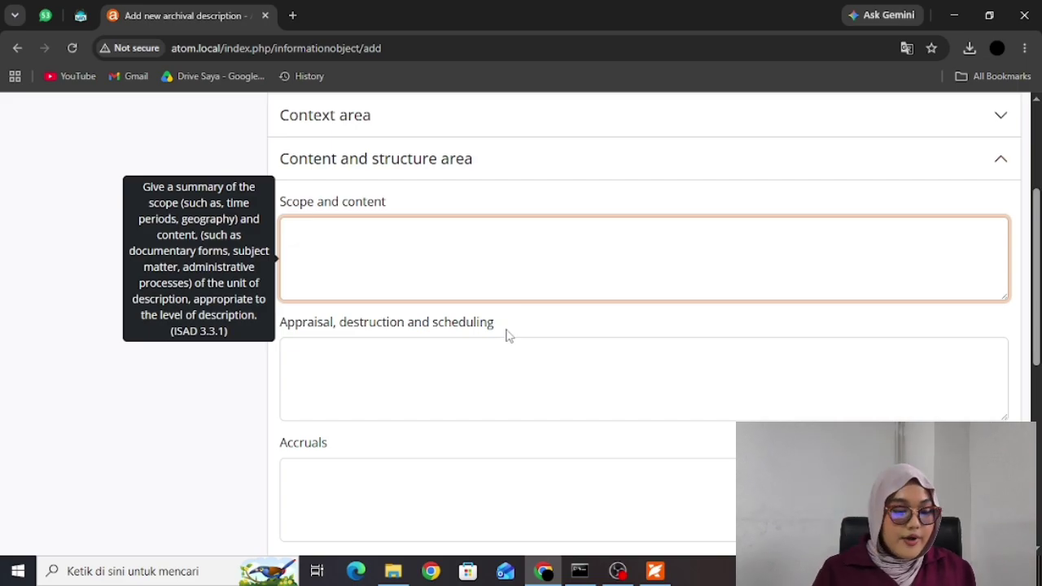
pyautogui.click(454, 357)
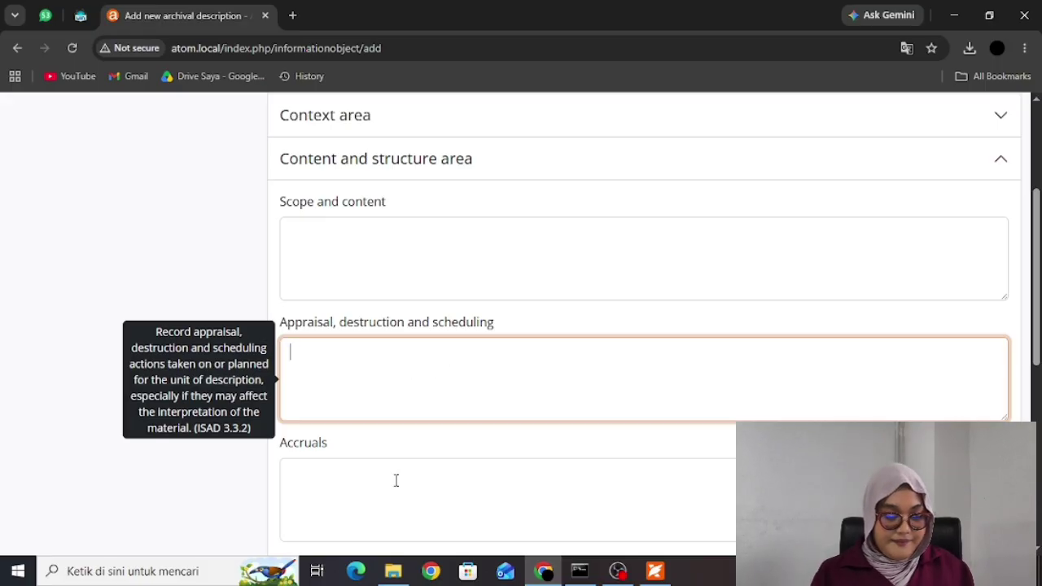
pyautogui.scroll(-5, 396, 484)
pyautogui.scroll(3, 384, 315)
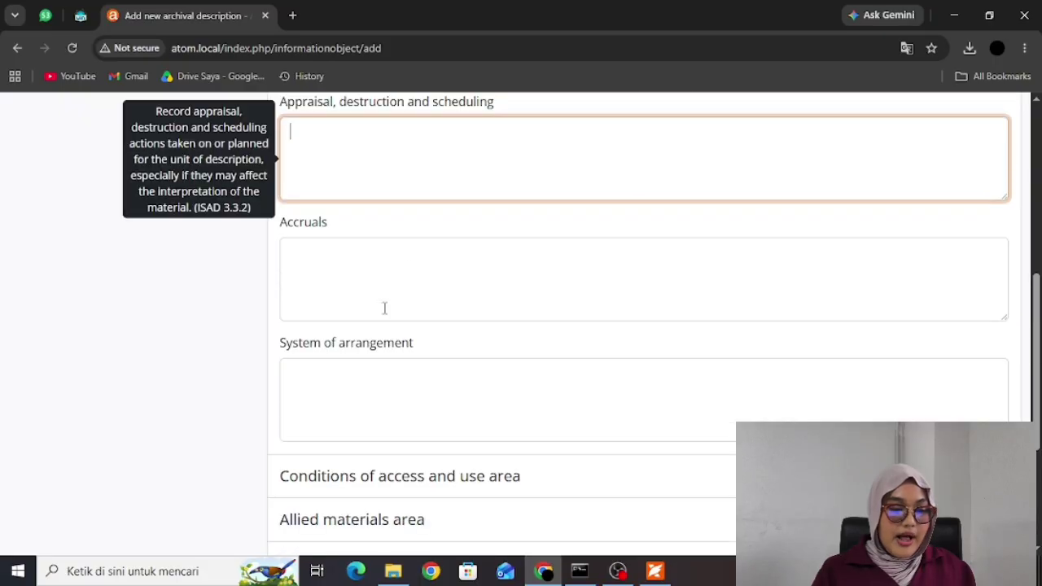
pyautogui.click(410, 268)
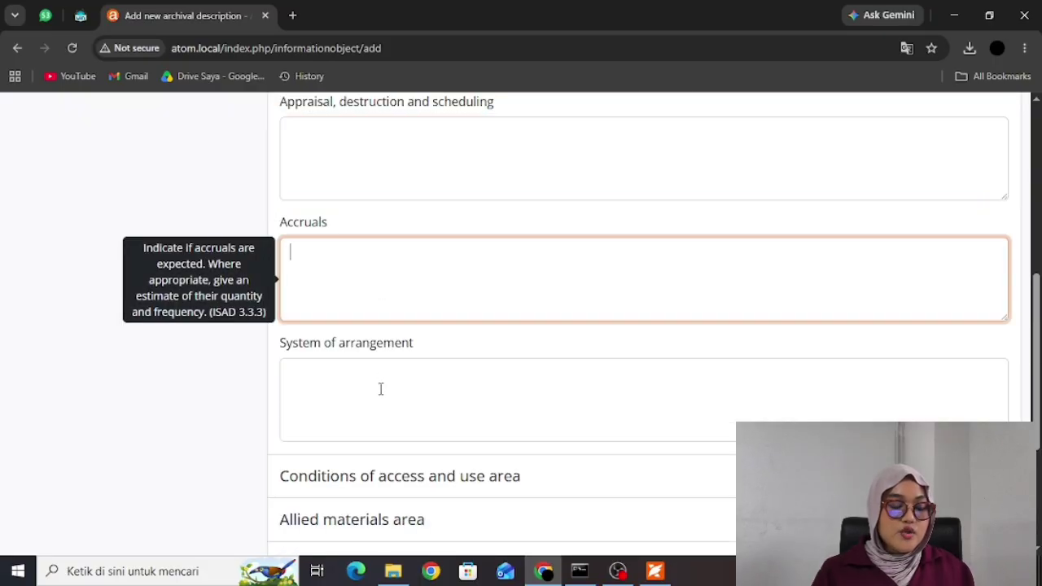
pyautogui.scroll(1, 444, 259)
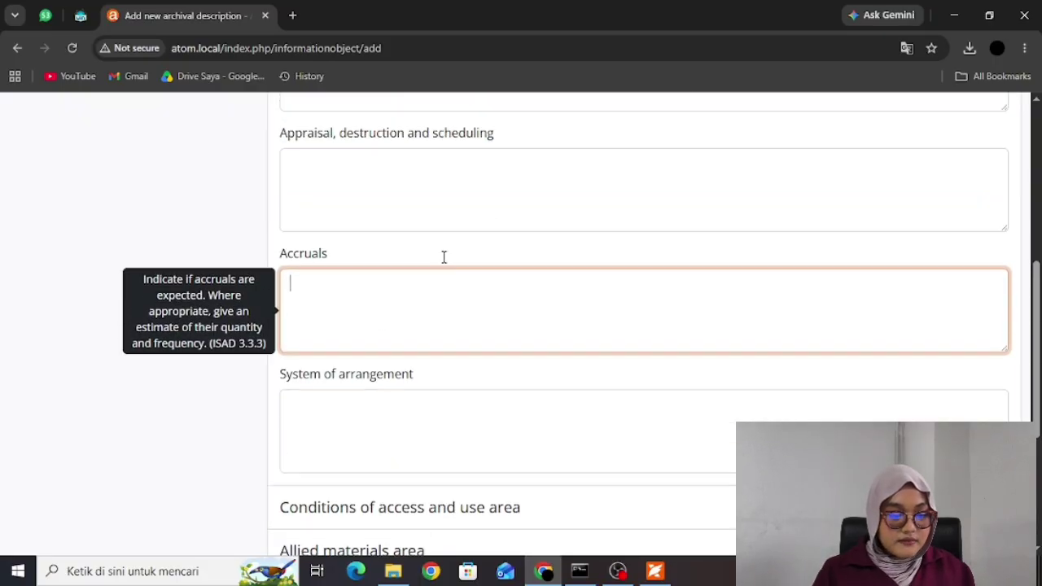
pyautogui.scroll(-1, 444, 258)
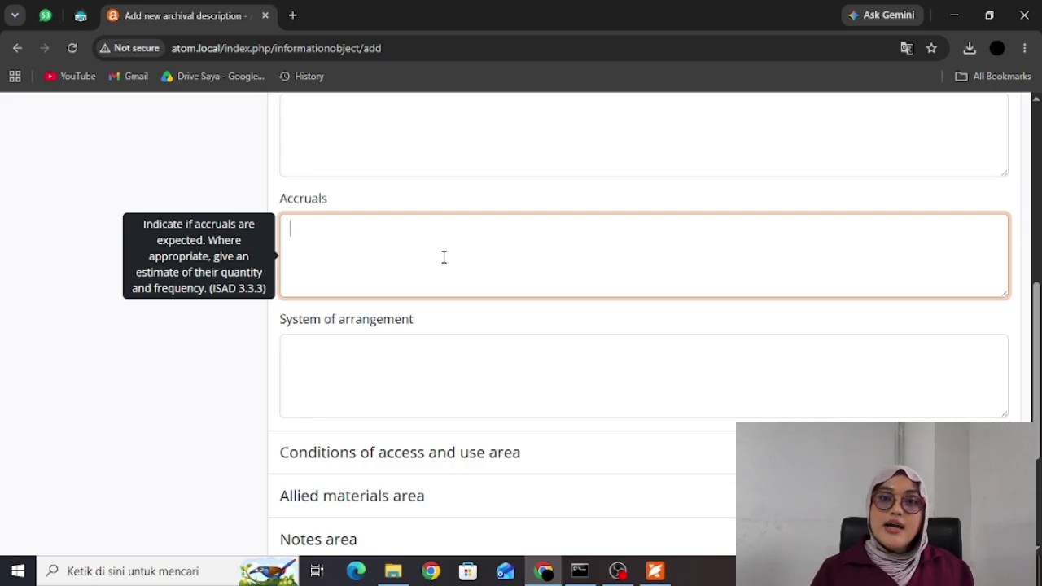
# - Check the LPP PGMI (1) PDF in Foxit and return to the AtoM form in the browser
pyautogui.click(658, 572)
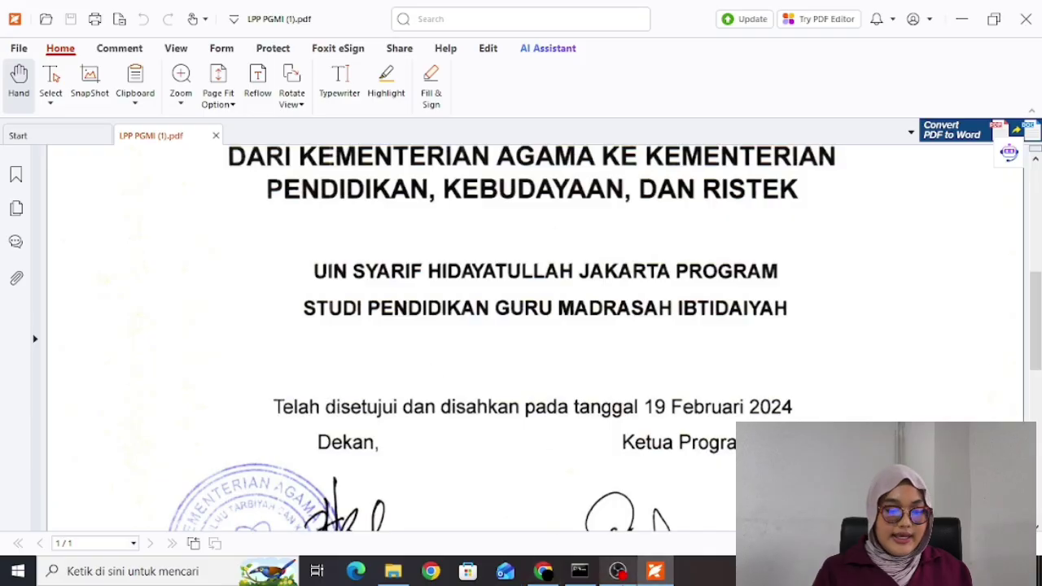
pyautogui.moveTo(544, 571)
pyautogui.click(535, 494)
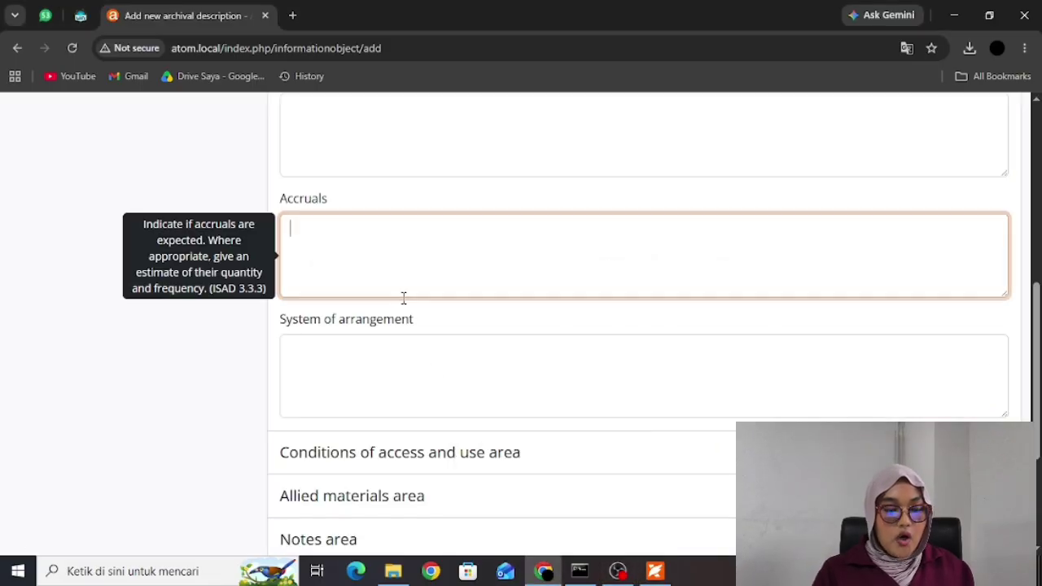
# - Describe in scope and content the academic paper proposing PGMI's move to Rumpun Ilmu Non Agama and permit transfer to Kementrian Pendidikan, Kebudayaan, Riset dan Teknologi
pyautogui.scroll(4, 402, 298)
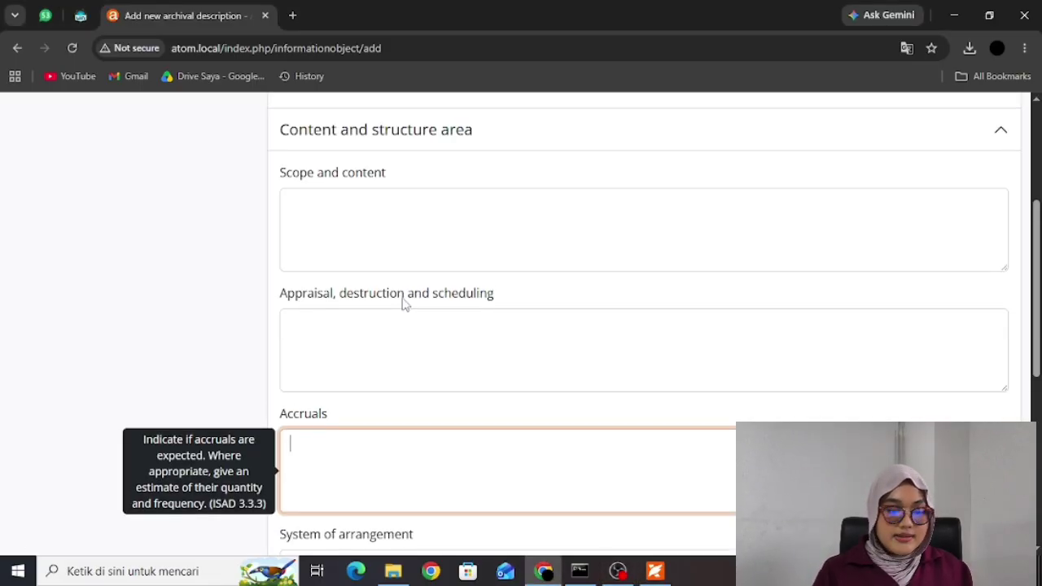
pyautogui.scroll(-3, 402, 303)
pyautogui.scroll(4, 402, 301)
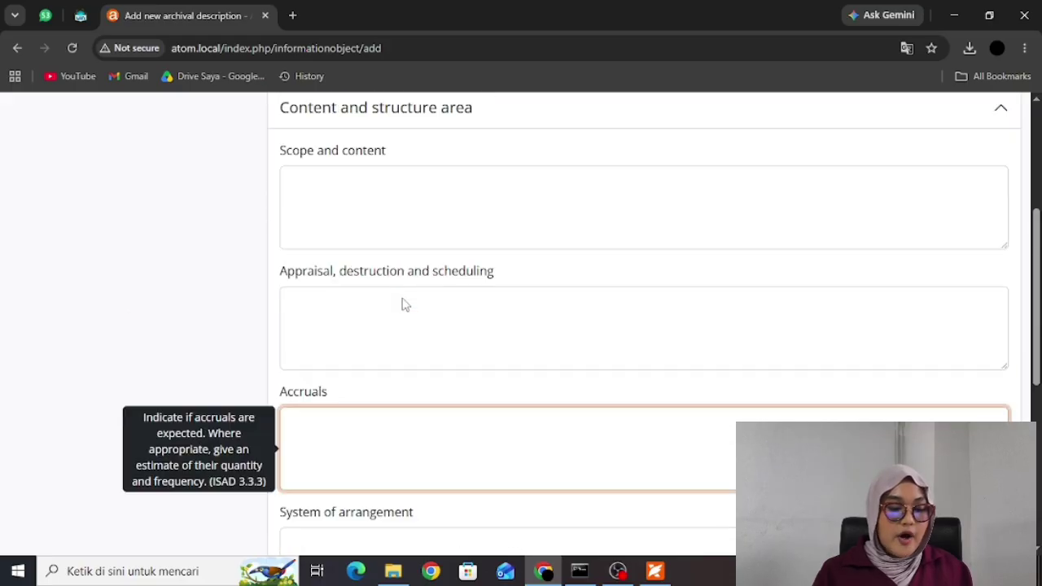
pyautogui.click(423, 350)
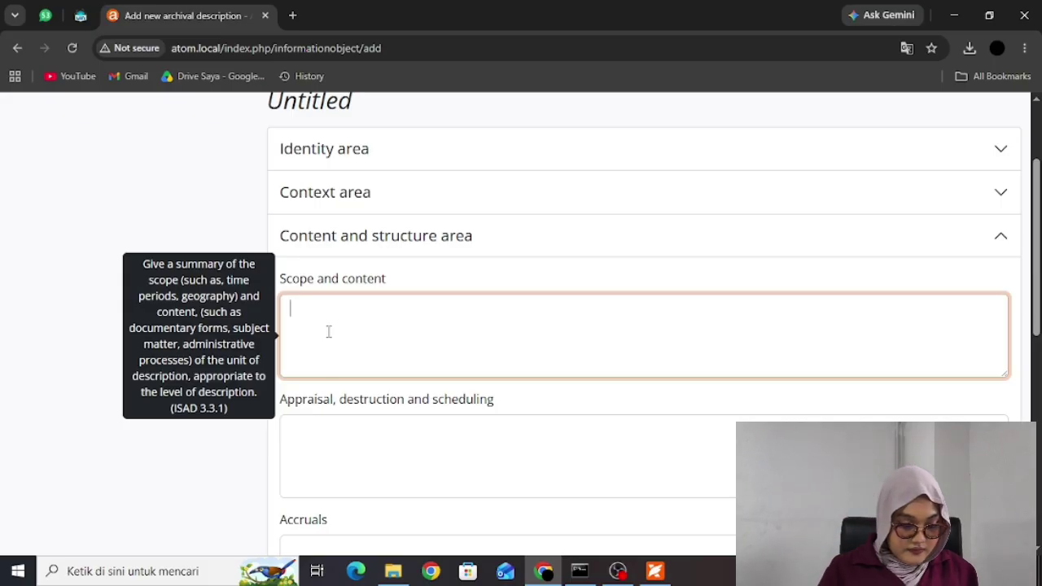
pyautogui.write('Arsip ')
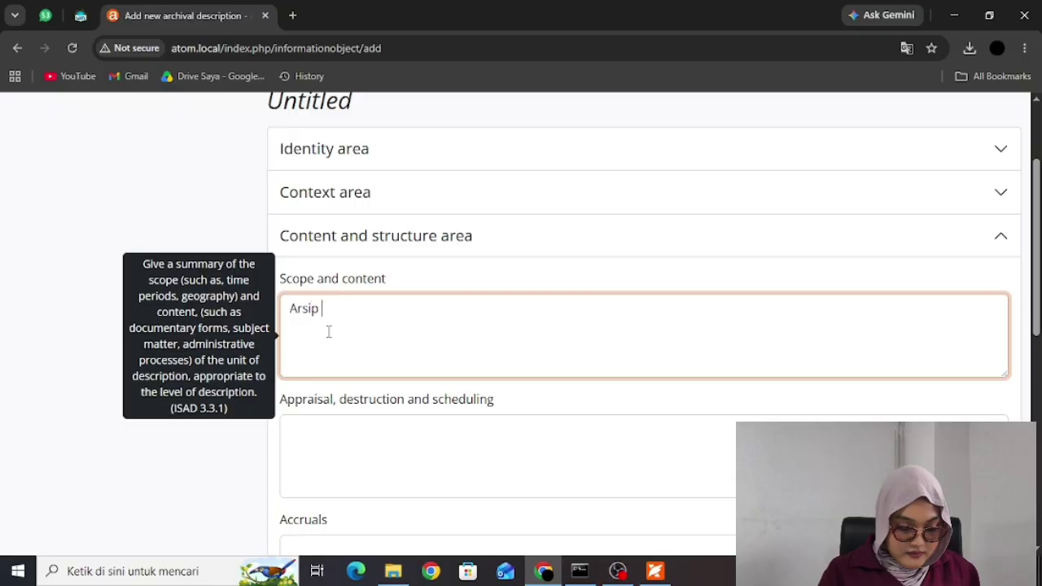
pyautogui.write('ini berisi naskah akademik yang menjadi dasar usulan ')
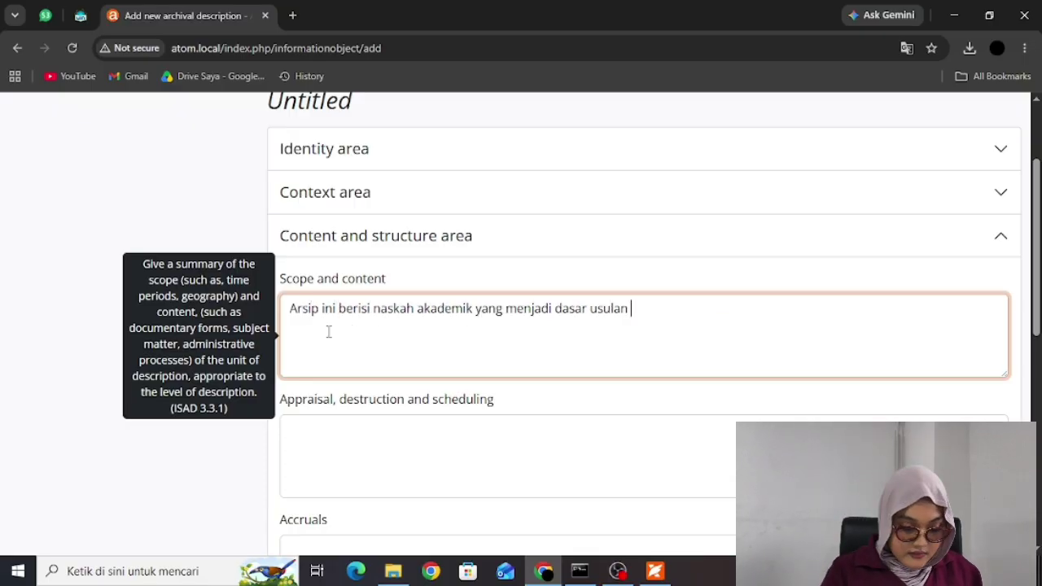
pyautogui.write('Program Studi Pendidikan Guru Madrasah Ibtidaiyah dan Rumpun Ilmu Agama menjadi Rumpun Ilmu Non Agama serta usulan perubahan')
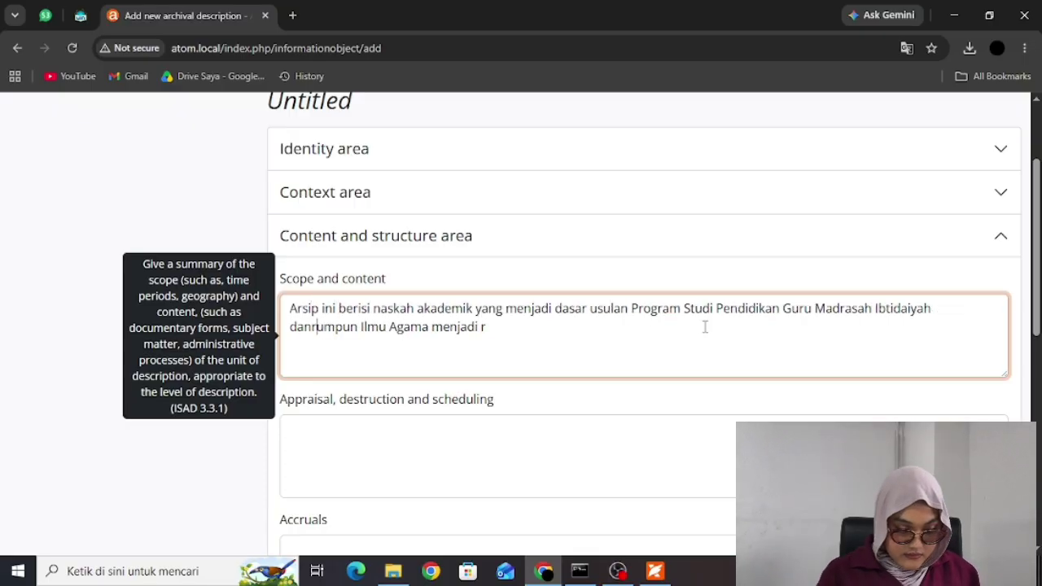
pyautogui.press('BackSpace')
pyautogui.press('BackSpace')
pyautogui.press('BackSpace')
pyautogui.press('BackSpace')
pyautogui.press('BackSpace')
pyautogui.press('BackSpace')
pyautogui.press('BackSpace')
pyautogui.press('BackSpace')
pyautogui.press('BackSpace')
pyautogui.write('peralihan izin penyelenggara')
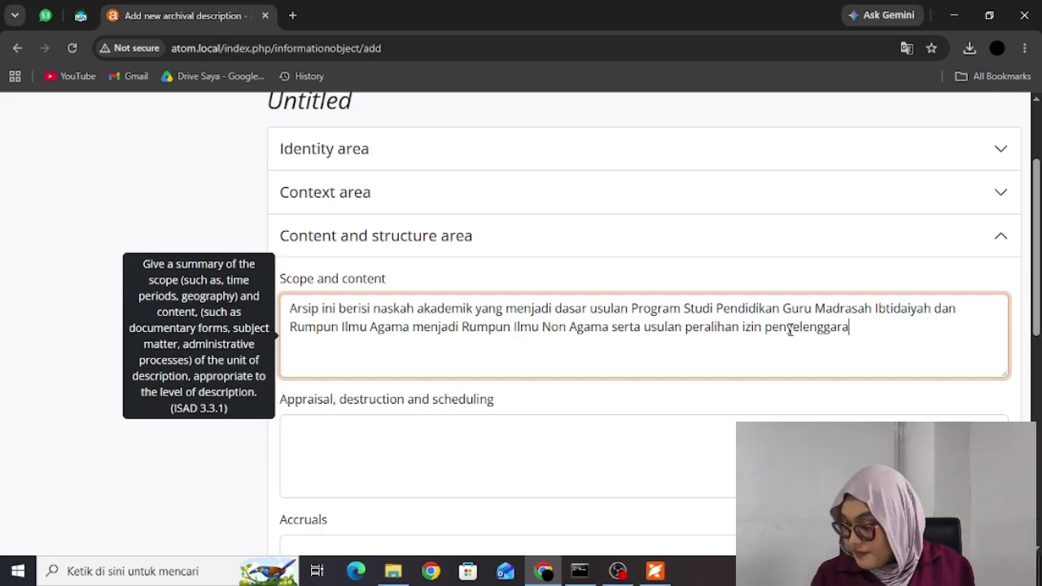
pyautogui.write('an program studi kepada kementrian agama menjadi kepada Kementrian Pendidikan, Kebudayaan, Riset dan Teknologi. Didalamnya memuat laya')
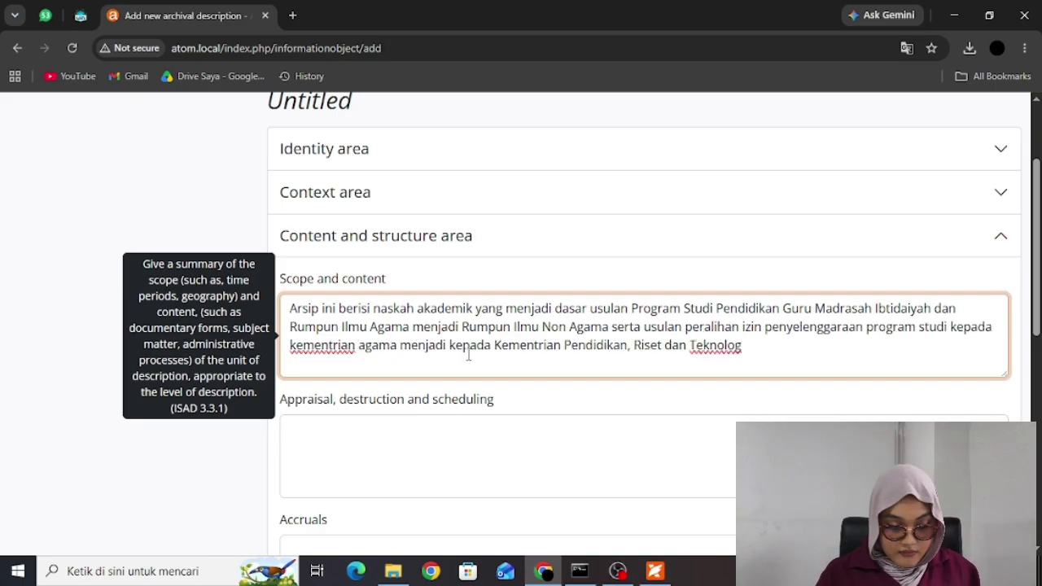
# - End the summary with its coverage of latar belakang, dasar hukum, kajian akademik, analisis kebutuhan, serta rekomendasi perubahan, and collapse the Content and structure area
pyautogui.press('BackSpace')
pyautogui.press('BackSpace')
pyautogui.write('tar belakang, dasar hukum, kajian akademik, analisis kebutuhan, serta rekomendasi perubahan.')
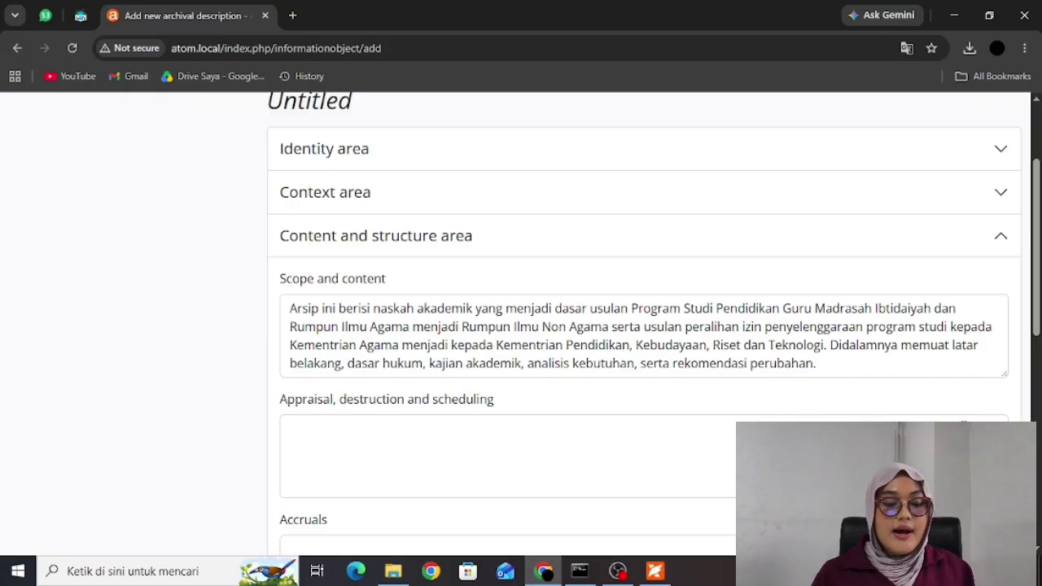
pyautogui.click(998, 239)
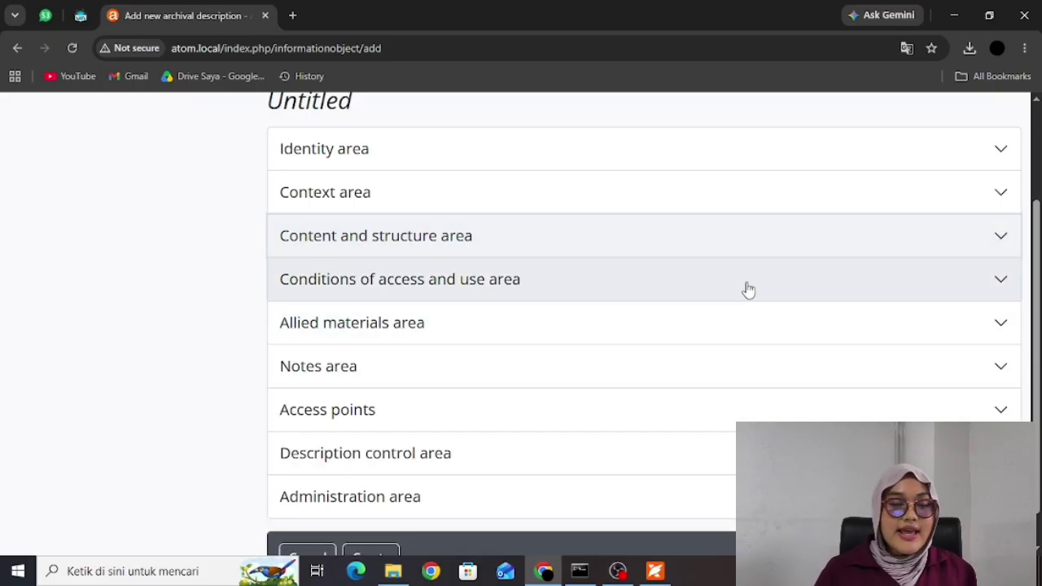
# - Expand the Conditions of access and use area and look through its fields from access conditions to finding aids
pyautogui.click(748, 289)
pyautogui.scroll(-1, 561, 368)
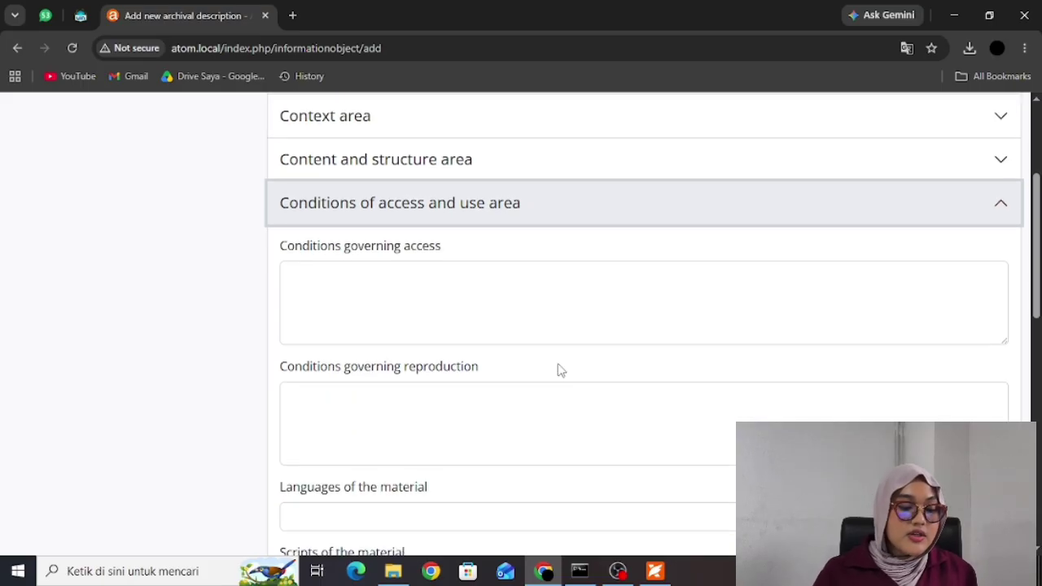
pyautogui.scroll(-2, 560, 371)
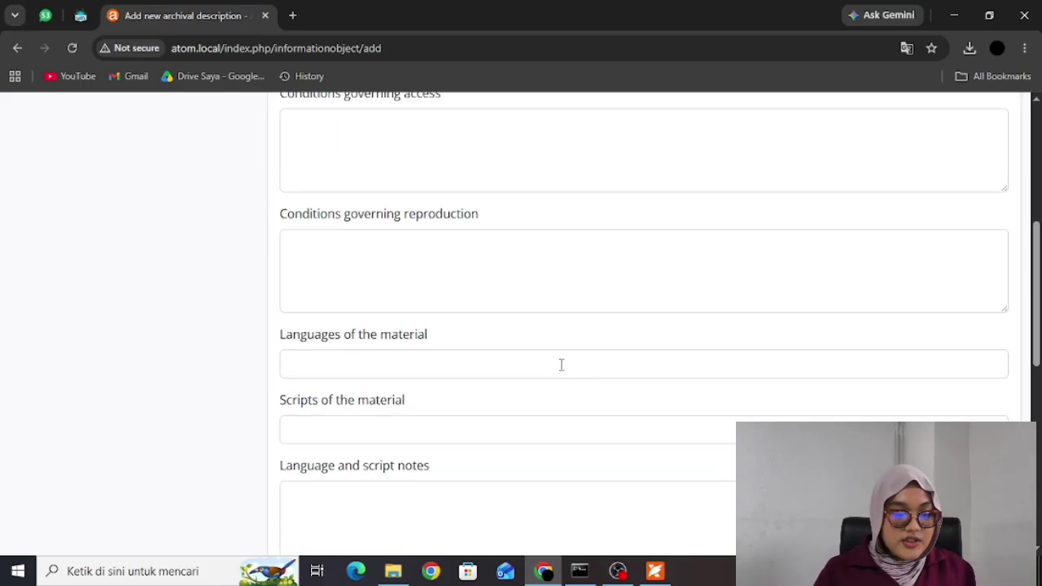
pyautogui.scroll(-2, 561, 364)
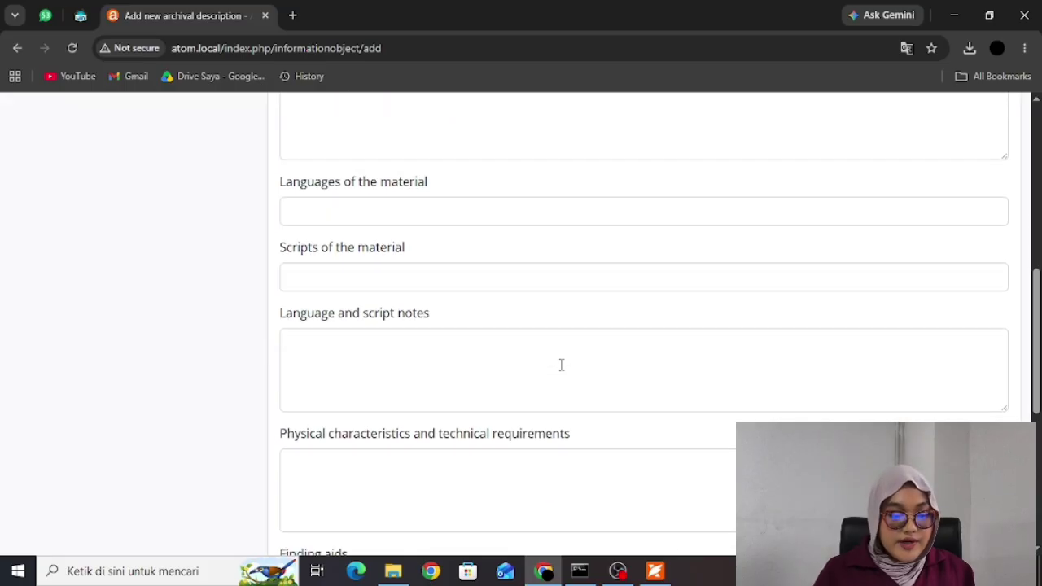
pyautogui.scroll(-2, 565, 362)
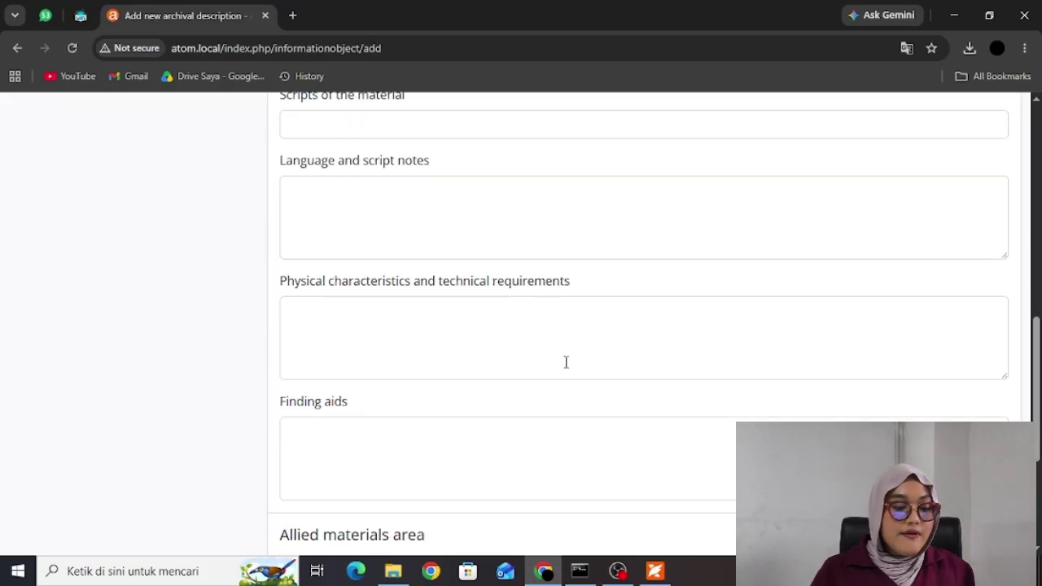
pyautogui.scroll(-1, 564, 363)
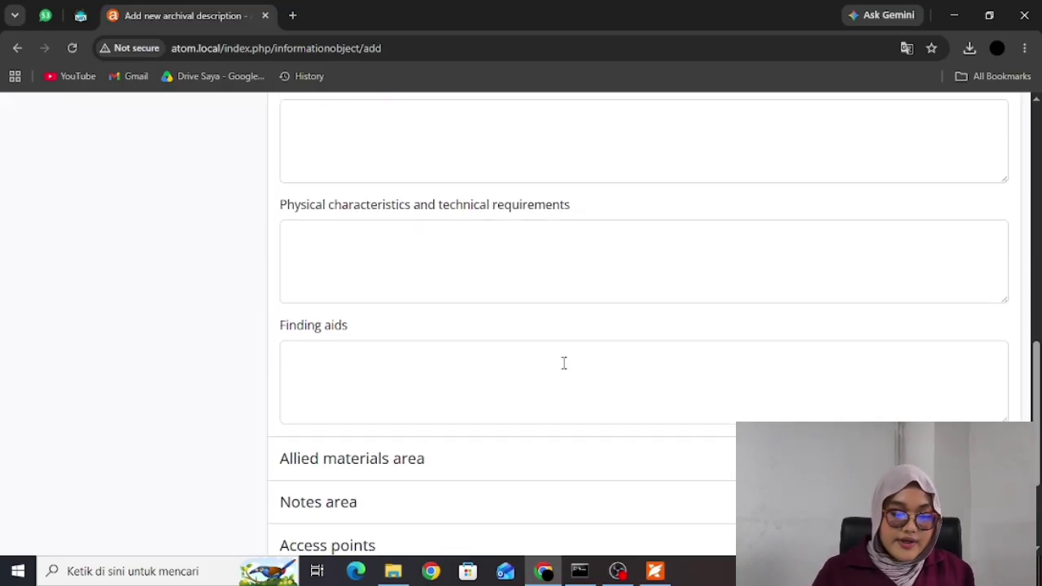
pyautogui.scroll(9, 563, 363)
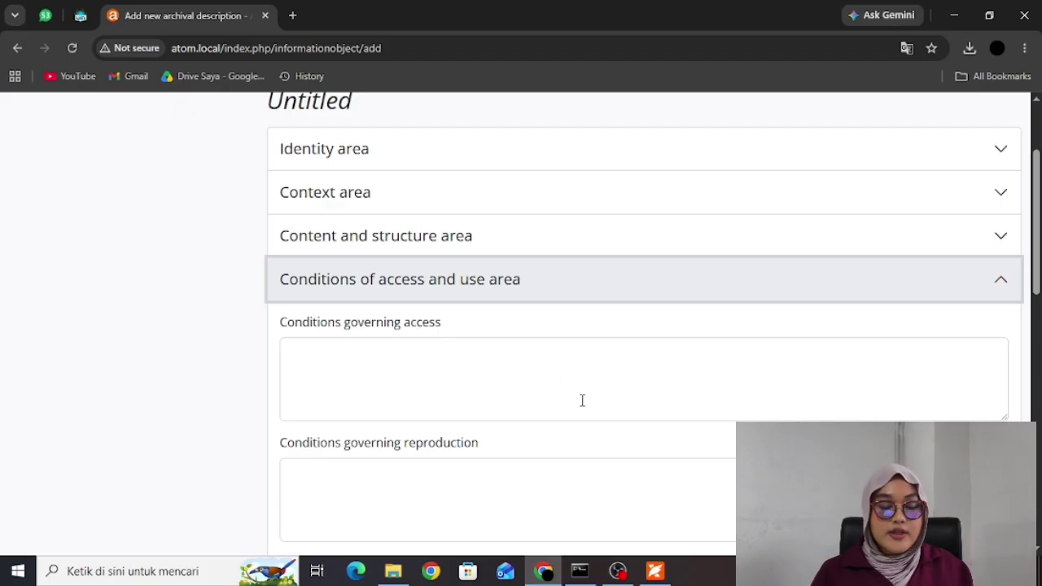
# - Add Indonesian as the language of the material in the Conditions of access and use area
pyautogui.scroll(-2, 464, 455)
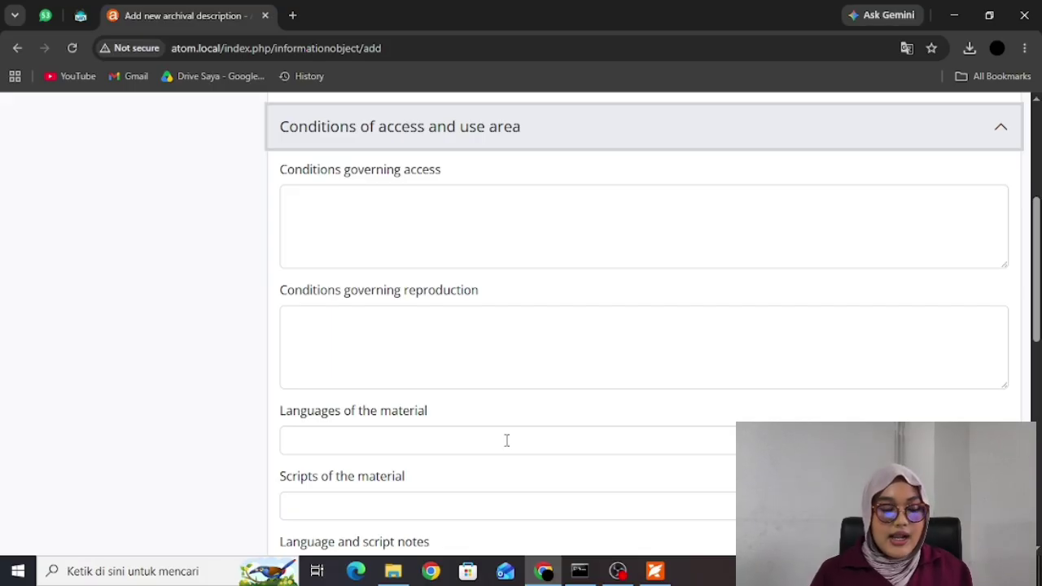
pyautogui.scroll(-2, 506, 440)
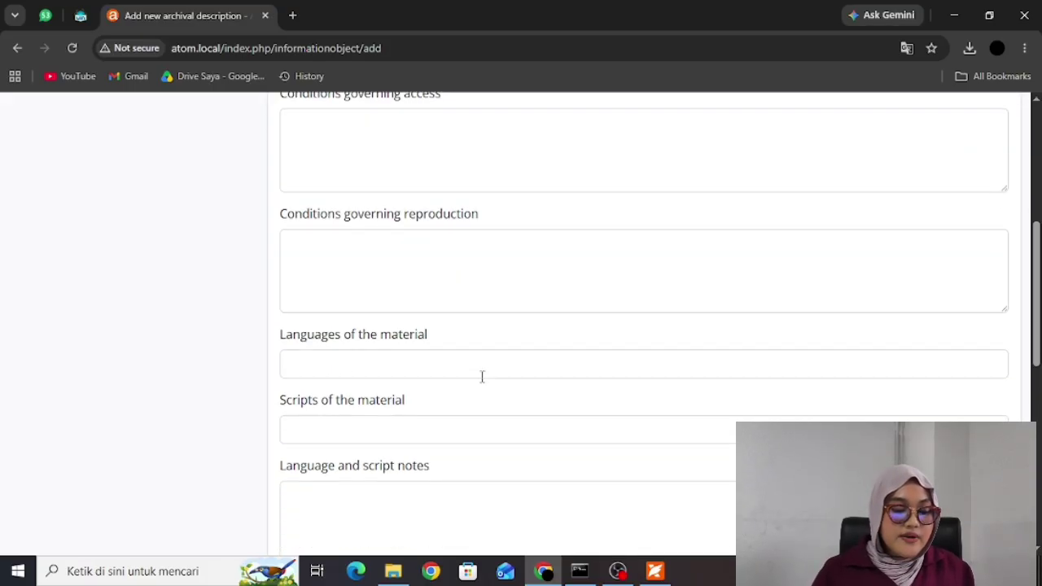
pyautogui.click(483, 367)
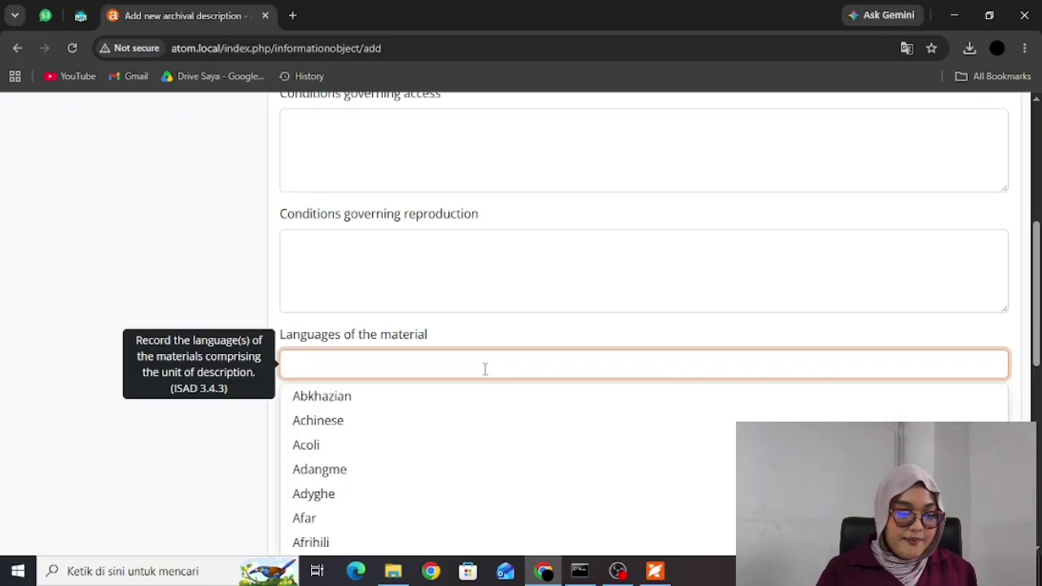
pyautogui.write('Indo')
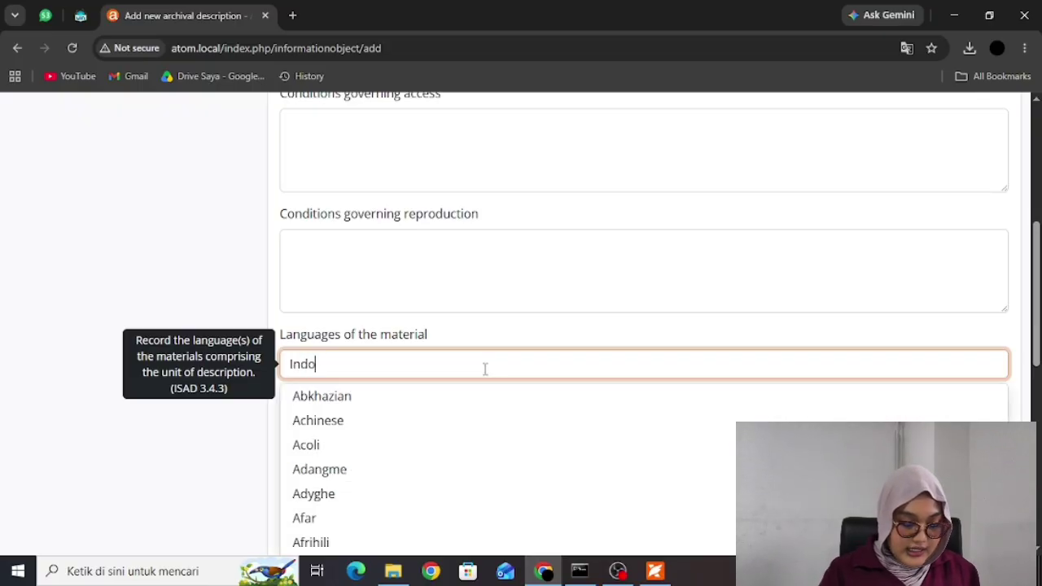
pyautogui.write('nesi')
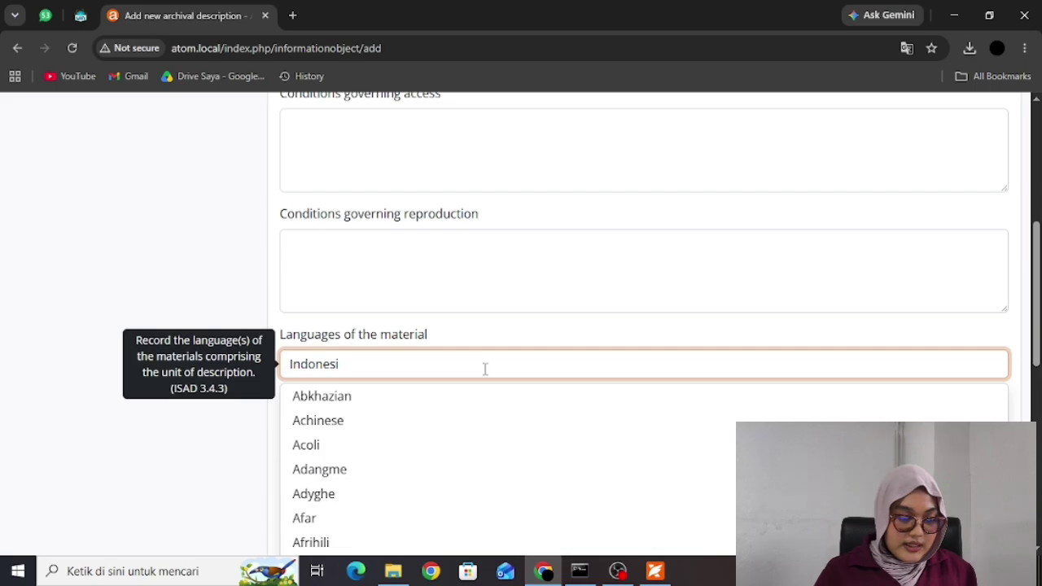
pyautogui.click(461, 402)
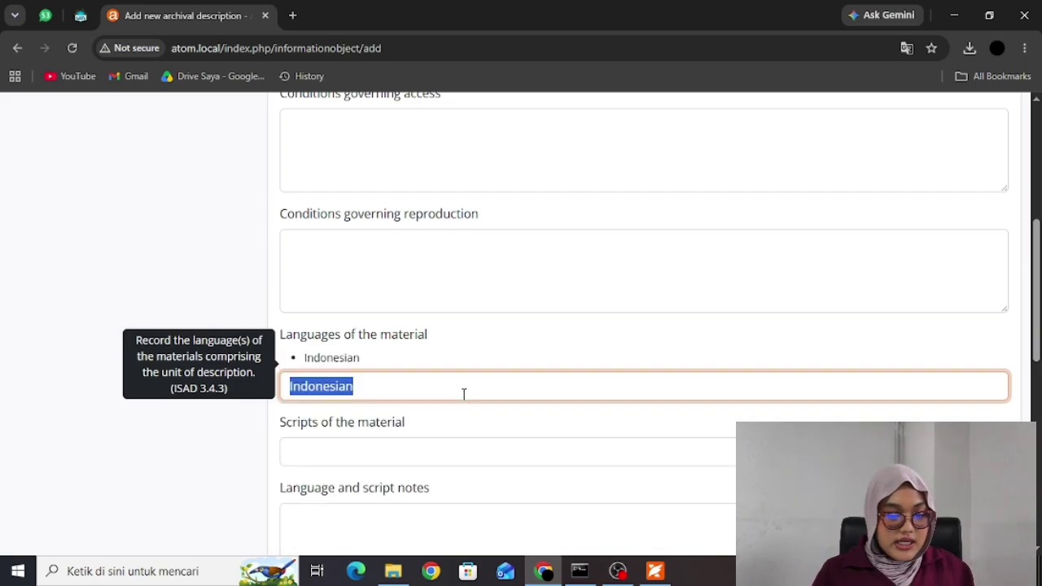
# - Add Latin as the script of the material
pyautogui.click(447, 462)
pyautogui.scroll(-2, 450, 457)
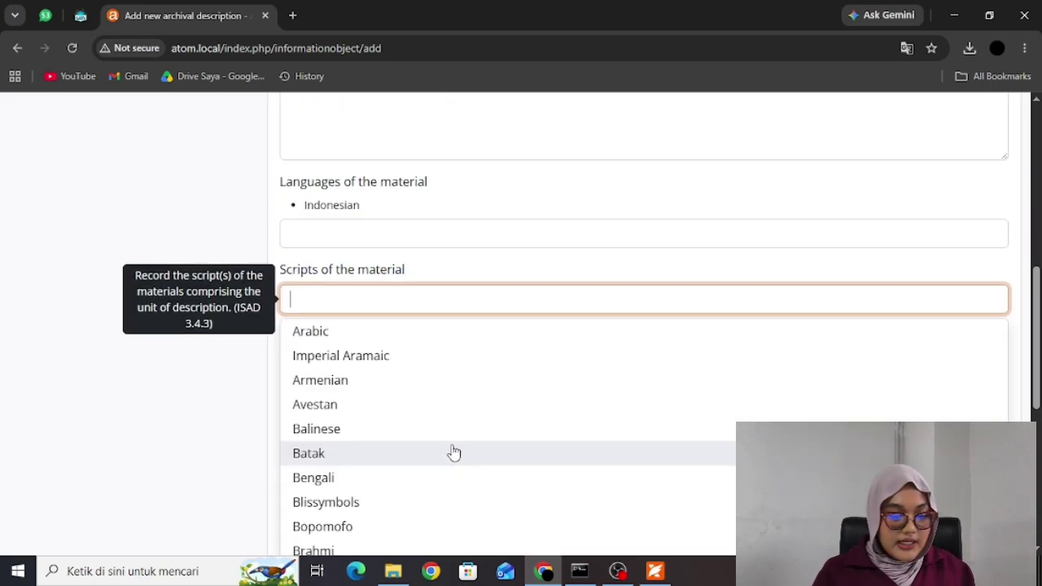
pyautogui.scroll(-2, 391, 437)
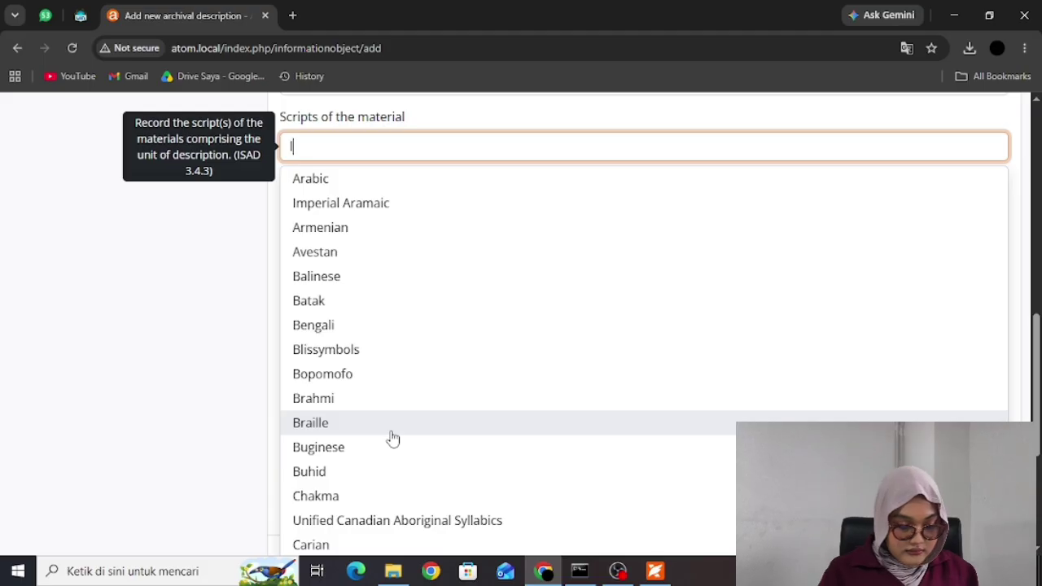
pyautogui.write('la')
pyautogui.press('BackSpace')
pyautogui.press('BackSpace')
pyautogui.write('La')
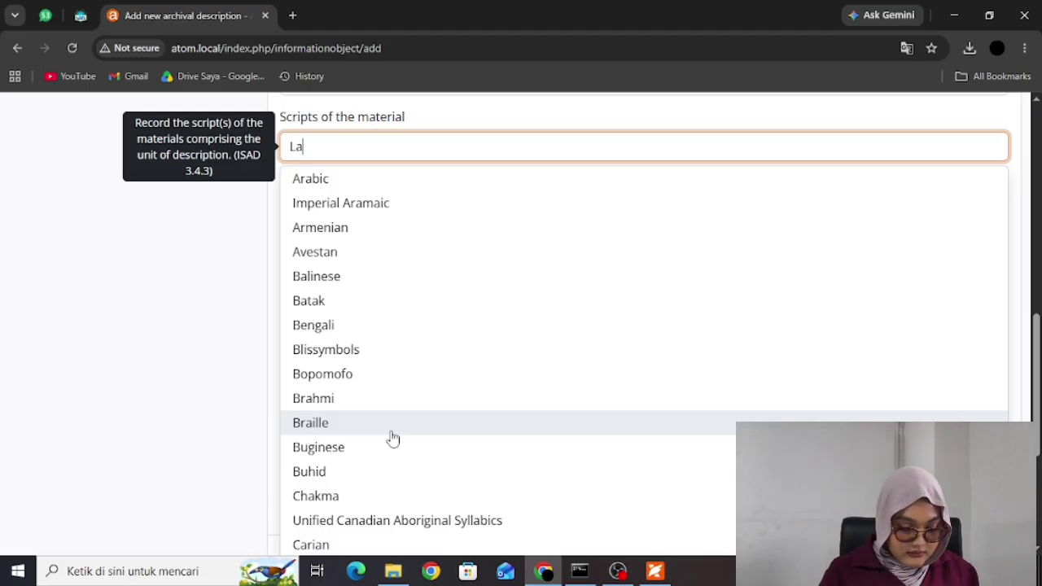
pyautogui.write('tin')
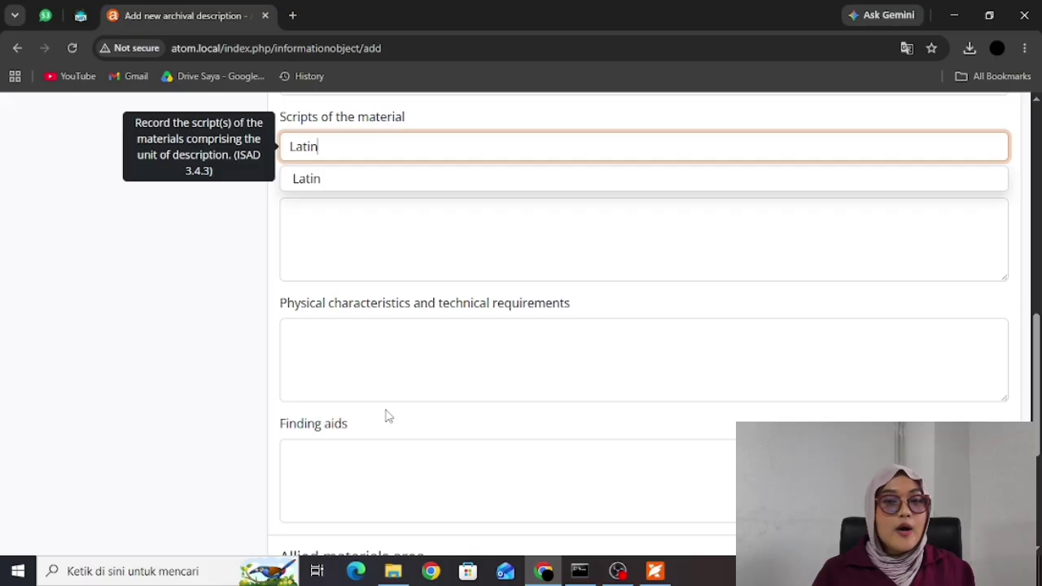
pyautogui.click(382, 185)
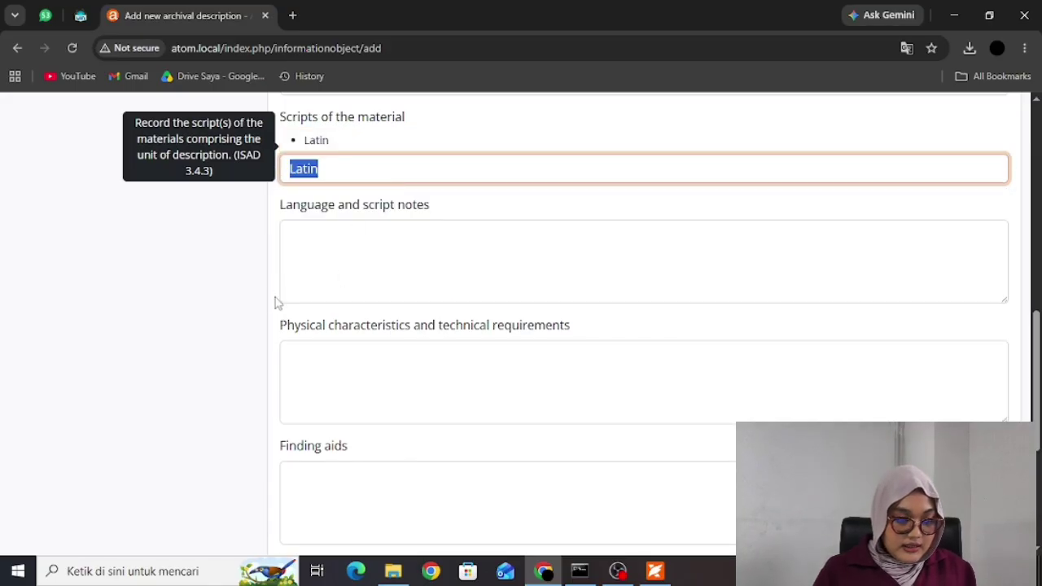
# - Read the guidance for language and script notes, physical characteristics and finding aids, and collapse the Conditions of access and use area
pyautogui.click(369, 264)
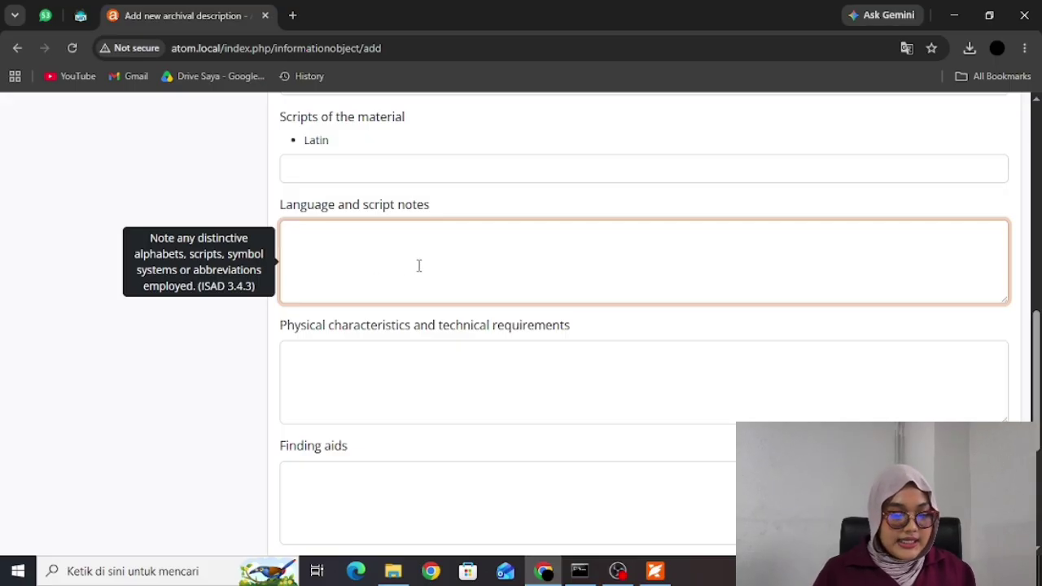
pyautogui.scroll(-1, 417, 267)
pyautogui.scroll(-1, 415, 269)
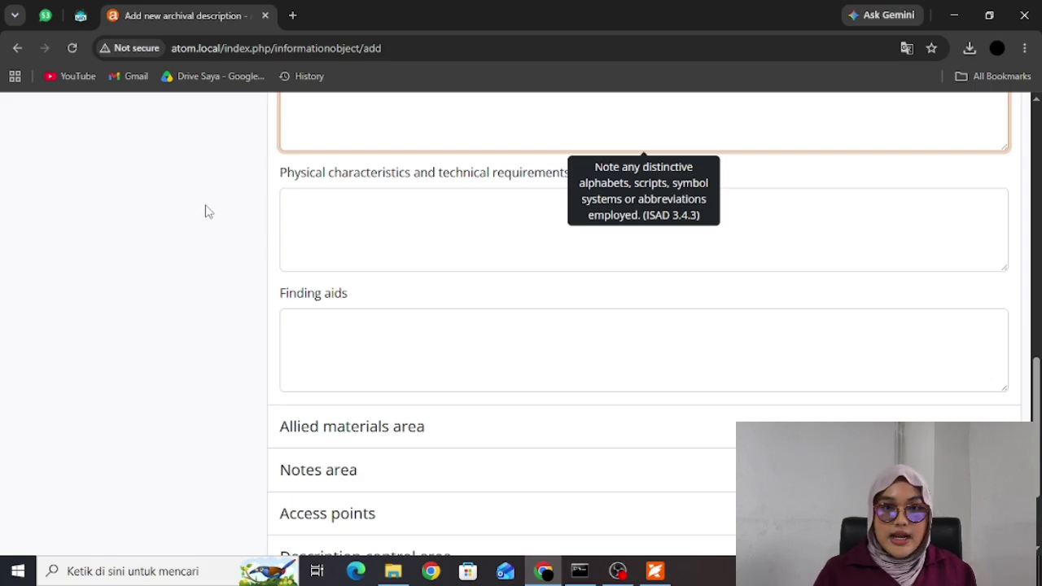
pyautogui.click(239, 202)
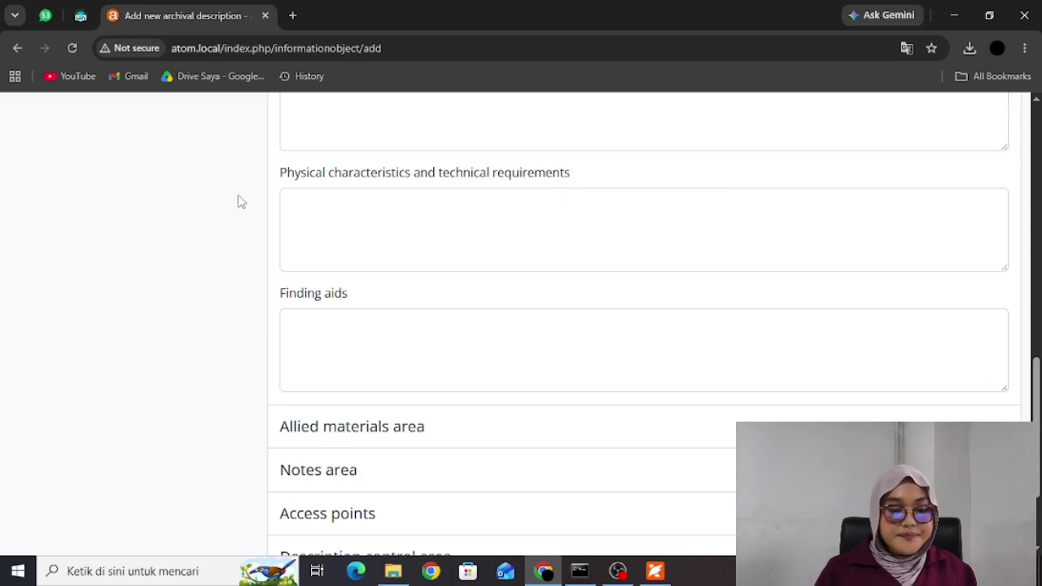
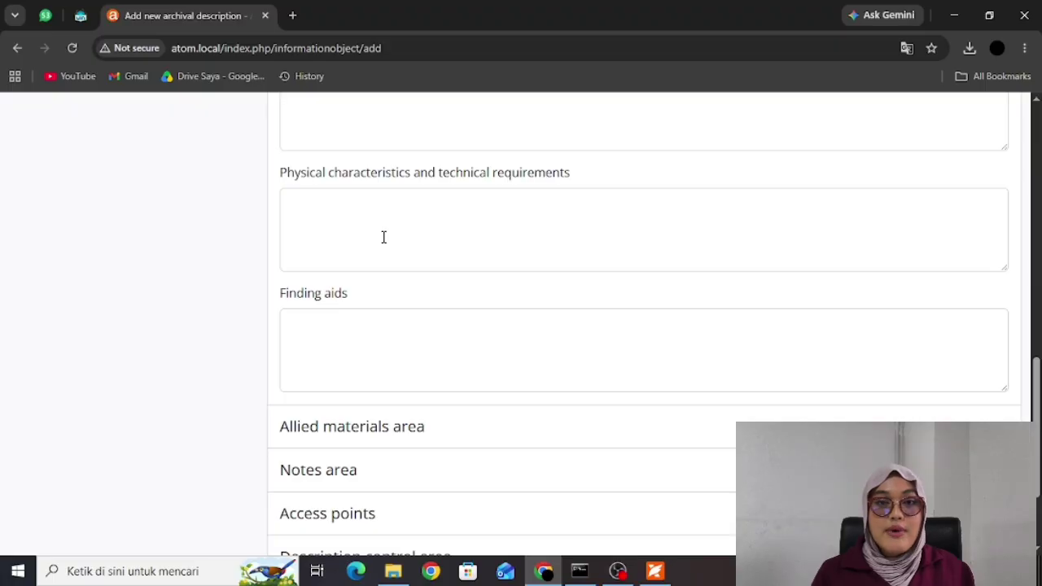
pyautogui.click(384, 237)
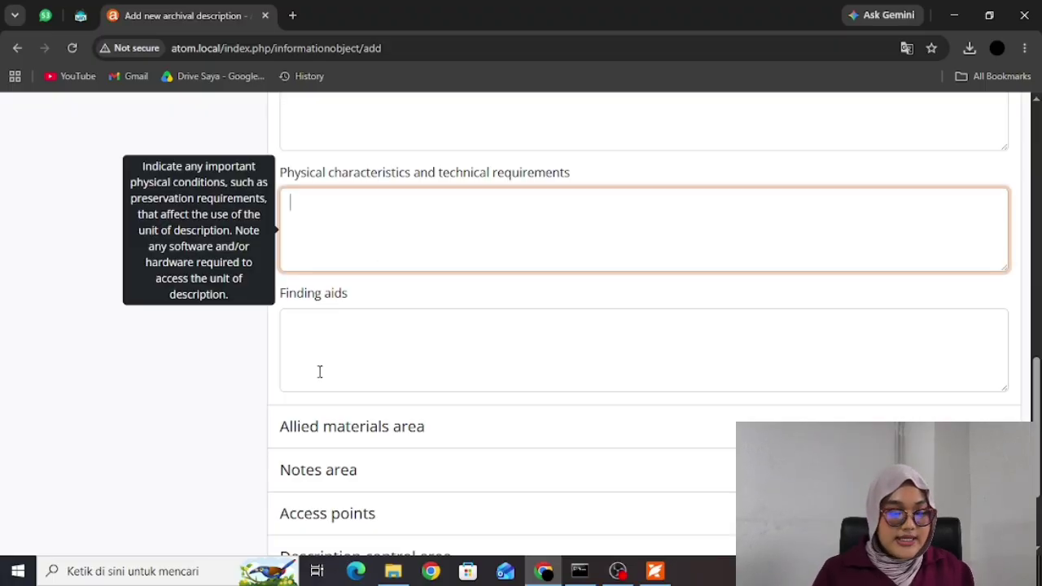
pyautogui.click(309, 348)
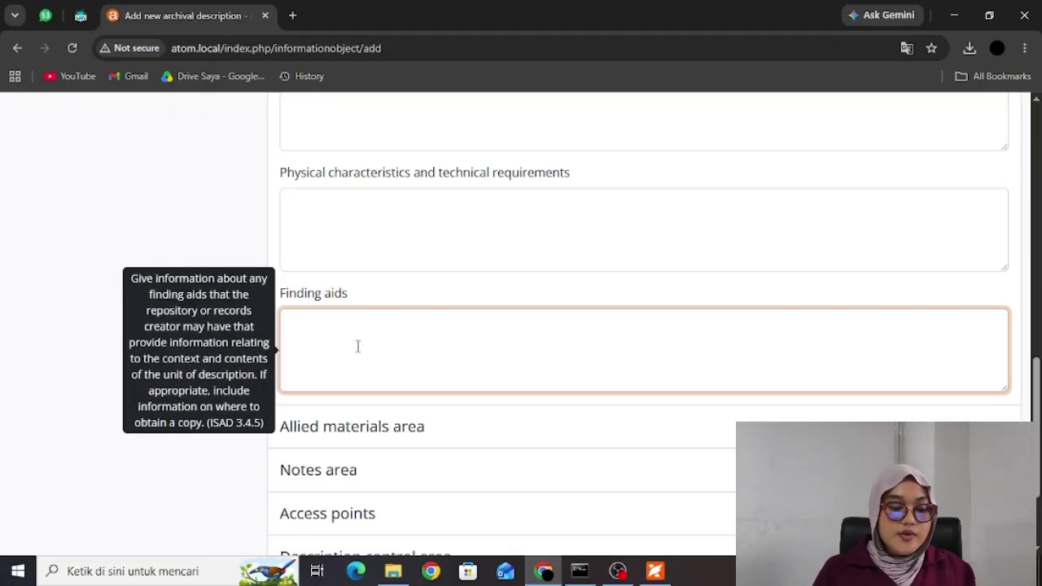
pyautogui.scroll(-2, 356, 351)
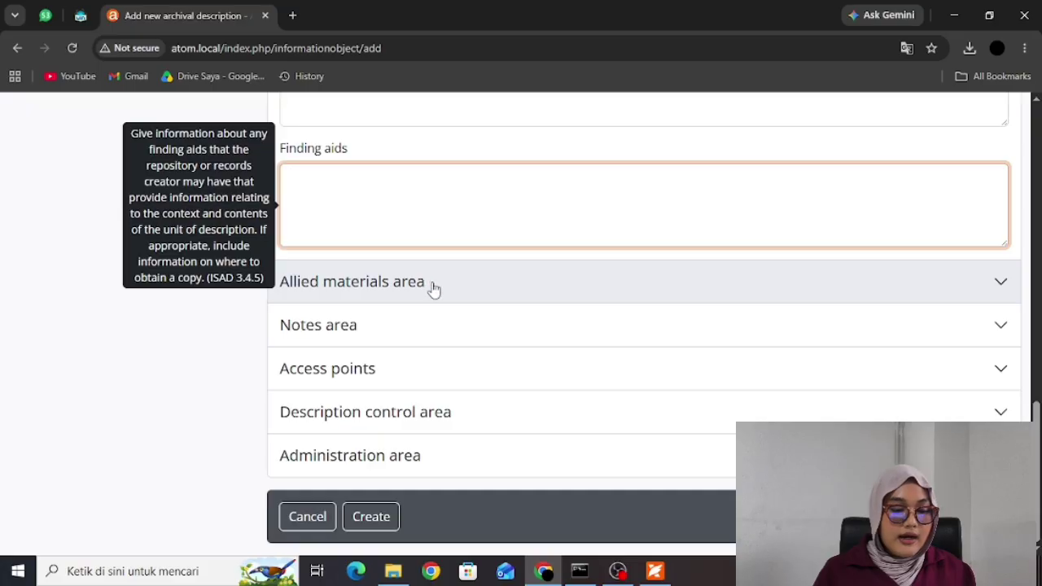
pyautogui.scroll(6, 431, 289)
pyautogui.scroll(7, 432, 288)
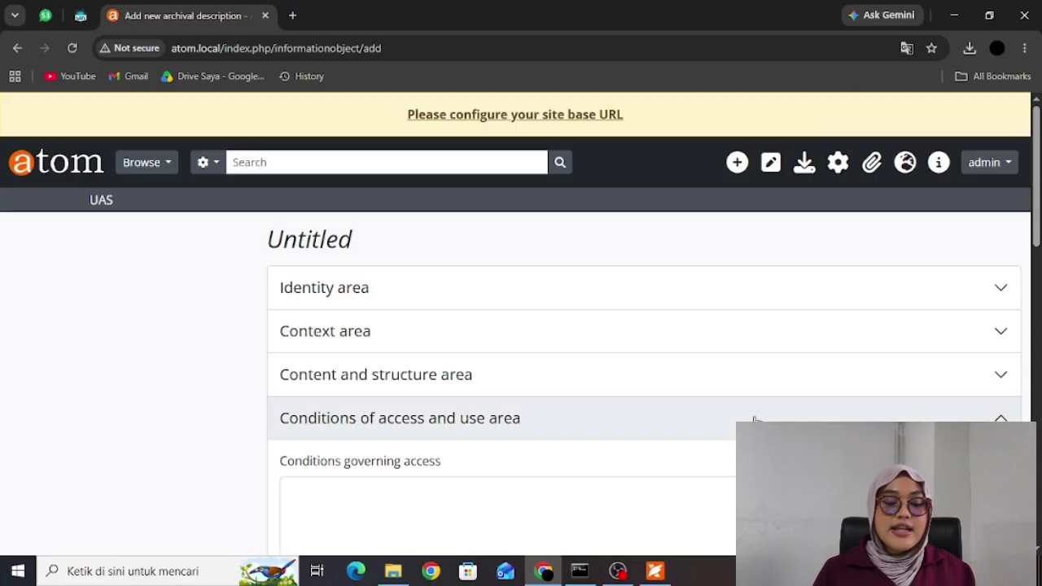
pyautogui.click(762, 418)
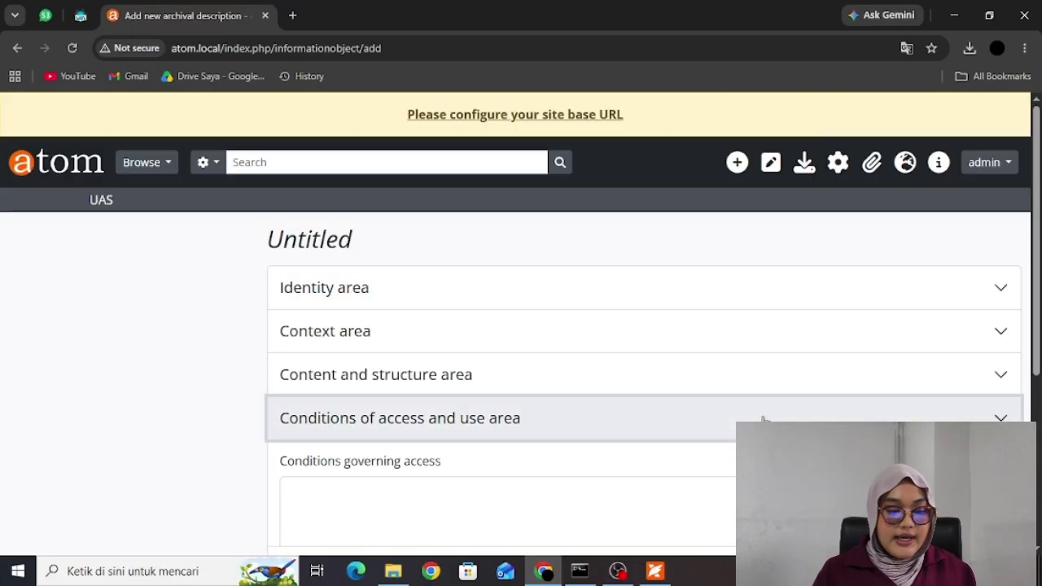
# - Expand the Allied materials area and read the guidance for location of originals, location of copies, and related units of description
pyautogui.click(647, 474)
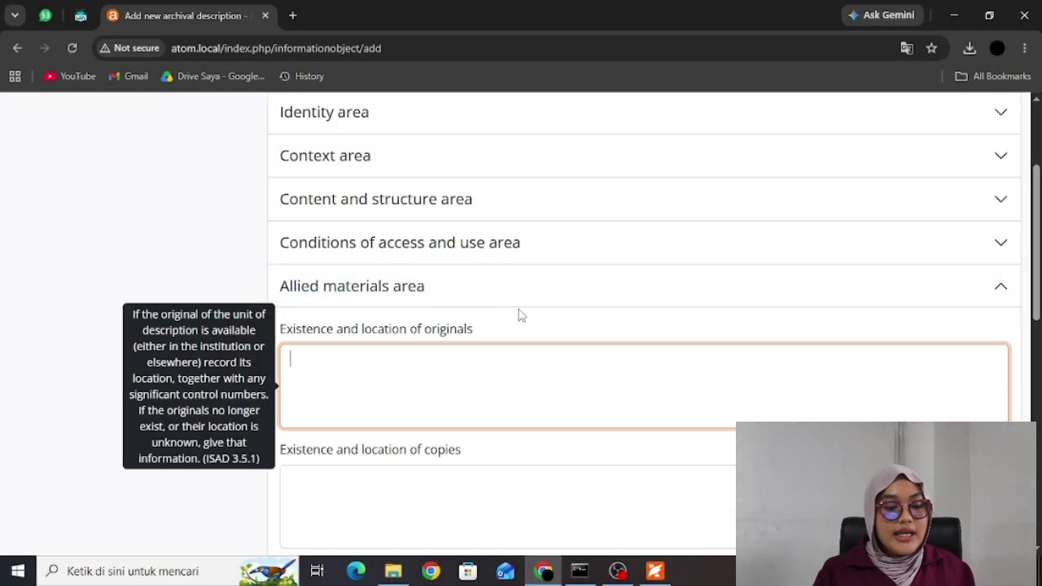
pyautogui.scroll(-2, 519, 315)
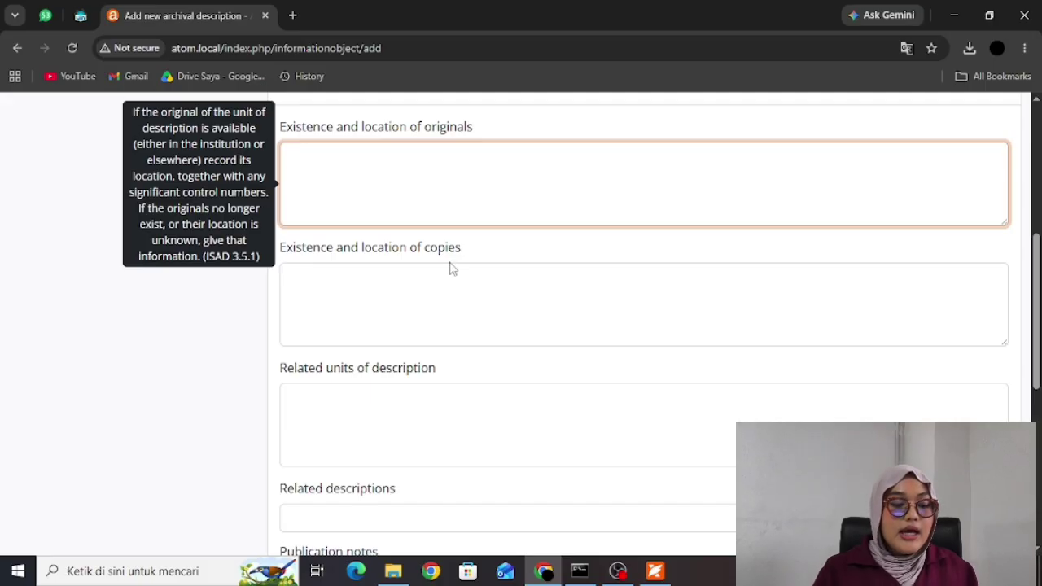
pyautogui.click(425, 281)
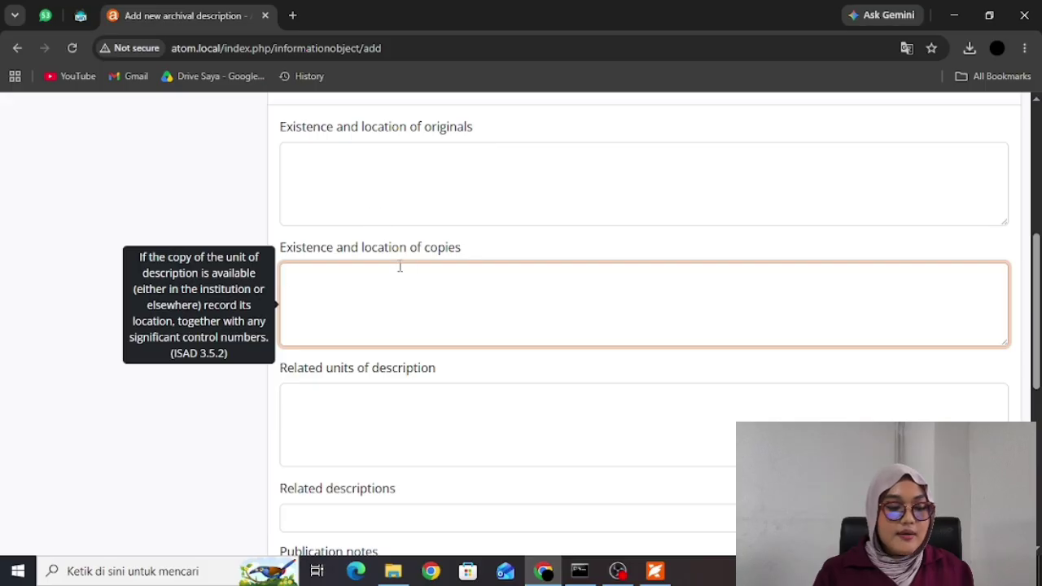
pyautogui.click(402, 194)
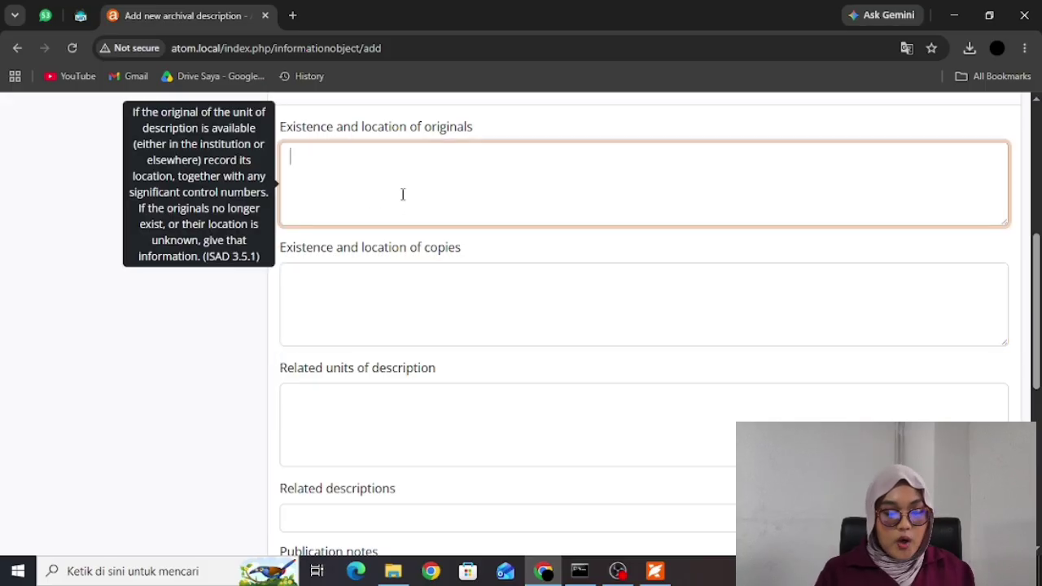
pyautogui.click(392, 268)
pyautogui.scroll(-3, 393, 268)
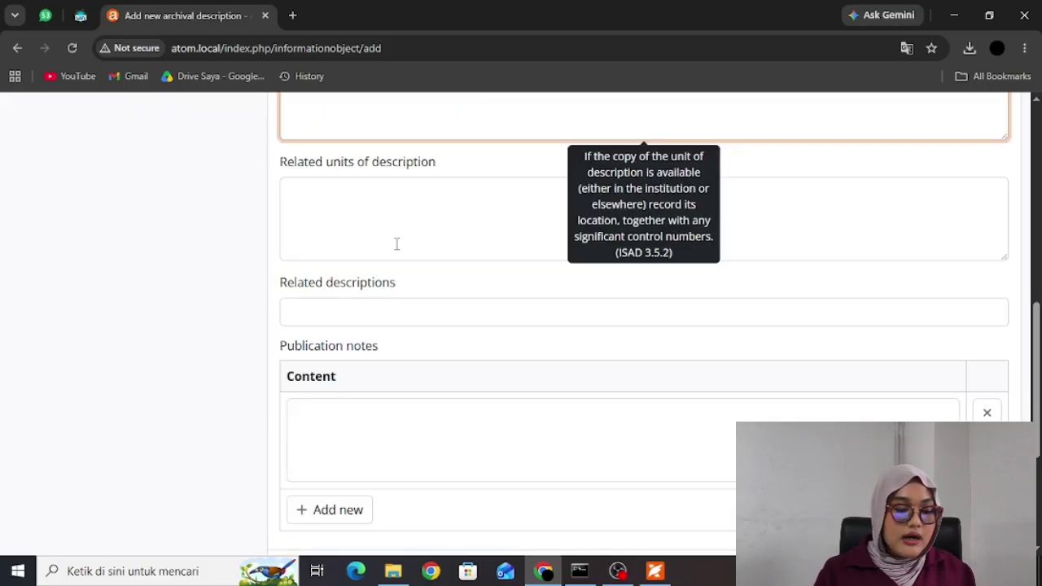
pyautogui.scroll(4, 397, 245)
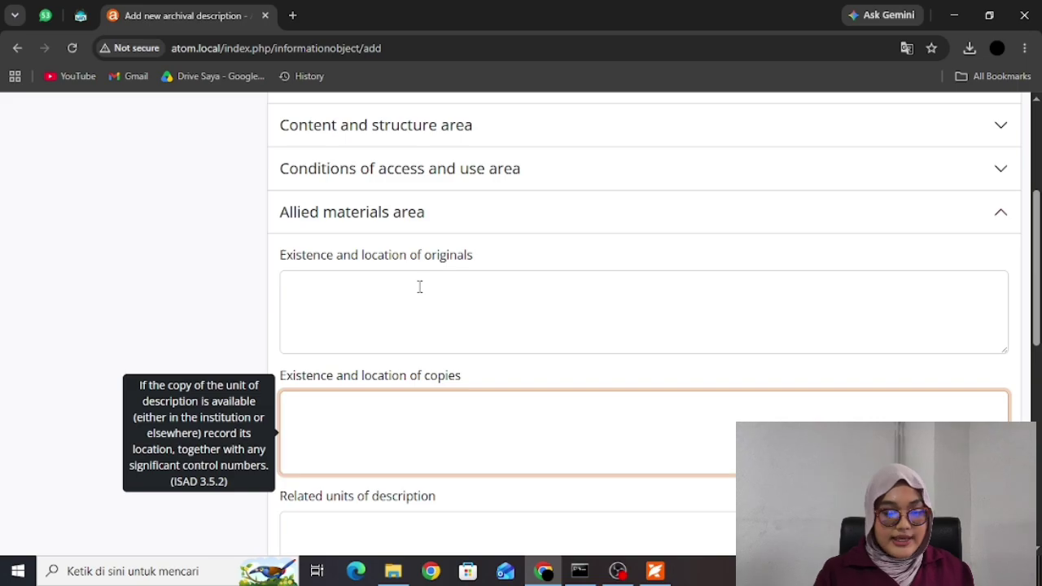
pyautogui.scroll(-2, 420, 287)
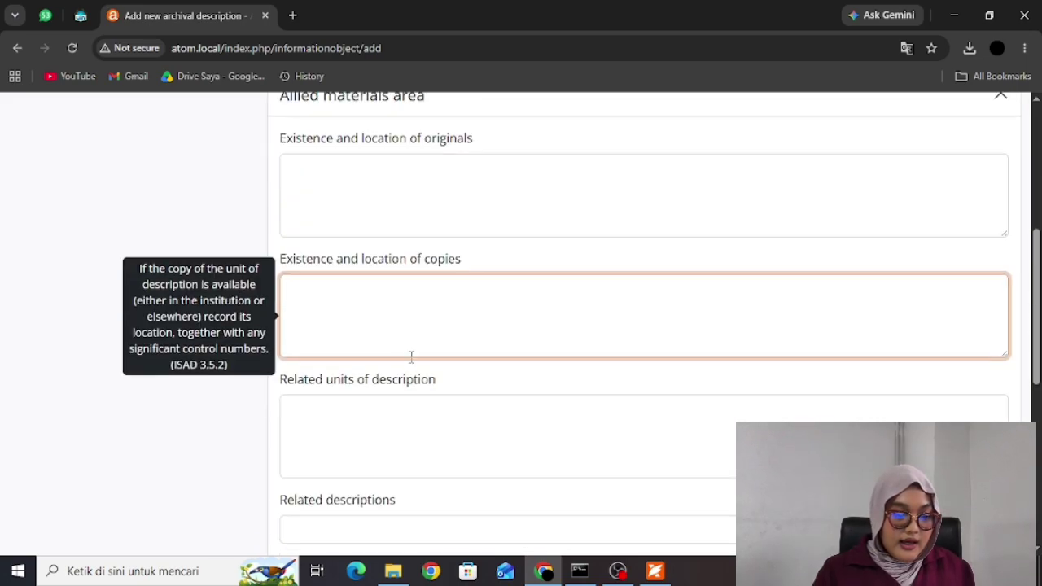
pyautogui.click(401, 430)
pyautogui.scroll(-2, 400, 430)
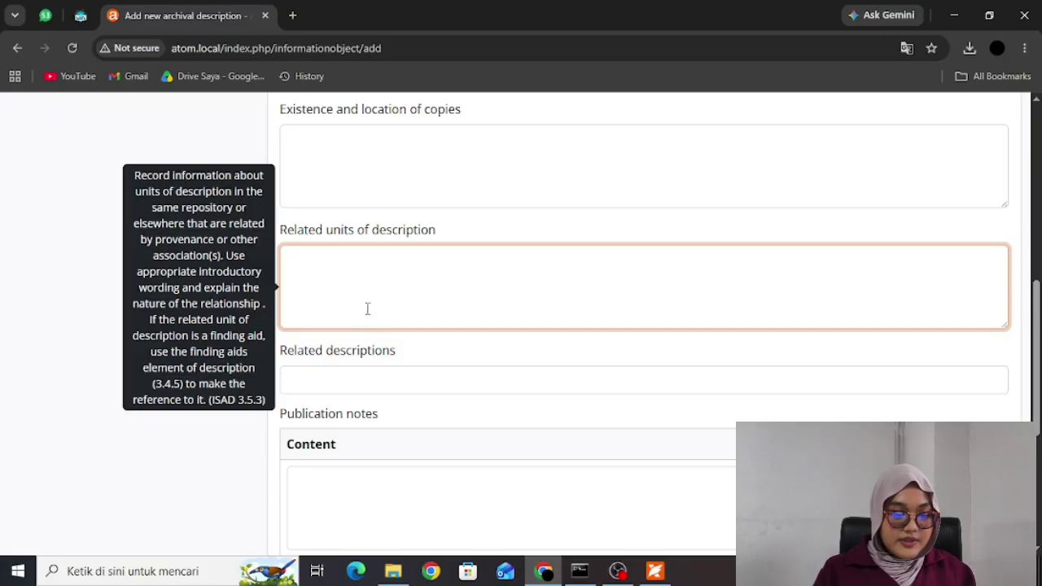
pyautogui.scroll(-2, 366, 309)
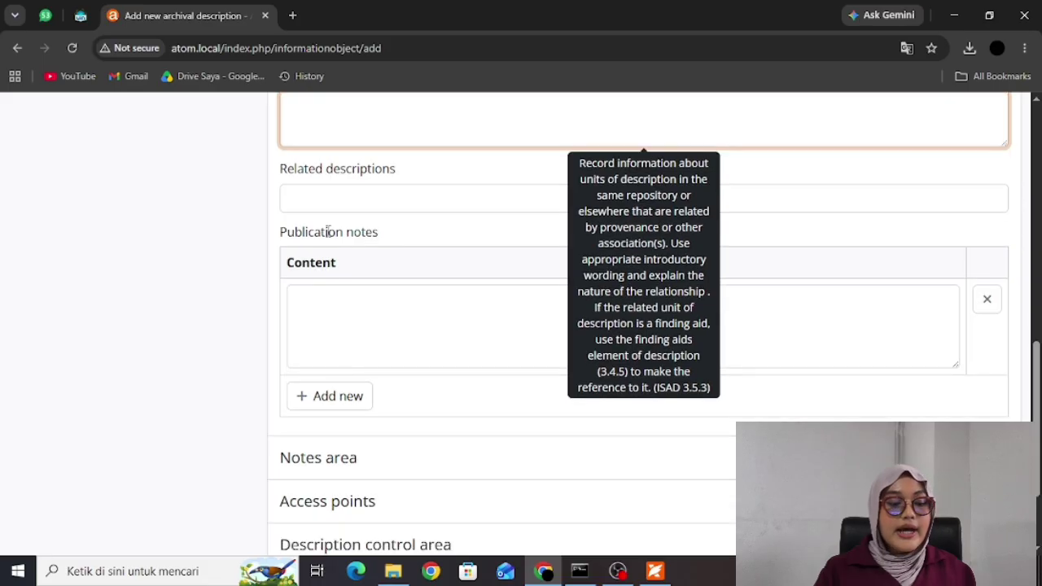
# - Read the guidance for related descriptions, look over the Allied materials fields, and collapse that area
pyautogui.click(342, 221)
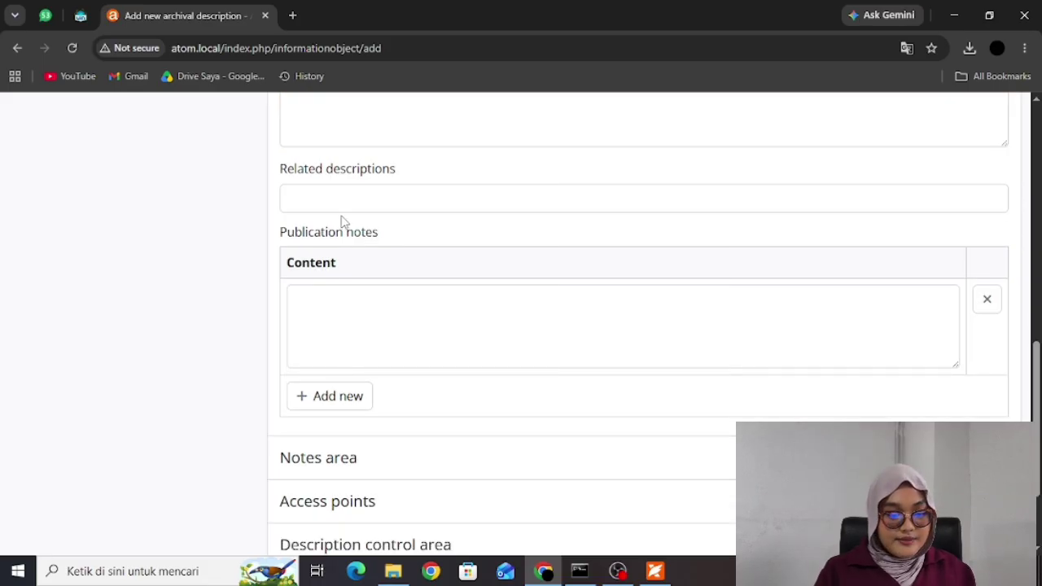
pyautogui.click(443, 193)
pyautogui.scroll(2, 443, 193)
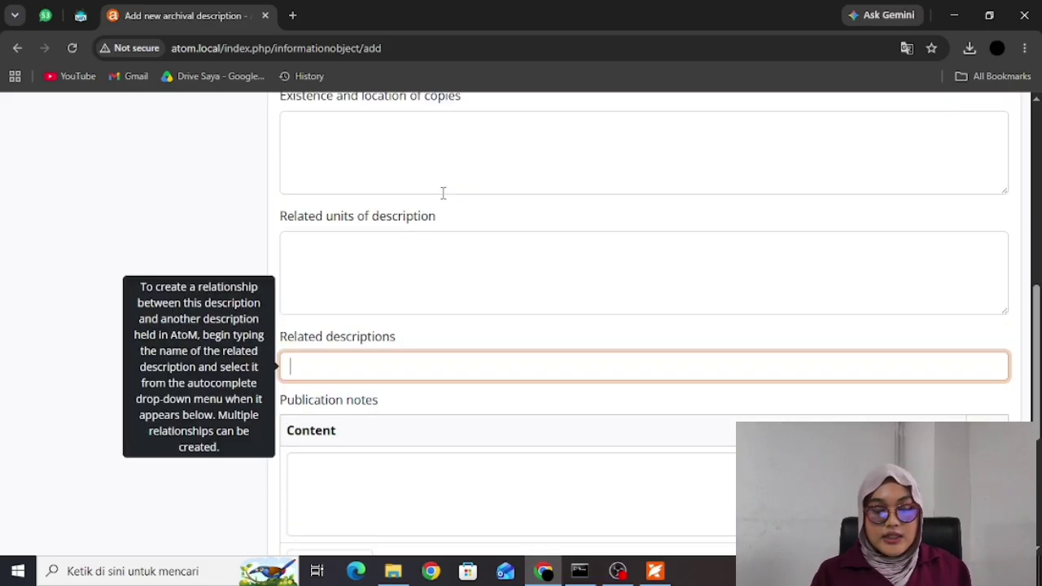
pyautogui.scroll(-2, 442, 193)
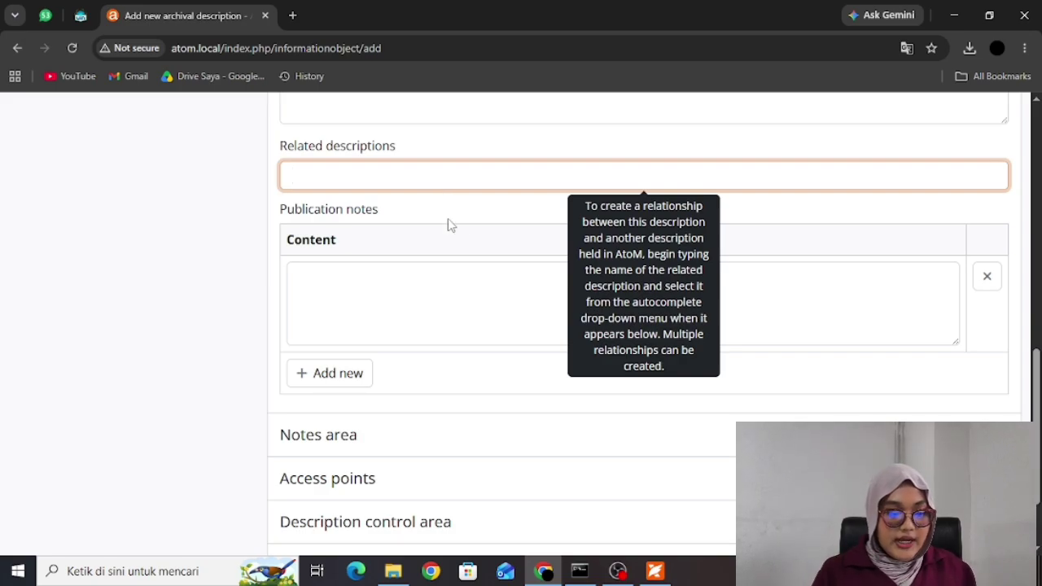
pyautogui.scroll(6, 454, 225)
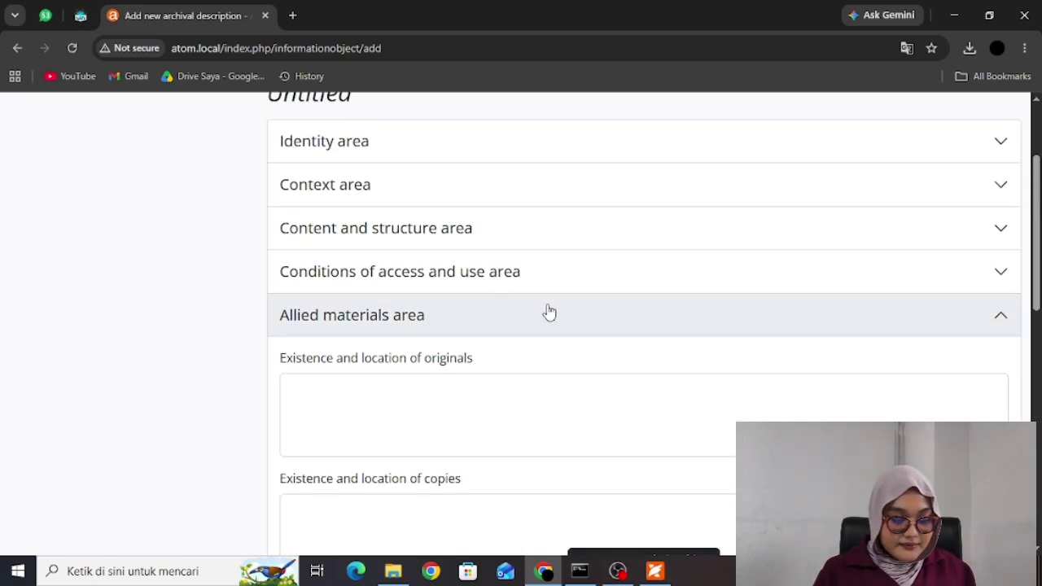
pyautogui.scroll(-2, 548, 307)
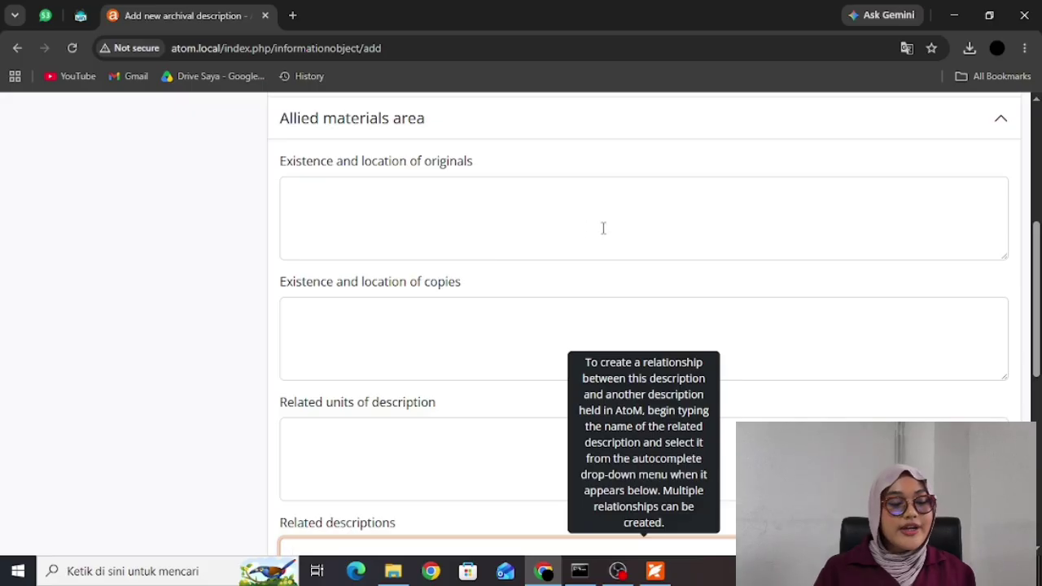
pyautogui.scroll(2, 603, 228)
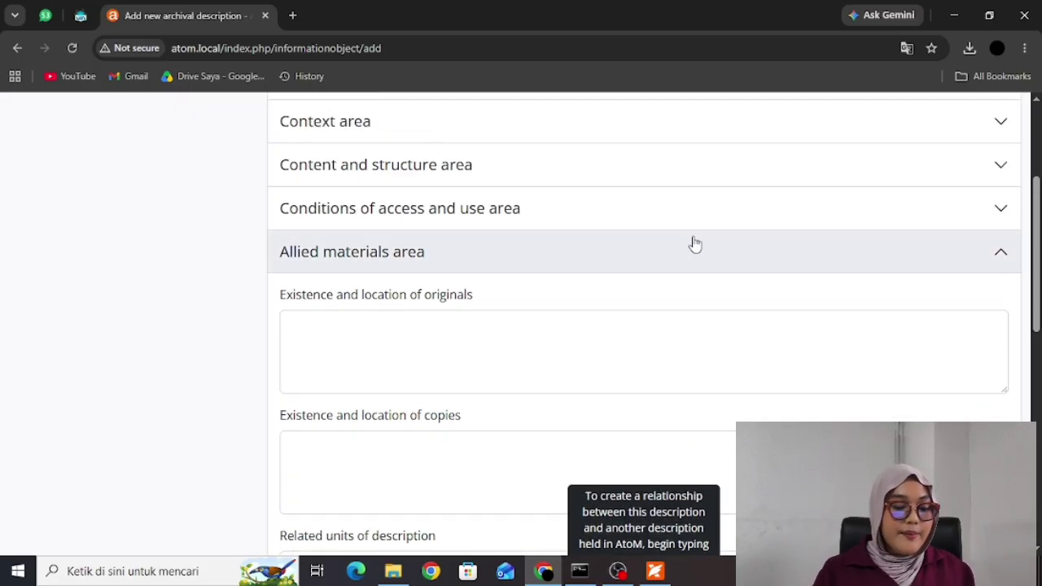
pyautogui.scroll(-4, 656, 258)
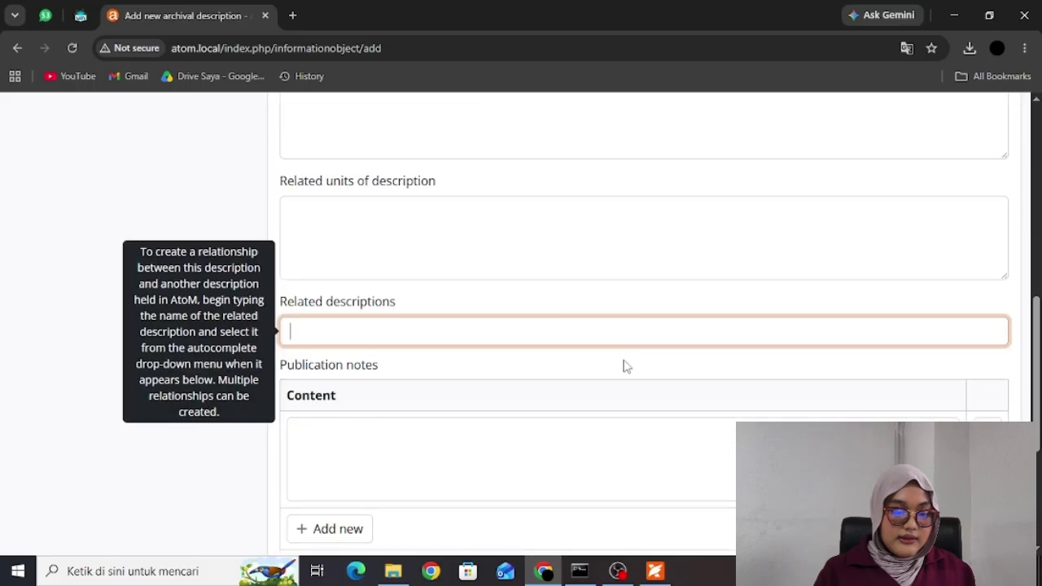
pyautogui.scroll(5, 485, 243)
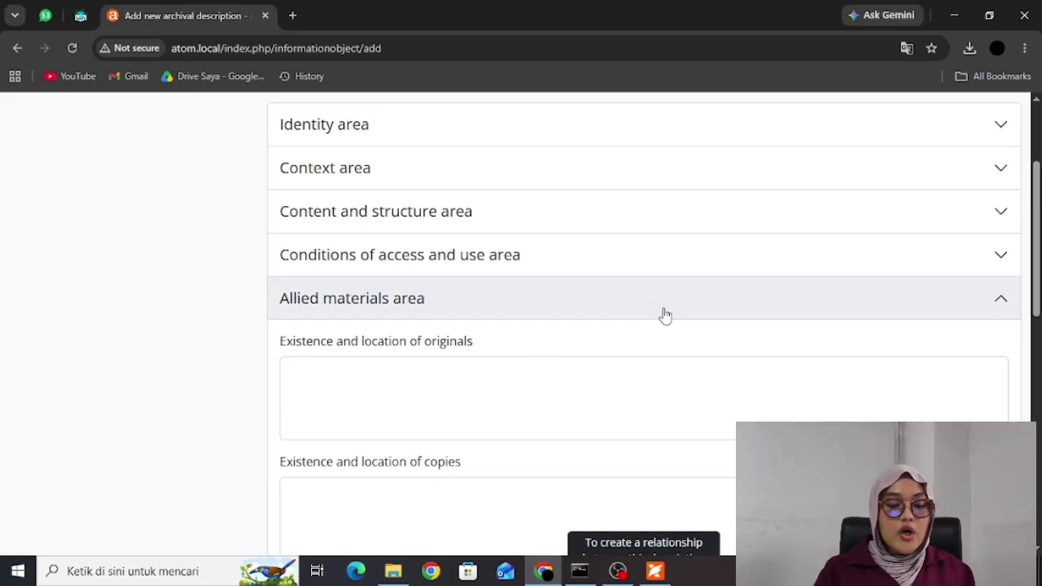
pyautogui.click(811, 310)
# - Expand the Notes area, read the guidance for the notes content, and collapse the area
pyautogui.click(615, 342)
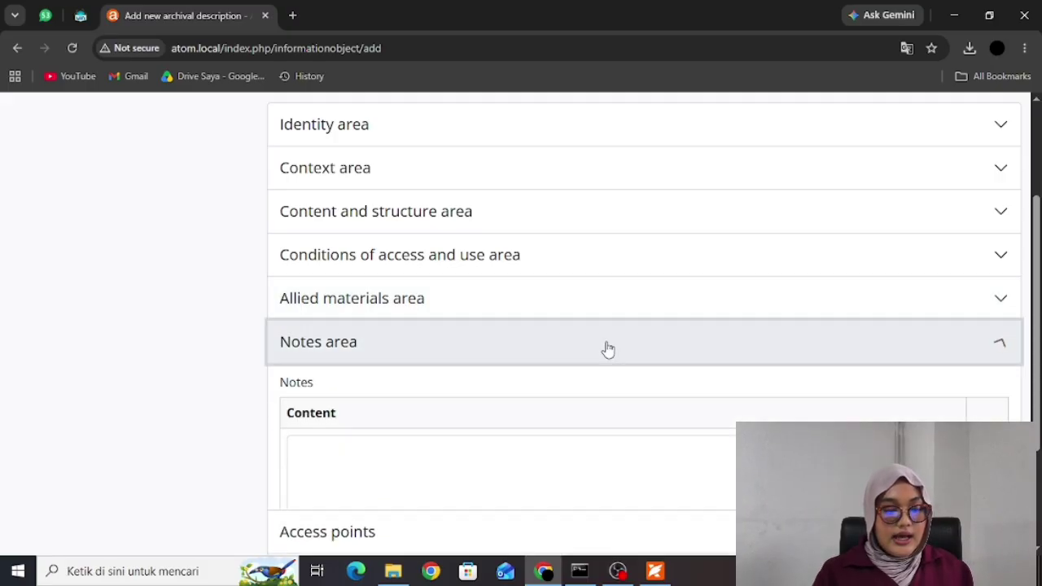
pyautogui.scroll(-3, 608, 349)
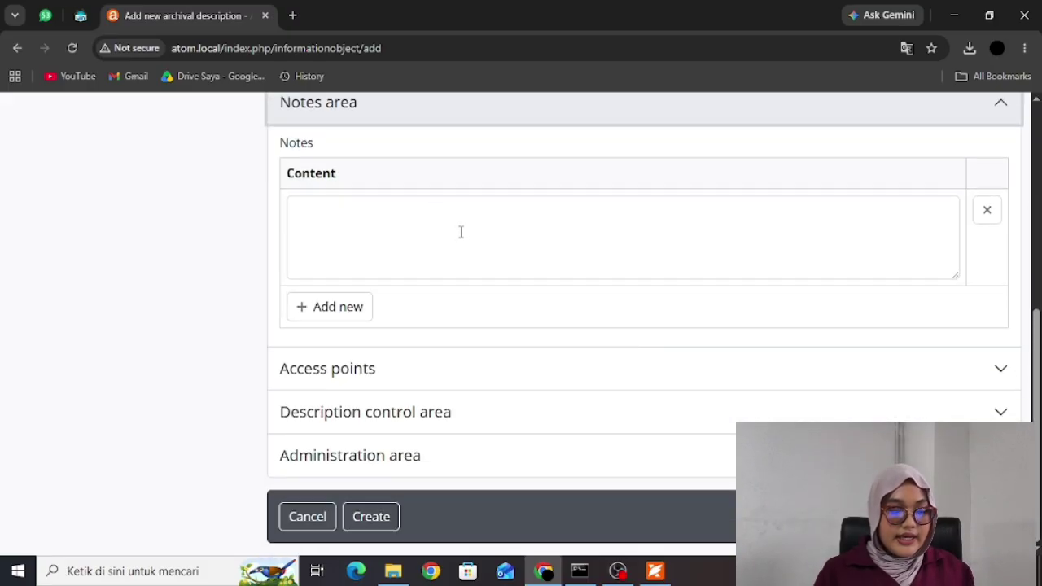
pyautogui.scroll(2, 467, 235)
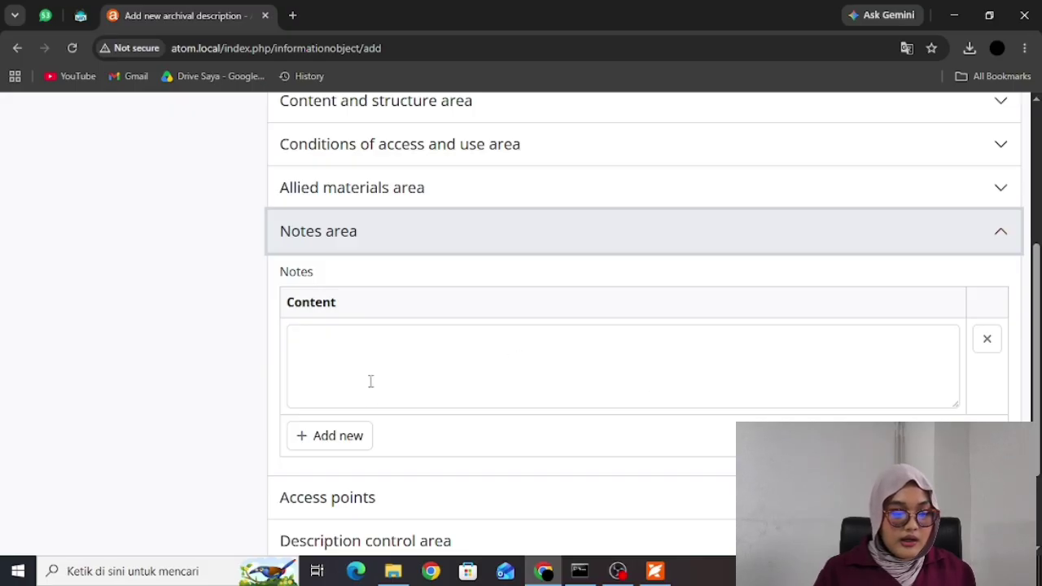
pyautogui.click(424, 356)
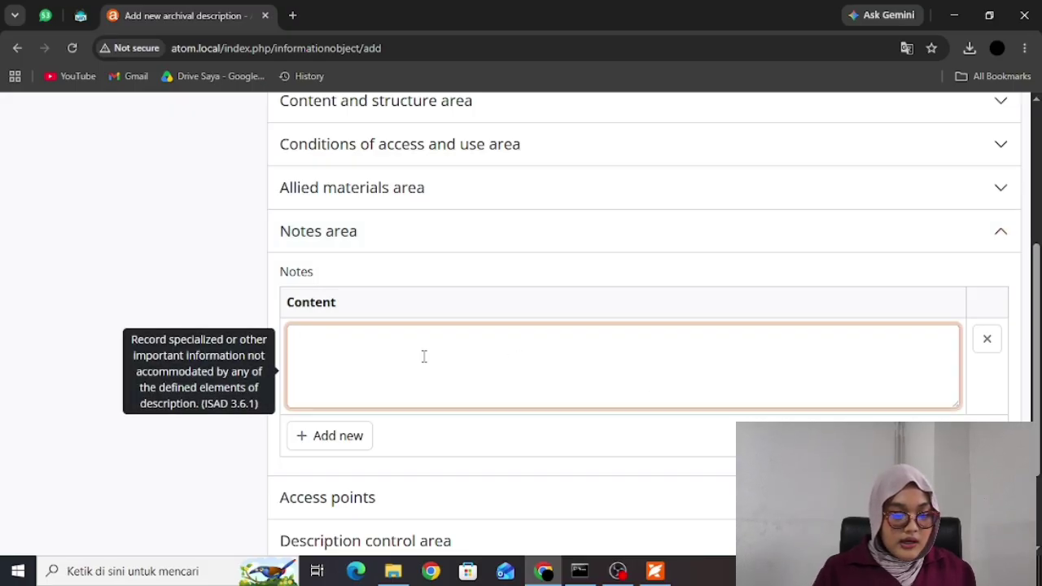
pyautogui.scroll(2, 424, 355)
pyautogui.scroll(-3, 256, 420)
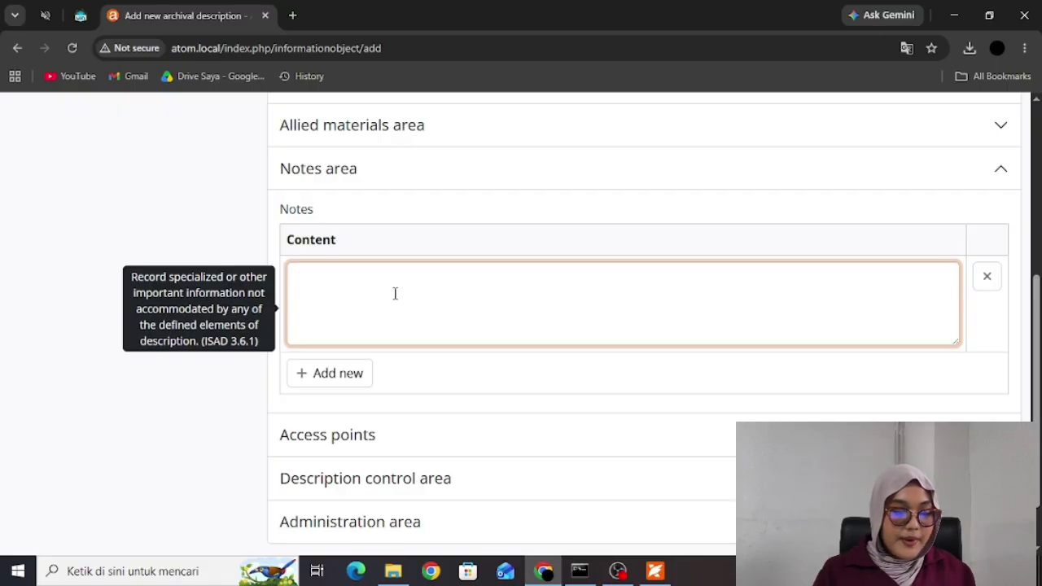
pyautogui.click(242, 368)
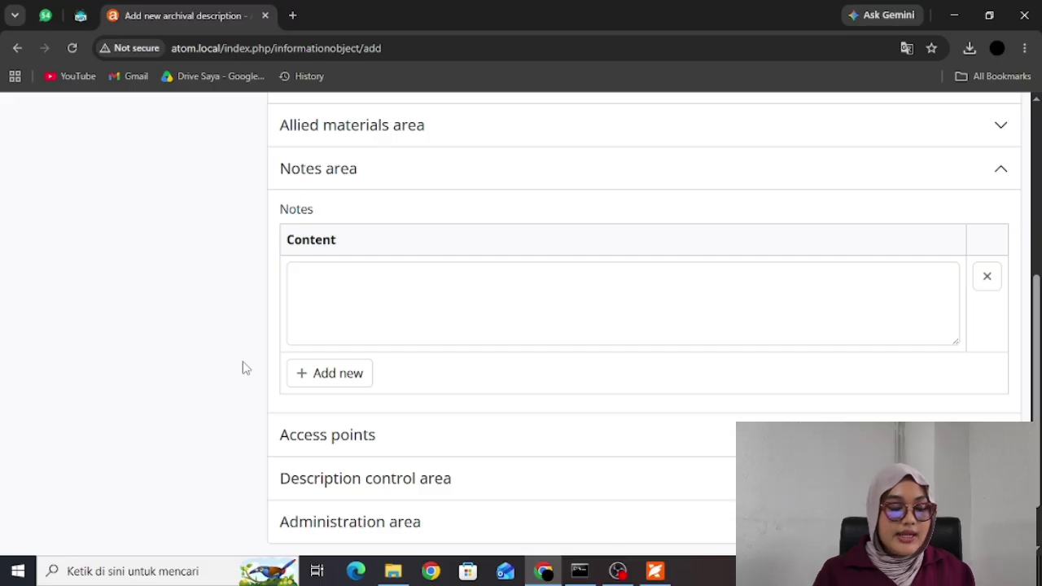
pyautogui.click(627, 193)
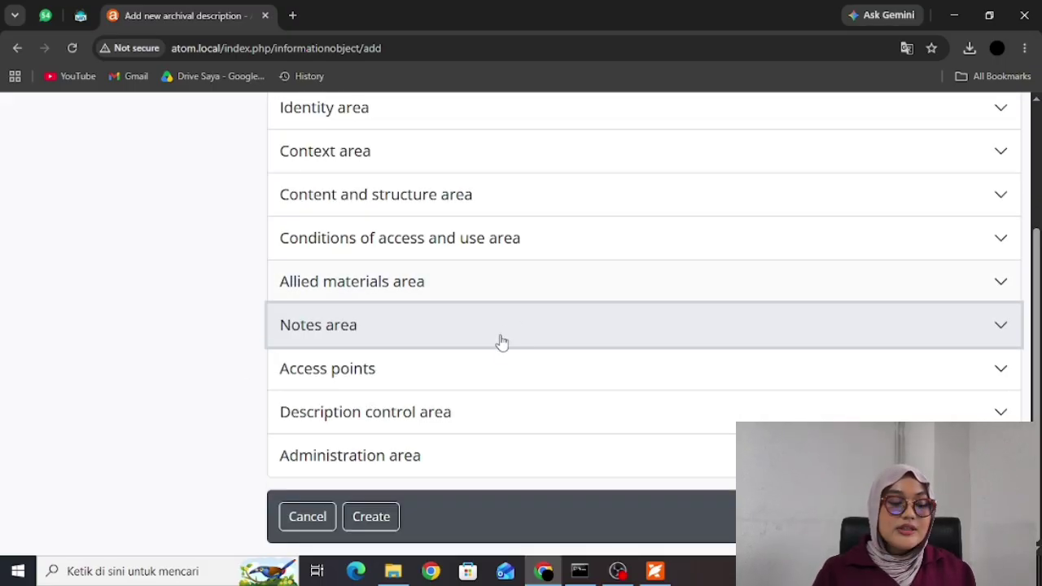
# - Expand the Access points area and examine its fields and the suggestions offered for subject access points
pyautogui.click(487, 367)
pyautogui.scroll(-3, 486, 368)
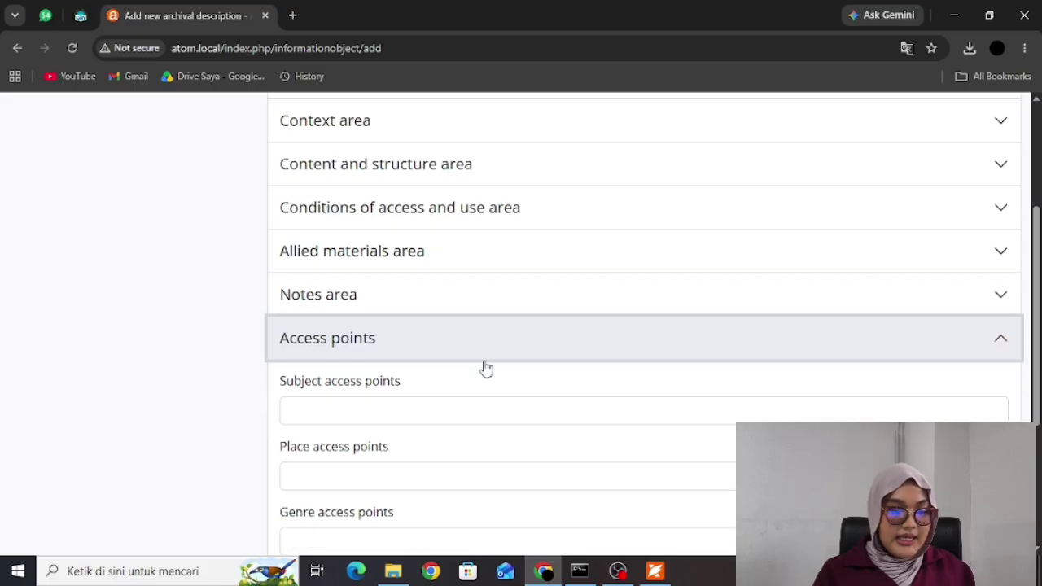
pyautogui.scroll(1, 486, 368)
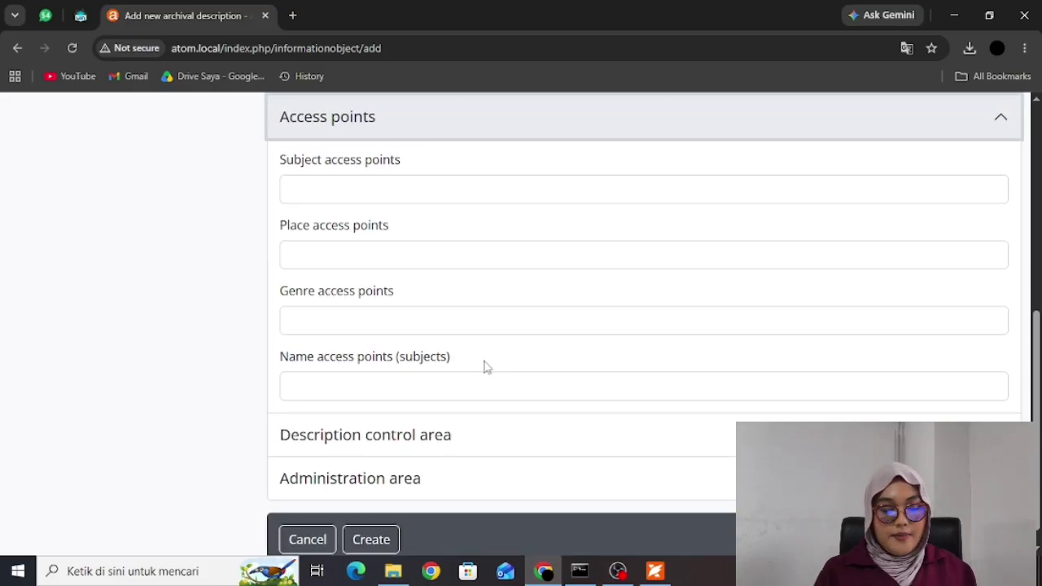
pyautogui.scroll(-1, 486, 368)
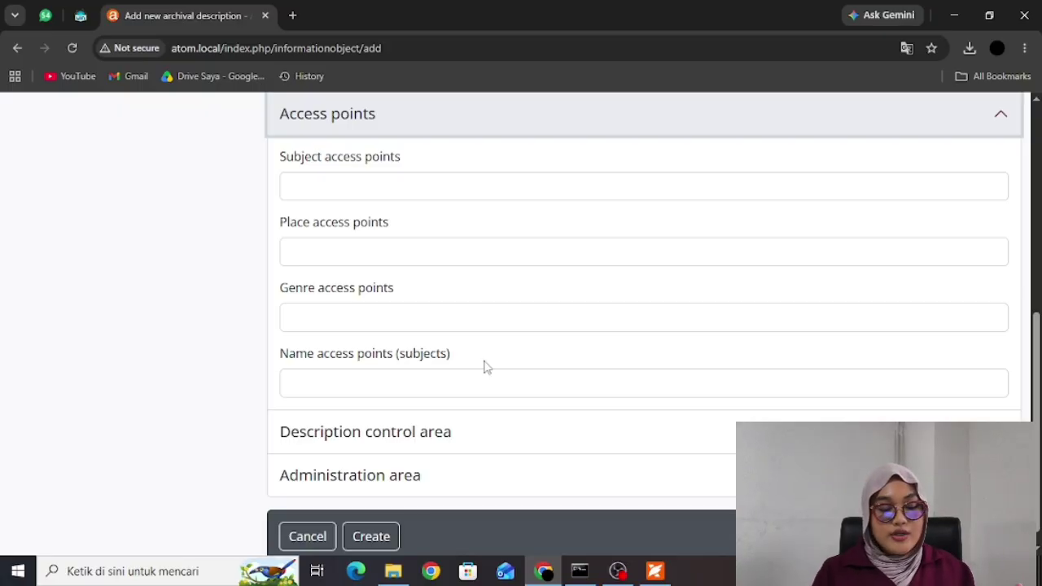
pyautogui.scroll(1, 486, 367)
pyautogui.scroll(-1, 486, 368)
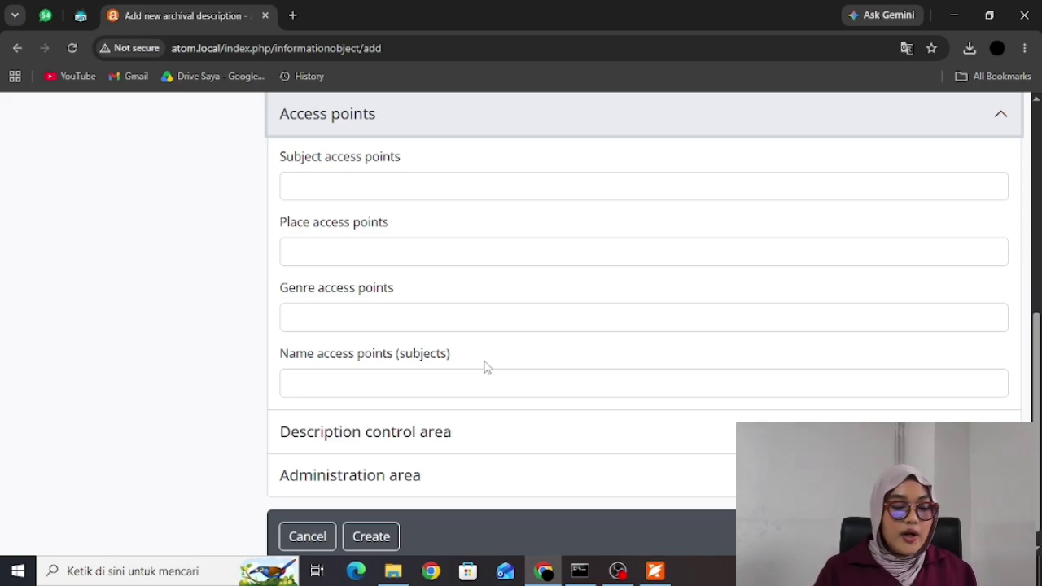
pyautogui.click(370, 190)
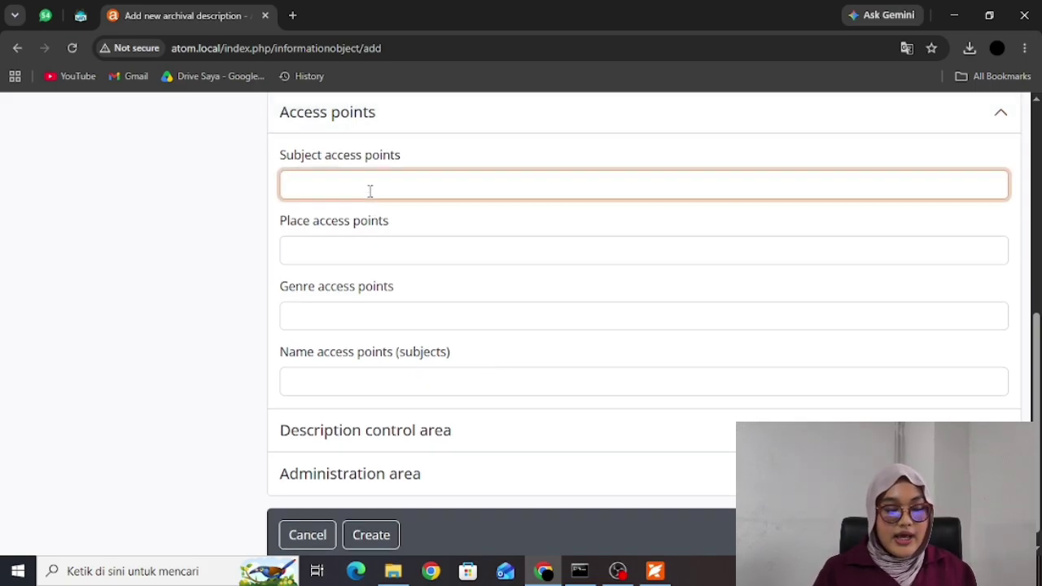
pyautogui.click(208, 220)
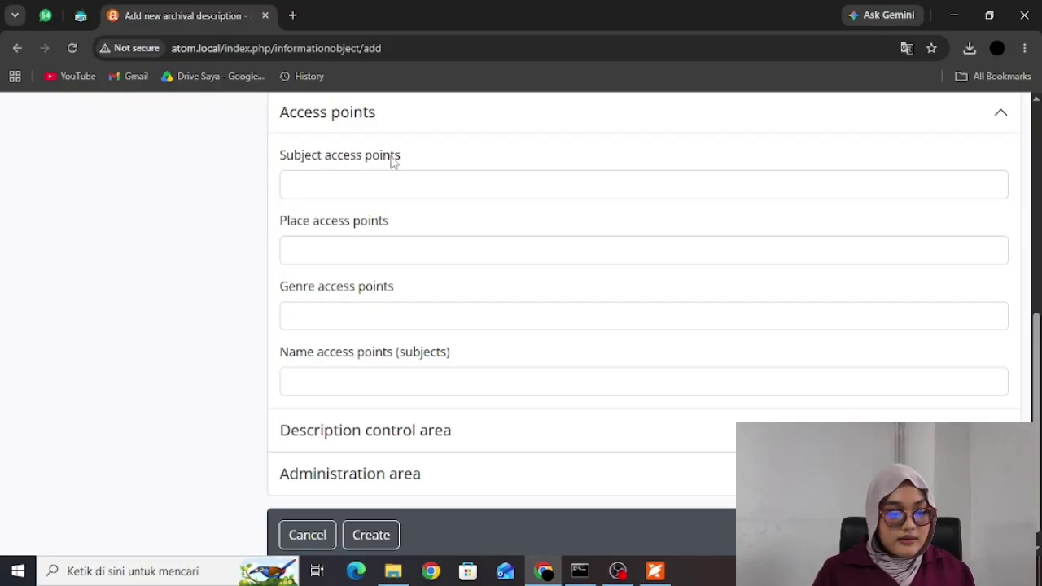
pyautogui.click(315, 192)
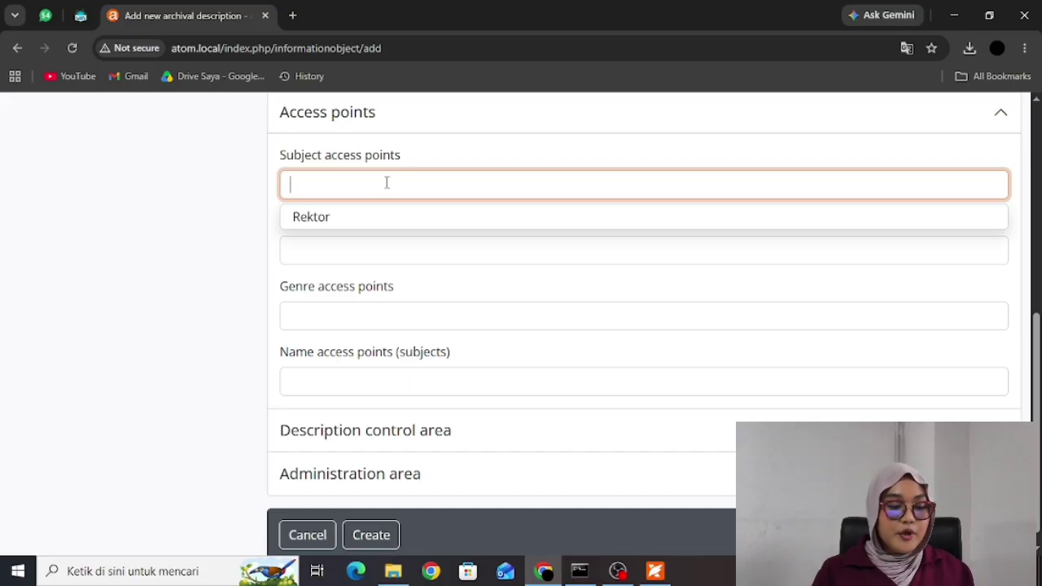
pyautogui.click(415, 285)
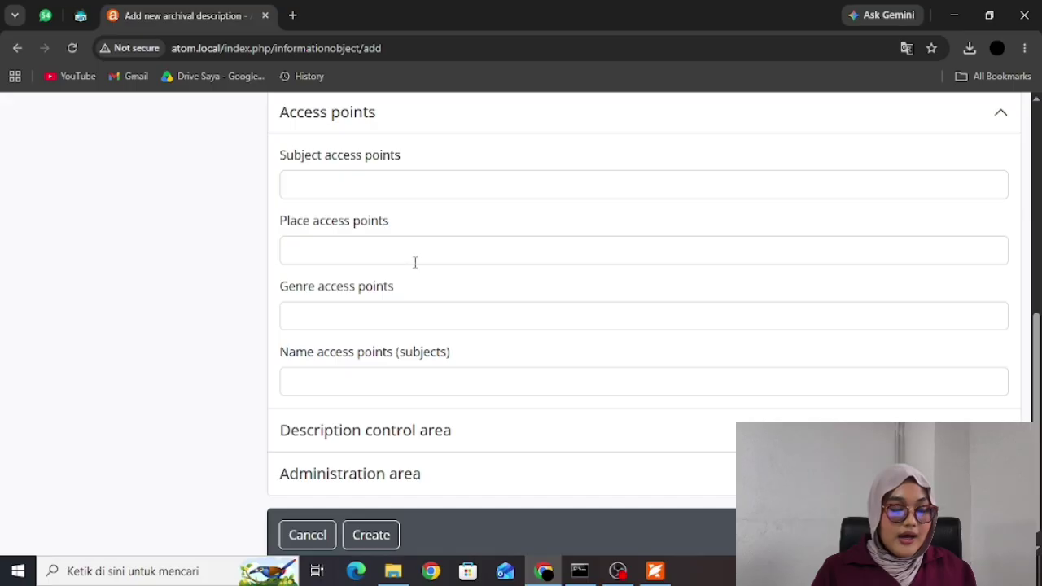
# - Check the suggestions offered for place, genre and name access points
pyautogui.click(417, 259)
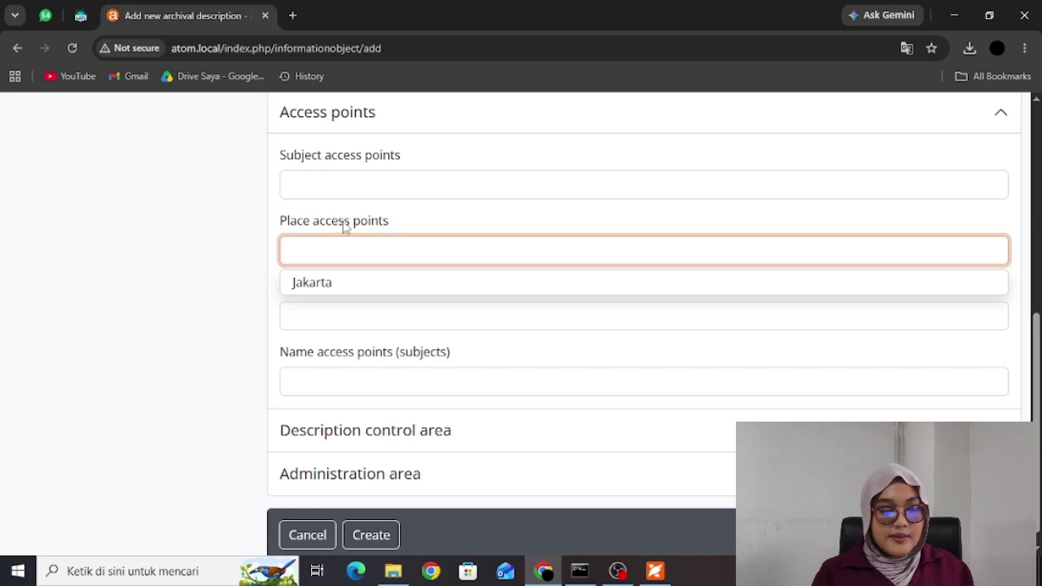
pyautogui.click(395, 227)
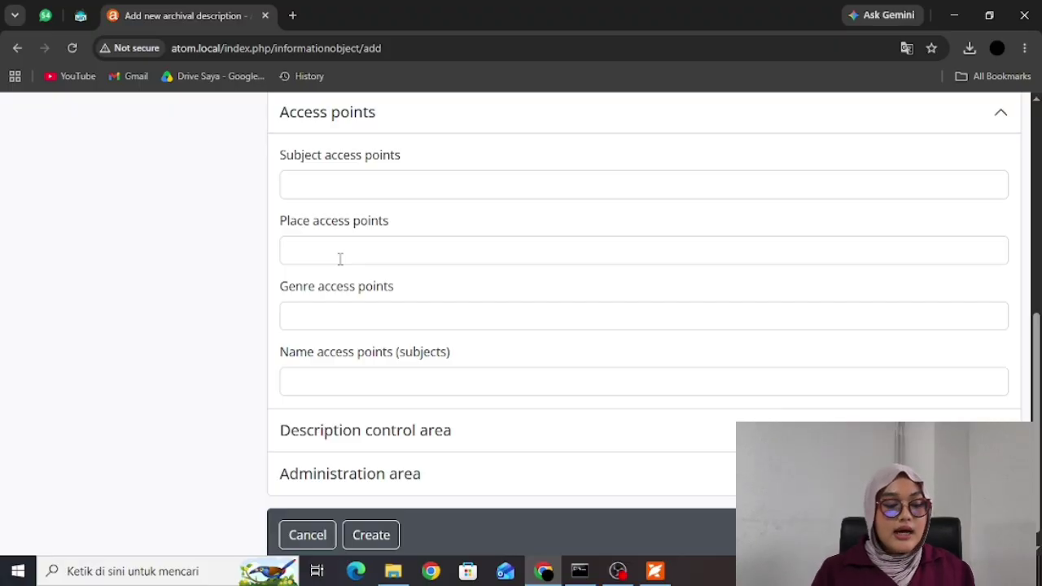
pyautogui.click(363, 310)
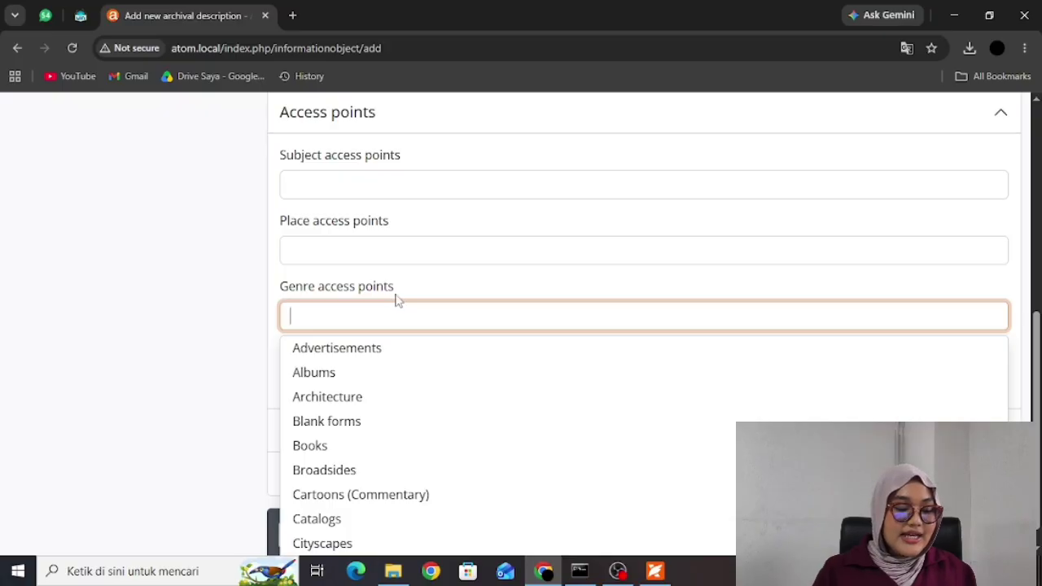
pyautogui.scroll(-1, 373, 393)
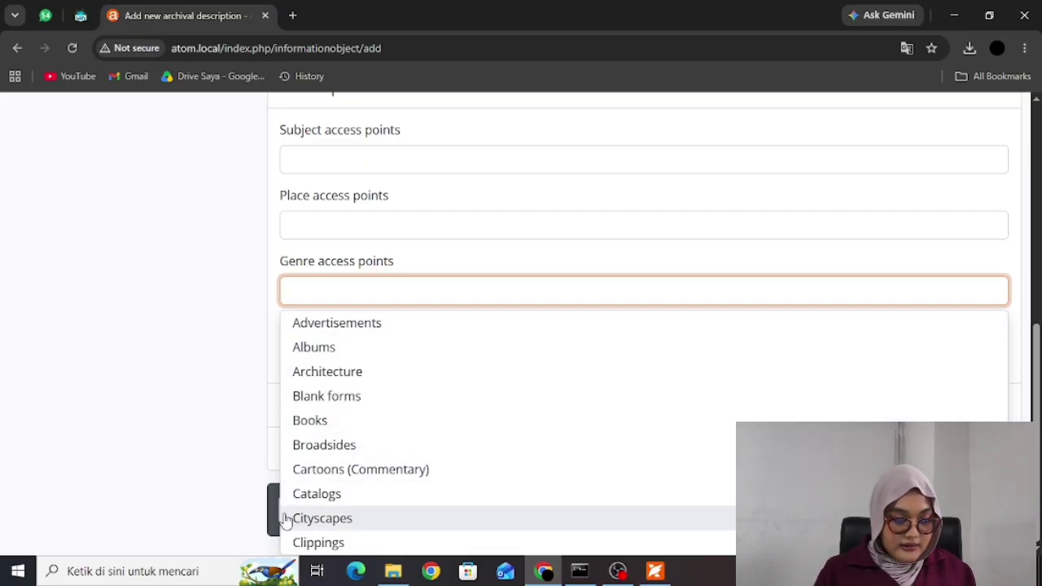
pyautogui.click(218, 463)
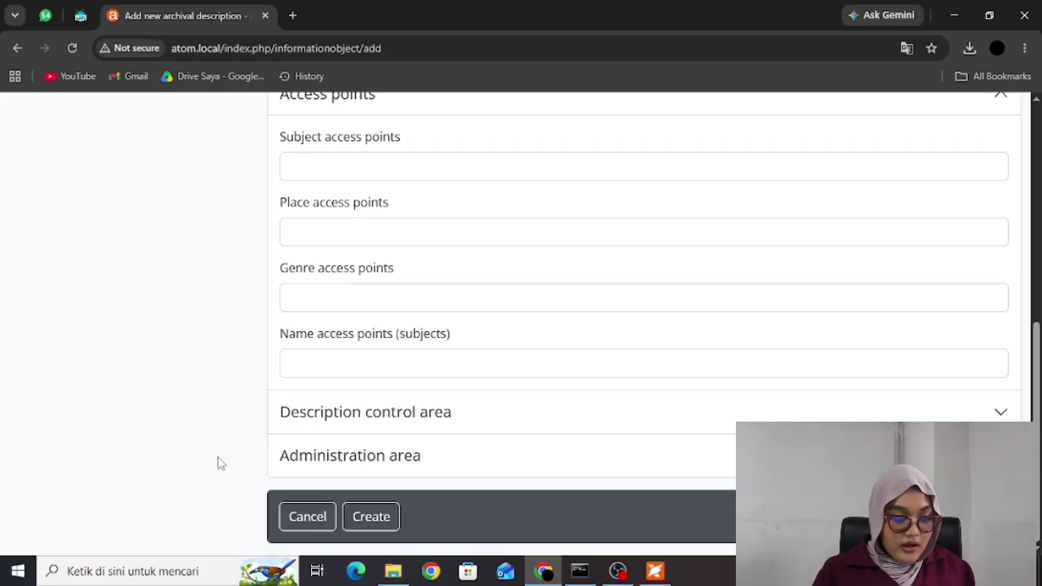
pyautogui.scroll(1, 346, 349)
pyautogui.click(388, 422)
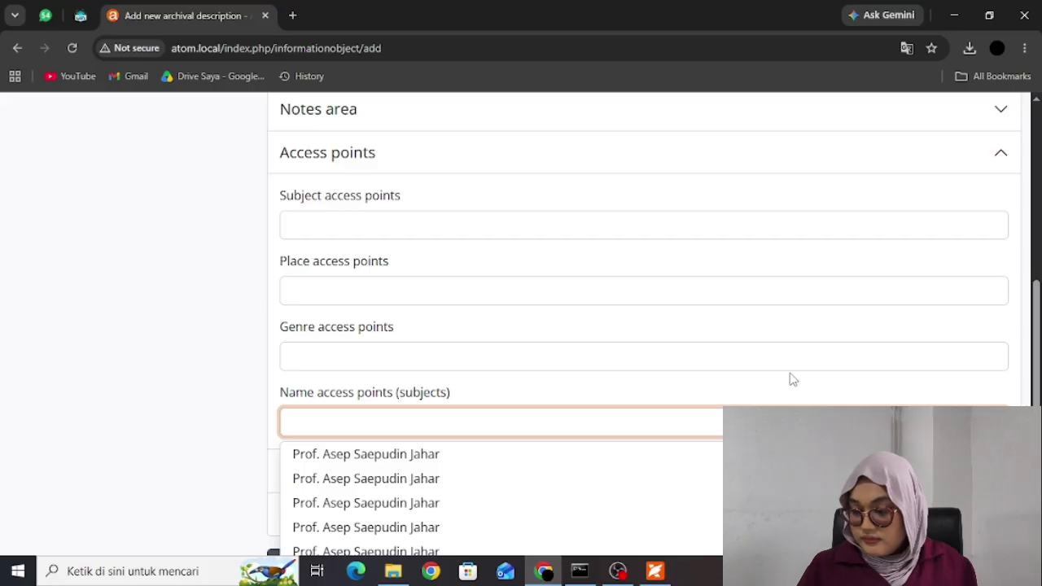
# - Add Naskah Akademik as a genre access point
pyautogui.hotkey('alt', 'Tab')
pyautogui.scroll(3, 672, 459)
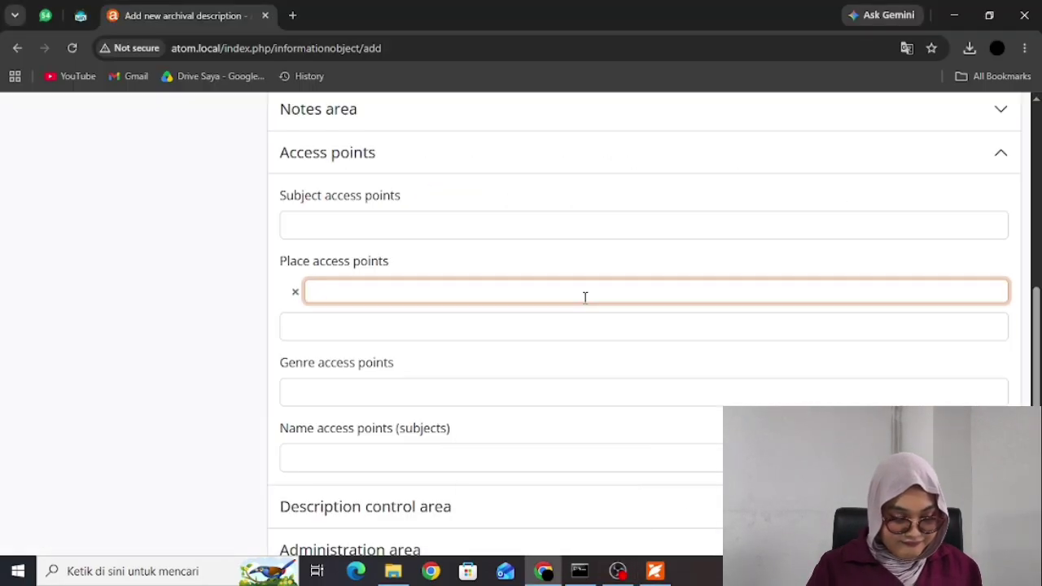
pyautogui.click(383, 370)
pyautogui.write('Naskah Akademik')
# - Add Program Studi PGMI as a name access point and look over the access point entries
pyautogui.click(378, 390)
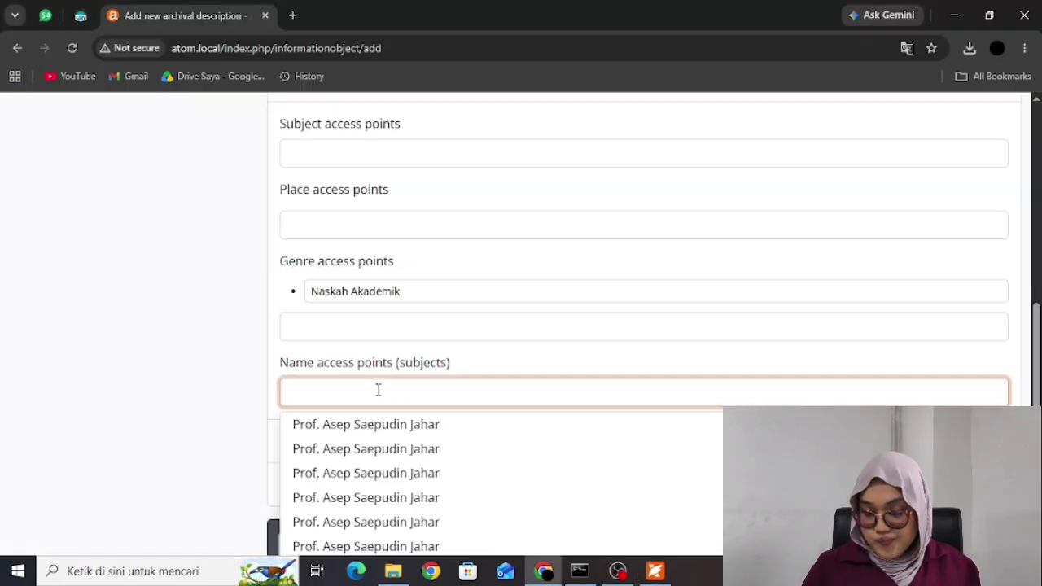
pyautogui.write('Program Studi PGMI')
pyautogui.scroll(1, 331, 228)
pyautogui.click(332, 228)
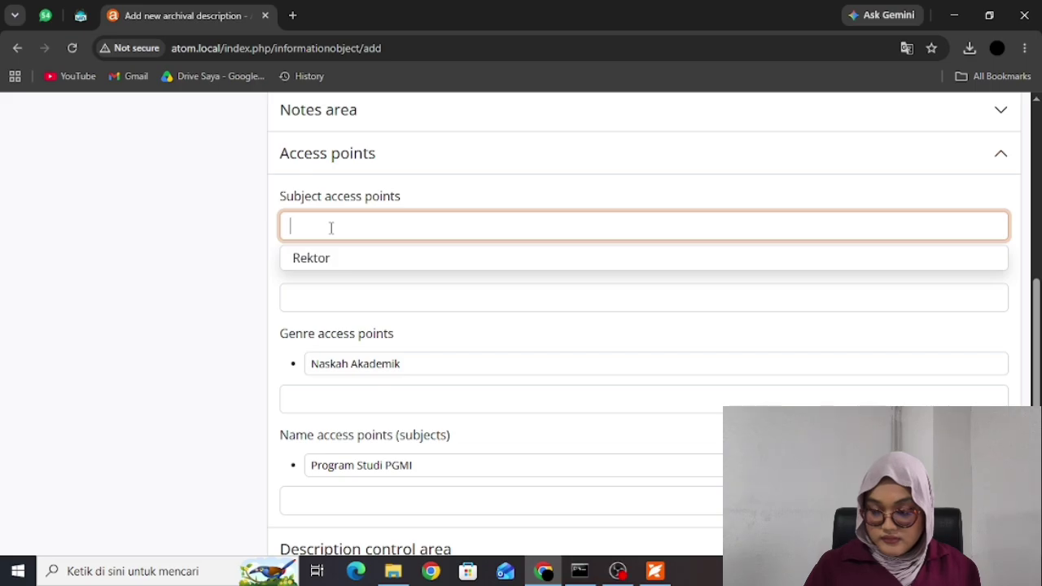
pyautogui.click(342, 320)
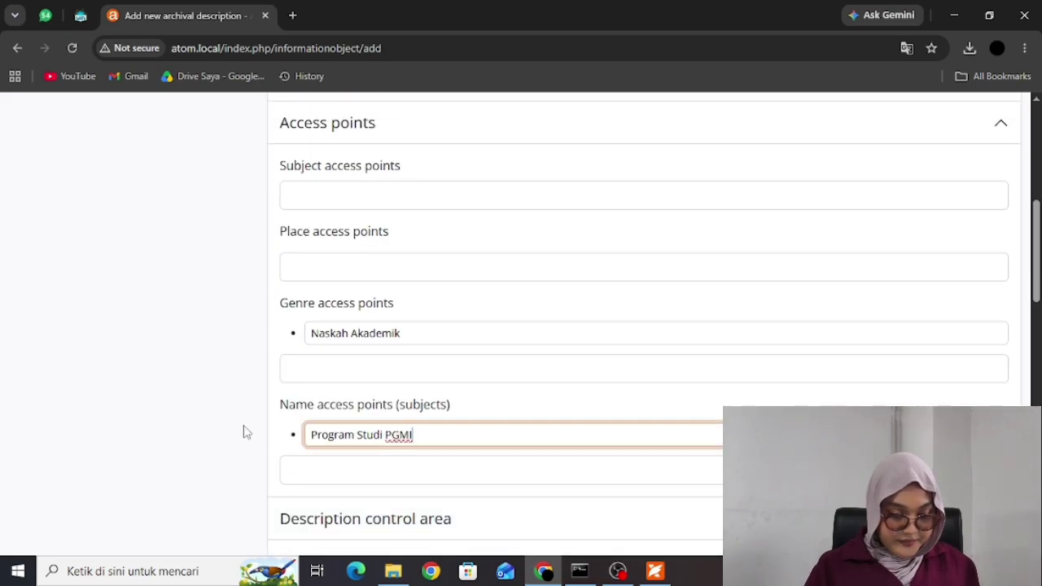
pyautogui.scroll(1, 425, 360)
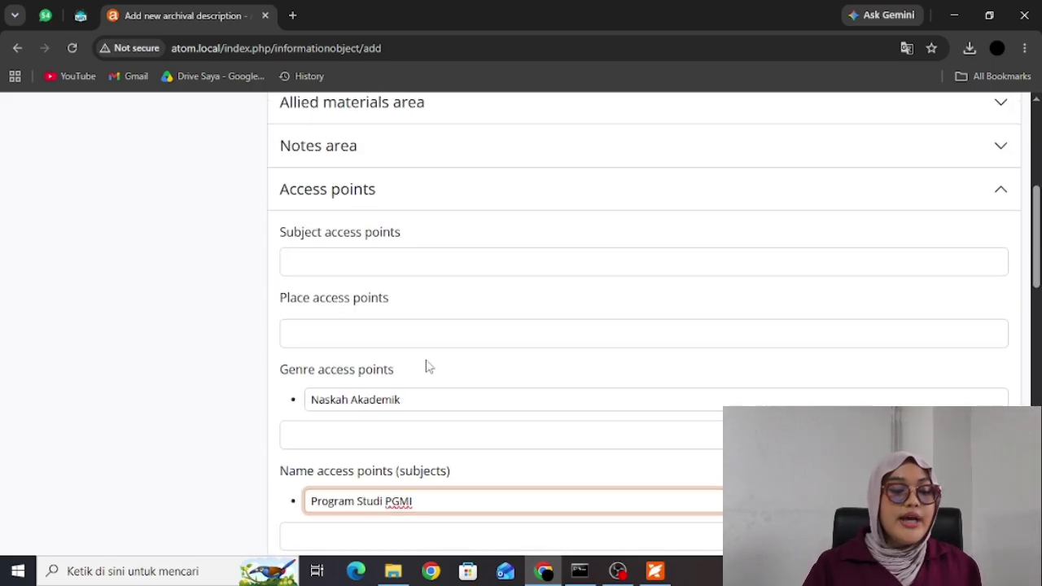
pyautogui.scroll(-2, 426, 365)
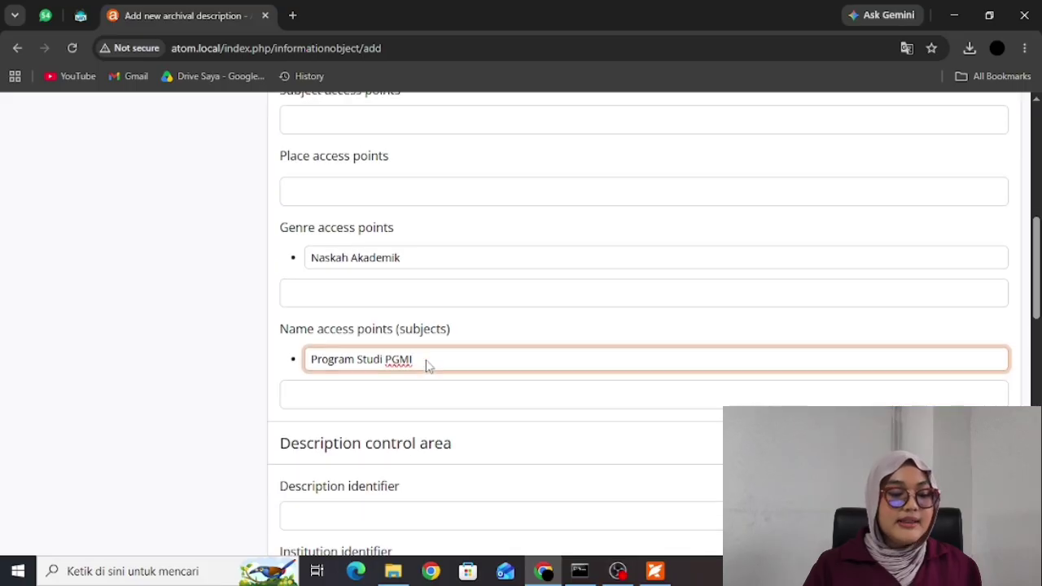
# - Review the genre and name access points against the title page of LPP PGMI (1).pdf in Foxit PDF Reader, and return to the description form
pyautogui.scroll(2, 426, 361)
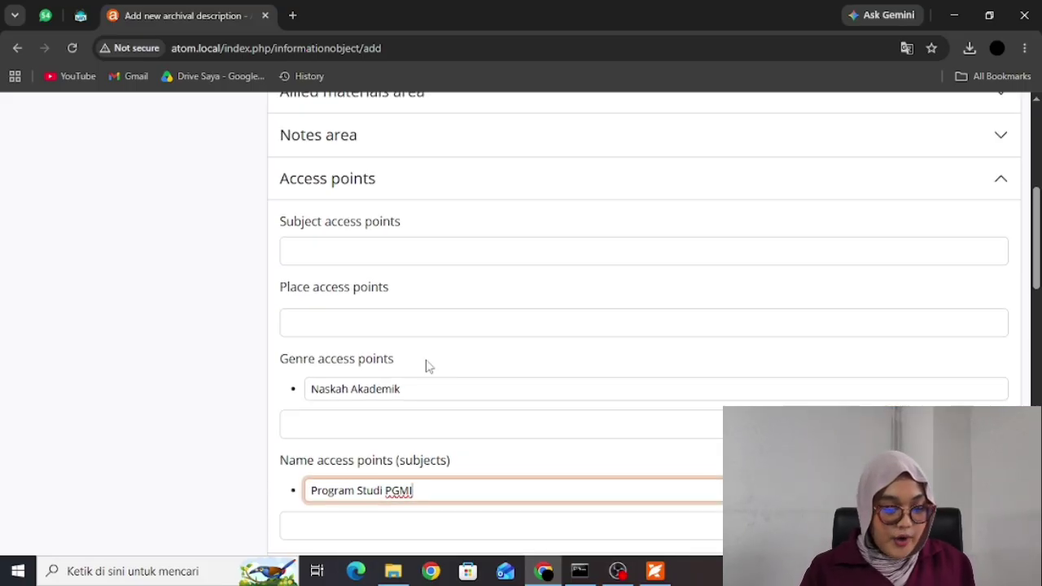
pyautogui.scroll(-1, 426, 366)
pyautogui.scroll(-1, 426, 365)
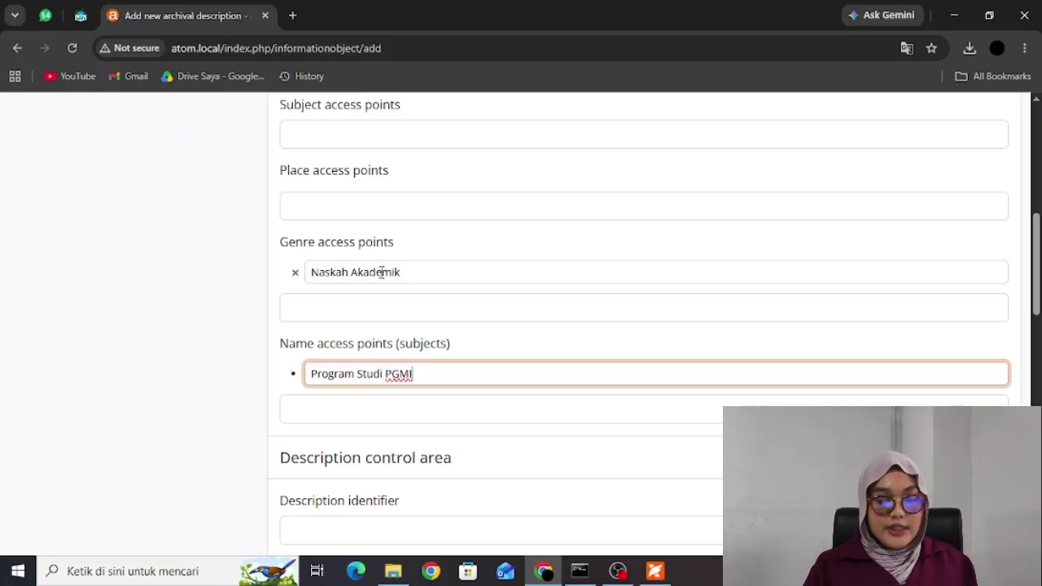
pyautogui.moveTo(655, 571)
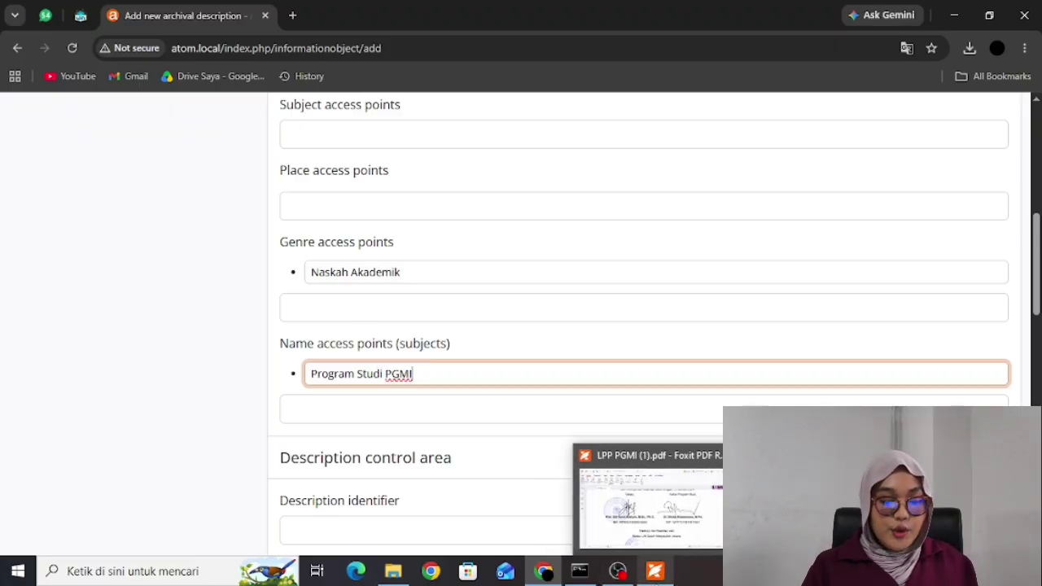
pyautogui.click(667, 521)
pyautogui.scroll(5, 594, 456)
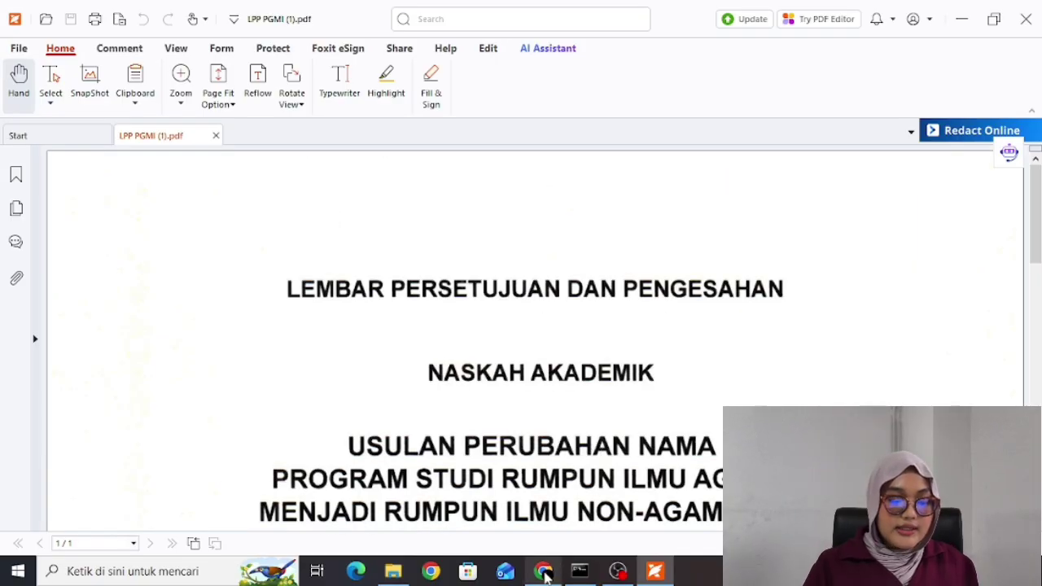
pyautogui.moveTo(546, 570)
pyautogui.click(553, 528)
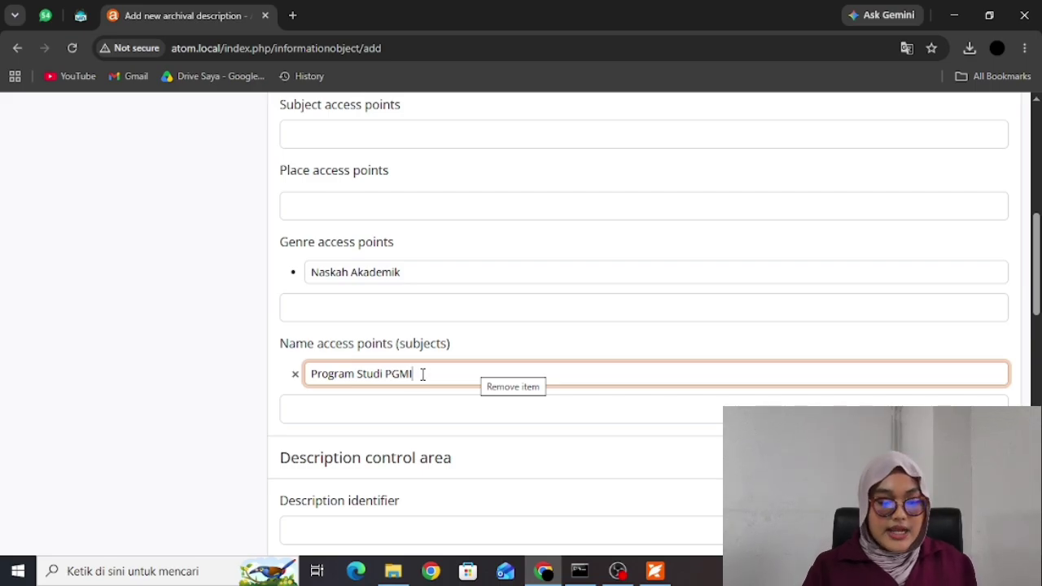
# - Collapse the Access points area and leave the Description control area expanded
pyautogui.scroll(-1, 397, 404)
pyautogui.scroll(-3, 396, 404)
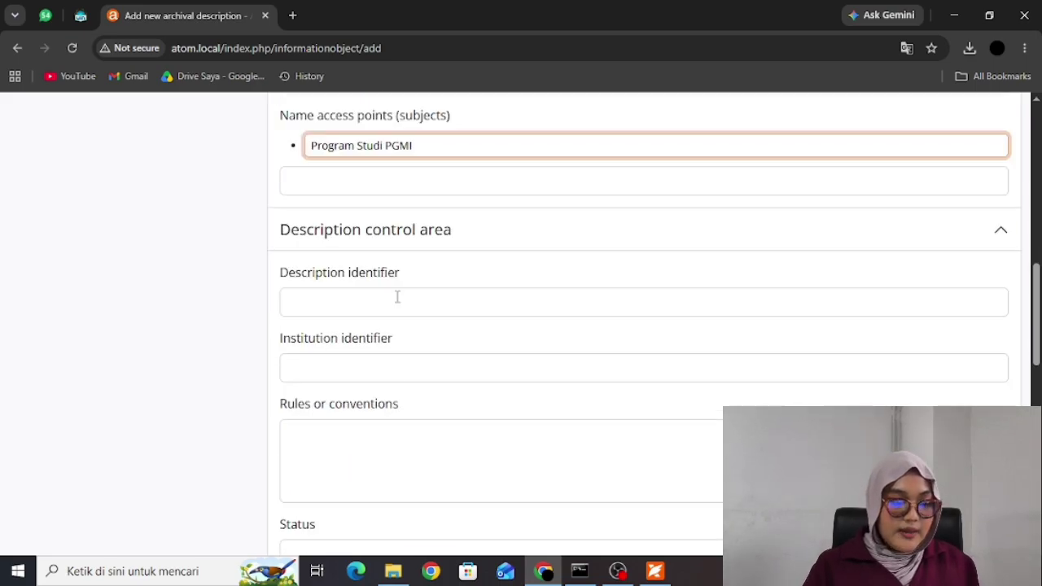
pyautogui.click(414, 257)
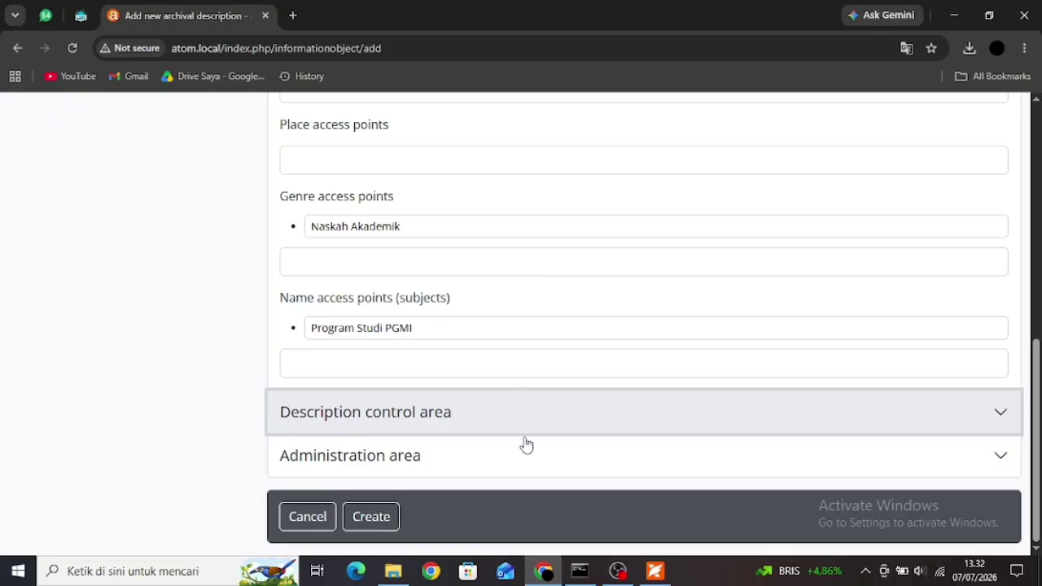
pyautogui.click(525, 430)
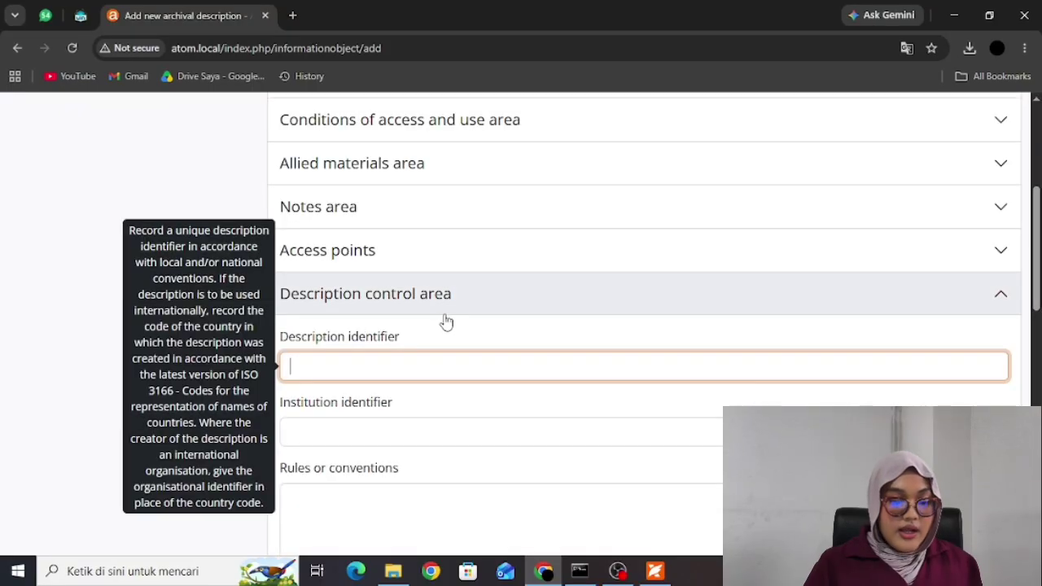
pyautogui.click(530, 298)
pyautogui.click(535, 412)
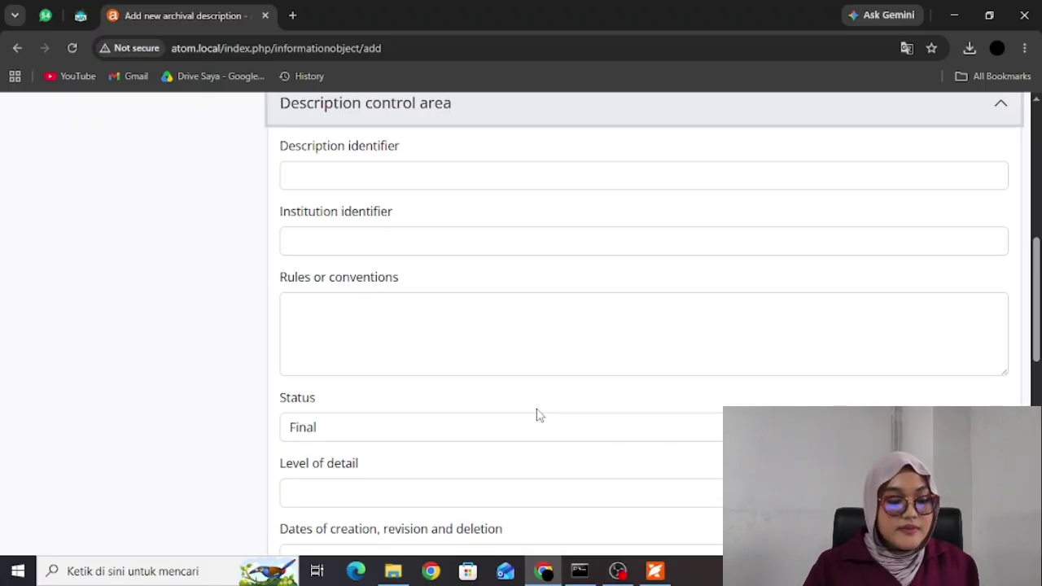
# - Look through the Description control area from its identifiers to the archivist's notes, and view the guidance for Rules or conventions
pyautogui.scroll(-3, 536, 415)
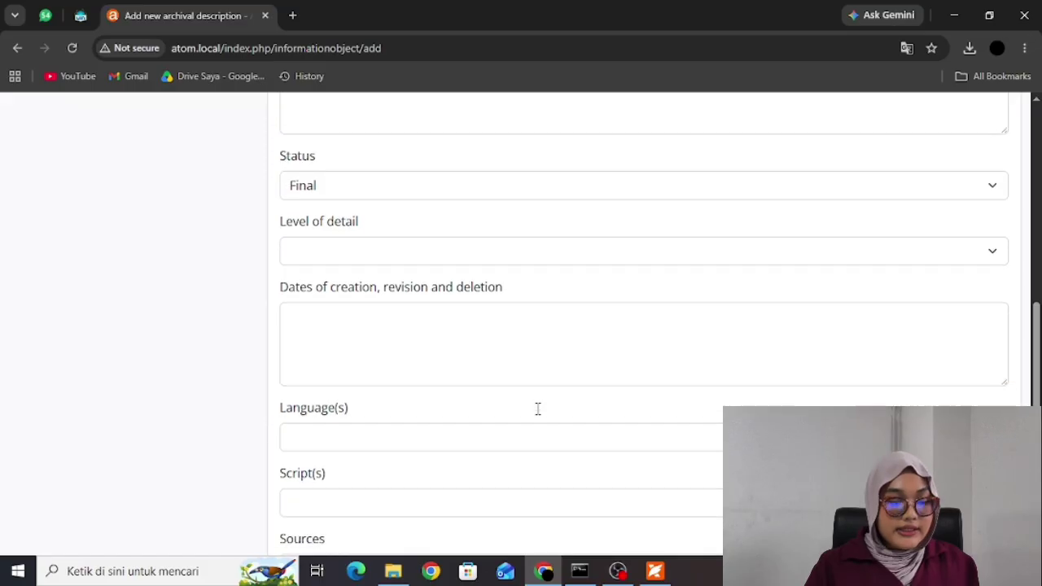
pyautogui.scroll(-5, 537, 408)
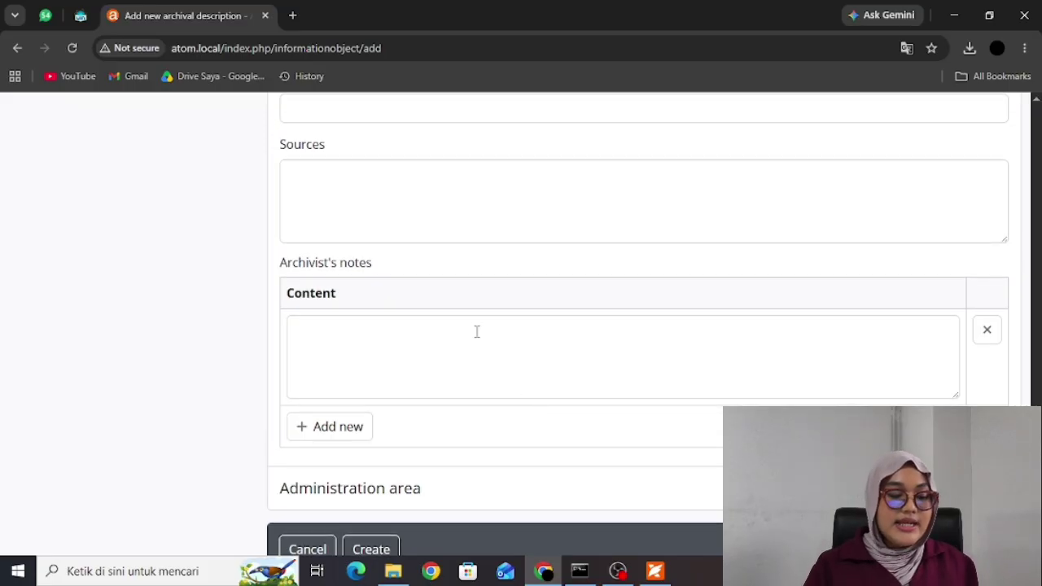
pyautogui.scroll(2, 477, 331)
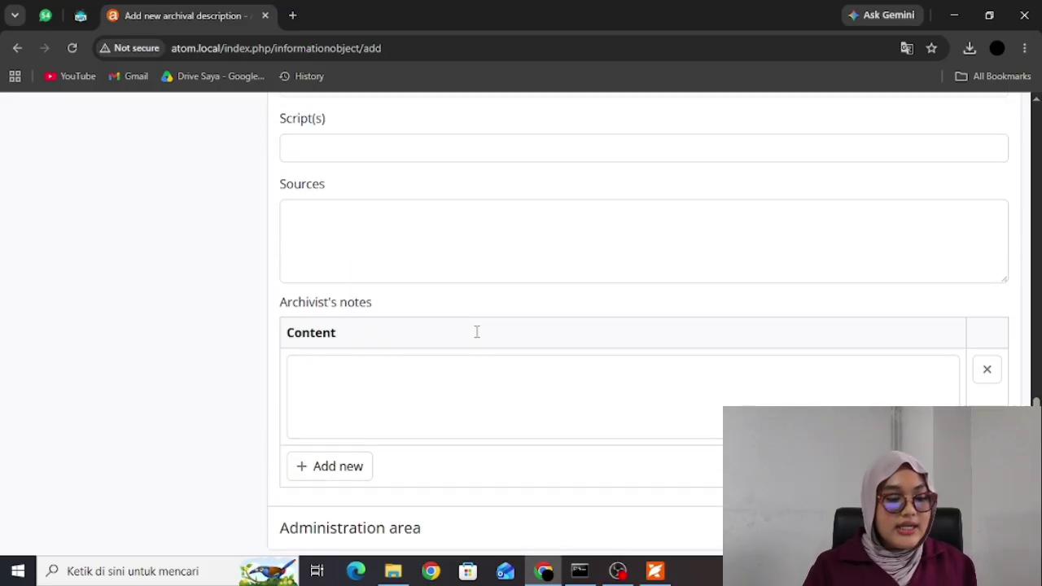
pyautogui.scroll(6, 477, 331)
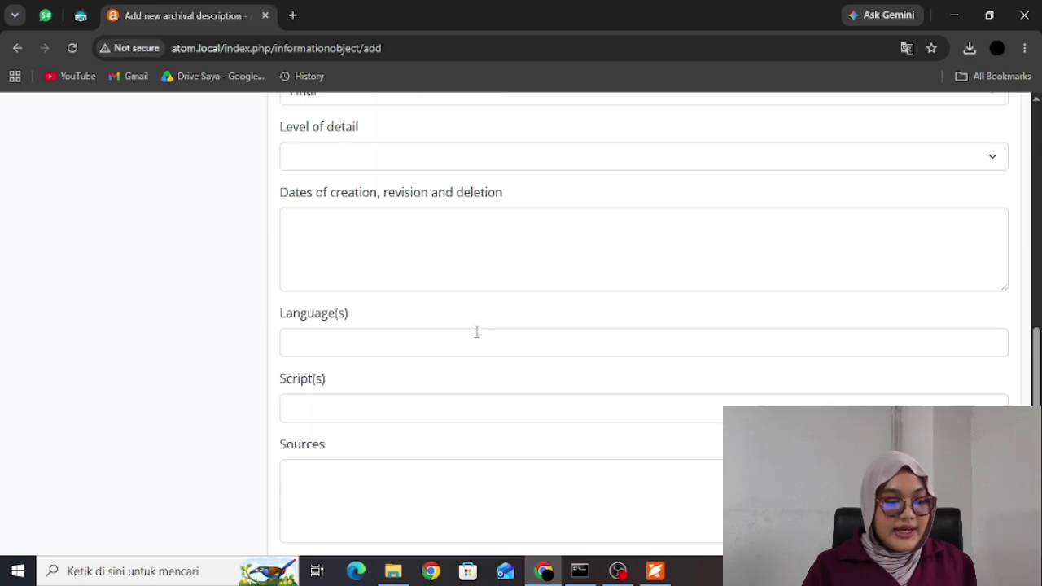
pyautogui.scroll(1, 477, 331)
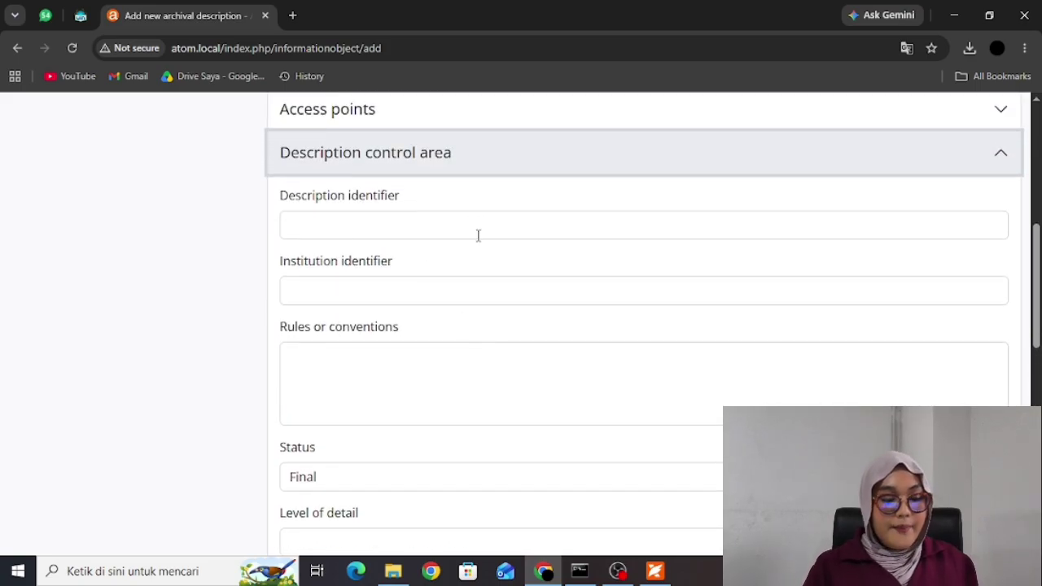
pyautogui.click(365, 372)
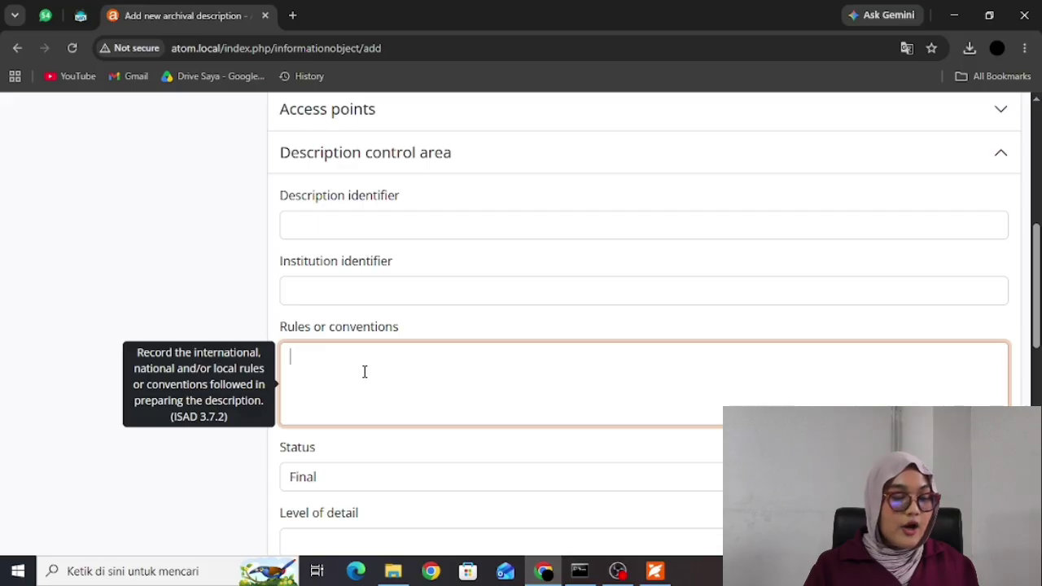
pyautogui.scroll(-2, 364, 374)
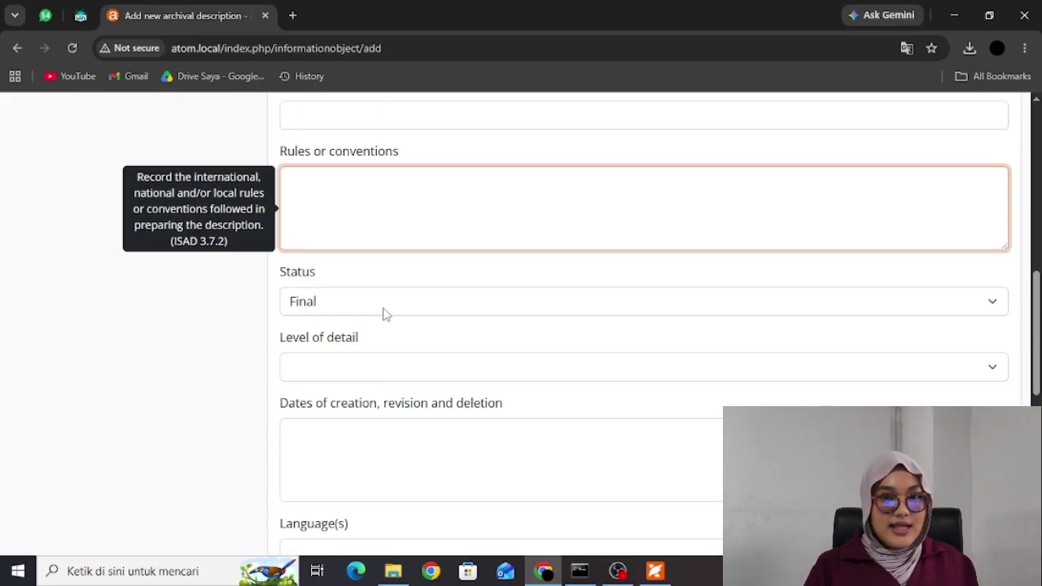
# - Check the options for the level of detail and the guidance for the dates and language fields of the Description control area
pyautogui.click(406, 377)
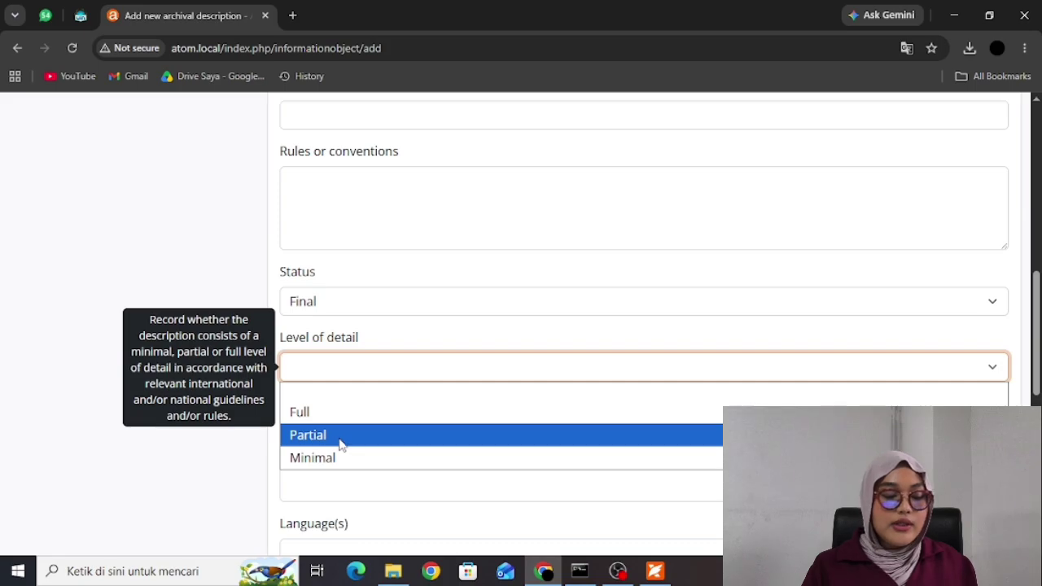
pyautogui.press('Up')
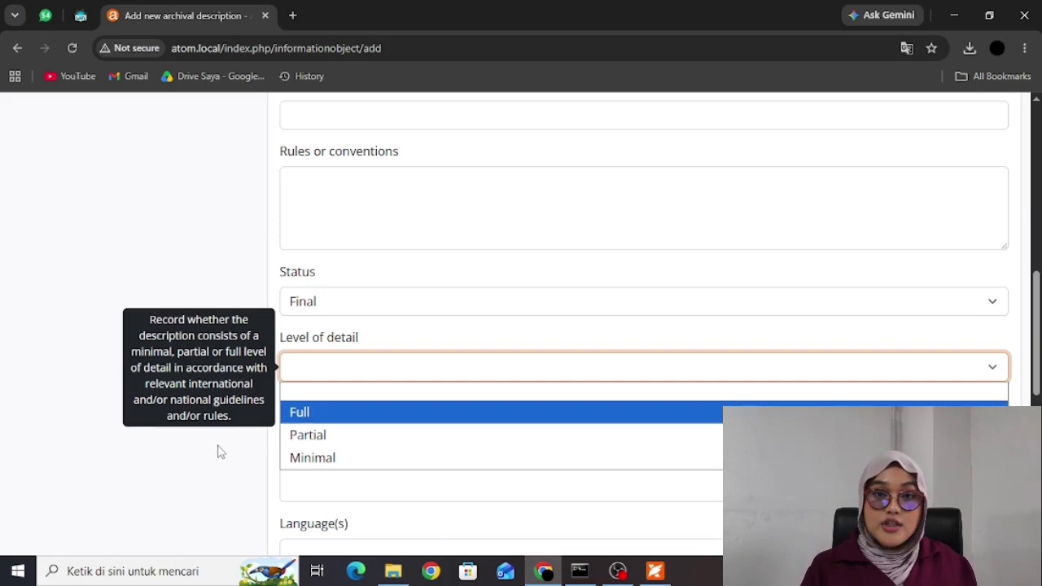
pyautogui.click(224, 459)
pyautogui.scroll(-1, 228, 463)
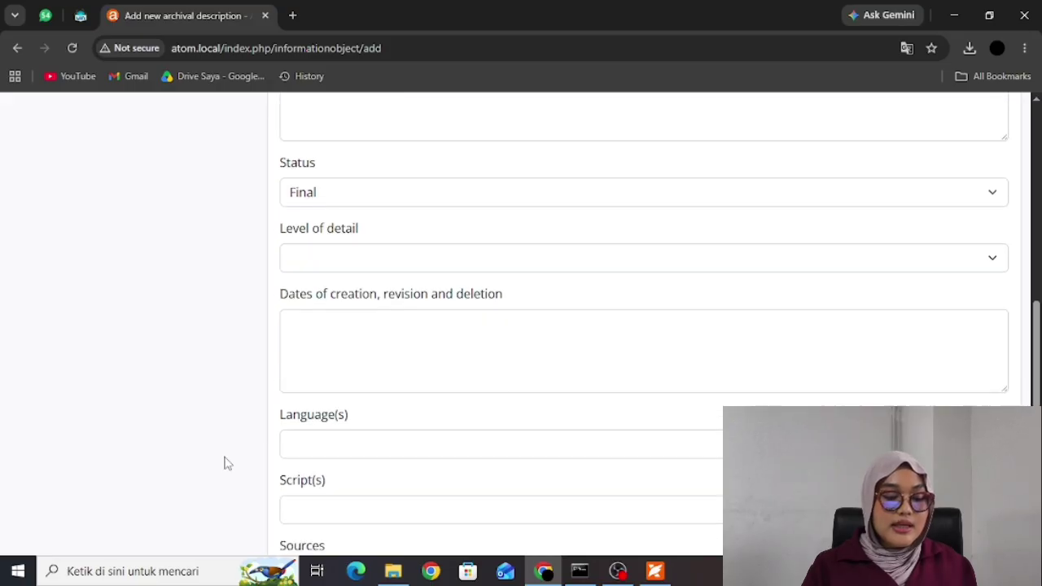
pyautogui.scroll(-1, 228, 463)
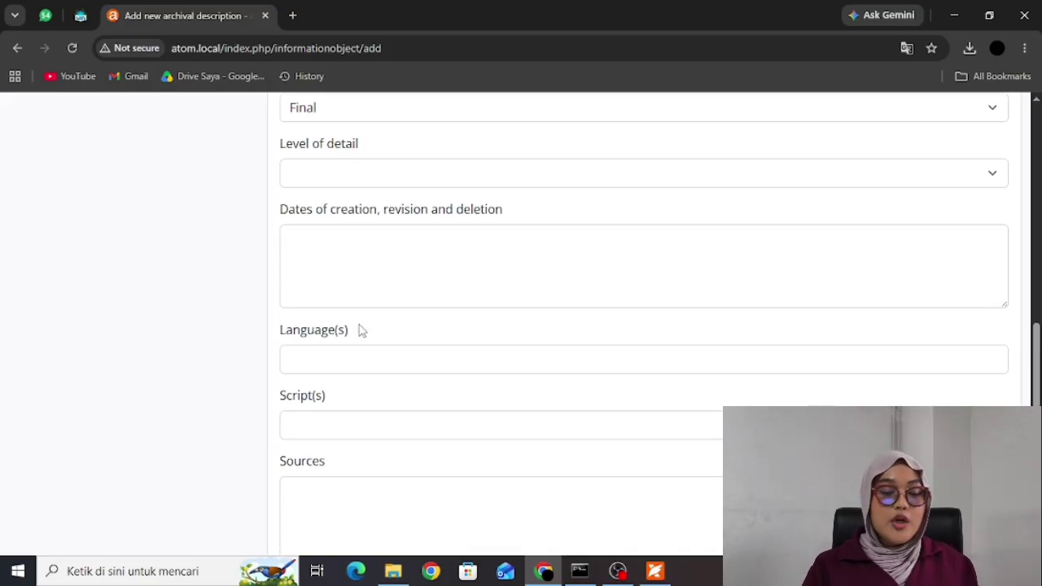
pyautogui.click(363, 260)
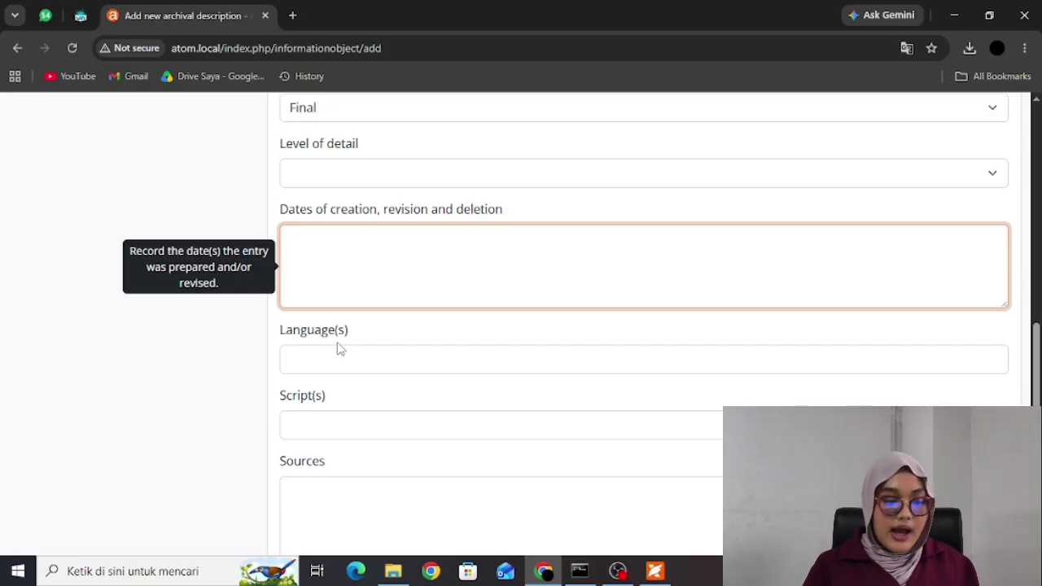
pyautogui.click(389, 352)
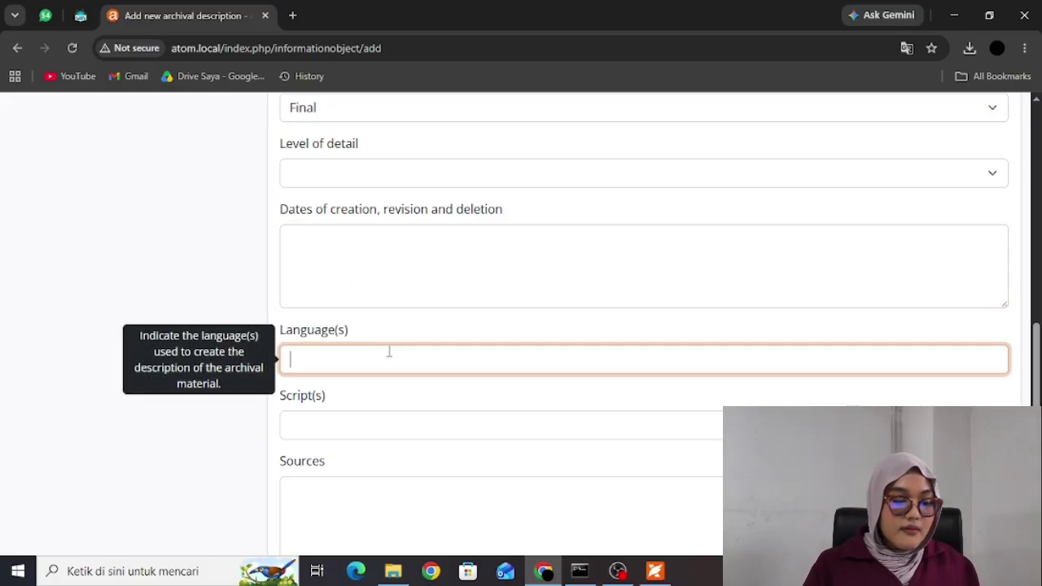
# - Enter 19 Februari 2024 and, on a second line, 07 Juli 2026 as the dates of creation, revision and deletion
pyautogui.click(381, 248)
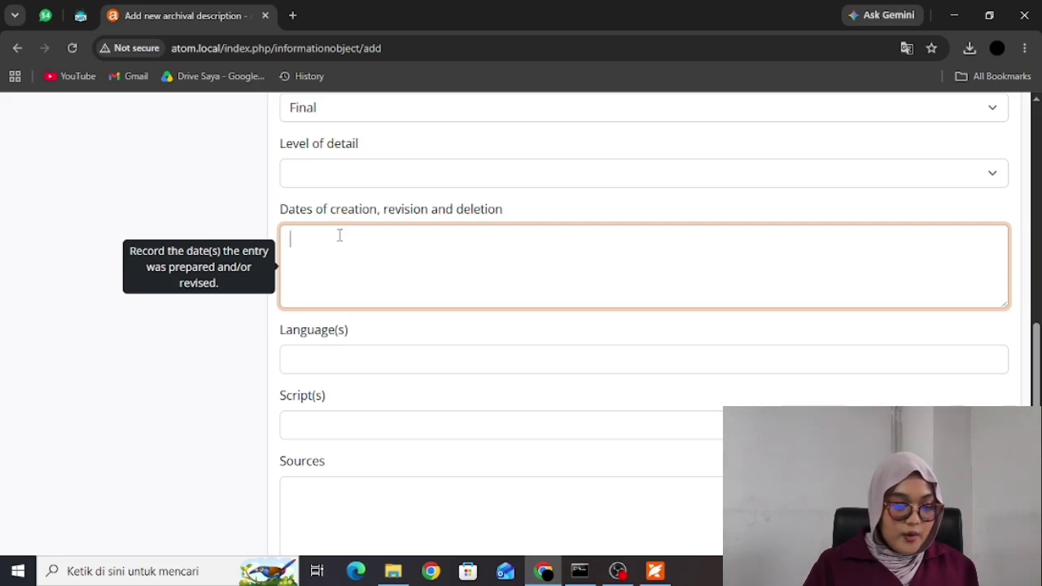
pyautogui.write('N')
pyautogui.press('BackSpace')
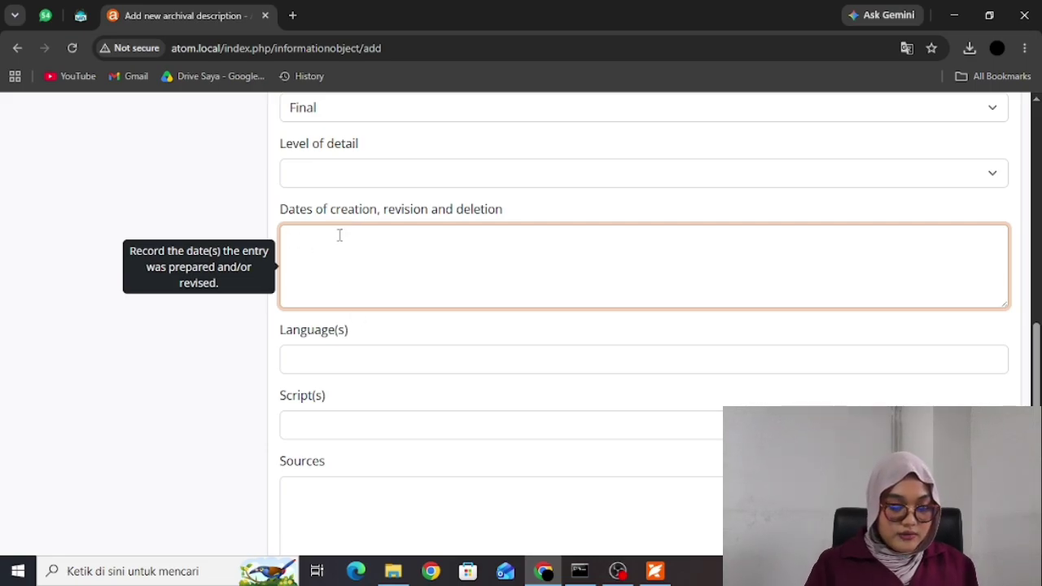
pyautogui.write('1')
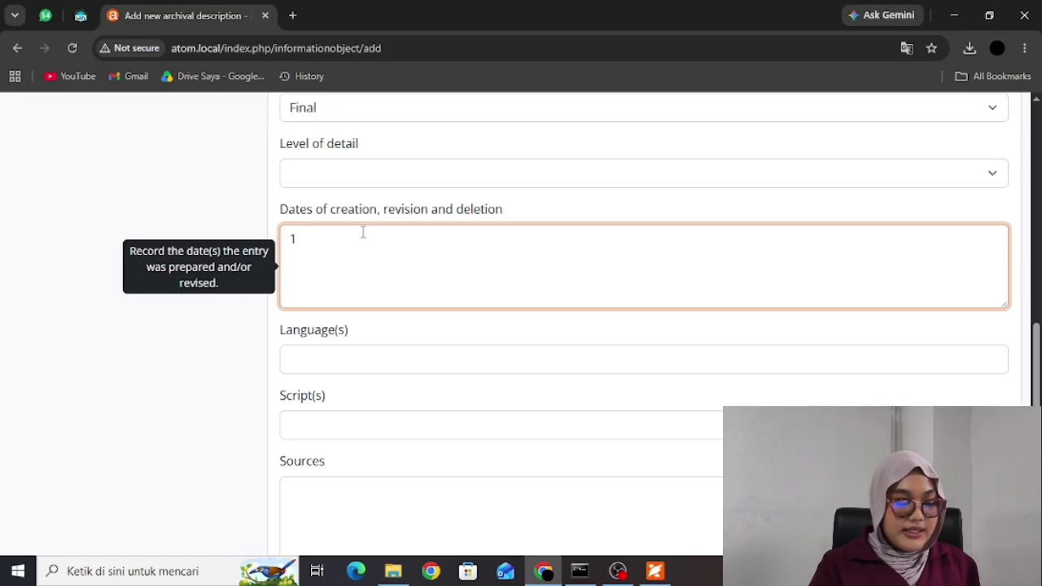
pyautogui.scroll(10, 771, 213)
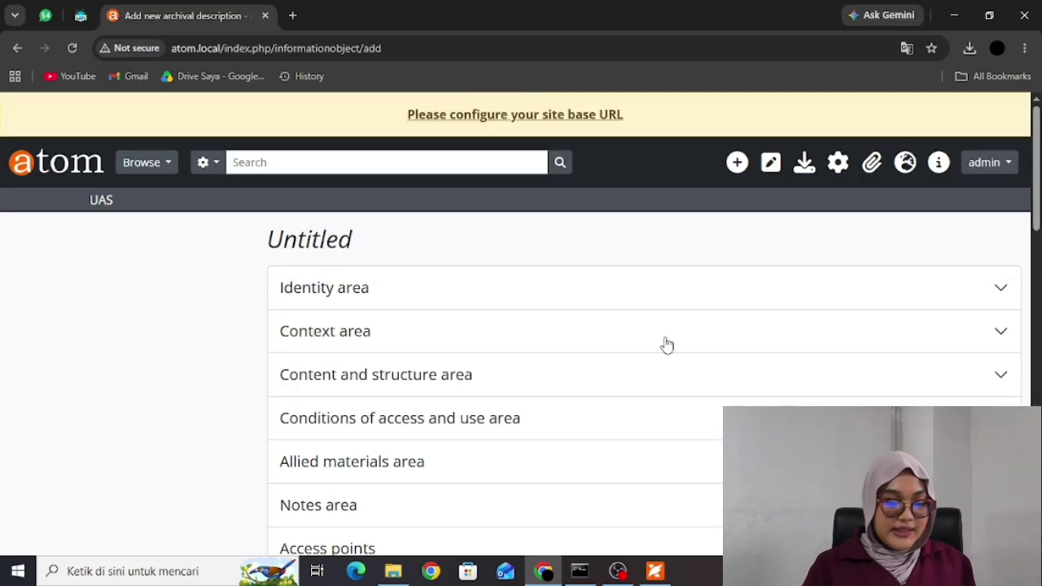
pyautogui.scroll(-10, 555, 372)
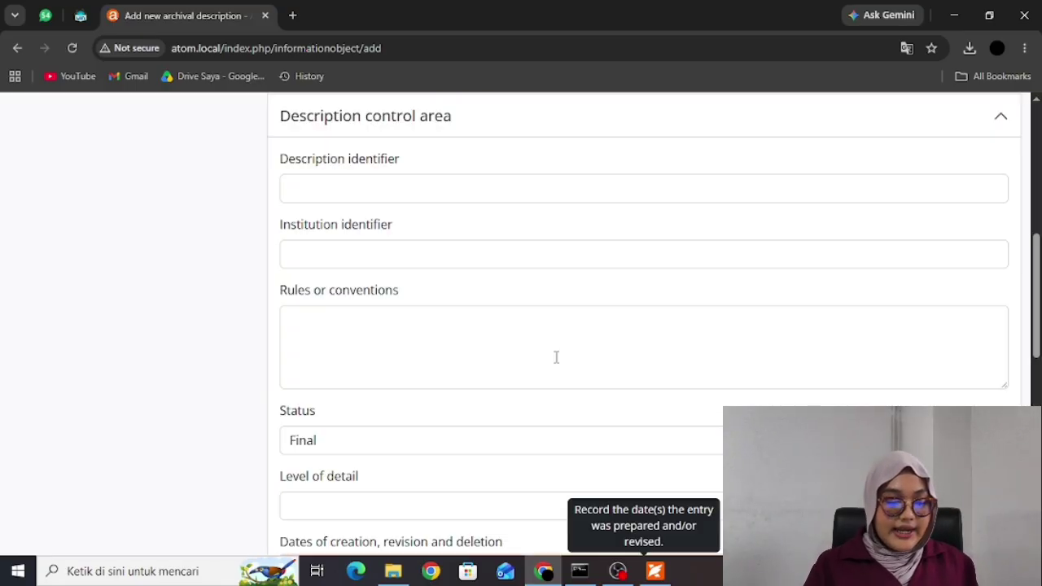
pyautogui.write('9 ')
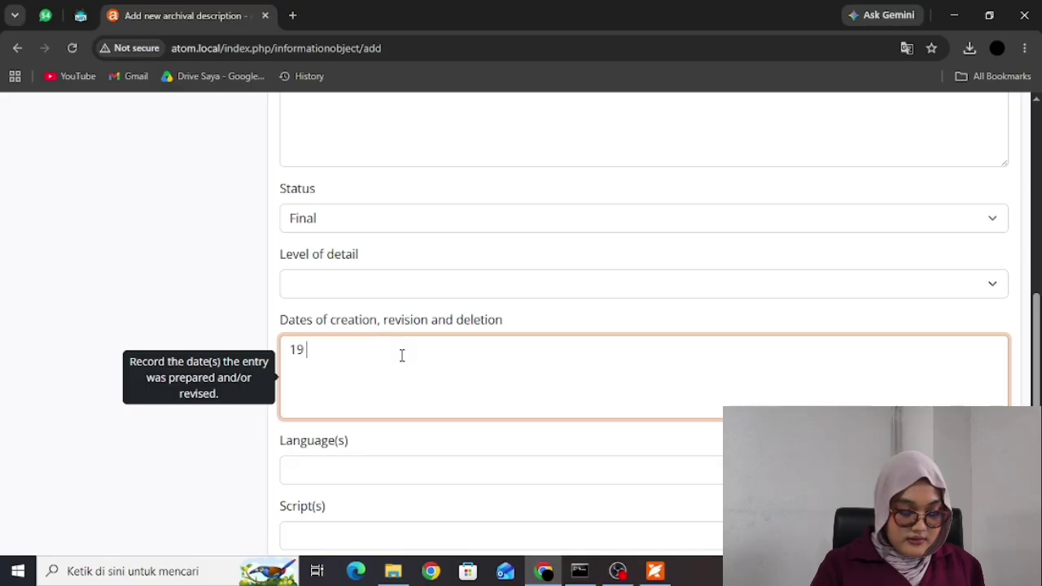
pyautogui.write('Februa')
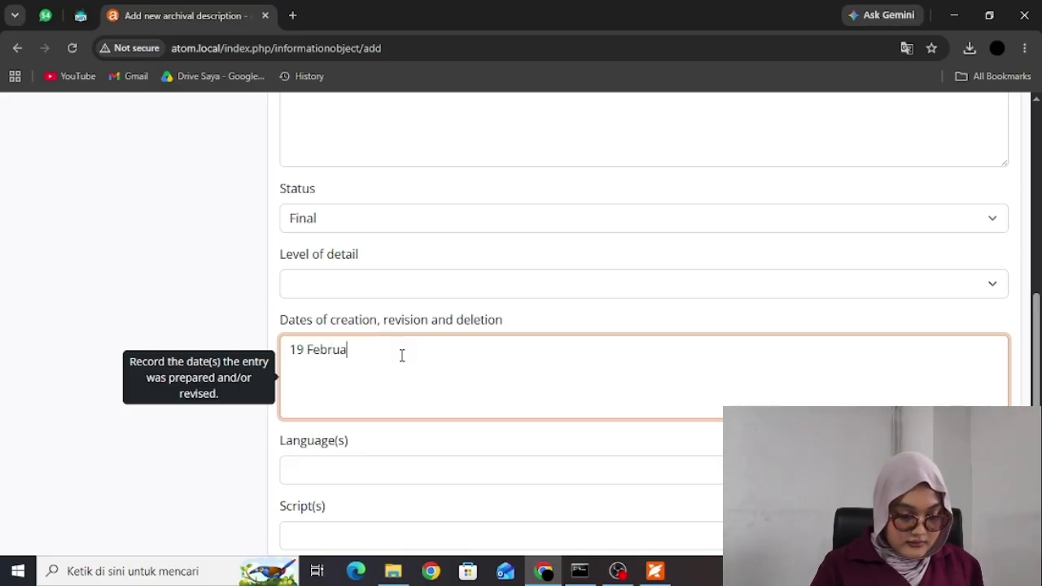
pyautogui.write('ri 2024')
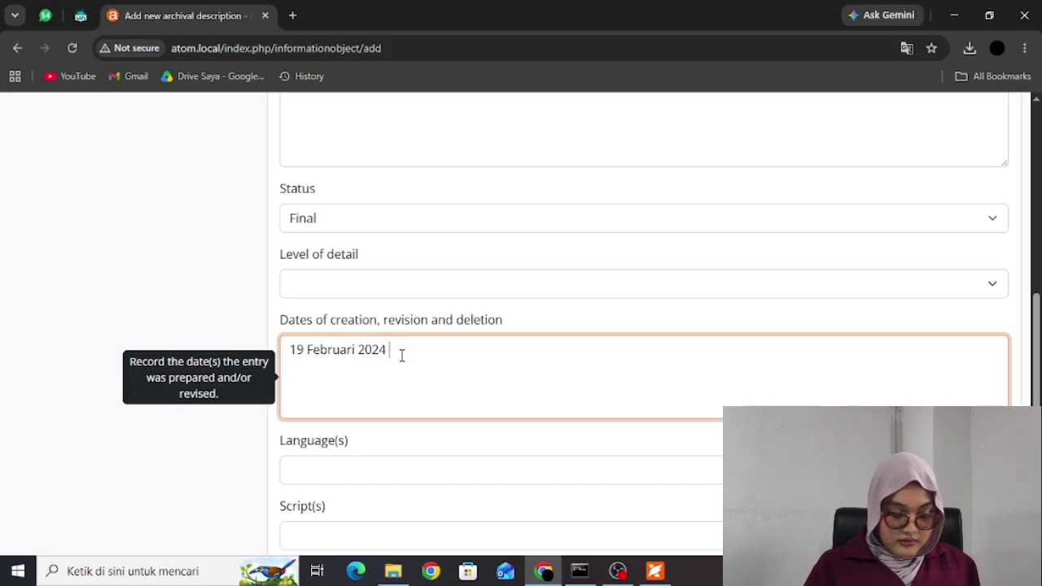
pyautogui.press('Return')
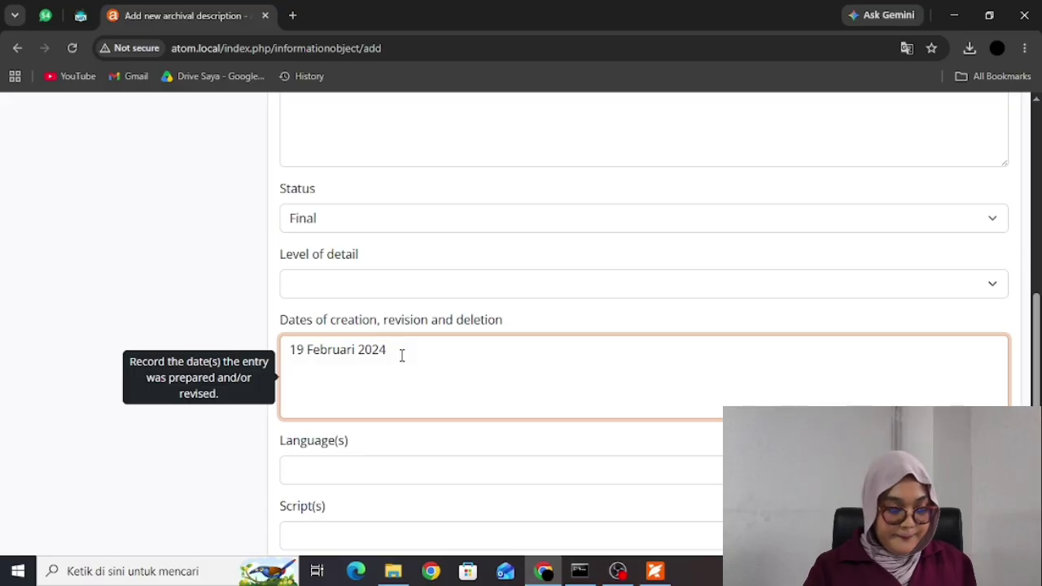
pyautogui.write('07 Ju')
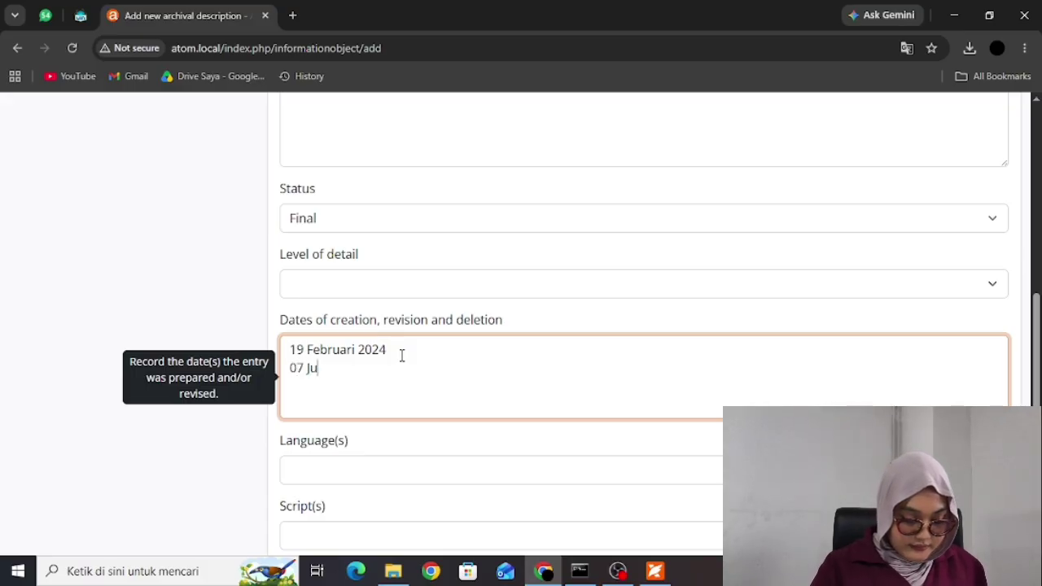
pyautogui.write('li 2026')
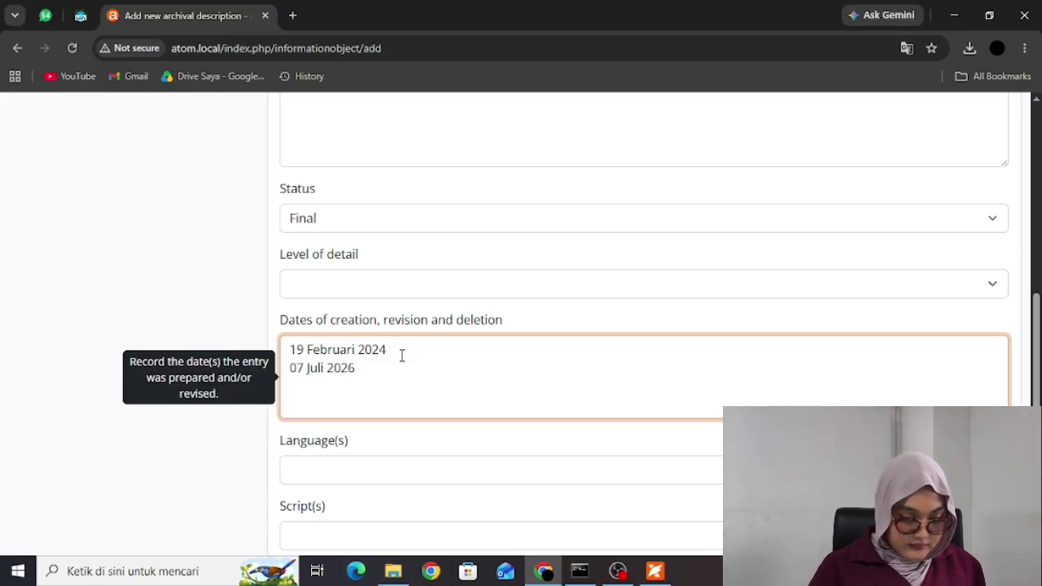
# - Add Indonesian as the language of the description in the Description control area
pyautogui.scroll(-2, 410, 415)
pyautogui.click(399, 289)
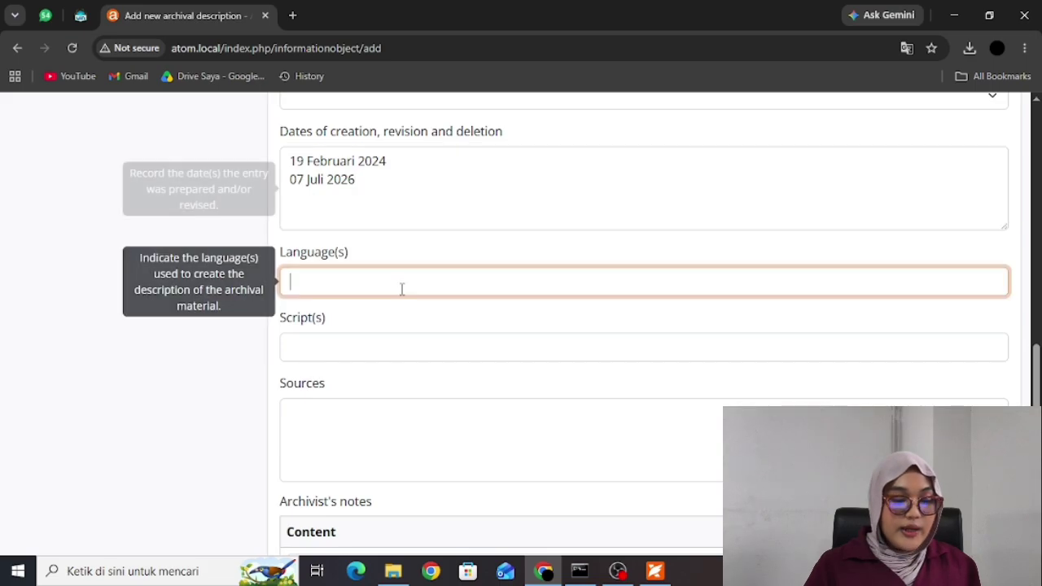
pyautogui.write('Indoens')
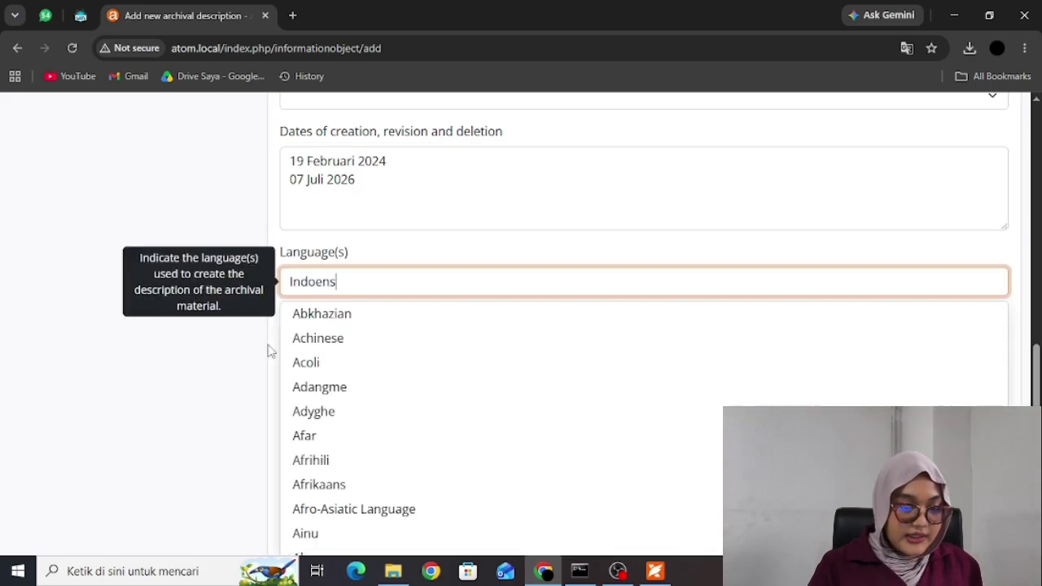
pyautogui.press('BackSpace')
pyautogui.press('BackSpace')
pyautogui.press('BackSpace')
pyautogui.write('nesia')
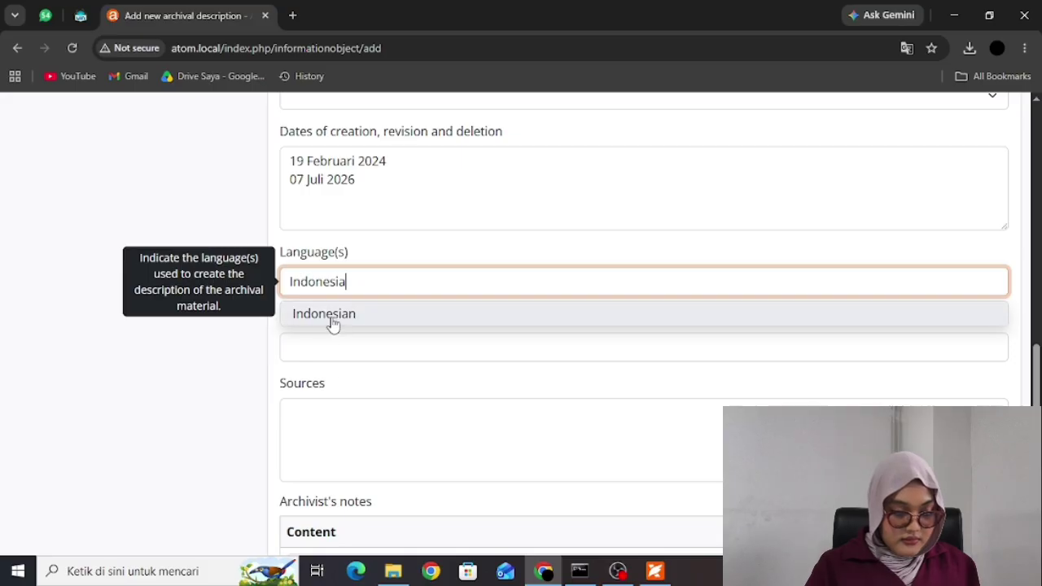
pyautogui.click(333, 323)
# - Add Latin as the script of the description in the Description control area
pyautogui.click(344, 366)
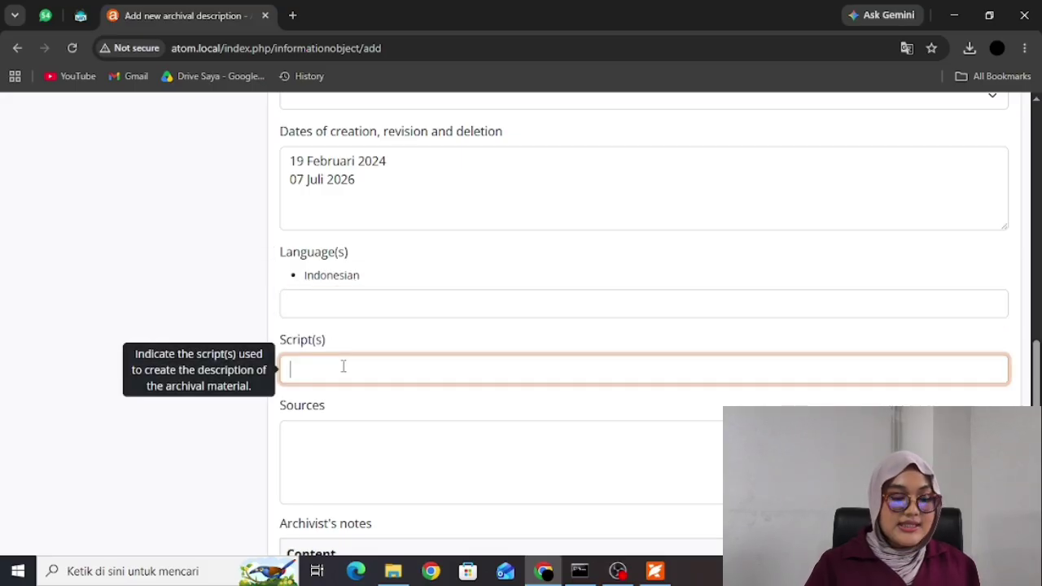
pyautogui.write('Latin')
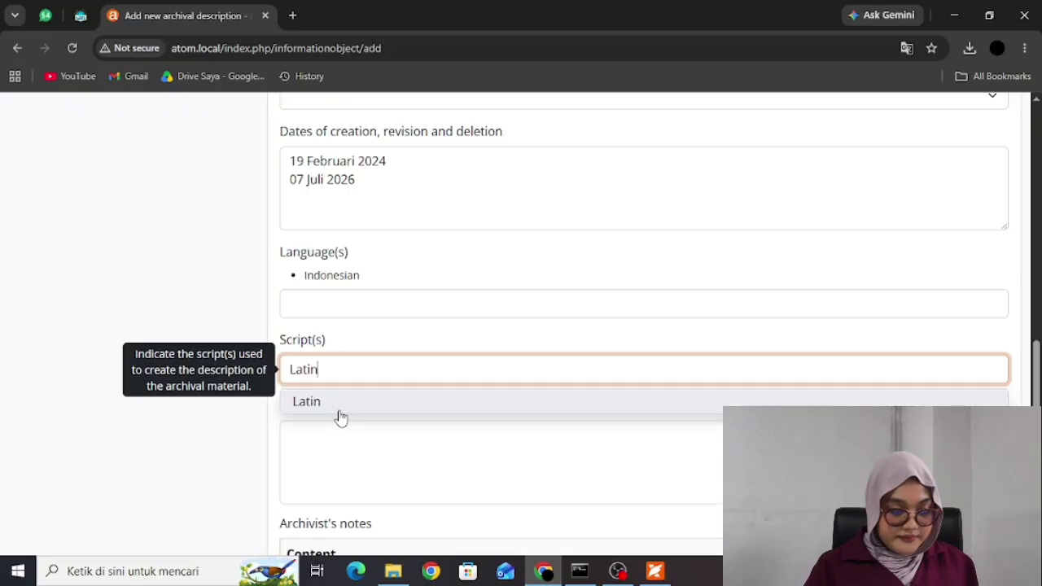
pyautogui.click(338, 411)
# - In the Administration area, set the display standard to ISAD(G), 2nd ed. International Council on Archives, and create the archival description
pyautogui.scroll(-3, 363, 449)
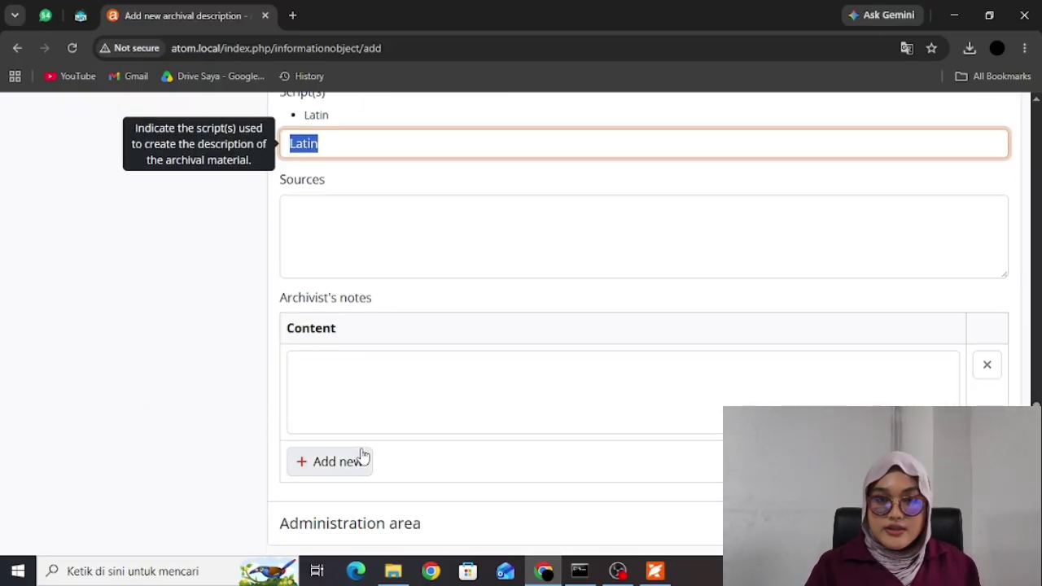
pyautogui.scroll(-1, 379, 424)
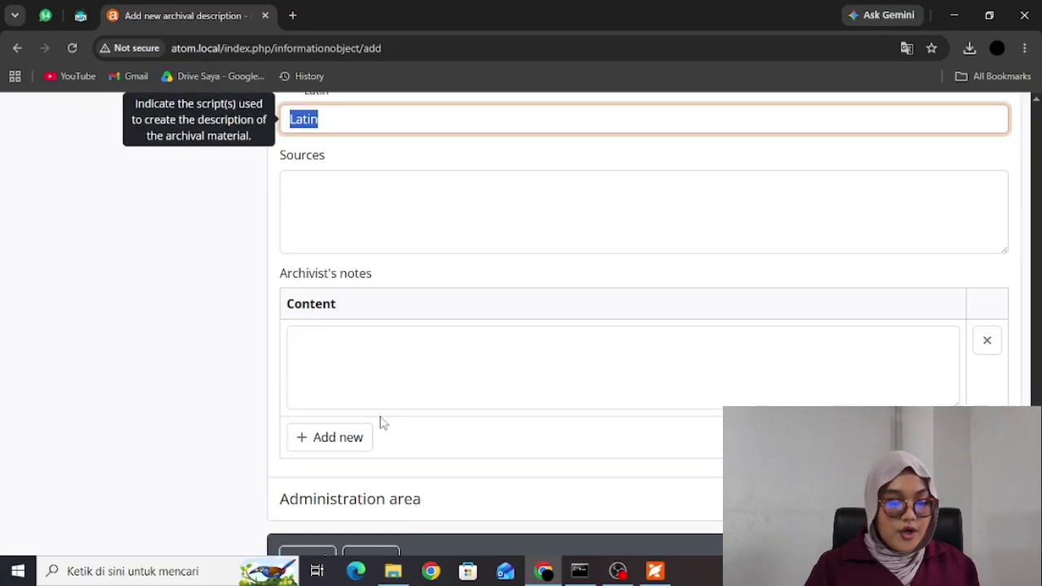
pyautogui.click(460, 462)
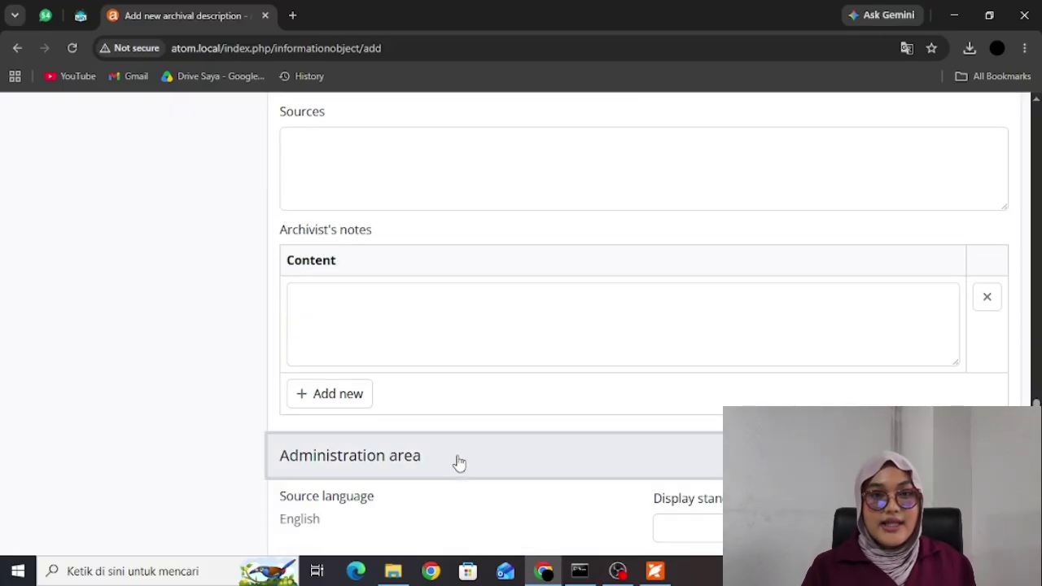
pyautogui.scroll(-2, 459, 462)
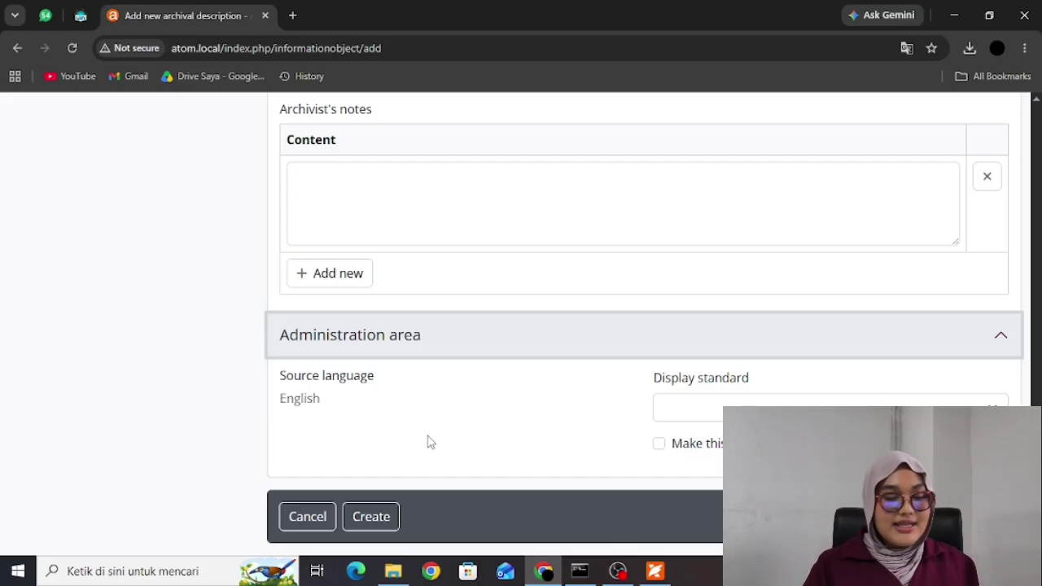
pyautogui.click(688, 413)
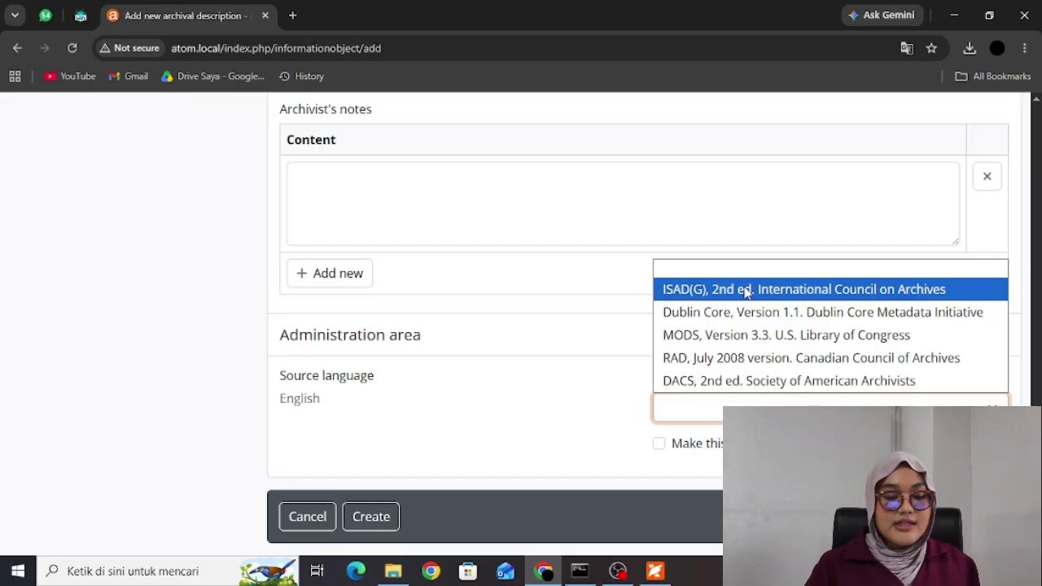
pyautogui.click(710, 295)
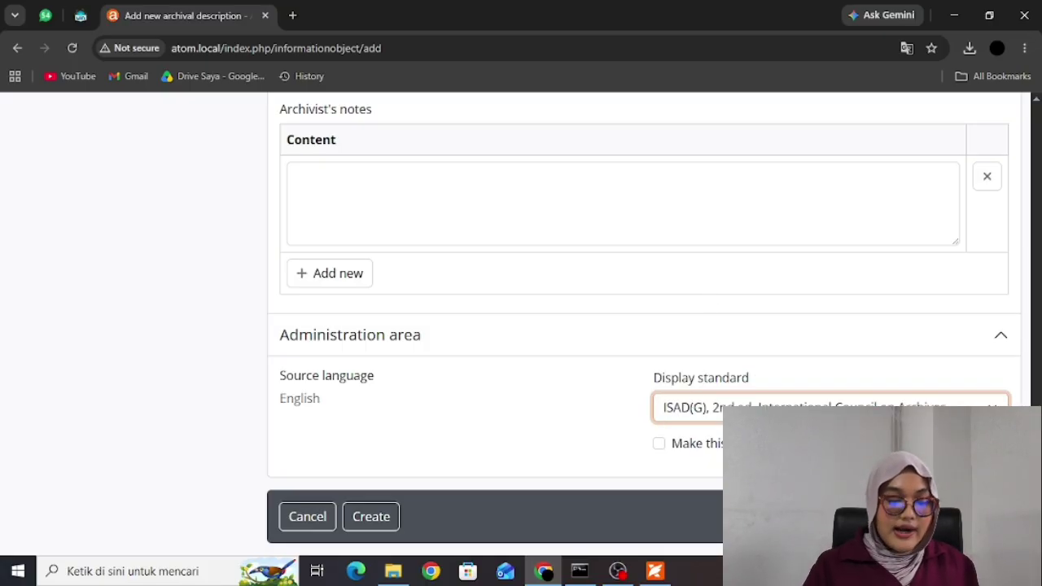
pyautogui.click(370, 520)
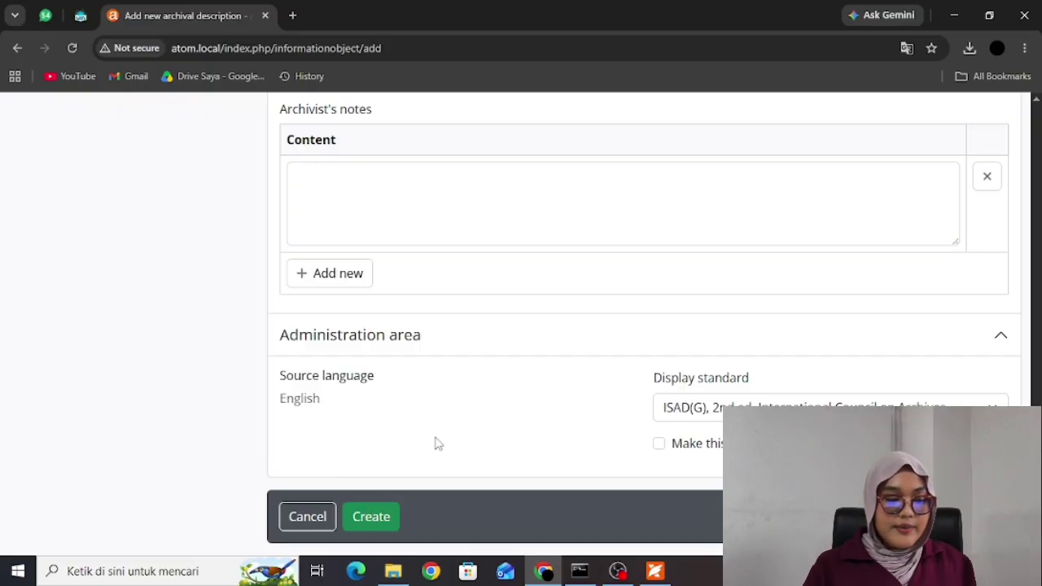
pyautogui.click(368, 519)
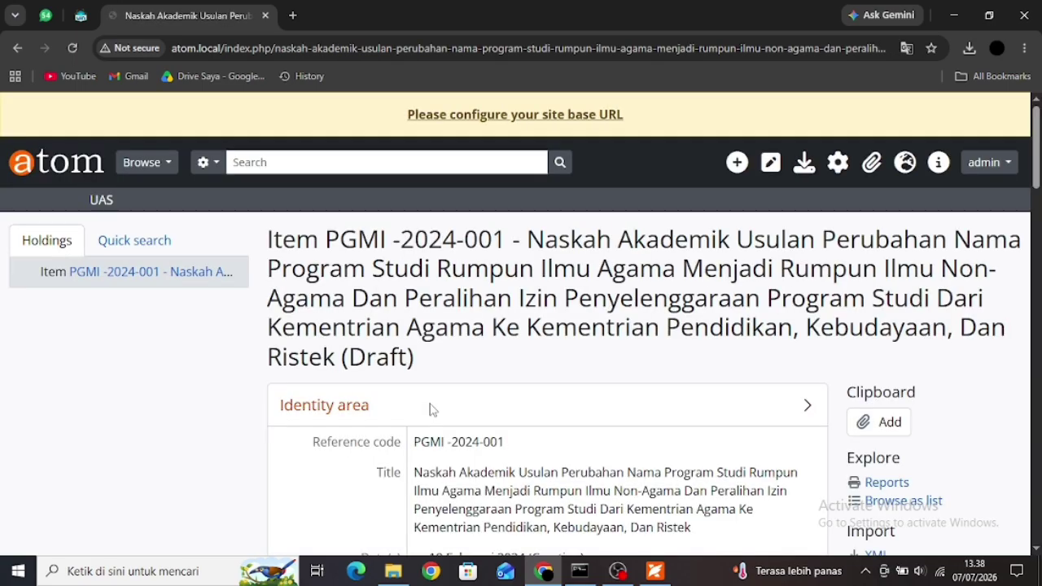
# - Review the created record down to its description control and access copy details, and check the additional actions available for it
pyautogui.scroll(-10, 625, 289)
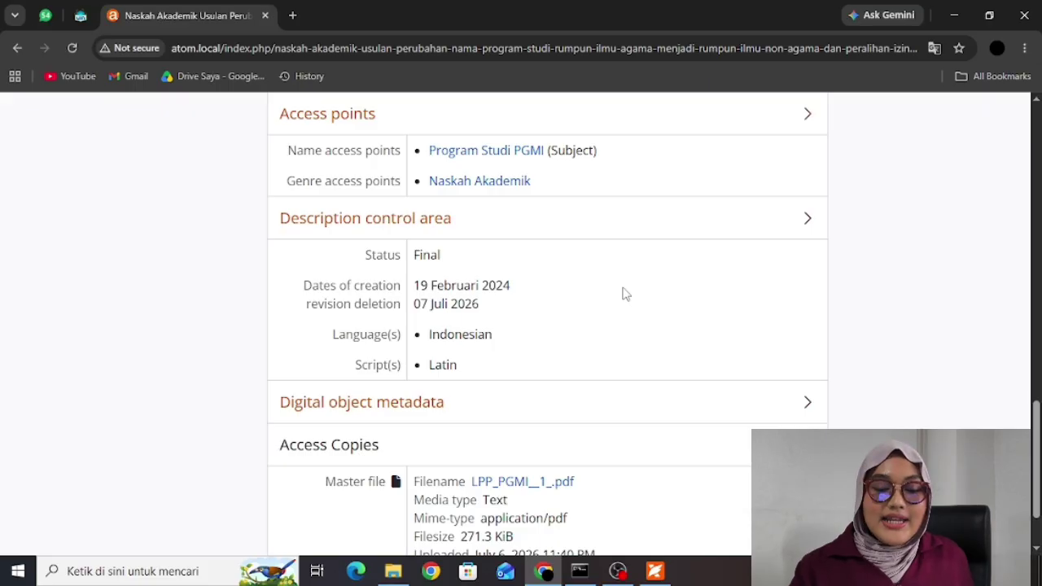
pyautogui.scroll(-2, 624, 293)
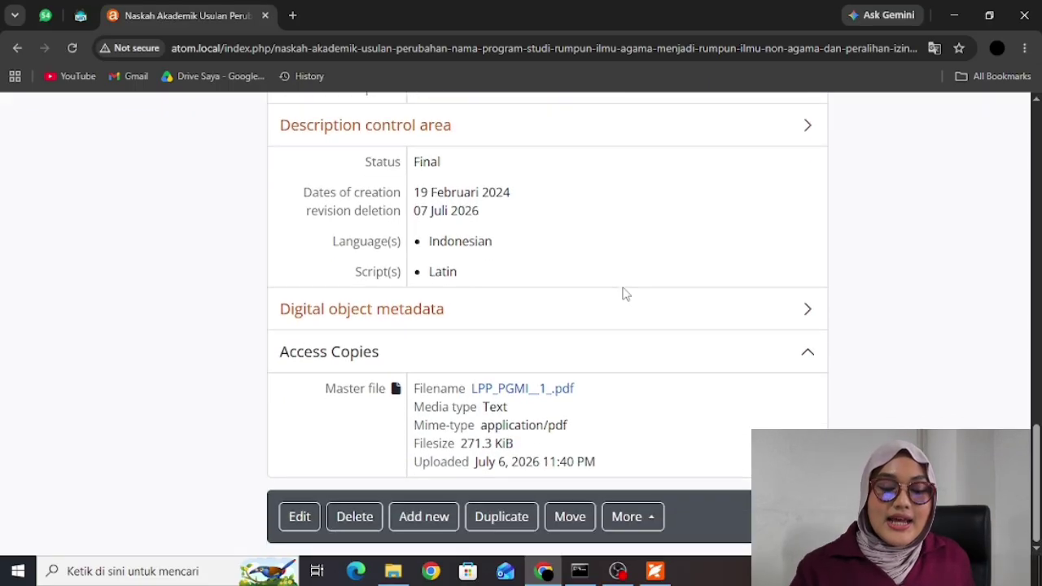
pyautogui.click(634, 515)
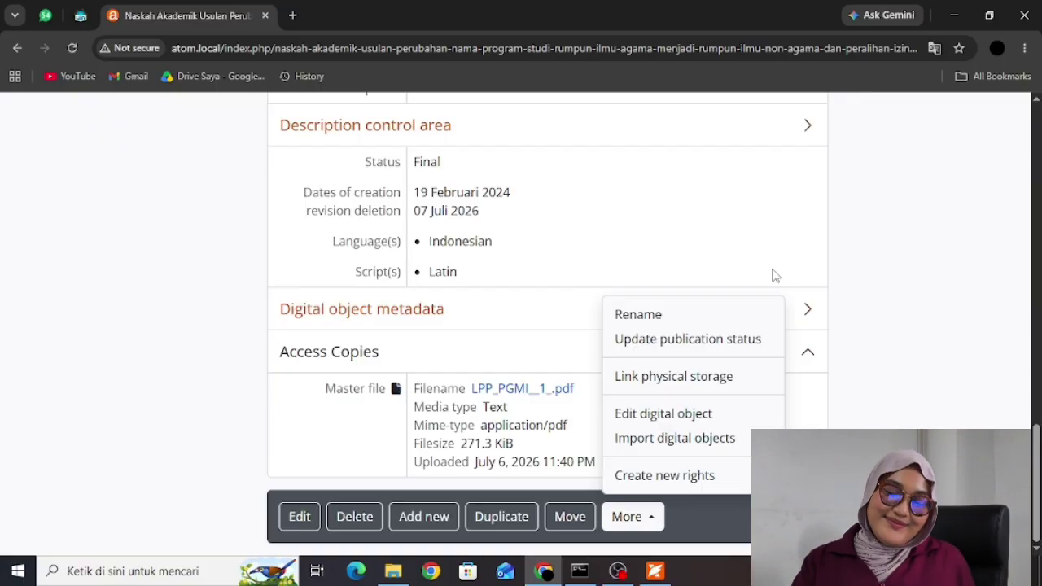
pyautogui.click(640, 222)
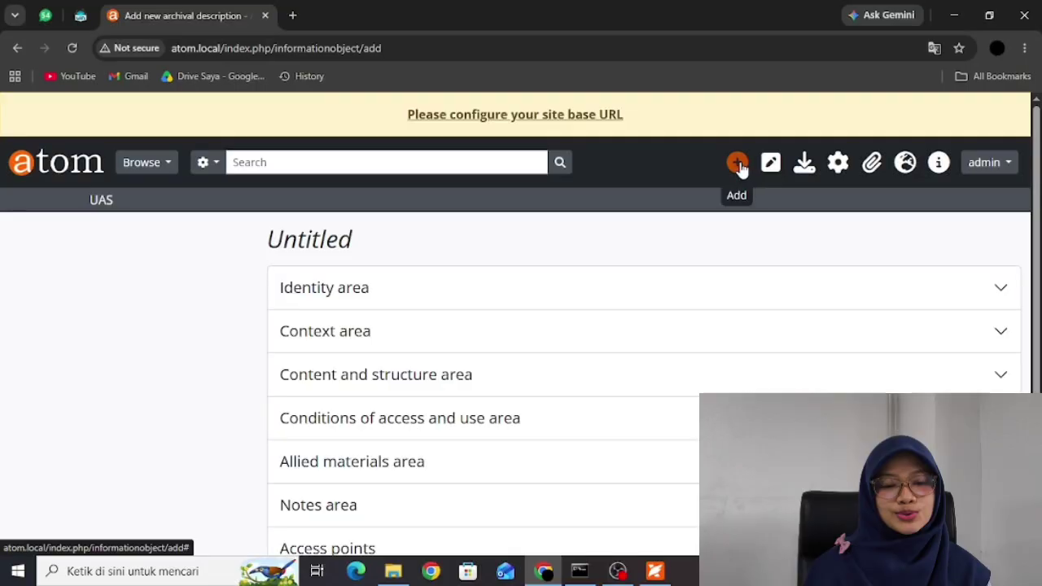
# - Start a new blank archival description
pyautogui.click(739, 165)
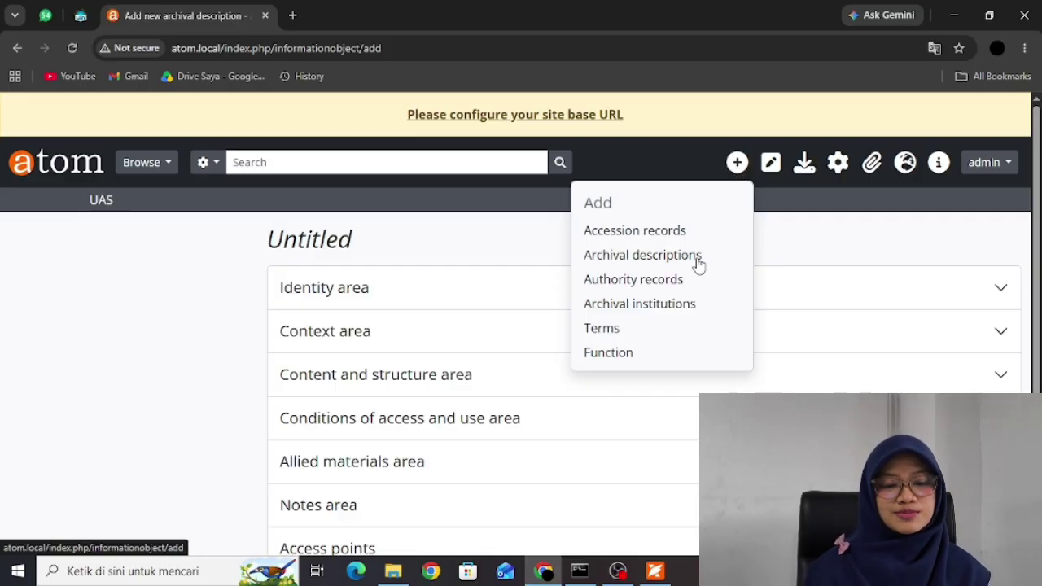
pyautogui.click(783, 236)
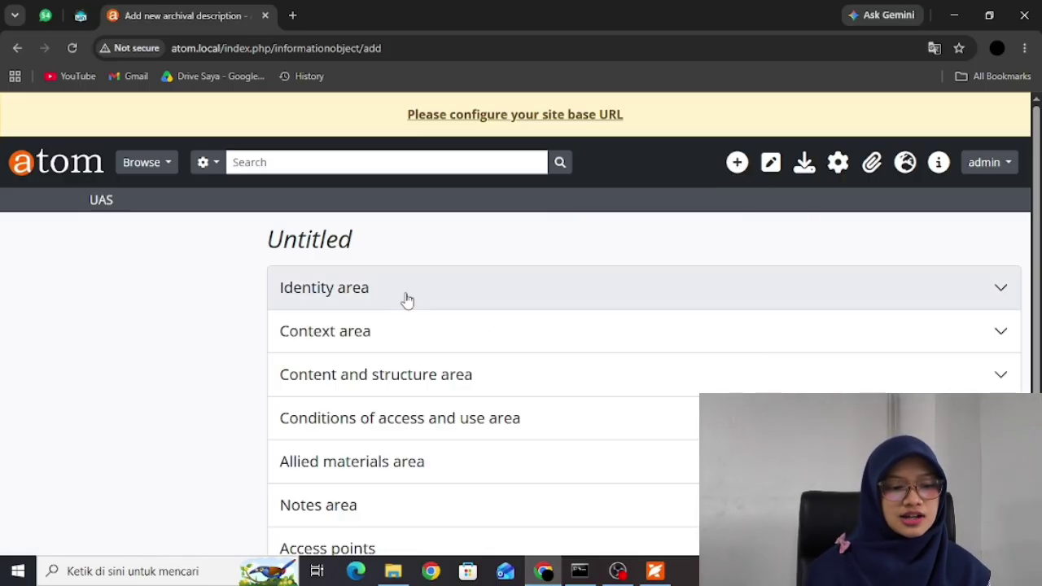
pyautogui.click(738, 171)
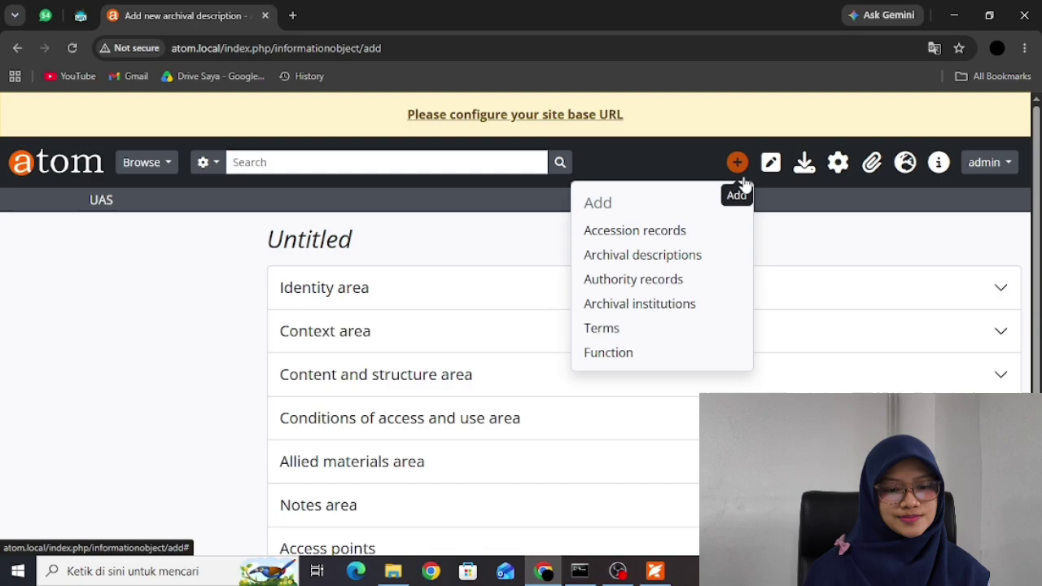
pyautogui.click(717, 260)
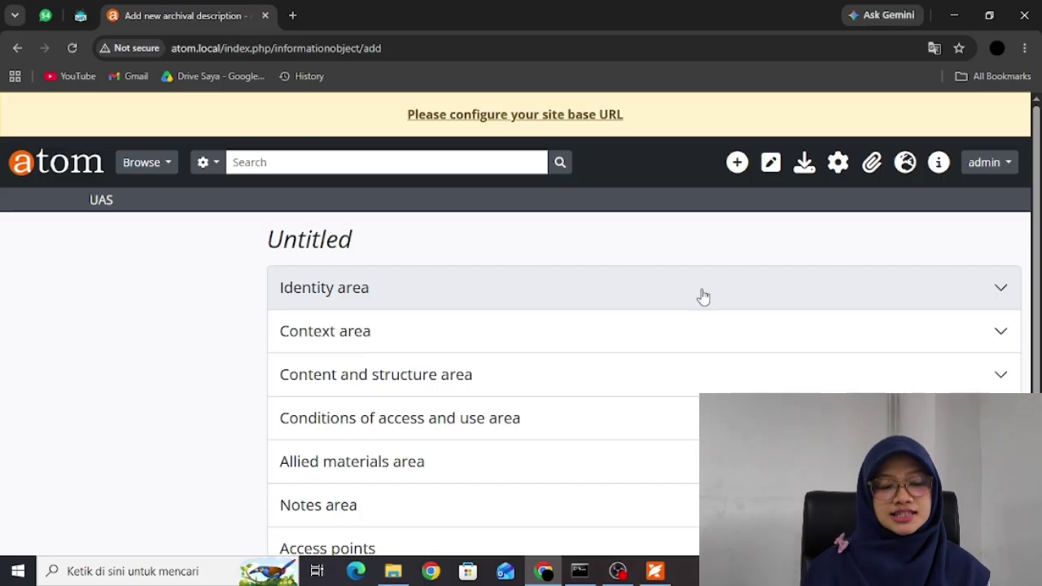
# - Expand the Identity area of the new archival description and enter the identifier SK-ACQUIN-2025-002
pyautogui.click(704, 295)
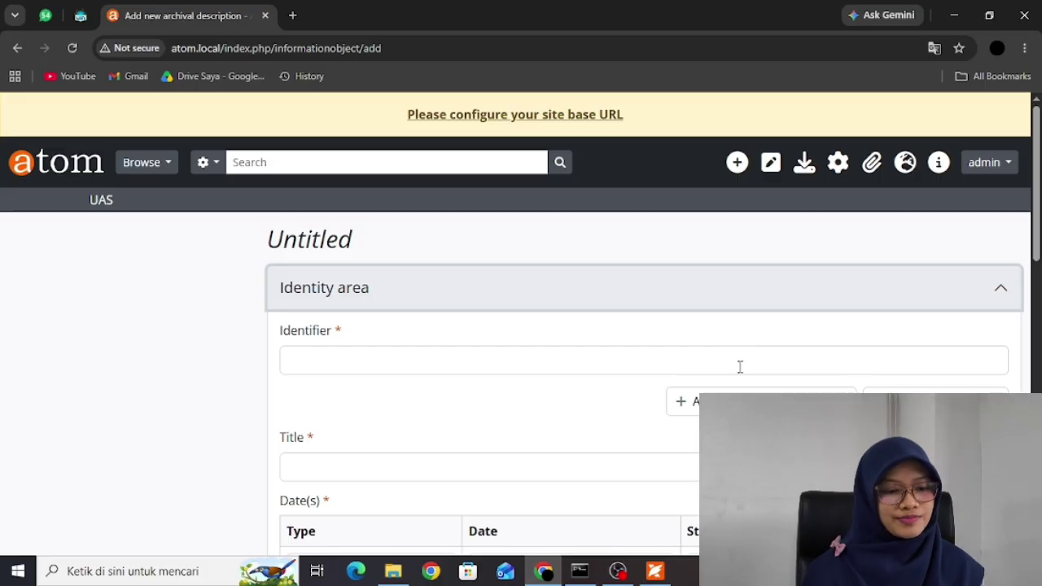
pyautogui.click(689, 367)
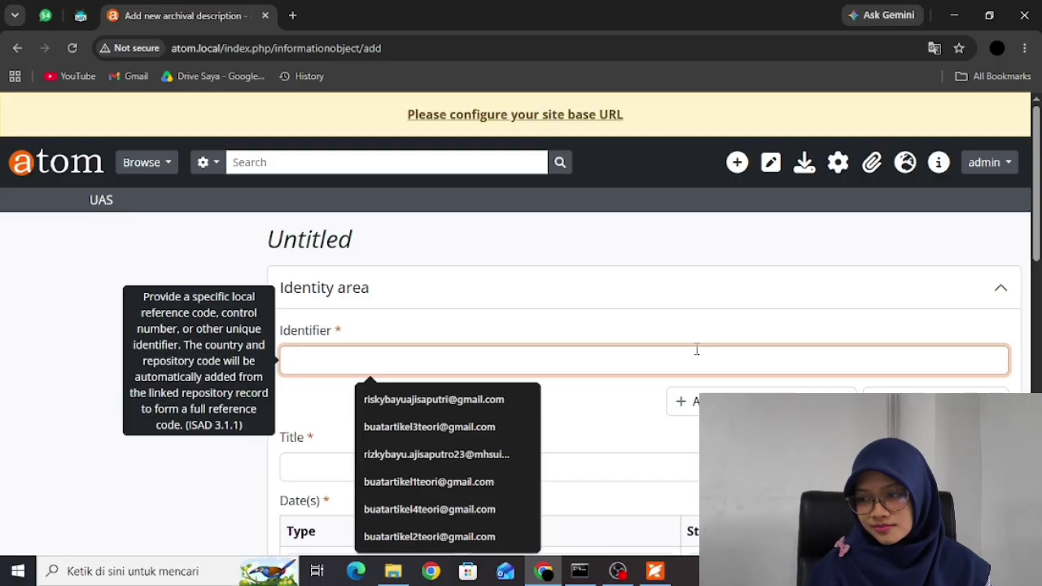
pyautogui.write('SK-')
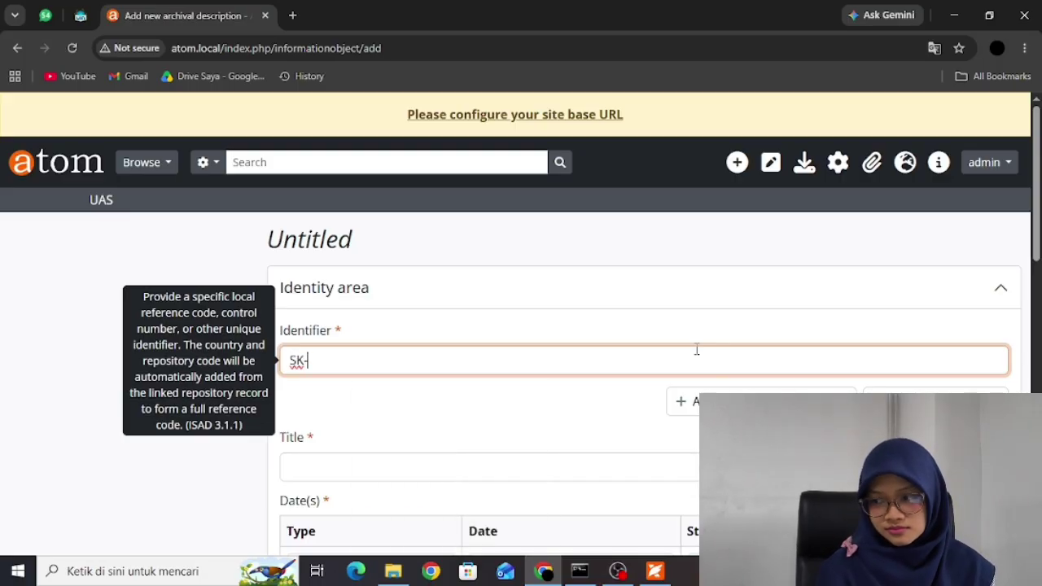
pyautogui.write('ACQUI')
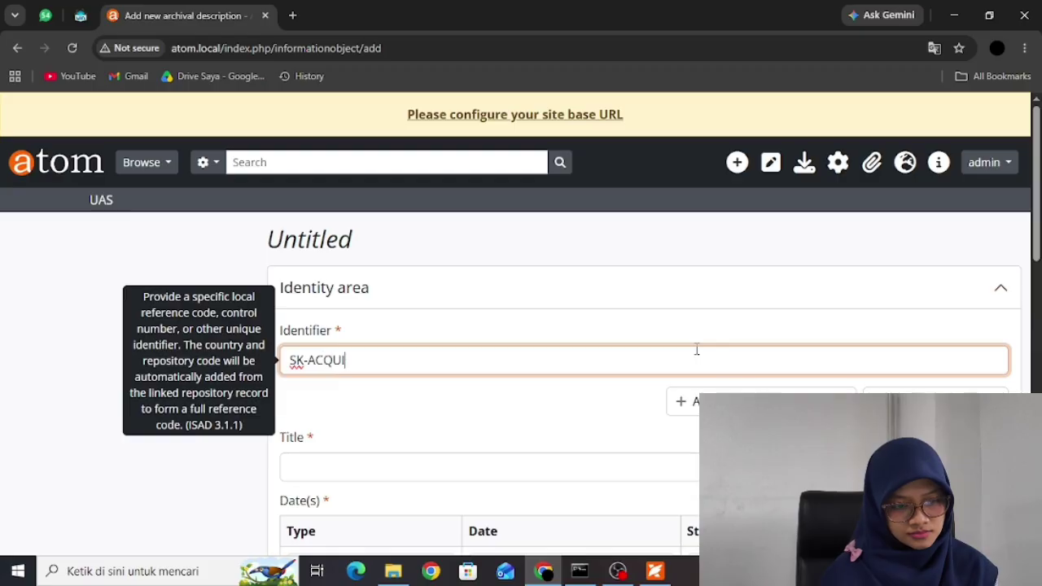
pyautogui.write('N-202')
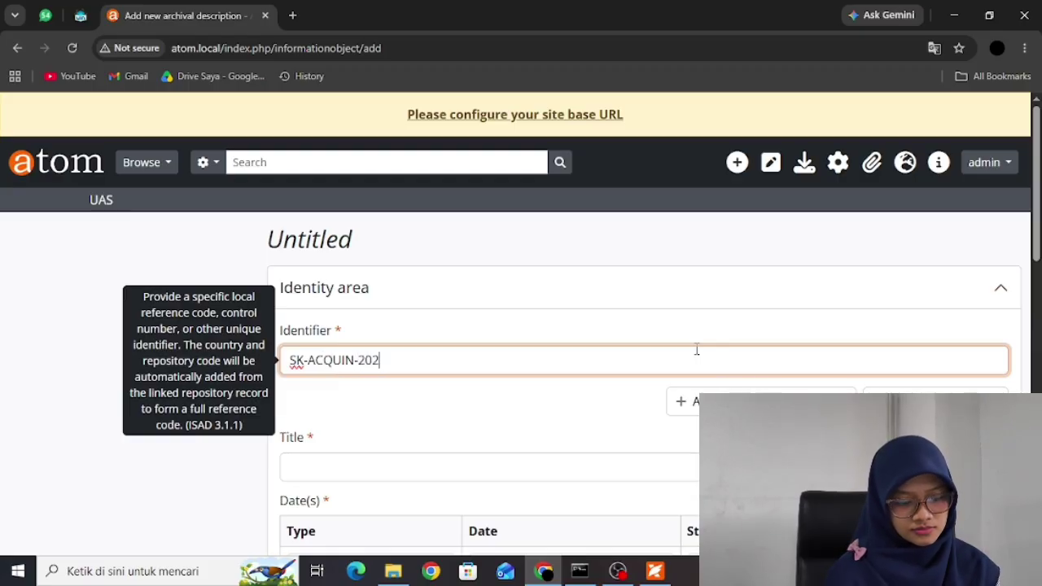
pyautogui.write('5-002')
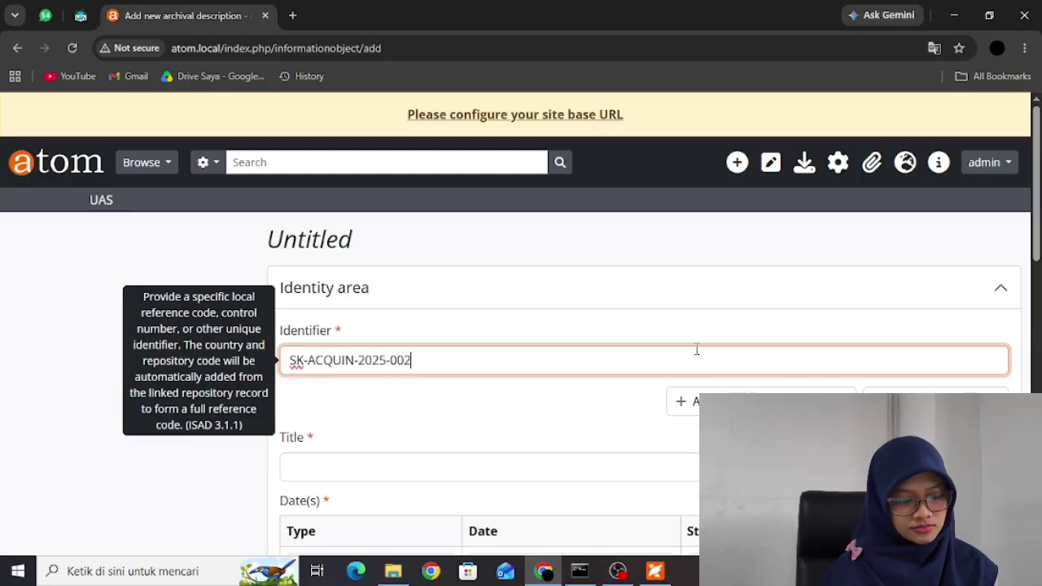
pyautogui.click(639, 401)
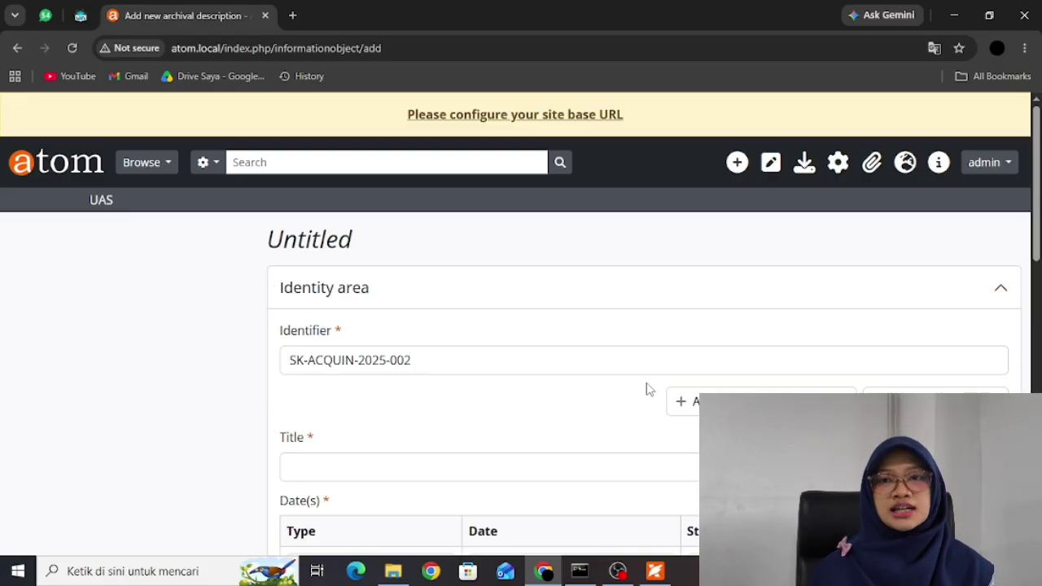
# - Begin the title with "Accreditation Procedure at the Syarif Hidayatullah State Islamic University Jakarta"
pyautogui.scroll(-1, 594, 366)
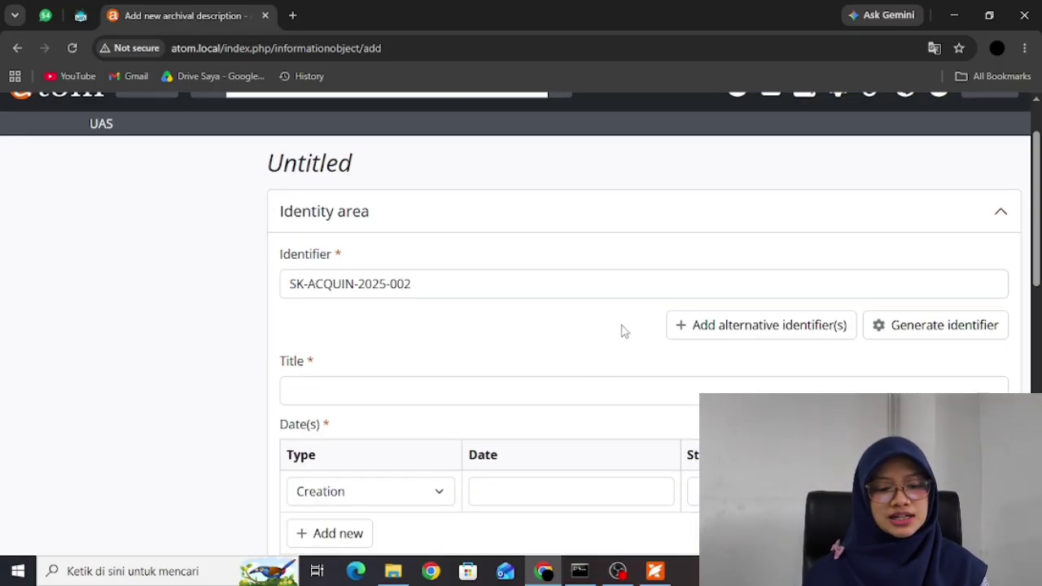
pyautogui.click(628, 394)
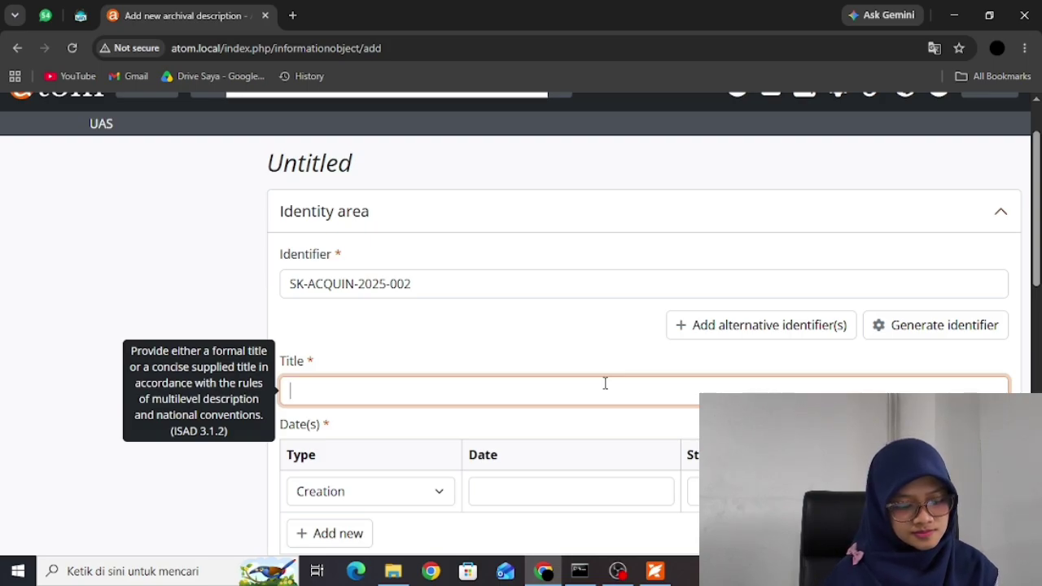
pyautogui.write('Accre')
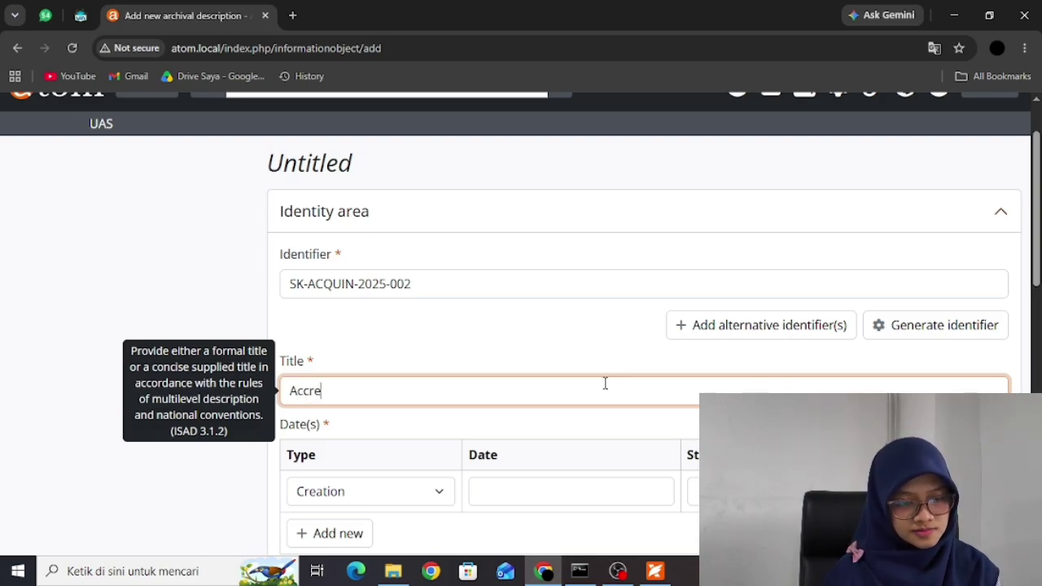
pyautogui.write('di')
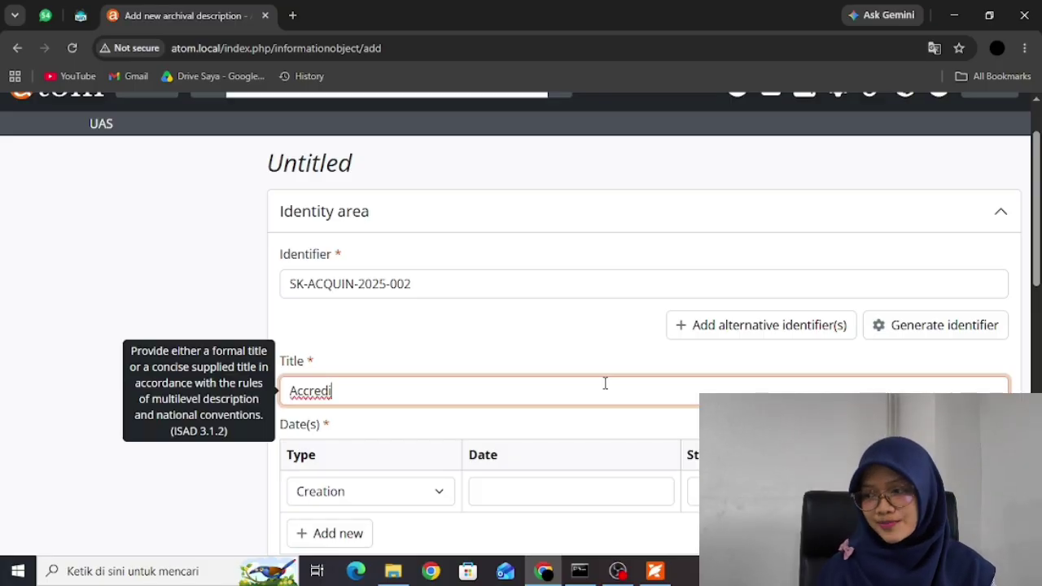
pyautogui.write('tation Pro')
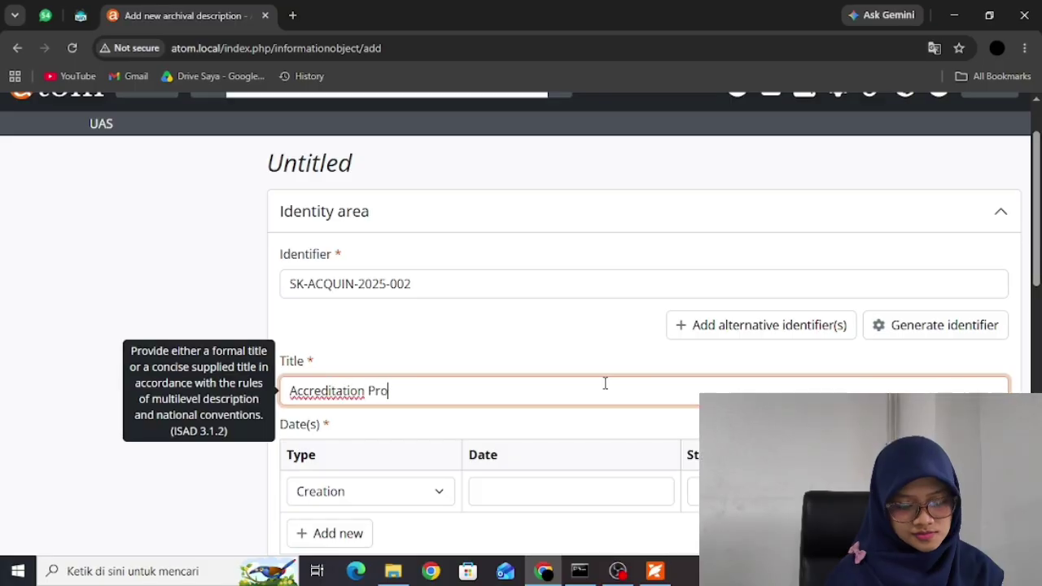
pyautogui.write('cedure at the Syarif Hidayatullah State Islamic University Jakart')
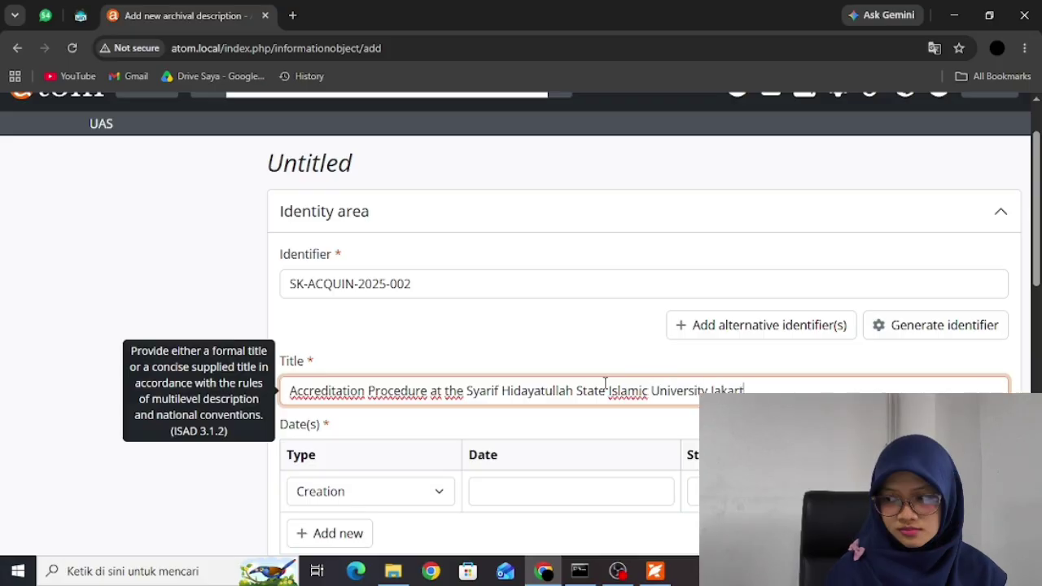
# - Complete the title with ": Law (B.A.), Family Law (B.A.), Constitutional Law (B.A.), Islamic Economic (B.A.), Family Law (M.A.), Islamic Economic Law (M.A.)"
pyautogui.write('a: Law (B.A.), Family Law (B.A.)')
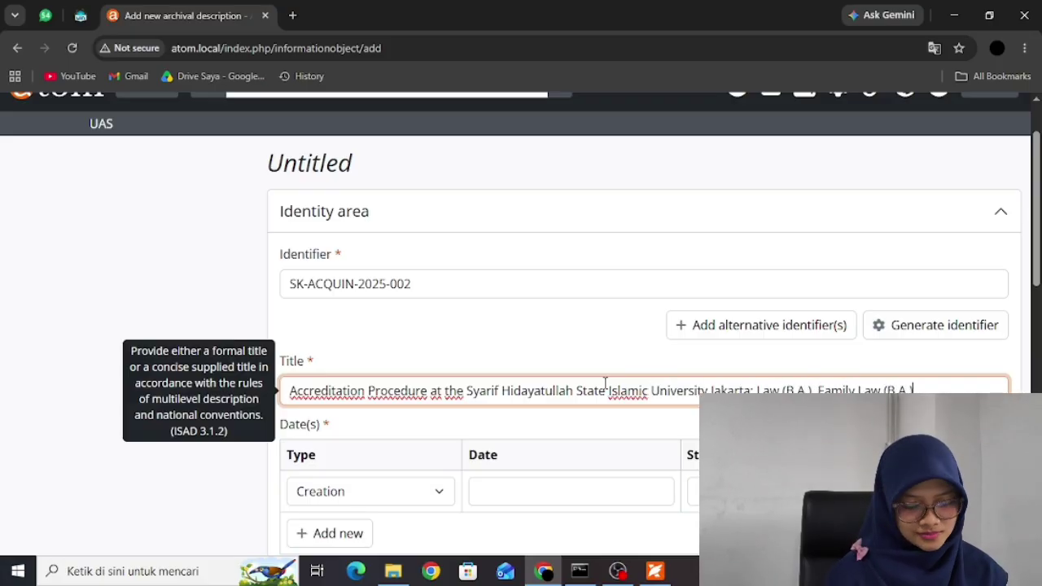
pyautogui.write(', Constitutional Law (B.A.), Islamic Econo')
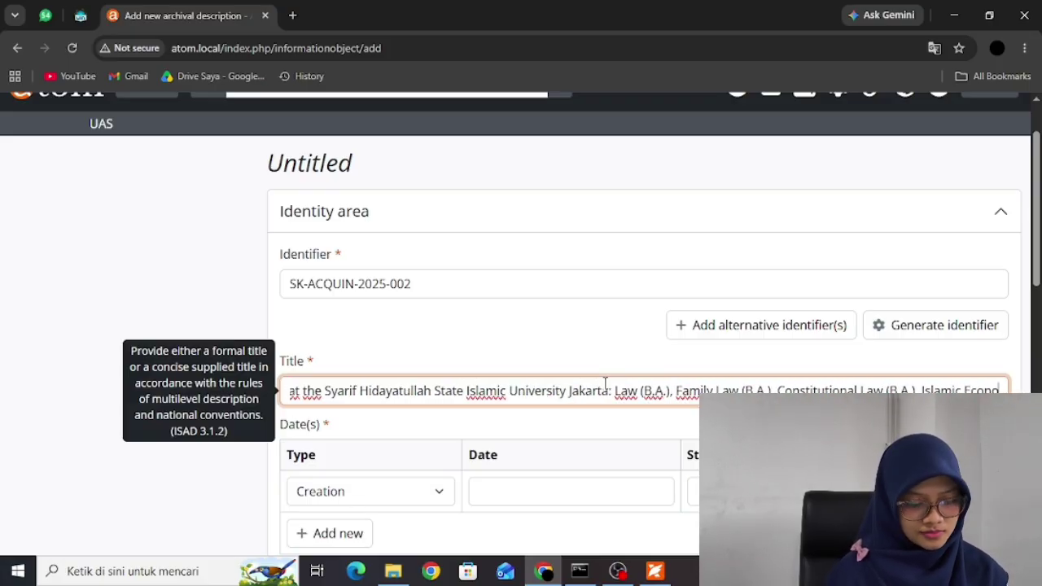
pyautogui.write('mic (B.A.), Family Law (M.A.)')
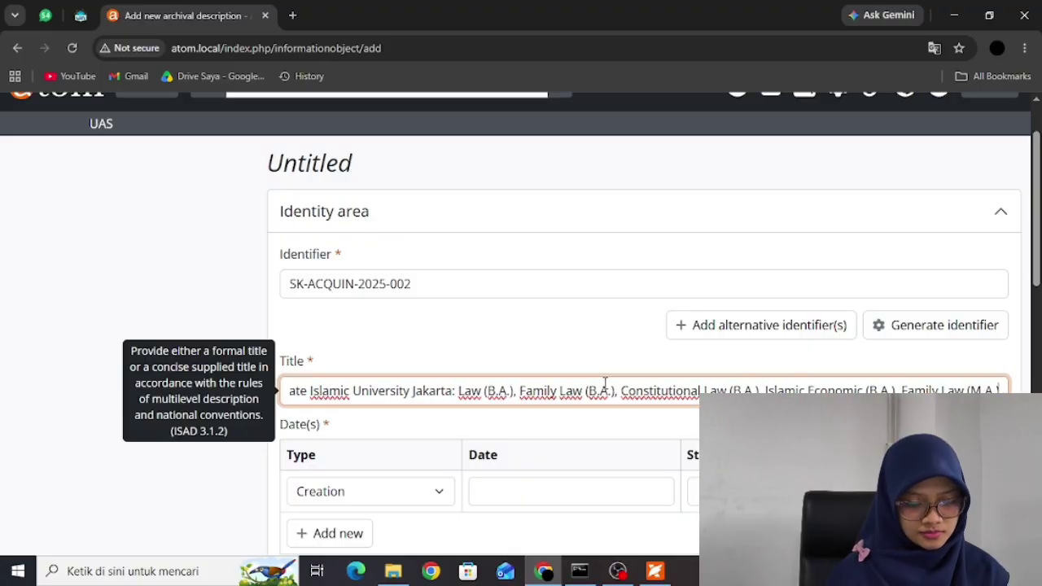
pyautogui.write(', Islamic Economic Law (M.A.)')
pyautogui.click(584, 318)
# - Set the creation date to "18 Juni 2025" and choose Item as the level of description
pyautogui.scroll(-3, 442, 280)
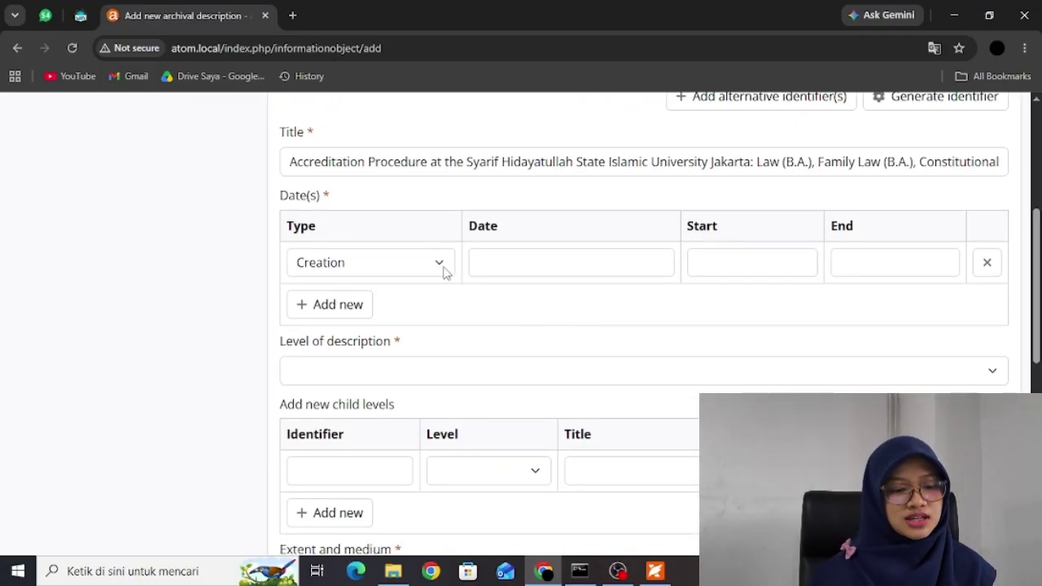
pyautogui.click(444, 269)
pyautogui.click(432, 288)
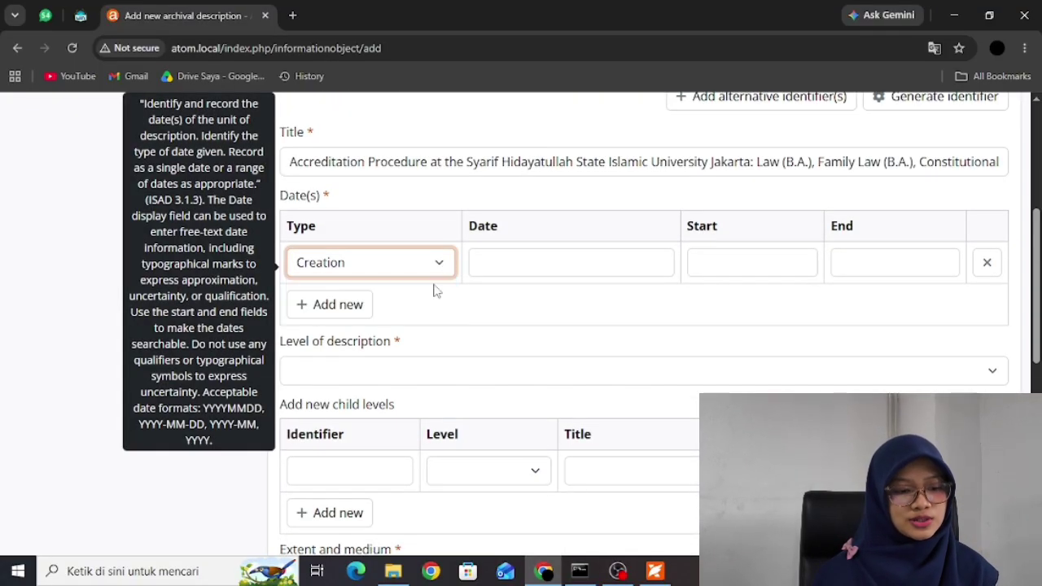
pyautogui.click(590, 269)
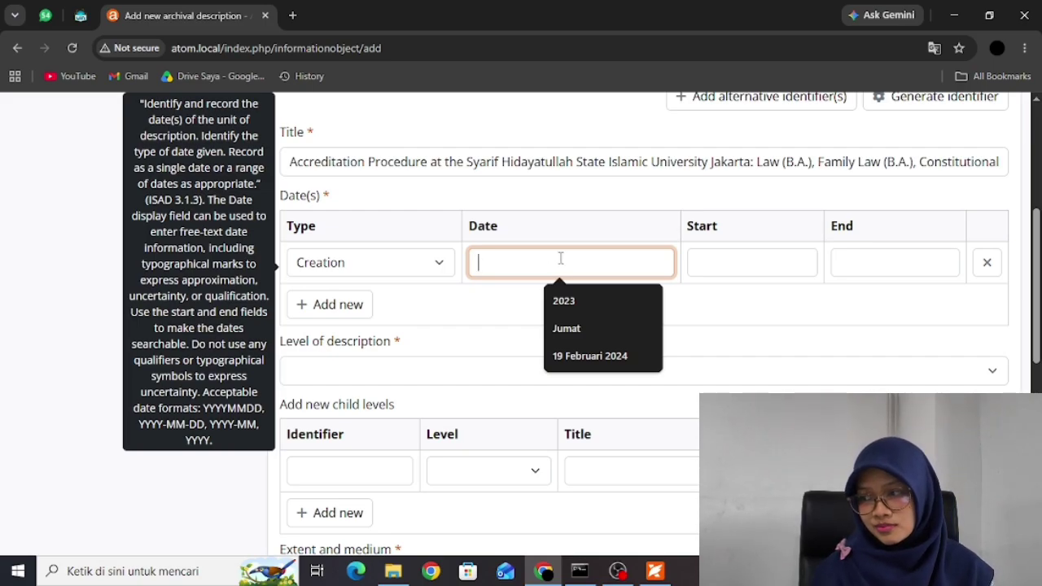
pyautogui.write('18 jU')
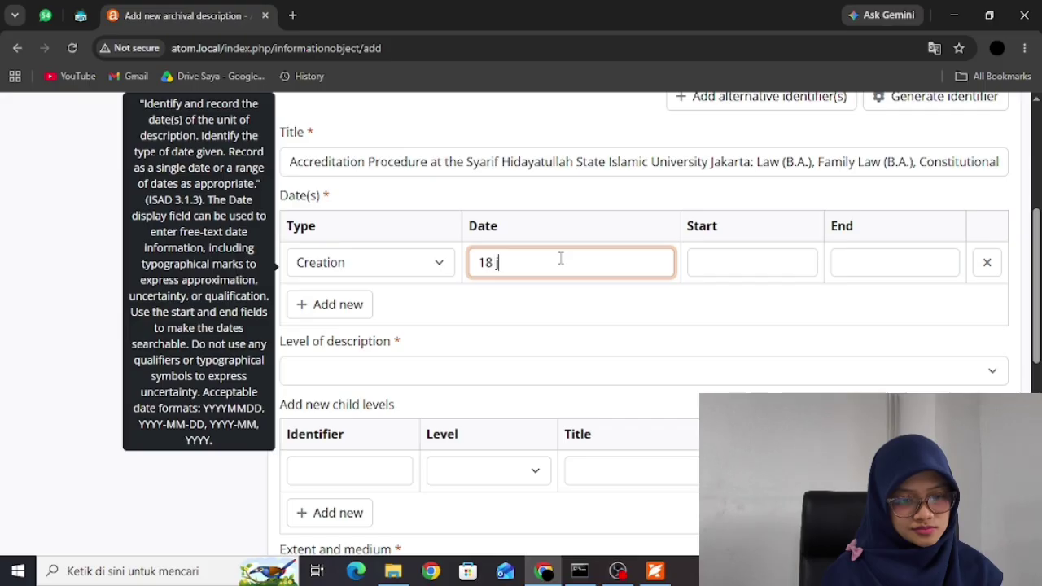
pyautogui.press('BackSpace')
pyautogui.press('BackSpace')
pyautogui.write('Juni')
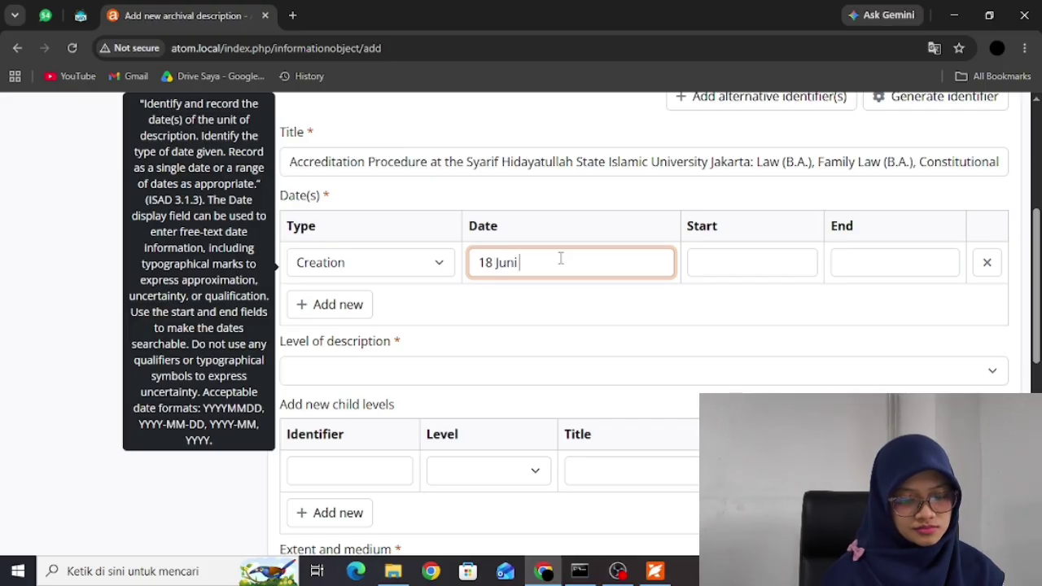
pyautogui.write(' 2025')
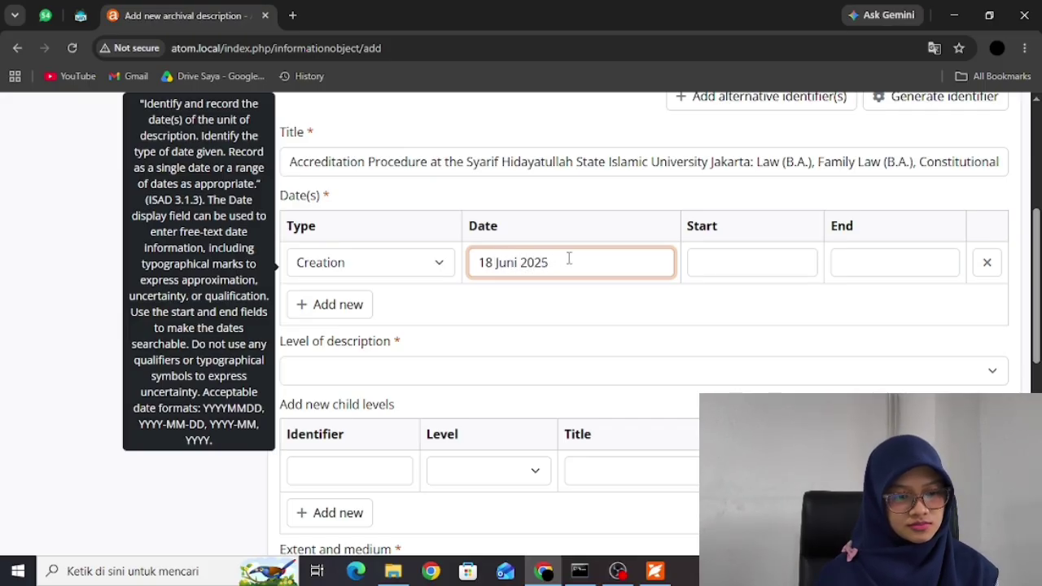
pyautogui.click(598, 332)
pyautogui.click(609, 372)
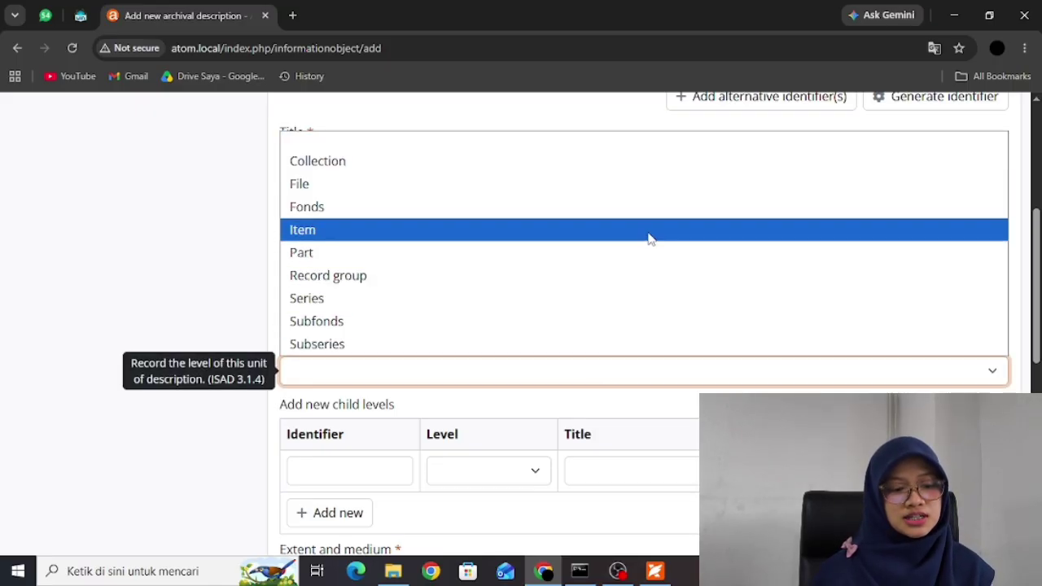
pyautogui.click(650, 230)
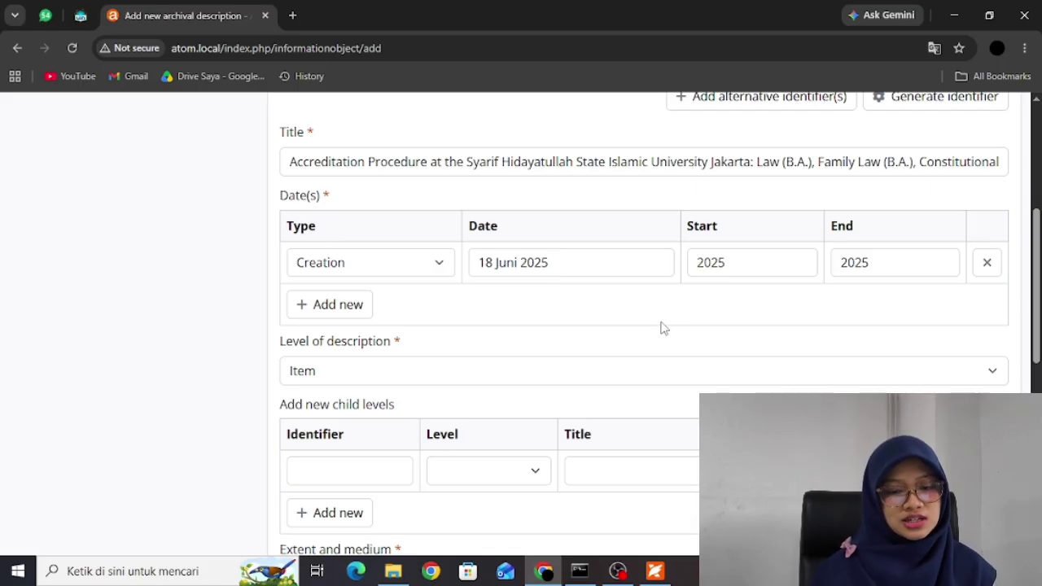
# - Enter "1 Berkas 4 Lembar (pdf)" as the extent and medium of the description
pyautogui.scroll(-2, 662, 330)
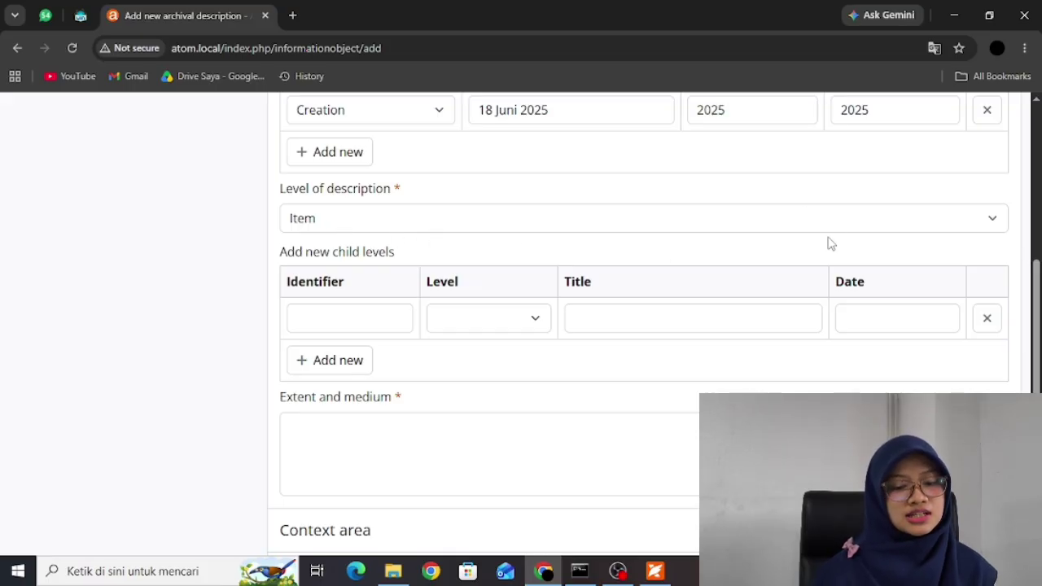
pyautogui.scroll(-2, 537, 341)
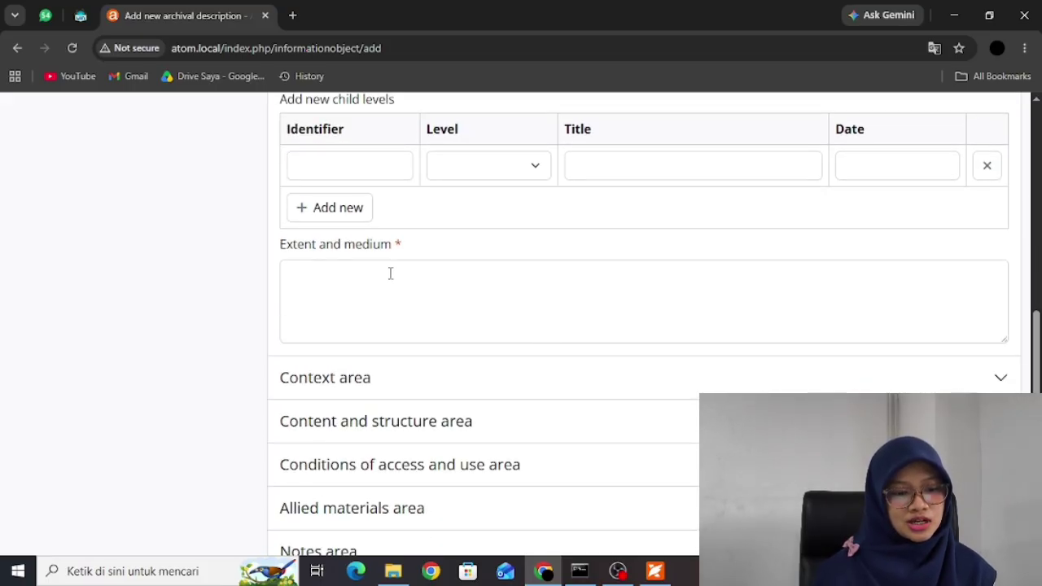
pyautogui.click(508, 302)
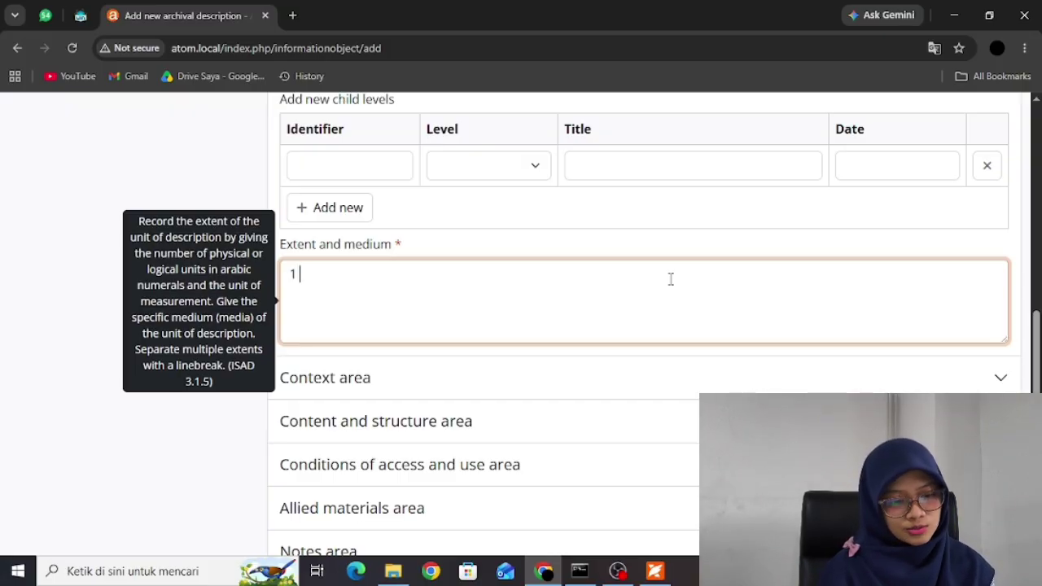
pyautogui.write('Berkas')
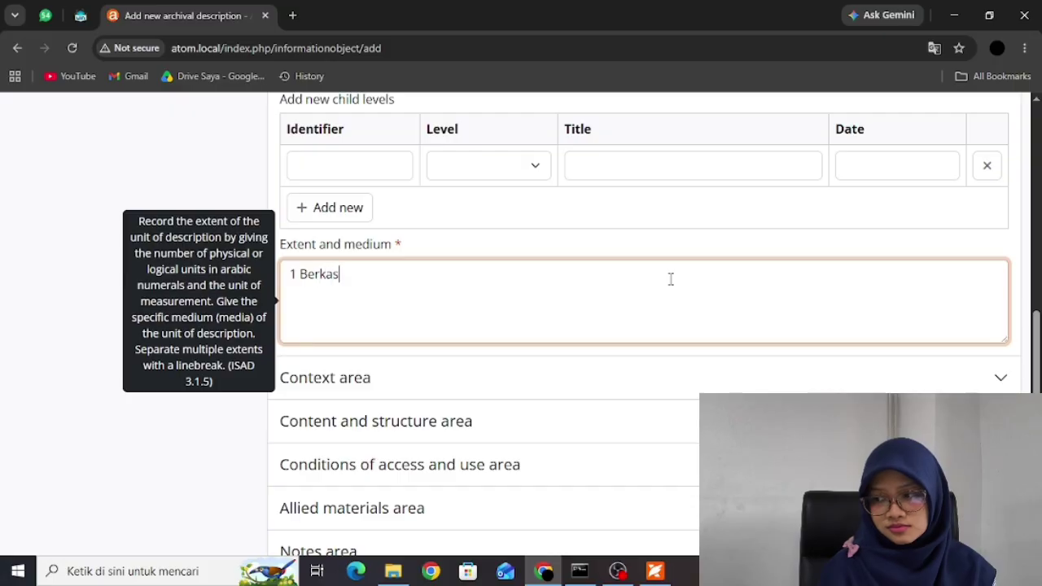
pyautogui.write(' 4 L')
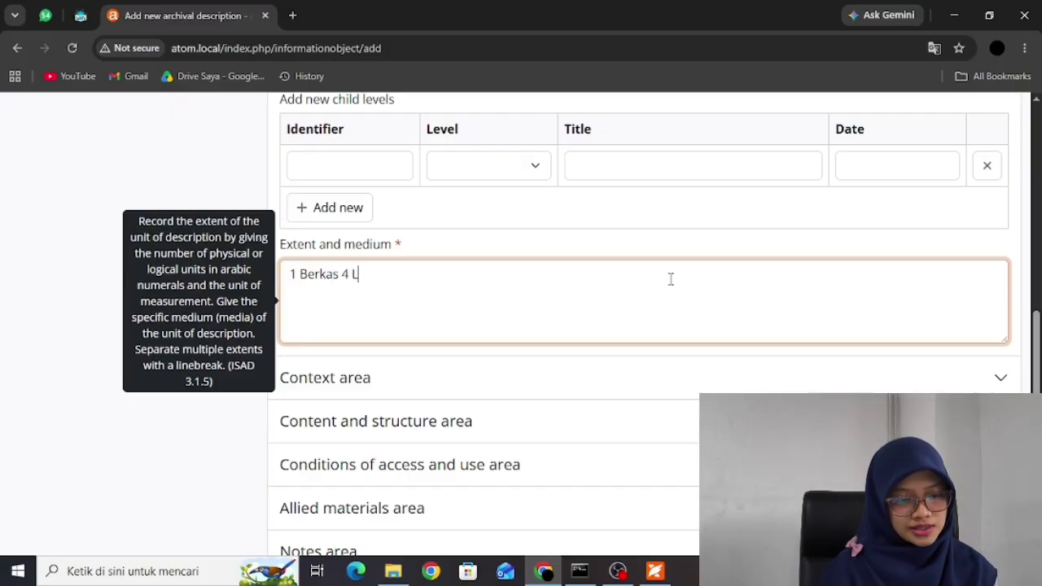
pyautogui.write('emab')
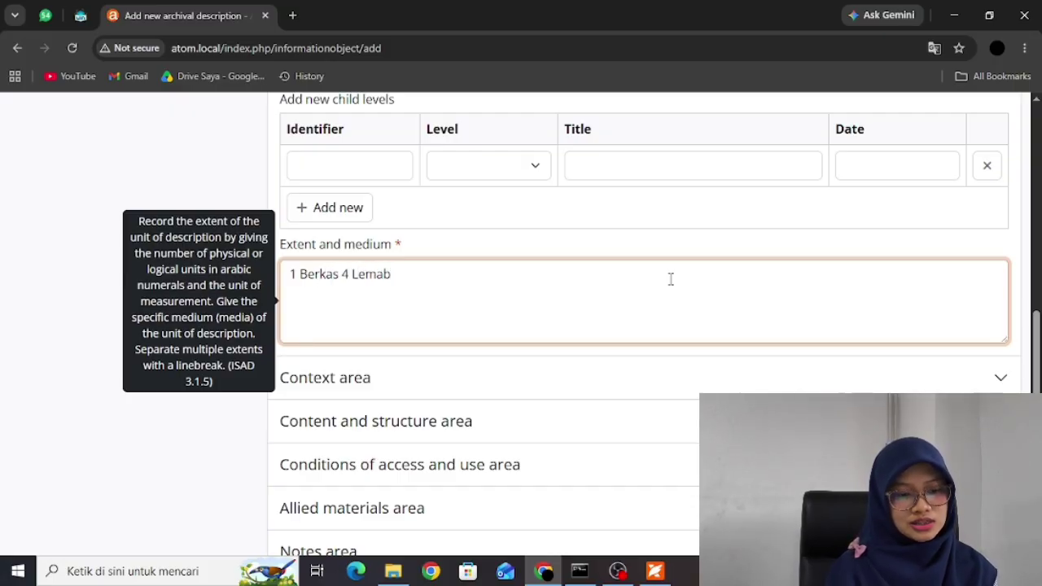
pyautogui.press('BackSpace')
pyautogui.press('BackSpace')
pyautogui.write('bar ')
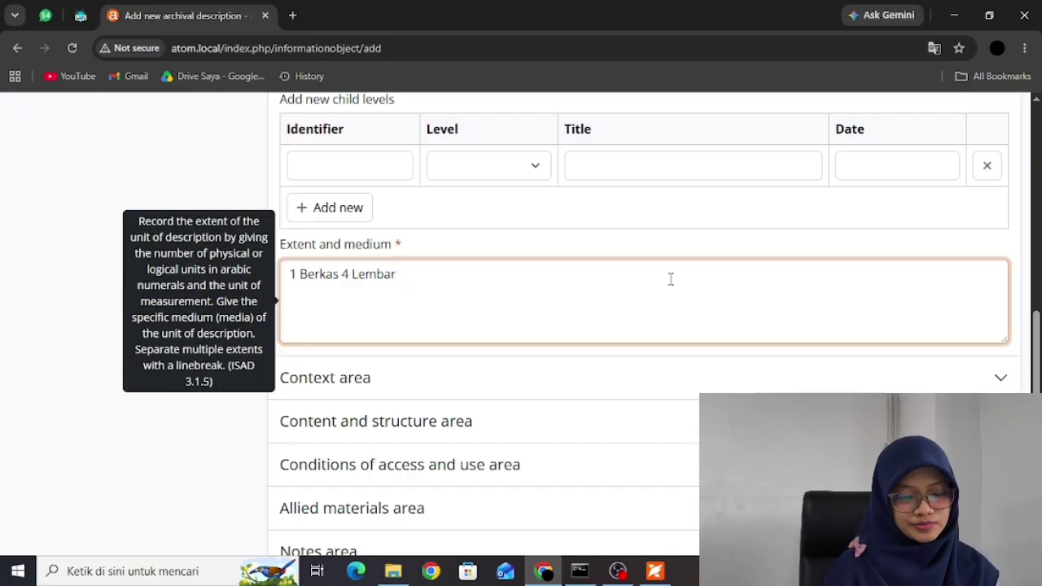
pyautogui.write('(pdf')
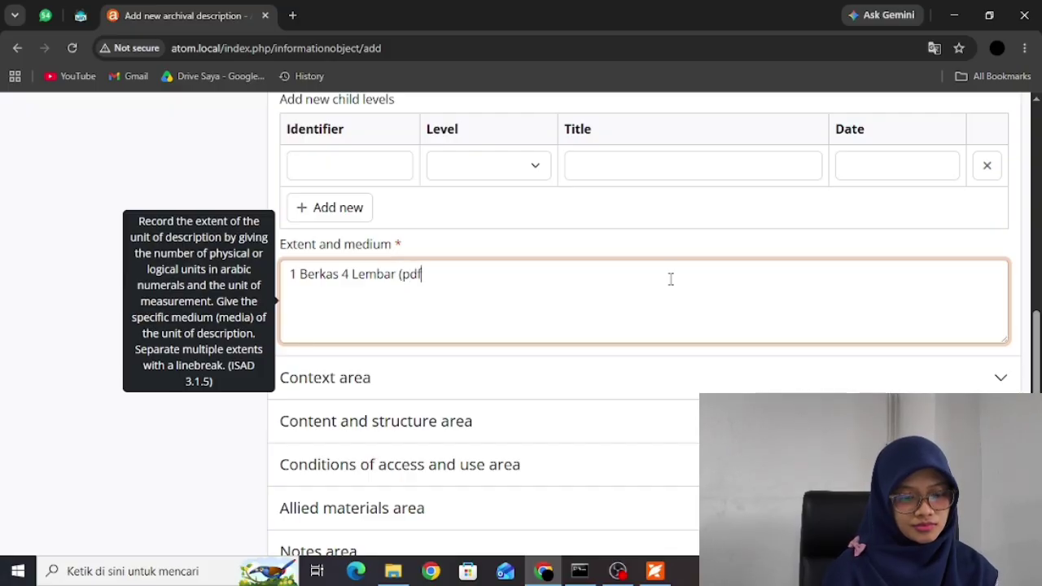
pyautogui.click(644, 241)
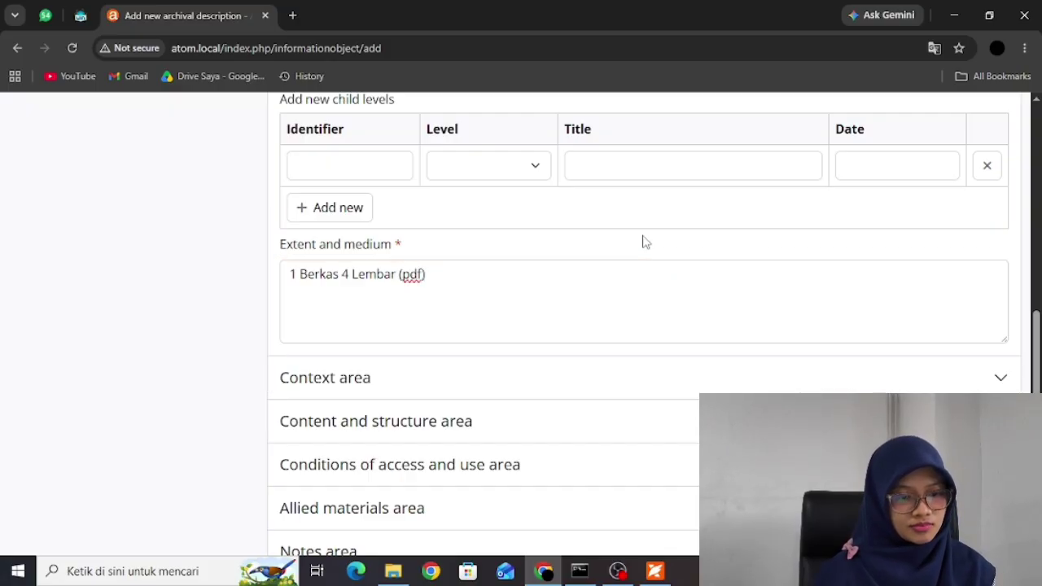
pyautogui.rightClick(596, 256)
pyautogui.click(529, 251)
# - Add ACQUIN as the name of creator in the context area
pyautogui.scroll(6, 528, 249)
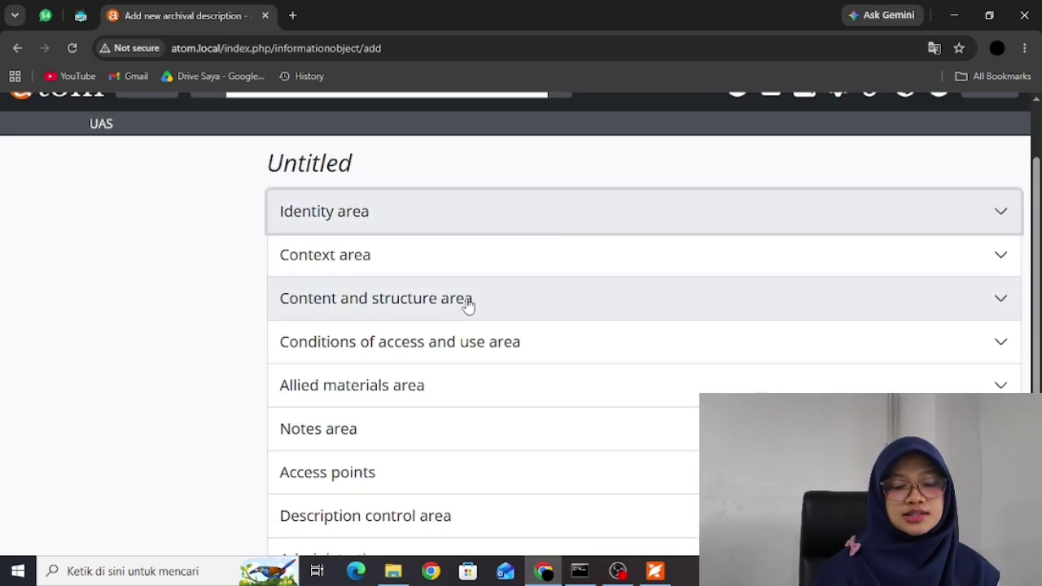
pyautogui.click(517, 268)
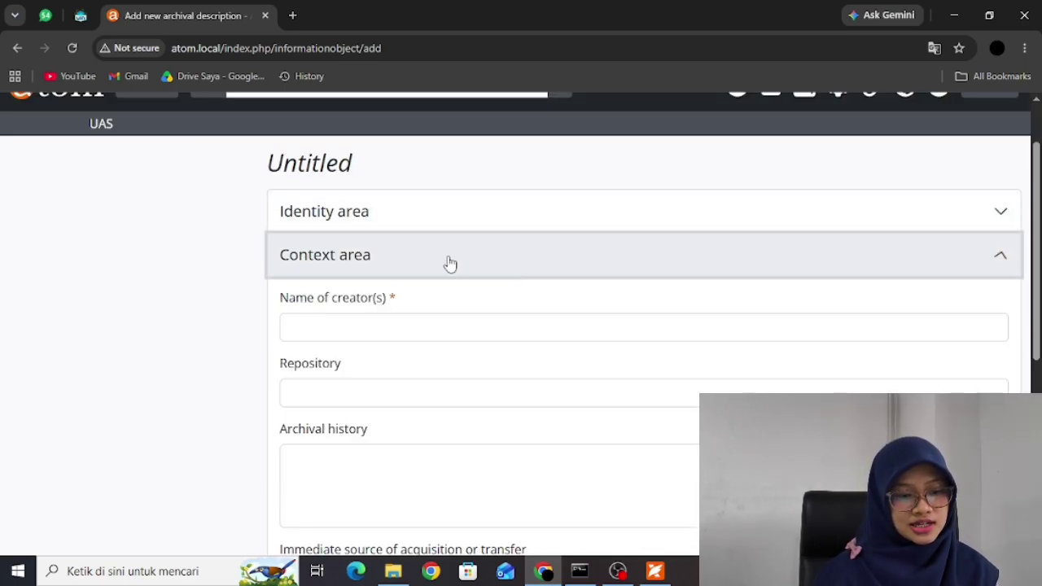
pyautogui.click(514, 326)
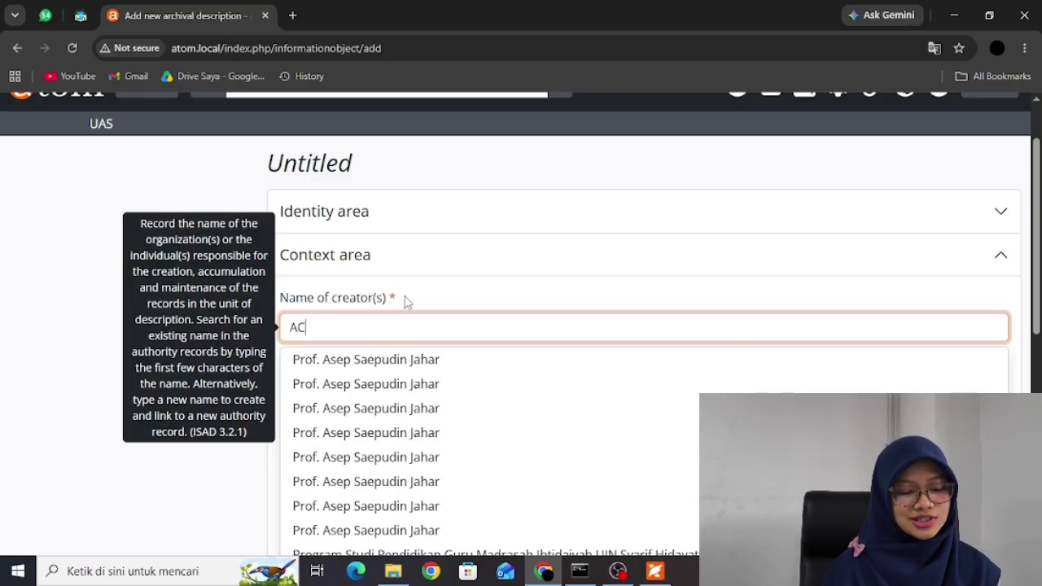
pyautogui.write('IN')
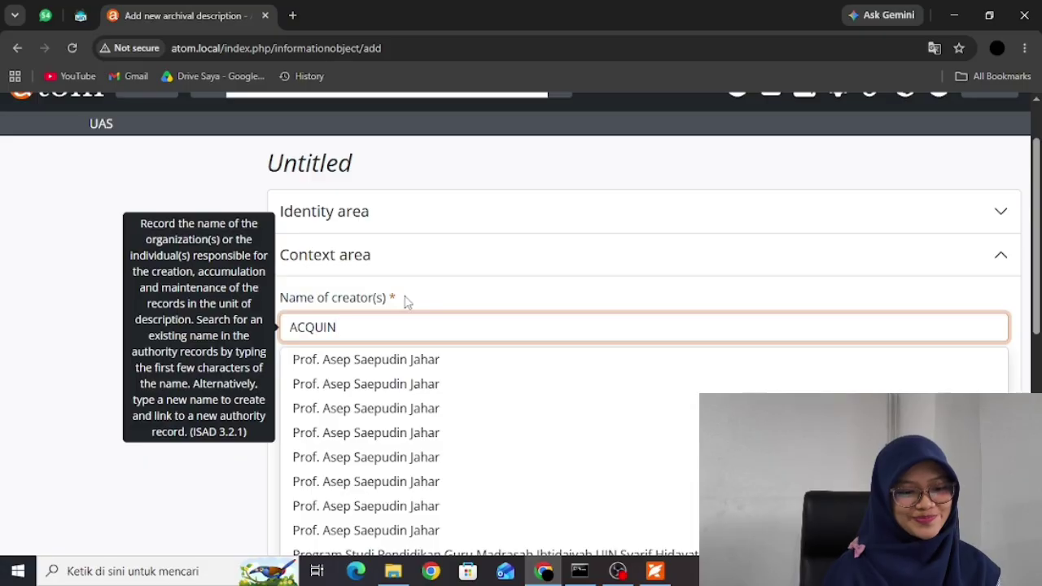
pyautogui.press('Return')
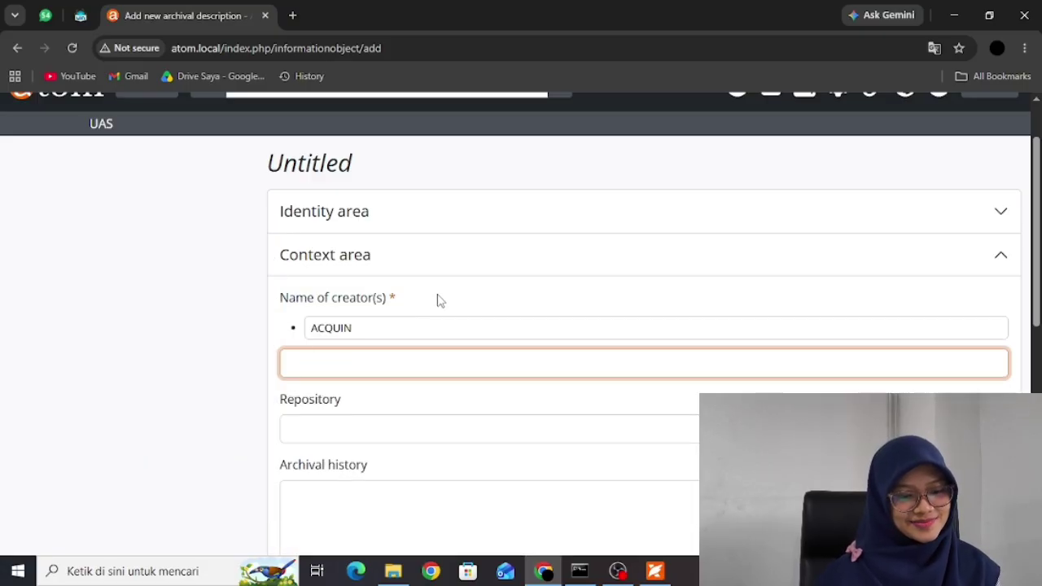
pyautogui.click(437, 300)
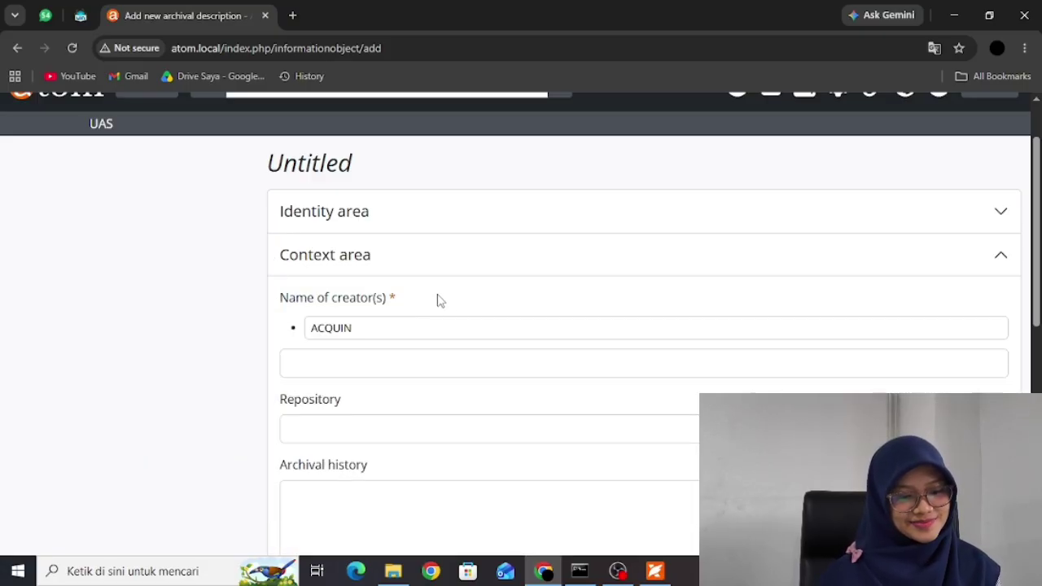
pyautogui.click(556, 262)
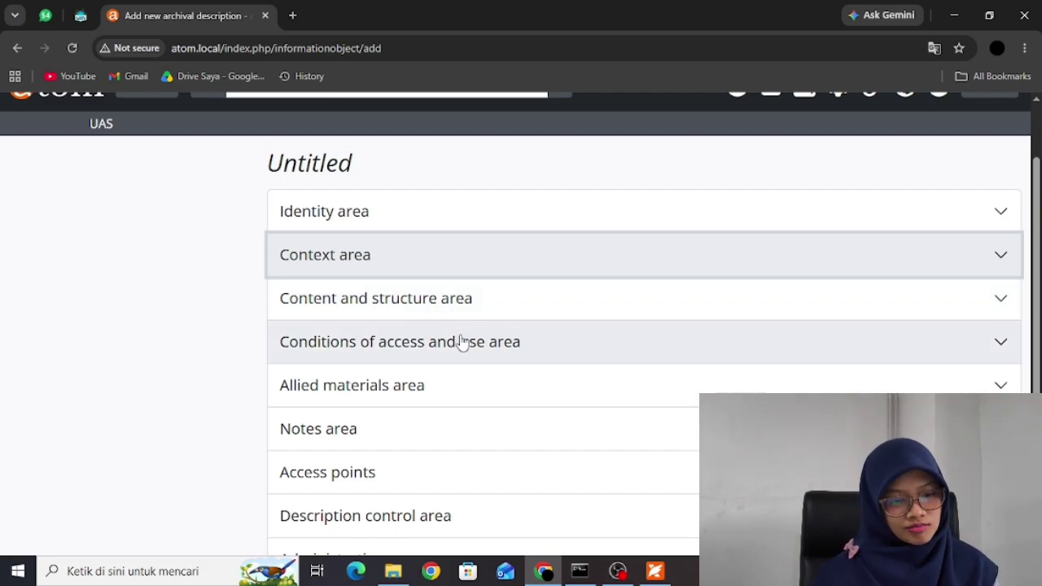
pyautogui.click(448, 272)
pyautogui.click(473, 275)
# - Set the scope and content to "Dokumen memuat informasi mengenai pelaksanaan asesmen, daftar anggota tim asesor, proses visitasi, serta keputusan hasil akreditasi untuk program studi yang dinilai."
pyautogui.click(488, 302)
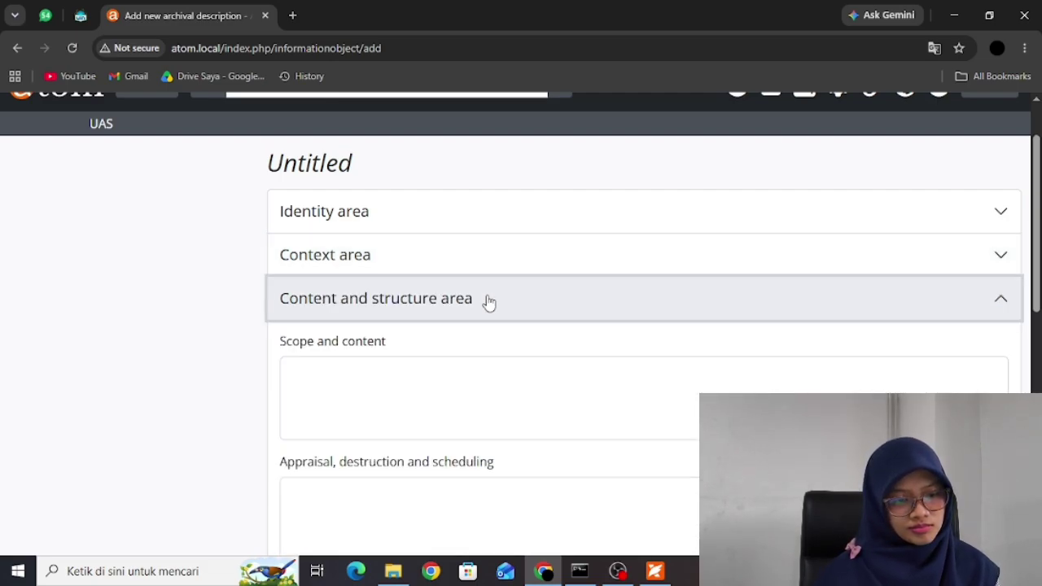
pyautogui.click(521, 376)
pyautogui.scroll(-1, 450, 318)
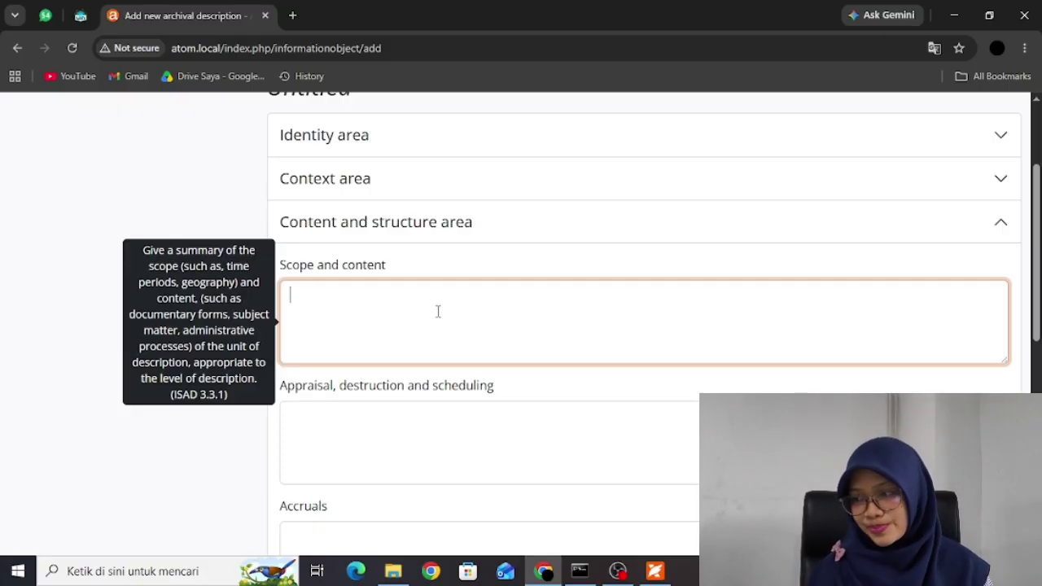
pyautogui.write('Dokumen memuat informasi mengenai pela')
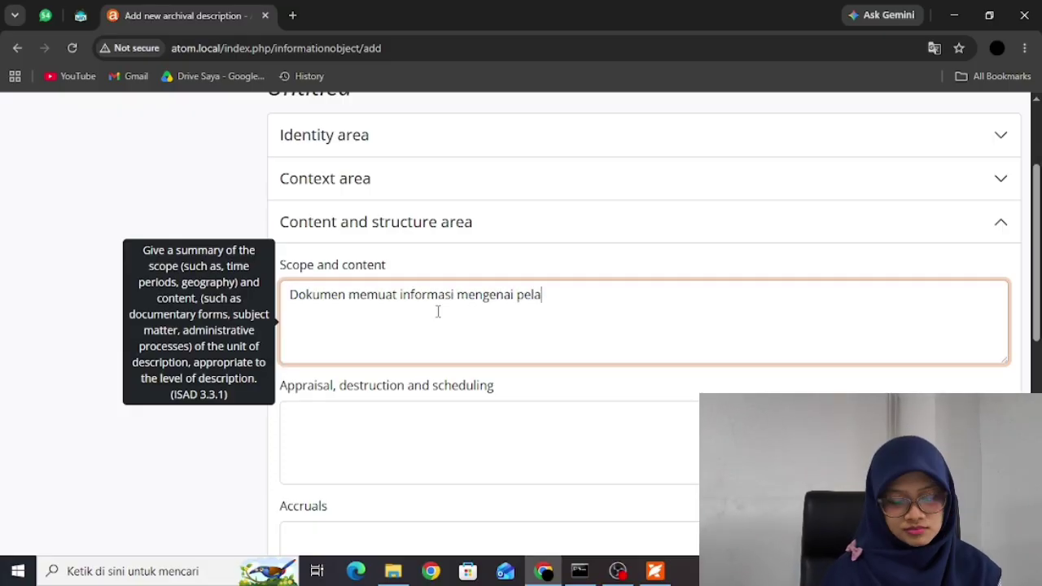
pyautogui.write('ksanaan asesmen, daftar anggota tim asesor, ')
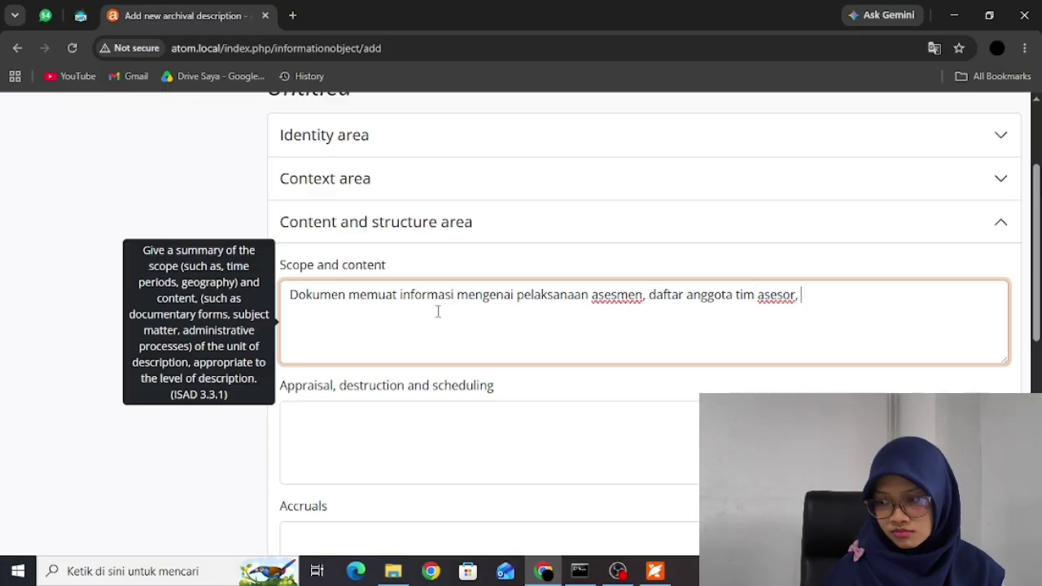
pyautogui.write('proses visitasi, serta keputusan hasil akreditasi untuk program studi yang dinilai.')
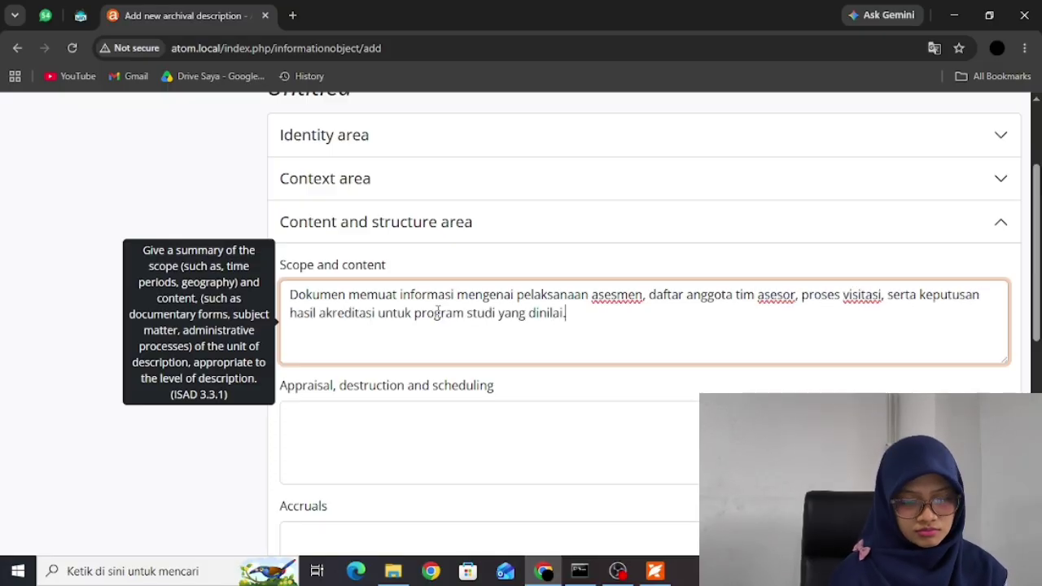
# - Begin the scope text with "Arsip ini berisi surat keputusan dari ACQUIN mengenai hasil proses akreditasi terhadap Program Studi Ilmu Hukum di Universitas Islam Negeri Syarif Hidayatullah Jakarta."
pyautogui.hotkey('ctrl', 'Home')
pyautogui.write('Arsip ini berisi surat keputusan ')
pyautogui.write('dari ACQUIN mengenai hasil proses akreditasi terhadap Program Stu')
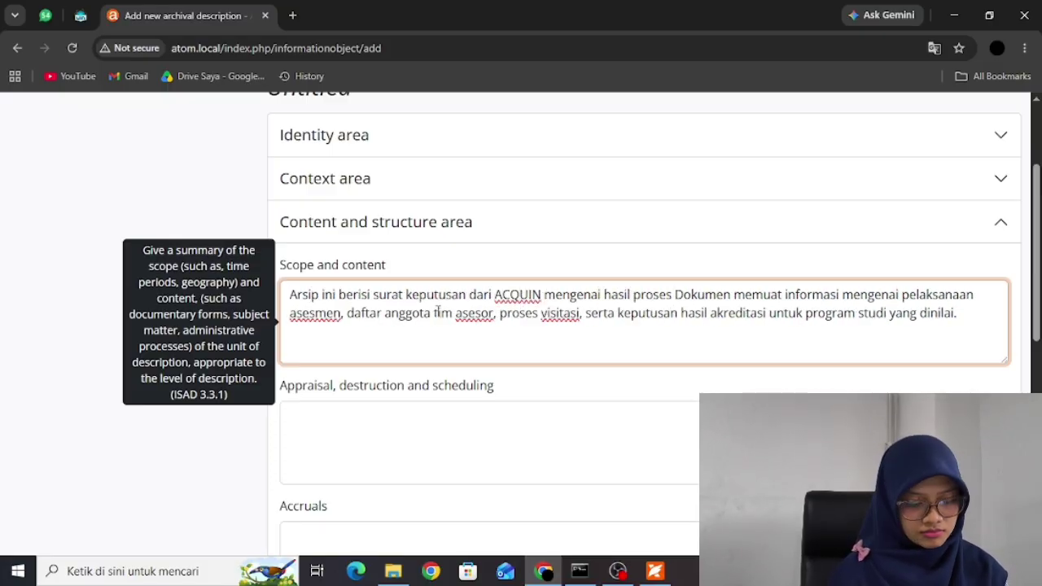
pyautogui.write('di Ilmu Hukum di Universitas Islam Negeri Syarif Hidayatullah Jakarta.')
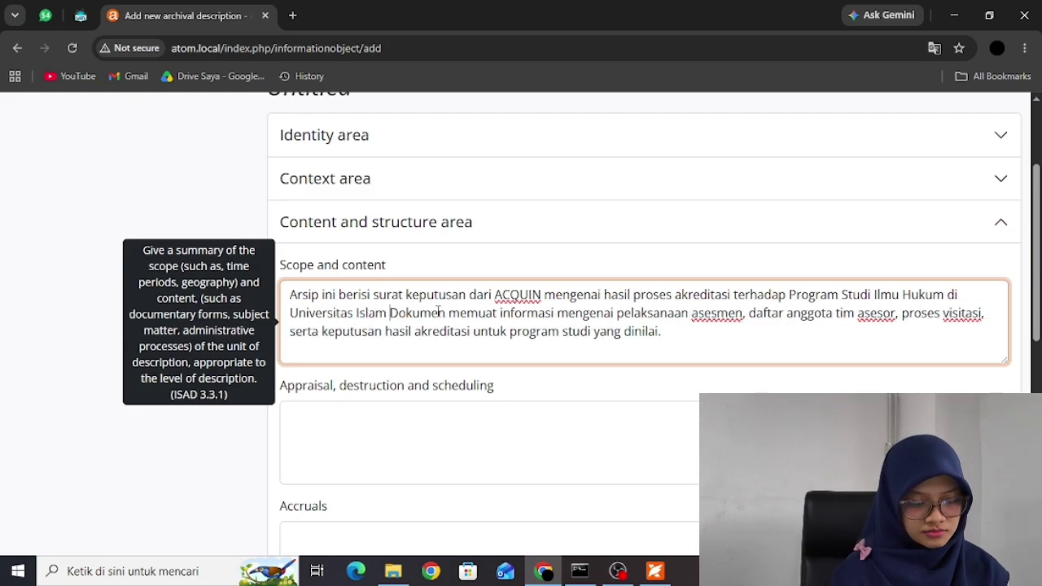
pyautogui.scroll(1, 485, 305)
pyautogui.click(372, 292)
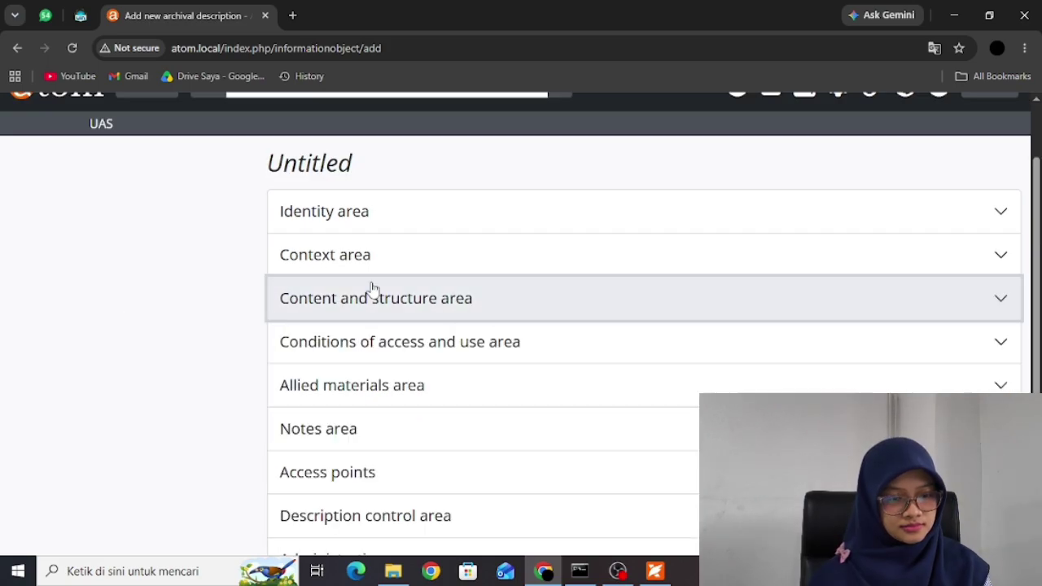
# - Add English as the language in the description control area
pyautogui.scroll(-1, 367, 298)
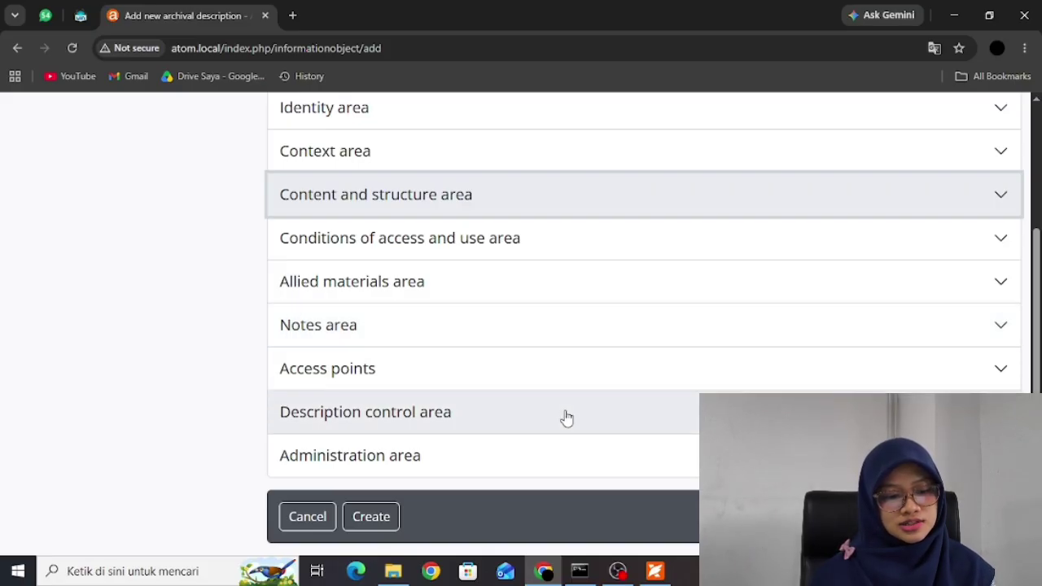
pyautogui.click(568, 417)
pyautogui.scroll(-5, 421, 456)
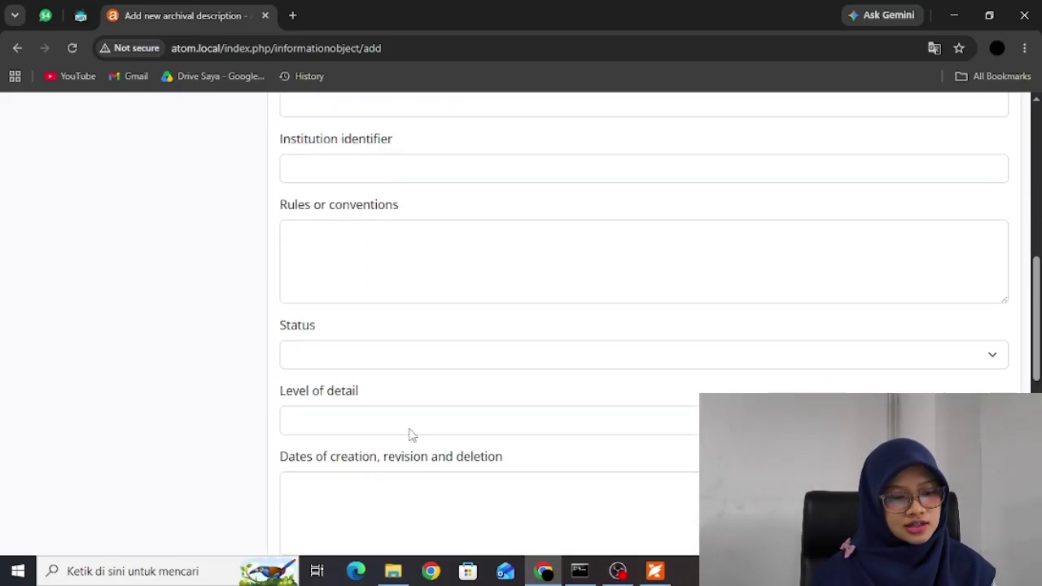
pyautogui.scroll(-5, 403, 415)
pyautogui.click(416, 373)
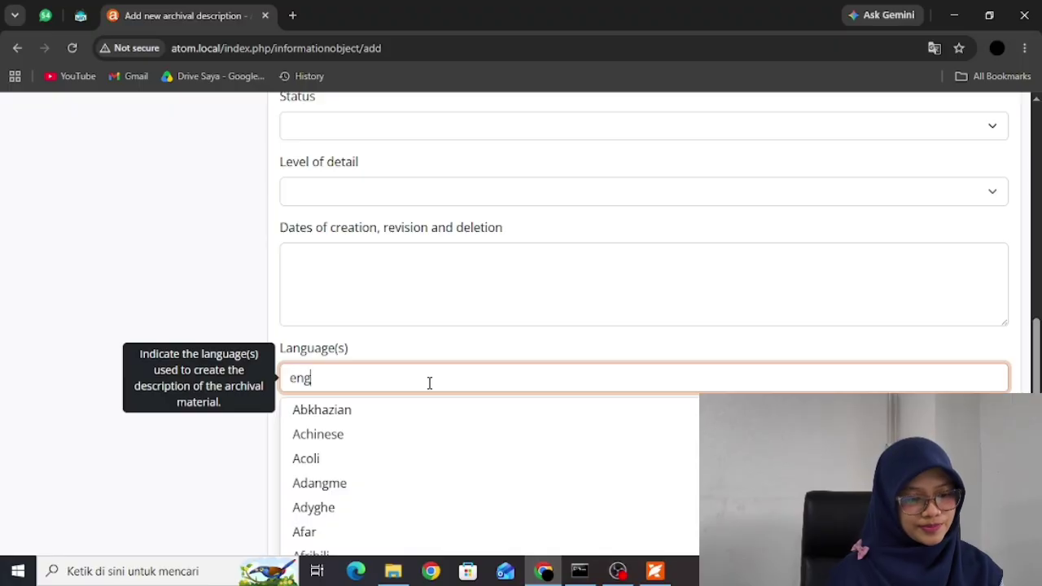
pyautogui.write('eng')
pyautogui.click(453, 410)
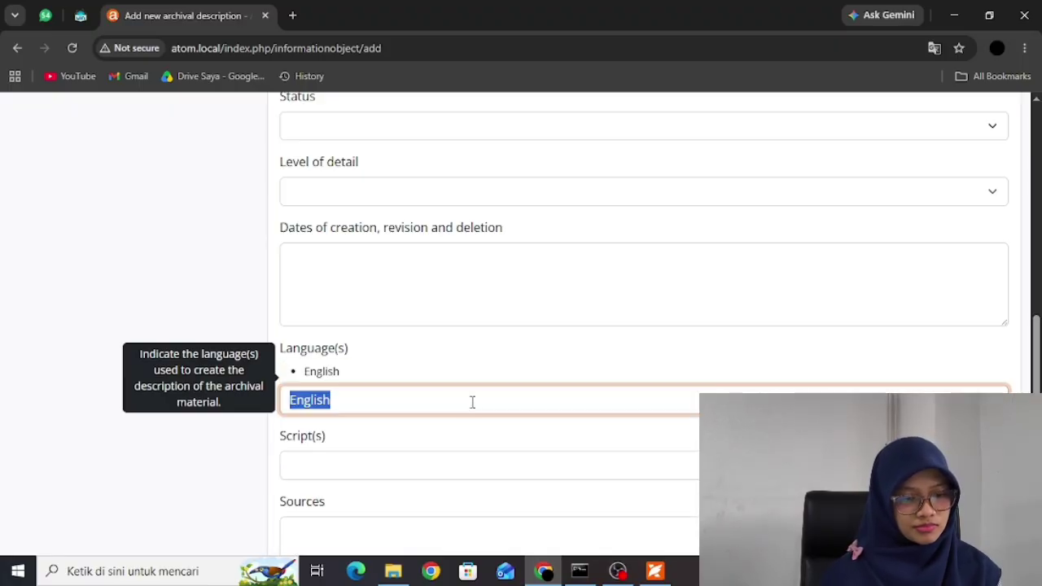
pyautogui.click(503, 356)
pyautogui.scroll(-3, 503, 356)
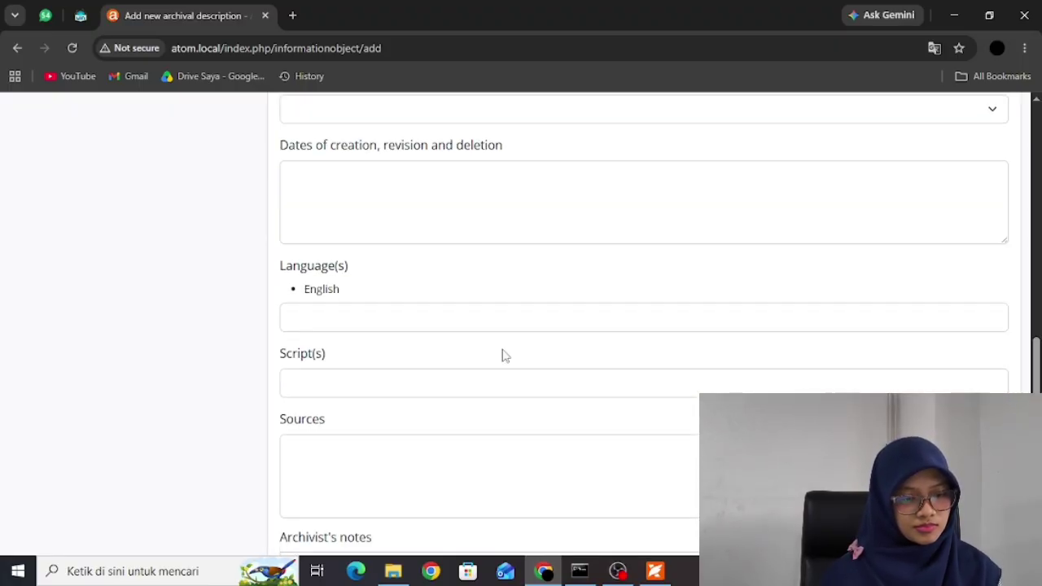
pyautogui.scroll(15, 499, 353)
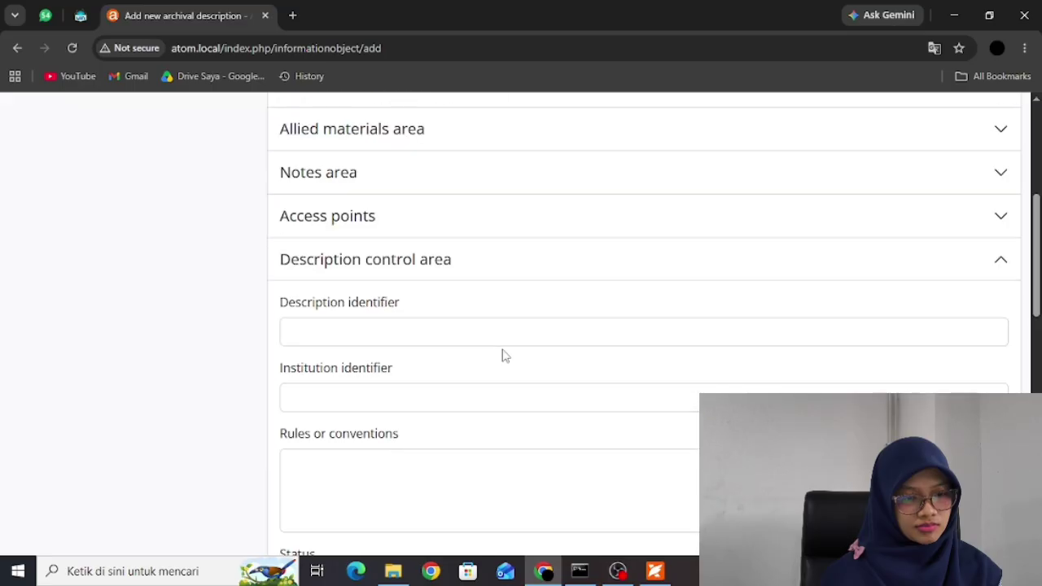
pyautogui.scroll(-2, 483, 516)
pyautogui.click(475, 454)
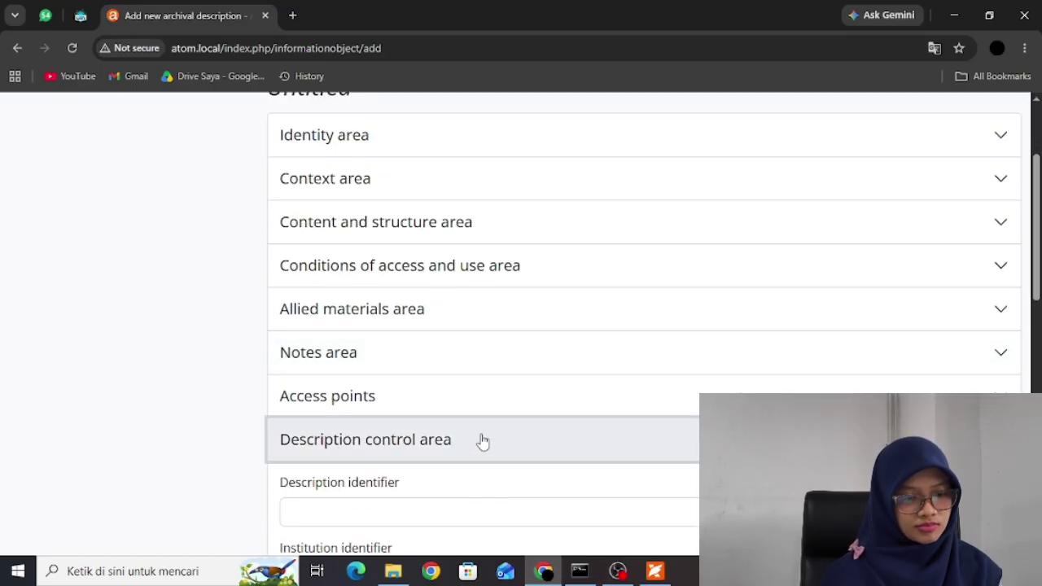
# - Set the display standard in the administration area to "ISAD(G), 2nd ed. International Council on Archives"
pyautogui.click(476, 458)
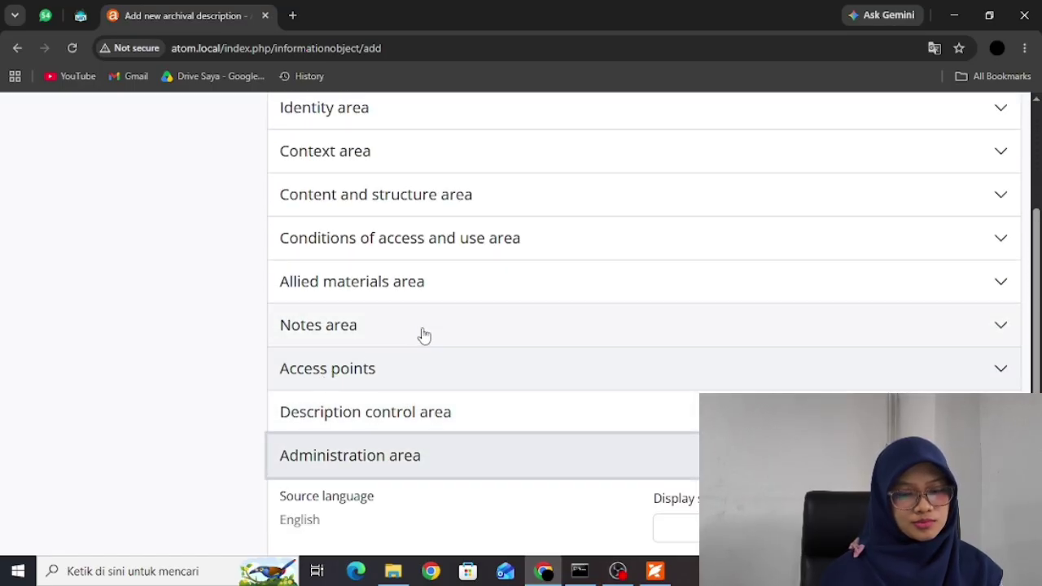
pyautogui.scroll(-2, 480, 345)
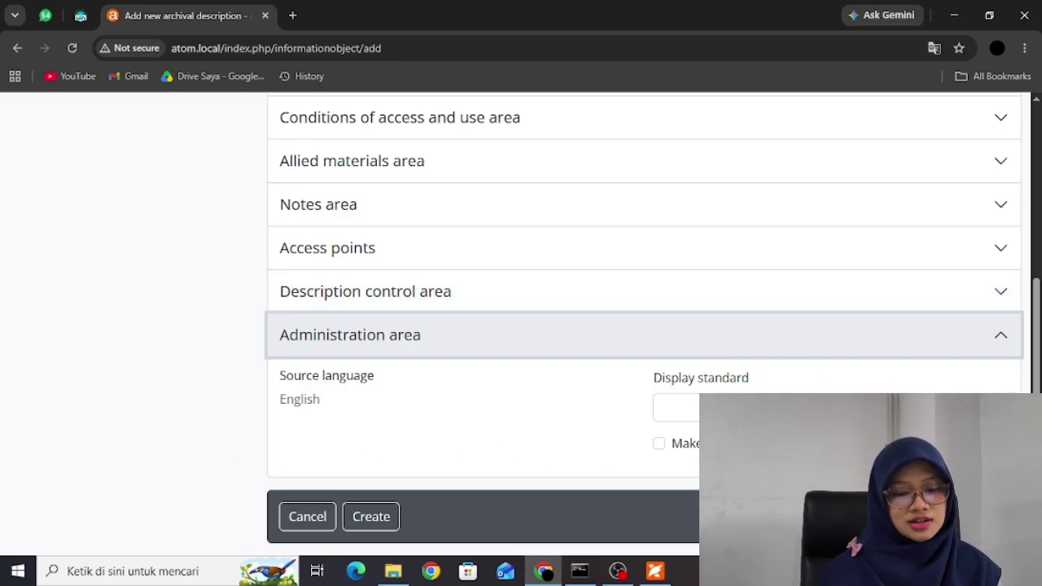
pyautogui.click(997, 407)
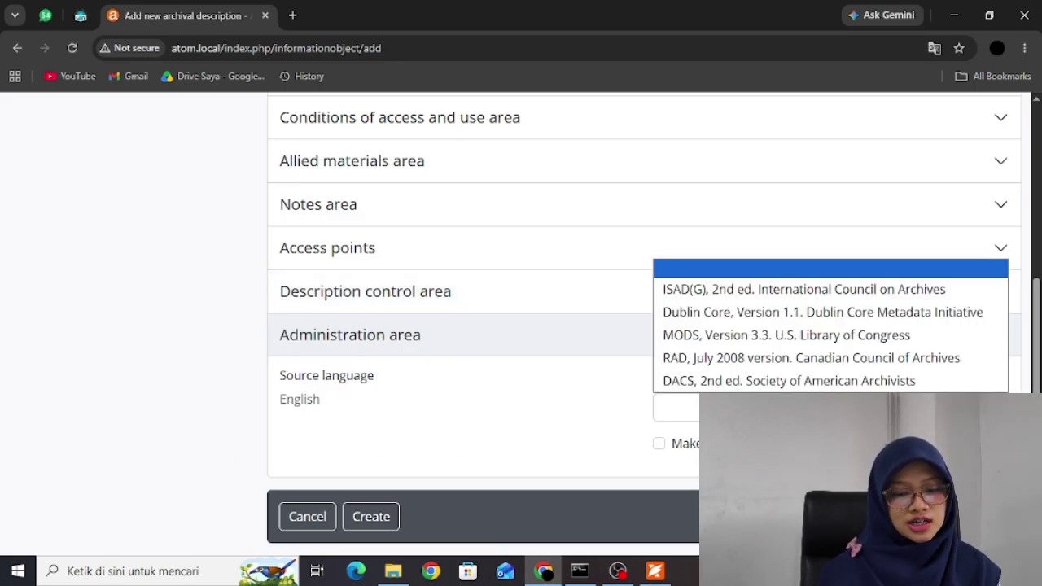
pyautogui.click(738, 291)
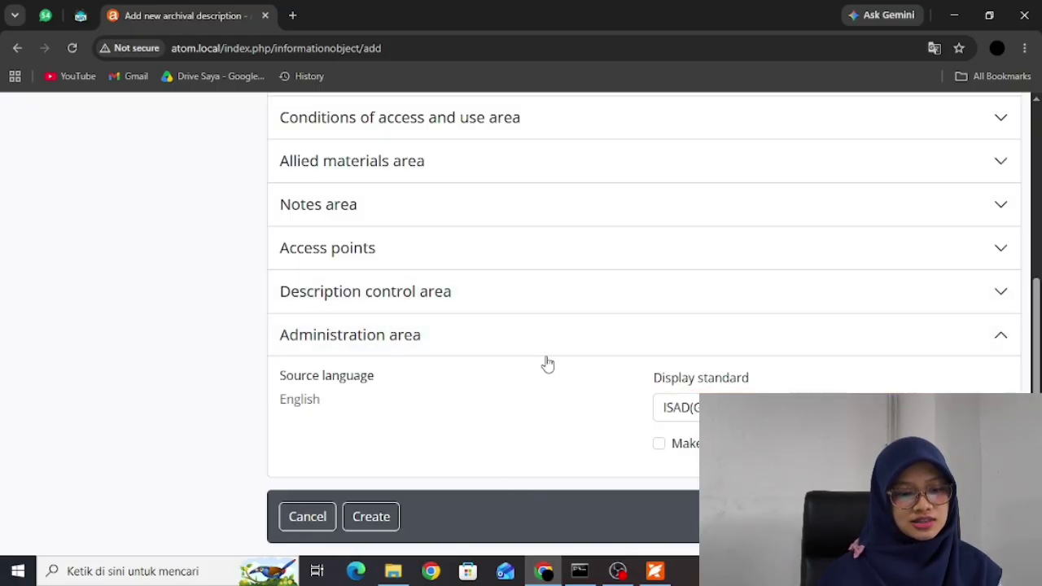
# - Check the list of description areas and create the archival description
pyautogui.scroll(4, 567, 344)
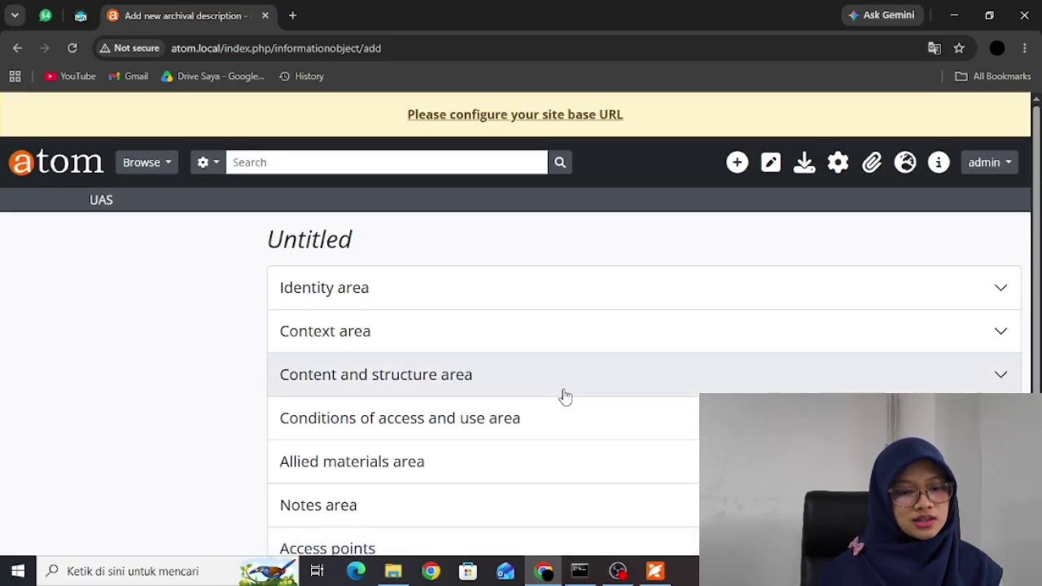
pyautogui.scroll(-1, 565, 396)
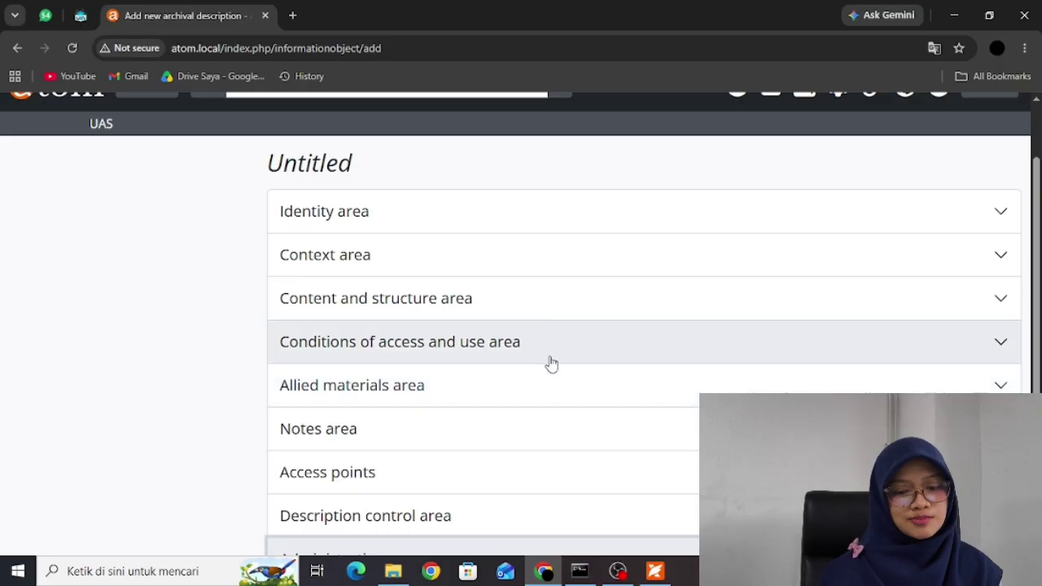
pyautogui.scroll(-1, 551, 372)
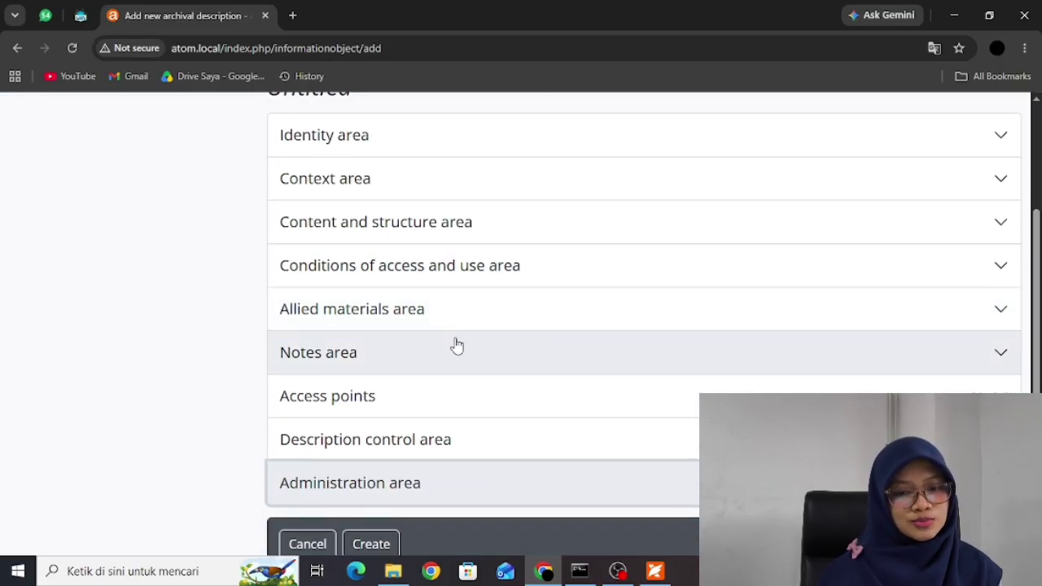
pyautogui.scroll(-1, 600, 377)
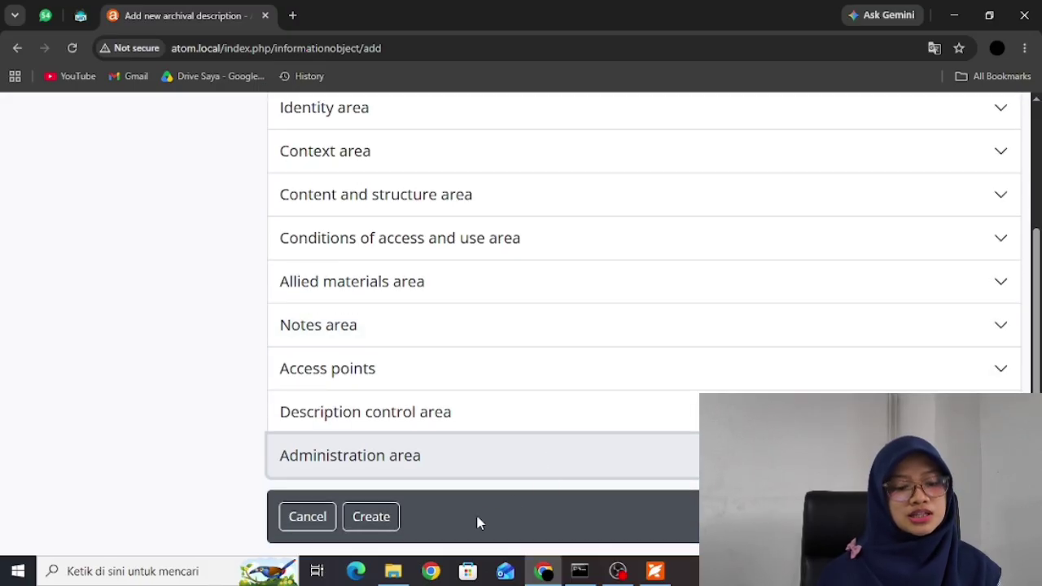
pyautogui.click(378, 525)
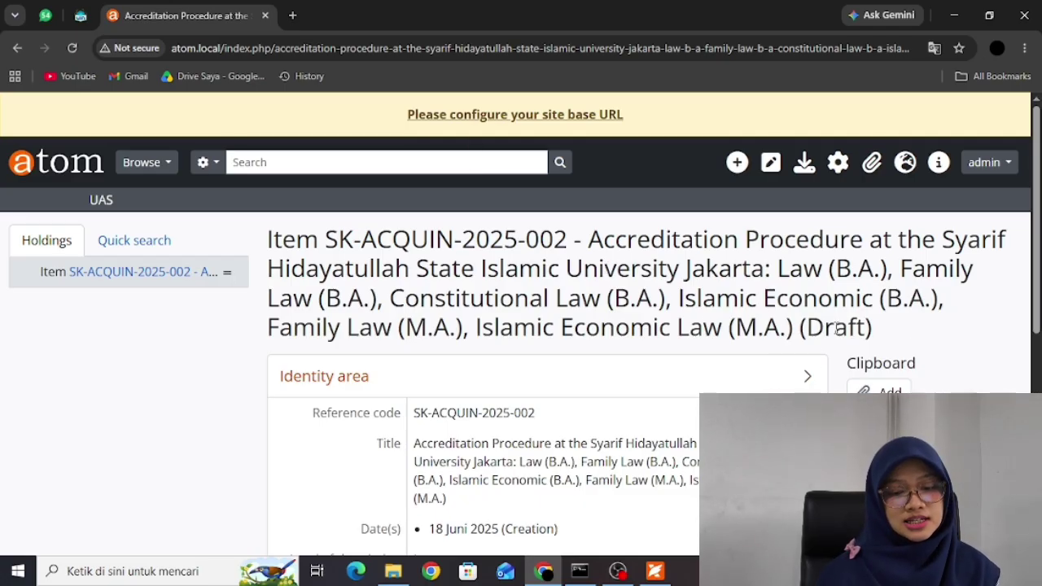
# - Link the file "Decision Letter_Cluster 2_Legal Studies (003) (1).pdf" from the KUMPULANARSIPATOM folder to the SK-ACQUIN-2025-002 description as its digital object
pyautogui.scroll(-5, 733, 358)
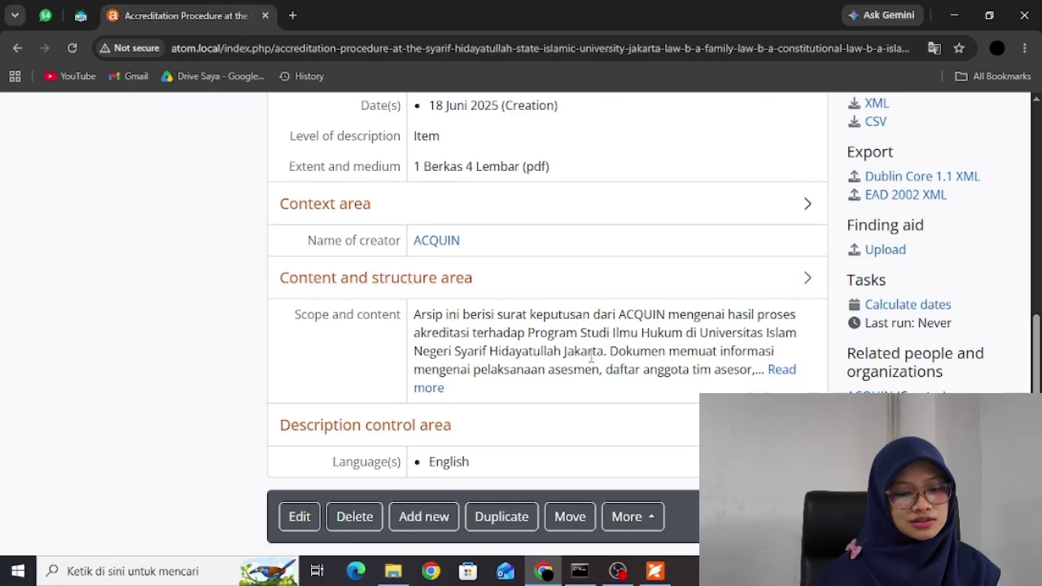
pyautogui.click(633, 516)
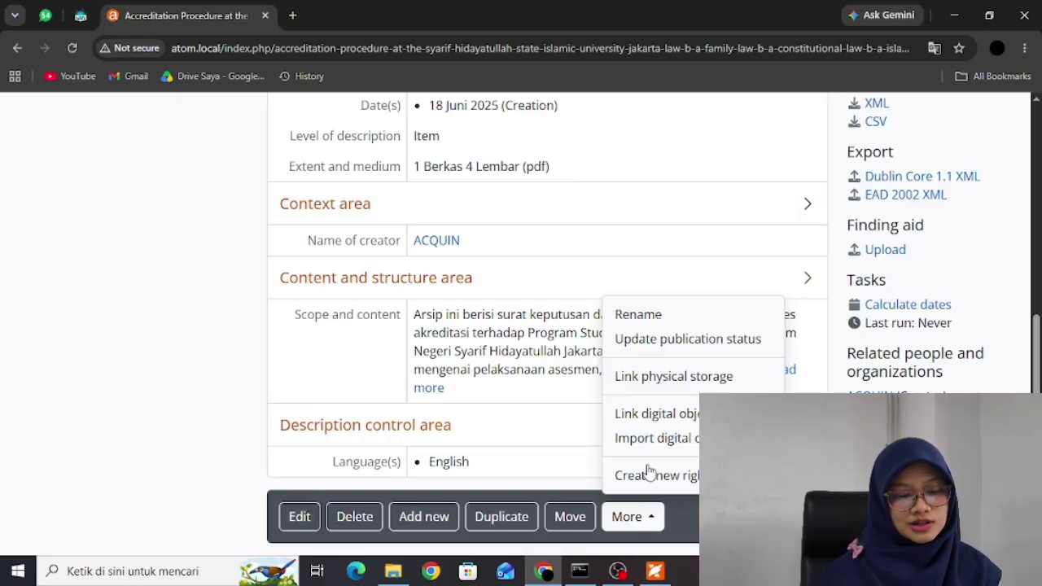
pyautogui.click(677, 414)
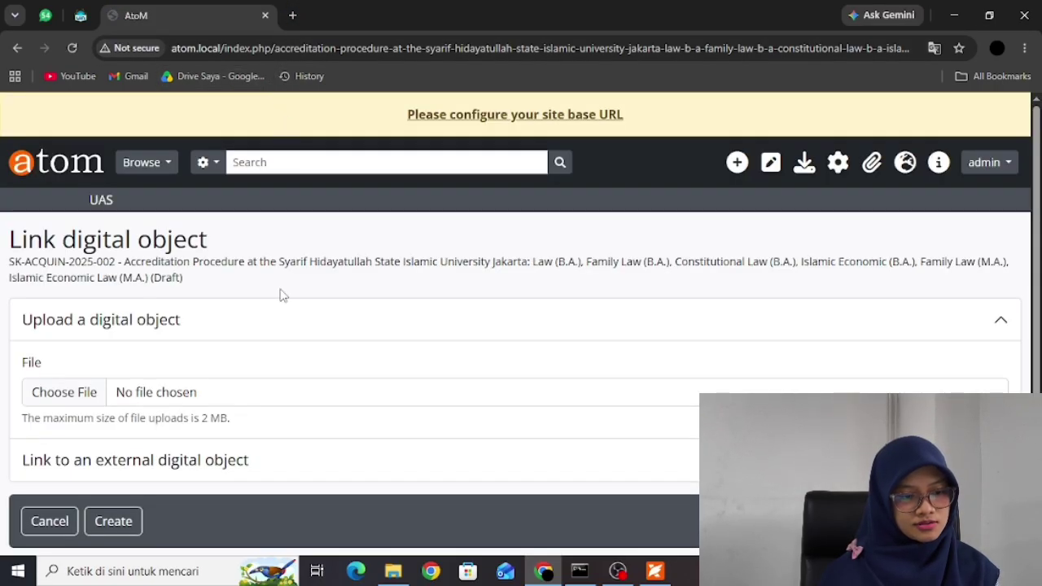
pyautogui.click(79, 395)
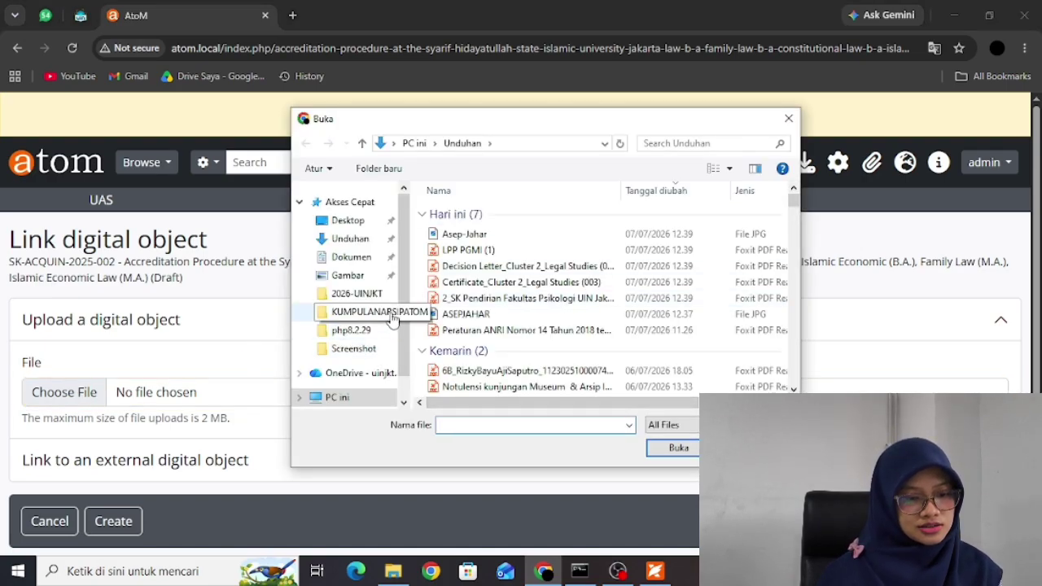
pyautogui.click(362, 312)
pyautogui.click(755, 301)
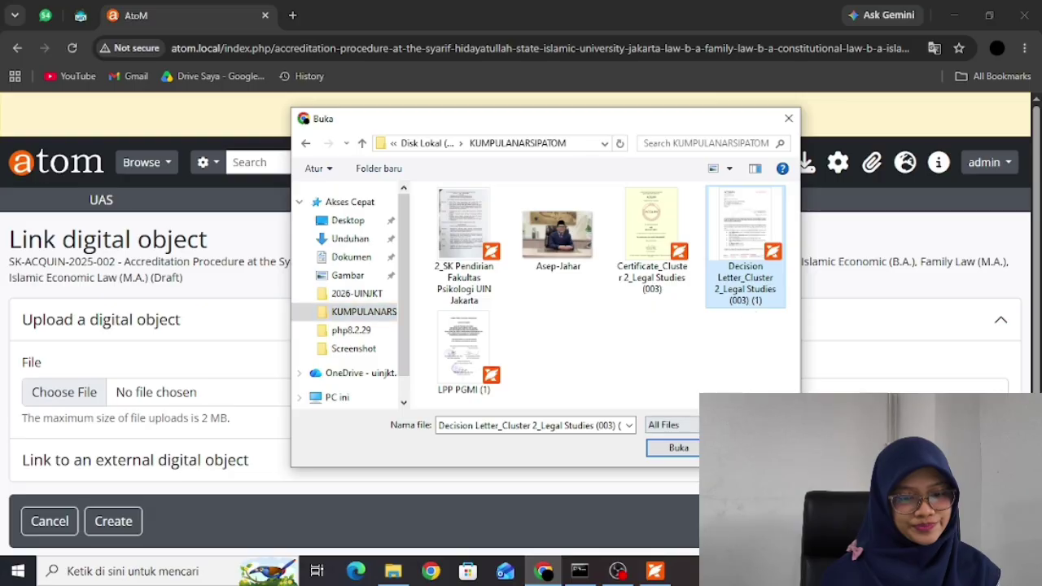
pyautogui.click(674, 449)
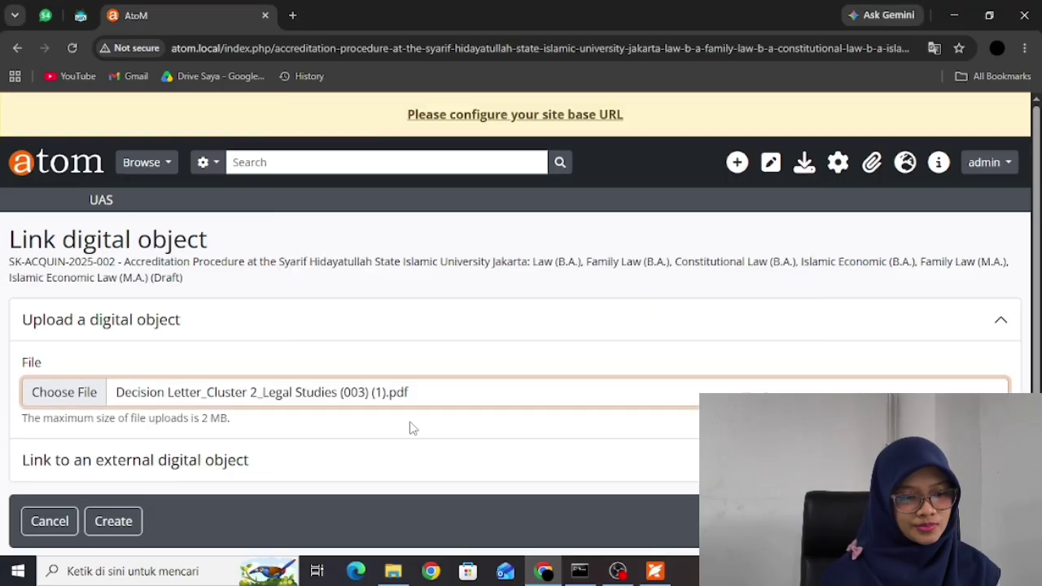
pyautogui.scroll(-1, 128, 529)
pyautogui.click(122, 518)
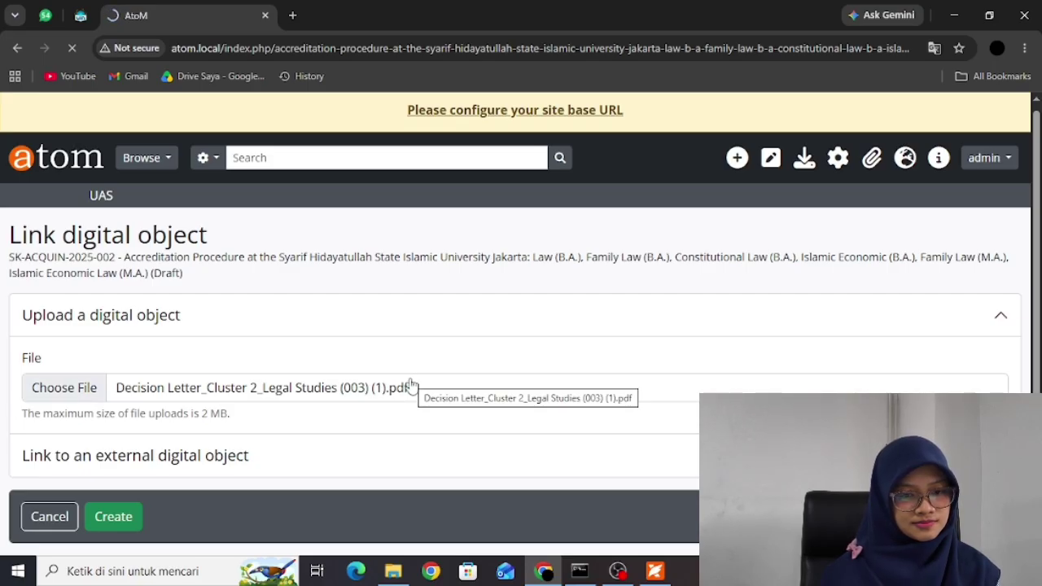
# - Update the publication status of the SK-ACQUIN-2025-002 description to Published
pyautogui.scroll(-5, 411, 381)
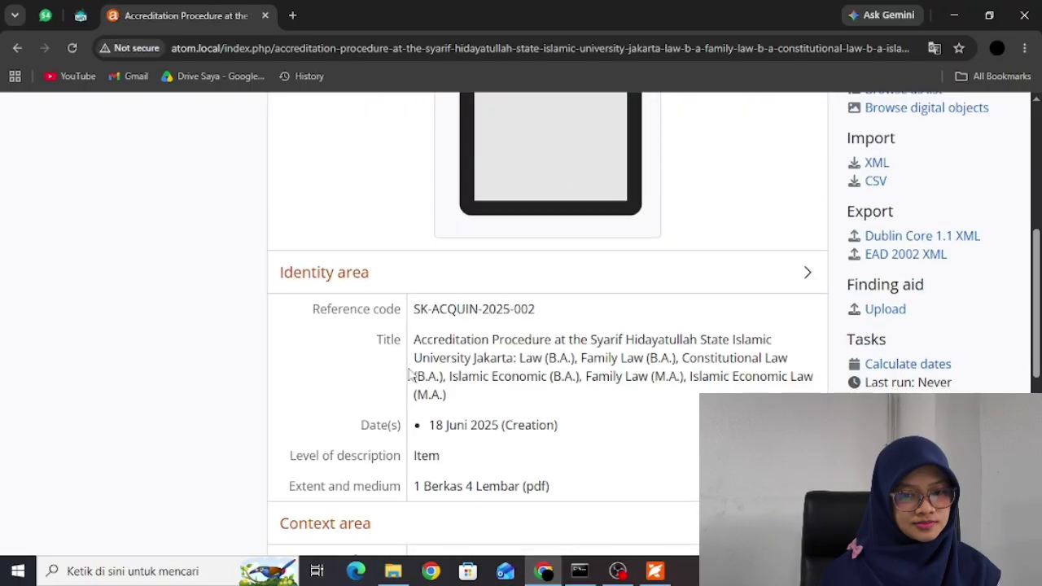
pyautogui.scroll(-6, 411, 376)
pyautogui.click(650, 516)
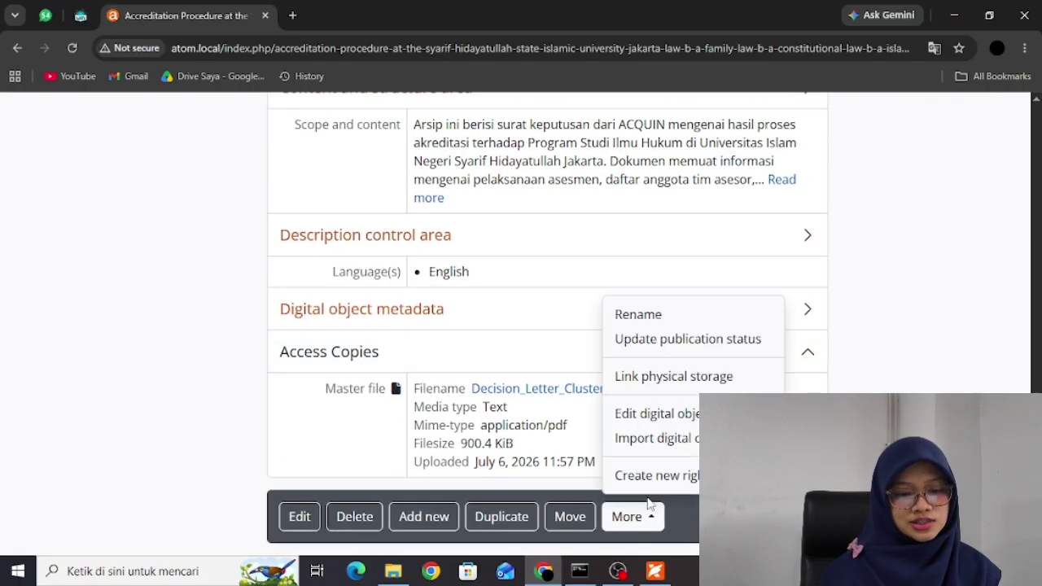
pyautogui.click(737, 342)
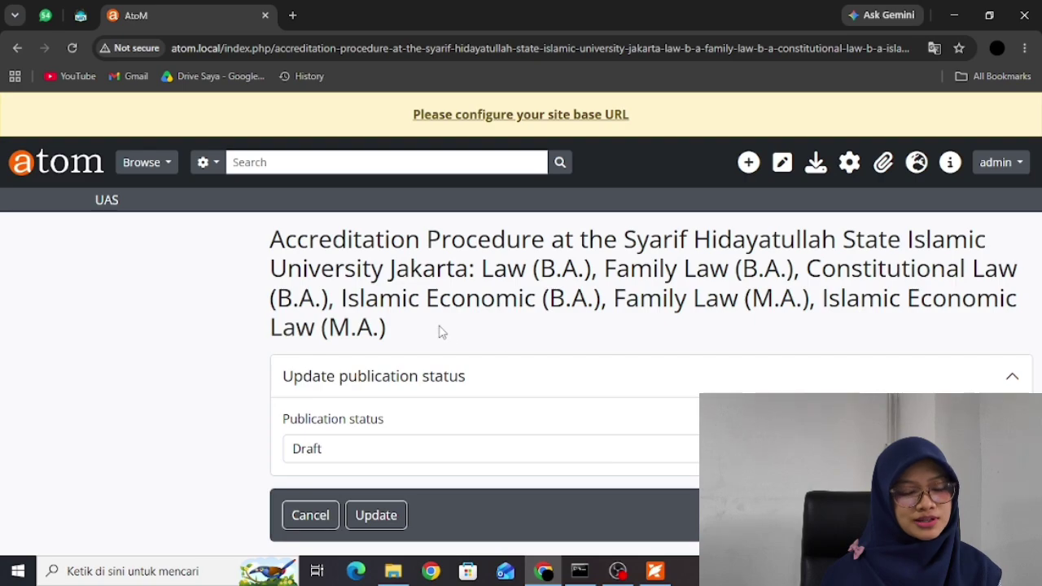
pyautogui.click(525, 457)
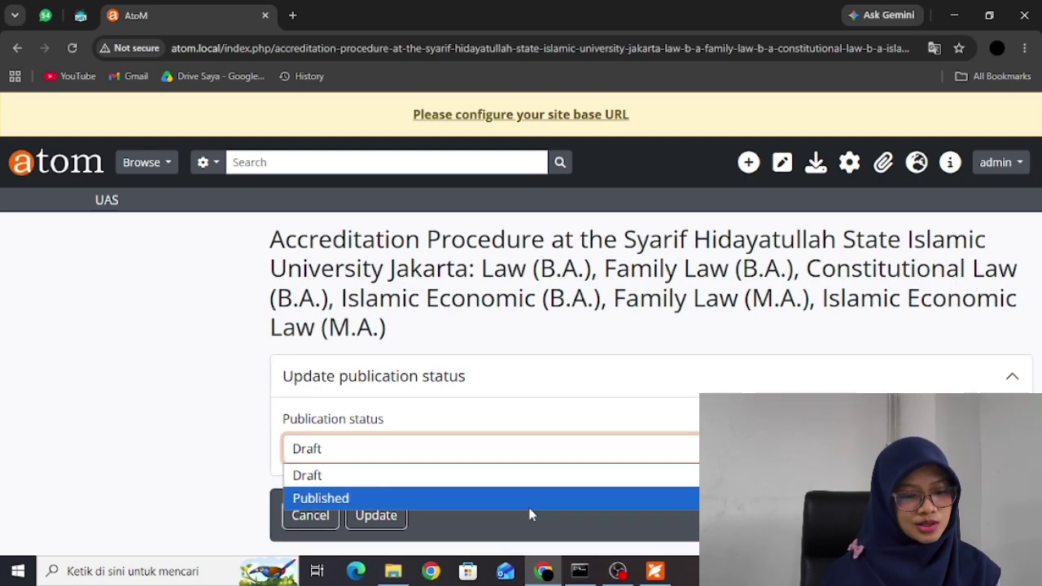
pyautogui.click(533, 499)
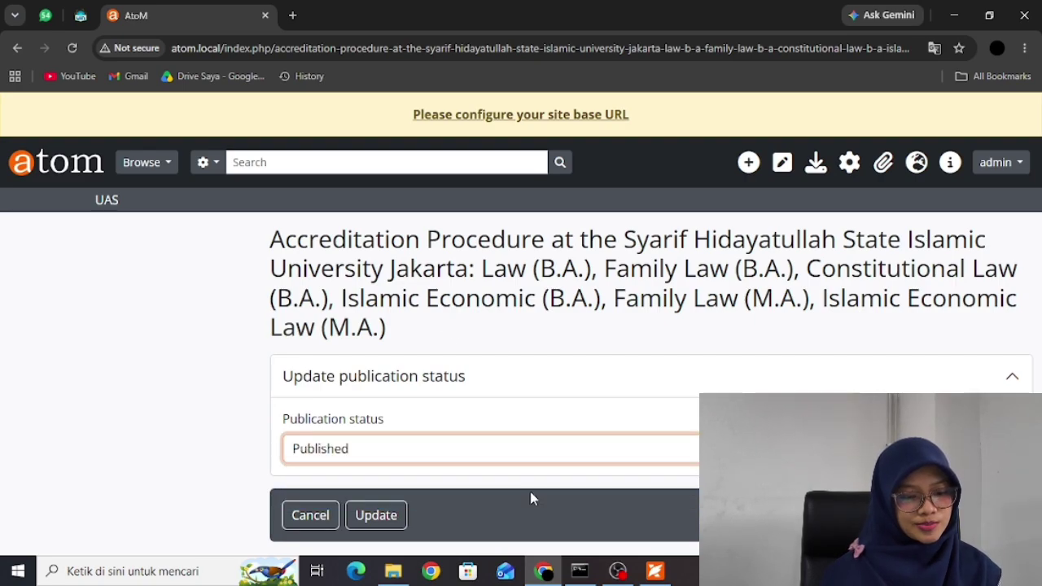
pyautogui.click(378, 515)
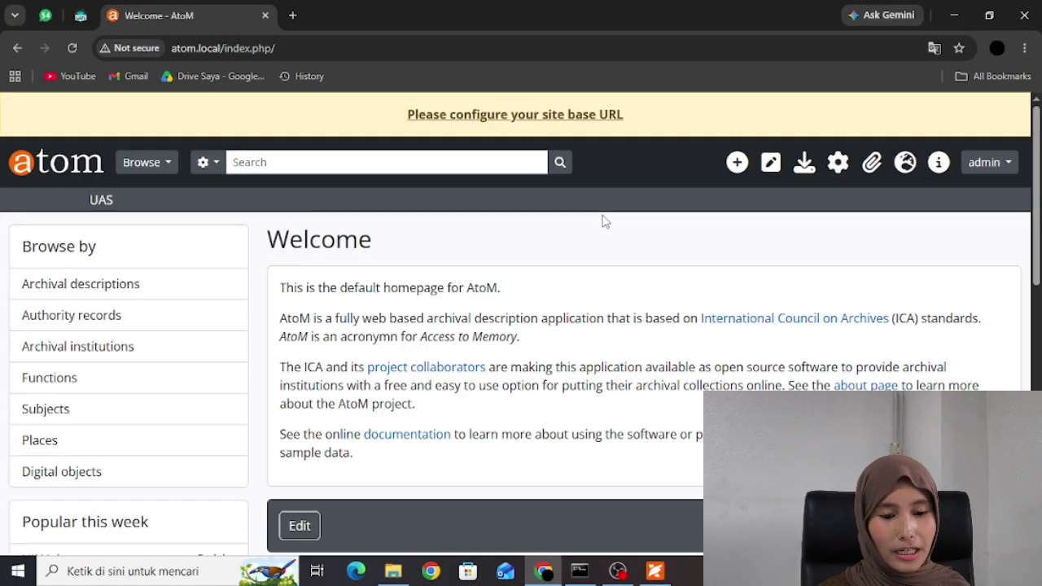
# - Start a new archival description and expand its identity area to review the fields
pyautogui.click(736, 167)
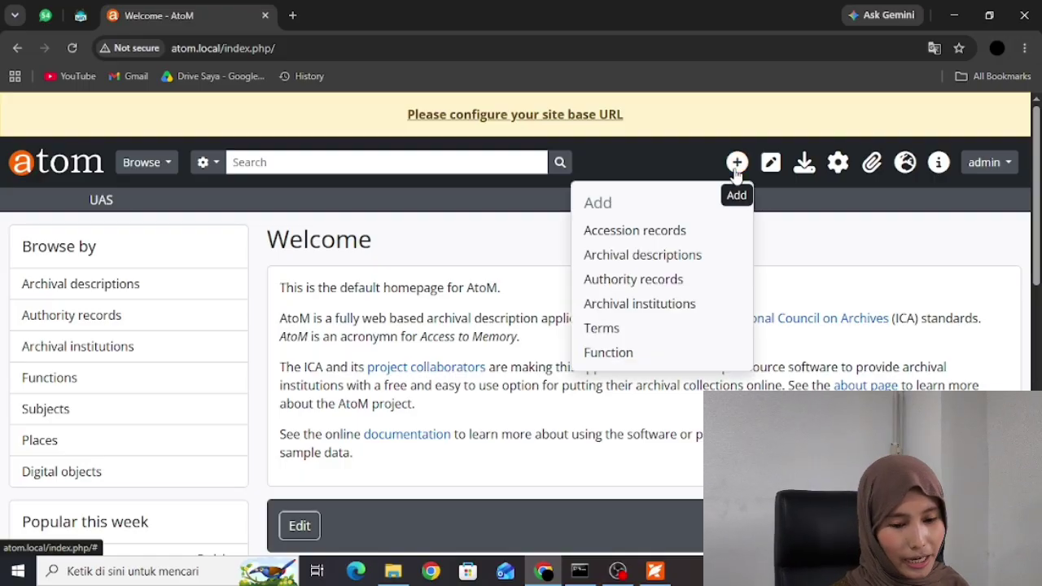
pyautogui.click(656, 257)
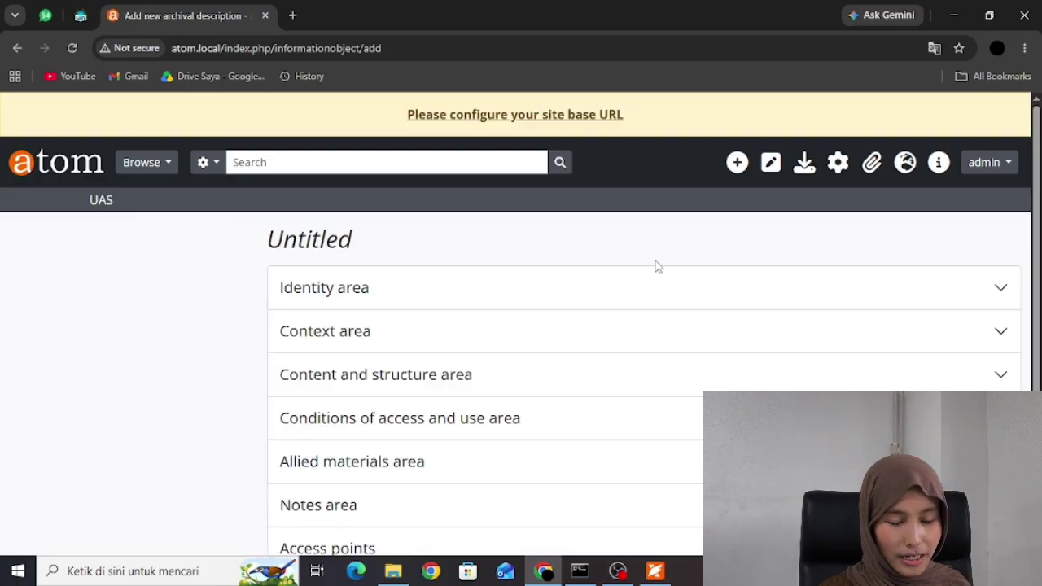
pyautogui.scroll(-3, 588, 333)
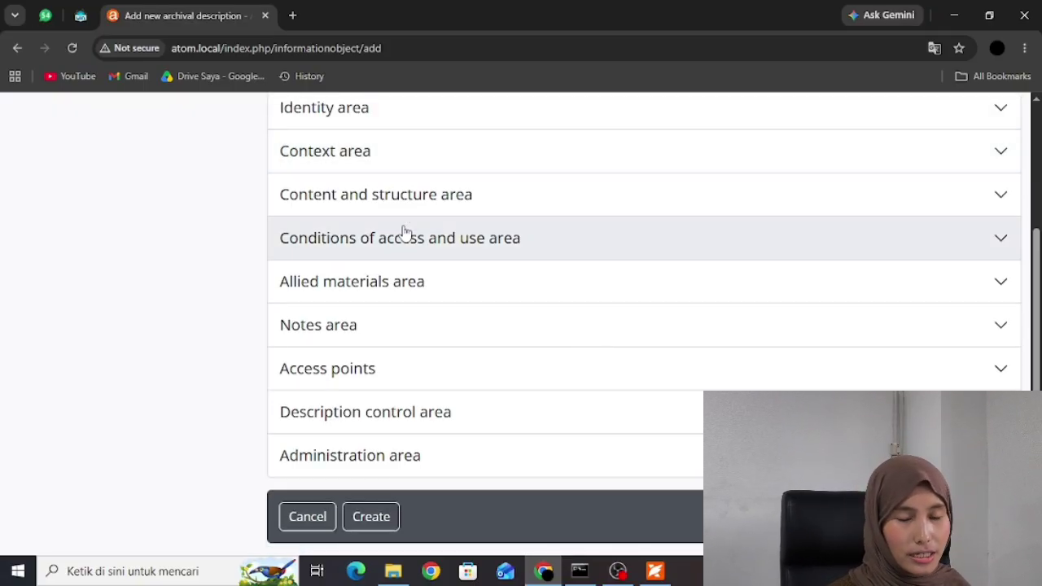
pyautogui.scroll(2, 404, 232)
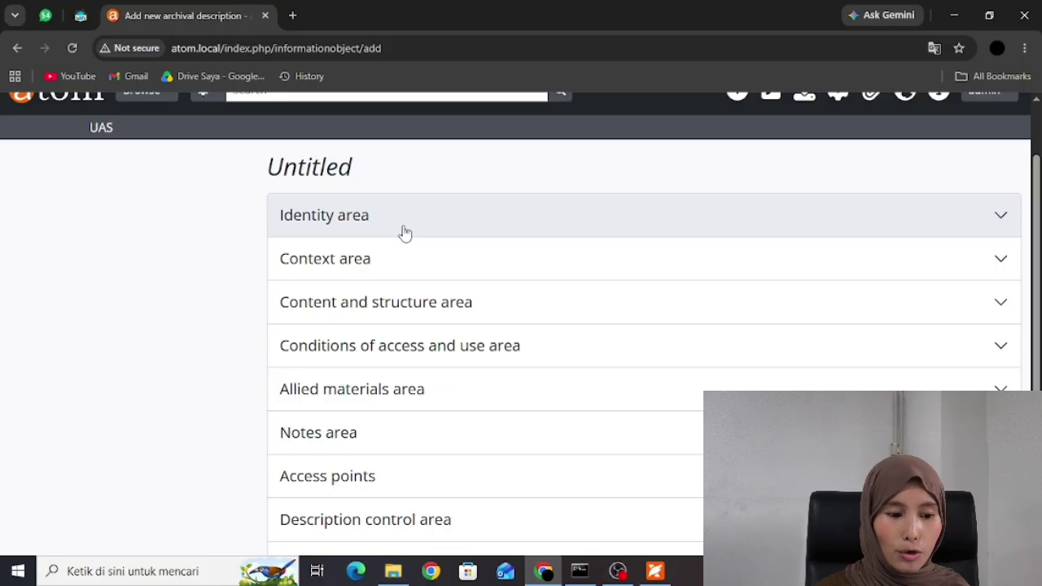
pyautogui.click(405, 233)
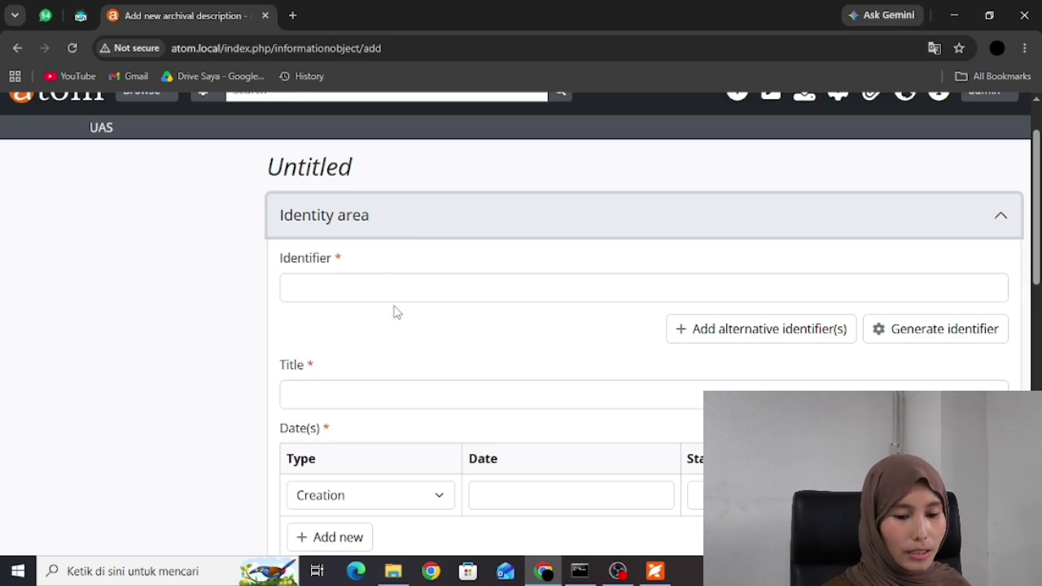
pyautogui.scroll(-3, 394, 309)
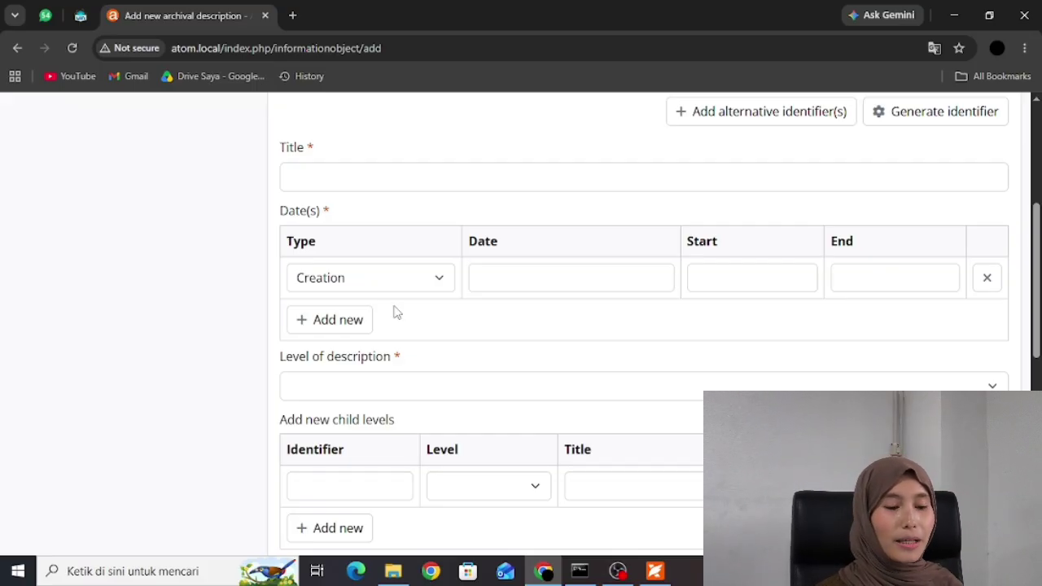
pyautogui.scroll(3, 396, 312)
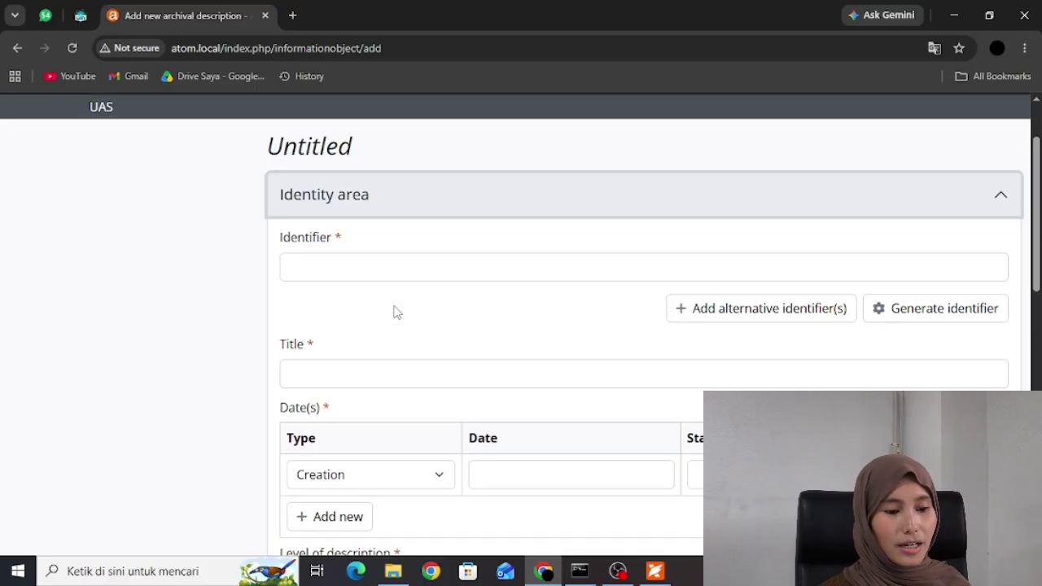
# - Enter "SK-ACQUIN-2025-003" as the identifier of the new archival description
pyautogui.click(301, 275)
pyautogui.write('SK')
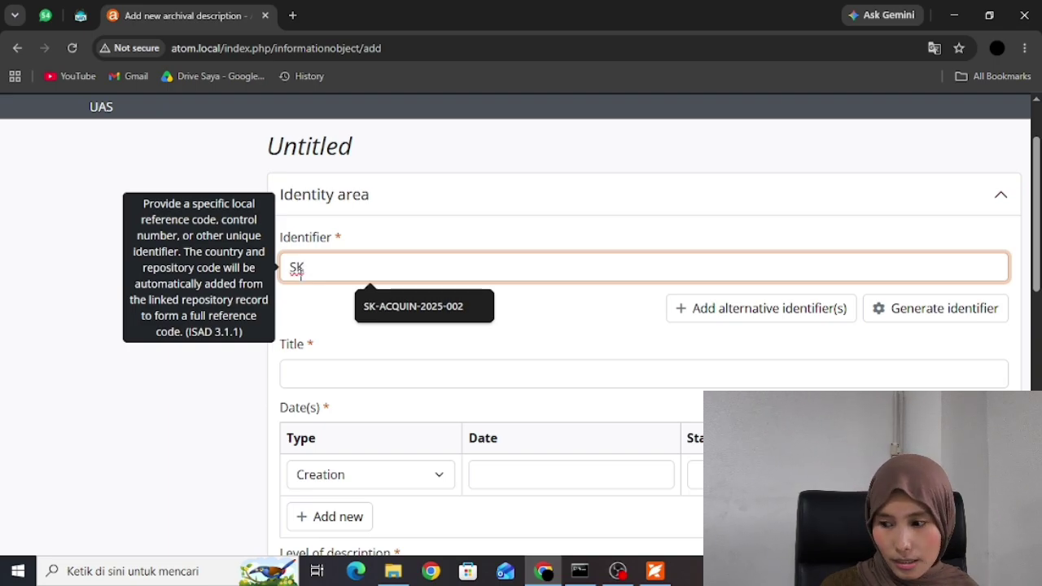
pyautogui.write('-A')
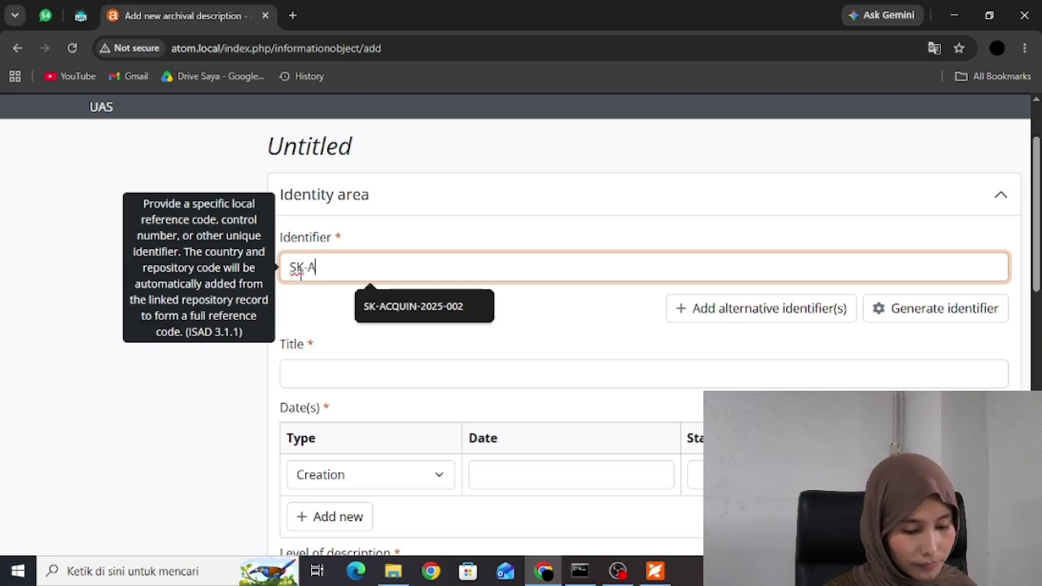
pyautogui.write('CQUI')
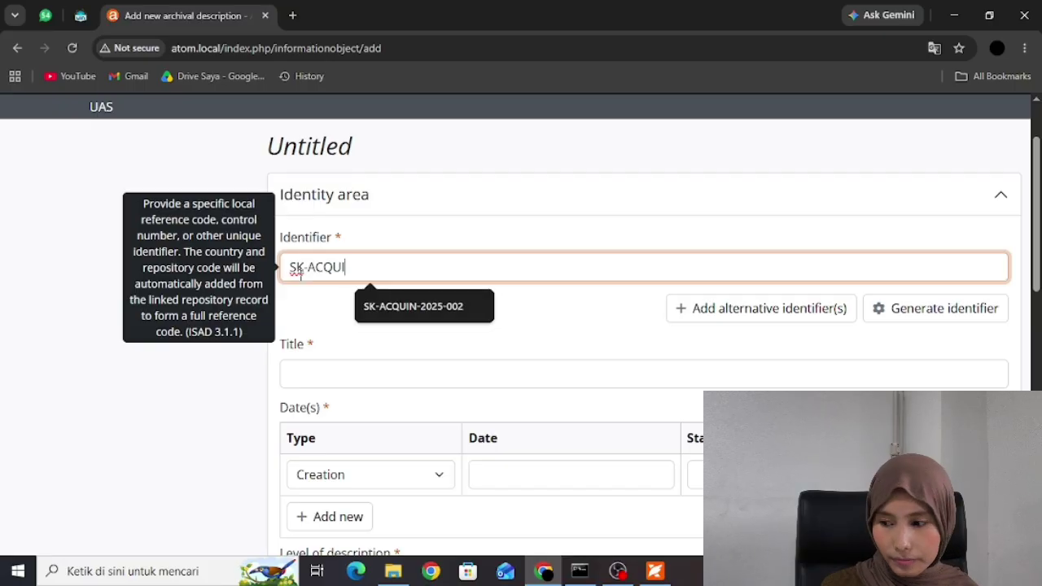
pyautogui.write('N')
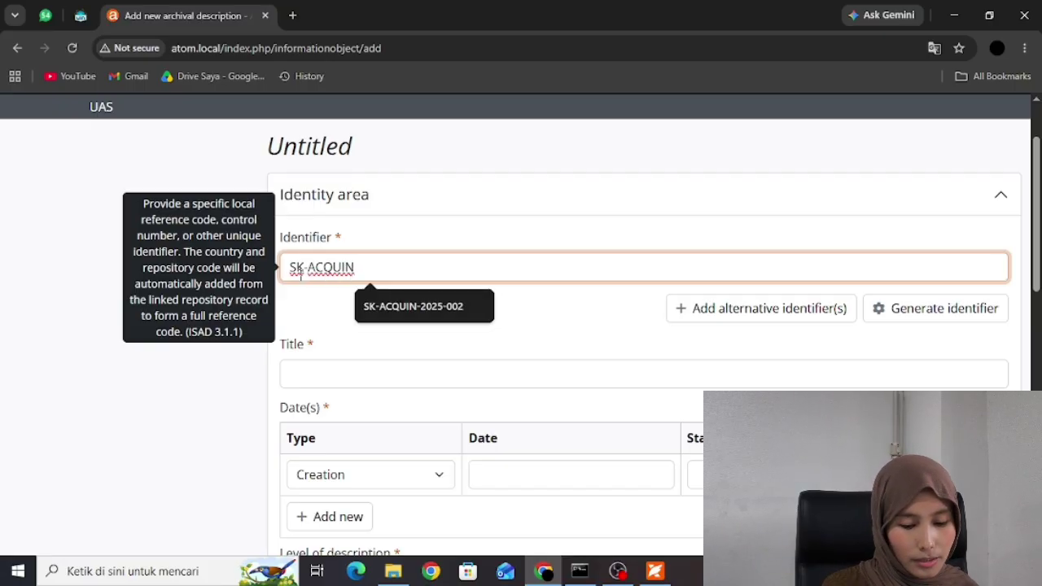
pyautogui.write('-2025')
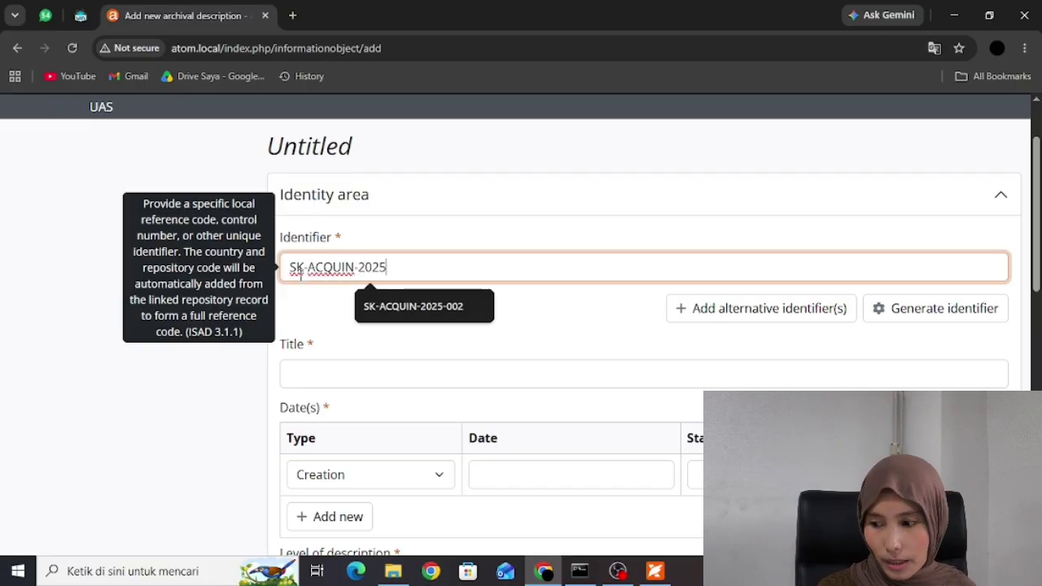
pyautogui.write('-')
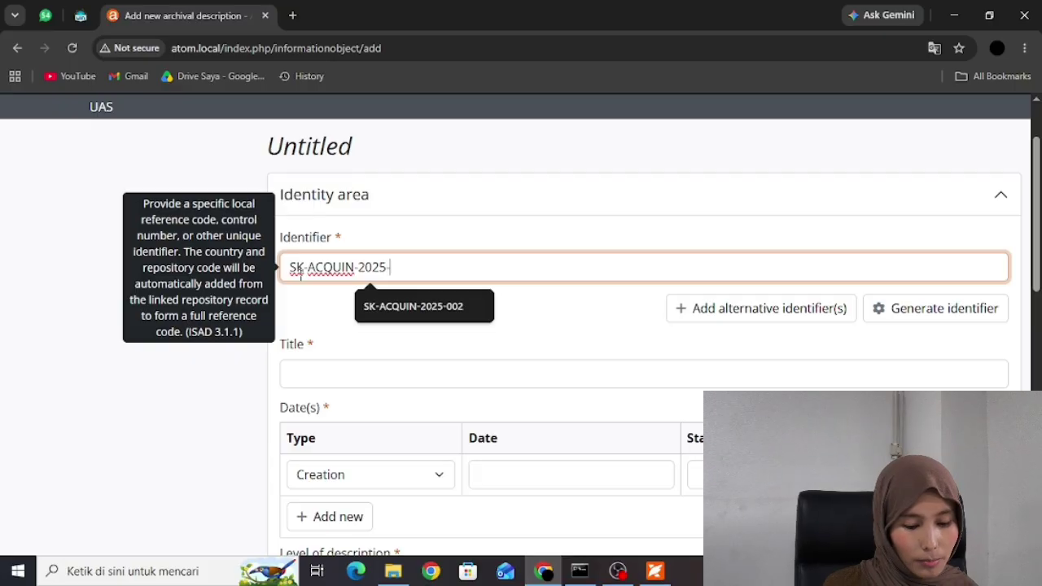
pyautogui.write('003')
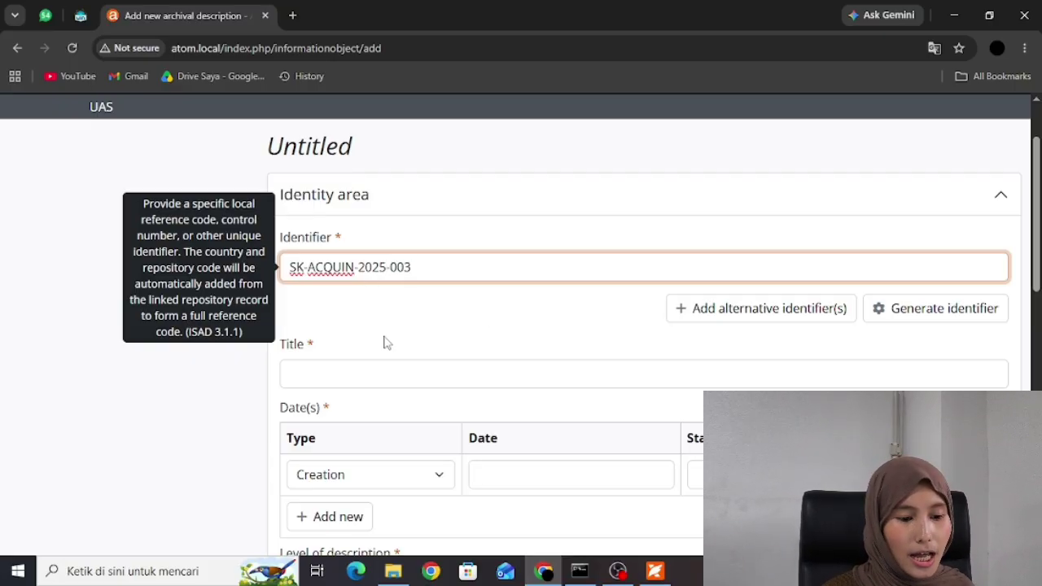
# - Enter "The Accreditation, Certification and Quality Assurance Institute" as the title of the SK-ACQUIN-2025-003 description
pyautogui.scroll(-2, 372, 363)
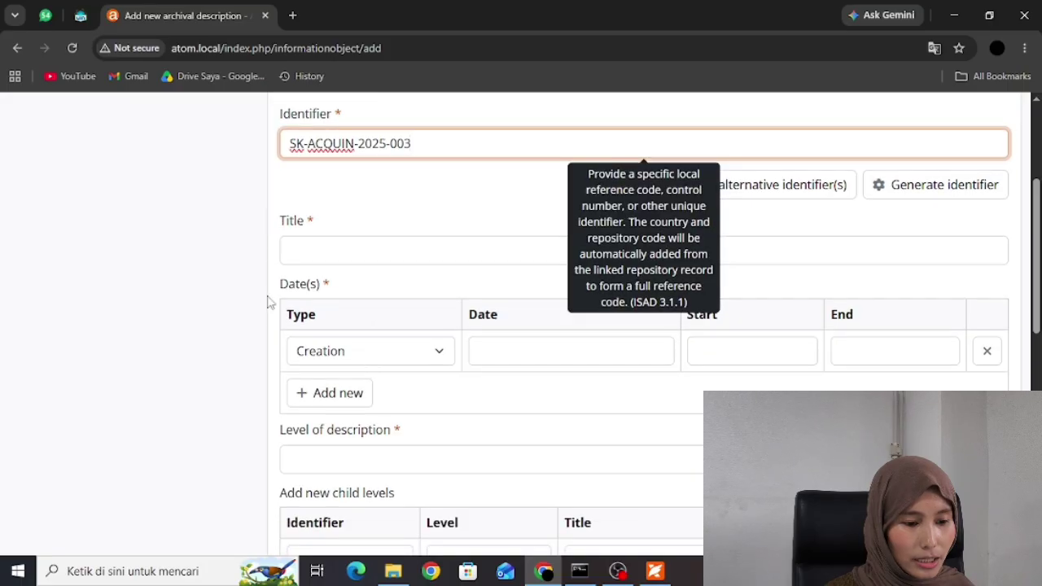
pyautogui.click(305, 257)
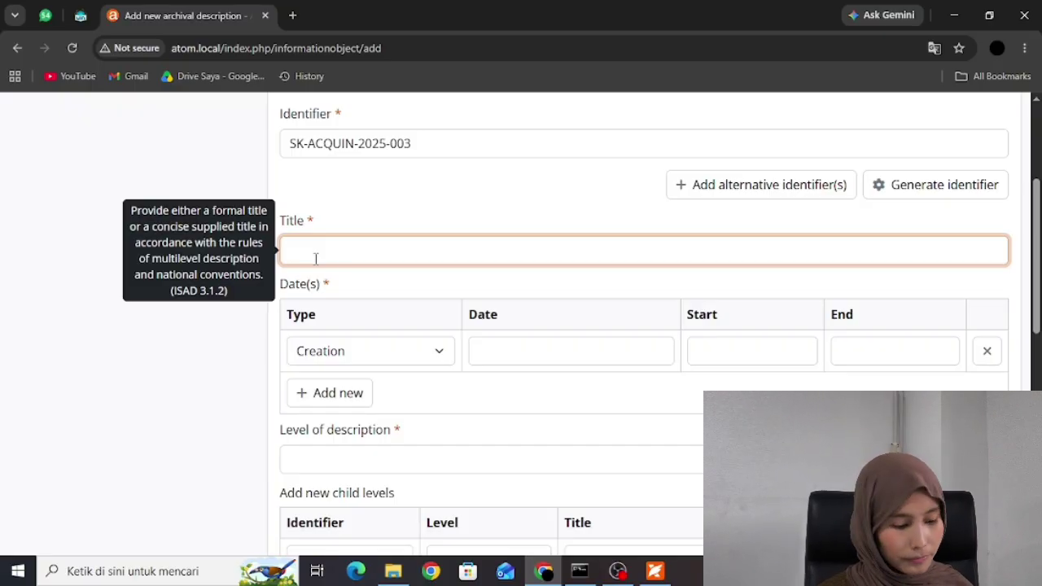
pyautogui.write('t')
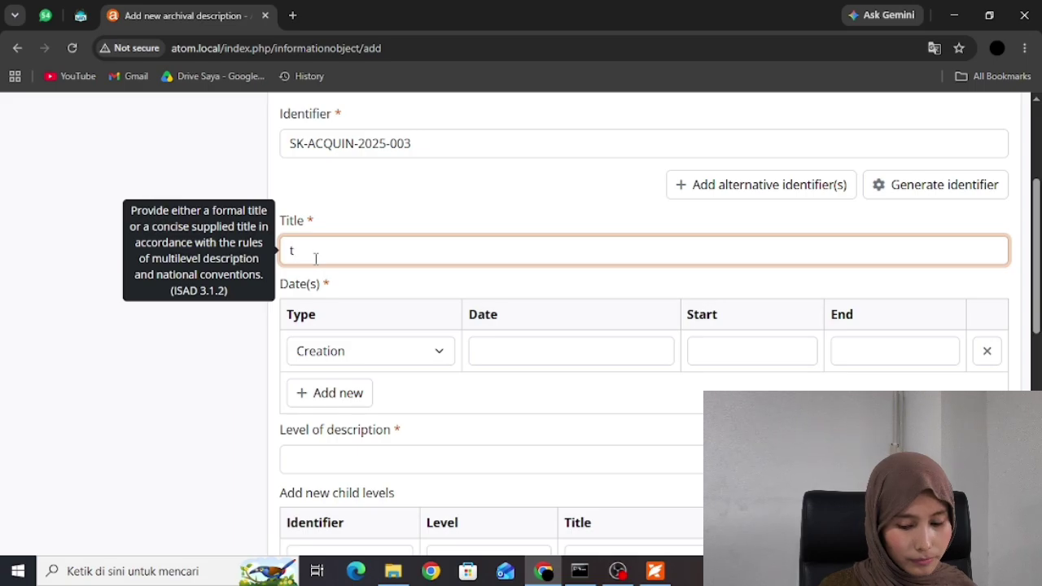
pyautogui.press('BackSpace')
pyautogui.write('Th')
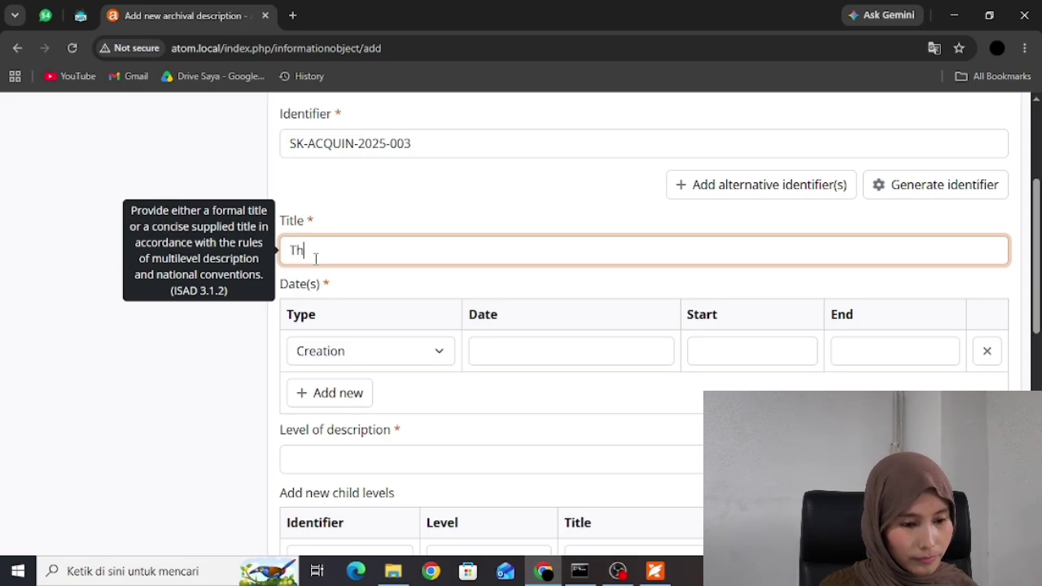
pyautogui.write('e Accredi')
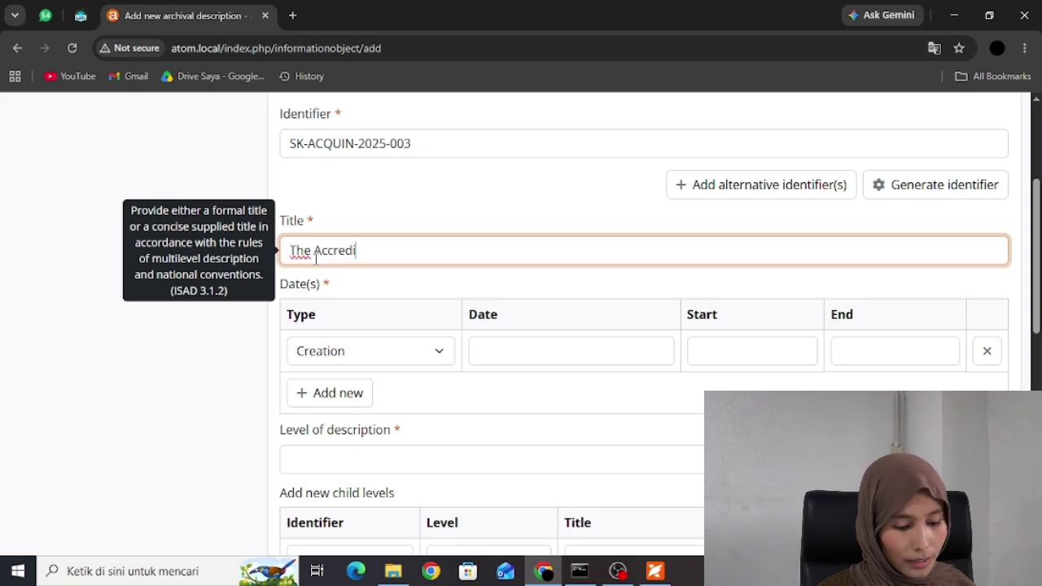
pyautogui.write('tation, Certicitation')
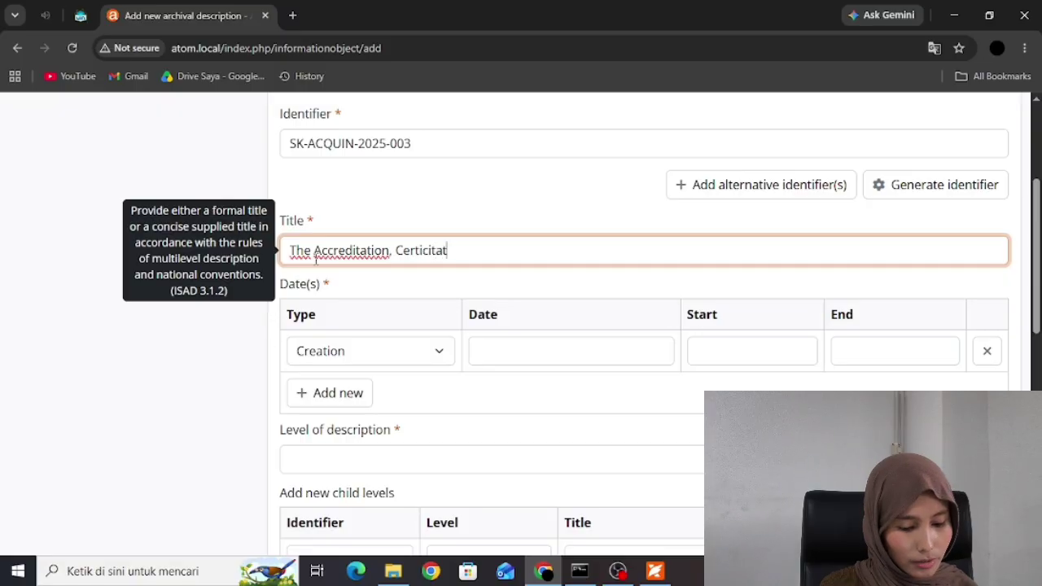
pyautogui.press('BackSpace')
pyautogui.press('BackSpace')
pyautogui.press('BackSpace')
pyautogui.press('BackSpace')
pyautogui.press('BackSpace')
pyautogui.press('BackSpace')
pyautogui.press('BackSpace')
pyautogui.press('BackSpace')
pyautogui.write('fic')
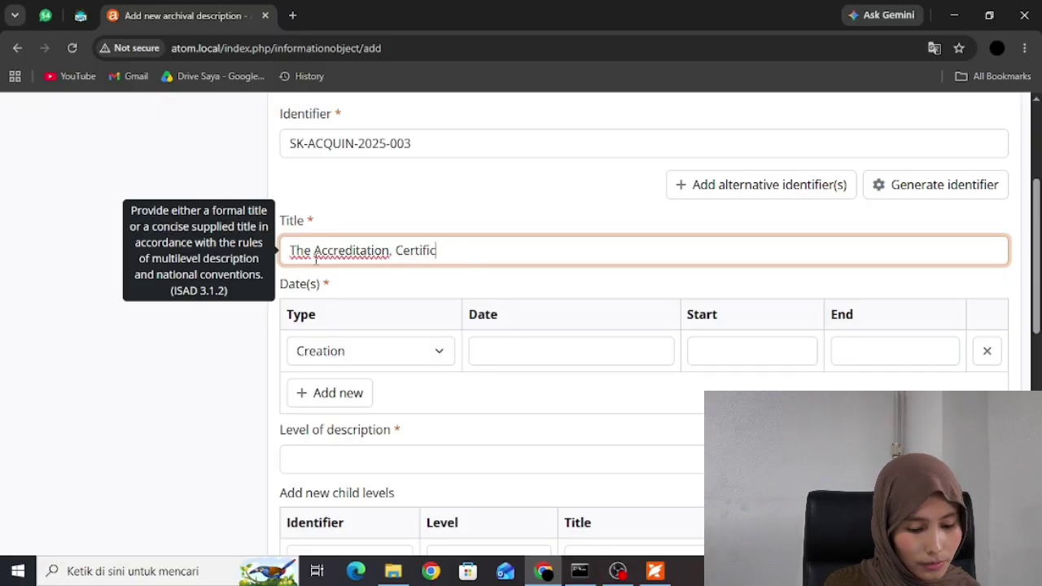
pyautogui.write('ation and Quality A')
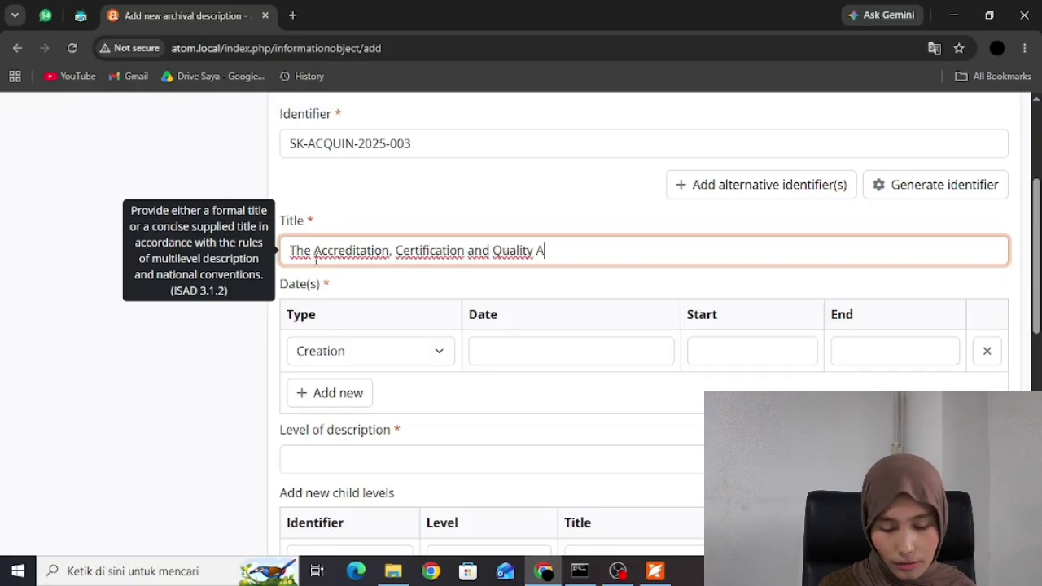
pyautogui.write('ssurance Ins')
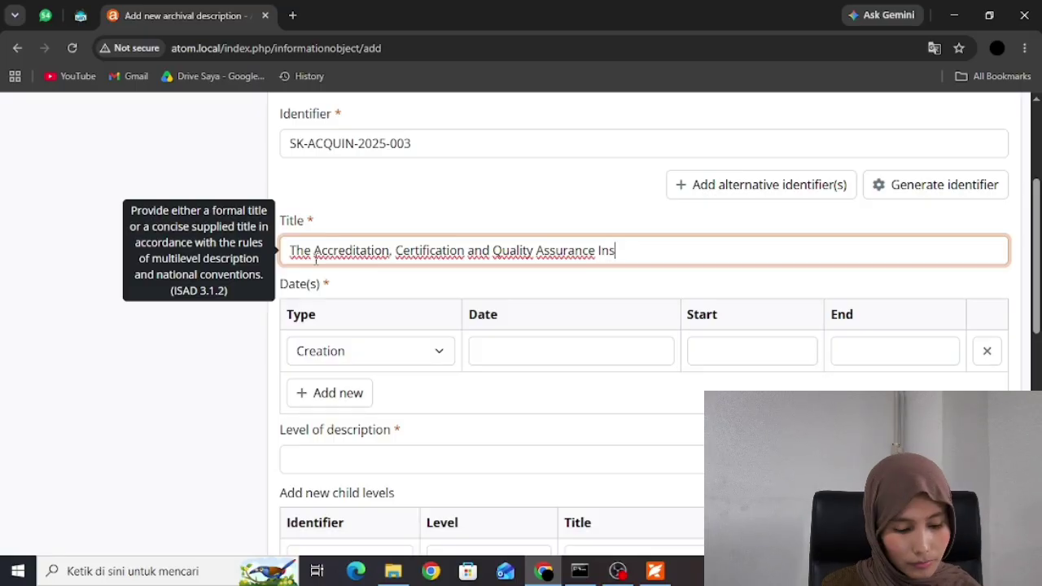
pyautogui.write('titute')
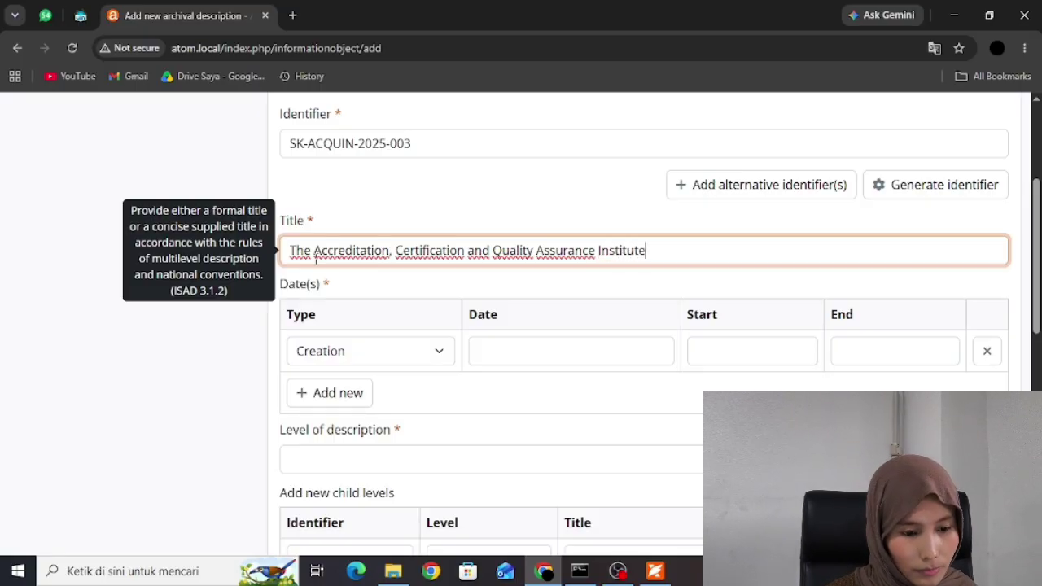
# - Enter "5 Juni 2025" as the creation date of the description
pyautogui.scroll(-1, 355, 298)
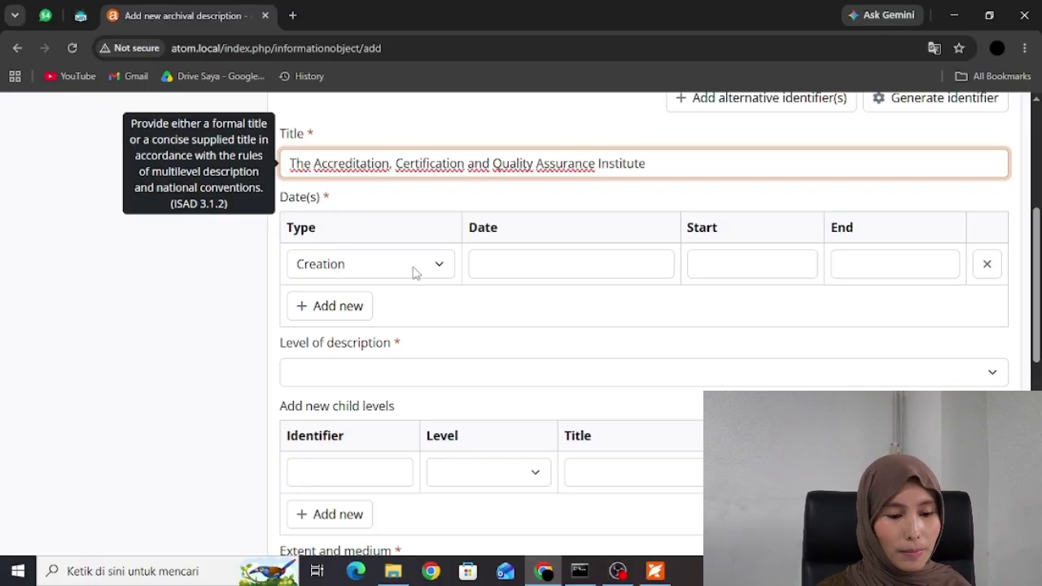
pyautogui.click(478, 266)
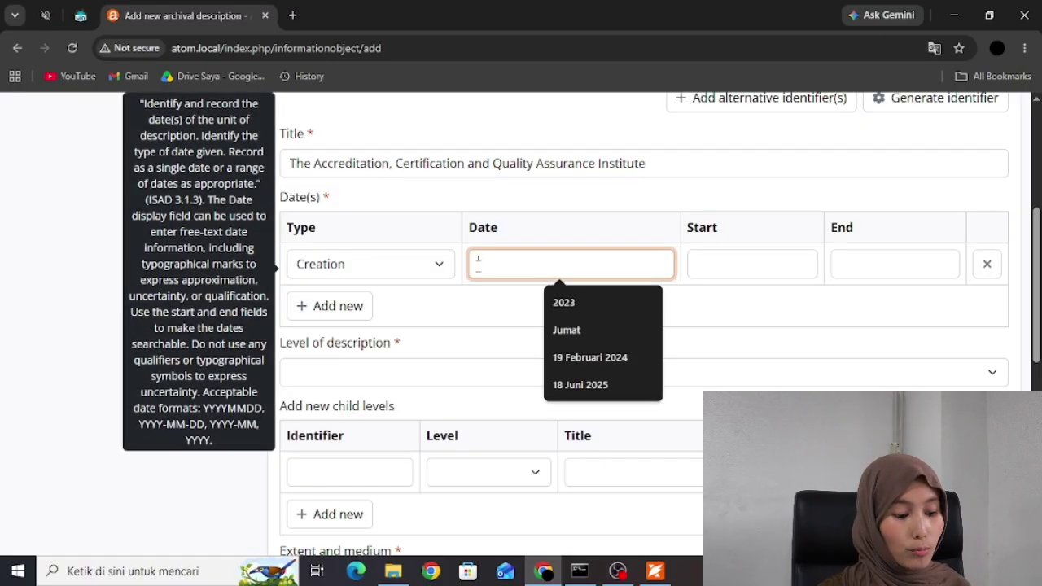
pyautogui.write('5')
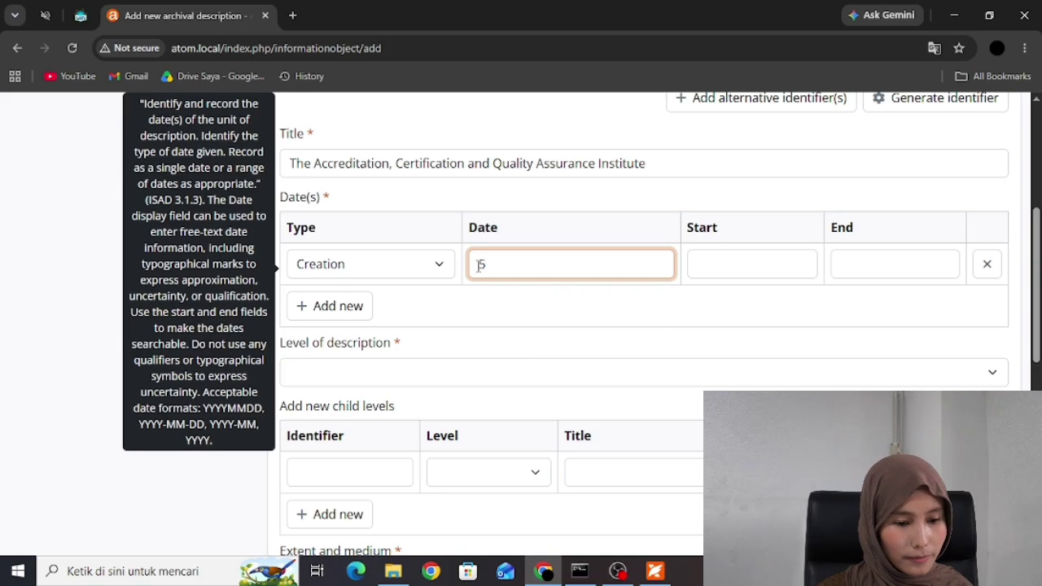
pyautogui.write(' Ju')
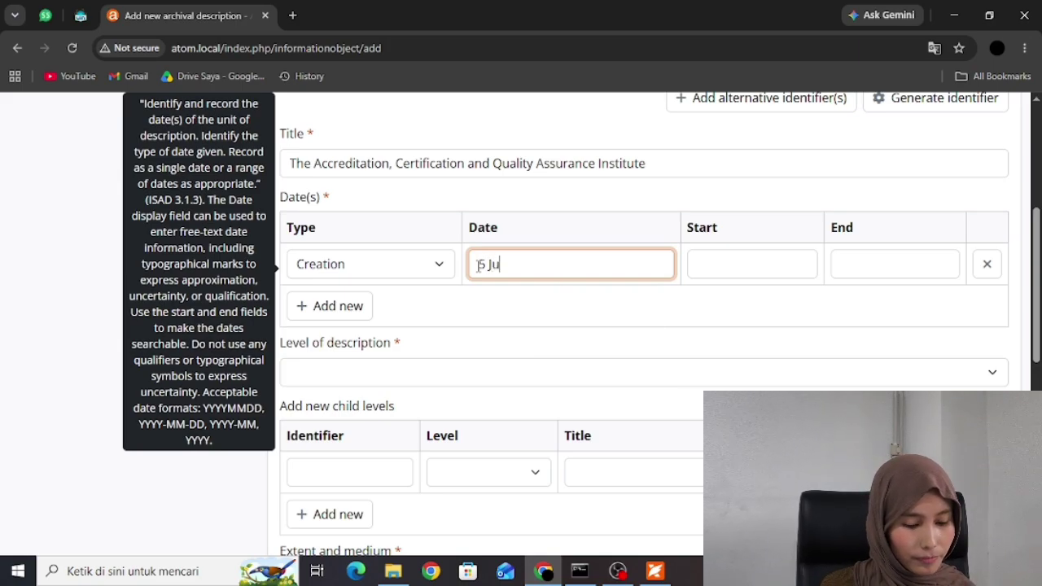
pyautogui.write('ni 20')
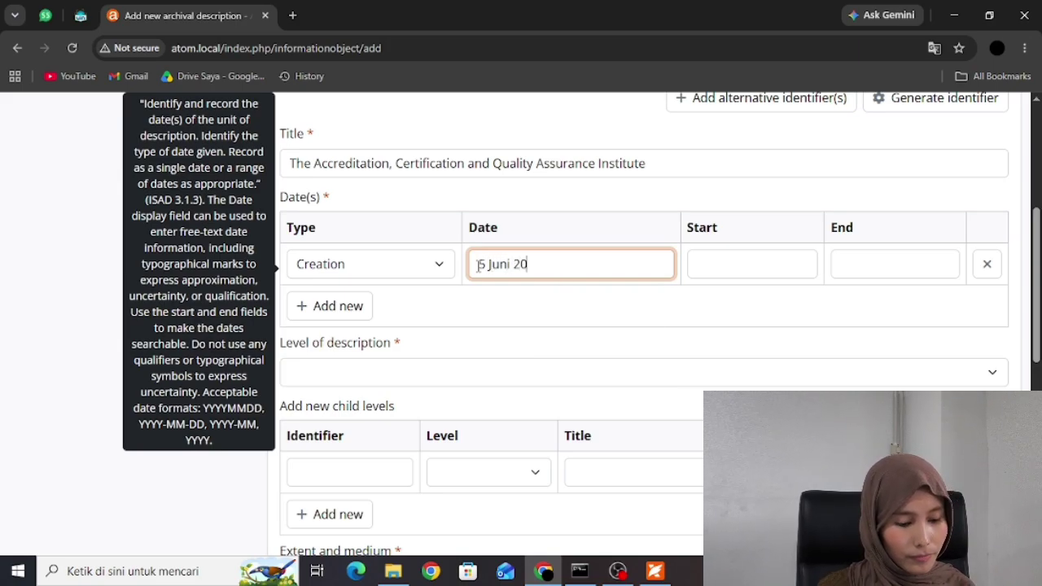
pyautogui.write('25')
# - Set the level of description to Item
pyautogui.scroll(-2, 478, 263)
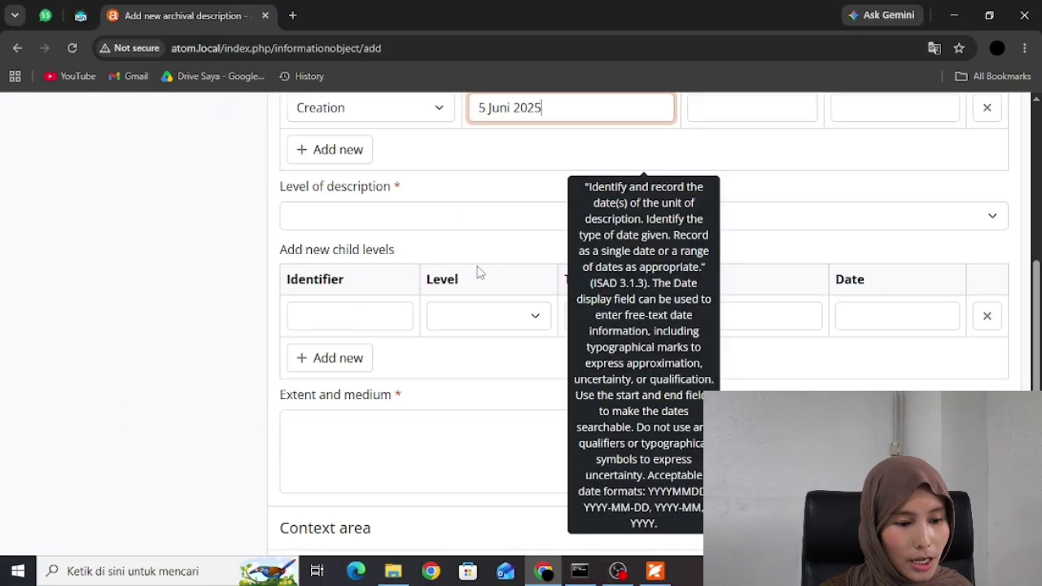
pyautogui.click(310, 219)
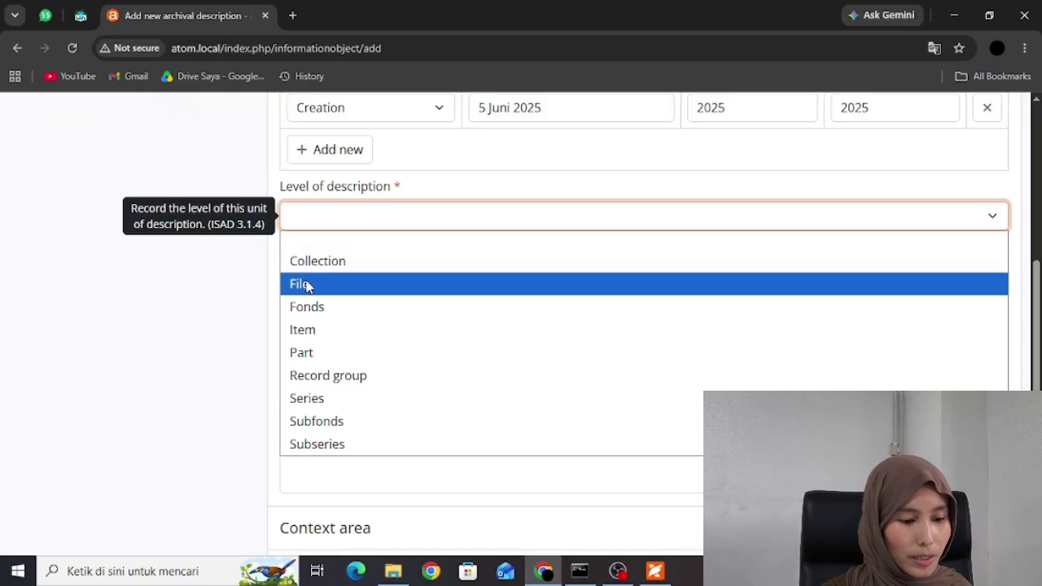
pyautogui.click(306, 329)
# - Enter "1 Berkas 6 Lembar (pdf)" as the extent and medium of the description
pyautogui.scroll(-4, 384, 299)
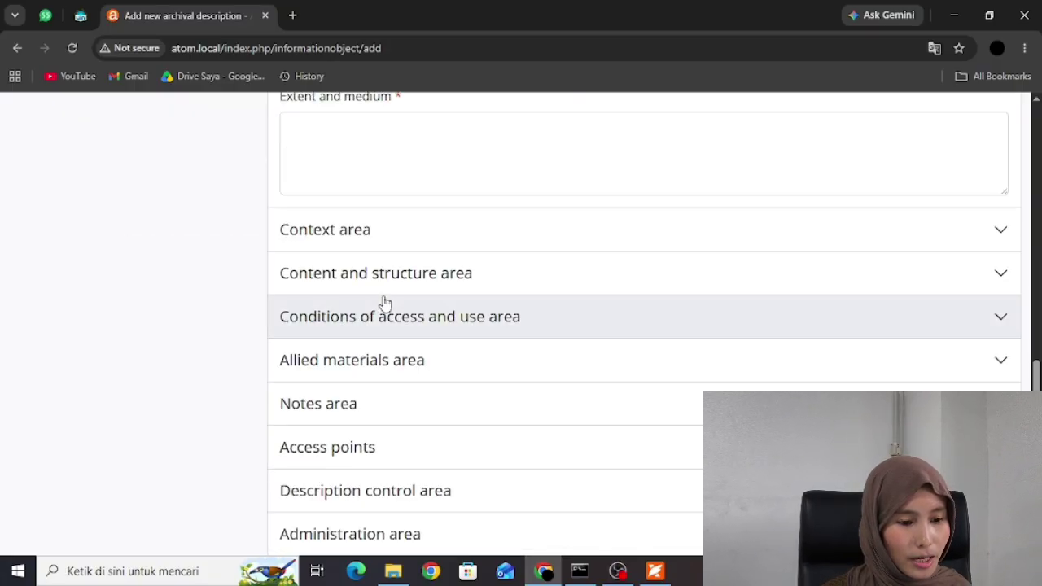
pyautogui.scroll(2, 309, 288)
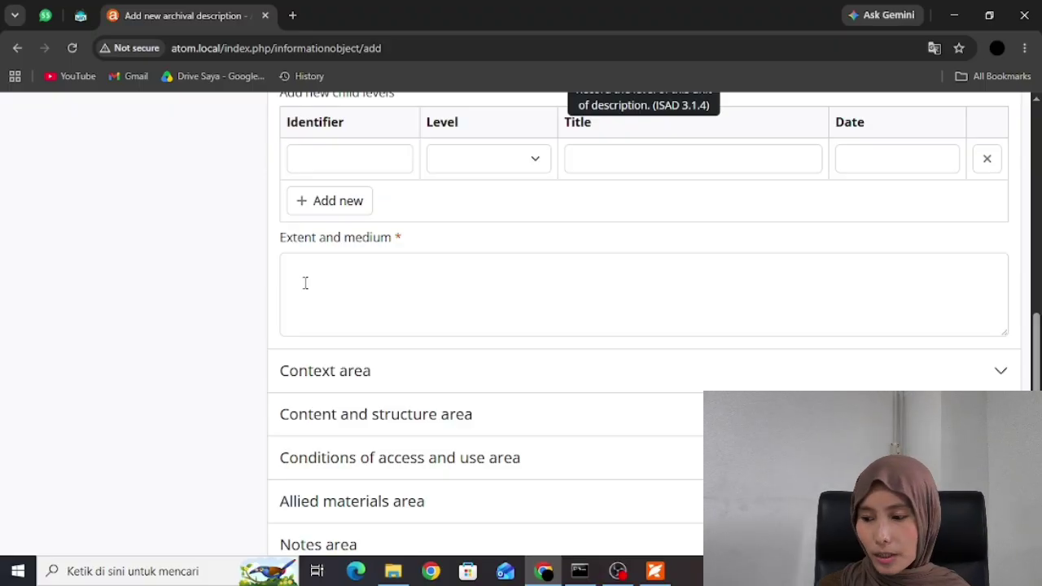
pyautogui.click(305, 282)
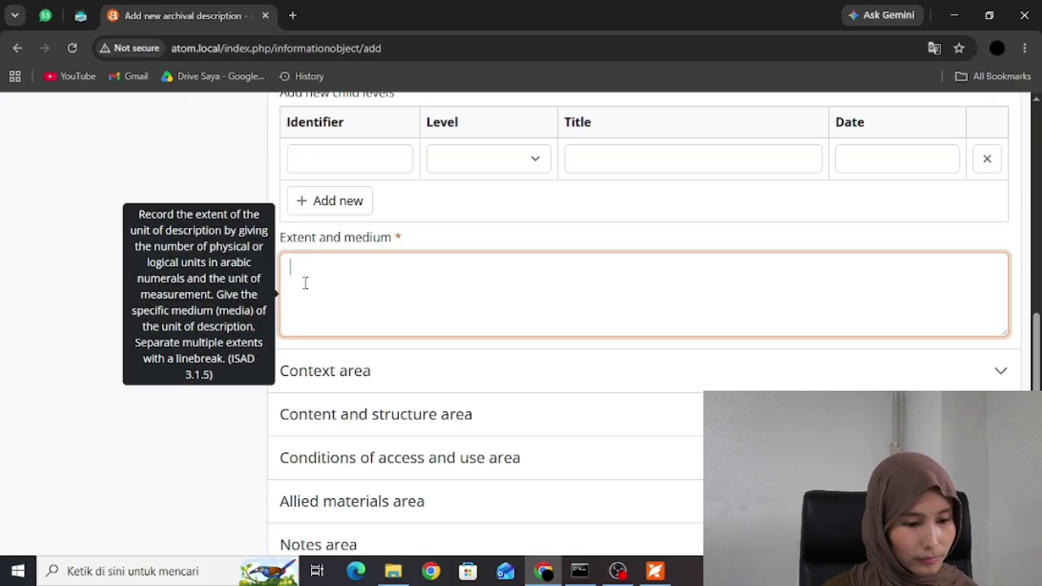
pyautogui.write('1 B')
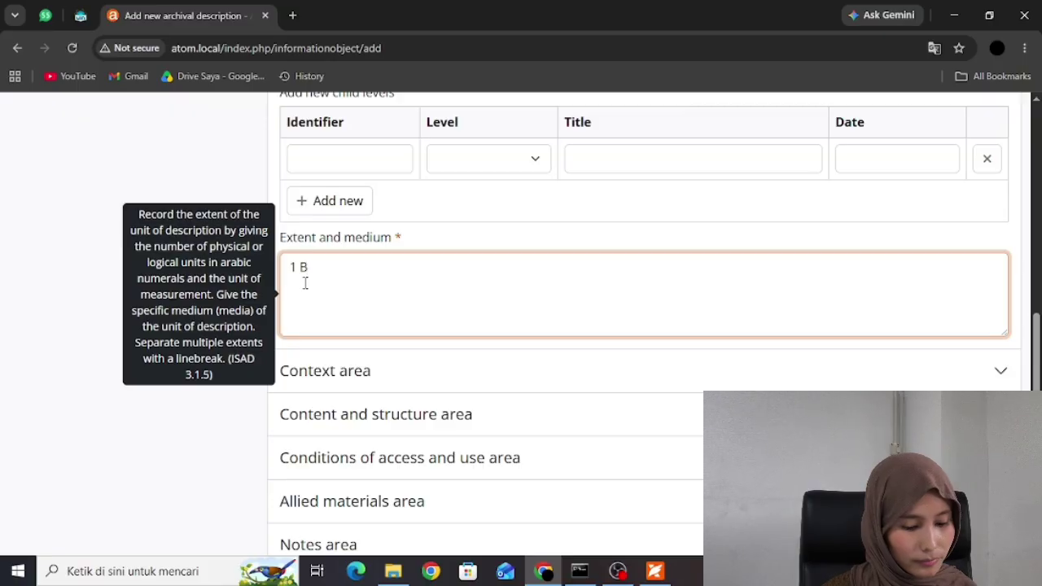
pyautogui.write('erkas')
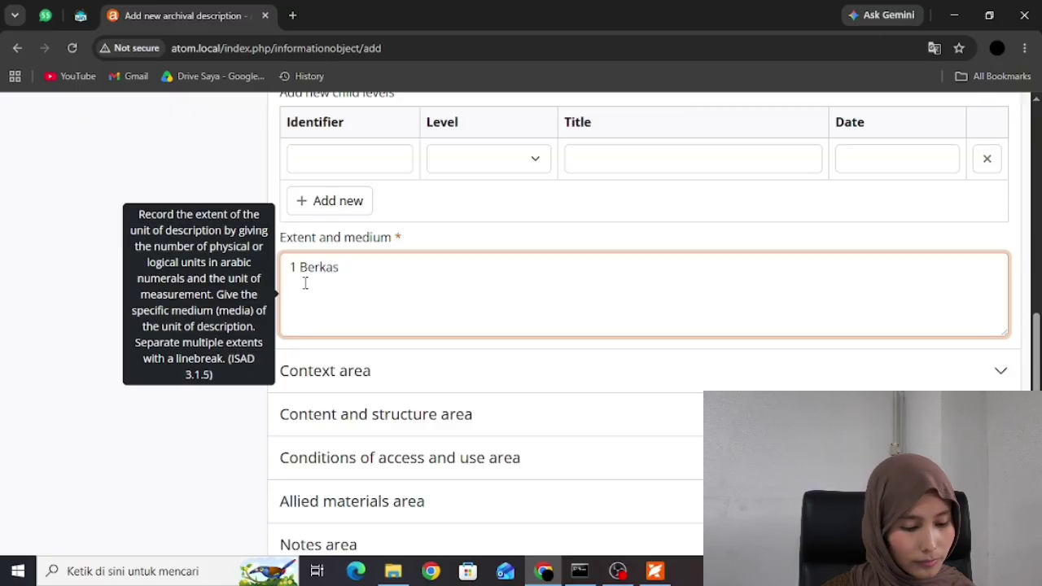
pyautogui.write(' 6 ')
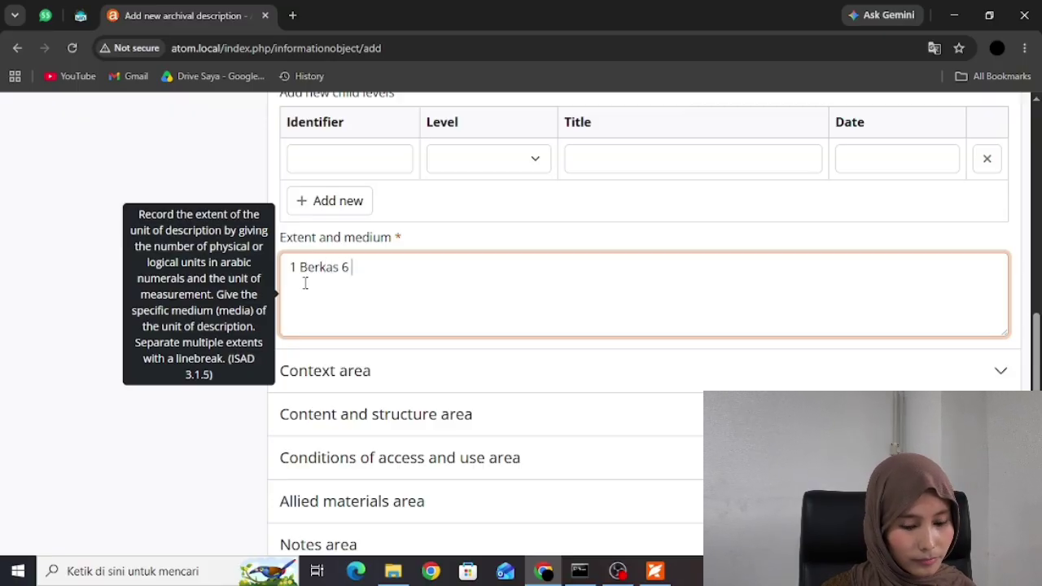
pyautogui.write('Lem')
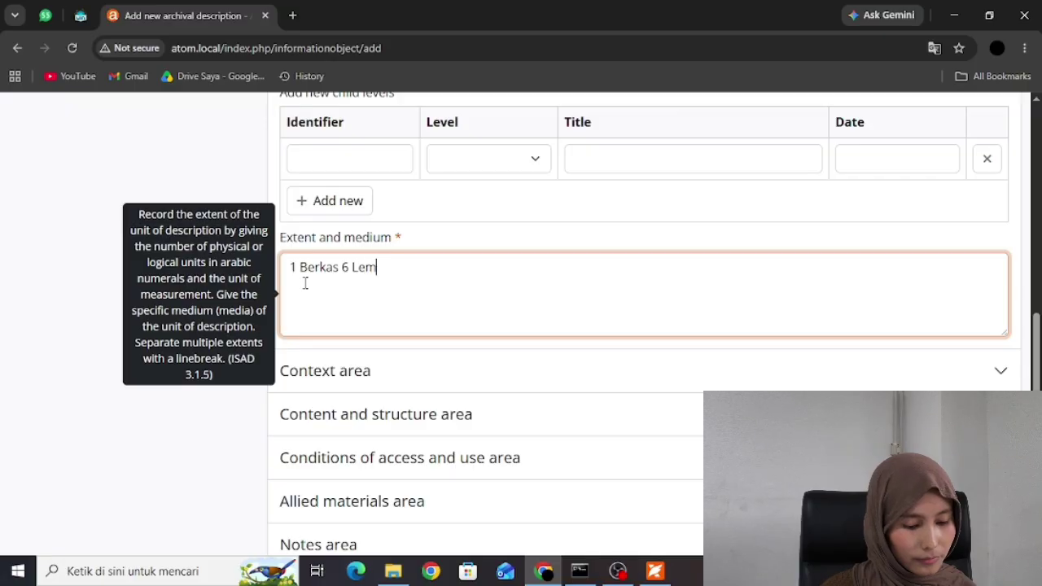
pyautogui.write('bar (')
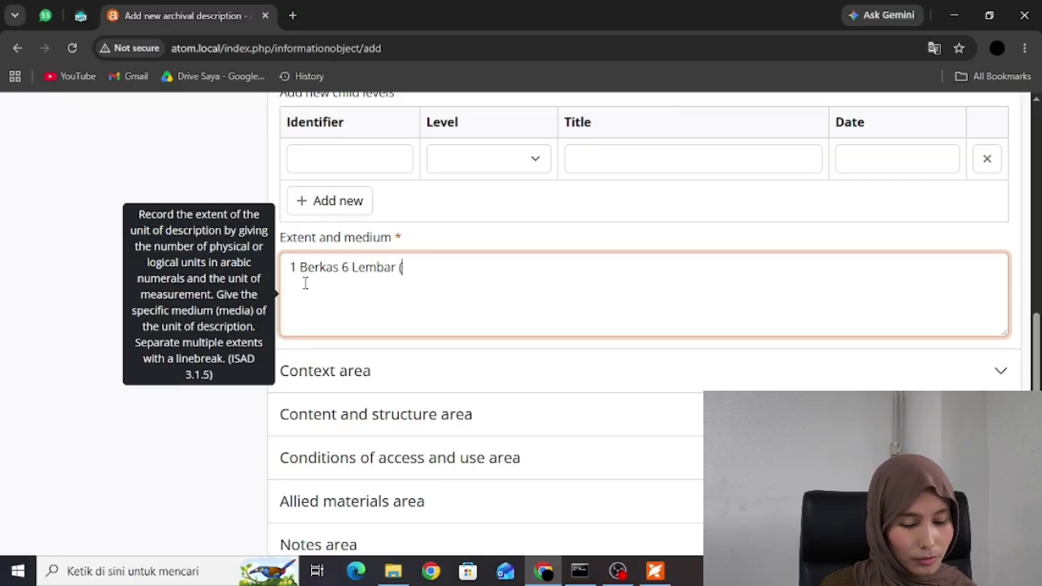
pyautogui.write('p')
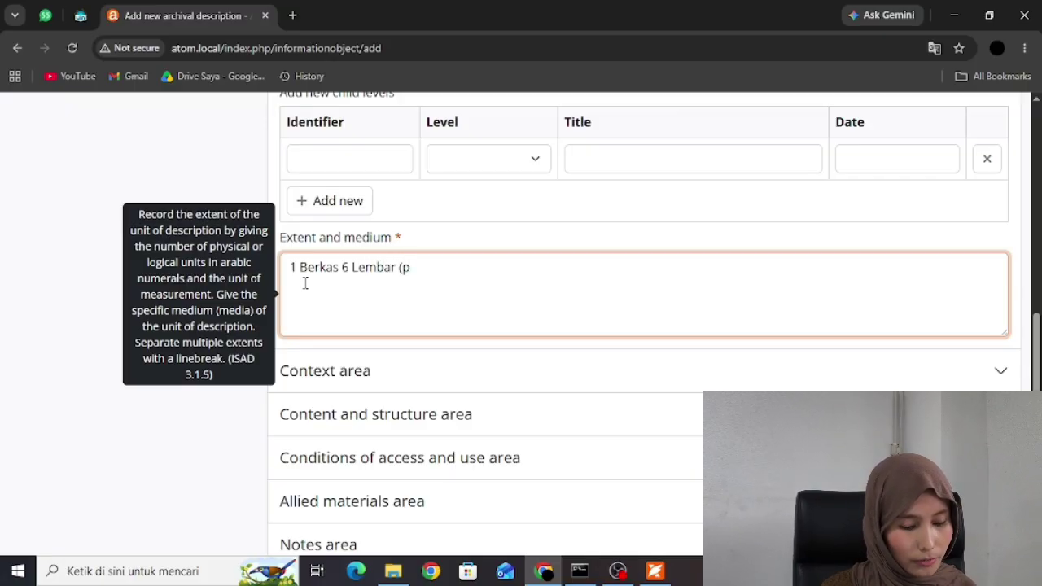
pyautogui.write('df)')
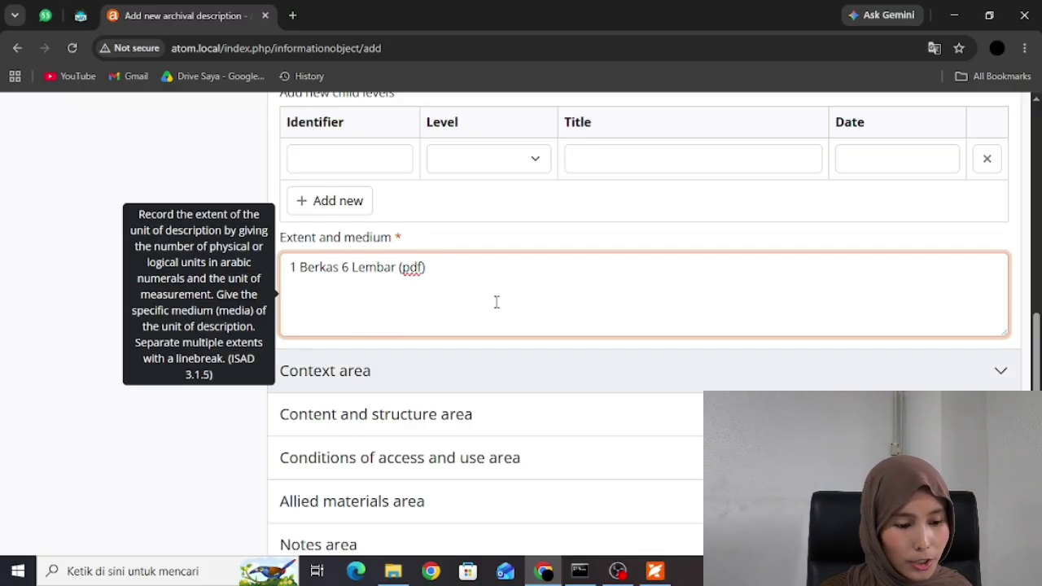
# - Expand the context area and link the existing authority record ACQUIN as the name of creator
pyautogui.click(477, 378)
pyautogui.scroll(-4, 474, 377)
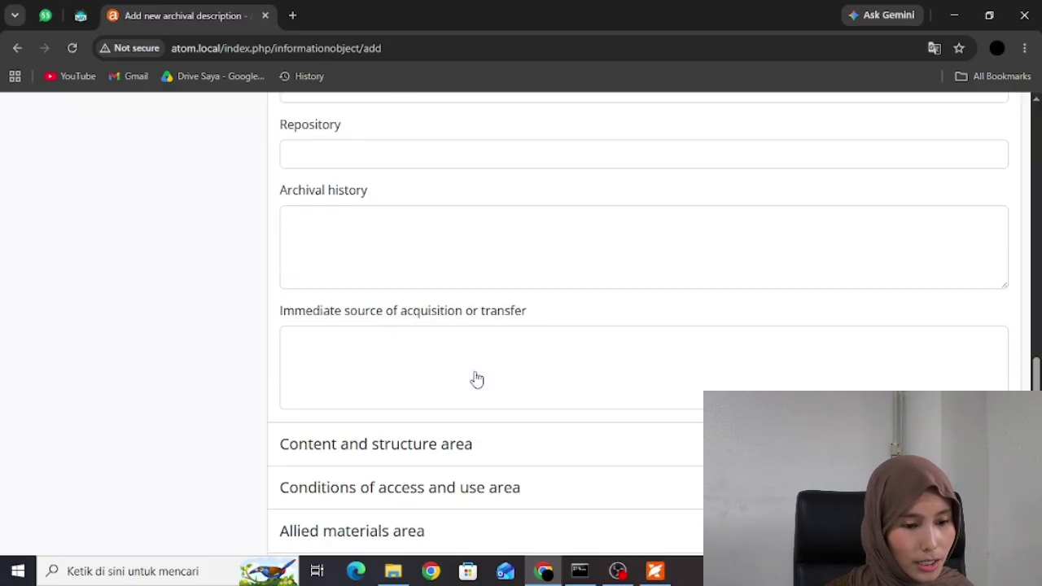
pyautogui.scroll(2, 474, 377)
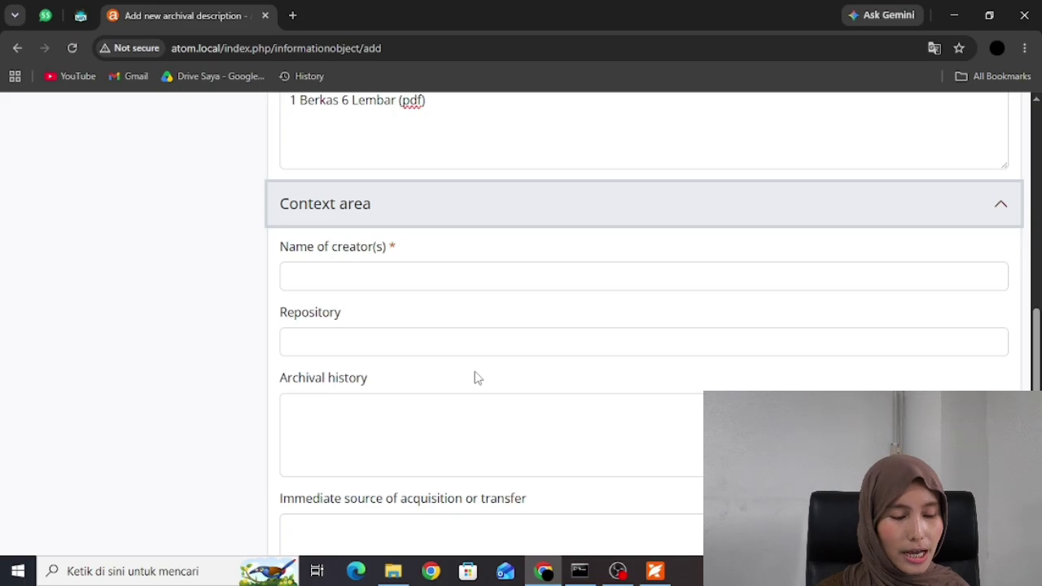
pyautogui.click(297, 280)
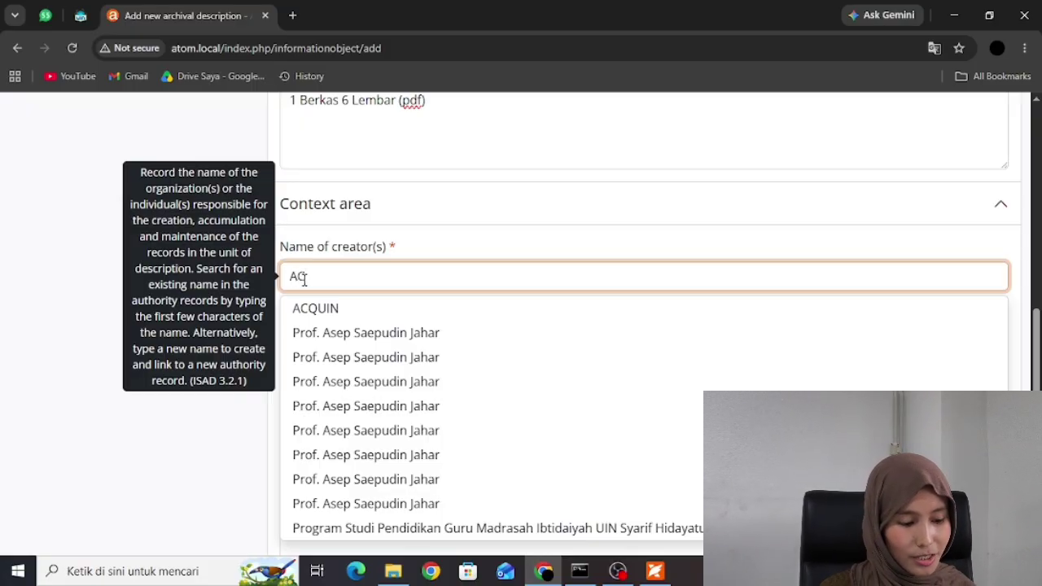
pyautogui.write('QUIN')
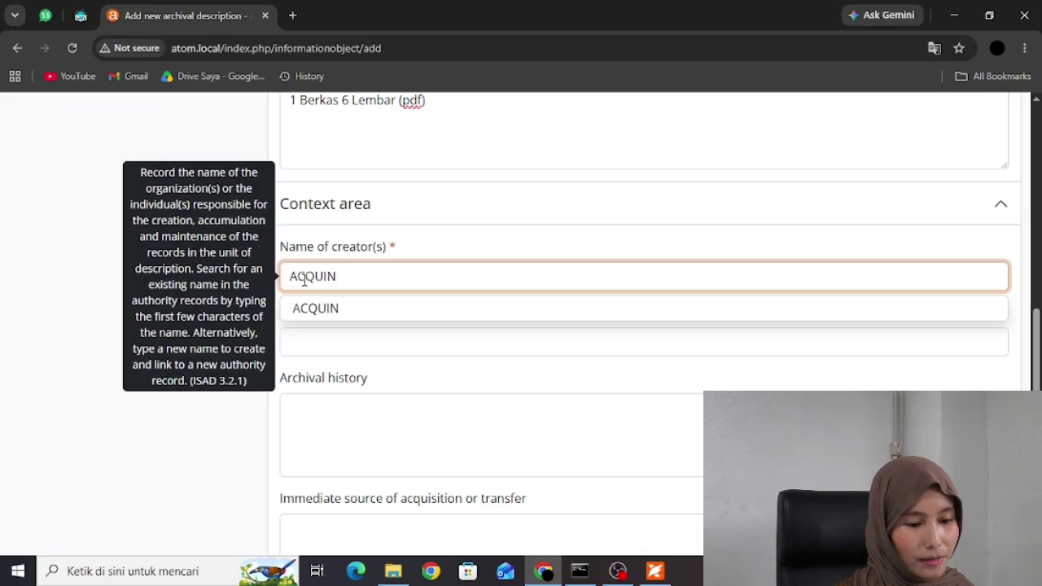
pyautogui.click(343, 314)
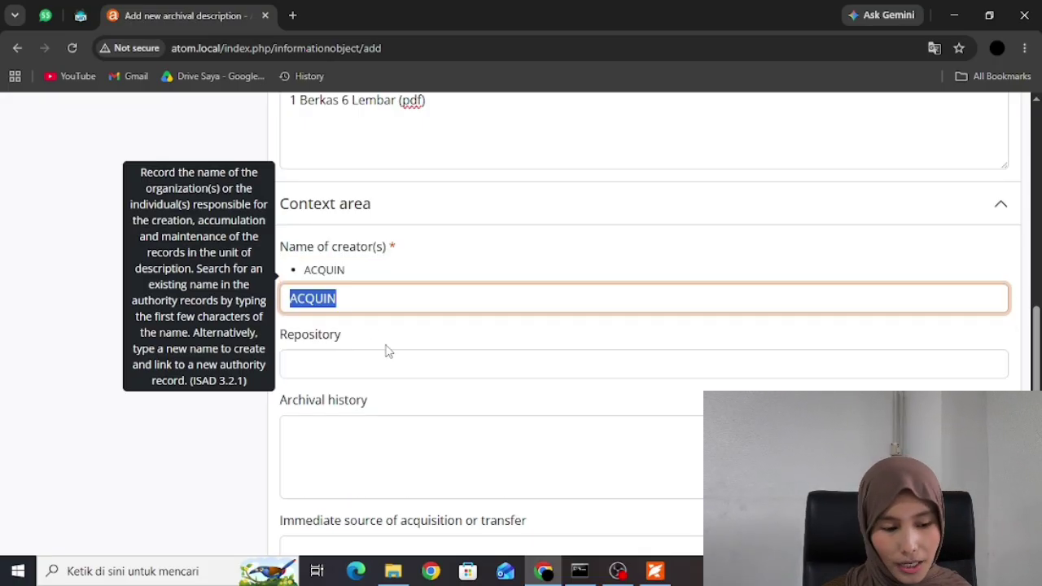
# - Enter the Indonesian scope and content summary beginning "Sertifikat ACQUIN Cluster 2 Legal Studies merupakan dokumen", covering its bachelor-level academic standard and five law fields
pyautogui.scroll(-4, 389, 350)
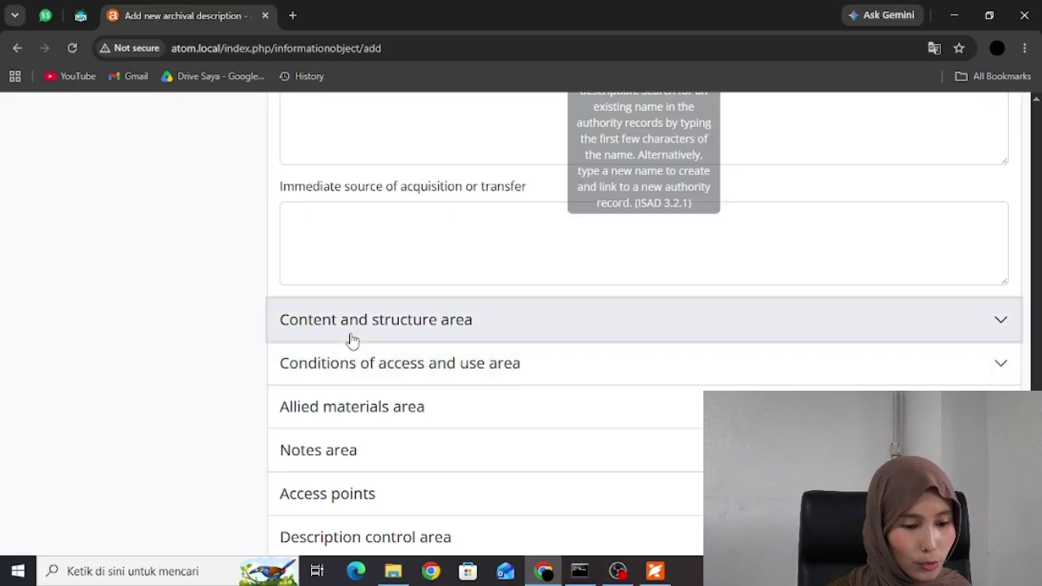
pyautogui.click(352, 340)
pyautogui.scroll(-1, 391, 338)
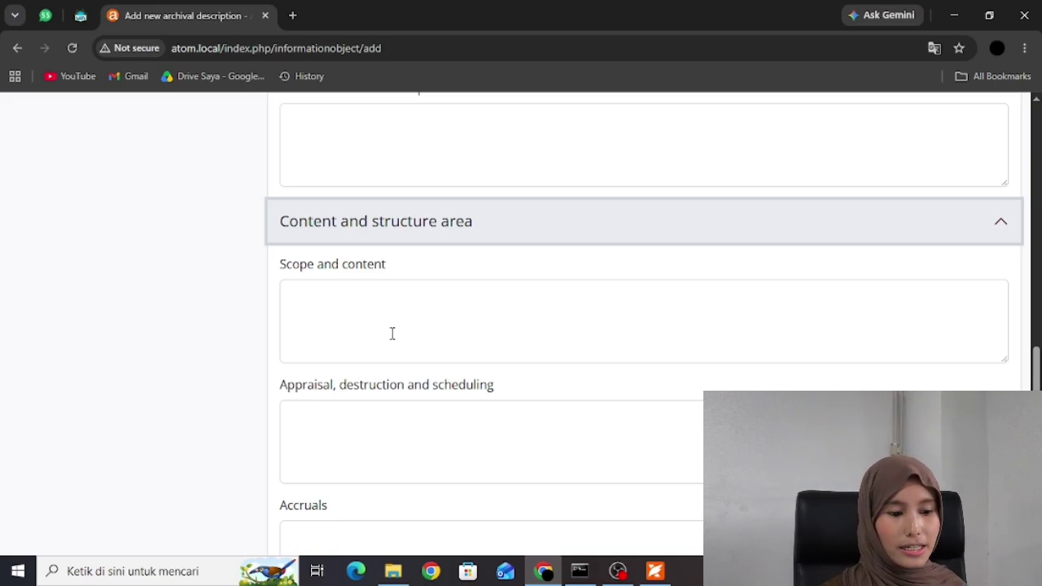
pyautogui.click(335, 305)
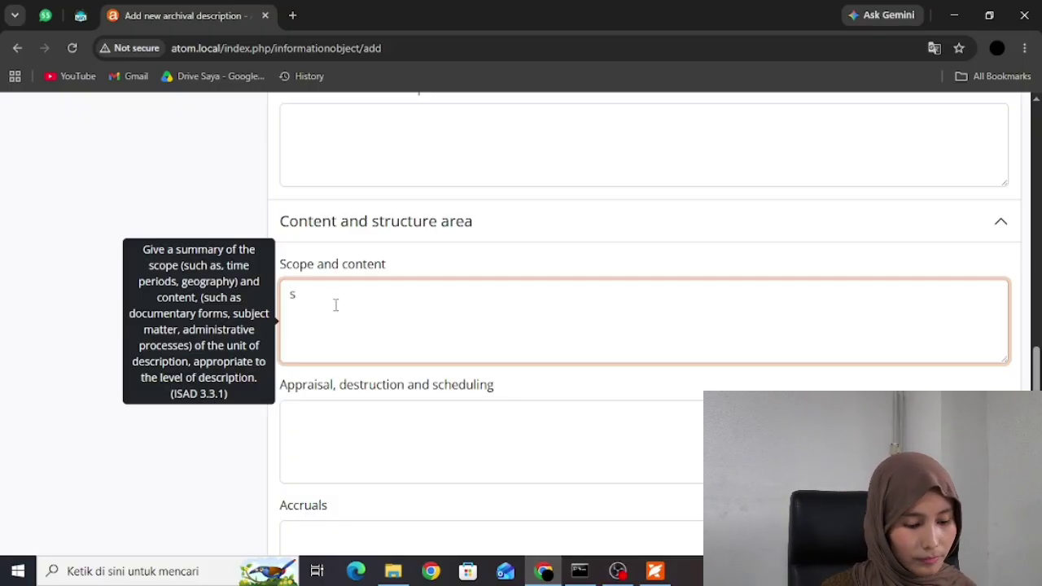
pyautogui.write('Sertifikat ACQUIN Cluster 2 Legal Studies merupakan')
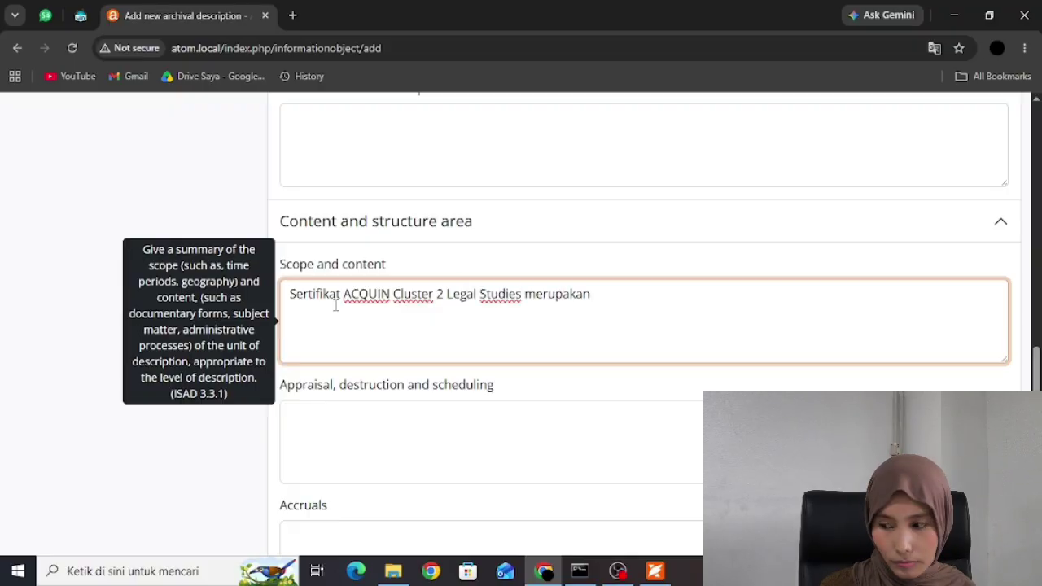
pyautogui.write(' dokumen yang menyatakan bahwa pemilik sertifikat telah memenuhi standar akademik pada bidang le')
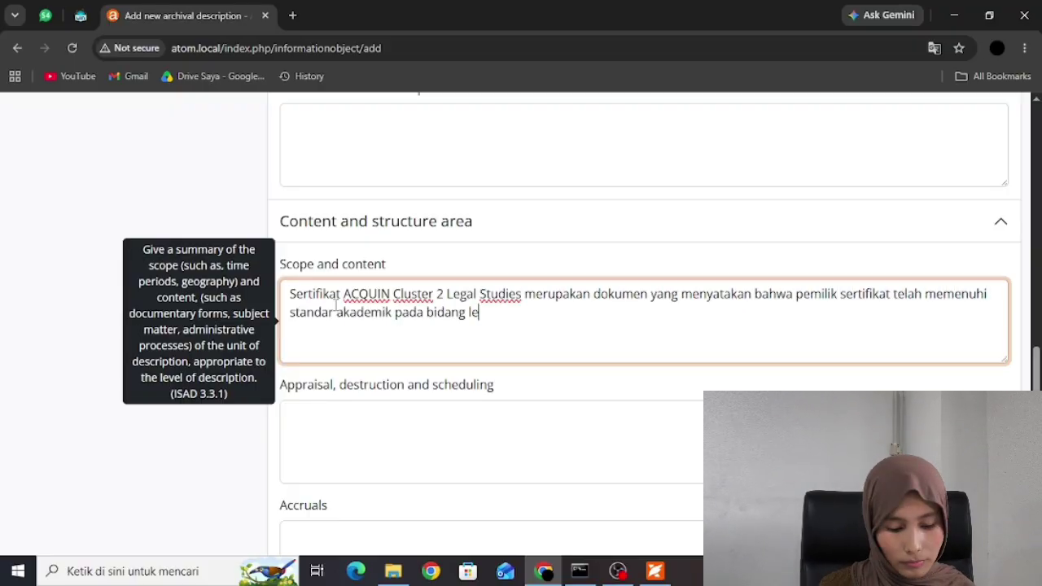
pyautogui.write('gas studies setara dengan jenjang bachelor of art (sarjana), sertifikat ini mencakup')
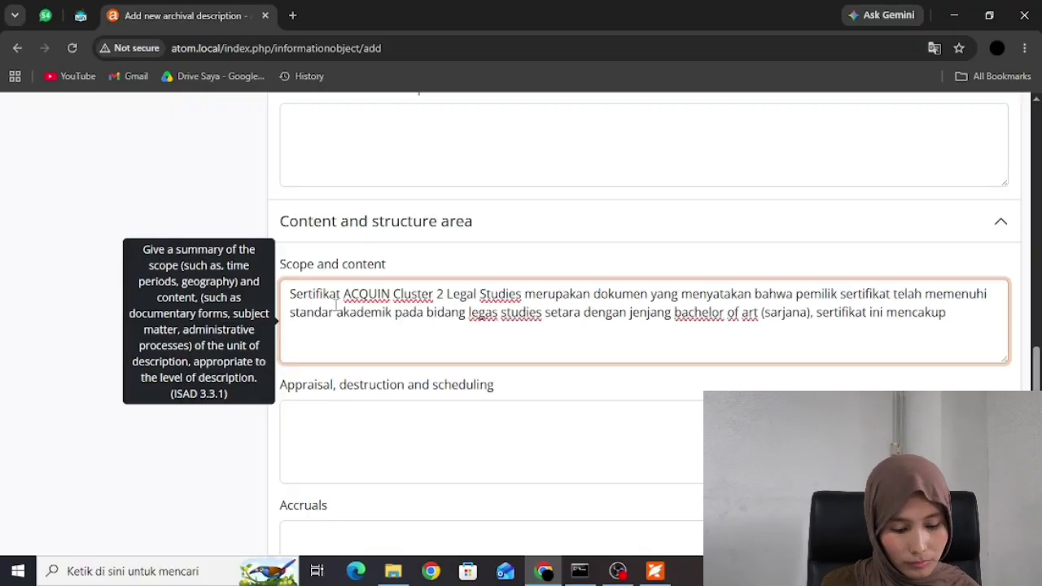
pyautogui.write(' beberapa bidang keilmuan, yaitu law, family law, consititutional law, is')
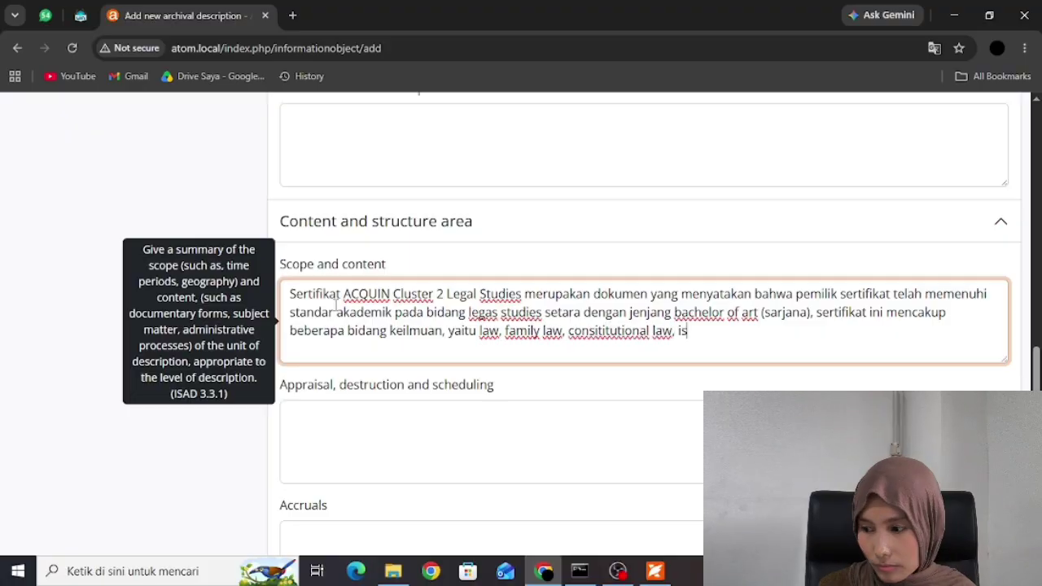
pyautogui.write('lamic law, dan islamic economic law, serta menjadi bukti resmi atas pencapaian akademik dan pengakuan')
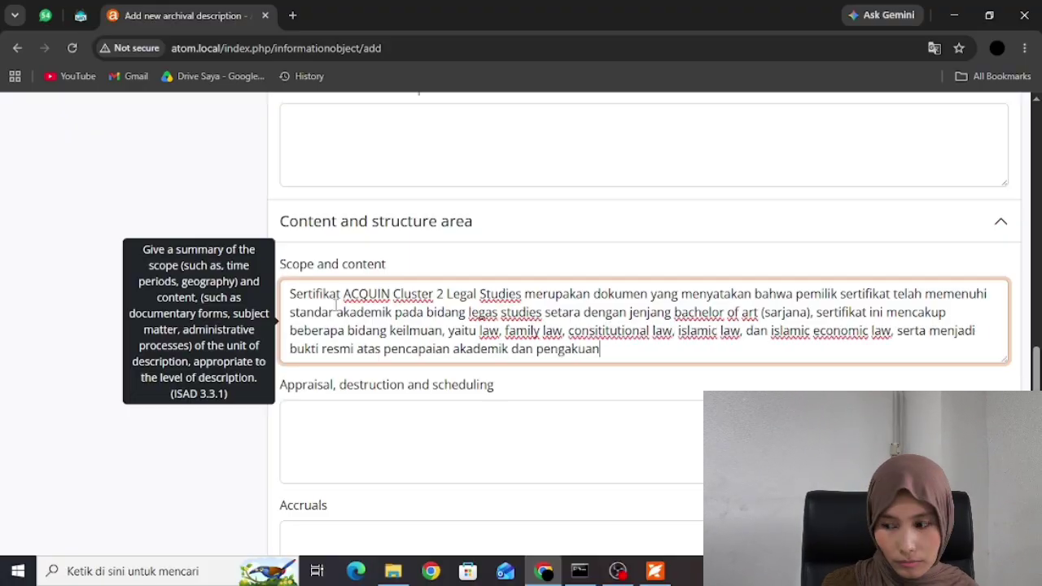
pyautogui.write(' terhadap kompetensi di bidang hukum.')
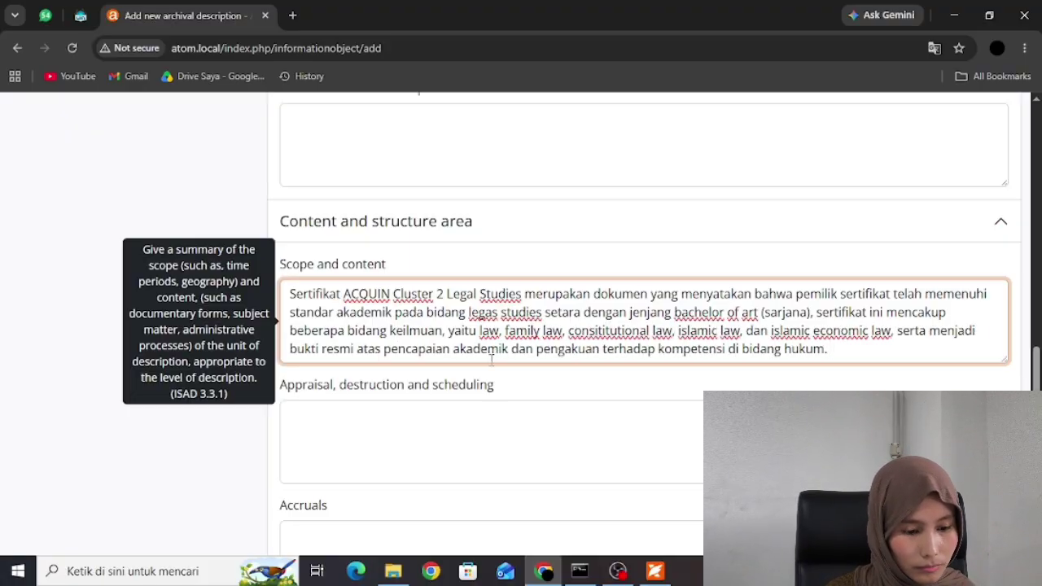
# - Expand the description control area and add English as the language of the description
pyautogui.scroll(-4, 577, 349)
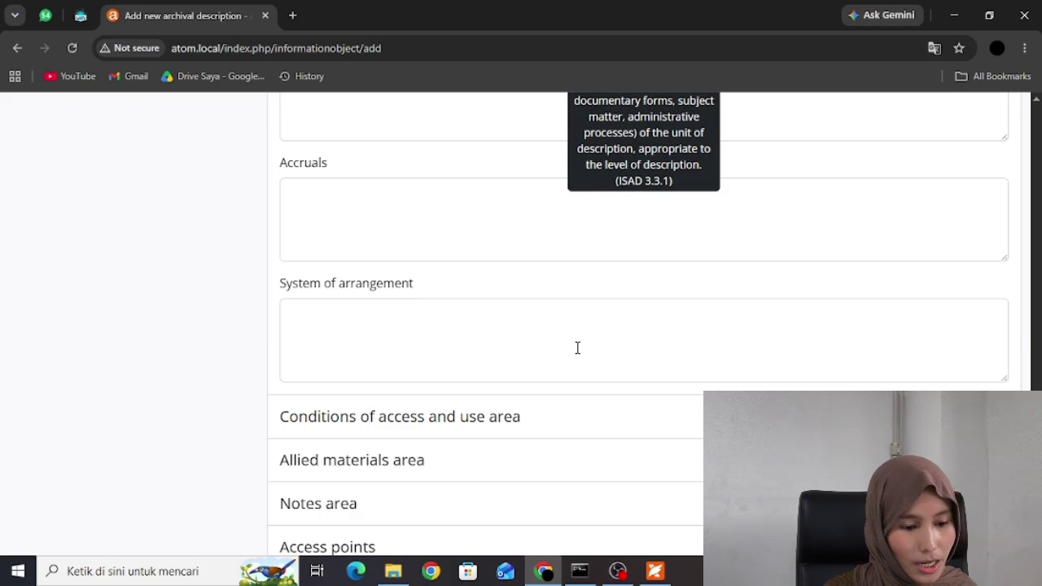
pyautogui.scroll(-2, 577, 348)
pyautogui.scroll(6, 577, 348)
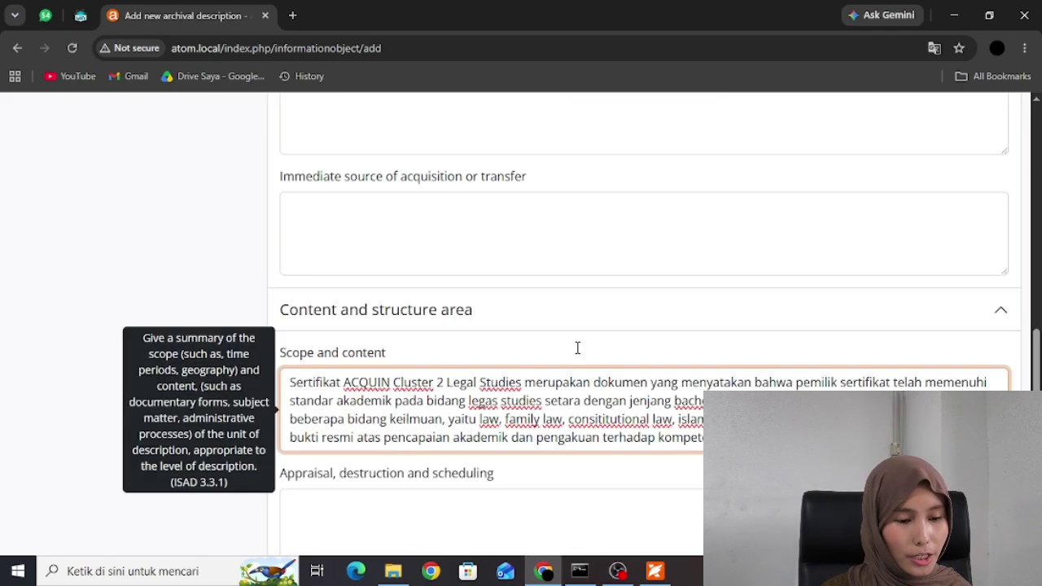
pyautogui.scroll(-3, 577, 348)
pyautogui.scroll(3, 577, 348)
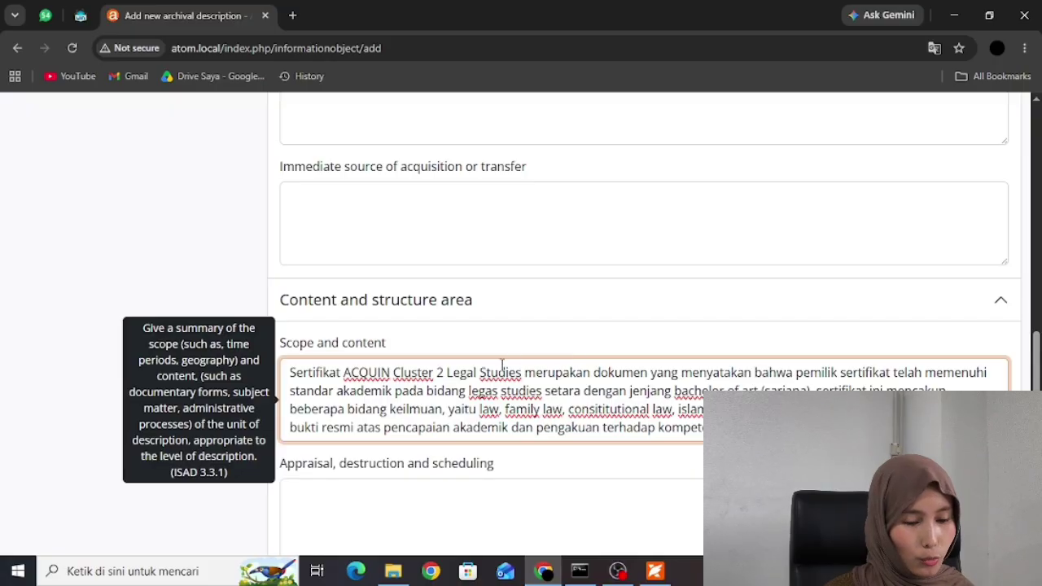
pyautogui.scroll(-3, 547, 398)
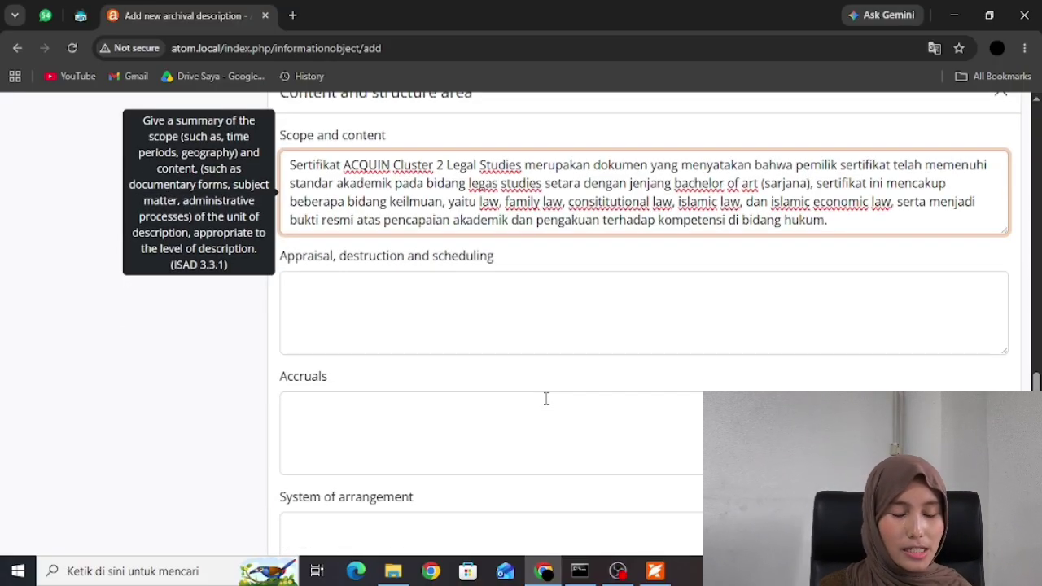
pyautogui.scroll(-5, 546, 398)
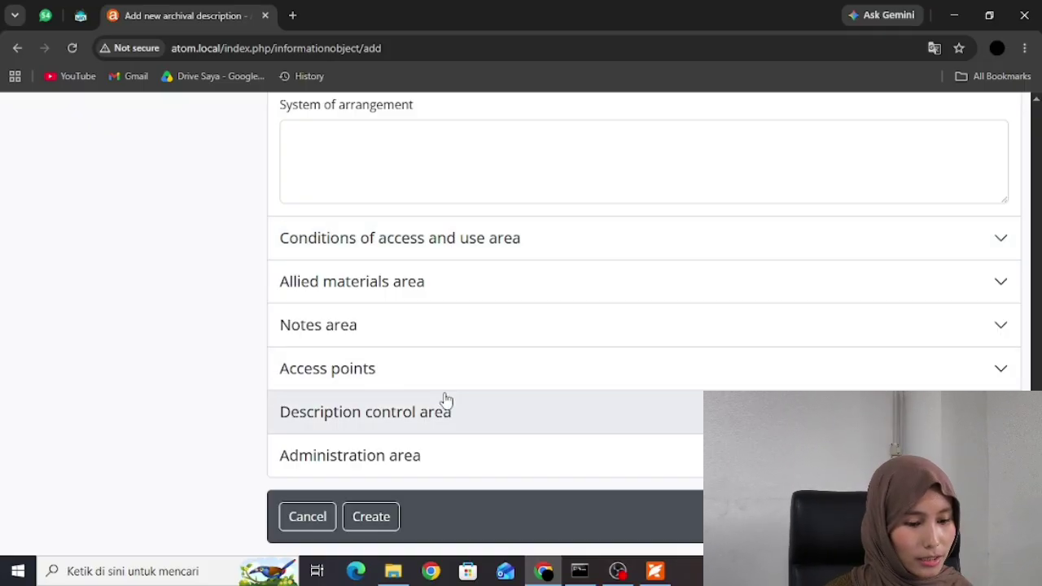
pyautogui.click(446, 399)
pyautogui.scroll(-1, 446, 399)
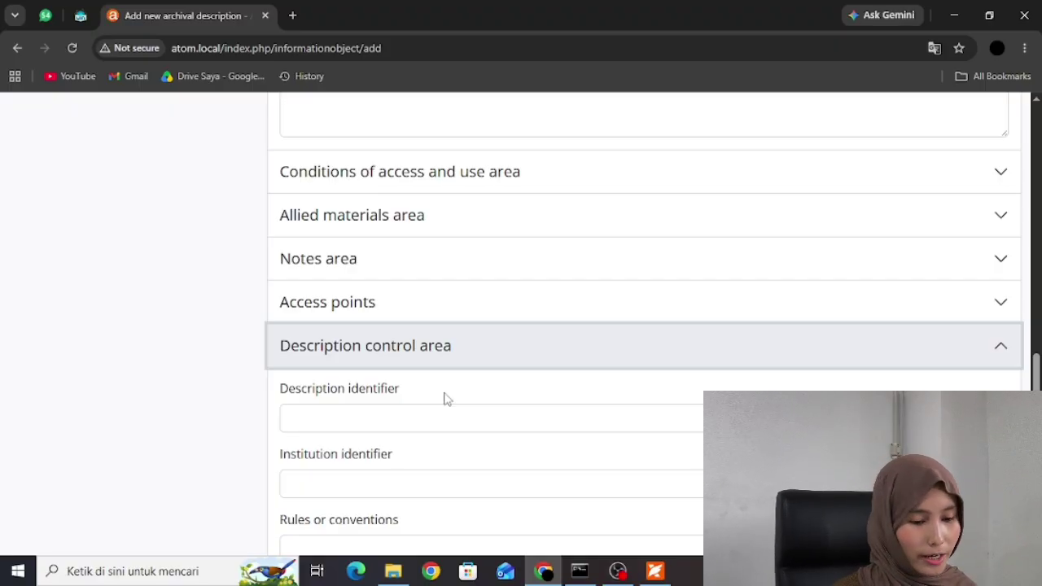
pyautogui.scroll(-5, 446, 399)
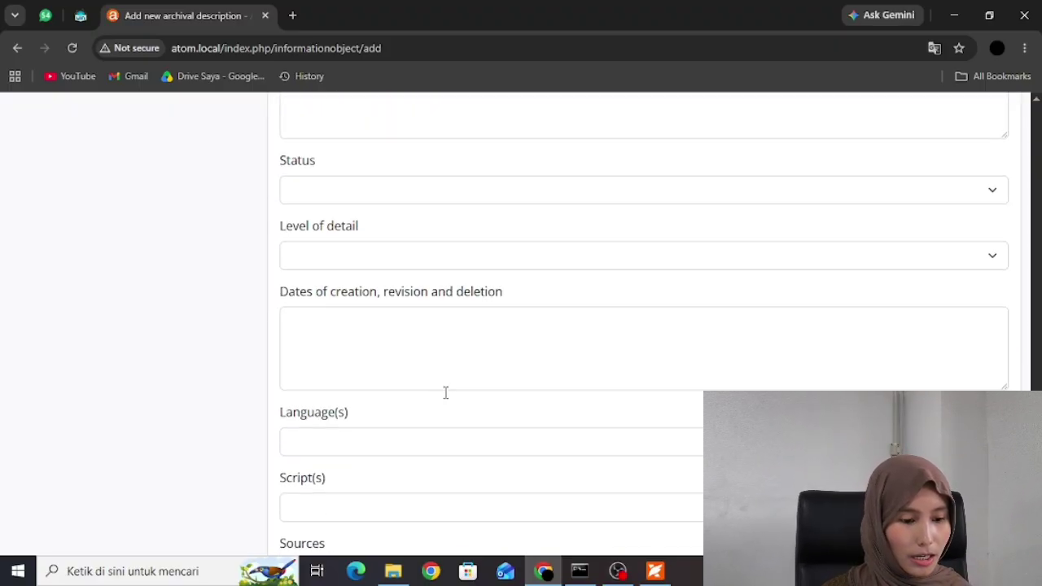
pyautogui.click(331, 435)
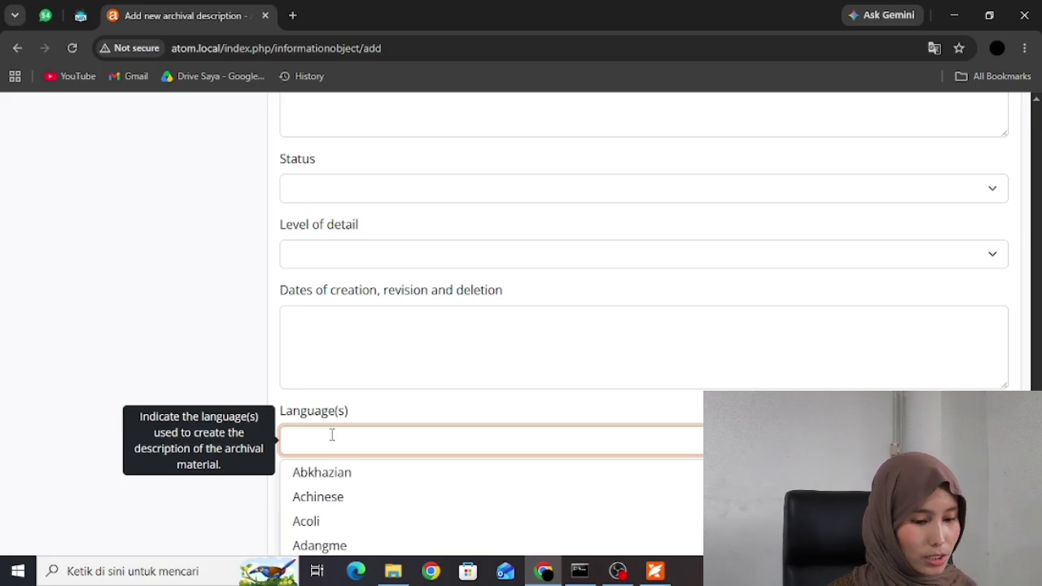
pyautogui.write('ng')
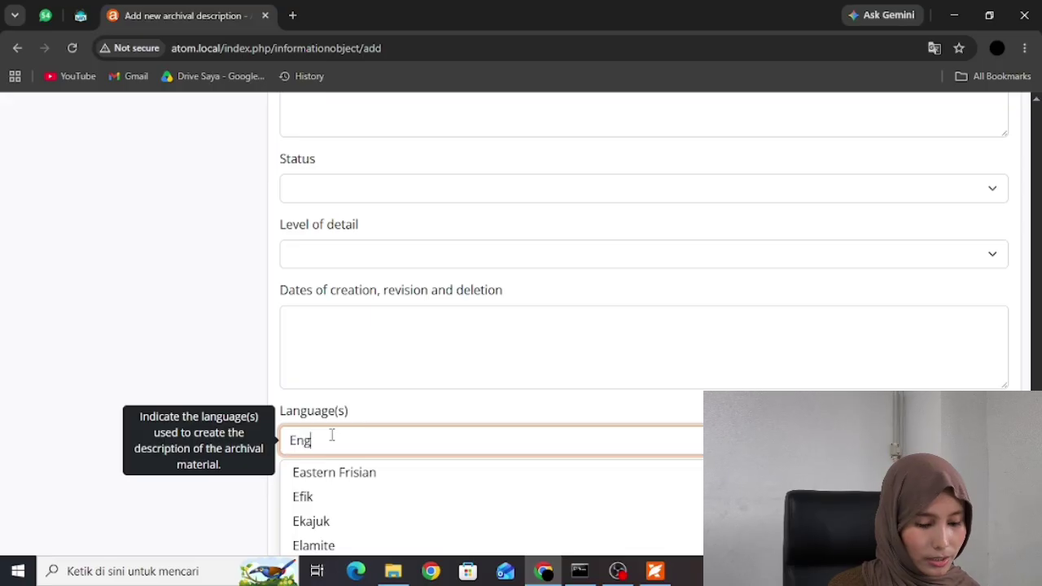
pyautogui.write('lish')
pyautogui.scroll(-3, 331, 437)
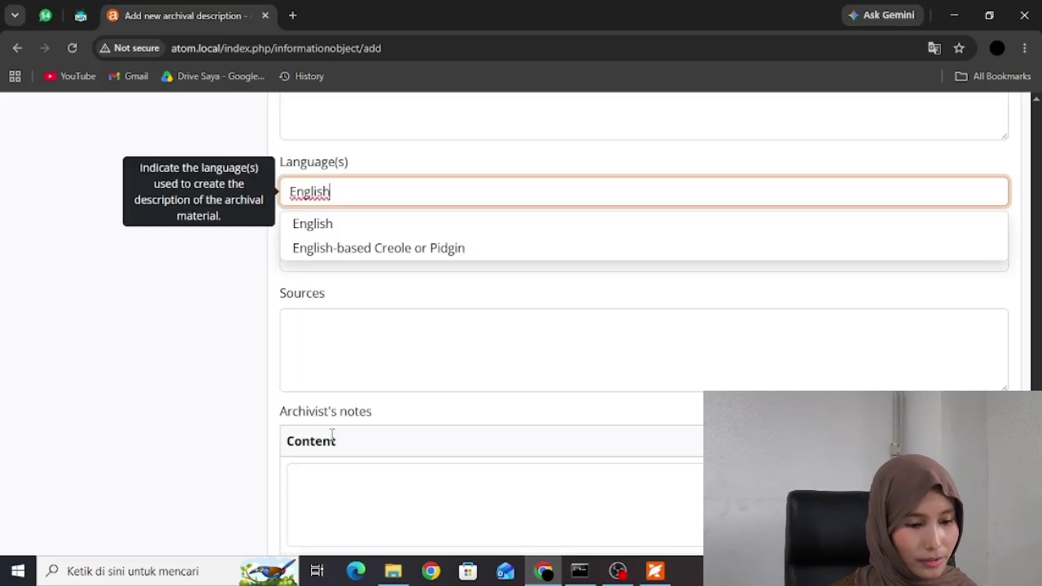
pyautogui.click(310, 231)
# - Expand the administration area and set the display standard to ISAD(G), 2nd ed. International Council on Archives
pyautogui.scroll(-3, 309, 234)
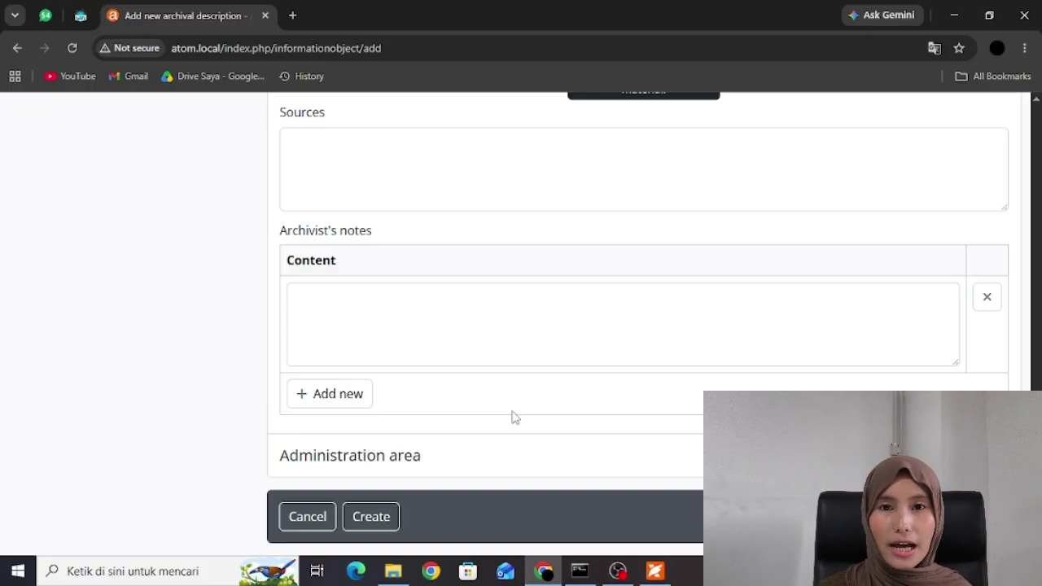
pyautogui.click(506, 452)
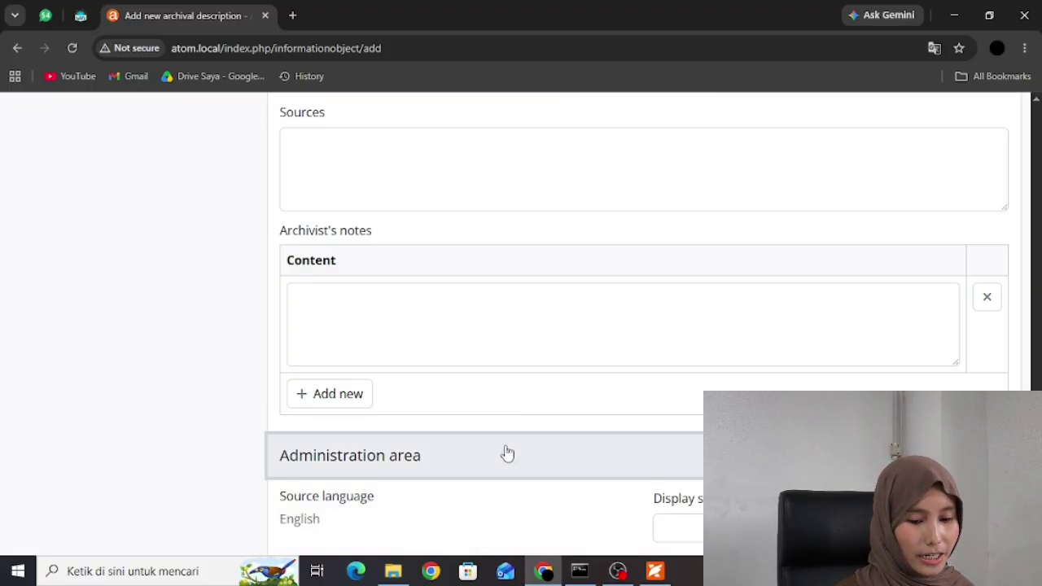
pyautogui.scroll(-2, 506, 453)
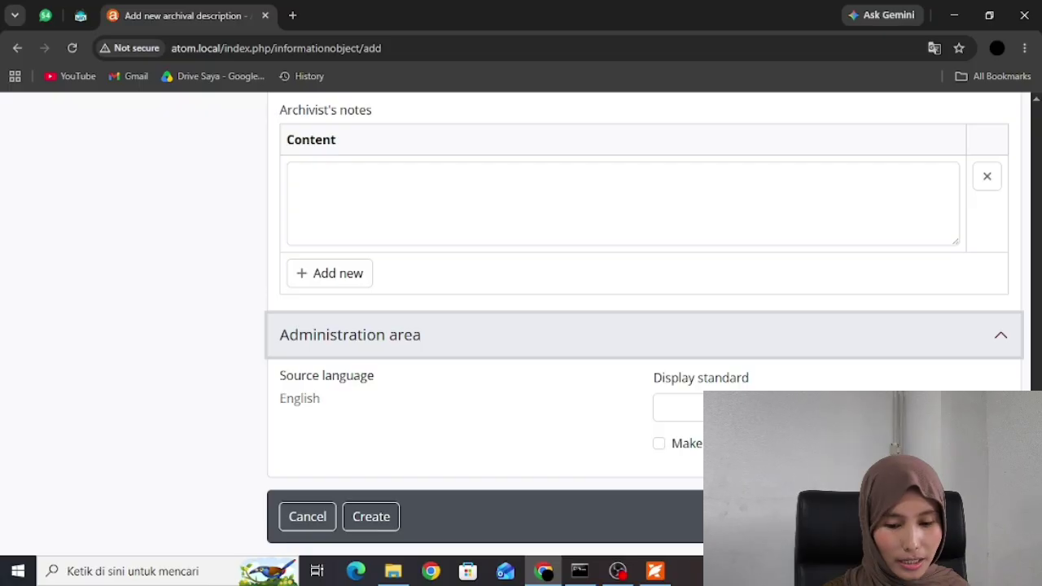
pyautogui.click(802, 407)
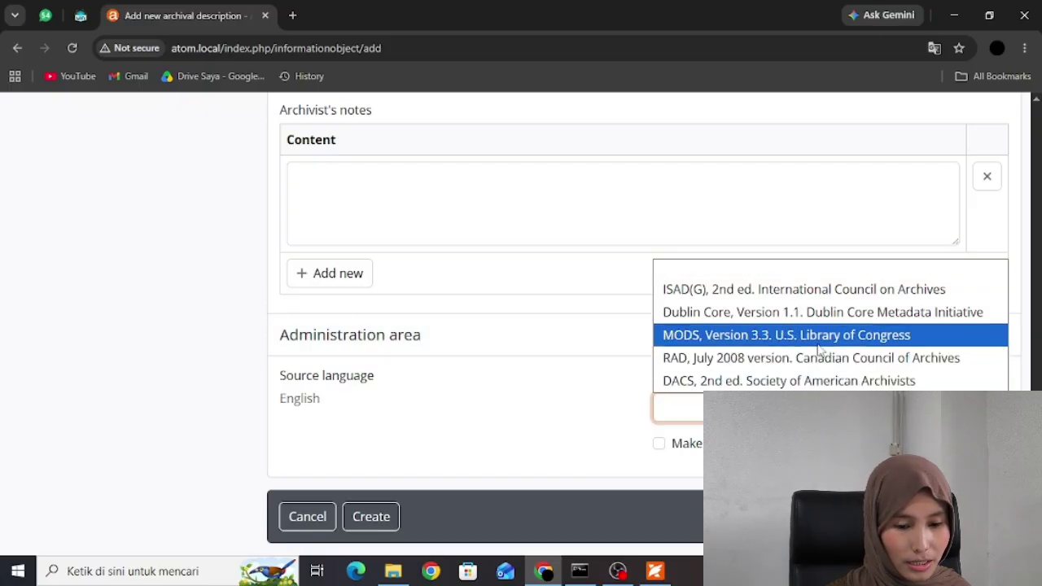
pyautogui.click(790, 293)
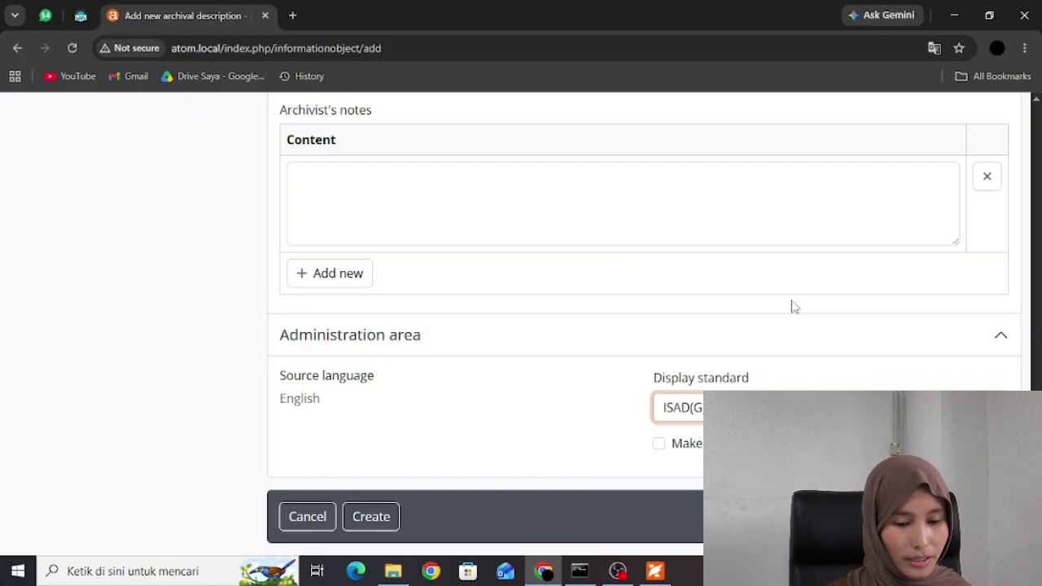
# - Expand the conditions of access and use area and look through its fields
pyautogui.scroll(3, 604, 365)
pyautogui.scroll(10, 606, 363)
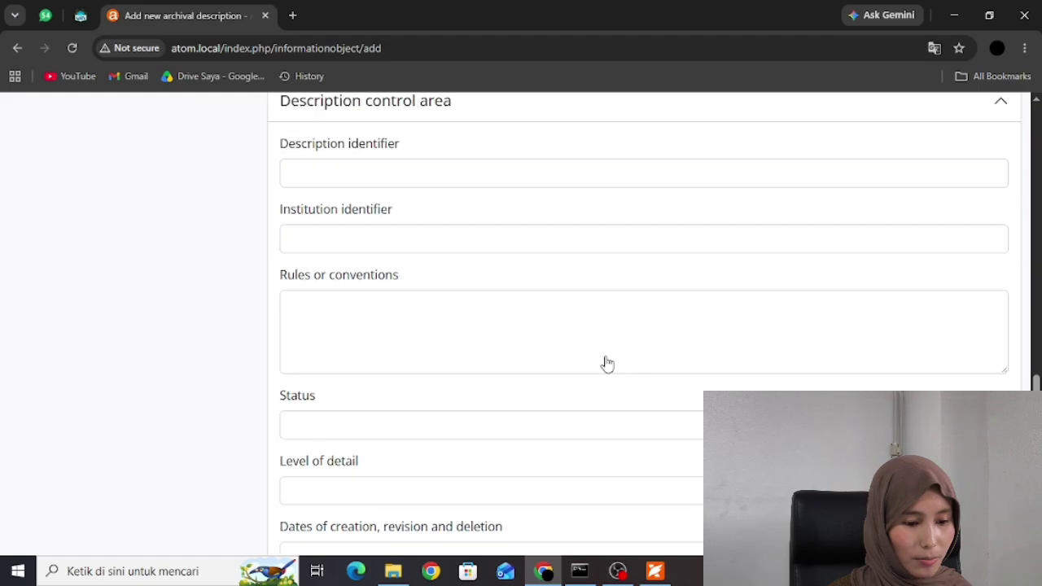
pyautogui.scroll(3, 606, 356)
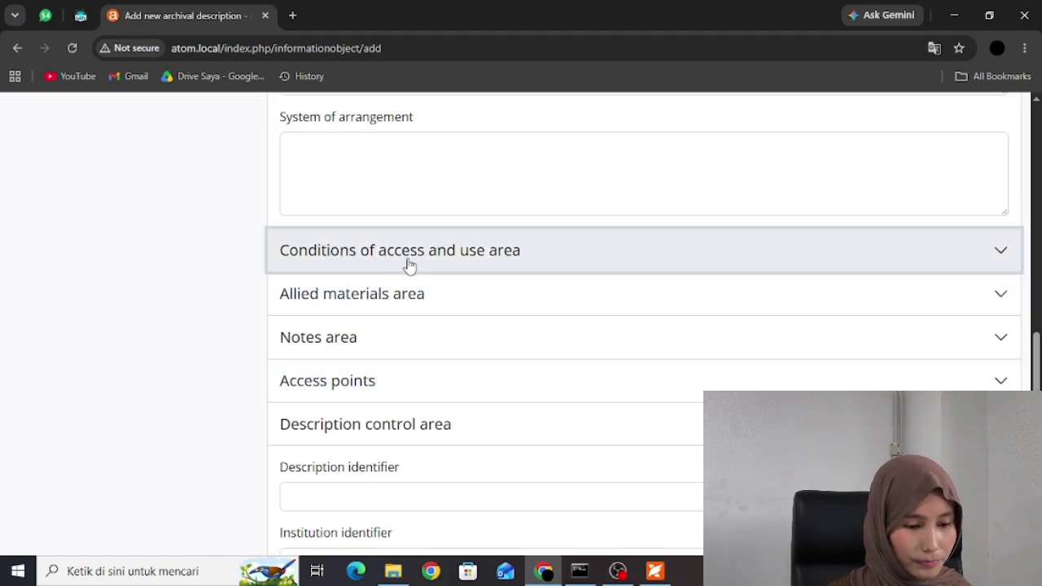
pyautogui.click(407, 262)
pyautogui.scroll(-8, 397, 383)
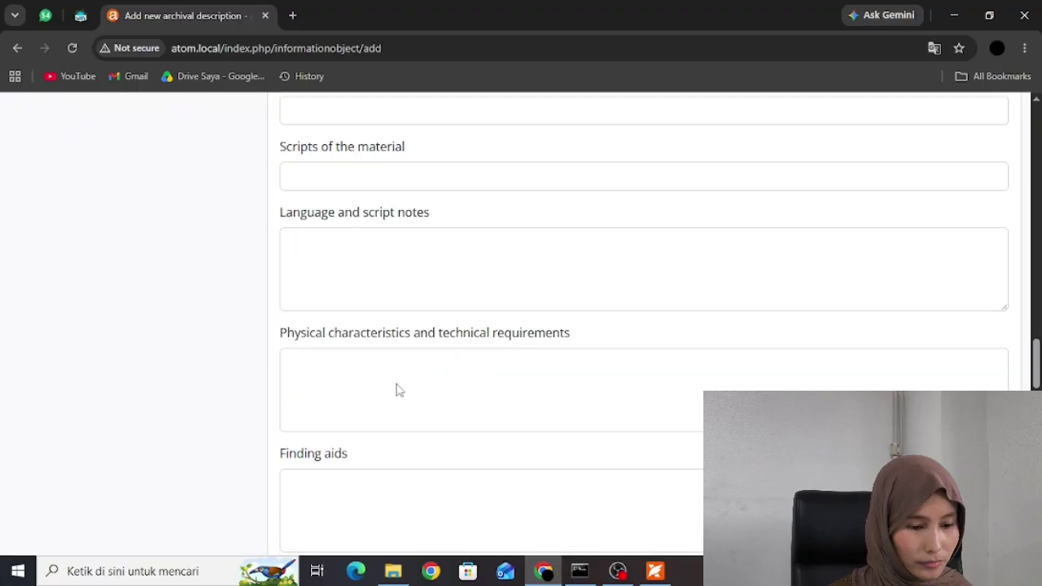
pyautogui.scroll(-2, 398, 389)
pyautogui.click(397, 384)
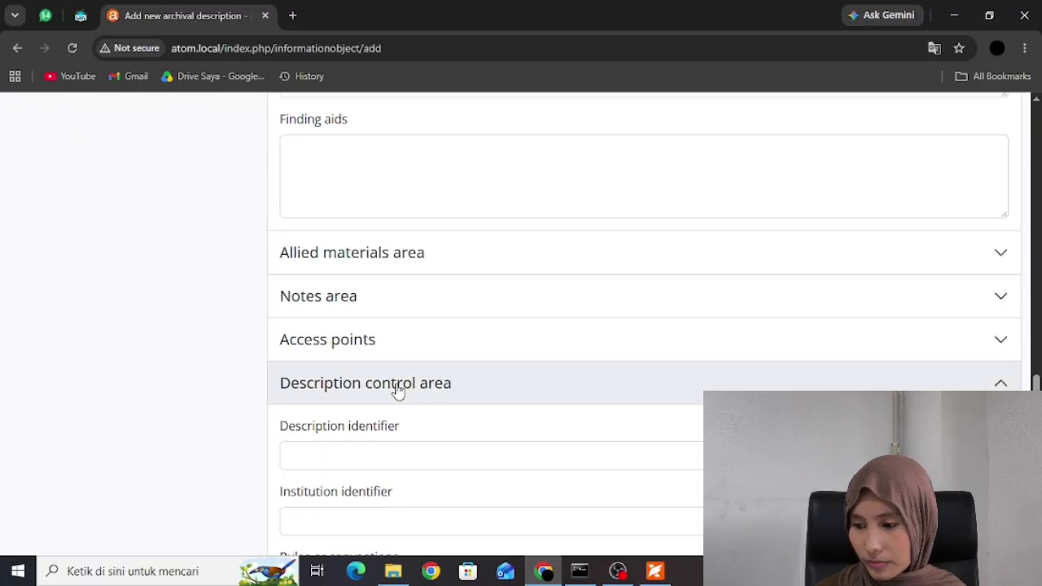
# - Review the description form's entries from the identity area through the context, content and access areas
pyautogui.scroll(20, 397, 389)
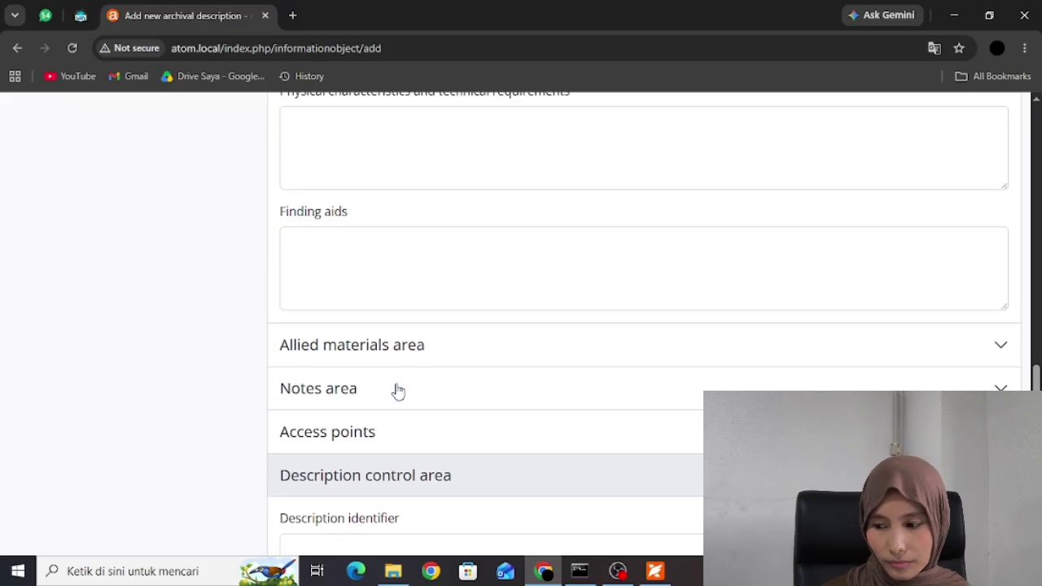
pyautogui.scroll(10, 397, 390)
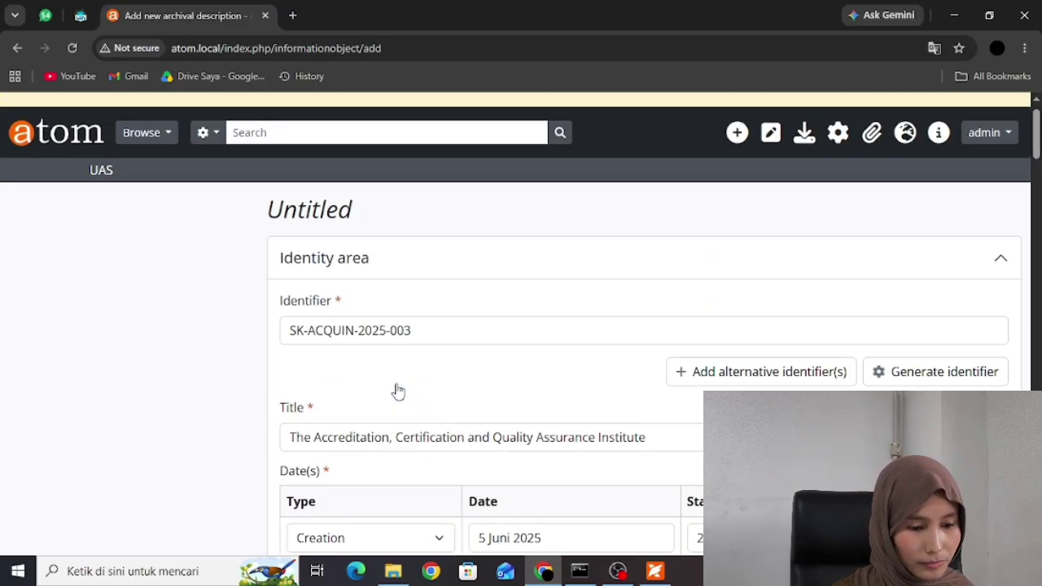
pyautogui.scroll(-3, 397, 390)
pyautogui.scroll(-3, 399, 390)
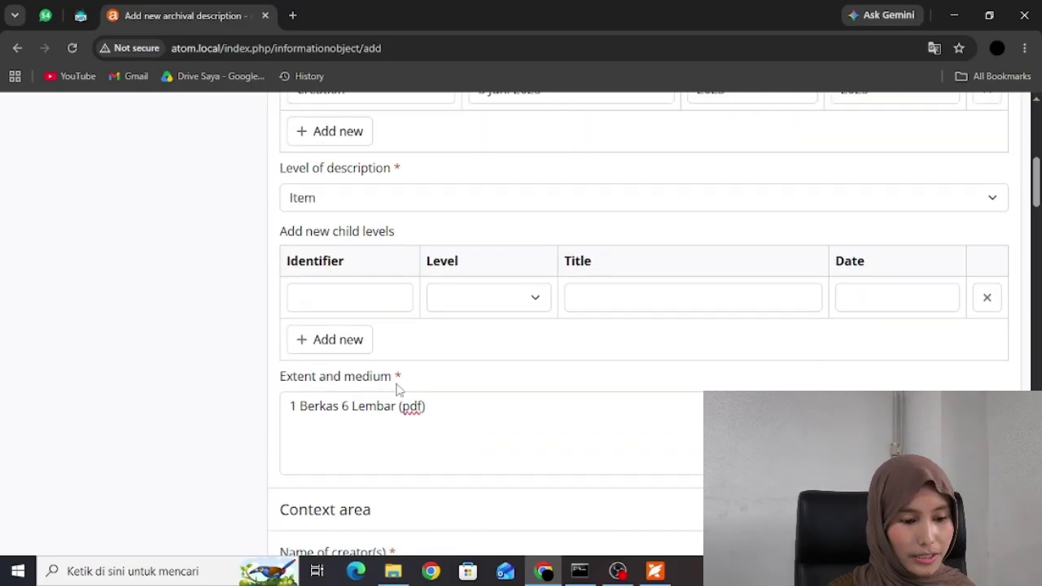
pyautogui.scroll(-2, 397, 383)
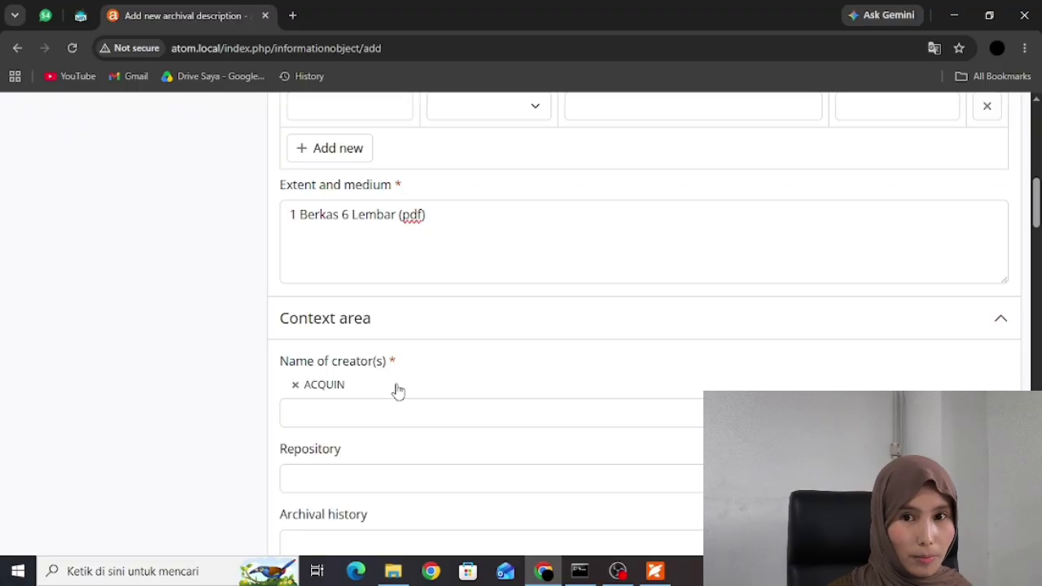
pyautogui.scroll(-2, 397, 388)
pyautogui.scroll(-8, 397, 390)
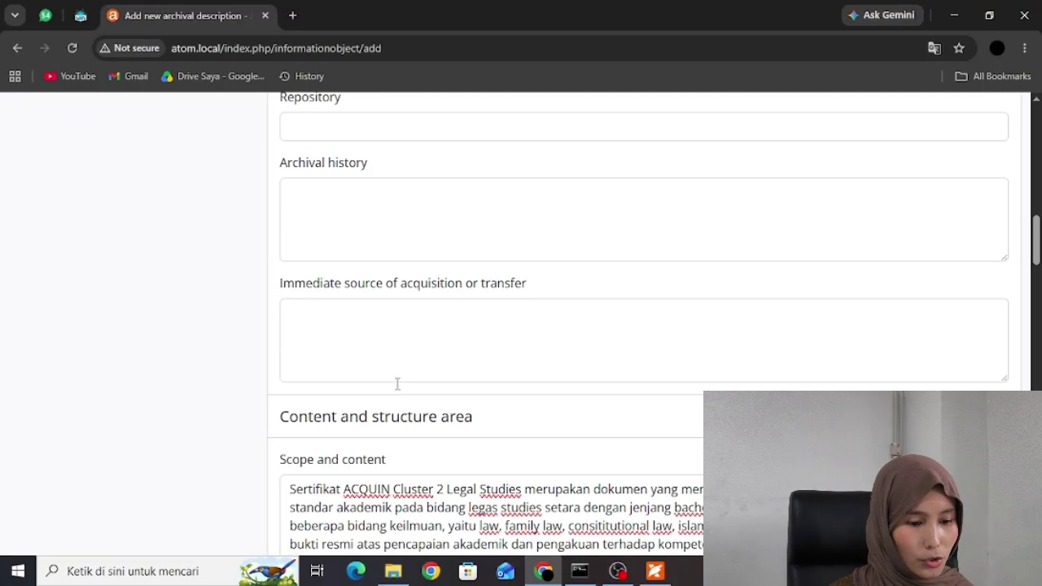
pyautogui.scroll(-10, 397, 390)
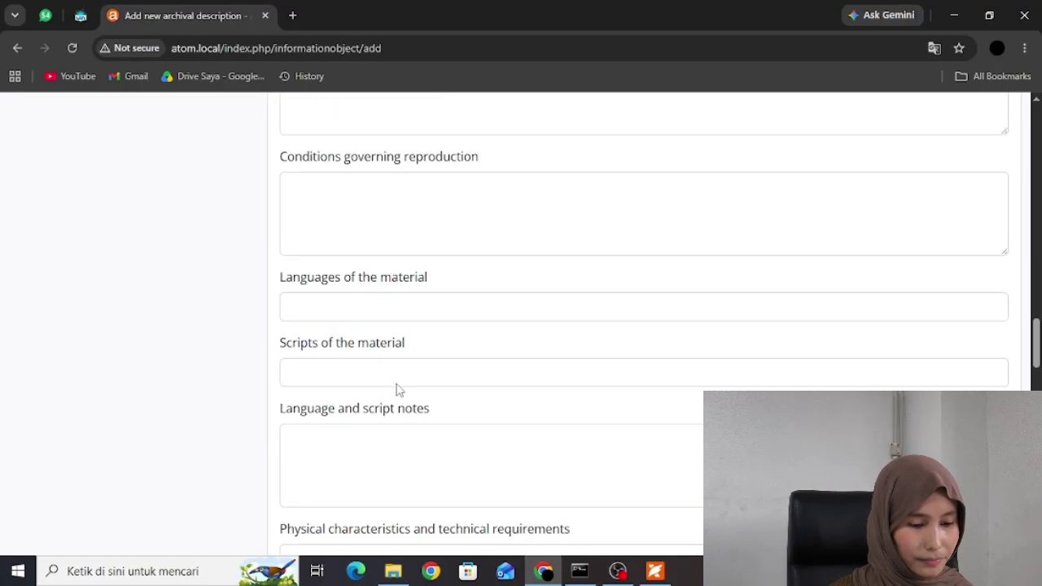
pyautogui.scroll(-1, 397, 390)
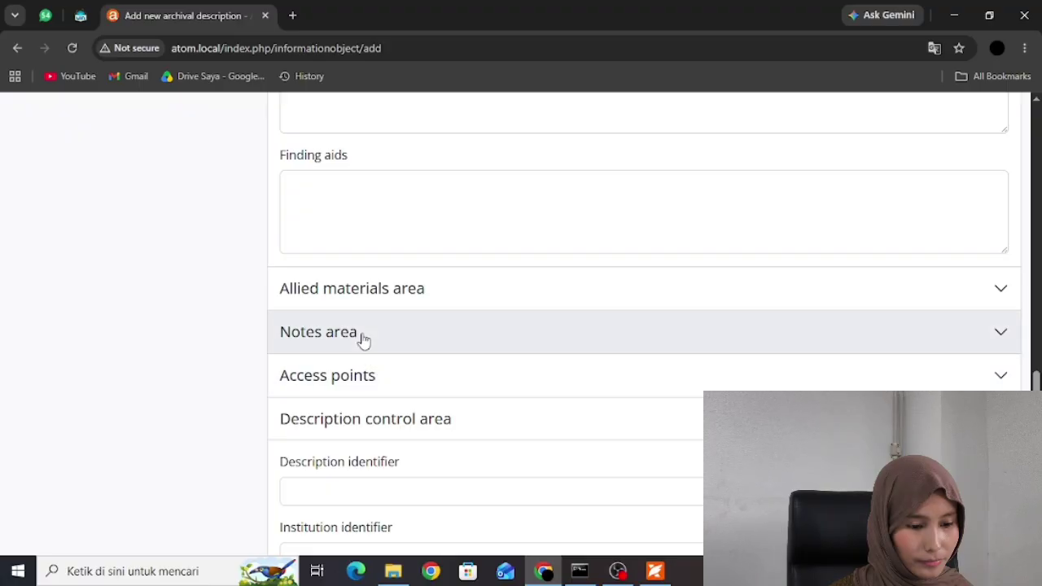
# - Expand the allied materials area, check the remaining areas of the form, and create the archival description
pyautogui.click(363, 309)
pyautogui.scroll(-12, 377, 377)
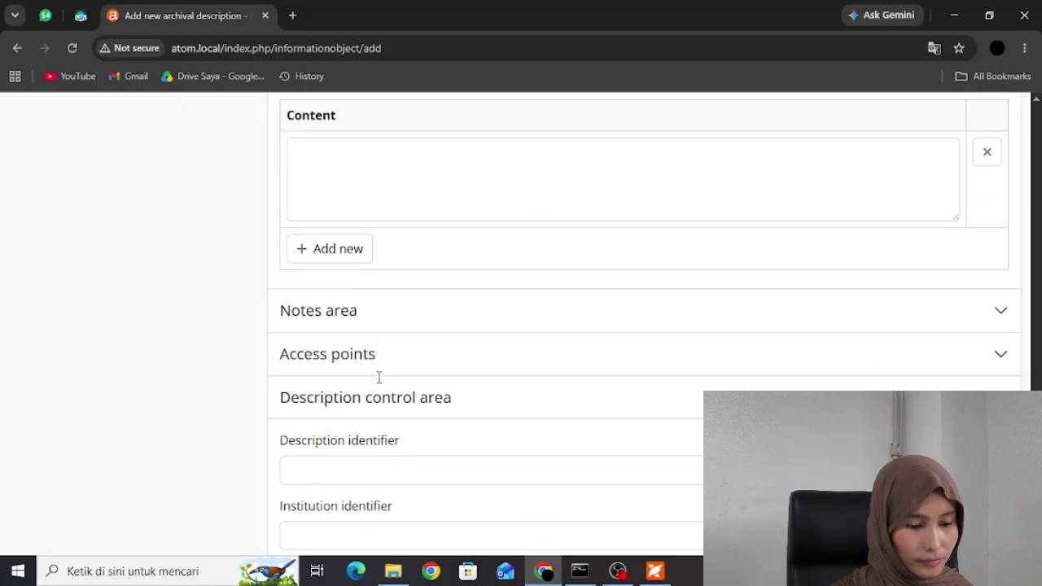
pyautogui.scroll(-6, 378, 377)
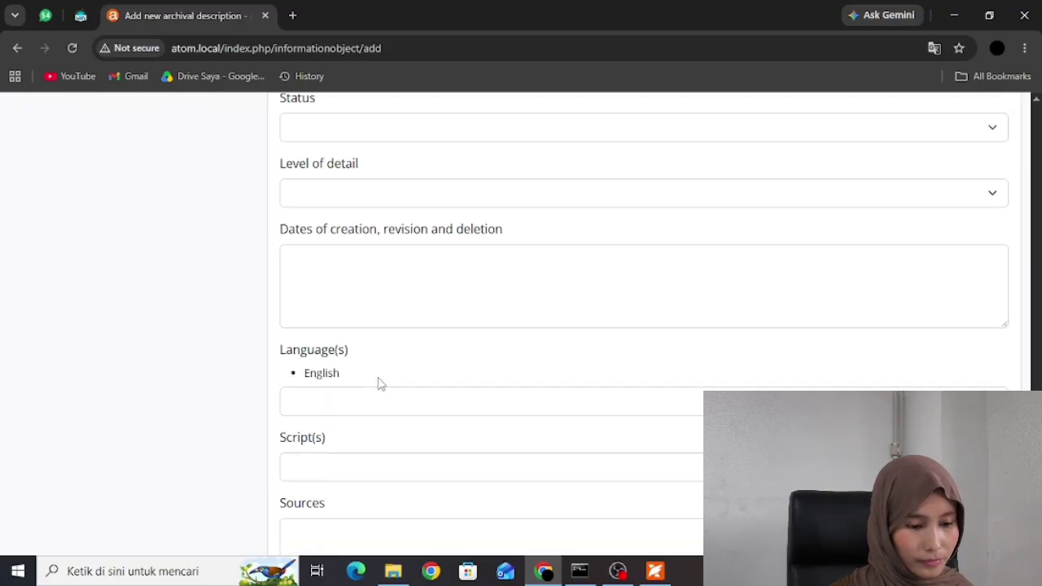
pyautogui.scroll(-4, 381, 384)
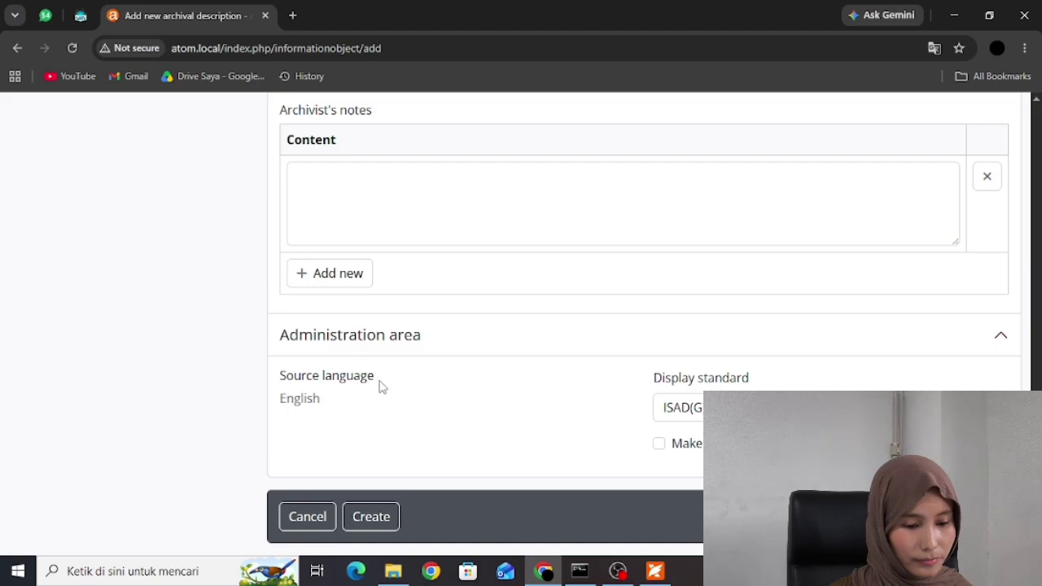
pyautogui.click(383, 517)
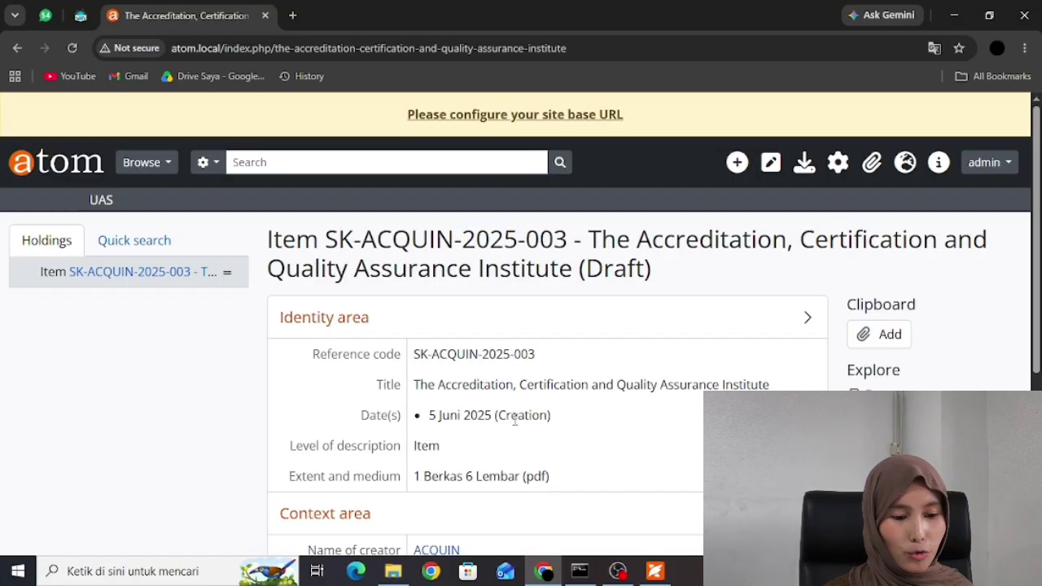
# - Link the file Certificate_Cluster 2_Legal Studies (003).pdf to item SK-ACQUIN-2025-003 as its digital object
pyautogui.scroll(-3, 513, 425)
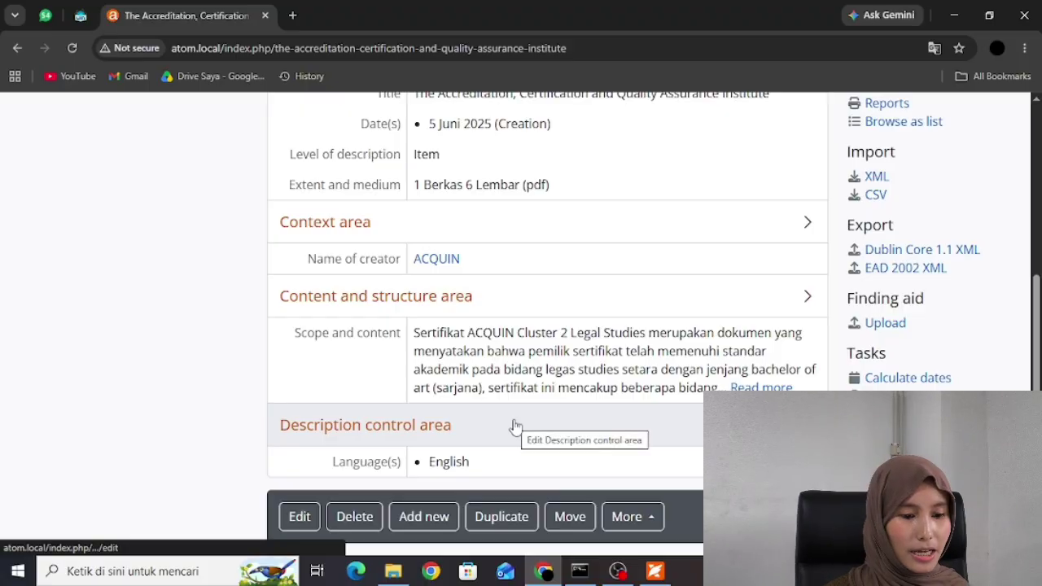
pyautogui.scroll(3, 438, 386)
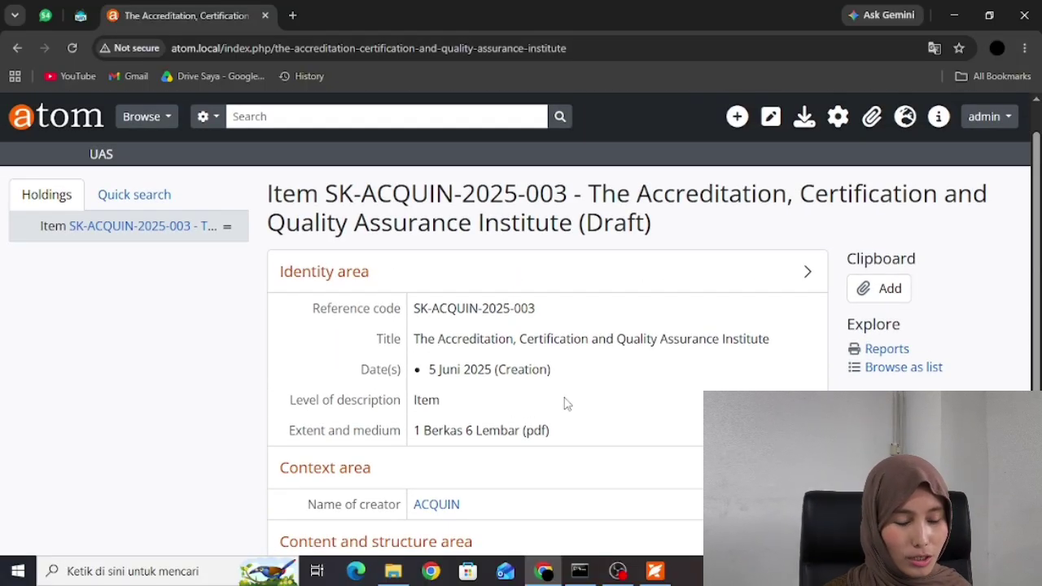
pyautogui.scroll(-3, 564, 400)
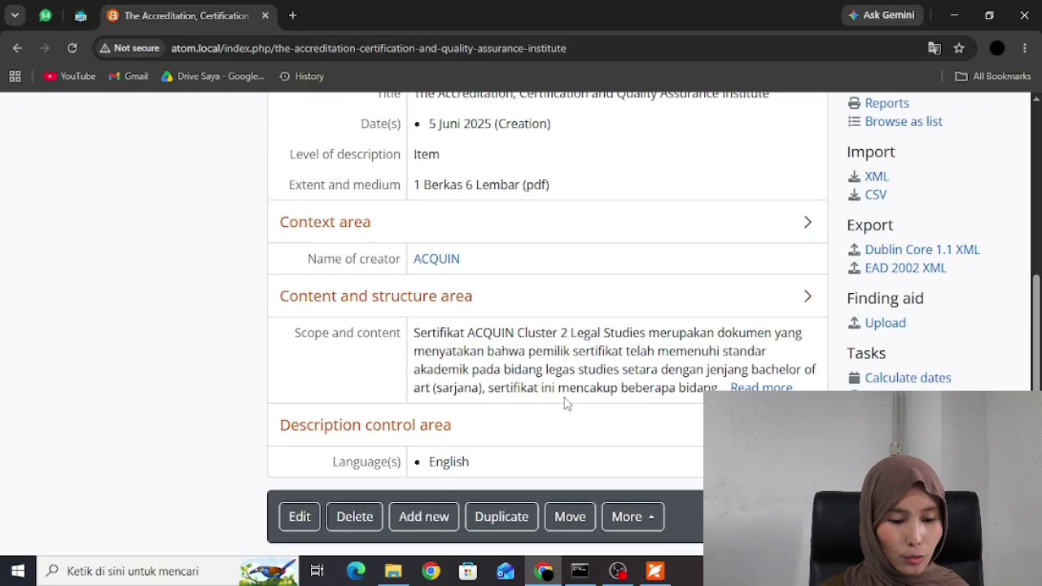
pyautogui.click(631, 516)
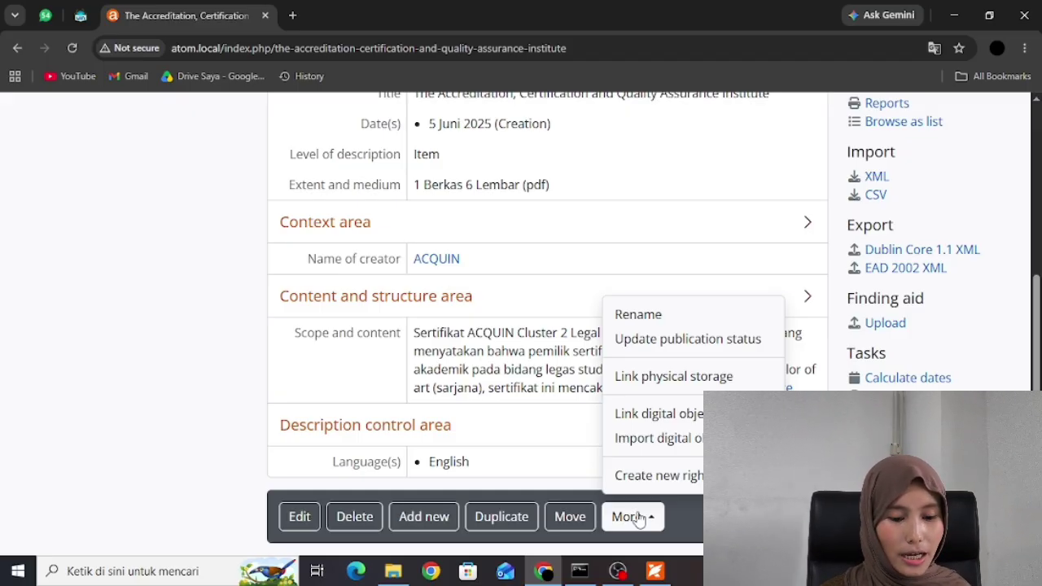
pyautogui.click(635, 416)
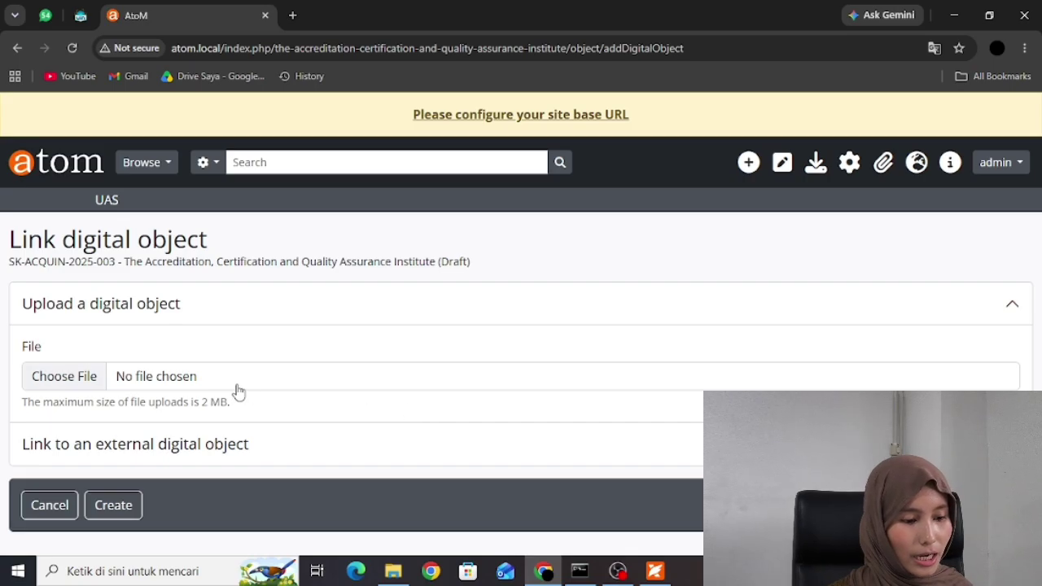
pyautogui.click(82, 374)
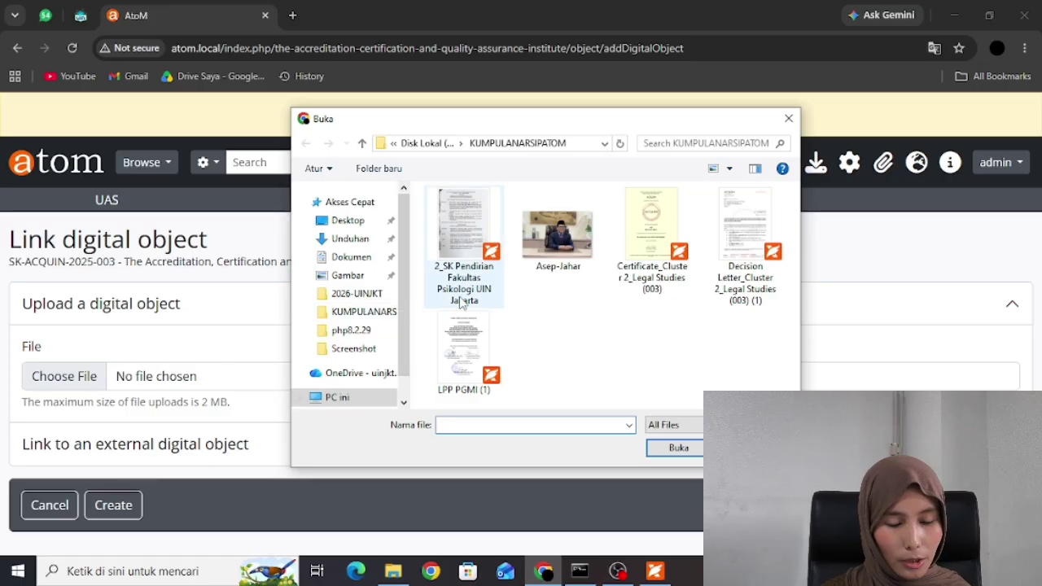
pyautogui.click(635, 257)
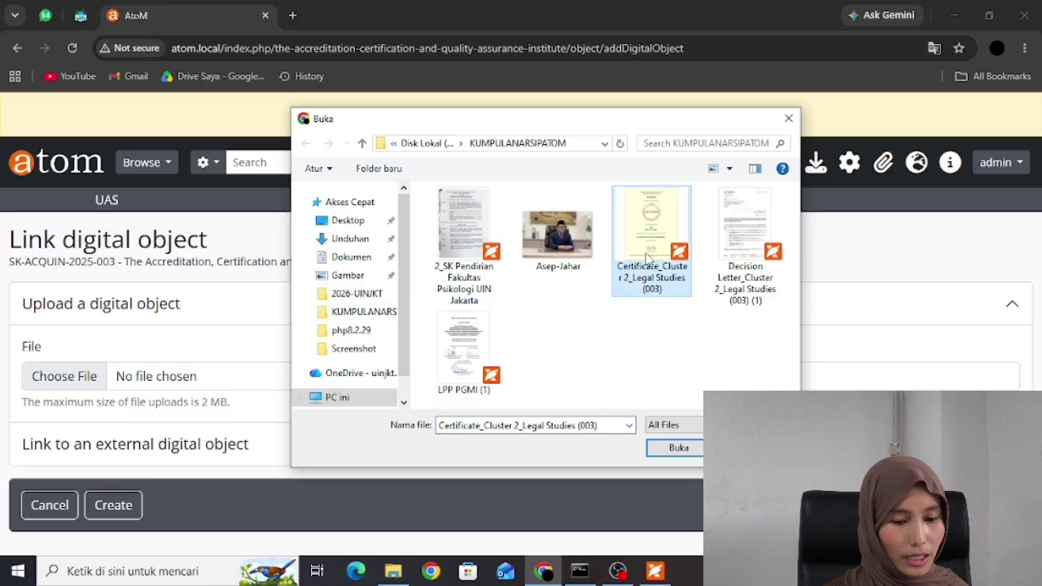
pyautogui.click(675, 448)
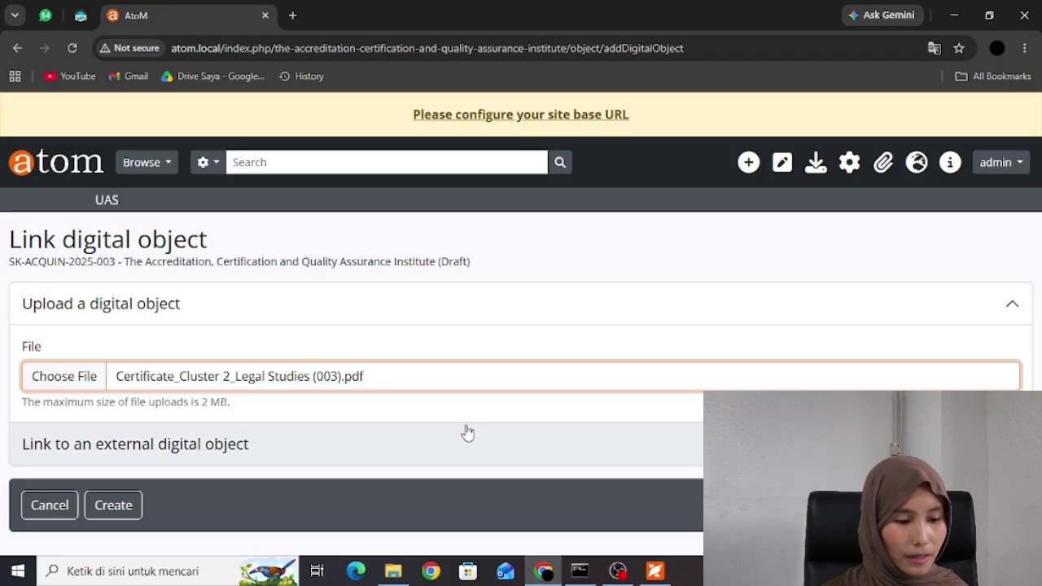
pyautogui.click(118, 502)
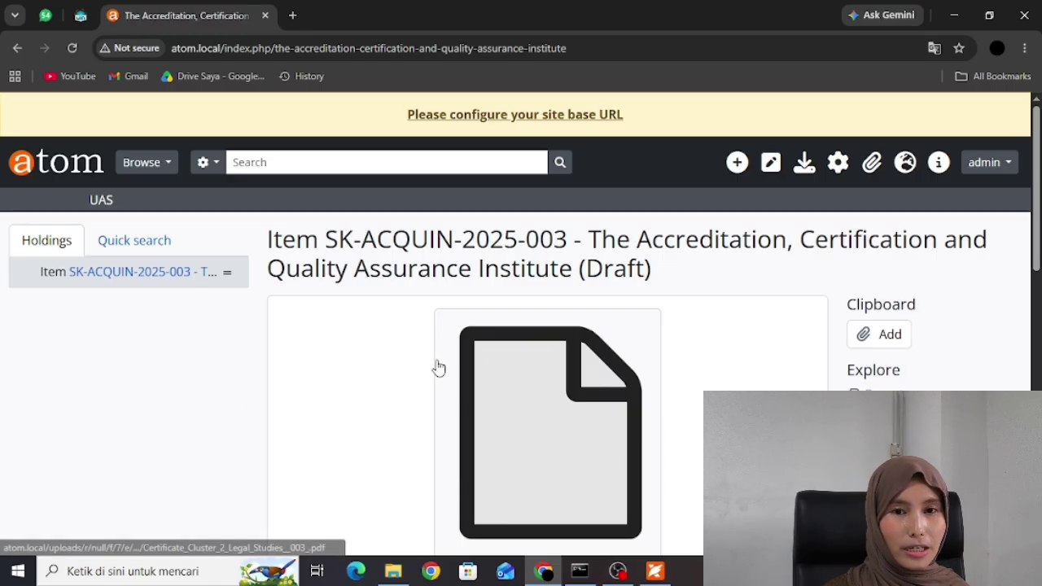
# - Review the item's record from the digital object preview through the description areas to the access copies
pyautogui.scroll(-3, 439, 369)
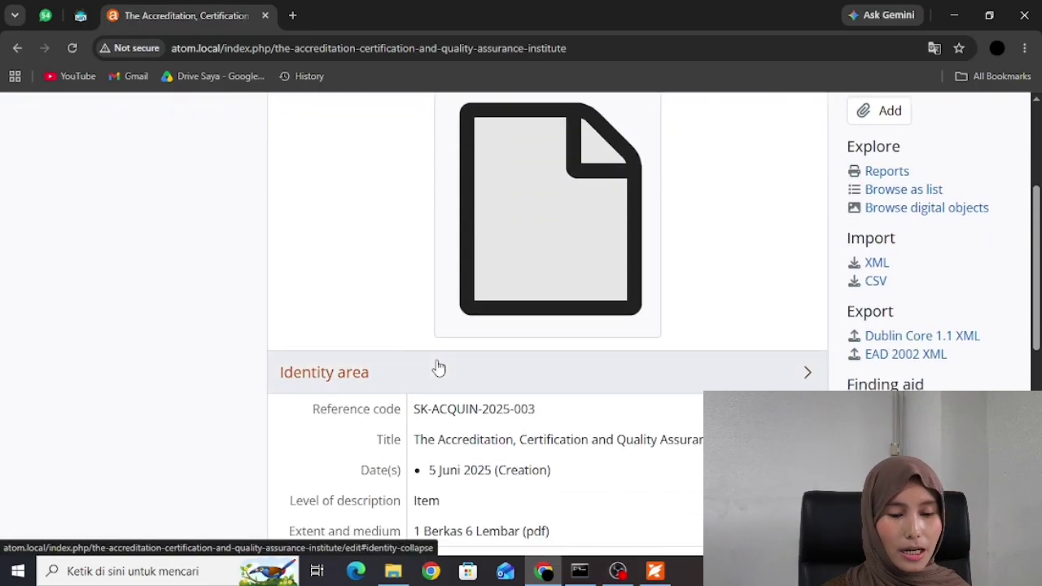
pyautogui.scroll(1, 439, 369)
pyautogui.scroll(1, 438, 368)
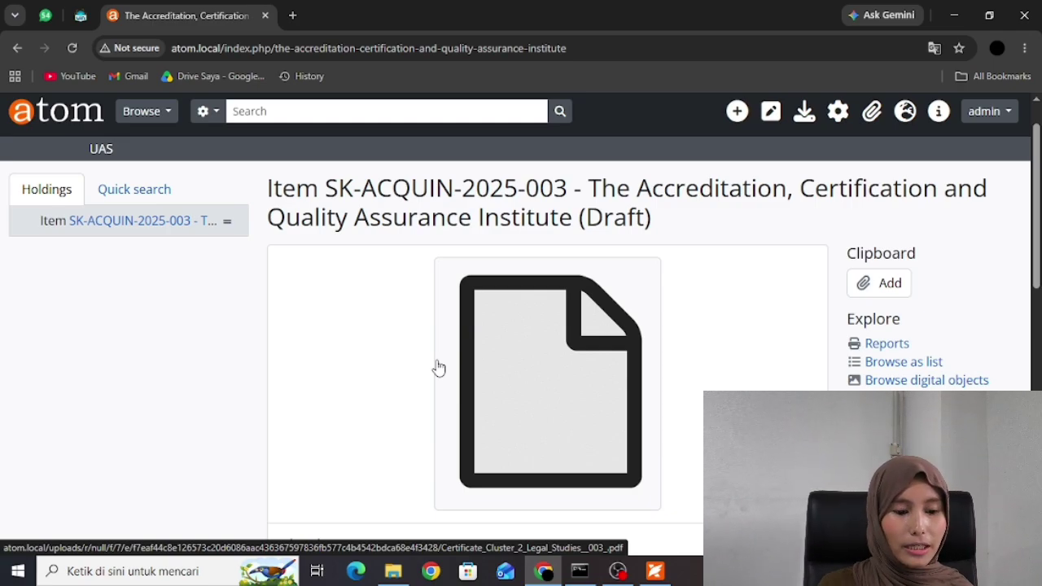
pyautogui.scroll(-1, 494, 374)
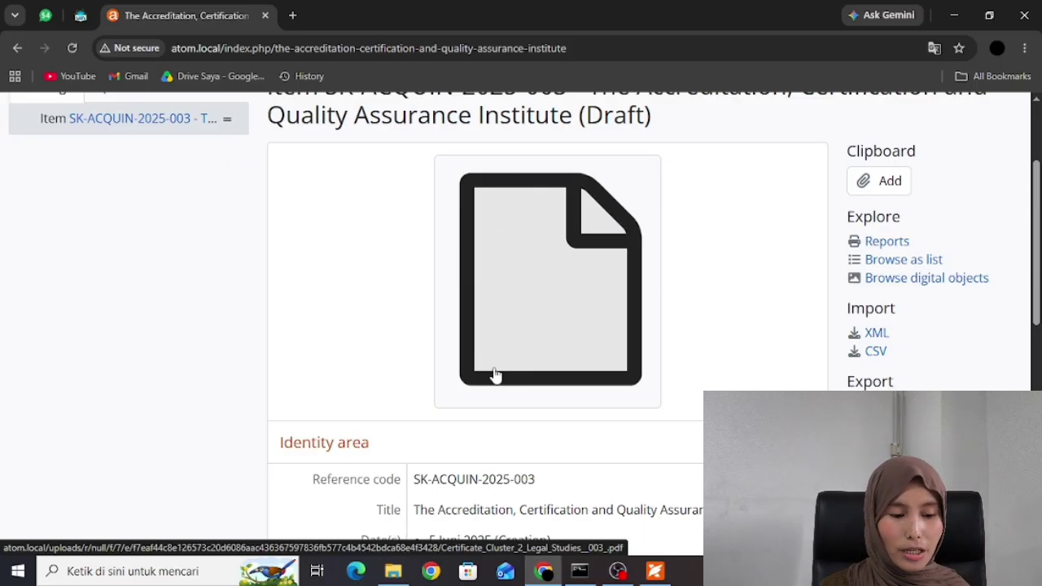
pyautogui.scroll(1, 495, 374)
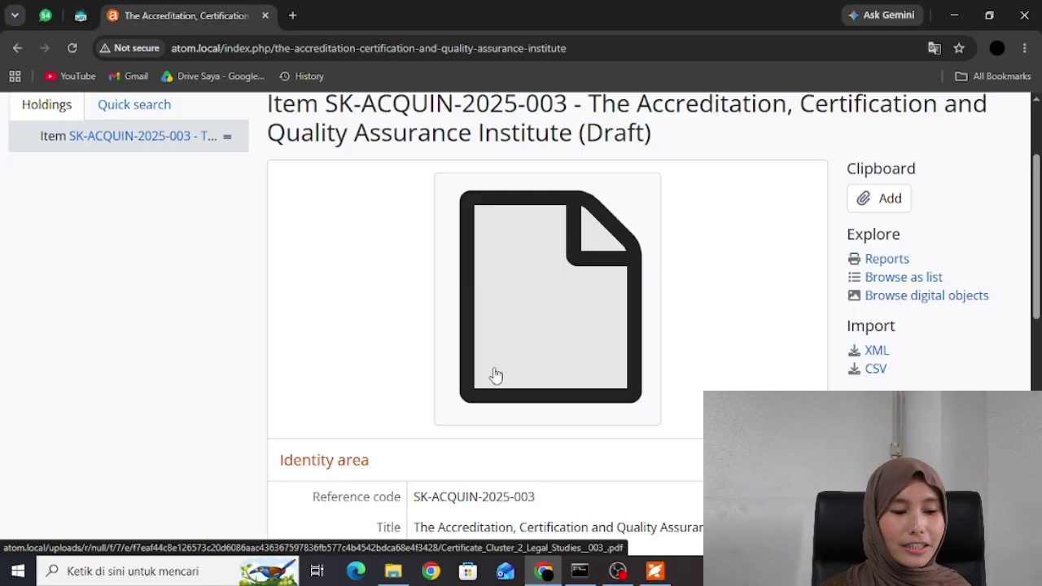
pyautogui.scroll(-4, 496, 374)
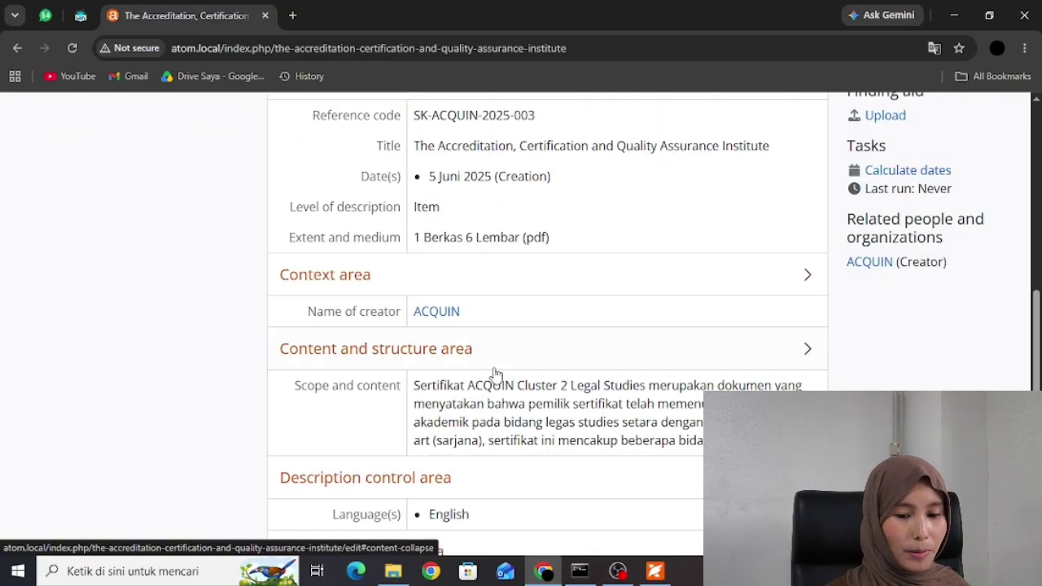
pyautogui.scroll(-3, 495, 374)
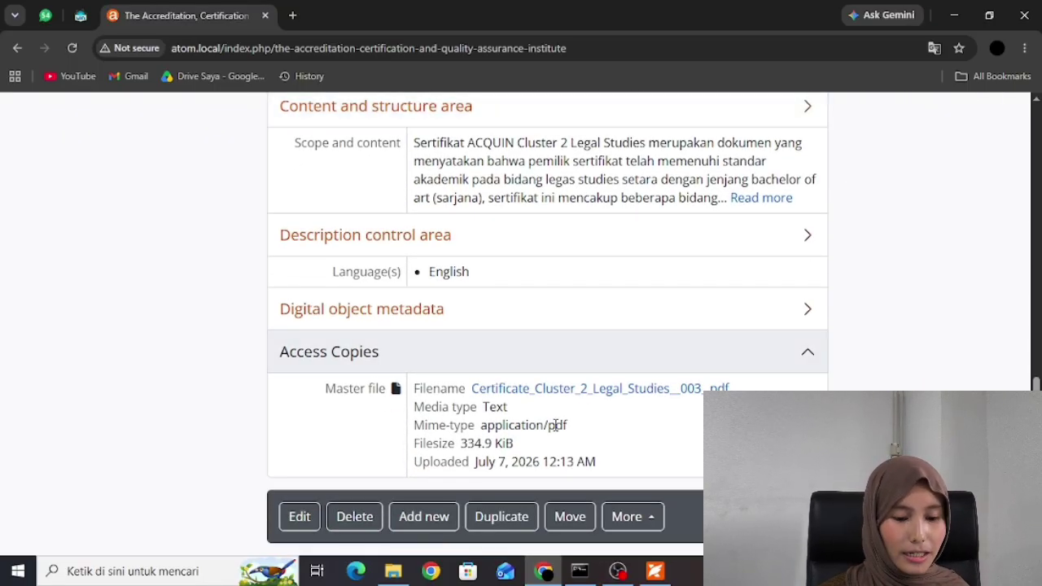
# - Update the publication status of item SK-ACQUIN-2025-003 to Published
pyautogui.click(631, 519)
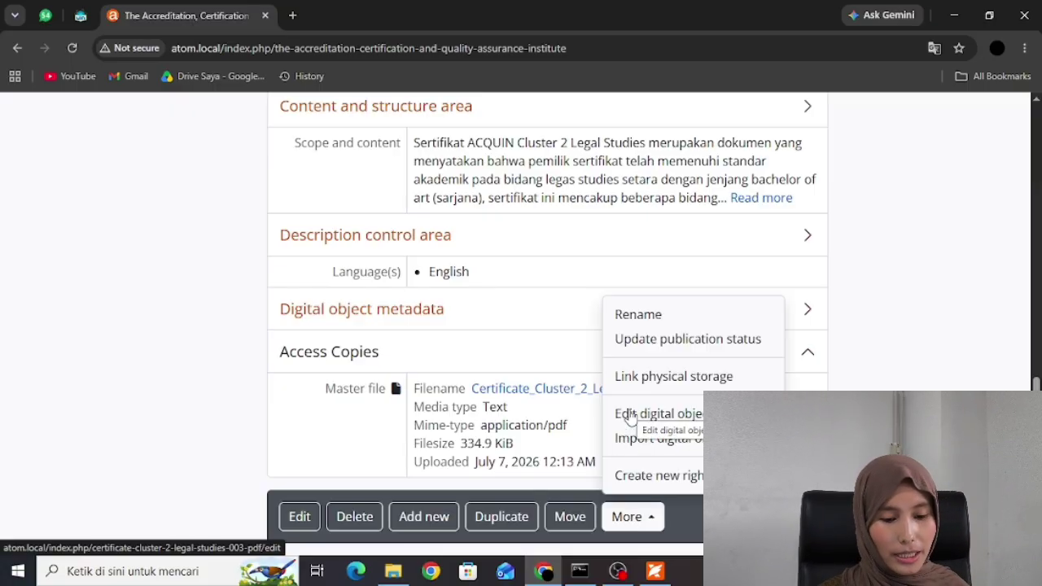
pyautogui.click(642, 345)
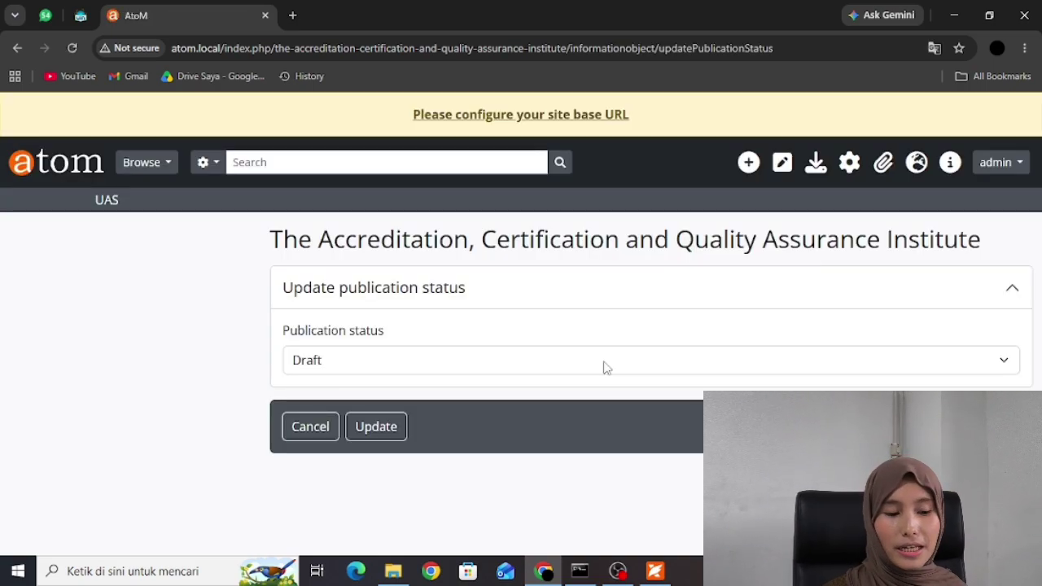
pyautogui.click(982, 359)
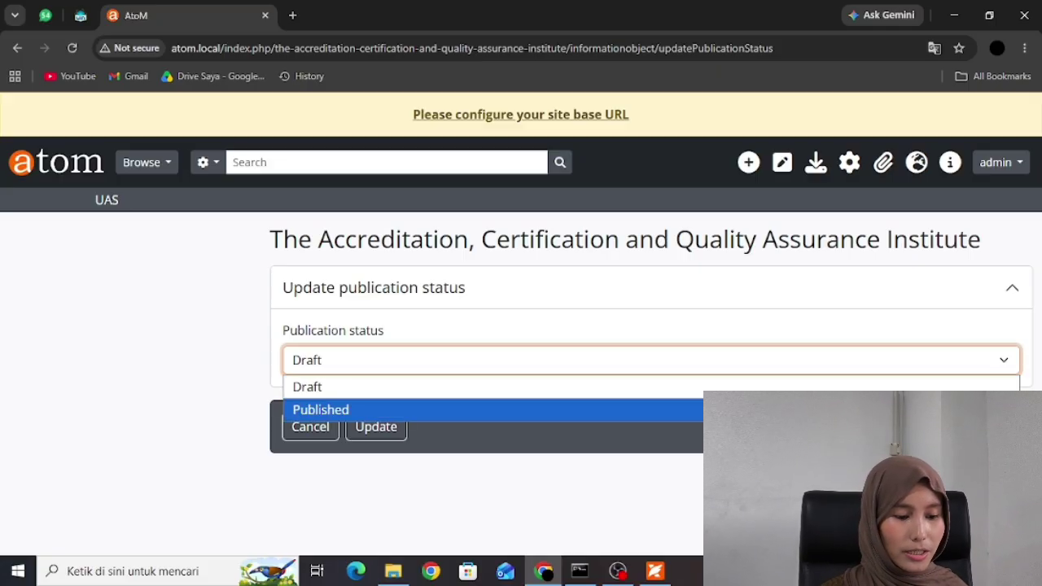
pyautogui.press('Return')
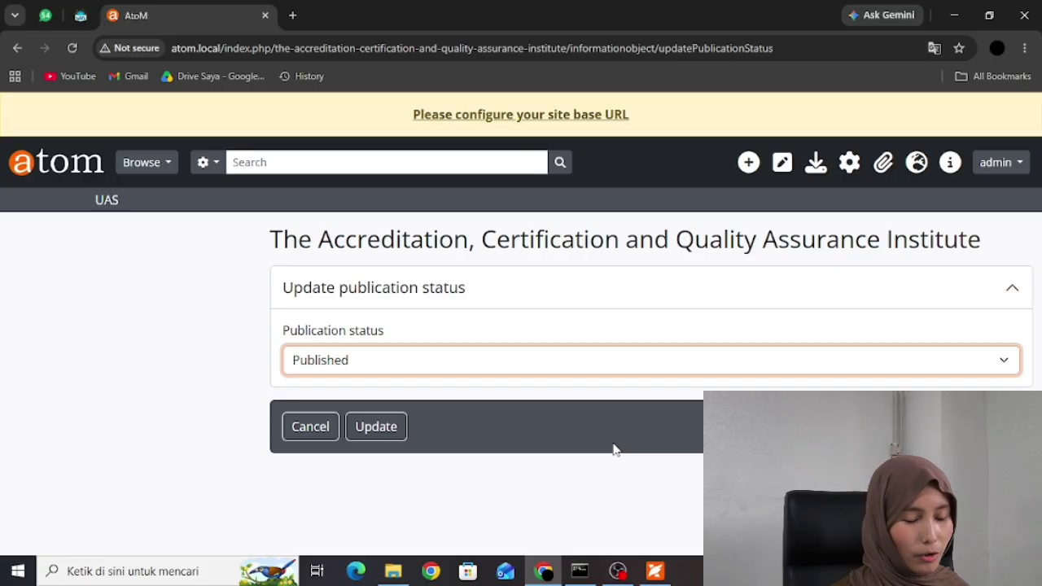
pyautogui.click(388, 428)
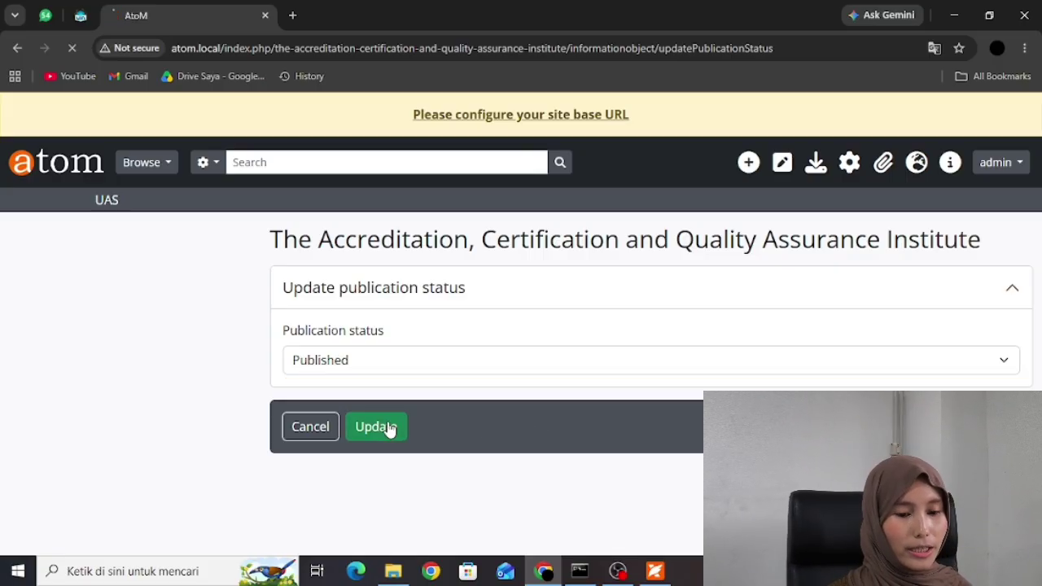
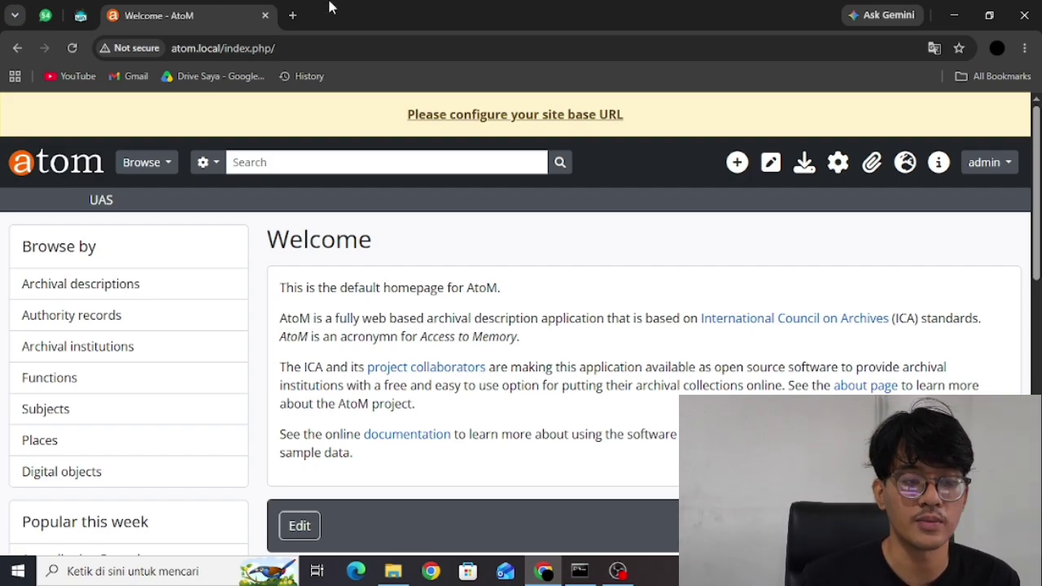
# - Switch to the uinjkt.ac.id article about UIN Jakarta's rector and examine its photo, headline, date and opening paragraphs
pyautogui.click(79, 17)
pyautogui.scroll(3, 491, 298)
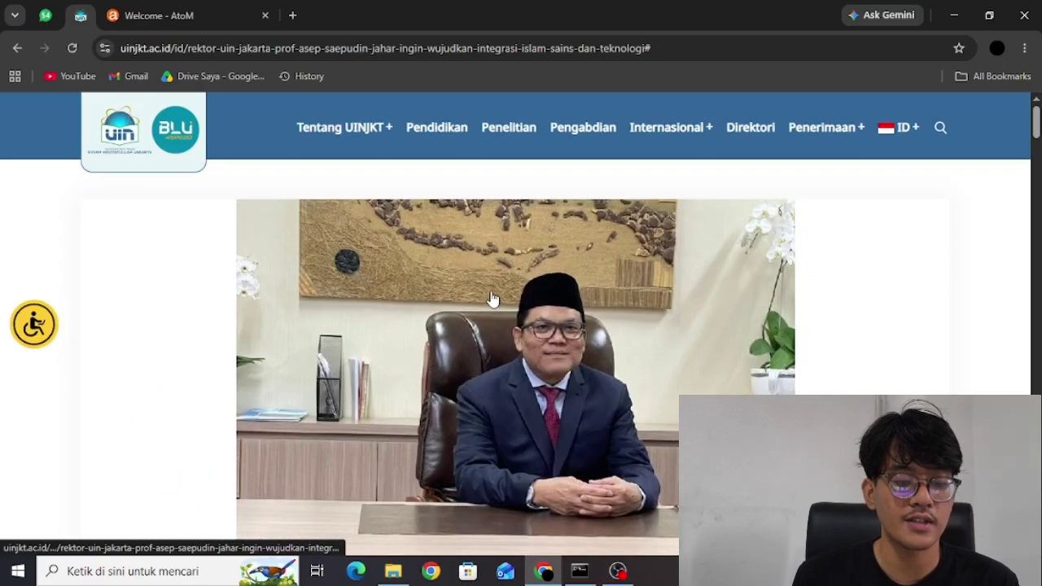
pyautogui.scroll(-2, 491, 299)
pyautogui.scroll(2, 491, 299)
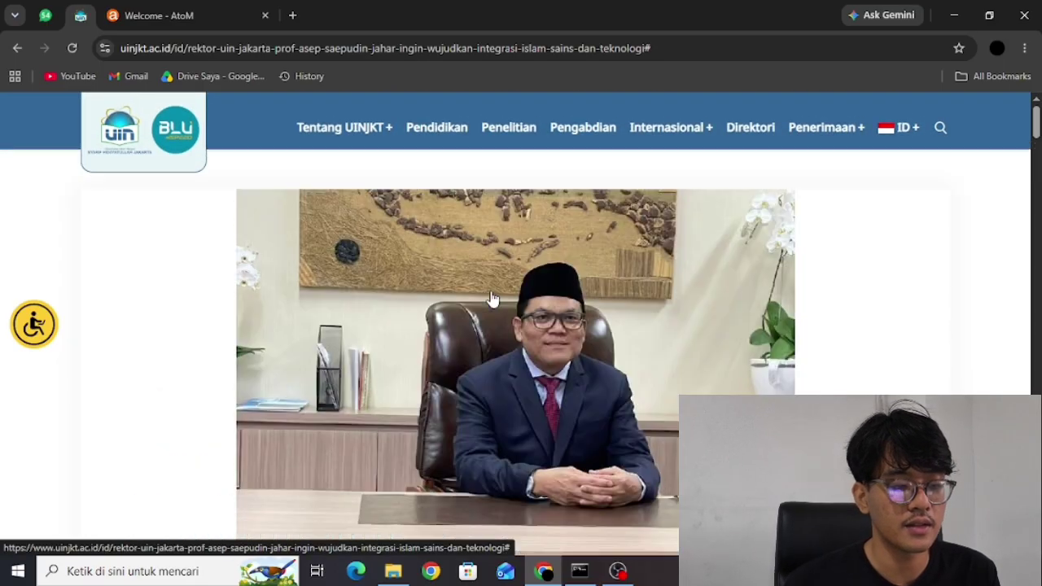
pyautogui.scroll(1, 490, 298)
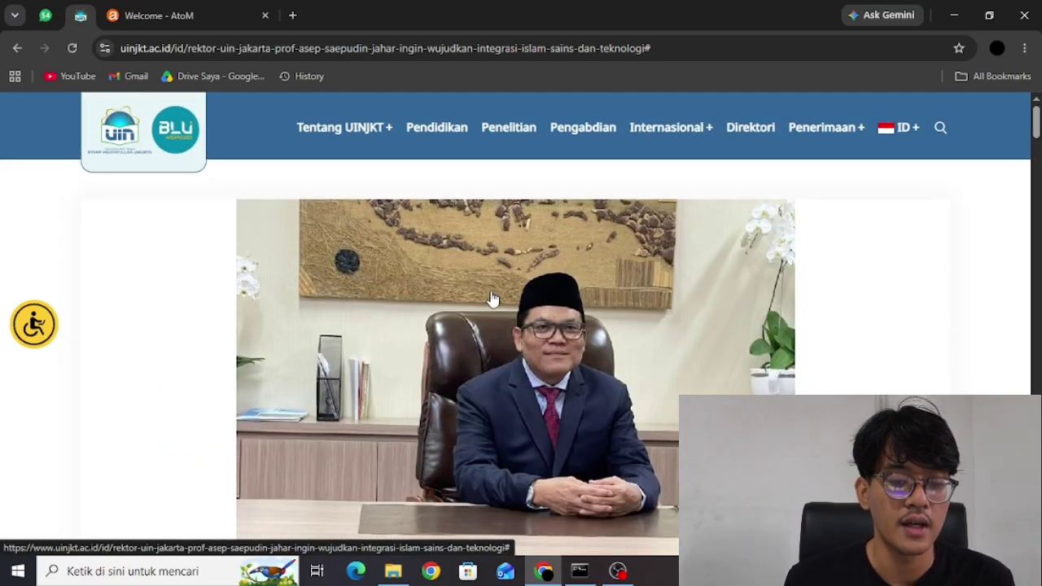
pyautogui.scroll(-4, 490, 299)
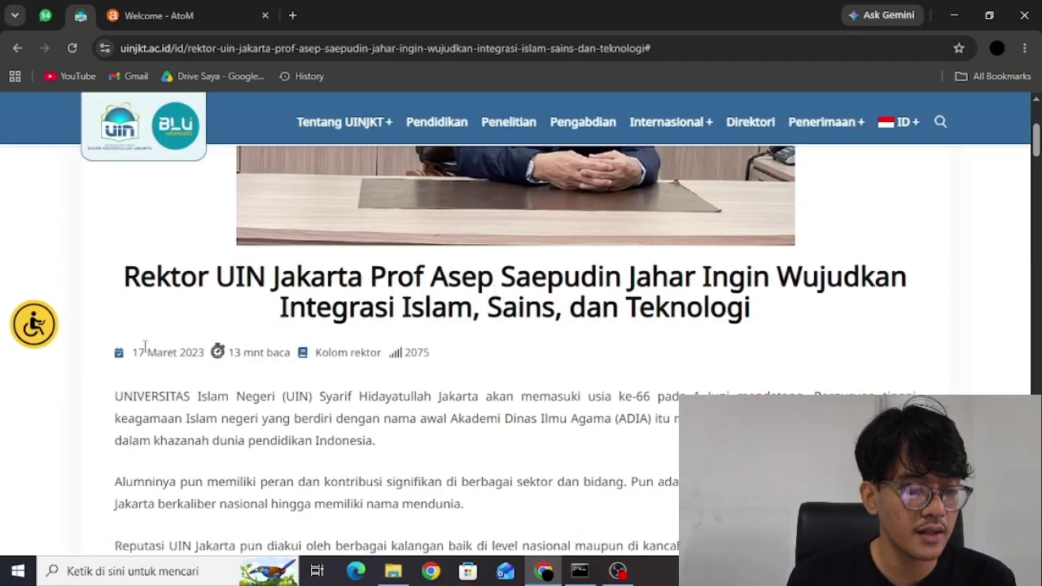
pyautogui.scroll(-10, 144, 346)
pyautogui.scroll(7, 145, 346)
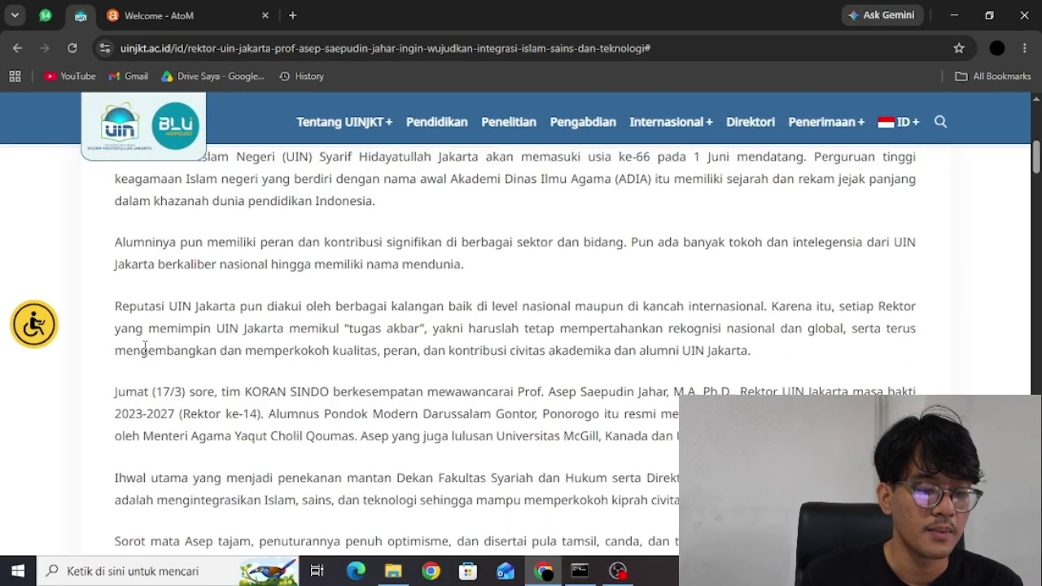
pyautogui.scroll(3, 144, 346)
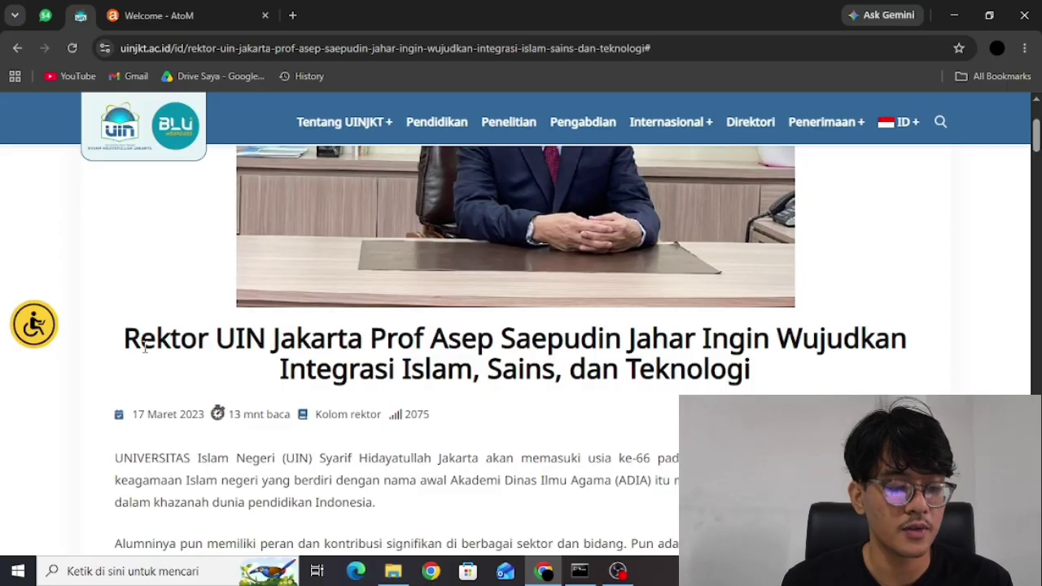
pyautogui.scroll(3, 145, 348)
pyautogui.scroll(-2, 146, 353)
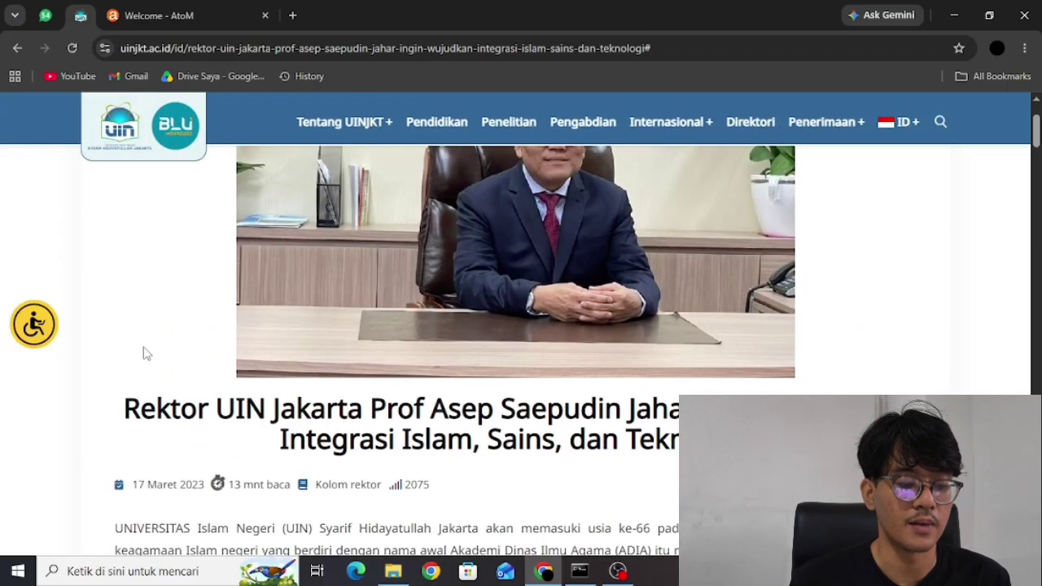
pyautogui.scroll(-2, 144, 353)
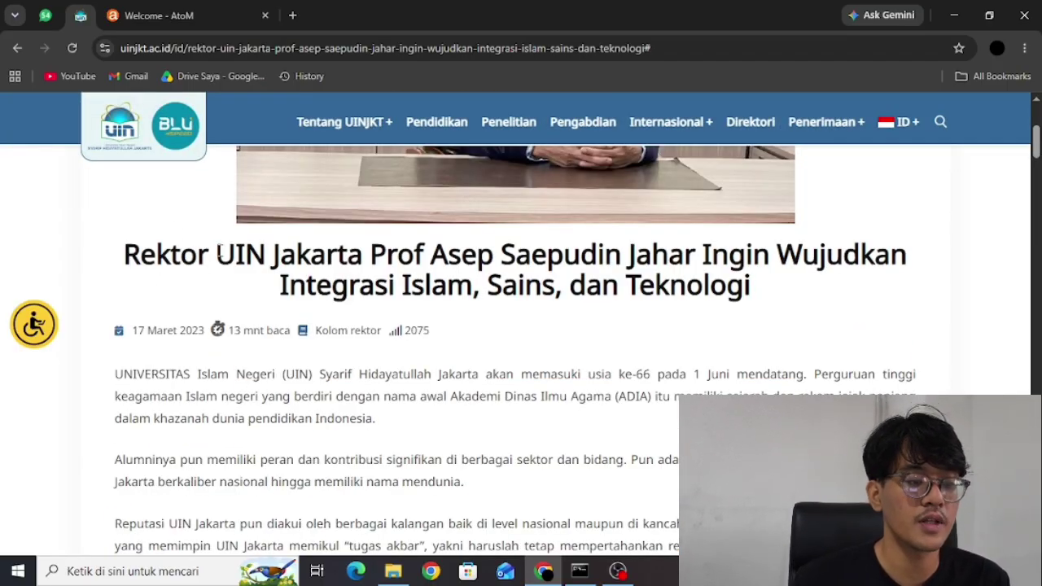
# - Switch to AtoM and start a new archival description with its identity area expanded
pyautogui.click(177, 6)
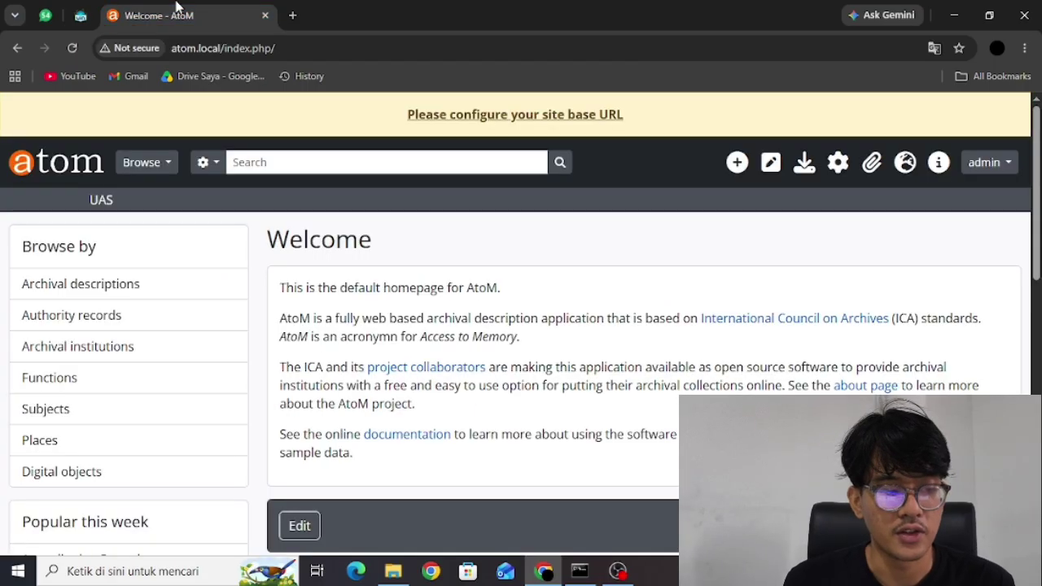
pyautogui.click(742, 163)
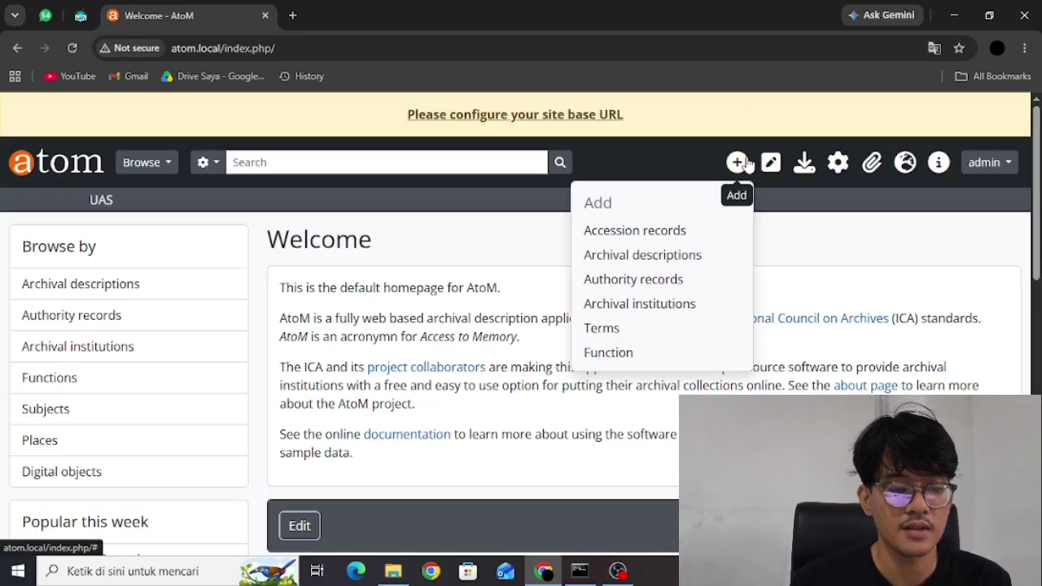
pyautogui.click(679, 255)
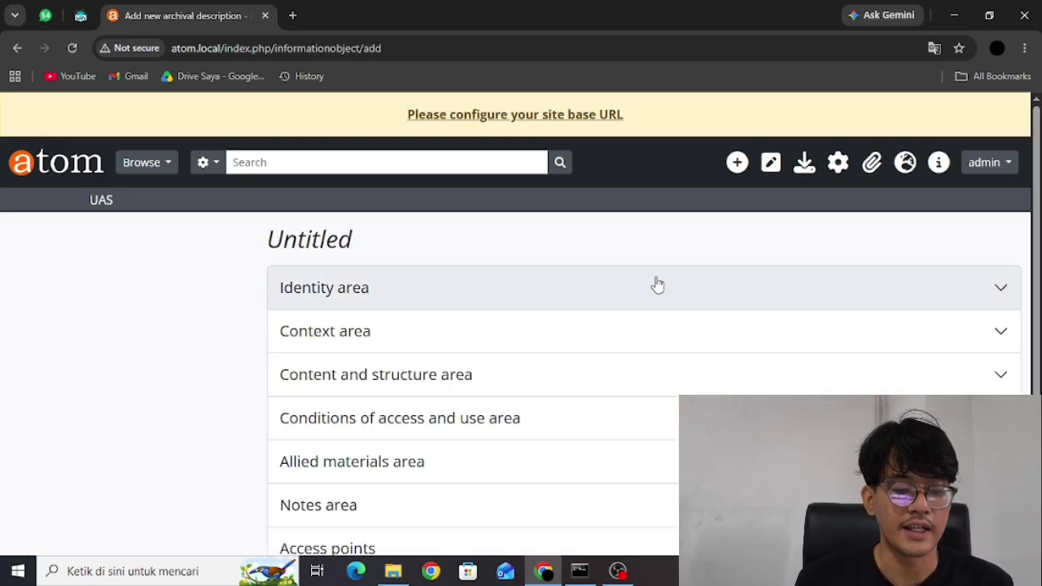
pyautogui.click(655, 287)
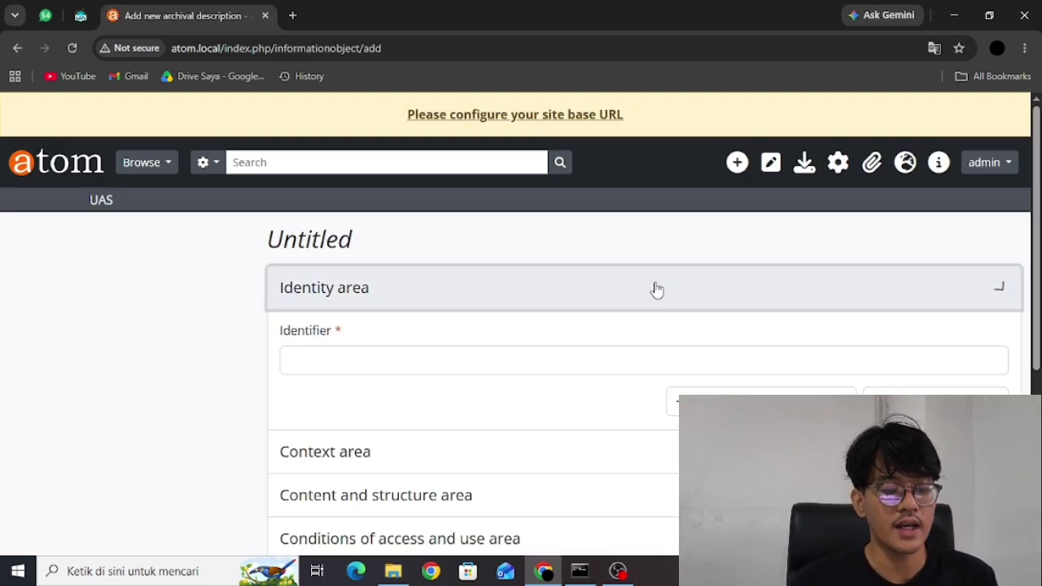
# - Set the new description's identifier to UINJKT-FOTO-2023-004
pyautogui.click(563, 364)
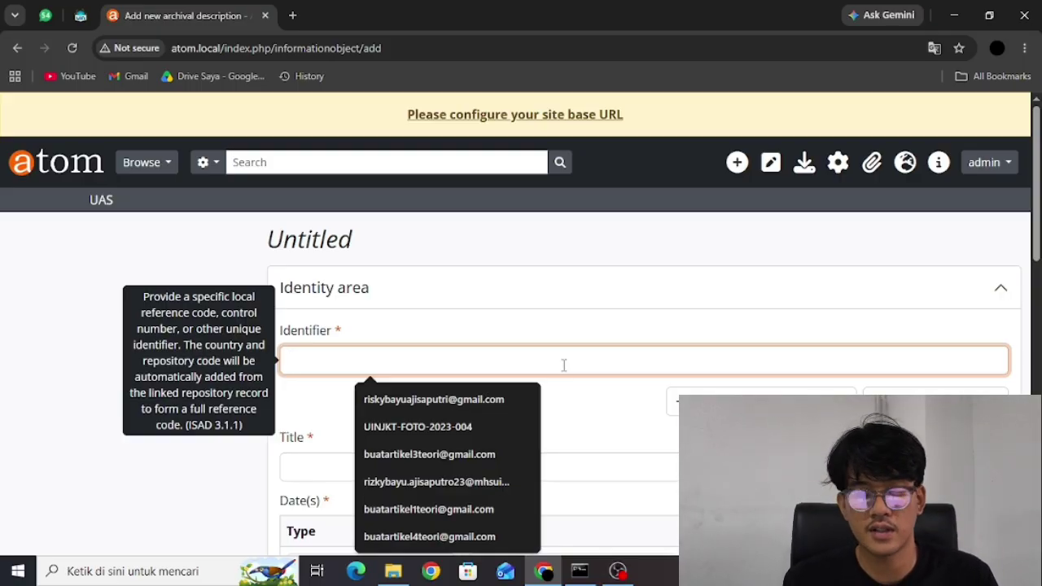
pyautogui.write('ui')
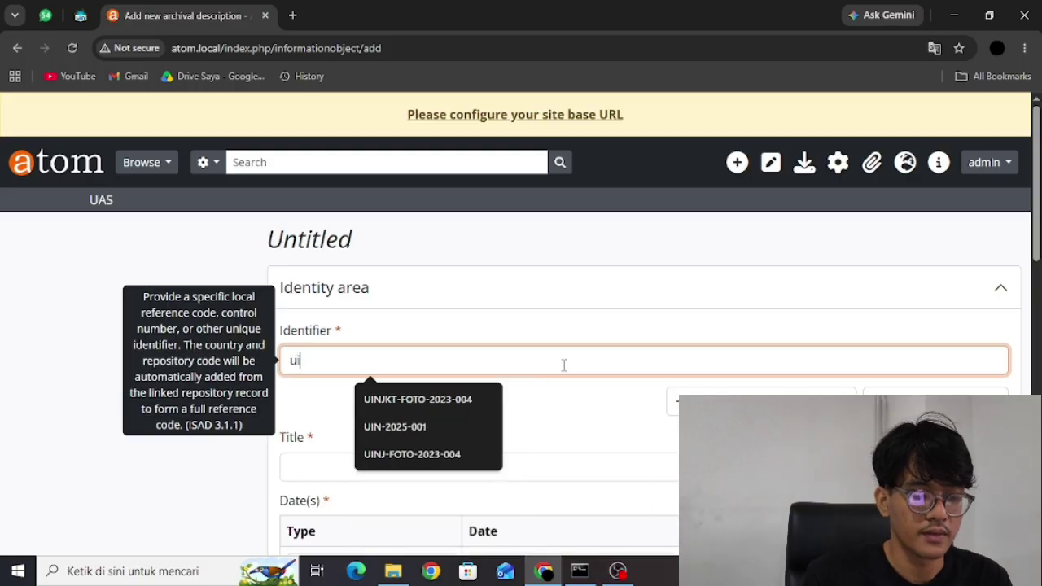
pyautogui.press('BackSpace')
pyautogui.press('BackSpace')
pyautogui.write('ui')
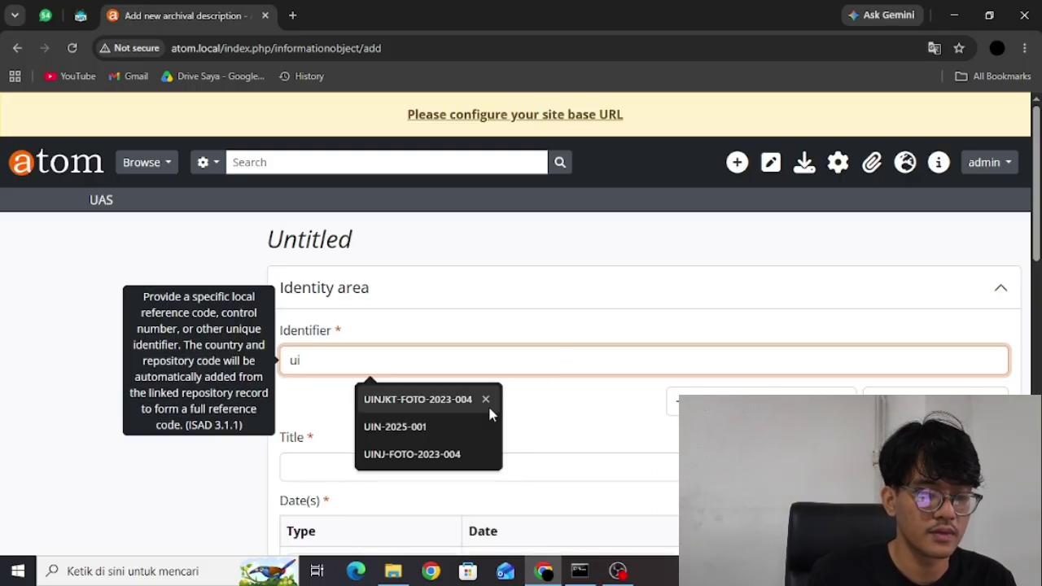
pyautogui.click(467, 400)
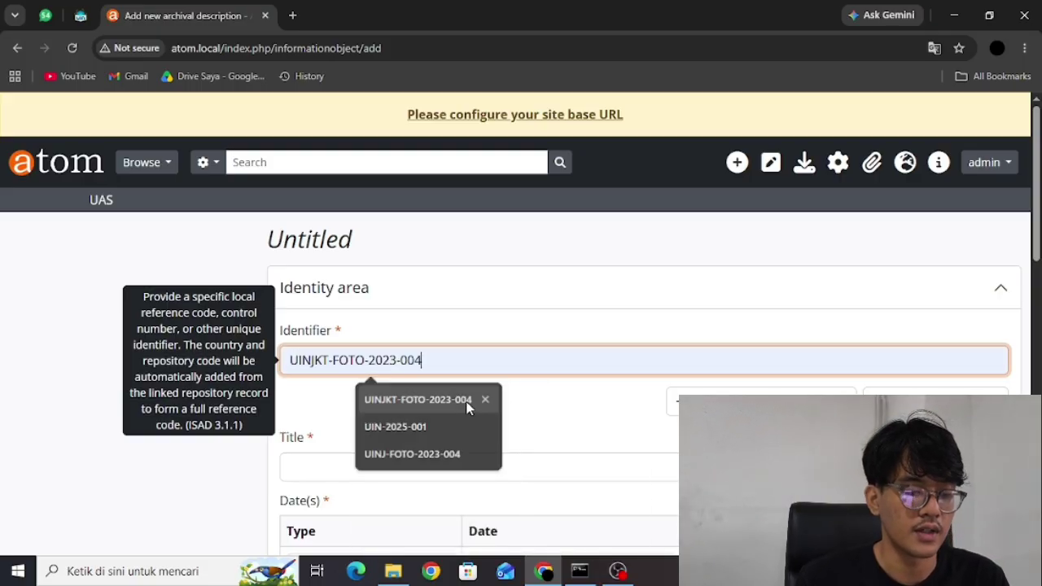
# - Enter the title as "Foto Prof." plus the rector's full name, followed by ", Rektor Universitas Islam Negeri Syarif Hidayatullah Jakarta"
pyautogui.click(422, 470)
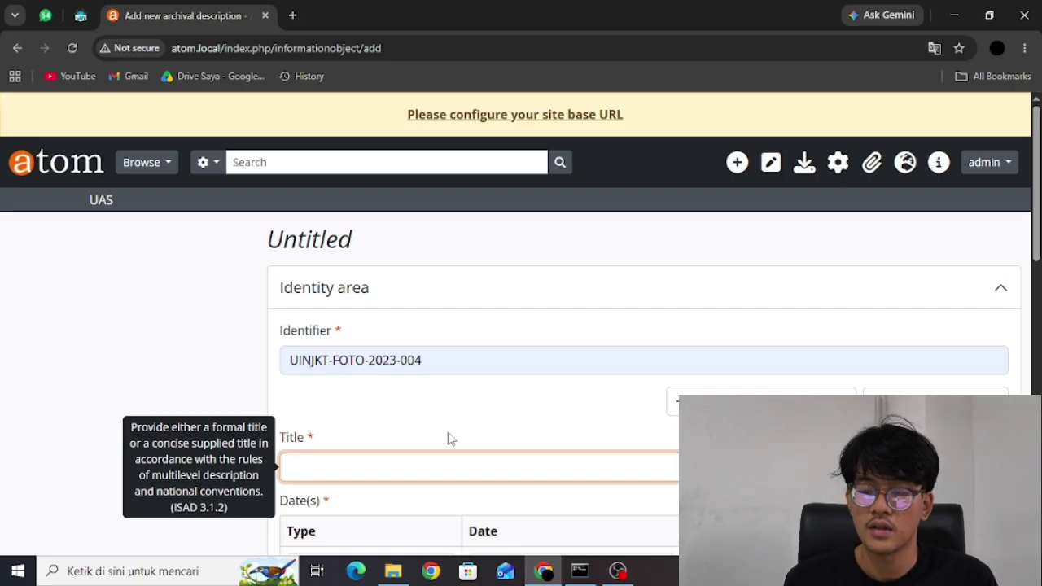
pyautogui.scroll(-1, 447, 439)
pyautogui.write('F')
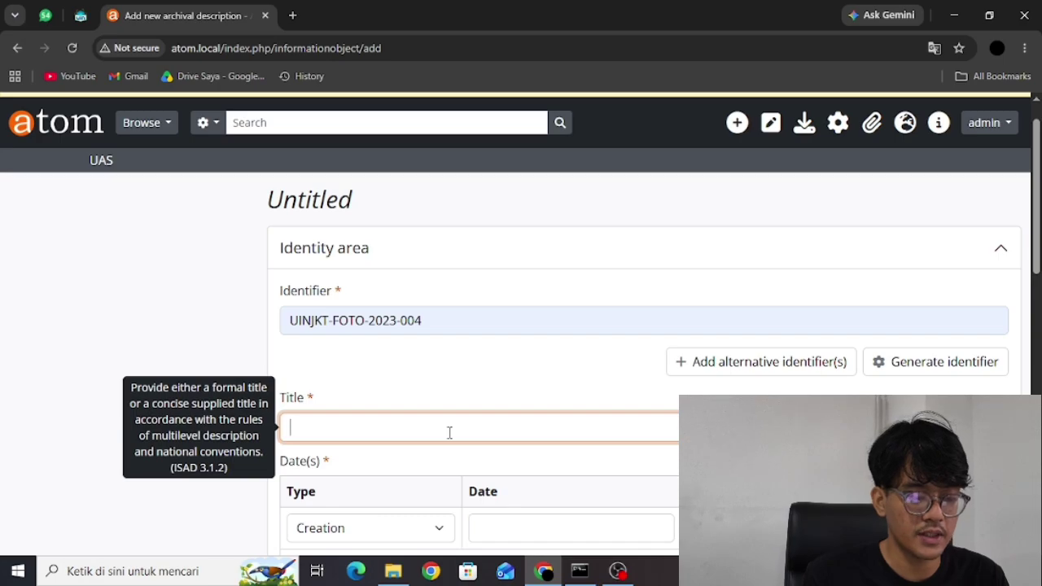
pyautogui.write('foto Pro')
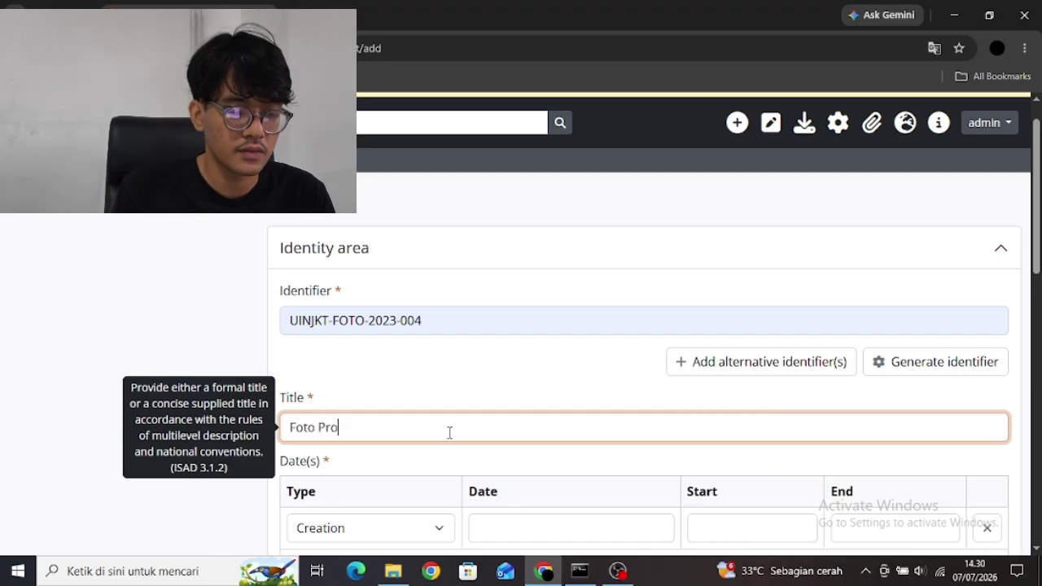
pyautogui.write('f. Asep Saepudin Ja')
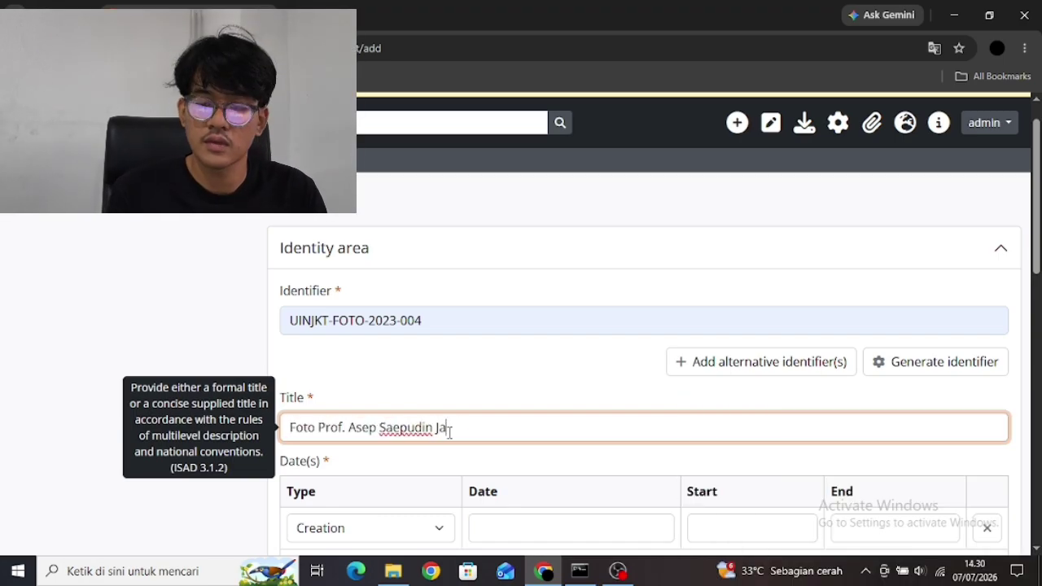
pyautogui.write('har, Rektor Uni')
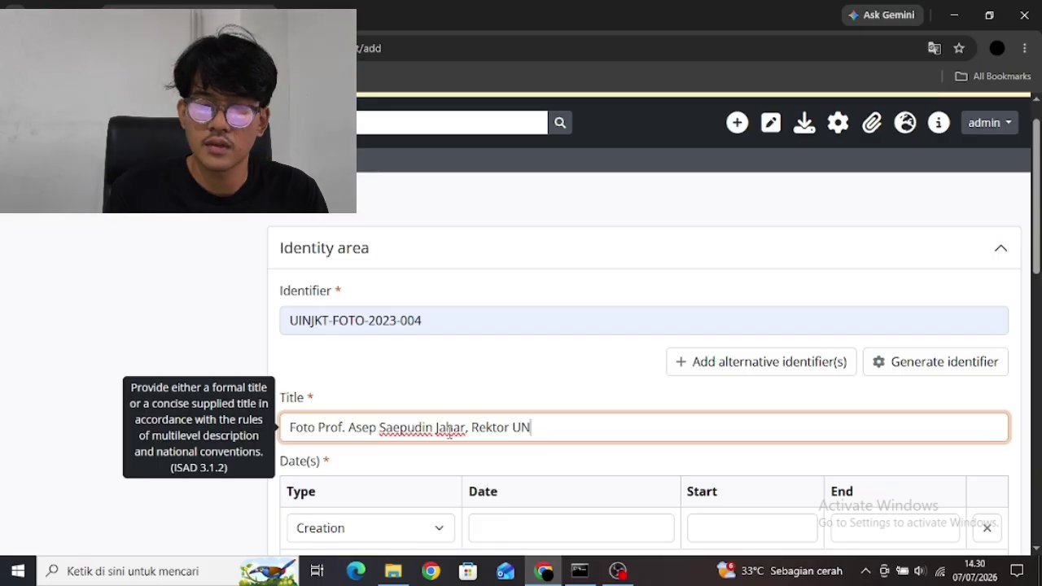
pyautogui.write('versitas Islam Ne')
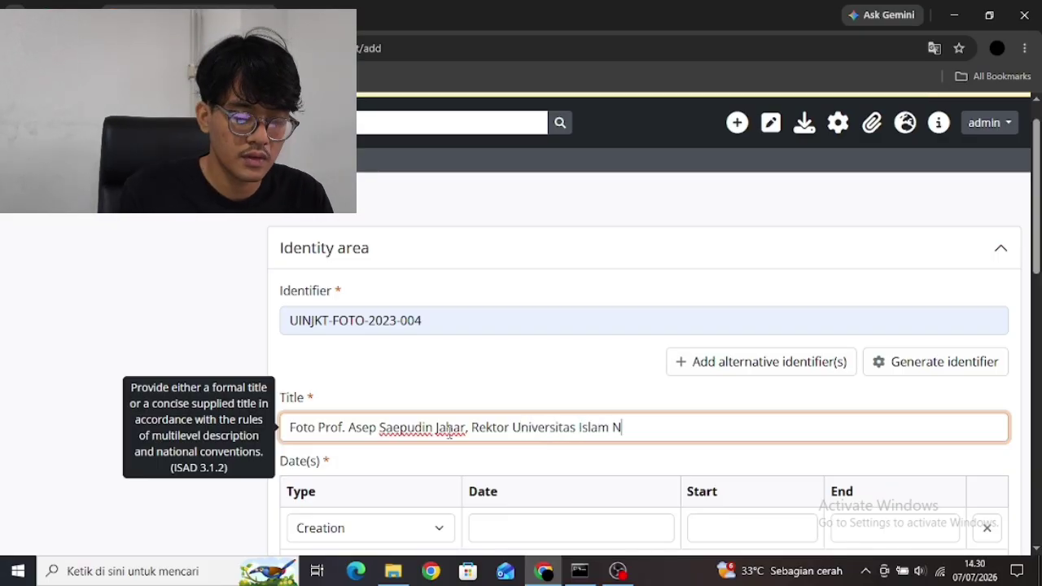
pyautogui.write('geri Syarif Hidayatu')
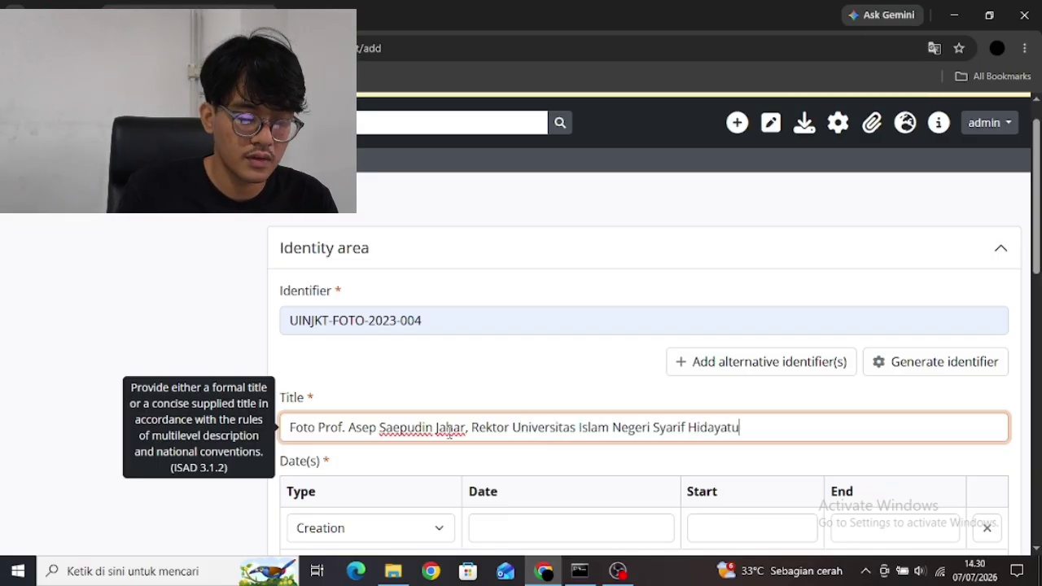
pyautogui.write('llah Jakarta')
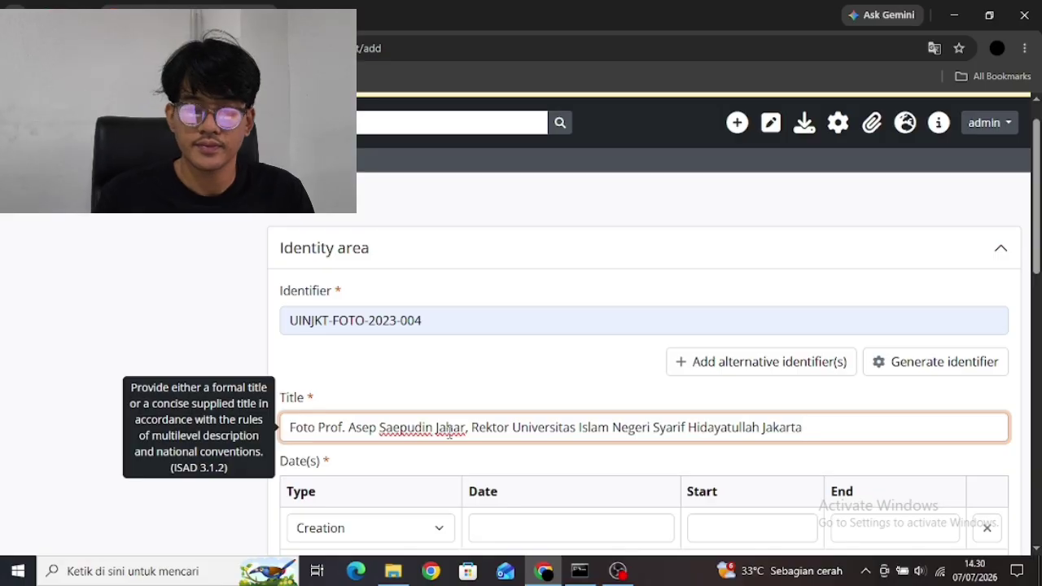
# - Set the description's Creation date to 2023 and remove the extra blank date row
pyautogui.scroll(-2, 506, 425)
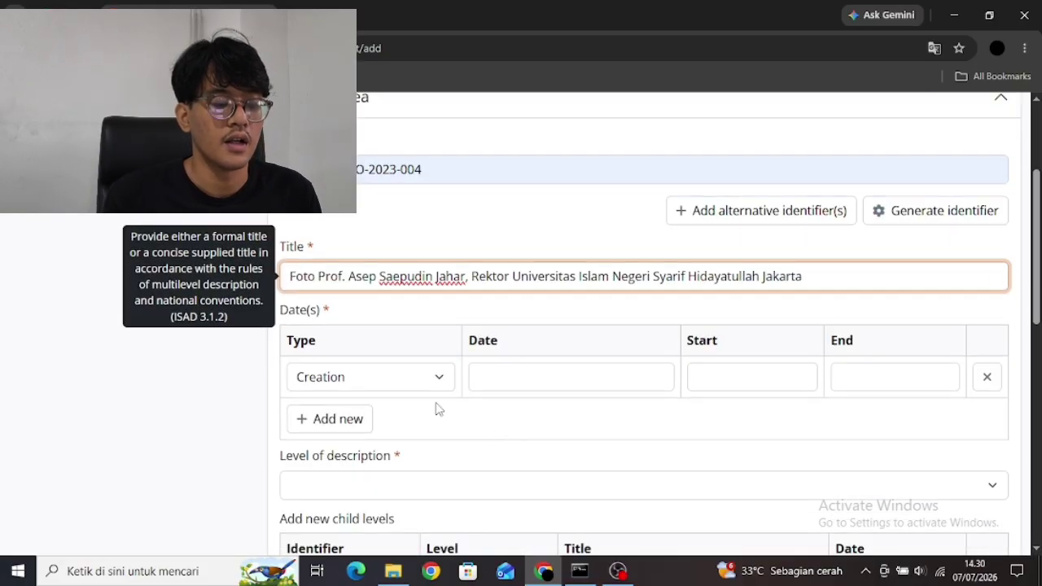
pyautogui.click(434, 393)
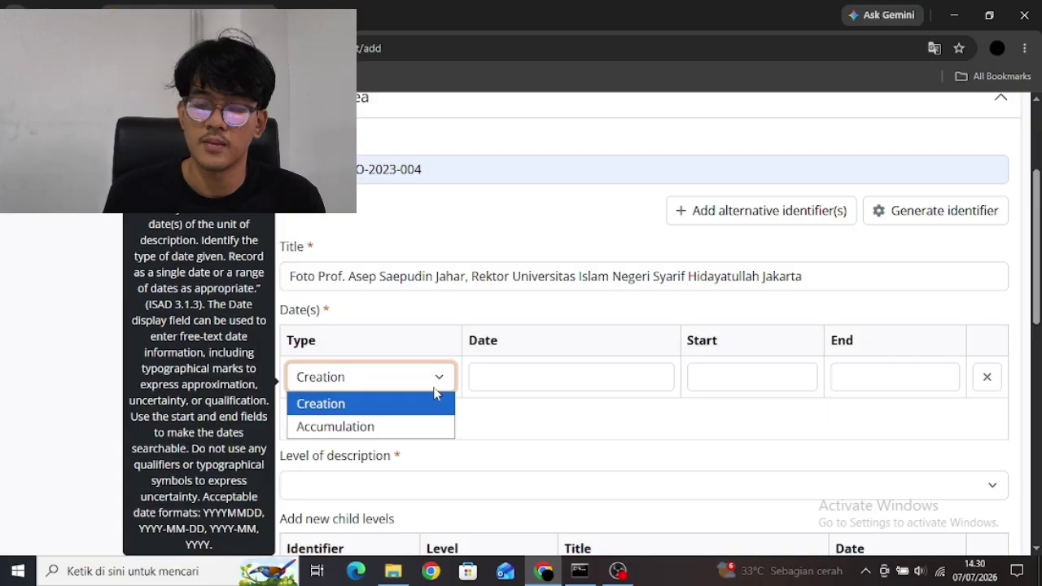
pyautogui.click(513, 385)
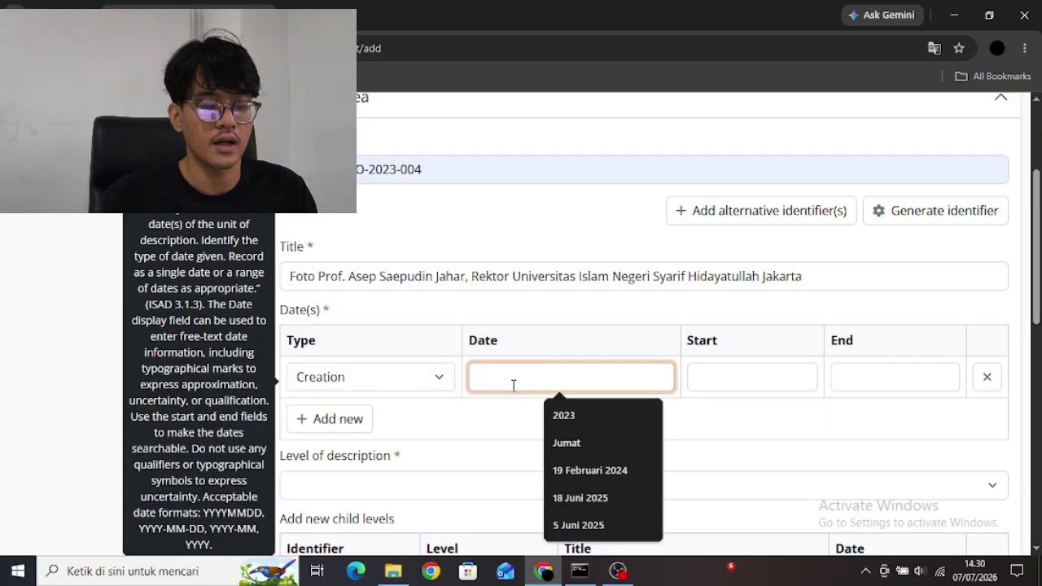
pyautogui.write('2023')
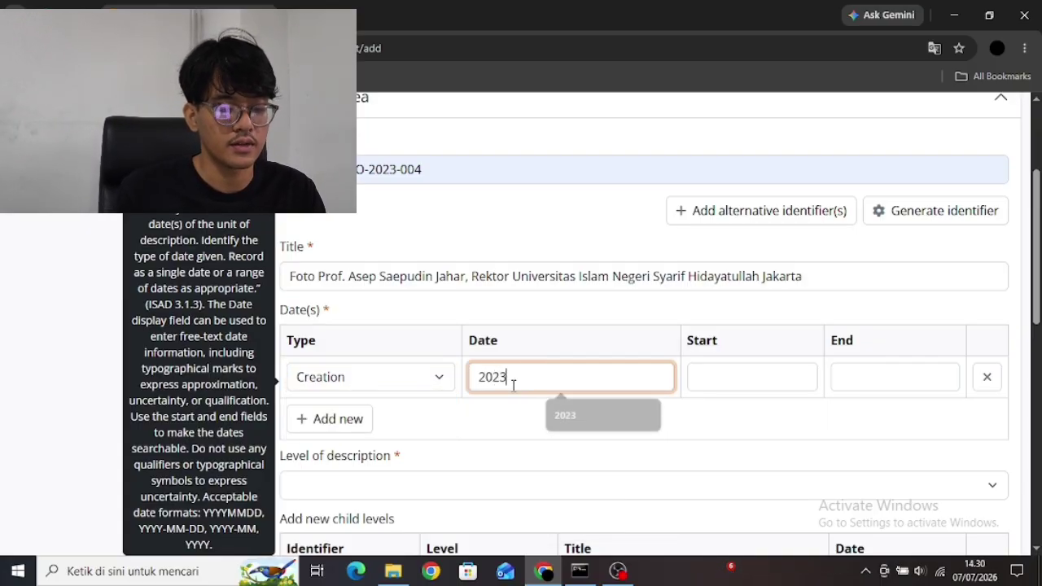
pyautogui.press('Return')
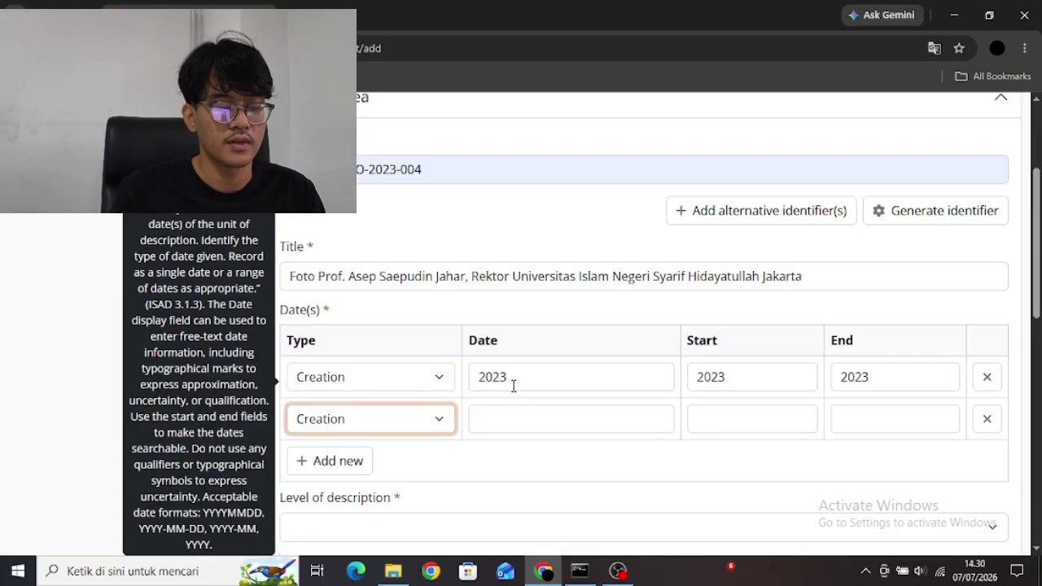
pyautogui.click(984, 420)
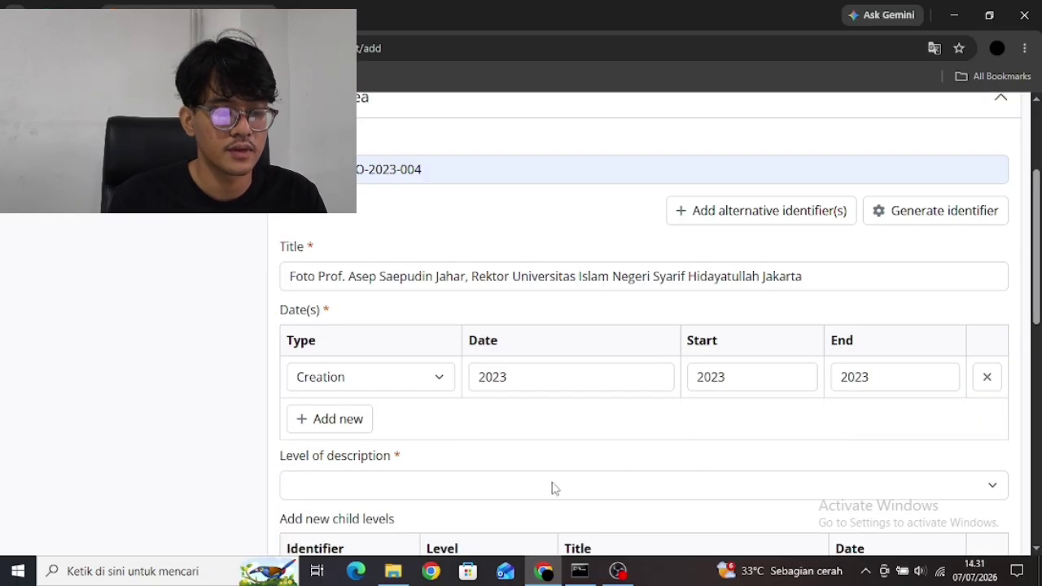
# - Set the level of description of the rector's photo record to Item
pyautogui.click(551, 492)
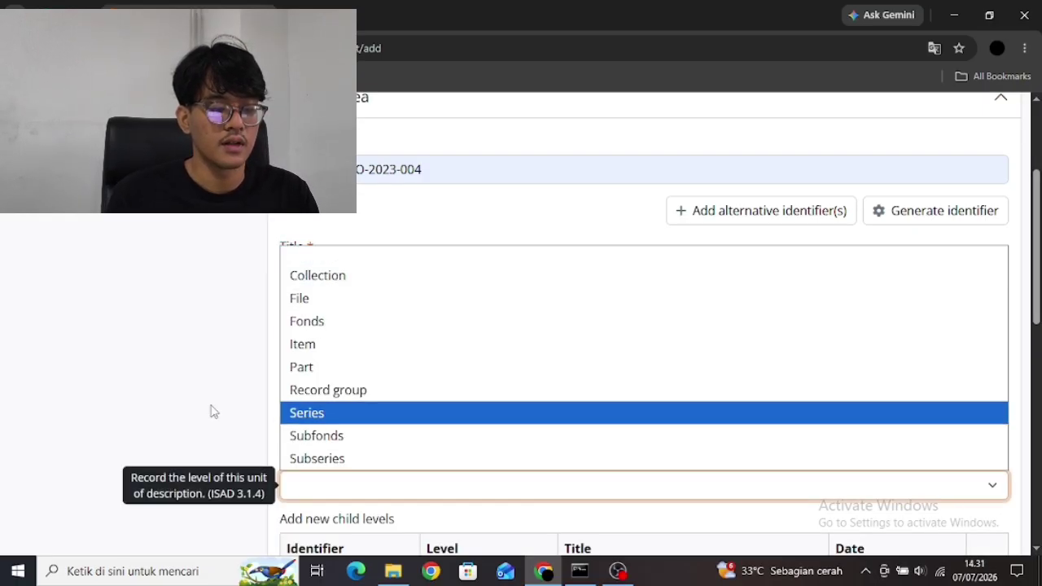
pyautogui.click(158, 402)
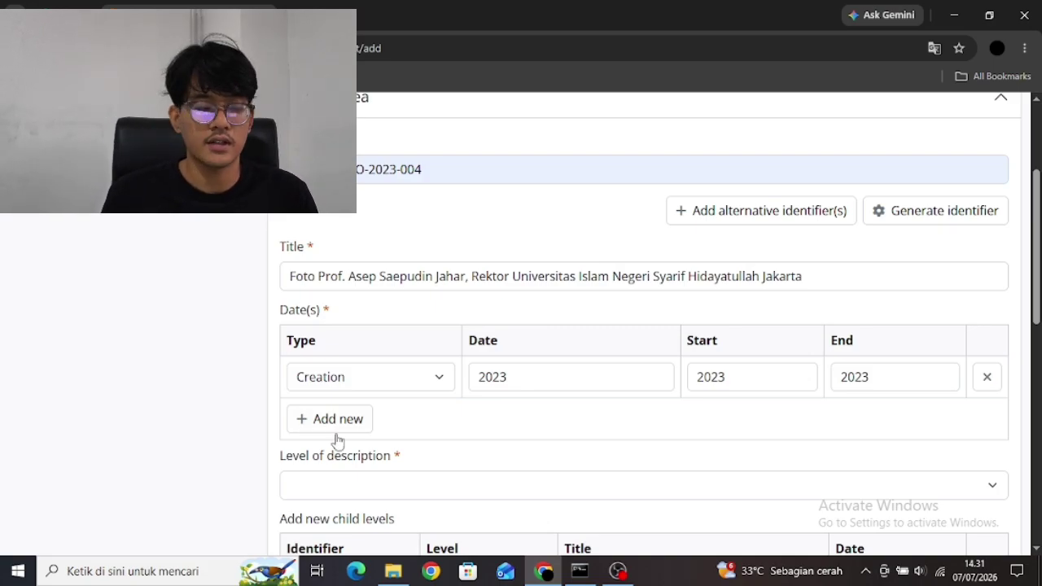
pyautogui.click(360, 488)
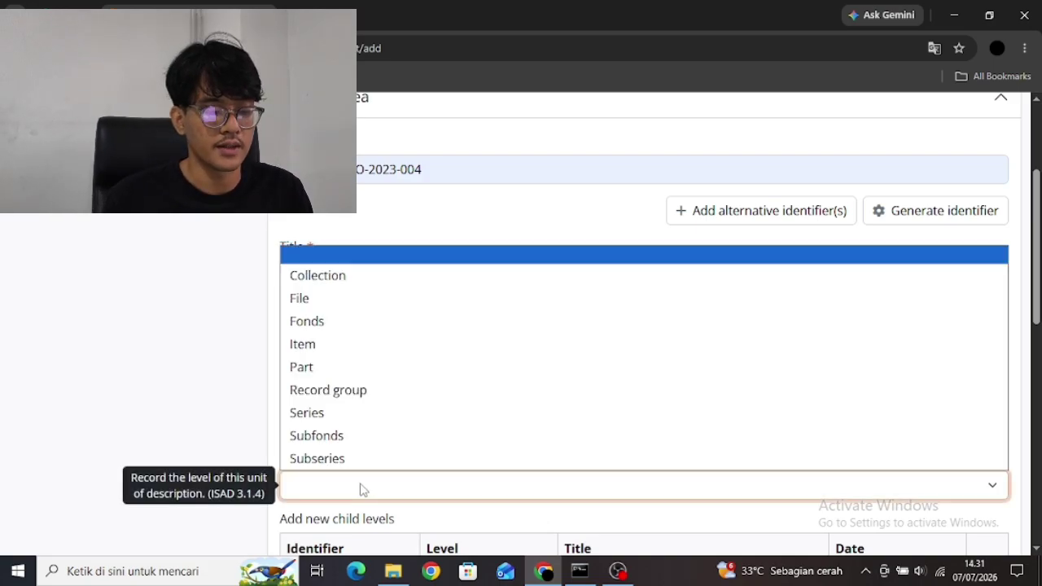
pyautogui.click(388, 355)
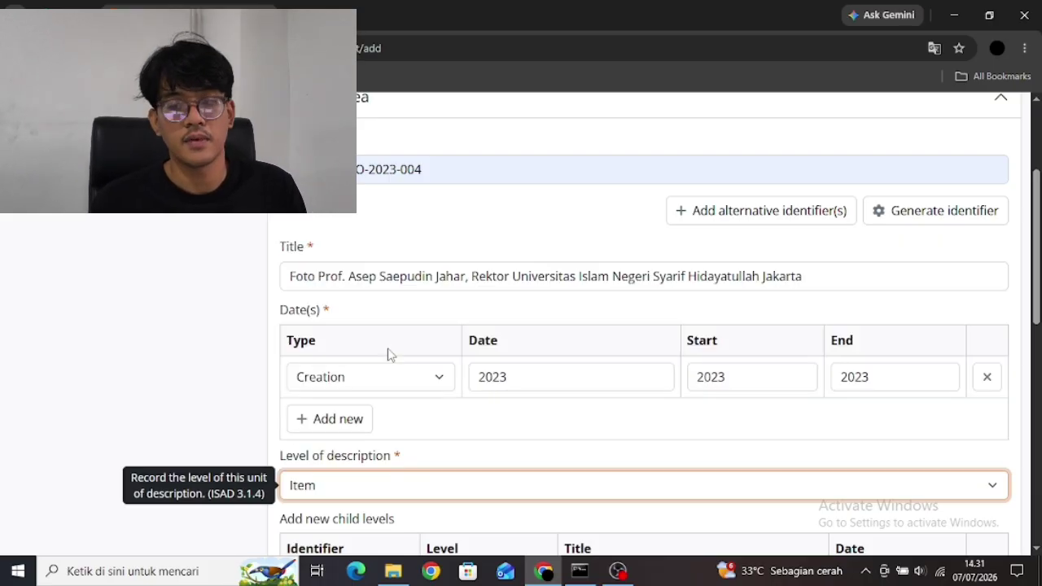
# - Set the photo record's extent and medium to "1 Foto digital (JPG)"
pyautogui.scroll(-4, 389, 538)
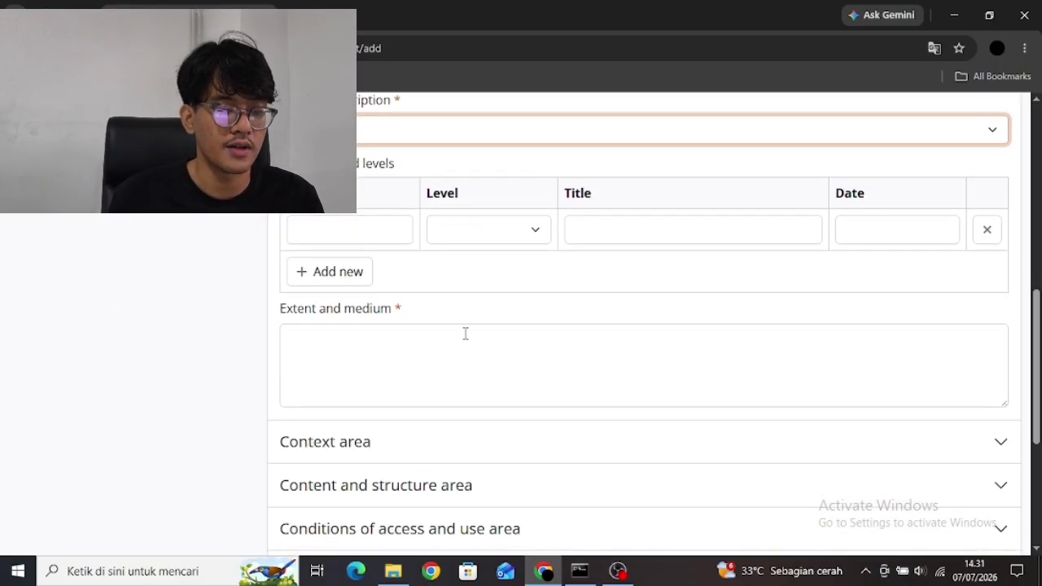
pyautogui.click(441, 354)
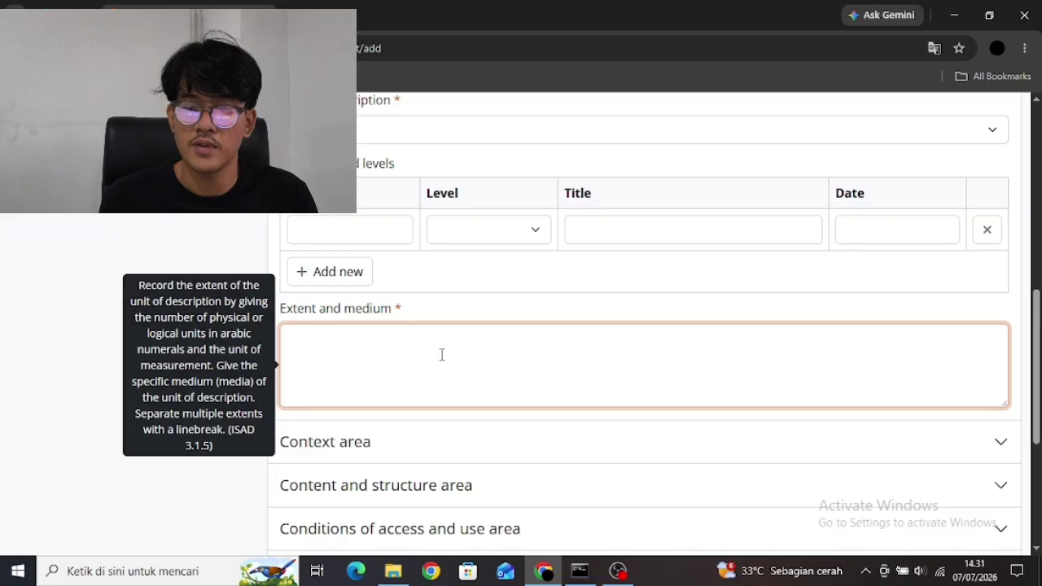
pyautogui.write('1')
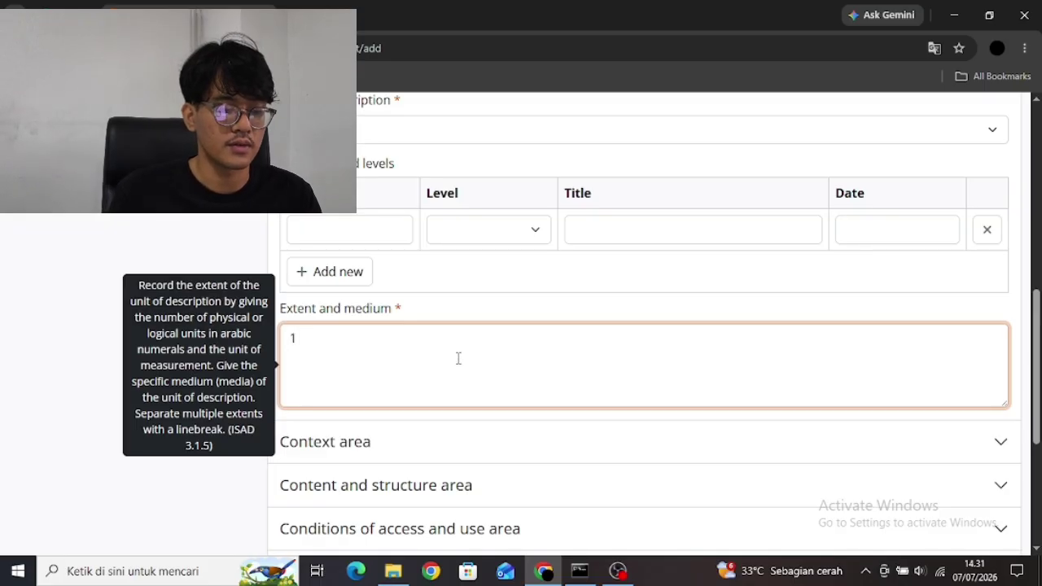
pyautogui.write(' FF')
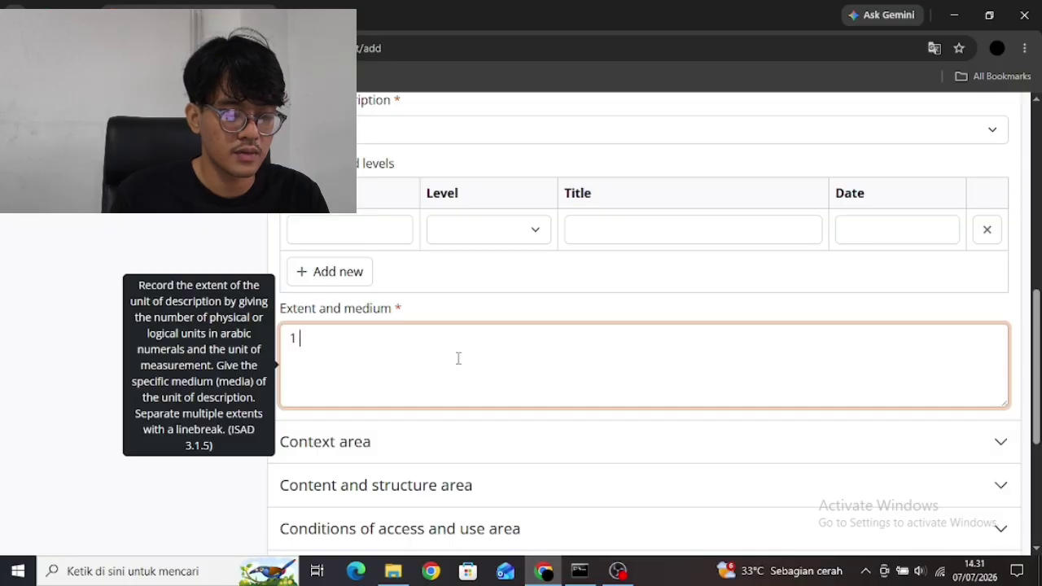
pyautogui.write('F')
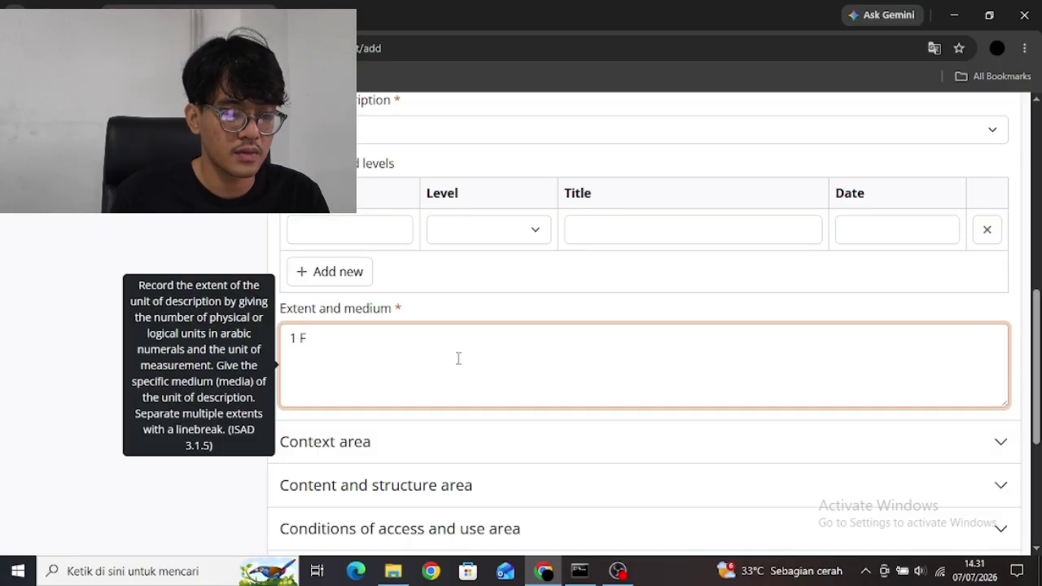
pyautogui.write('oto D')
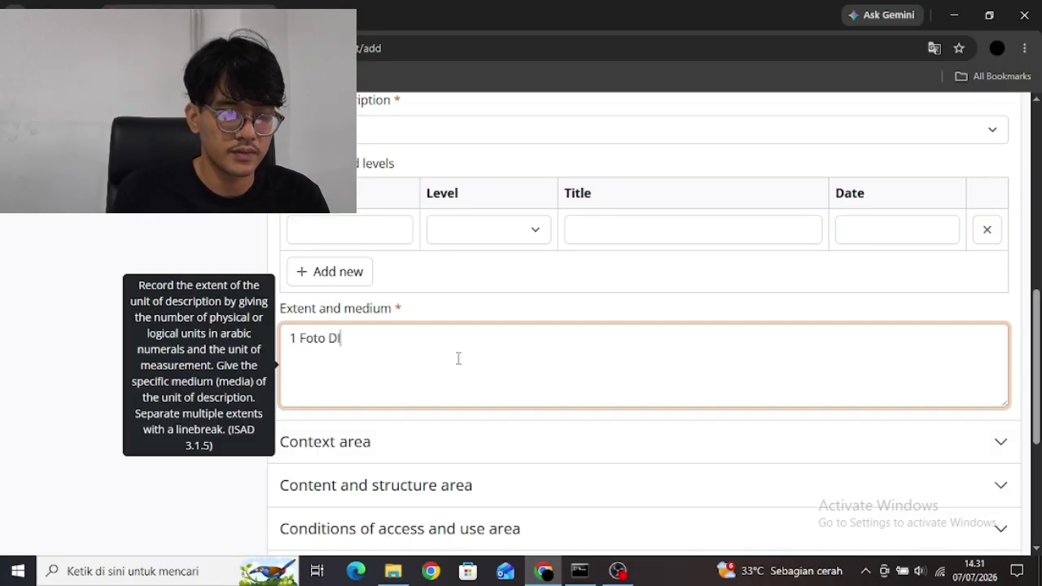
pyautogui.press('BackSpace')
pyautogui.write('di')
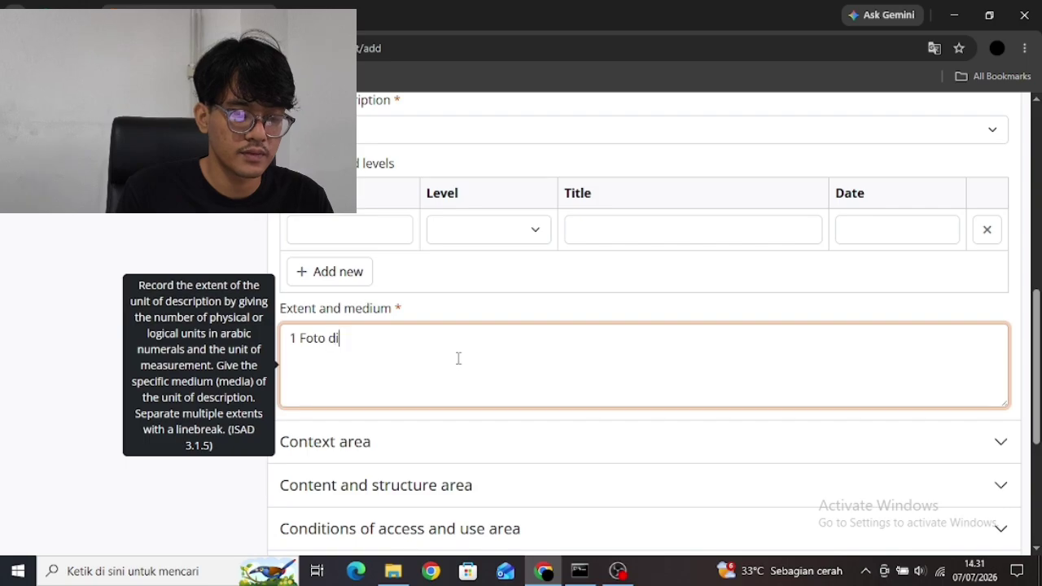
pyautogui.write('gital ')
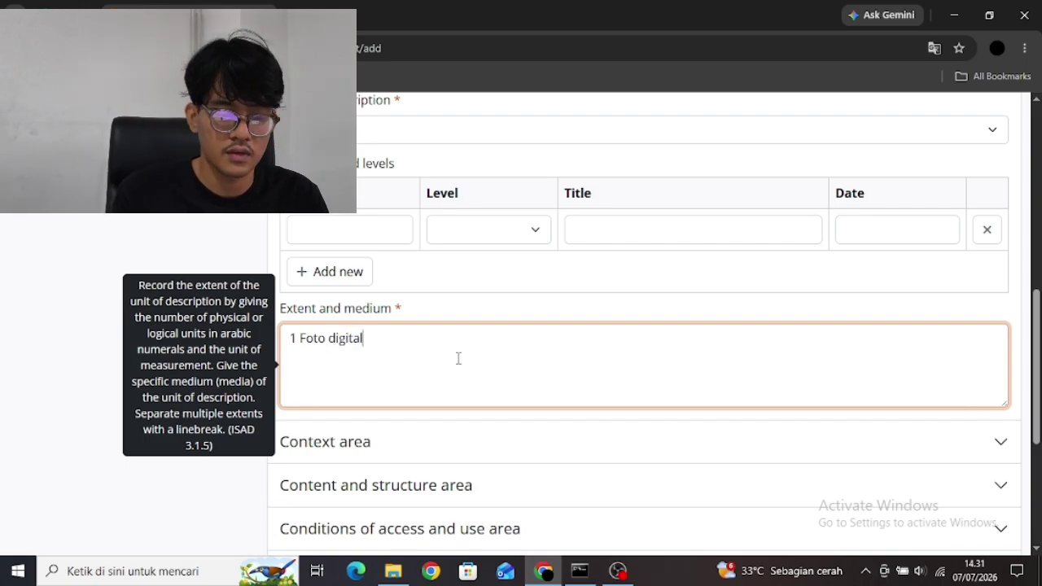
pyautogui.write('(JP')
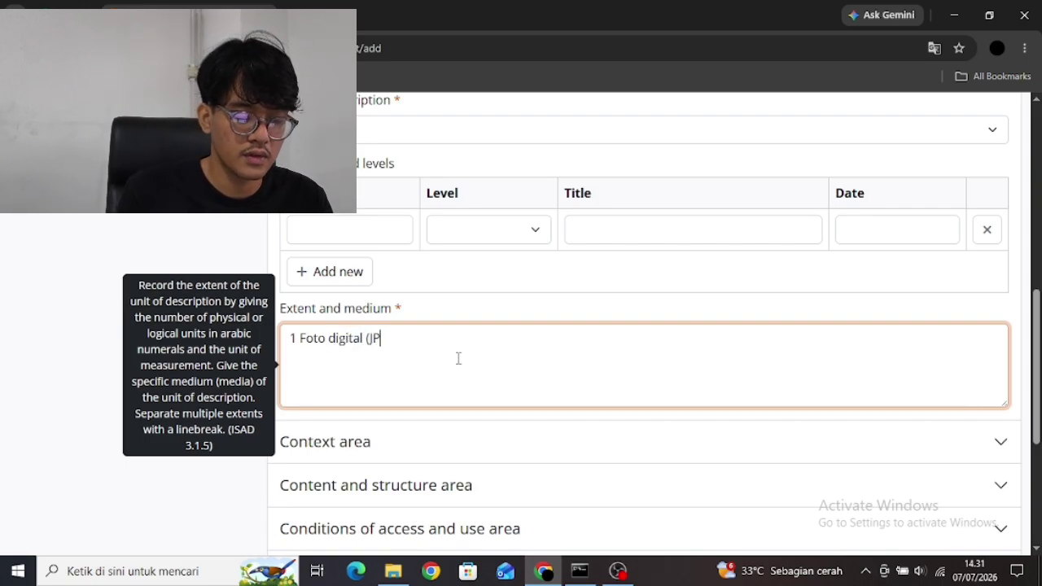
pyautogui.write('G)')
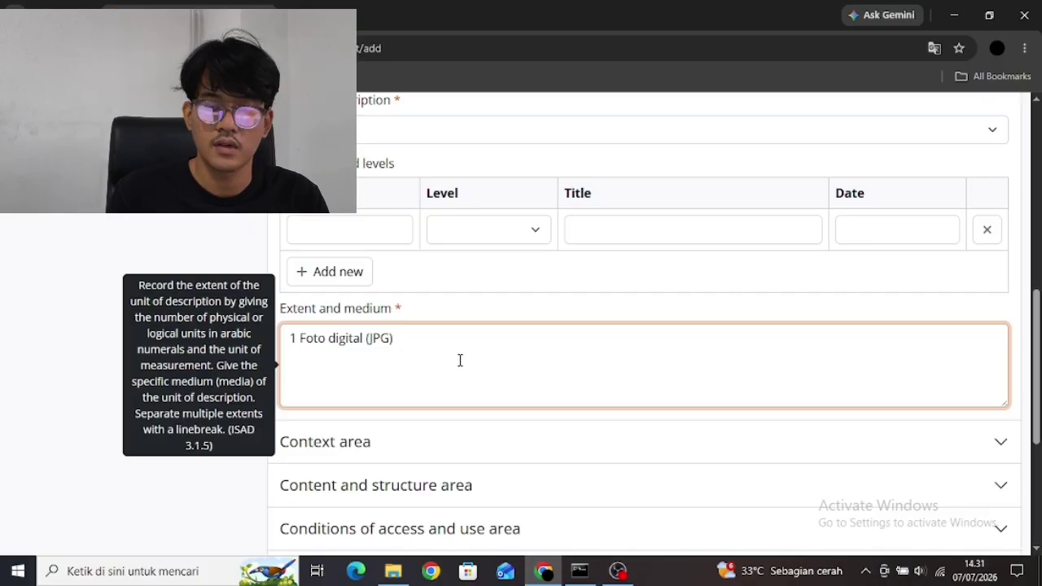
# - In the Context area, add "Universitas Islam Negeri Syarif Hidayatullah Jakarta" as the name of creator
pyautogui.scroll(-2, 478, 375)
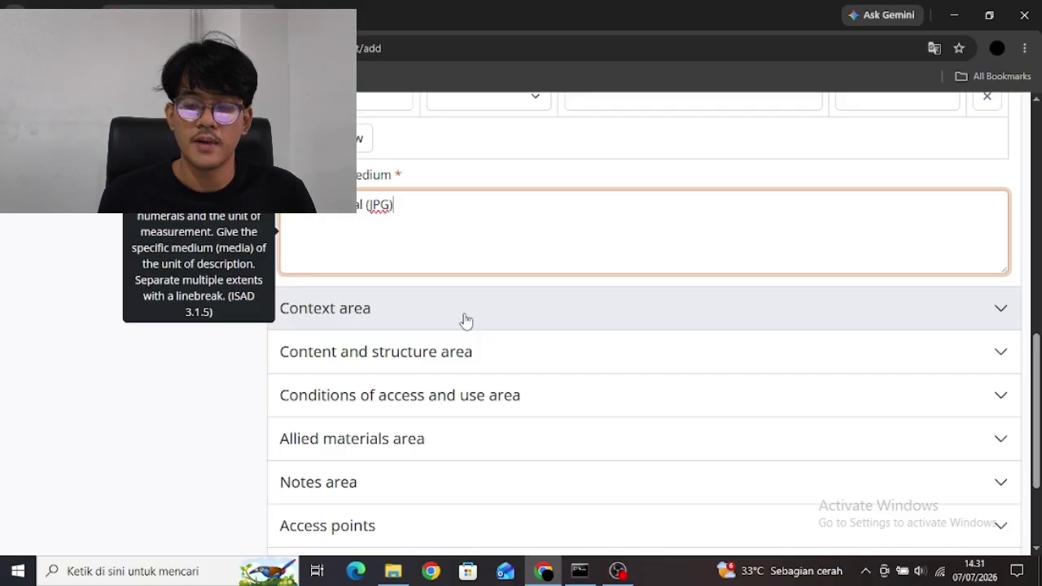
pyautogui.click(466, 309)
pyautogui.scroll(-2, 466, 320)
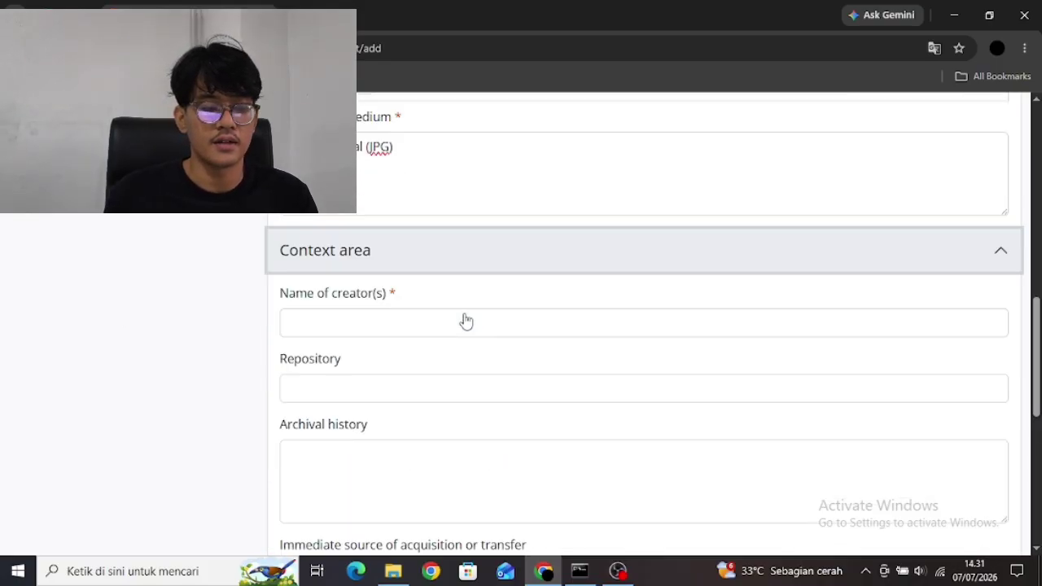
pyautogui.click(485, 269)
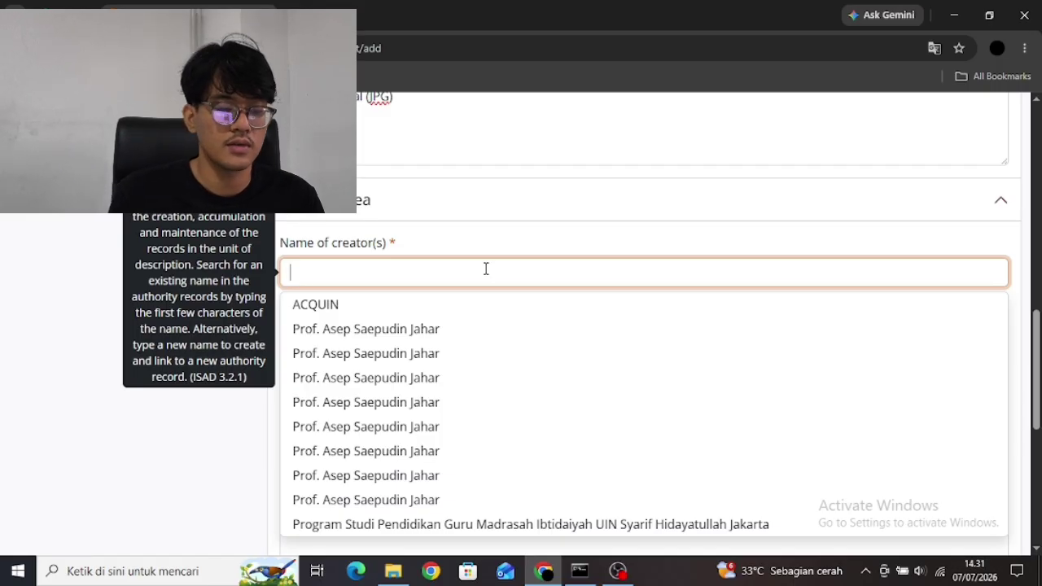
pyautogui.write('uN')
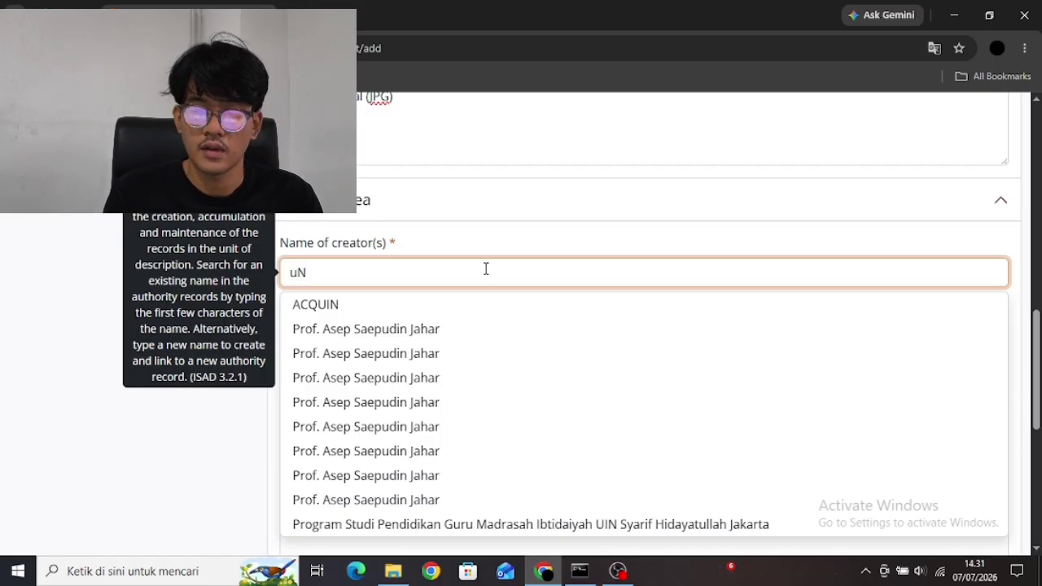
pyautogui.press('BackSpace')
pyautogui.press('BackSpace')
pyautogui.write('Uni')
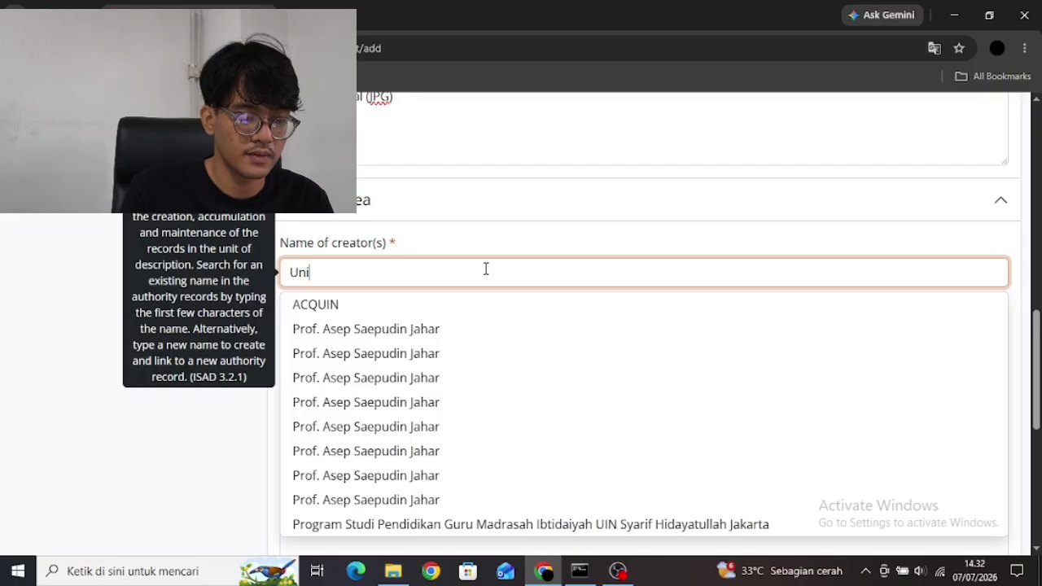
pyautogui.write('versitas I')
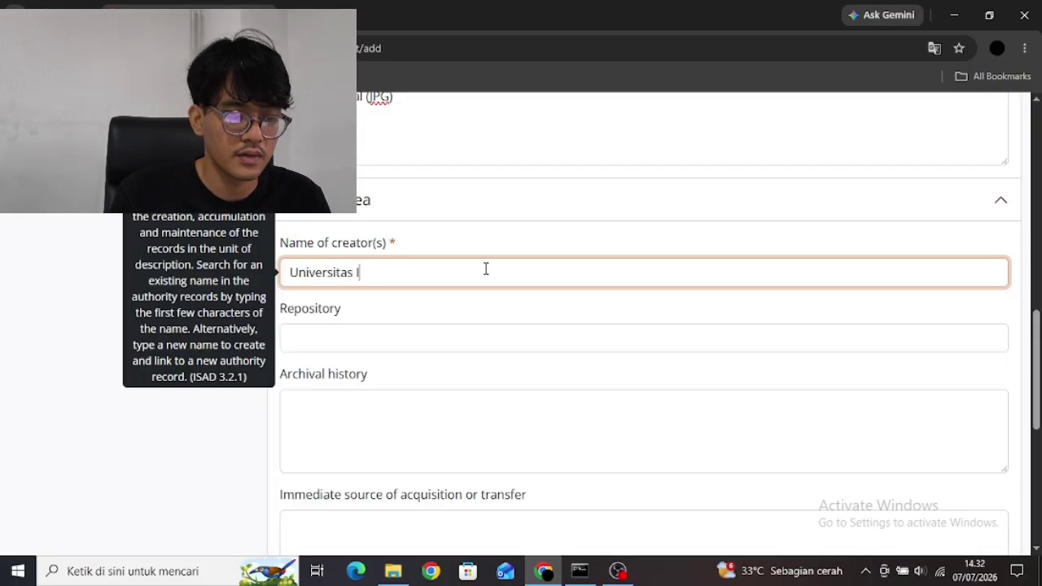
pyautogui.write('slam Negeri Sya')
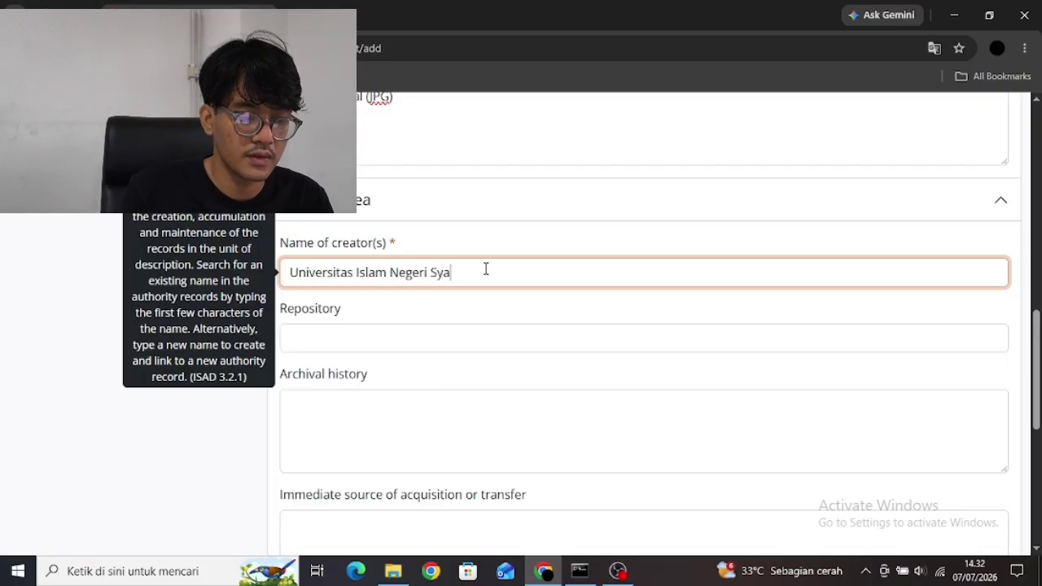
pyautogui.write('rif H')
pyautogui.press('BackSpace')
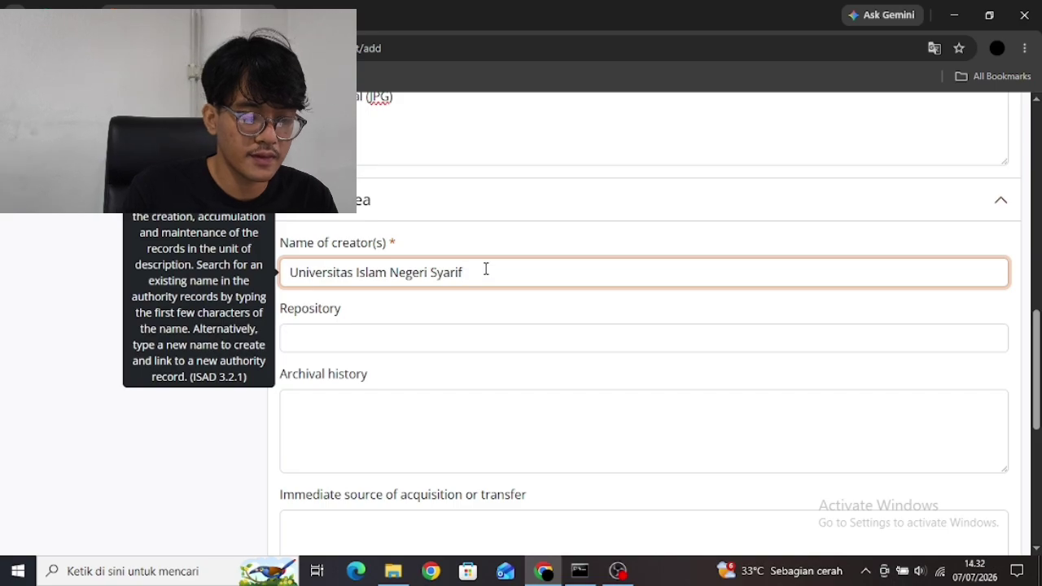
pyautogui.write('Hidayatullah Jakarta')
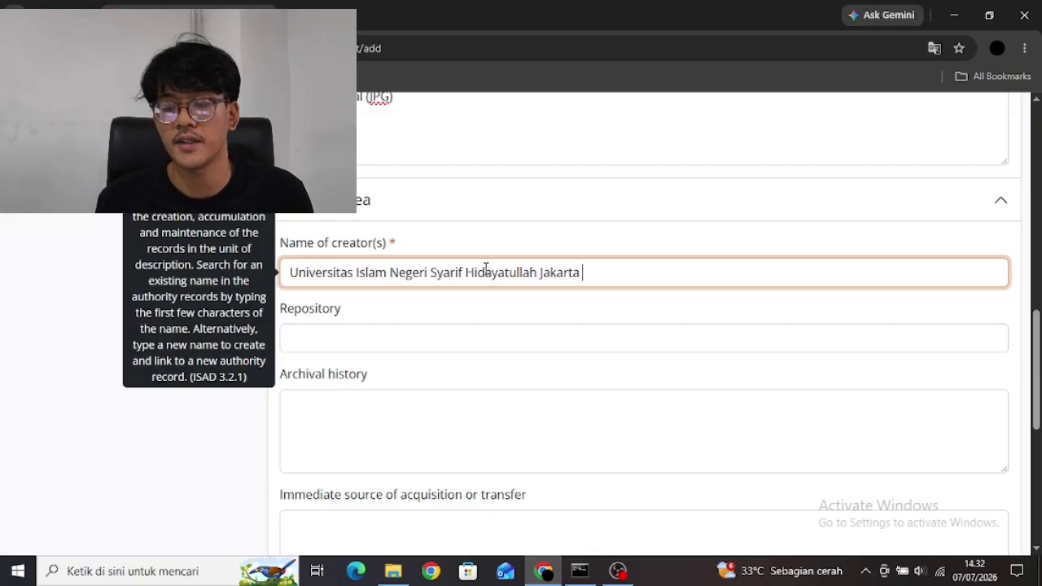
pyautogui.scroll(-2, 486, 269)
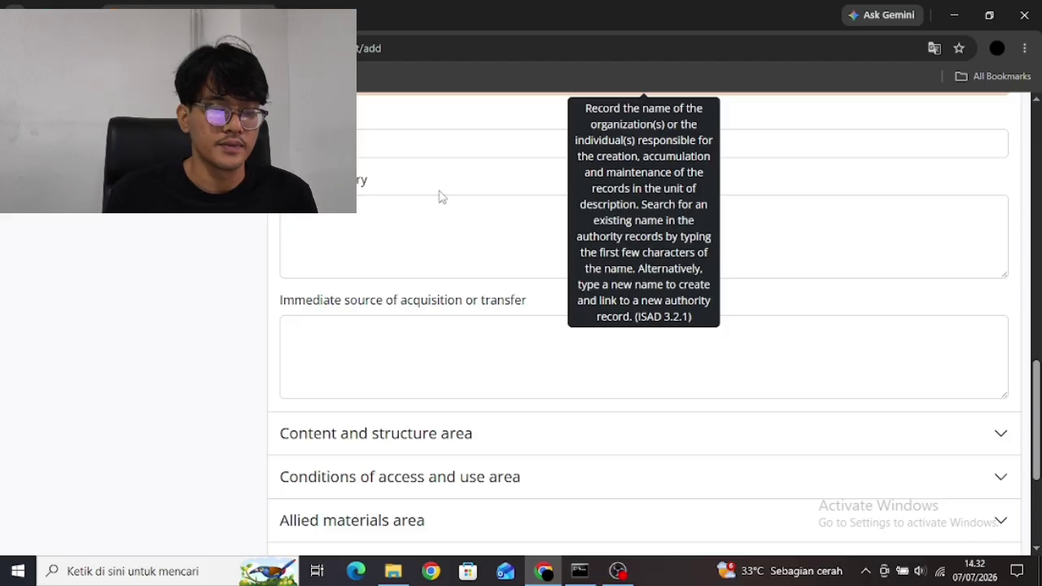
pyautogui.scroll(2, 439, 195)
pyautogui.press('Return')
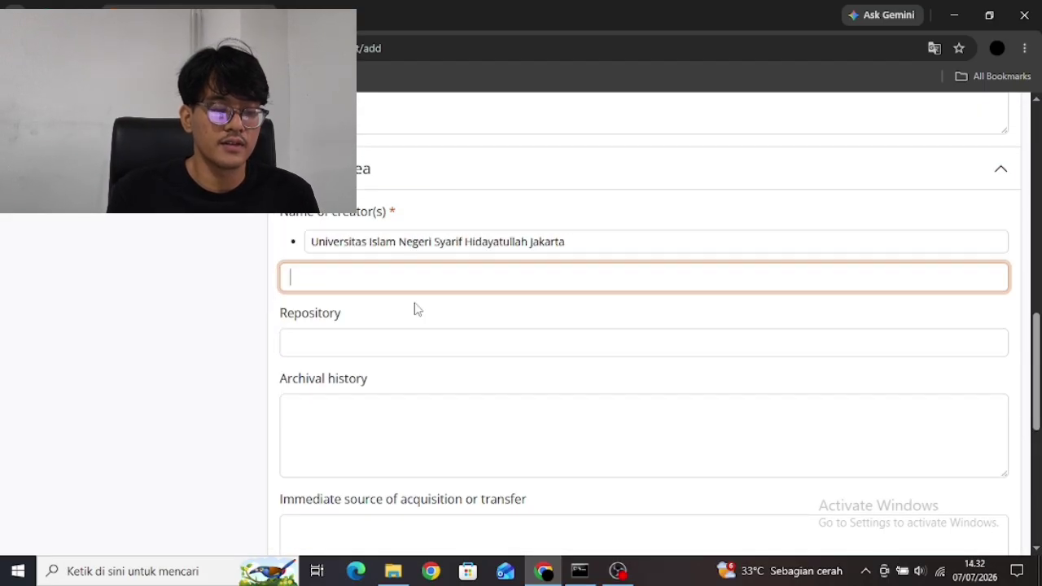
# - In Scope and content, enter "Foto Resmi Prof.", the rector's full name, and "Selaku Rektor Universitas Islam Negeri Syarif Hidayatullah Jakarta periode 2023-2027"
pyautogui.click(422, 350)
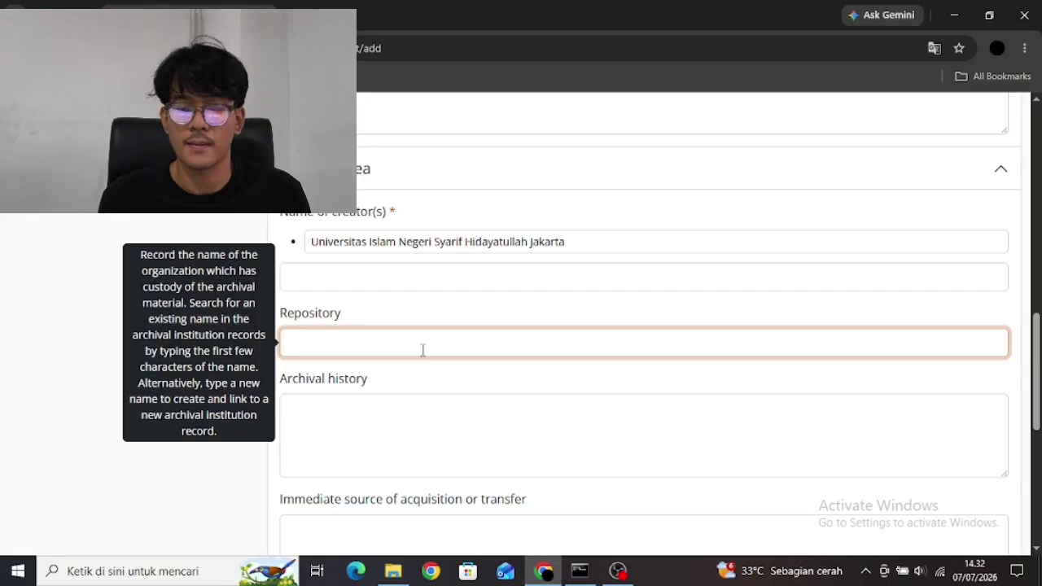
pyautogui.scroll(-5, 422, 350)
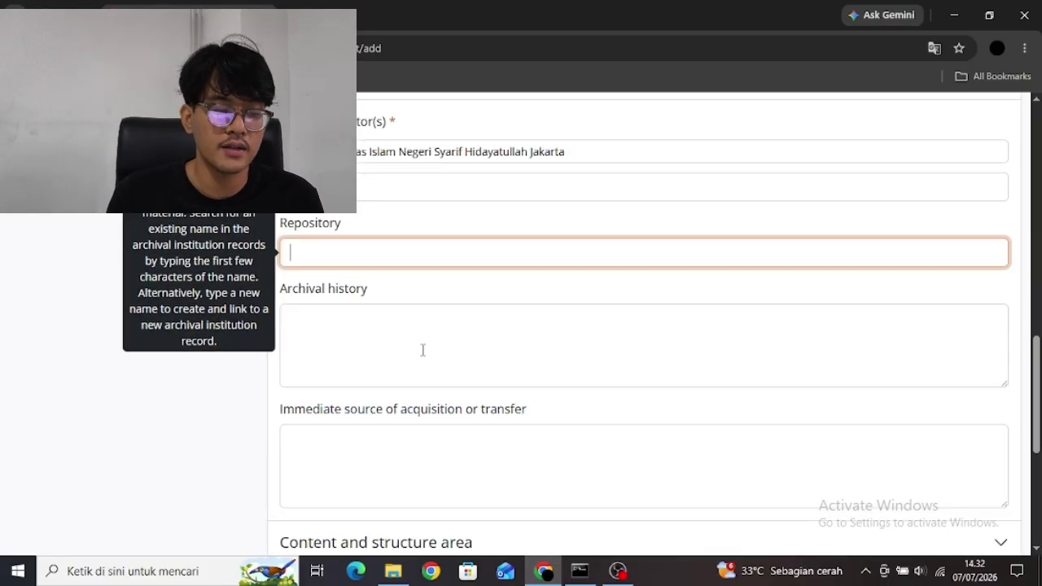
pyautogui.click(509, 213)
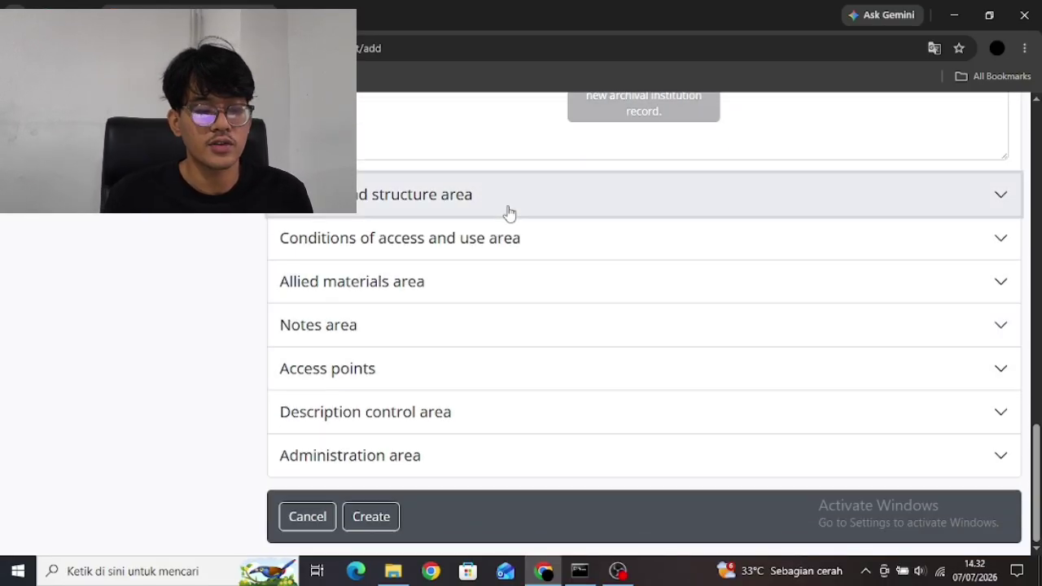
pyautogui.scroll(3, 507, 208)
pyautogui.scroll(-1, 489, 262)
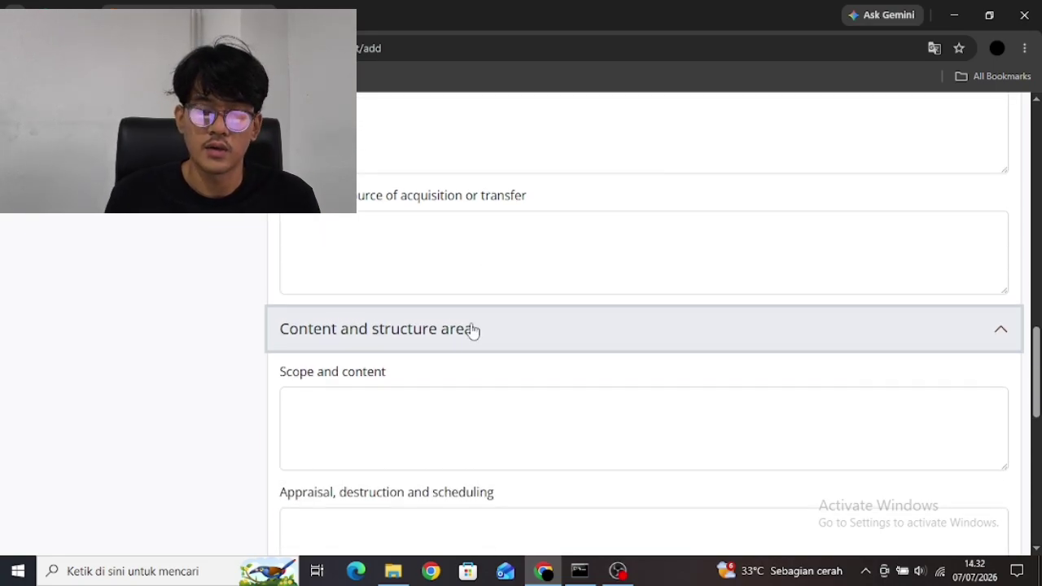
pyautogui.scroll(-1, 473, 330)
pyautogui.click(493, 277)
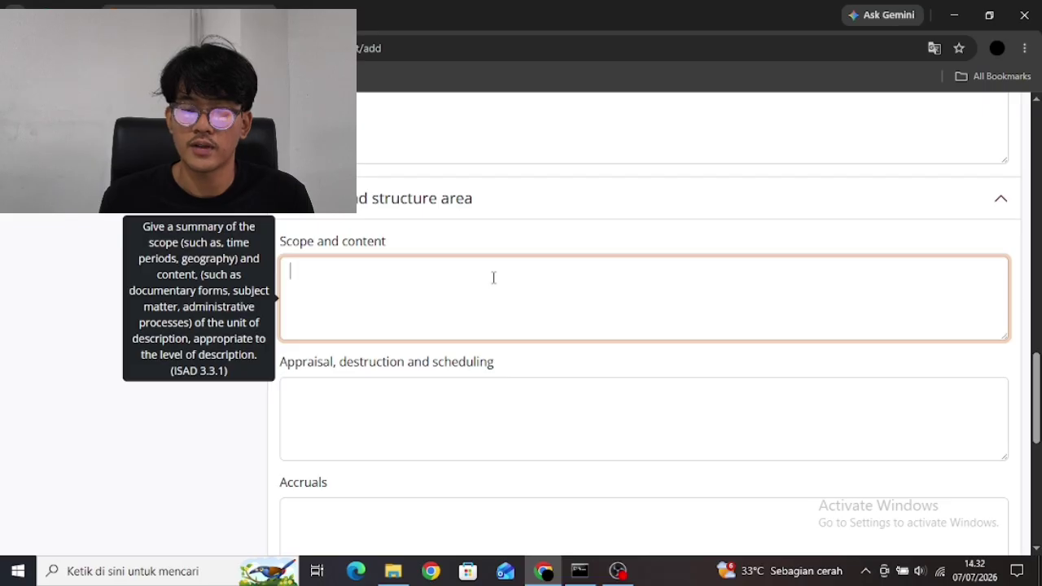
pyautogui.scroll(-3, 493, 278)
pyautogui.scroll(1, 494, 277)
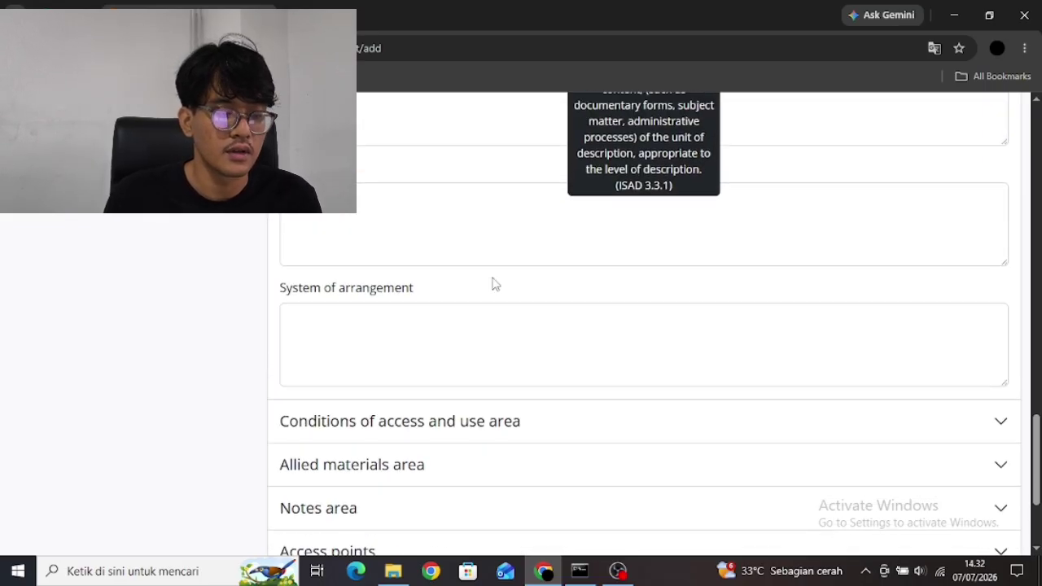
pyautogui.scroll(3, 493, 277)
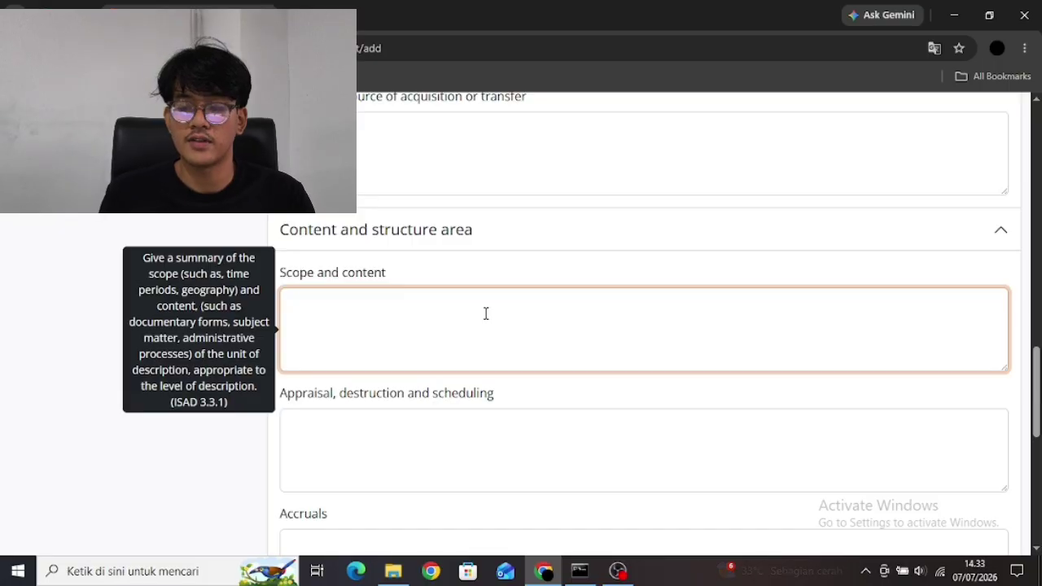
pyautogui.write('Fo')
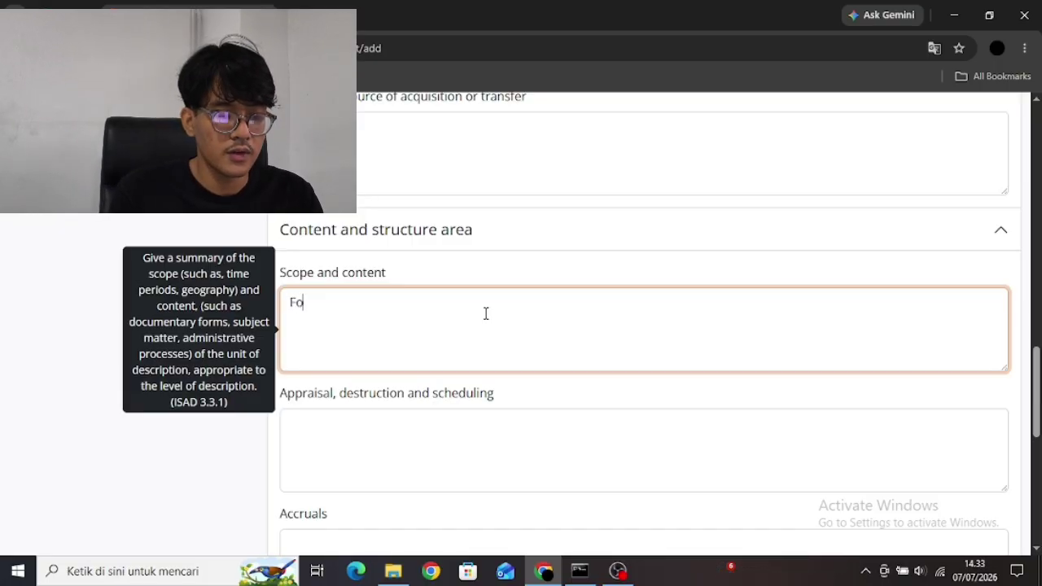
pyautogui.write('to Resmi Prof. Asep Saepudin')
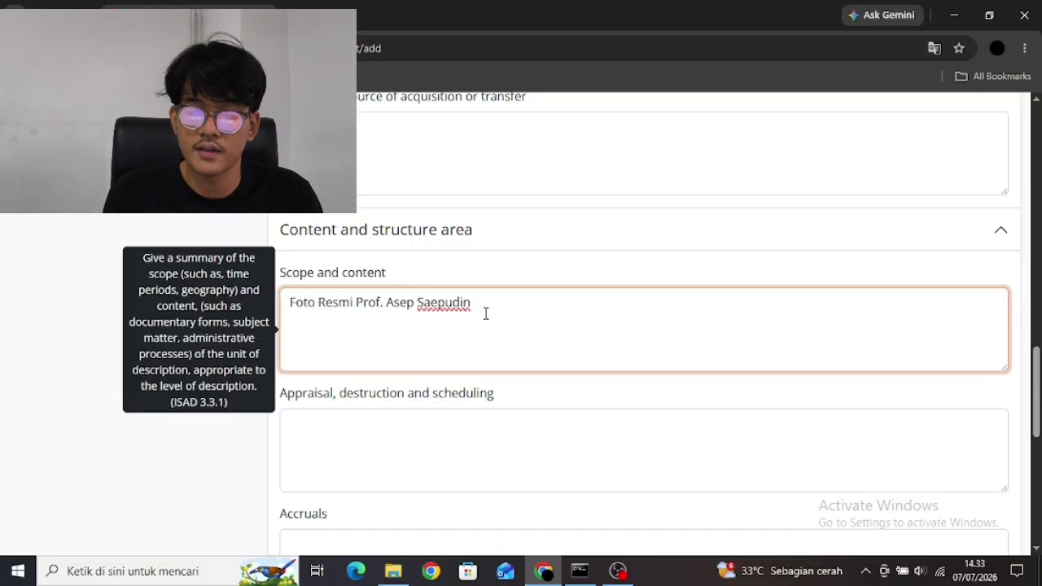
pyautogui.write(' Jahar Selaku Rektor Universitas Islam Negeri Syarif ')
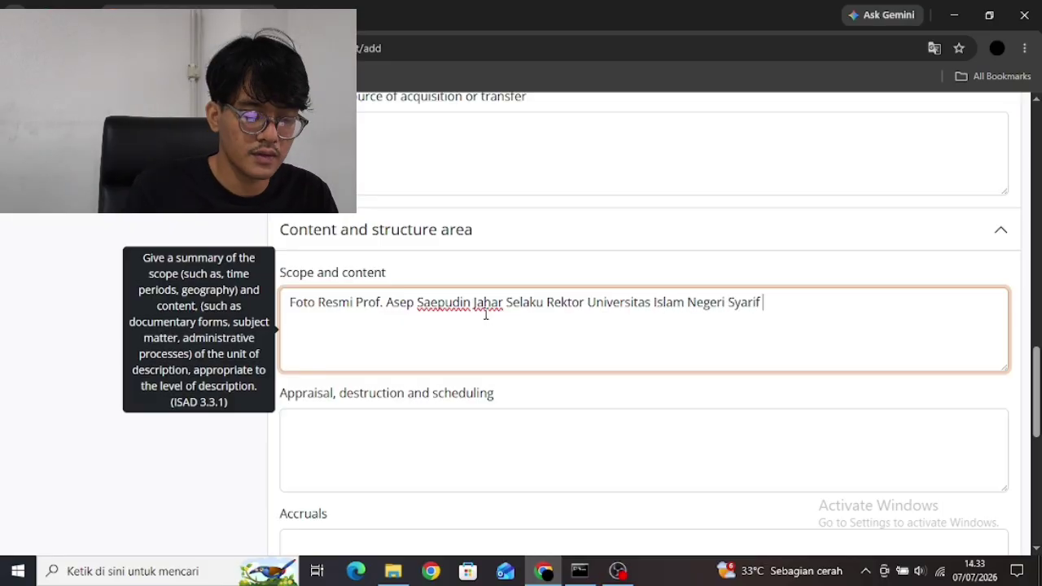
pyautogui.write('Hidayatullah Jakarta periode 2023-2027')
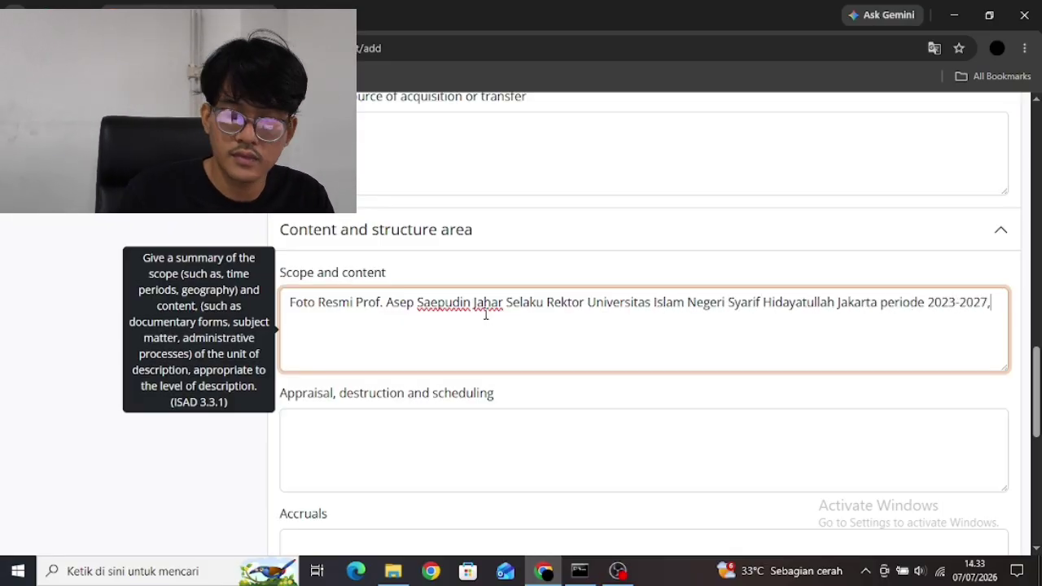
# - Add to Scope and content: "Foto menampilkan potret resmi rektor dalam pakaian dinas dengan latar ruang kerja dan digunakan sebagai dokumentasi serta publikasi resmi universitas"
pyautogui.write('. Foto Menampilkan Potret')
pyautogui.hotkey('ctrl', 'BackSpace')
pyautogui.hotkey('ctrl', 'BackSpace')
pyautogui.write('menampilkan')
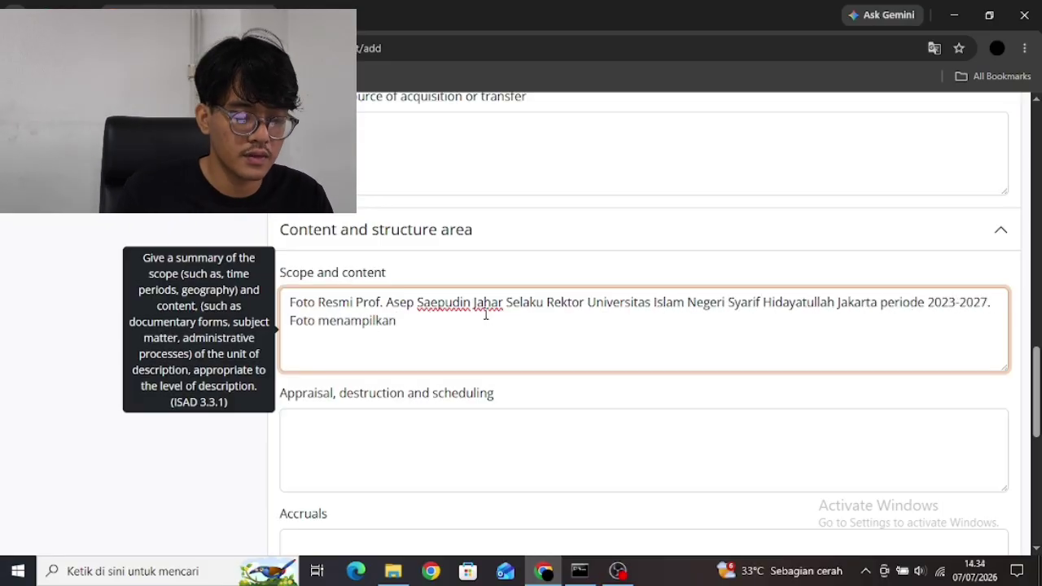
pyautogui.write(' potret resmi rektor dalam pakaian dinas dengan latar ruang kerja')
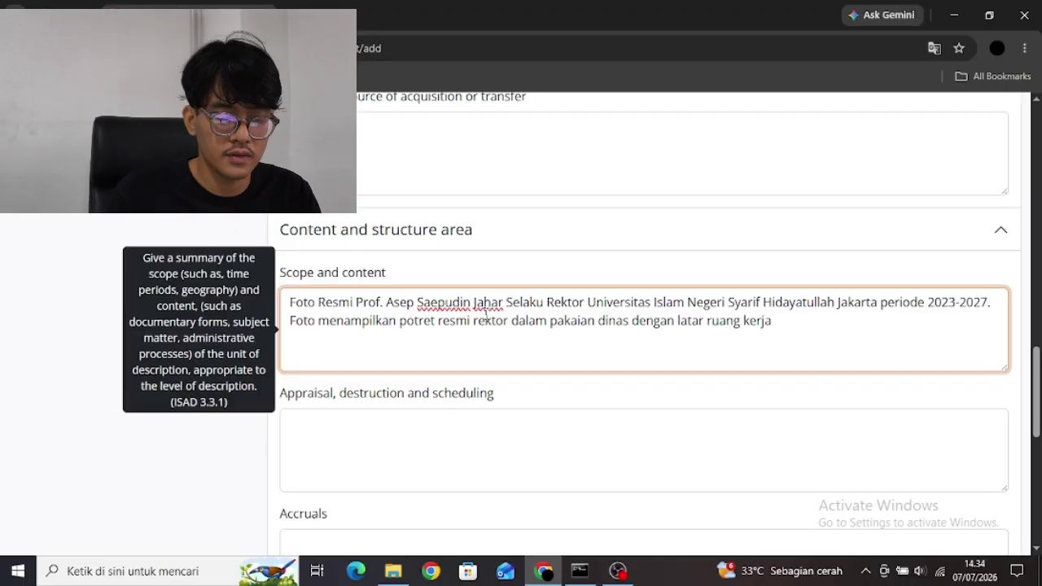
pyautogui.write(' dan digunakan sebagai dokumentasi serta publikasi resmi universitas')
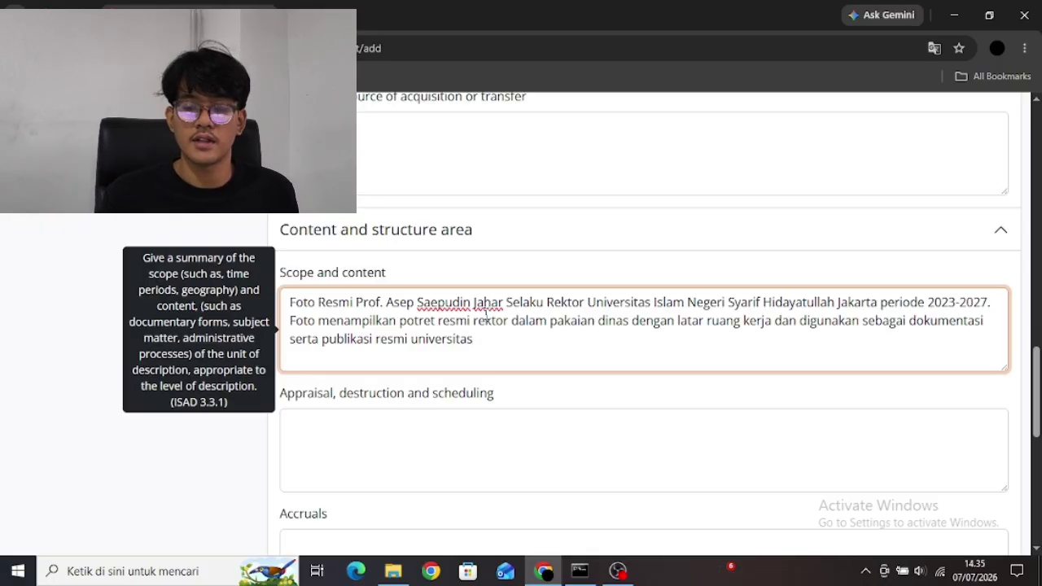
# - In the Administration area, set the display standard to "ISAD(G), 2nd ed. International Council on Archives" and create the photo record
pyautogui.click(440, 426)
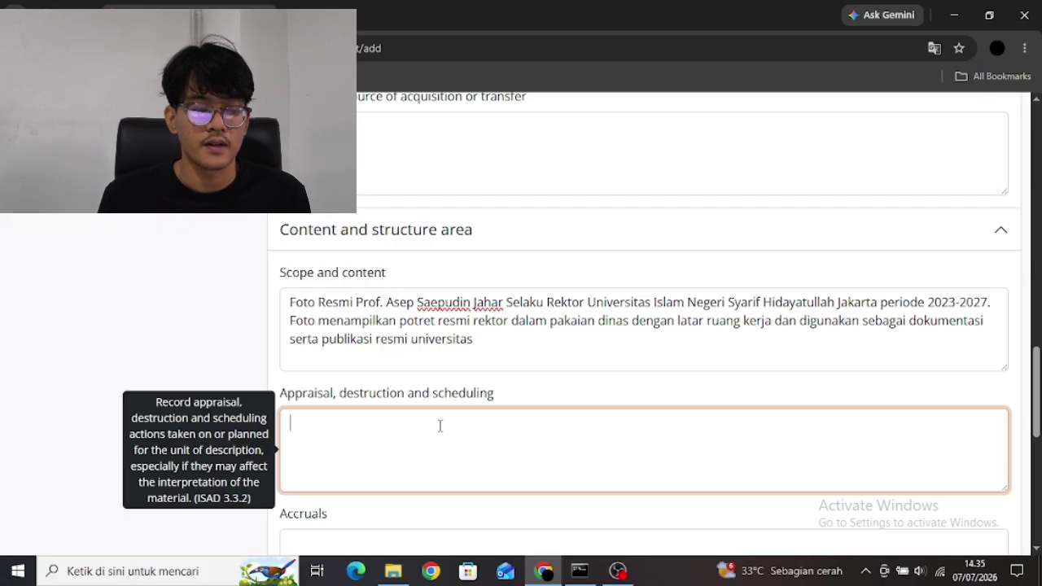
pyautogui.scroll(-5, 439, 426)
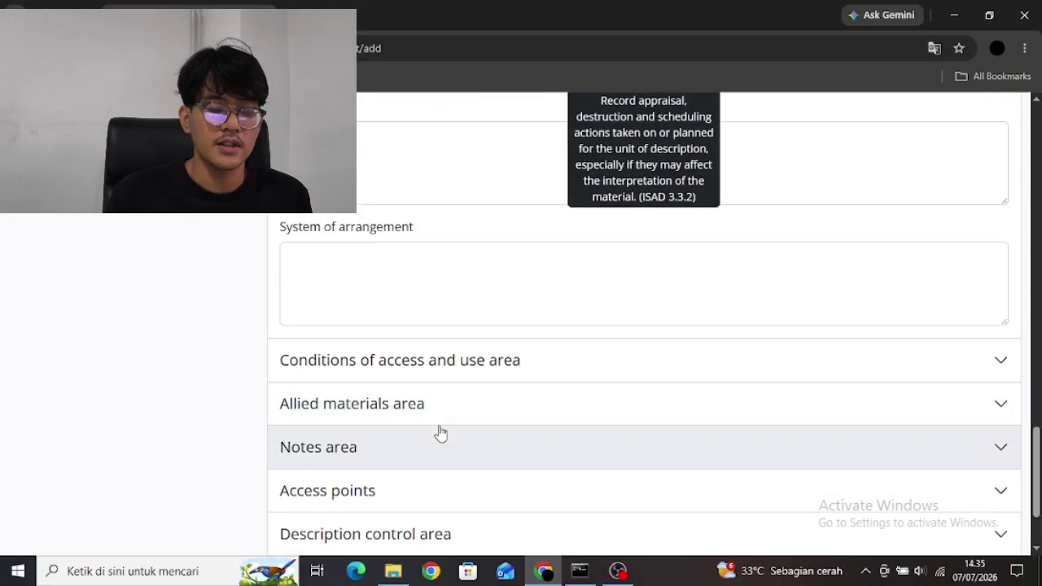
pyautogui.scroll(-1, 472, 398)
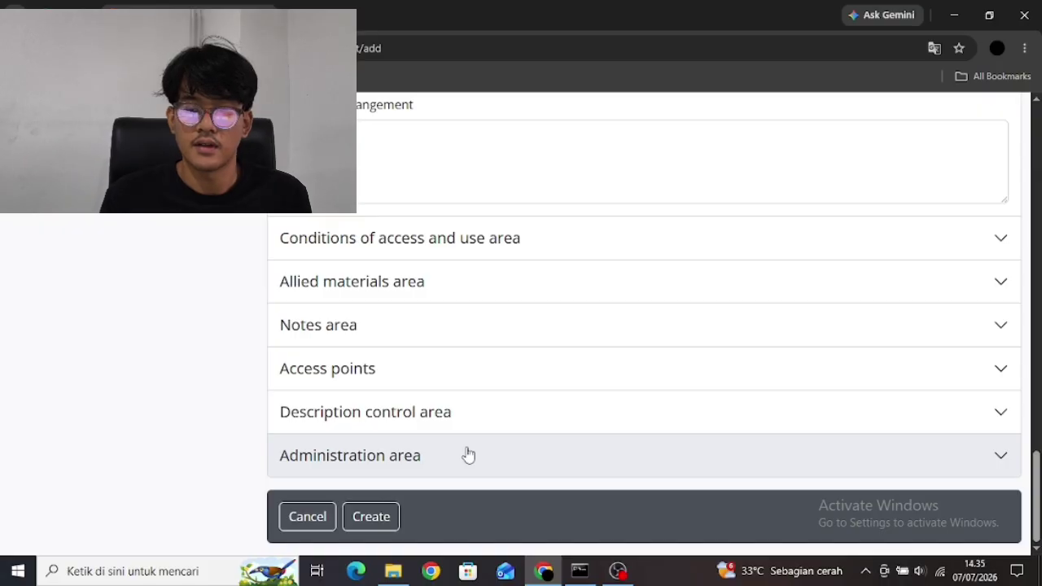
pyautogui.click(468, 455)
pyautogui.scroll(-2, 468, 454)
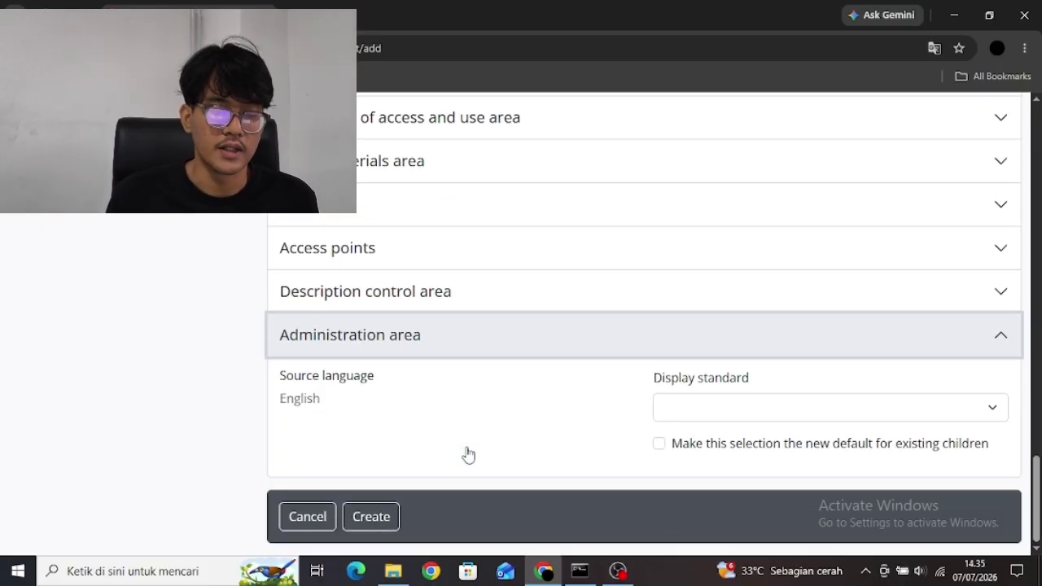
pyautogui.click(748, 405)
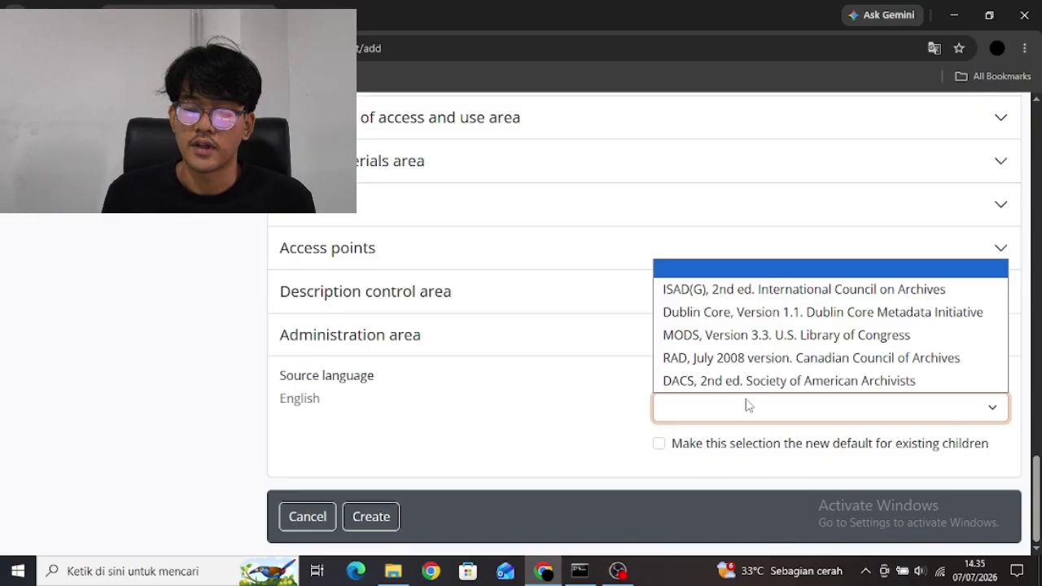
pyautogui.click(785, 289)
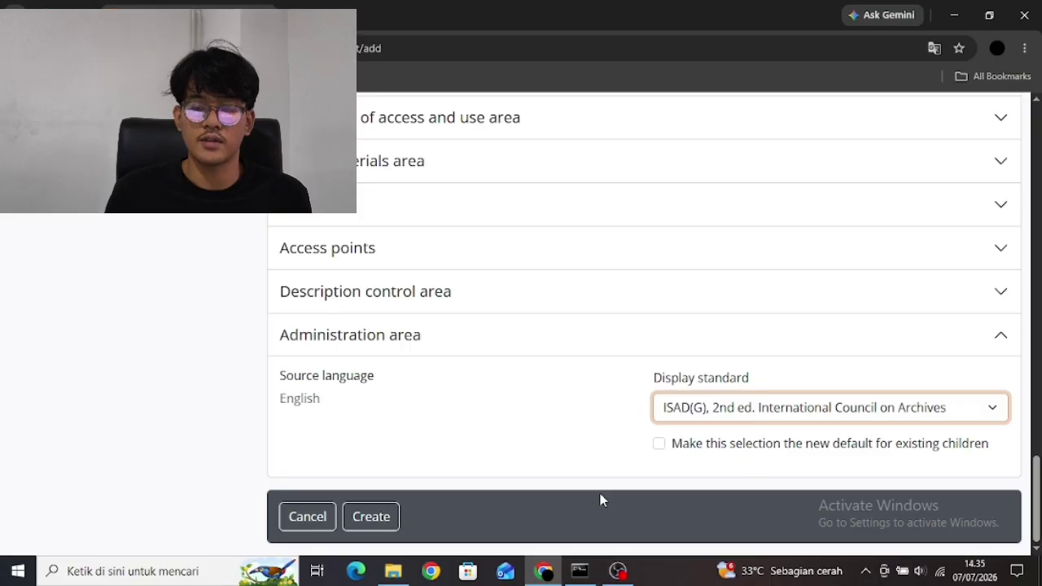
pyautogui.scroll(3, 610, 486)
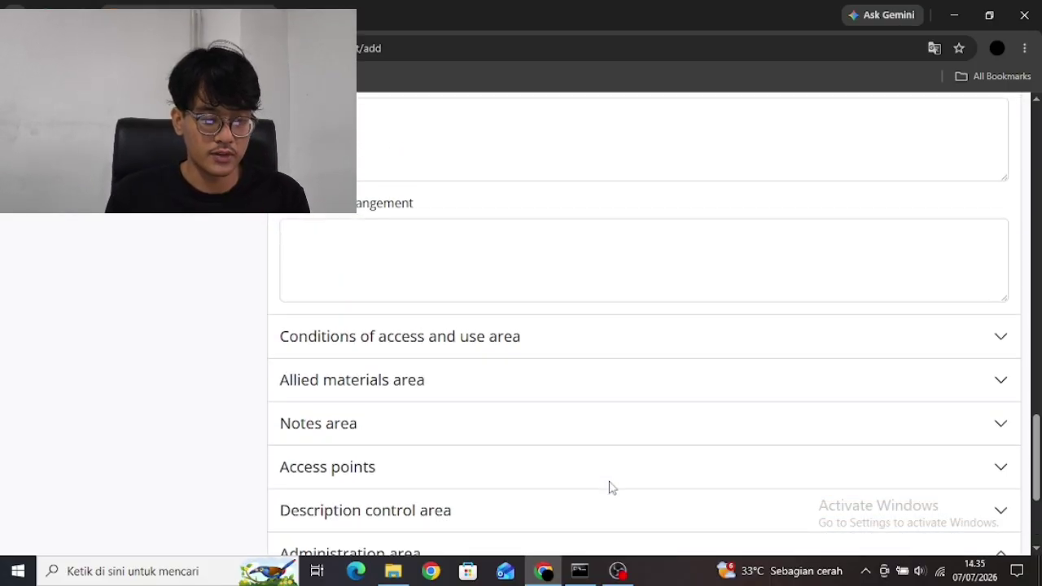
pyautogui.scroll(-3, 610, 486)
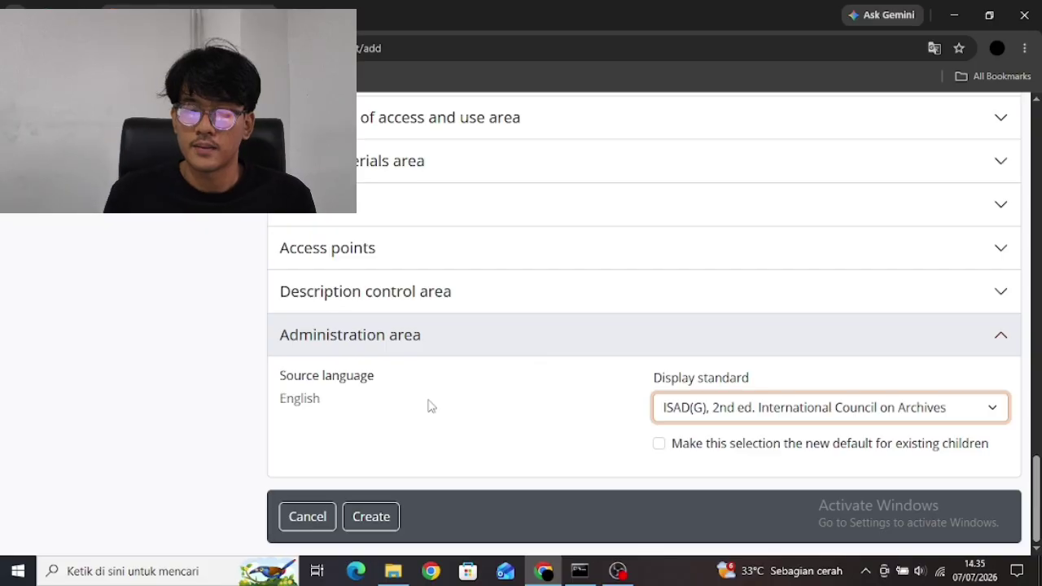
pyautogui.click(376, 509)
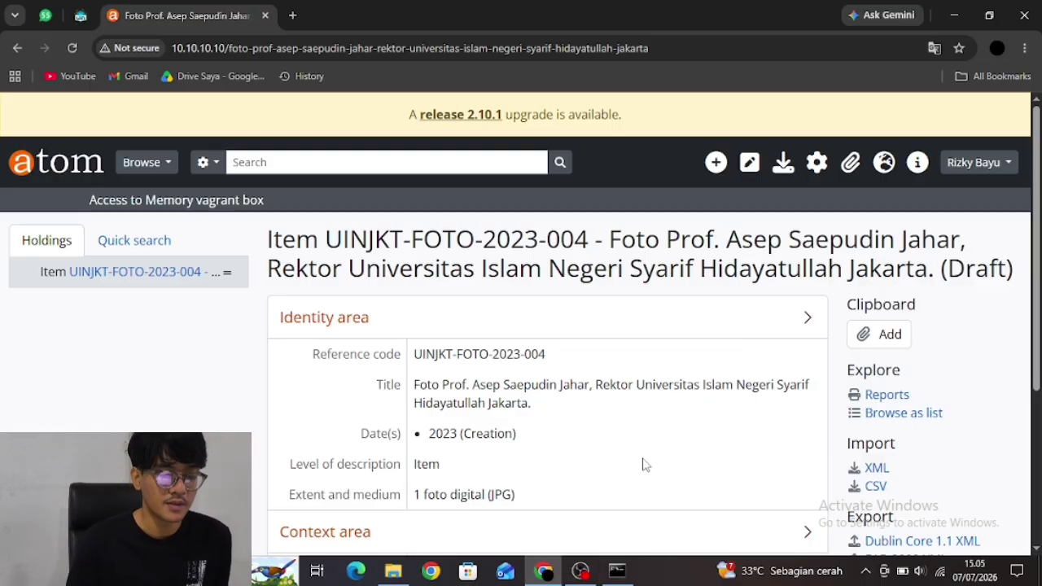
# - Link the rector's JPG portrait from the KUMPULANARSIPATOM folder to the photo record as its digital object
pyautogui.scroll(-2, 642, 466)
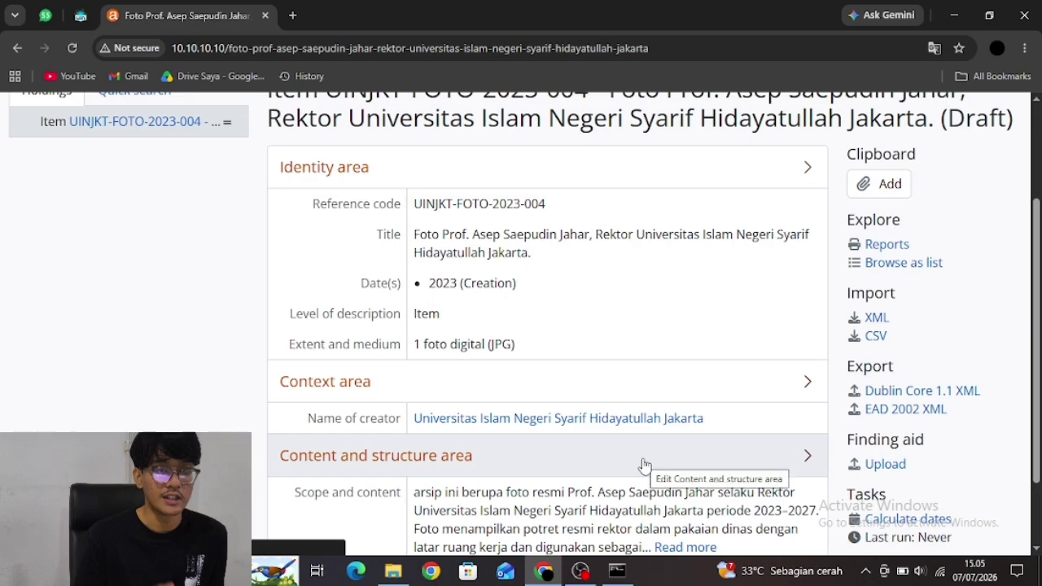
pyautogui.scroll(-1, 643, 465)
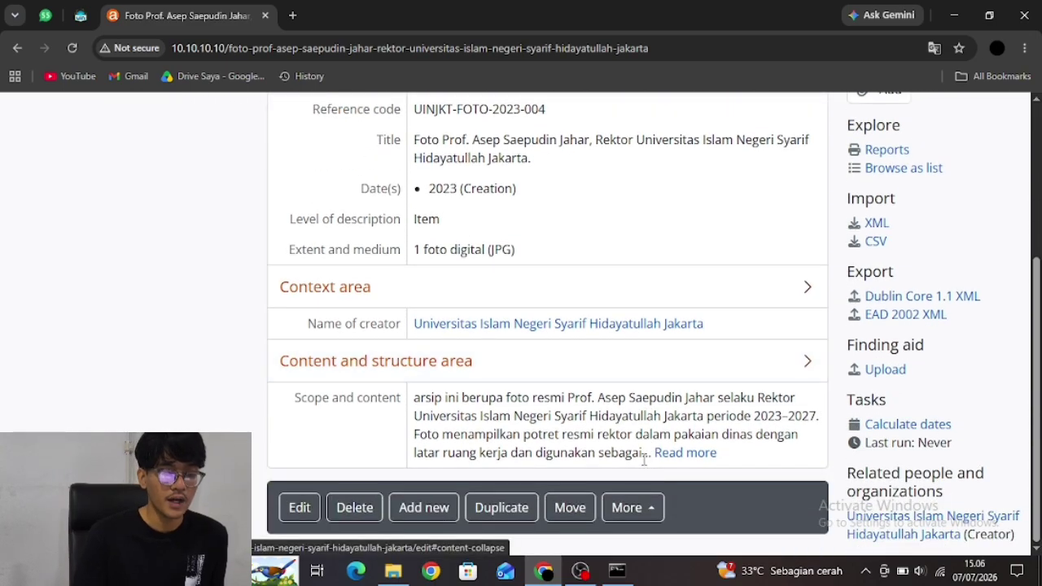
pyautogui.click(641, 508)
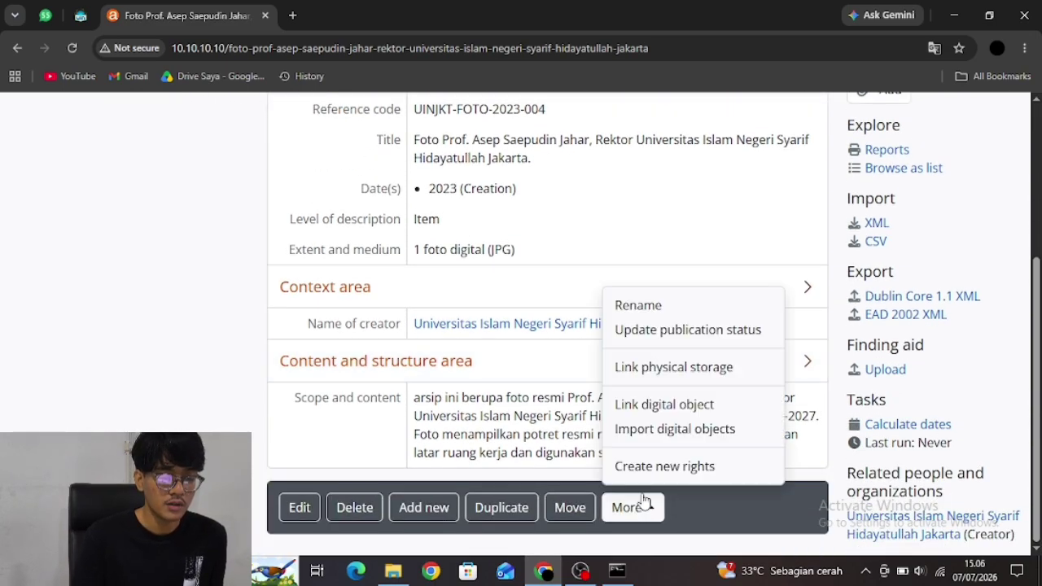
pyautogui.click(664, 405)
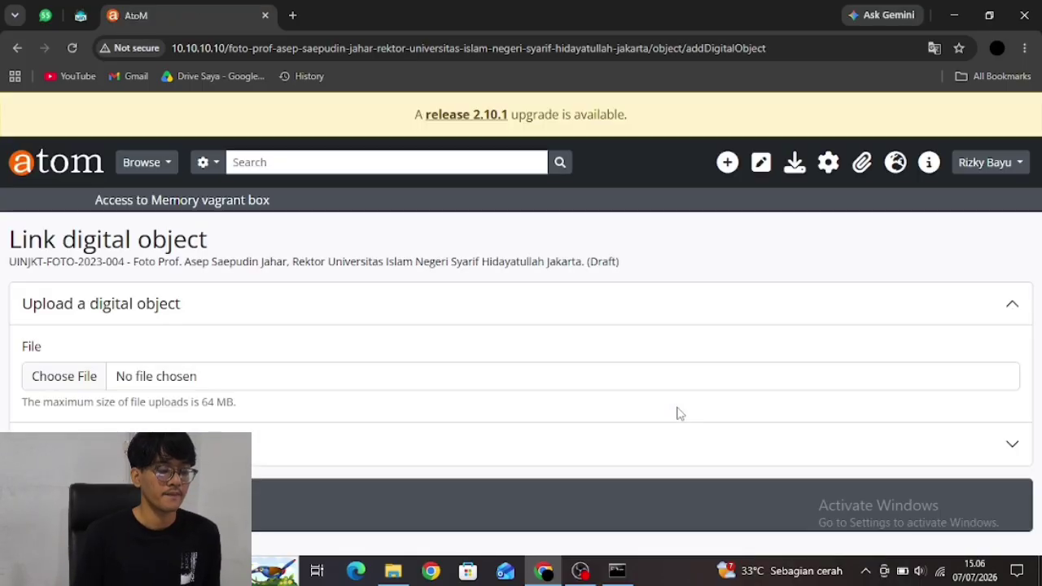
pyautogui.click(84, 376)
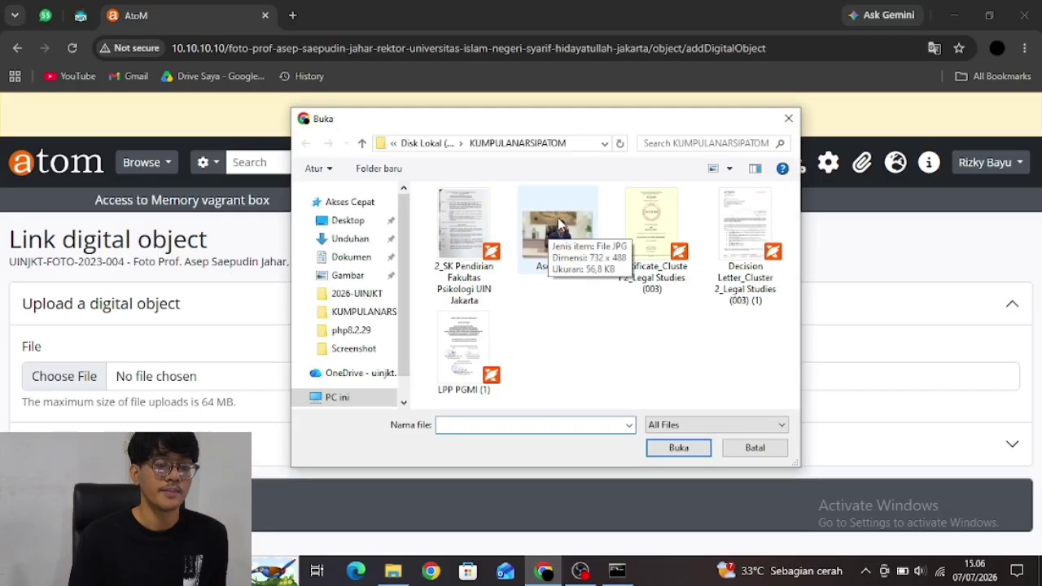
pyautogui.doubleClick(558, 222)
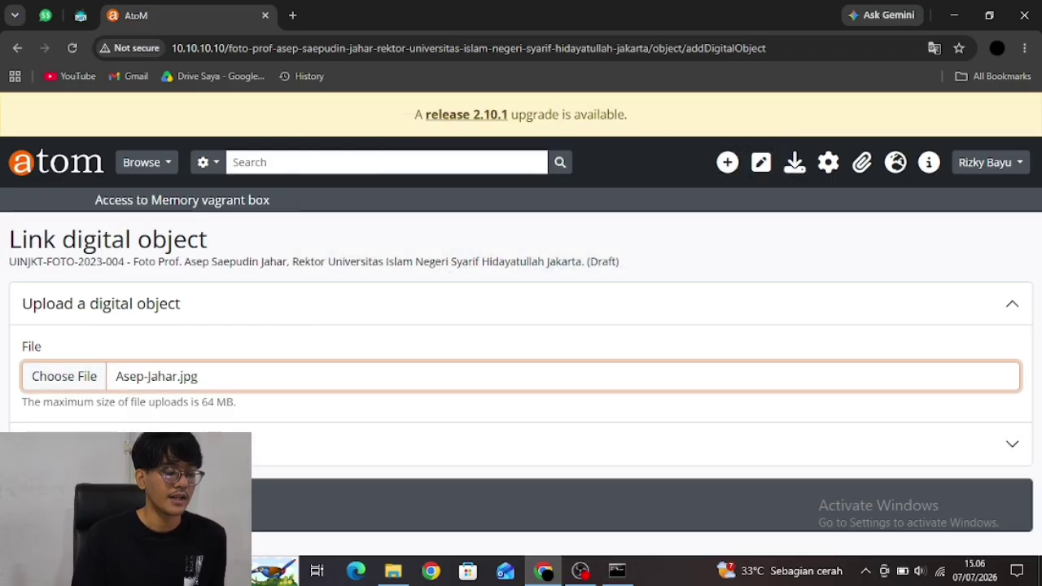
pyautogui.press('Return')
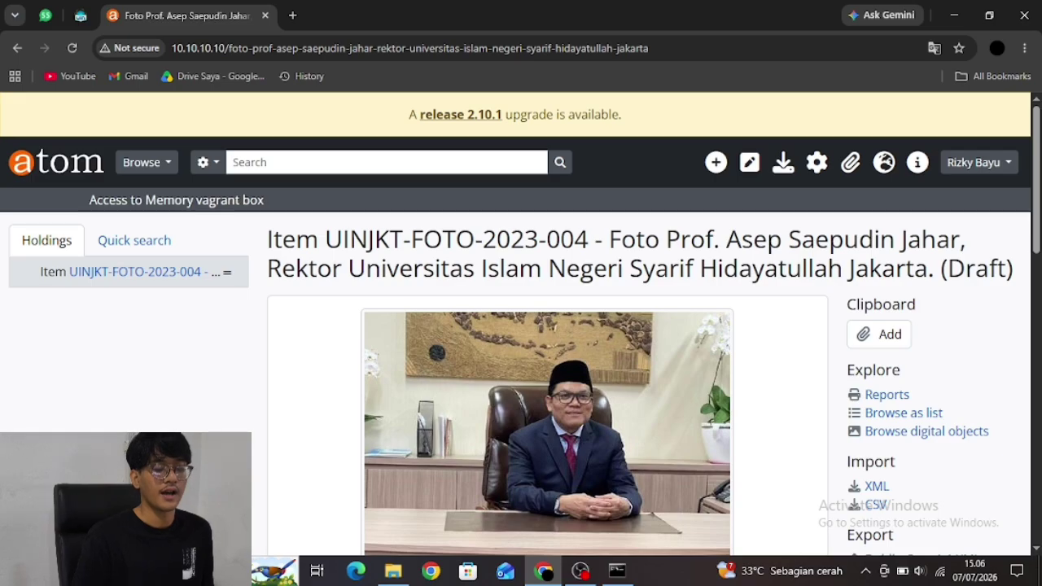
# - Review the photo record's linked image, description fields and publication status in the title
pyautogui.scroll(-3, 425, 521)
pyautogui.scroll(-6, 424, 521)
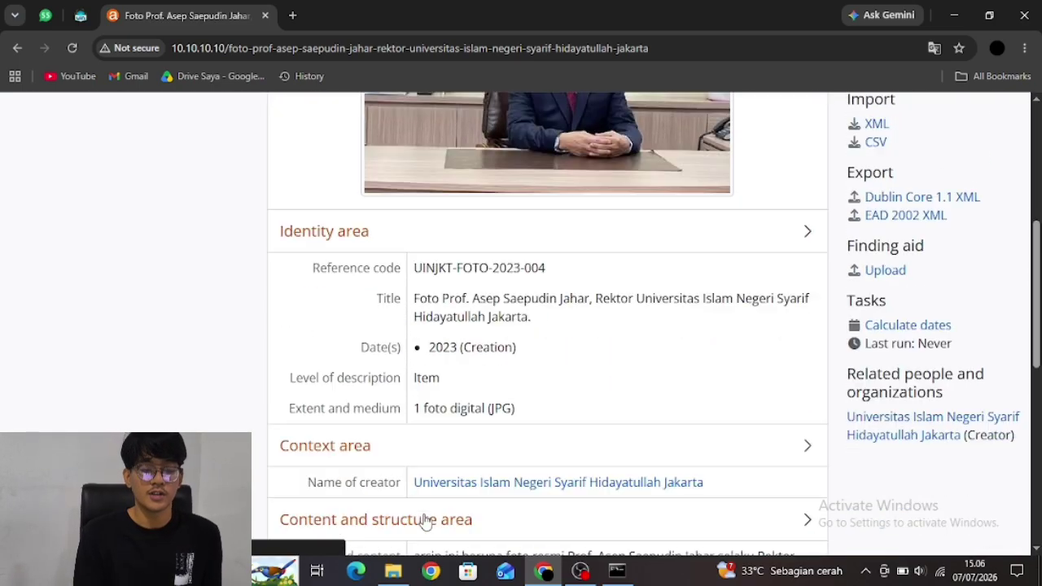
pyautogui.scroll(6, 425, 521)
pyautogui.scroll(3, 425, 521)
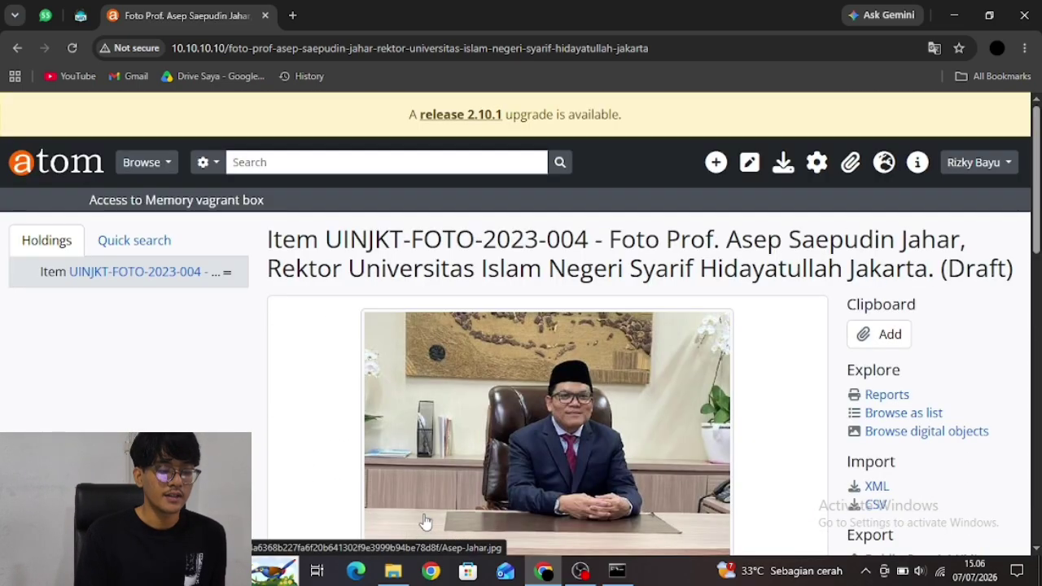
pyautogui.scroll(-5, 425, 521)
pyautogui.scroll(5, 425, 521)
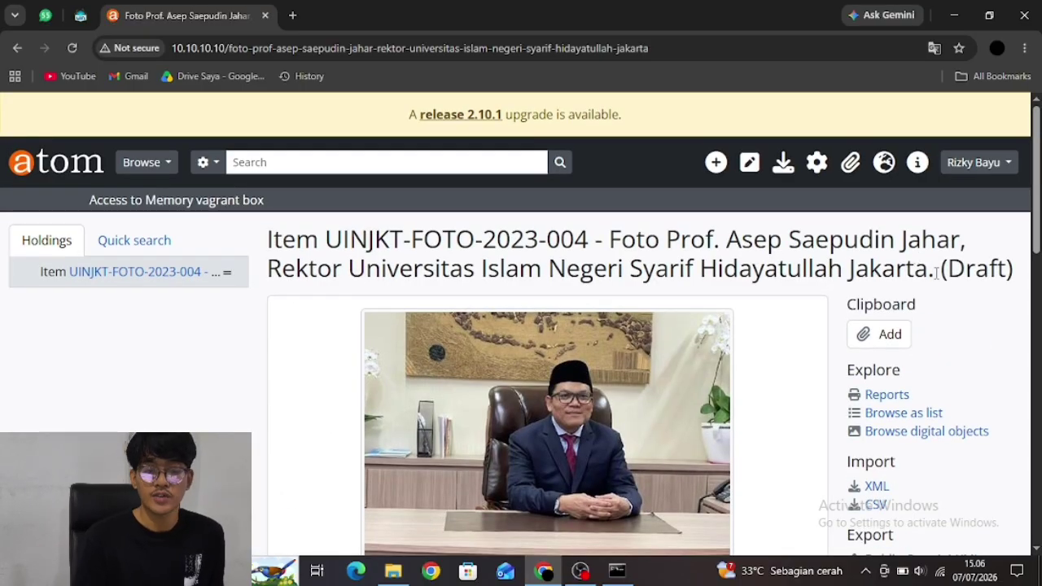
pyautogui.moveTo(935, 271); pyautogui.dragTo(1012, 269)
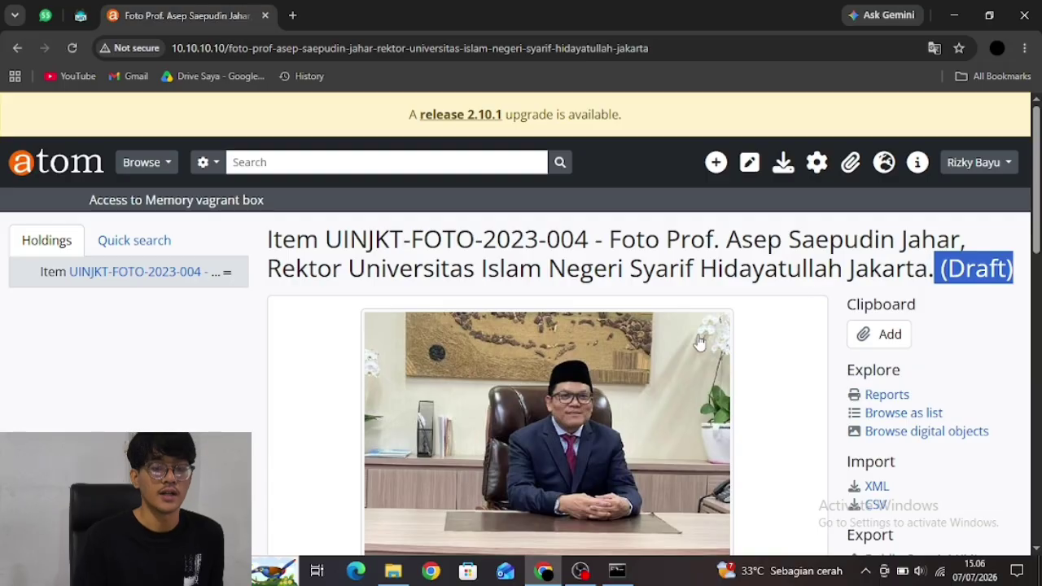
# - Update the photo record's publication status to Published and check the record page
pyautogui.scroll(-15, 679, 356)
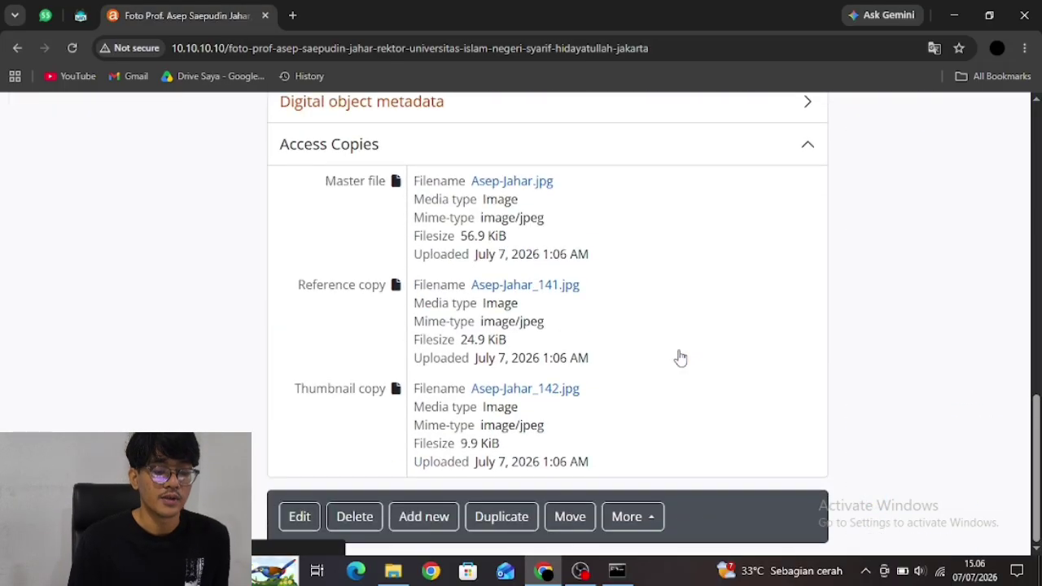
pyautogui.click(635, 518)
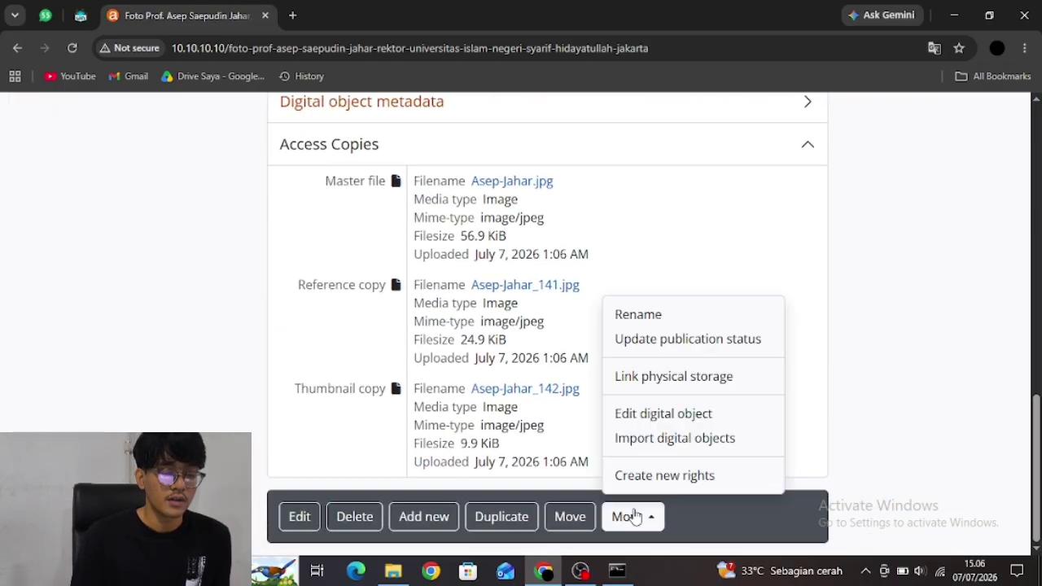
pyautogui.click(688, 345)
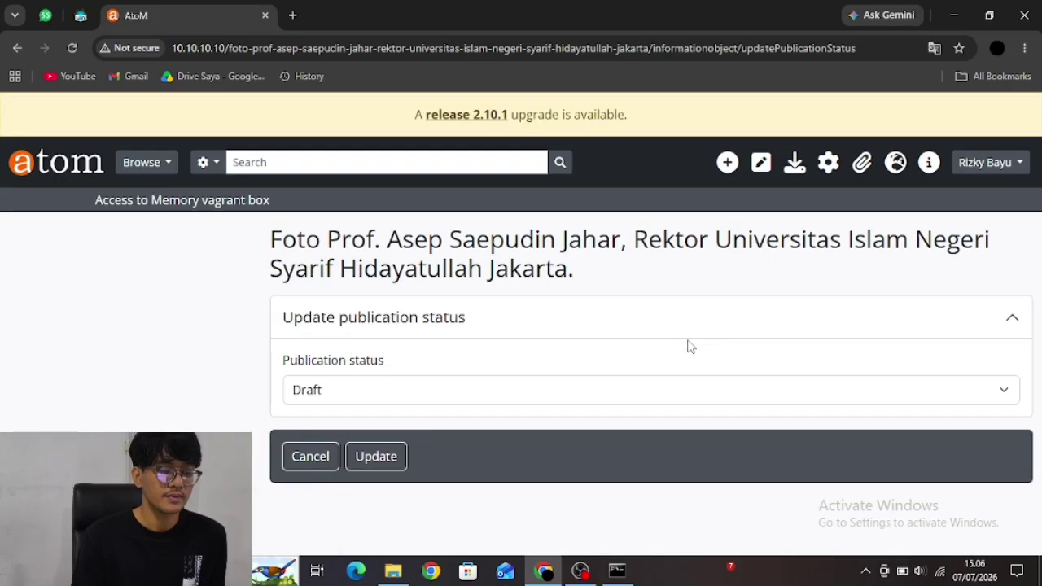
pyautogui.click(643, 397)
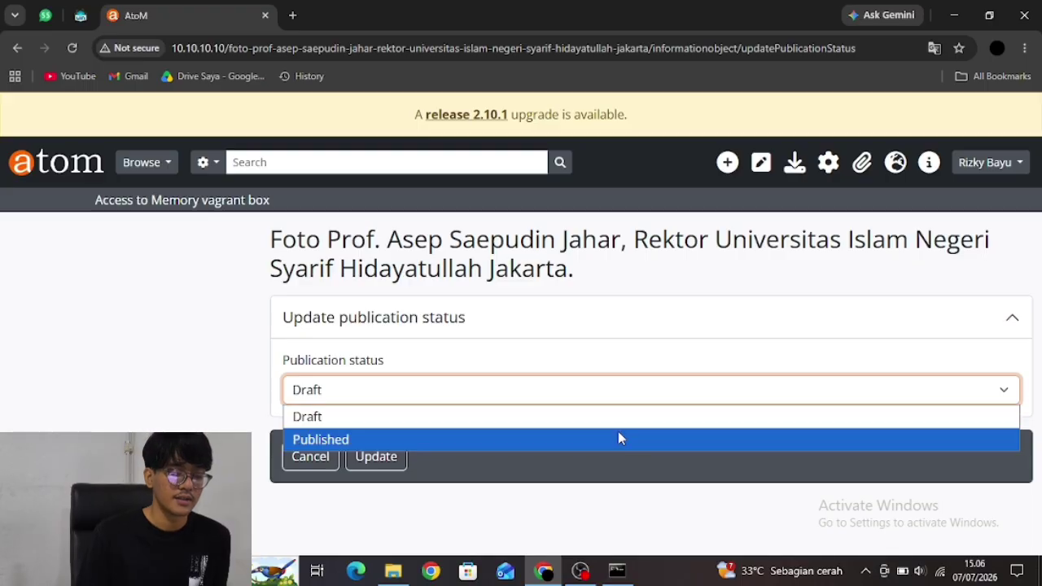
pyautogui.click(616, 433)
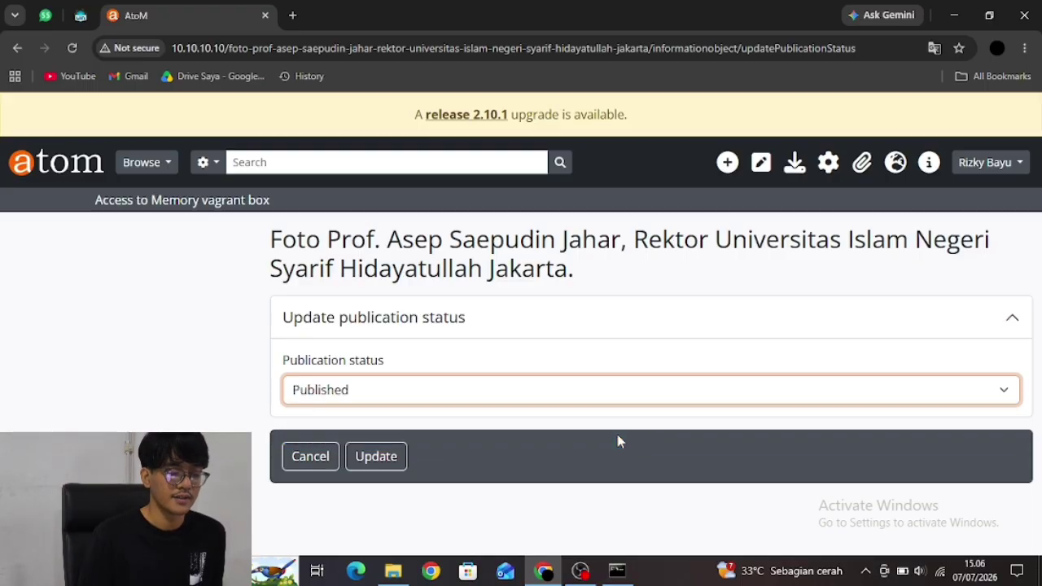
pyautogui.click(376, 457)
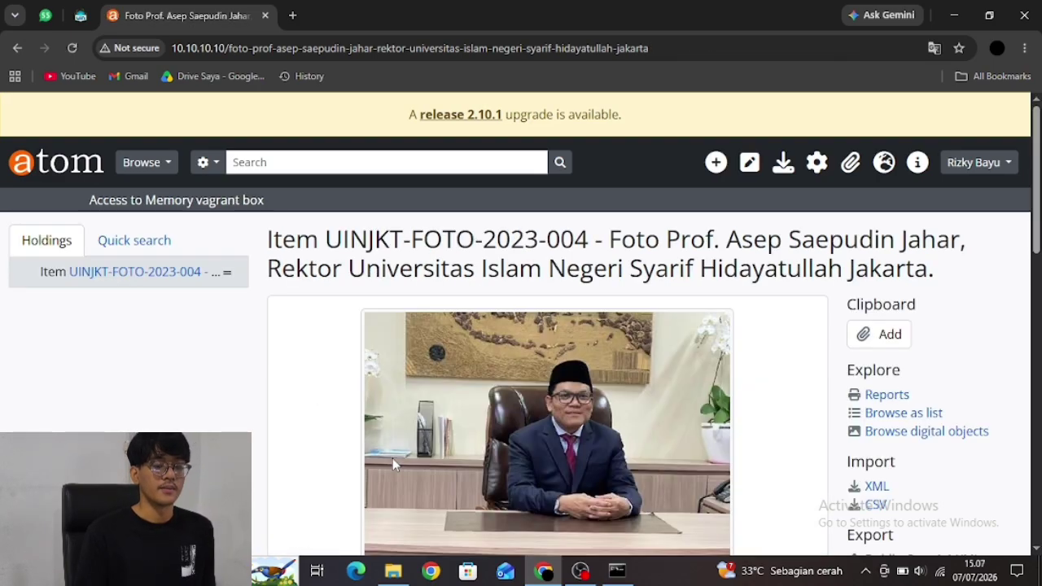
pyautogui.scroll(-3, 392, 460)
pyautogui.scroll(1, 392, 460)
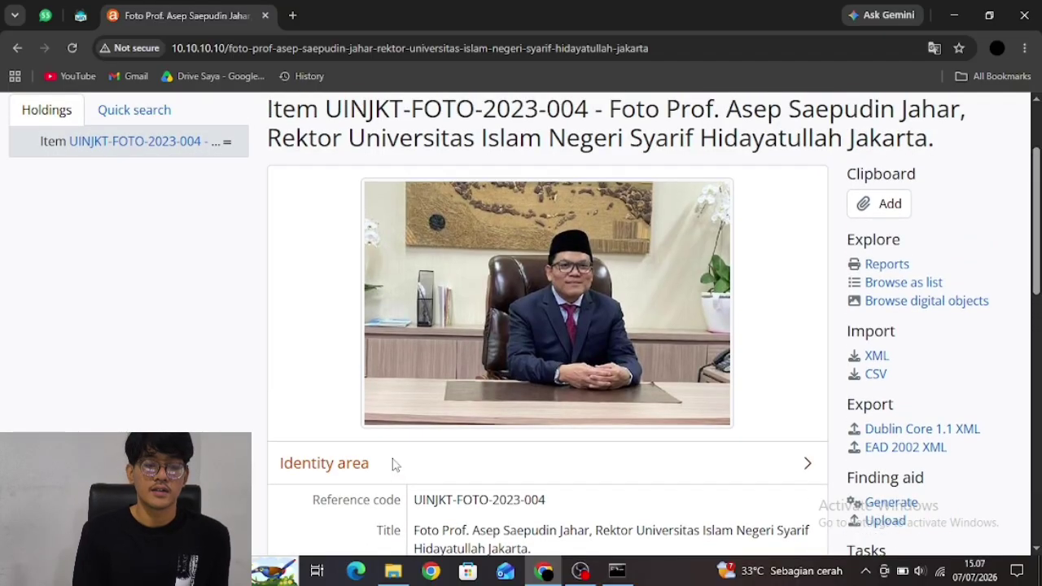
pyautogui.scroll(2, 392, 464)
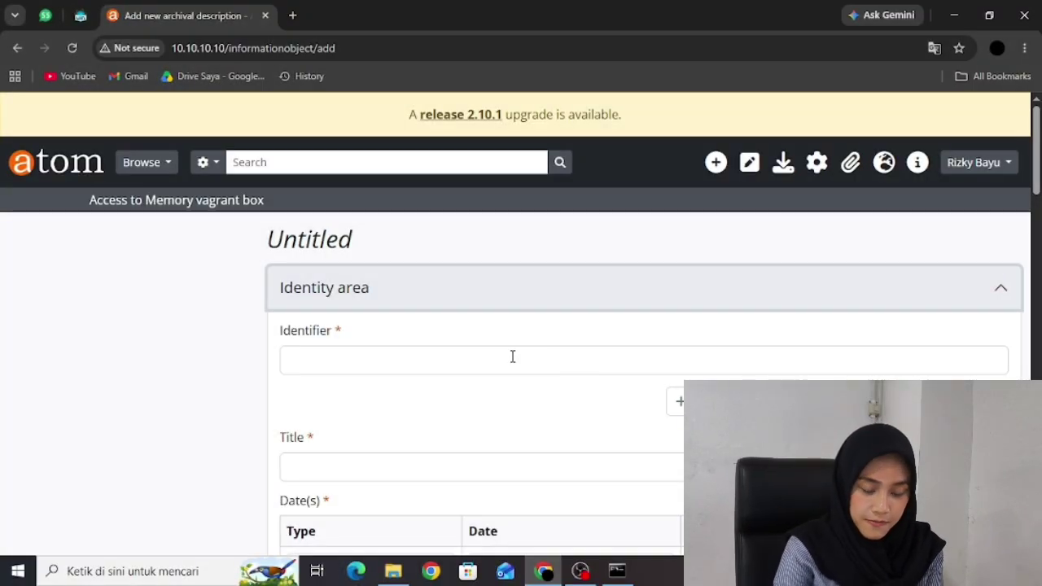
# - Enter "ARS-IAIN-PSI-2001-001" as the identifier of the new archival description
pyautogui.click(424, 359)
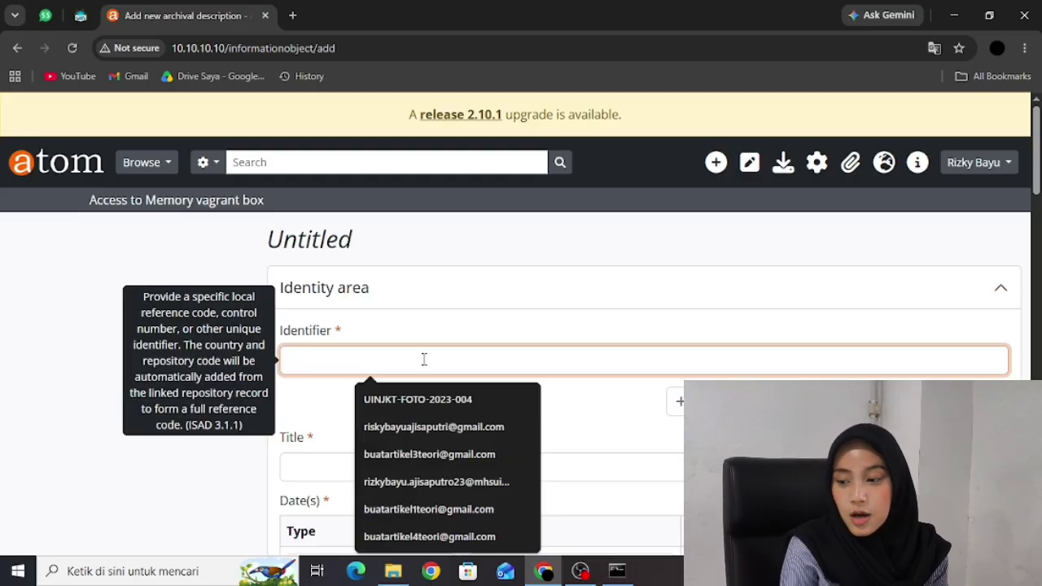
pyautogui.write('ARS-IAIN')
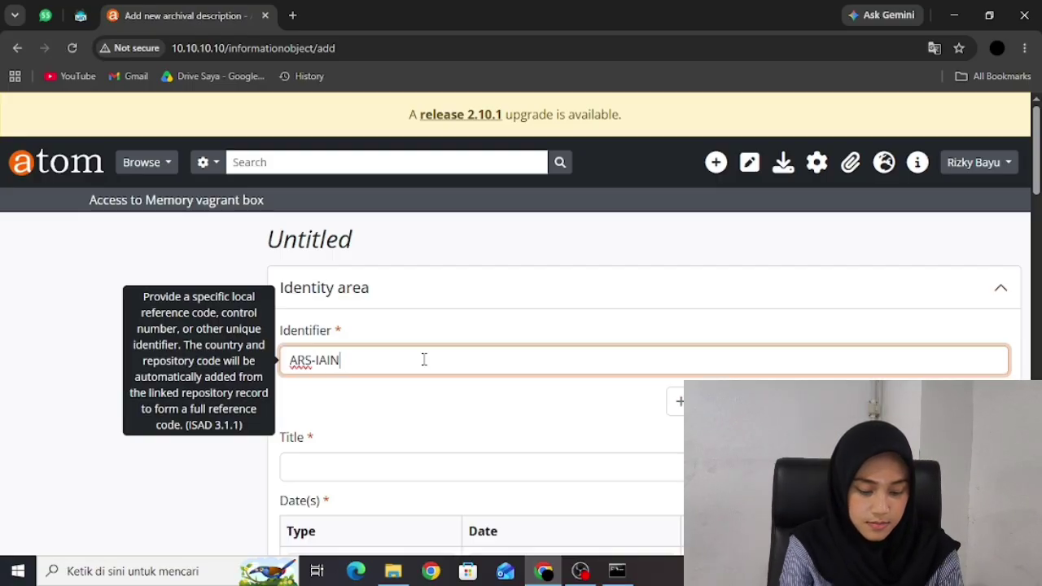
pyautogui.write('-')
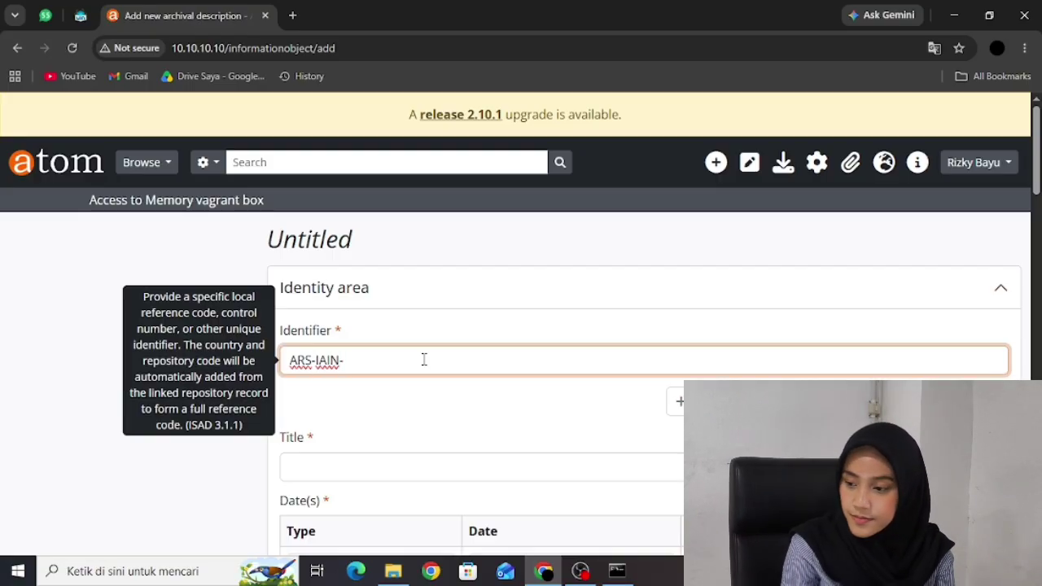
pyautogui.write('PSI-2001-001')
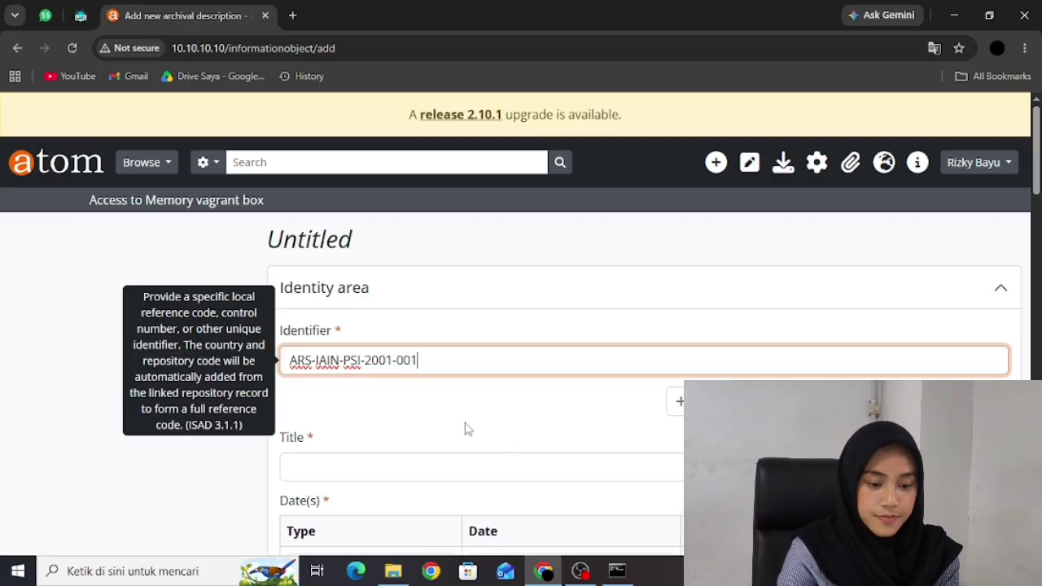
# - Set the title to "Keputusan Rektor IAIN SYarif Hidayatullah Jakarta Nomor 004 Tahun 2001 tentang Pembentukan Fakultas Psikologi IAIN Syarif Hidayatullah Jakarta"
pyautogui.scroll(-5, 468, 428)
pyautogui.scroll(3, 468, 429)
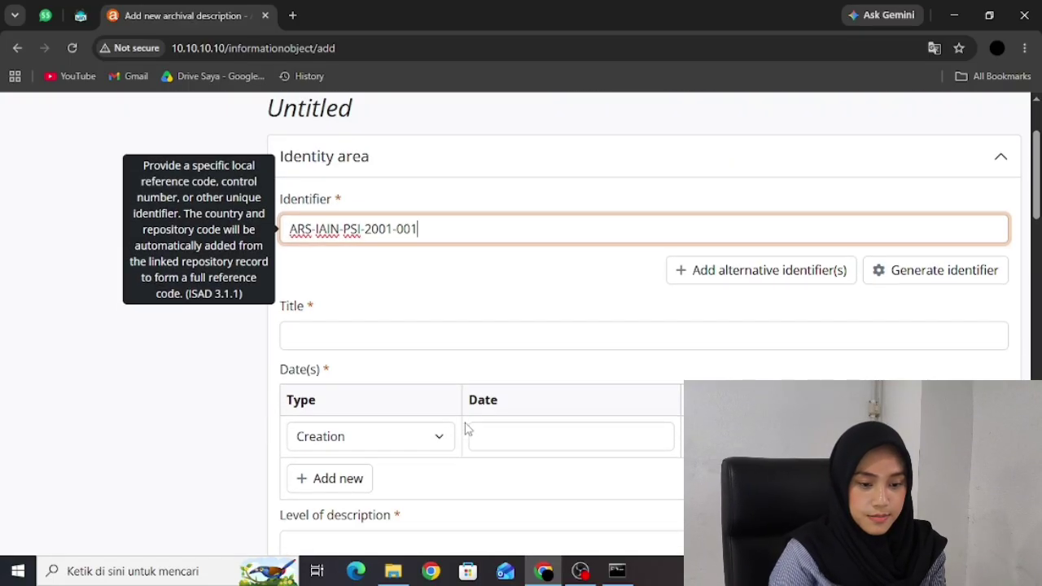
pyautogui.click(378, 348)
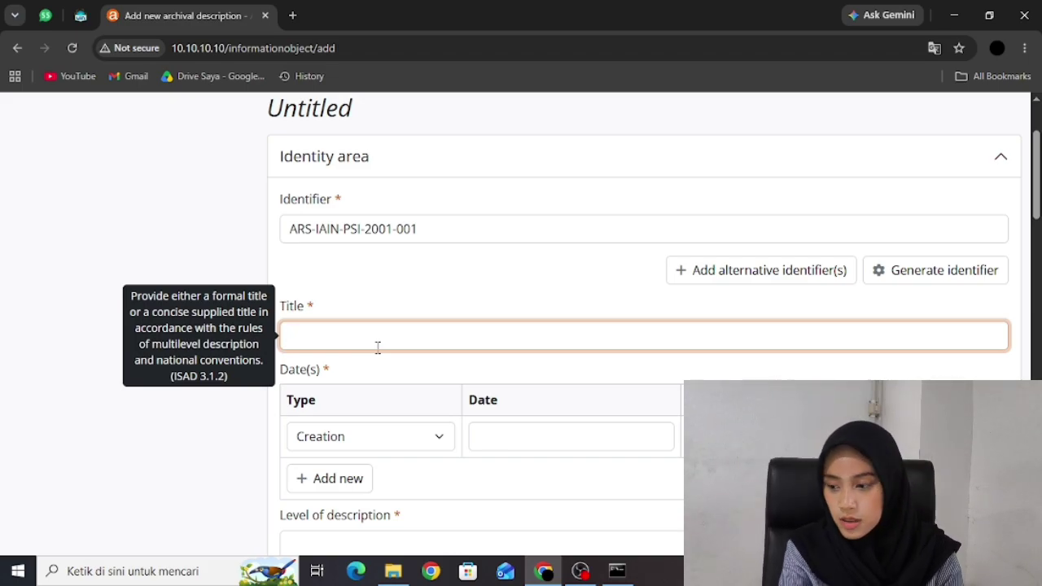
pyautogui.write('Keputusan R')
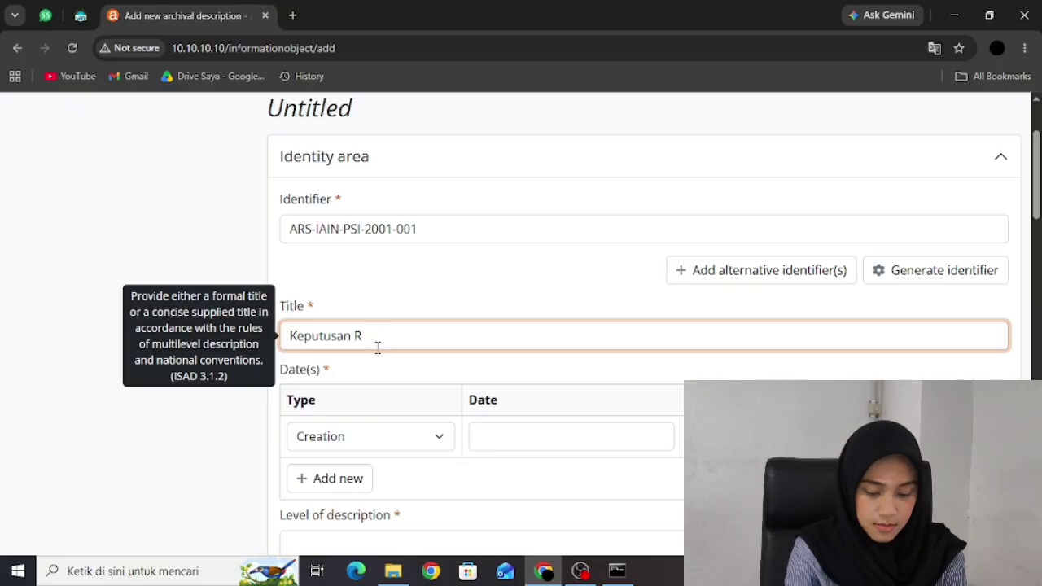
pyautogui.write('ektor IAIN SYarif Hidayatullah')
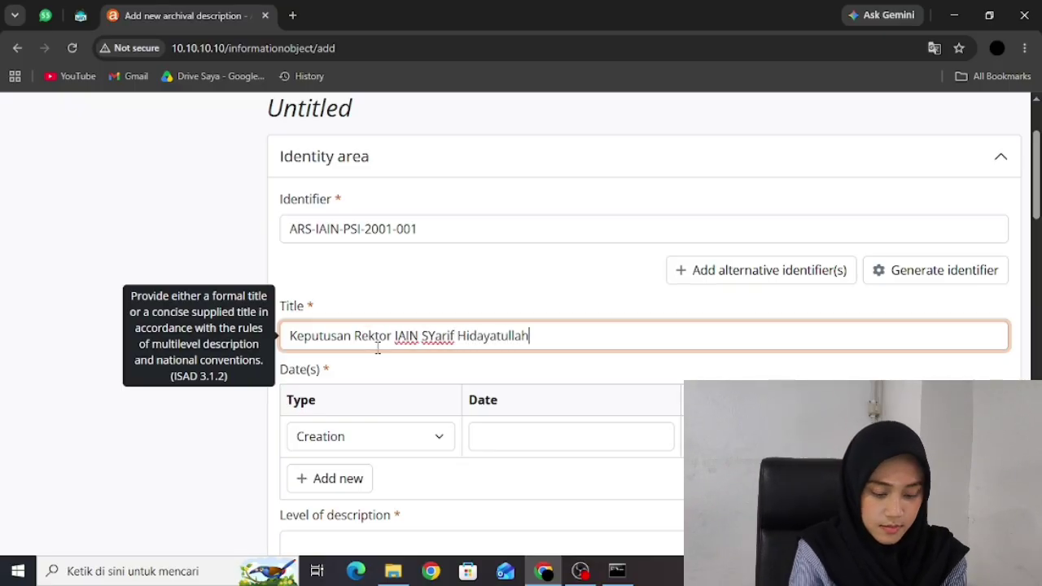
pyautogui.write(' Jakarta Nomor 004 Tahun 2001')
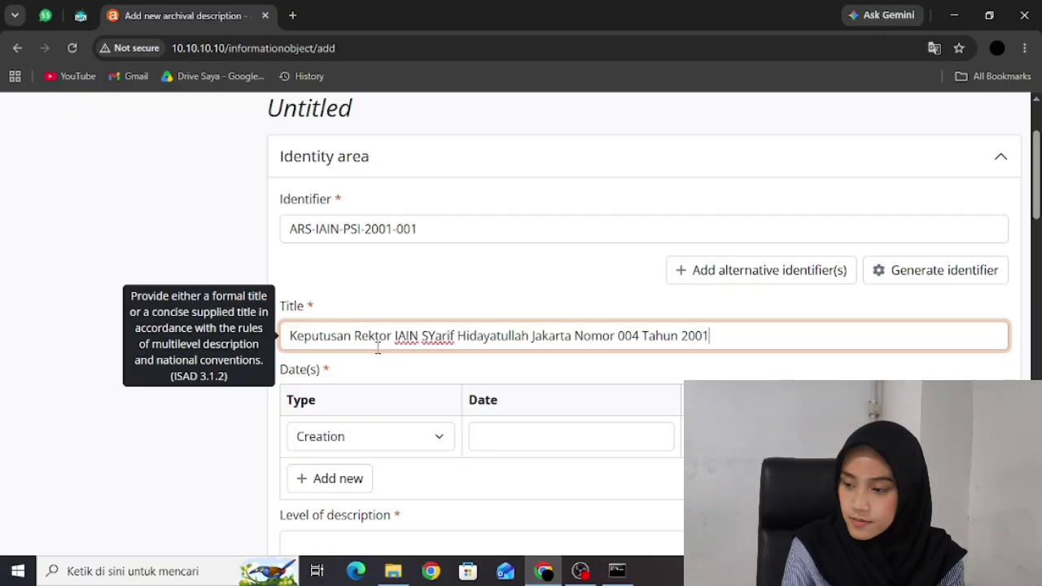
pyautogui.write(' tentang Pembentukan Fakultas Psik')
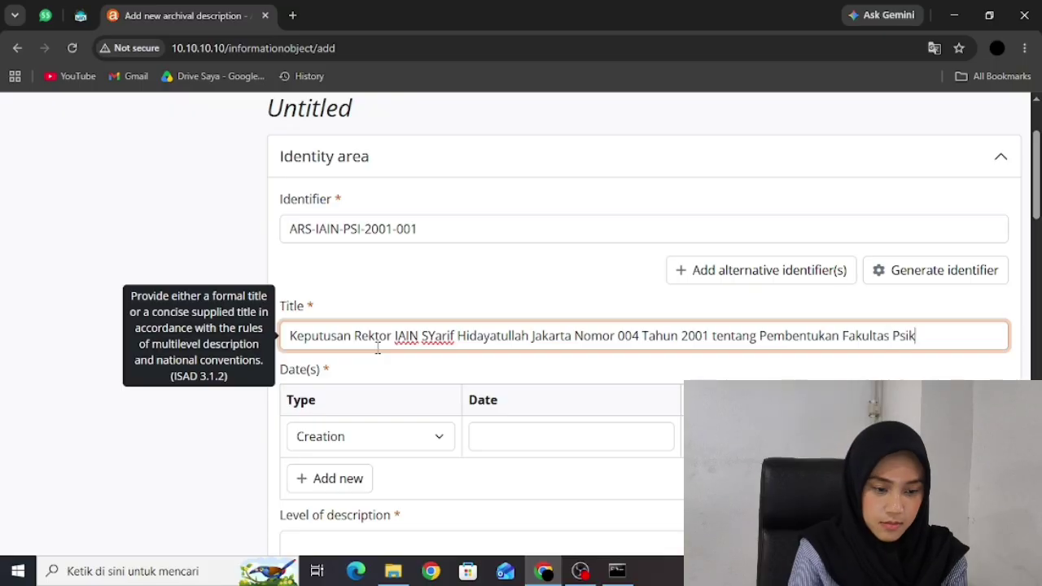
pyautogui.write('ologi IAIN Syarif Hidayatullah Jakarta')
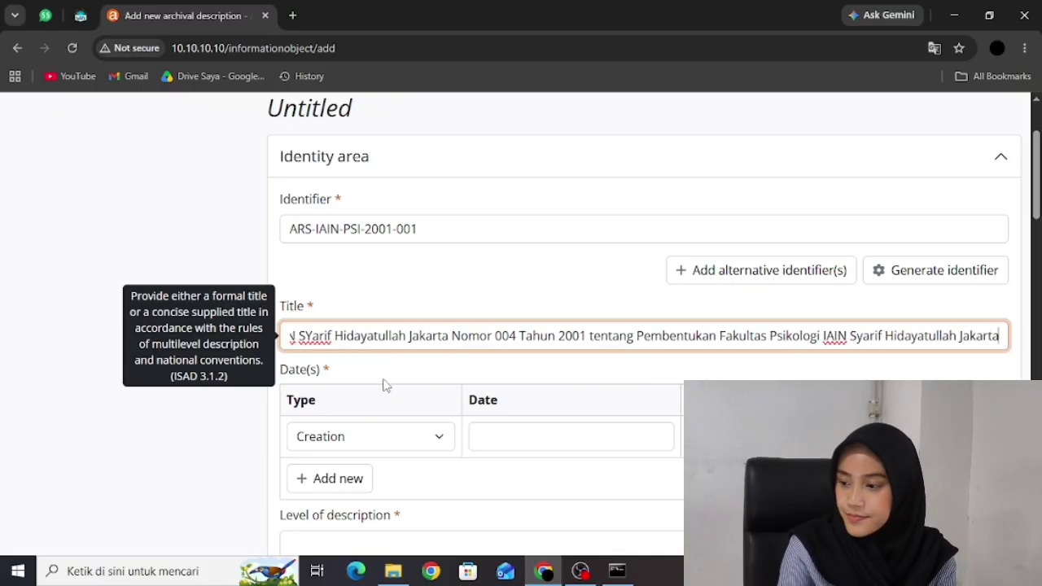
# - Set the description's creation date to "15 Januari 2001" and its level of description to Item
pyautogui.scroll(-3, 428, 397)
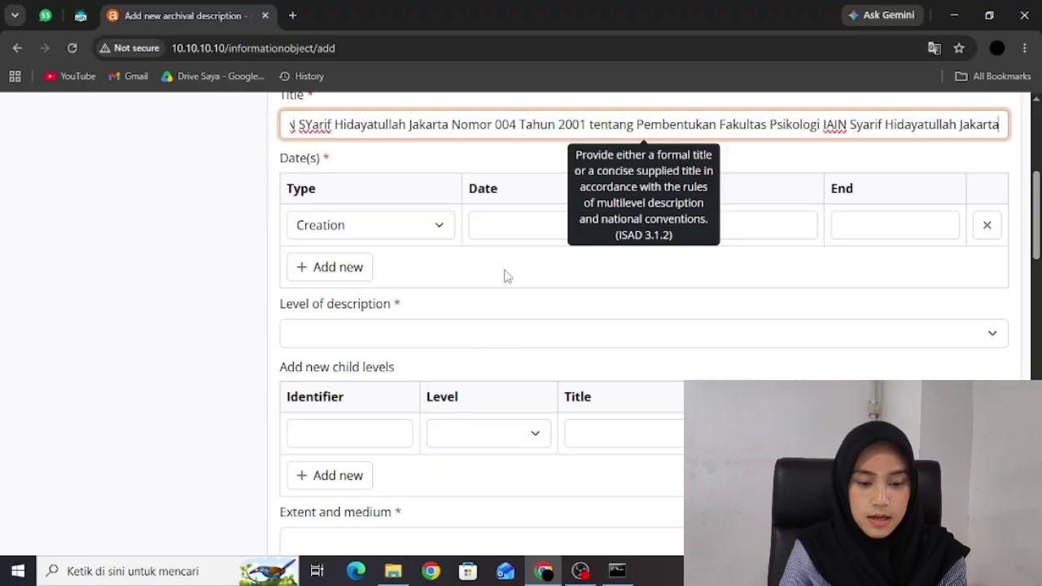
pyautogui.click(487, 225)
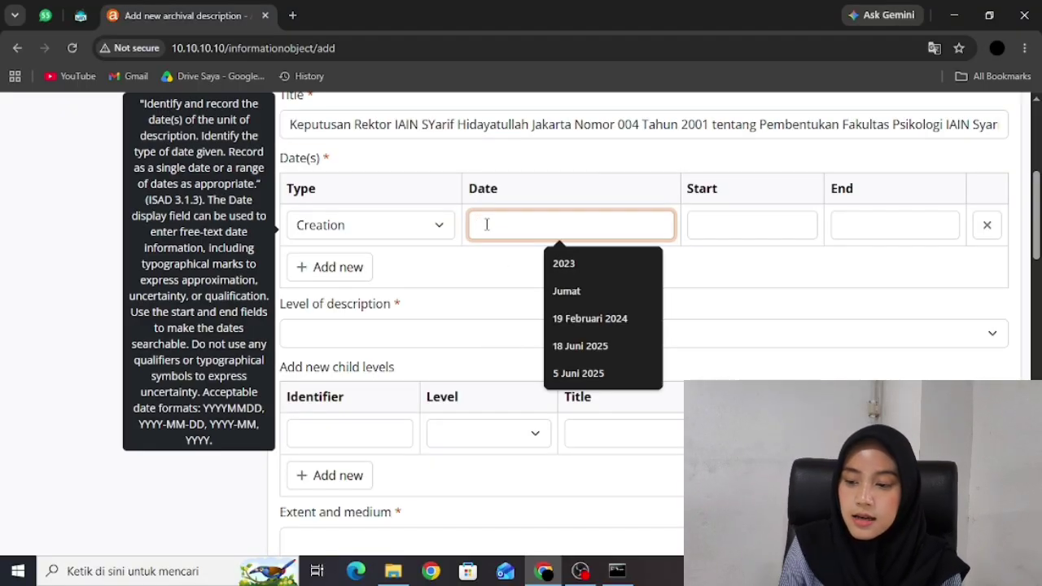
pyautogui.write('15')
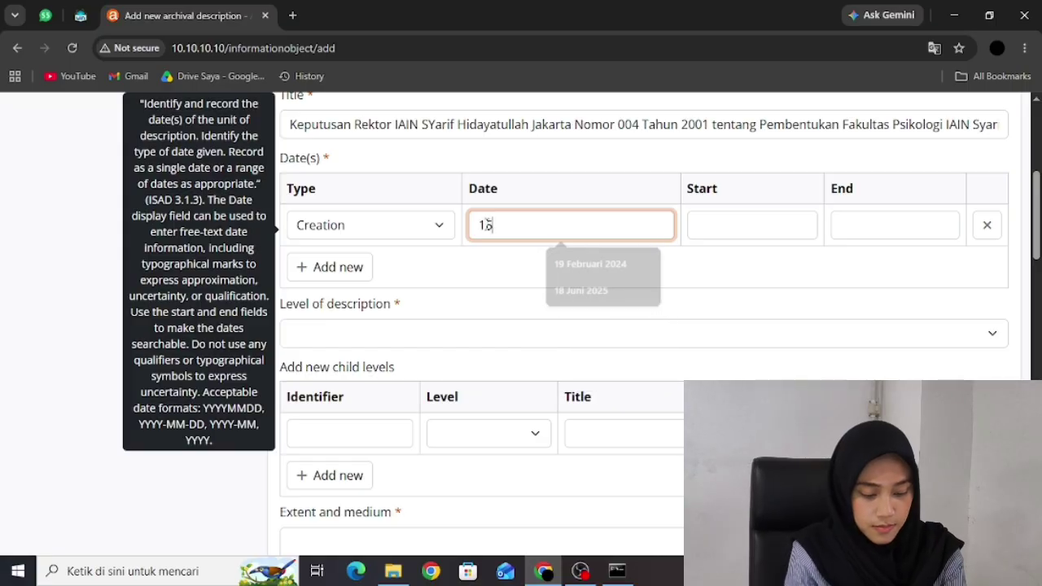
pyautogui.write(' Januari 2001')
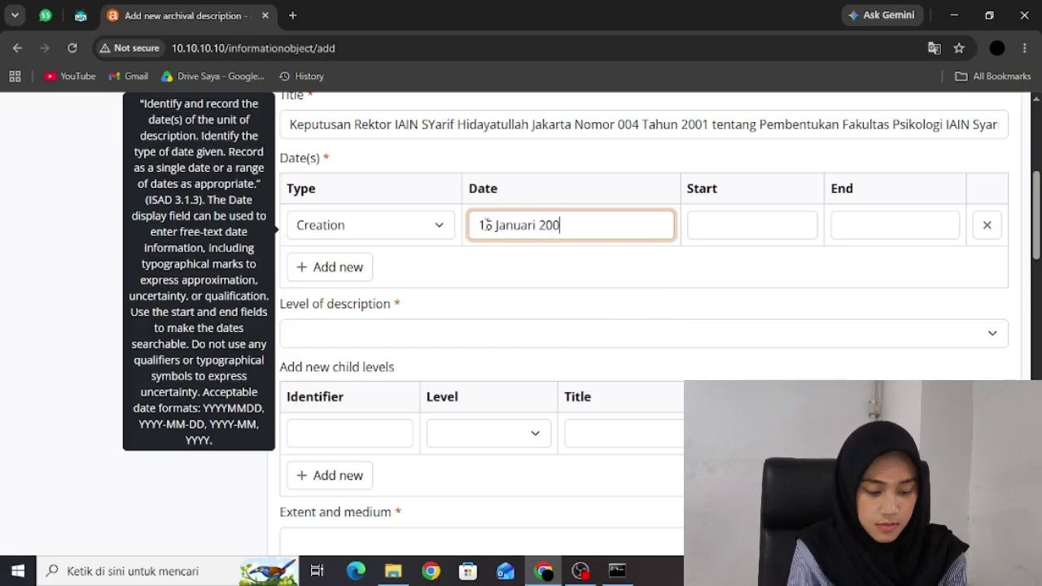
pyautogui.click(317, 326)
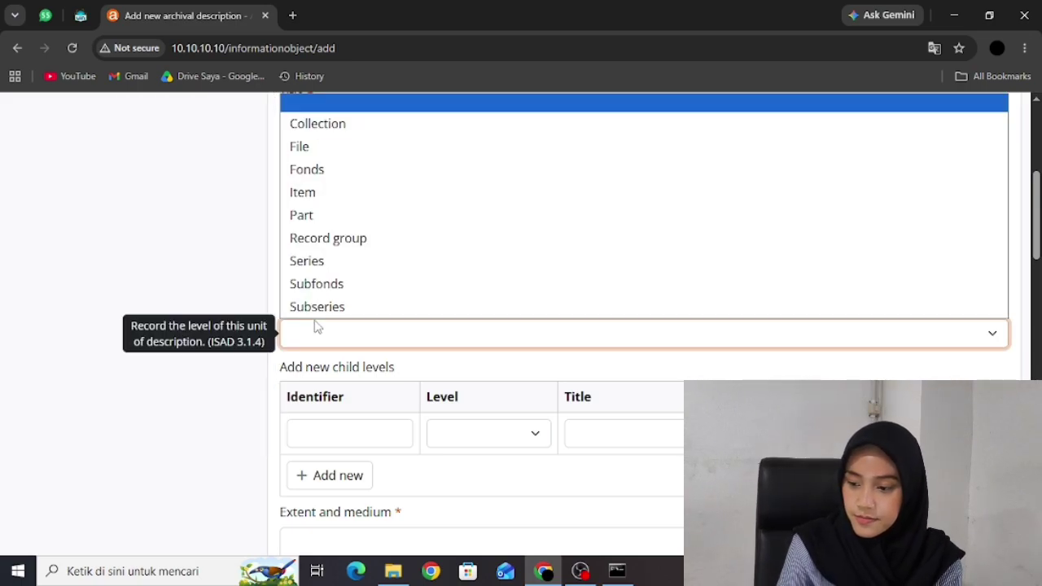
pyautogui.click(322, 203)
# - Enter "1 berkas, terdiri dari 2 halaman. Media berupa dokumen digital format PDF hasil pemindaian (scan) dokumen cetak." as the extent and medium
pyautogui.scroll(-4, 437, 320)
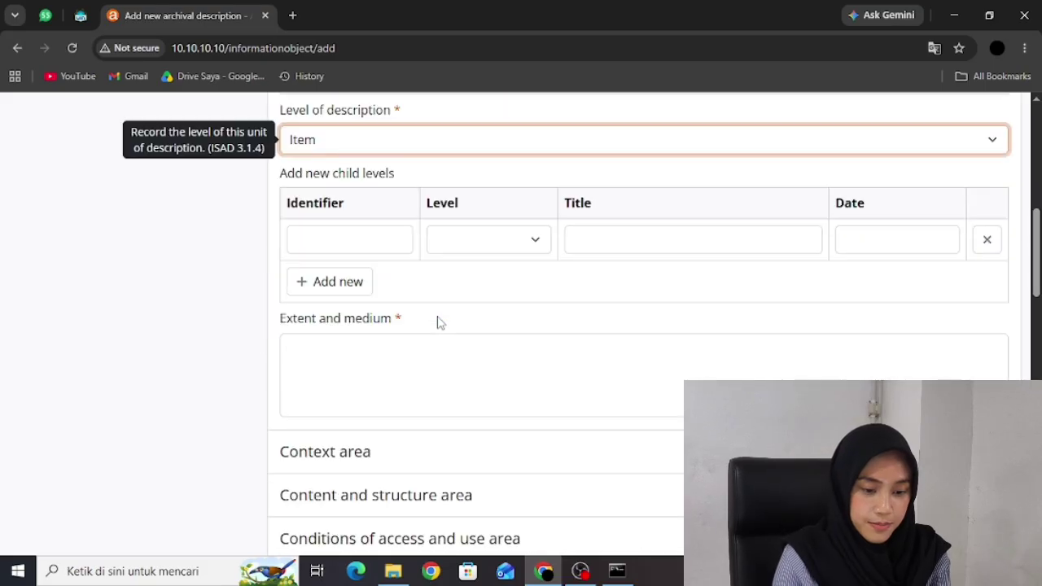
pyautogui.scroll(2, 437, 321)
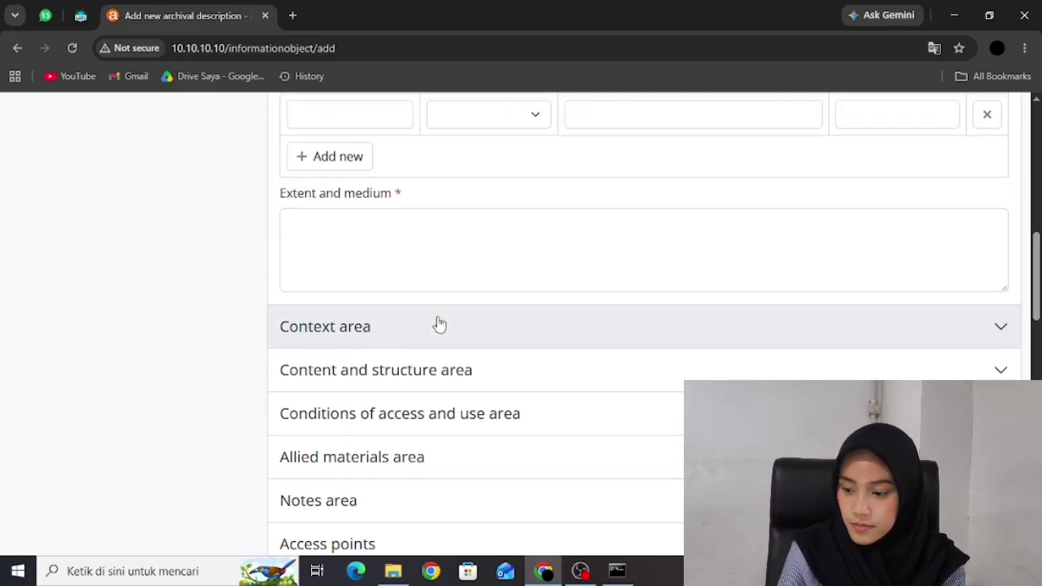
pyautogui.click(309, 393)
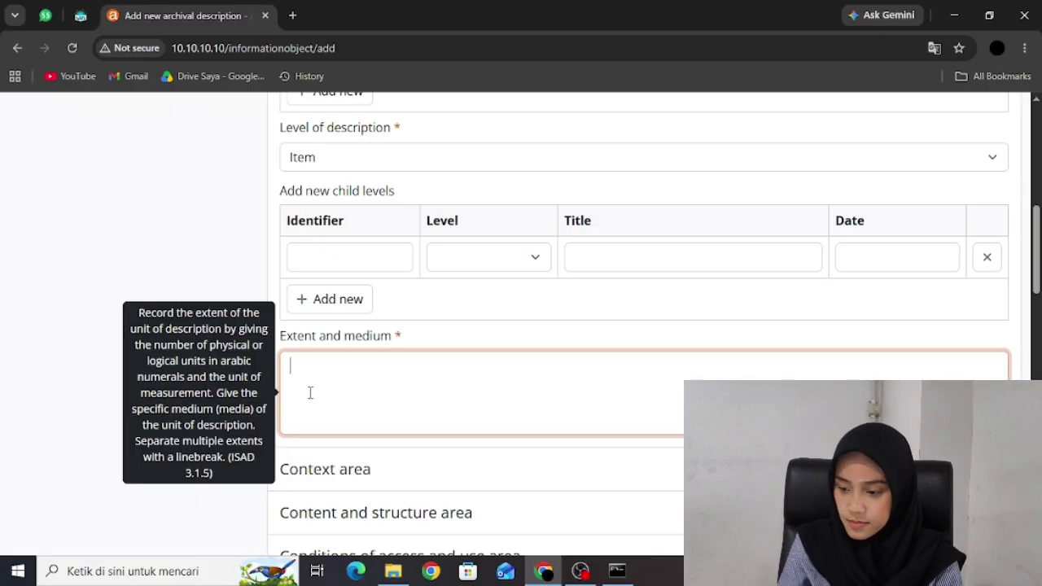
pyautogui.write('1 berkas, terdiri dar')
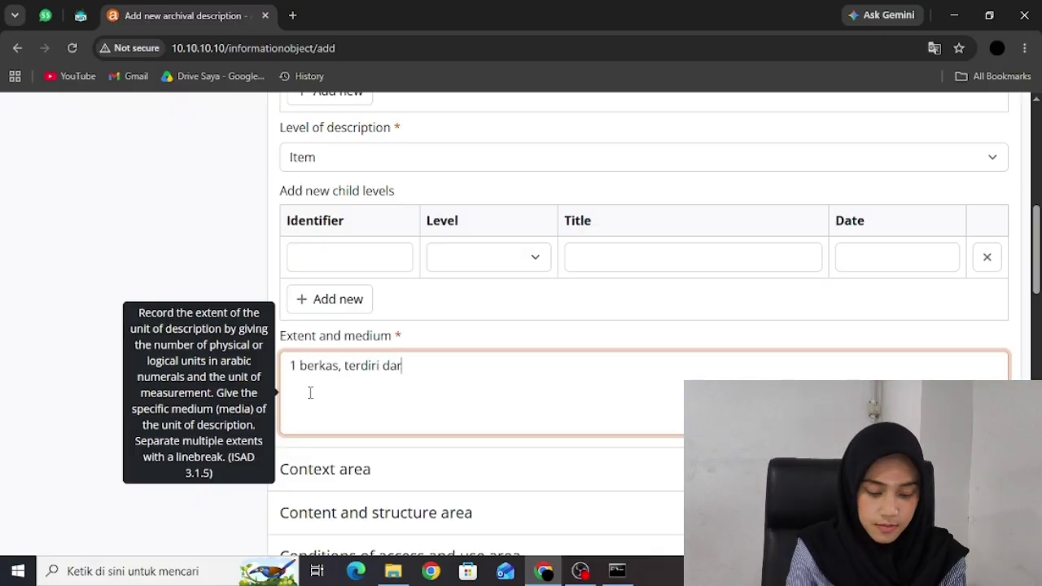
pyautogui.write('i 2 halaman. Media berupa ')
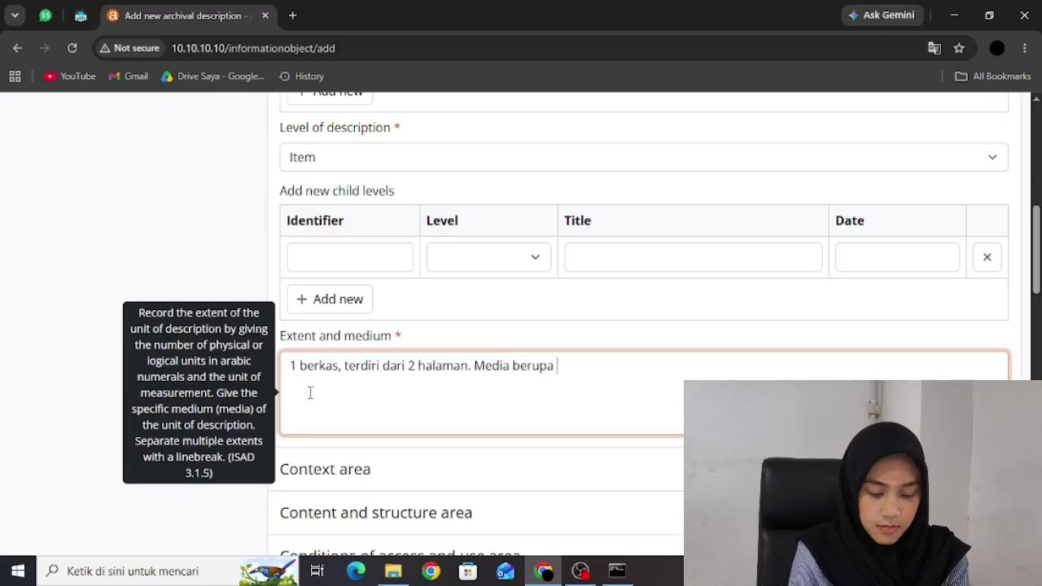
pyautogui.write('dokumen digital format')
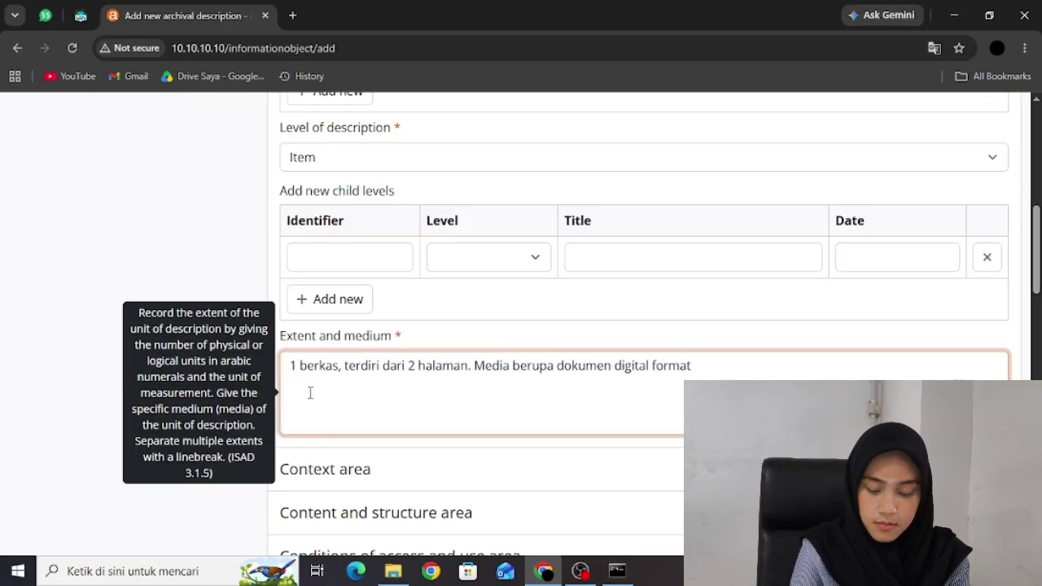
pyautogui.write(' PDF hasil pemindaian')
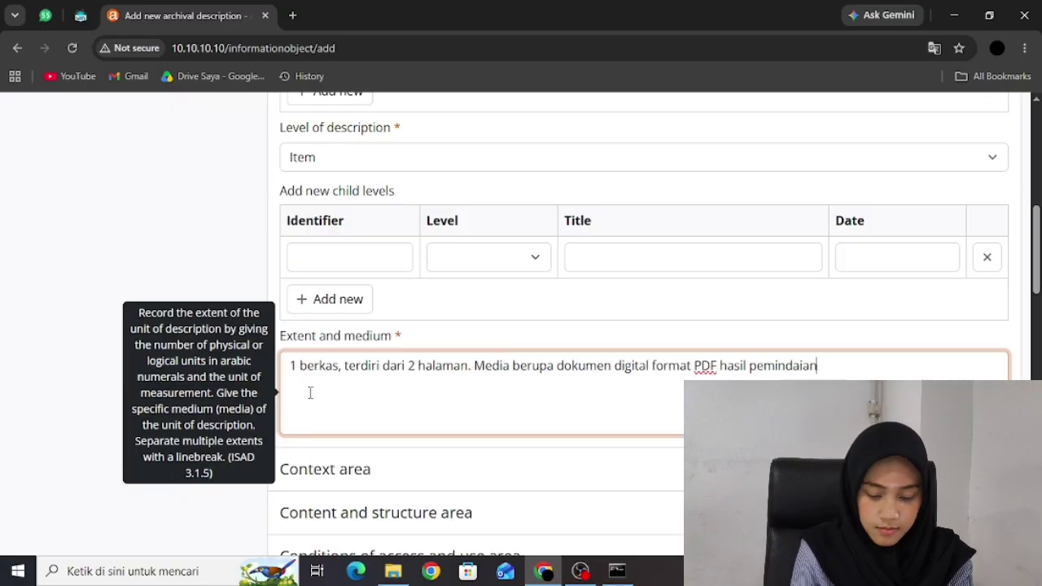
pyautogui.write(' (scan) dokumen cetak.')
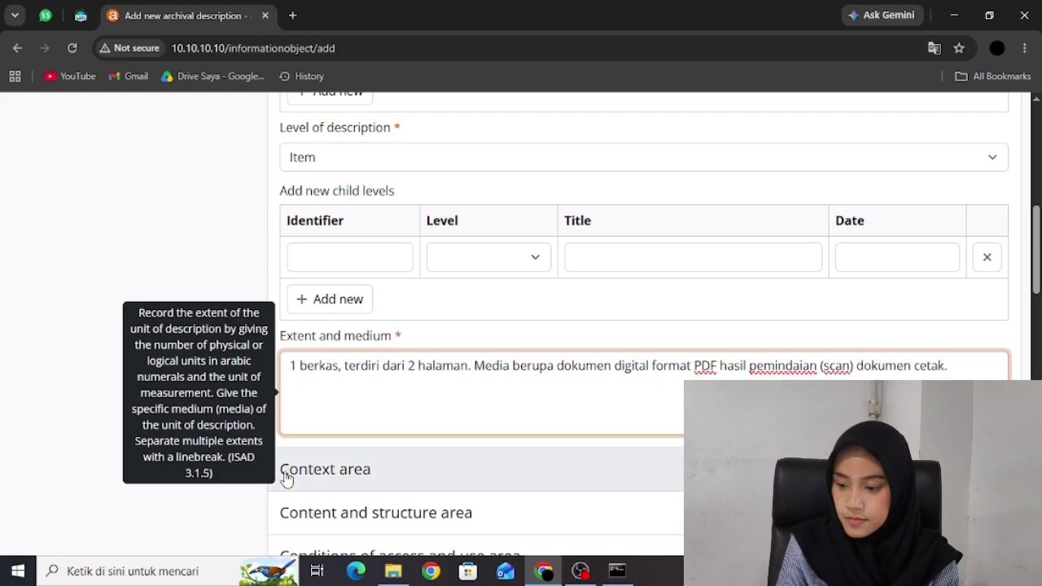
# - Enter "Rektor Institut Agama Islam Negeri (IAIN) Syarif Hidayatullah Jakarta" as the creator name in the description's context area
pyautogui.scroll(-4, 356, 442)
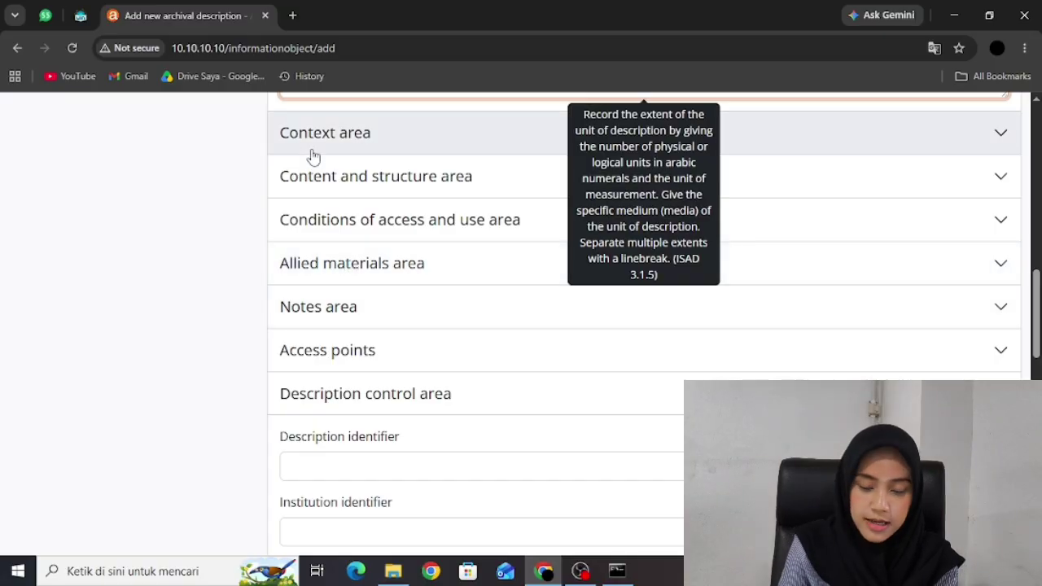
pyautogui.click(344, 150)
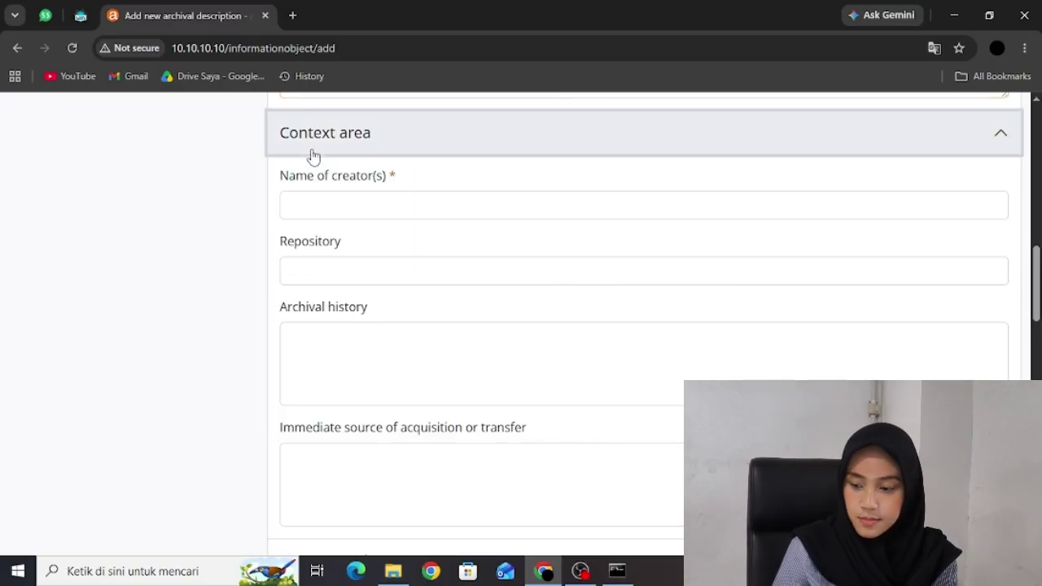
pyautogui.scroll(2, 314, 155)
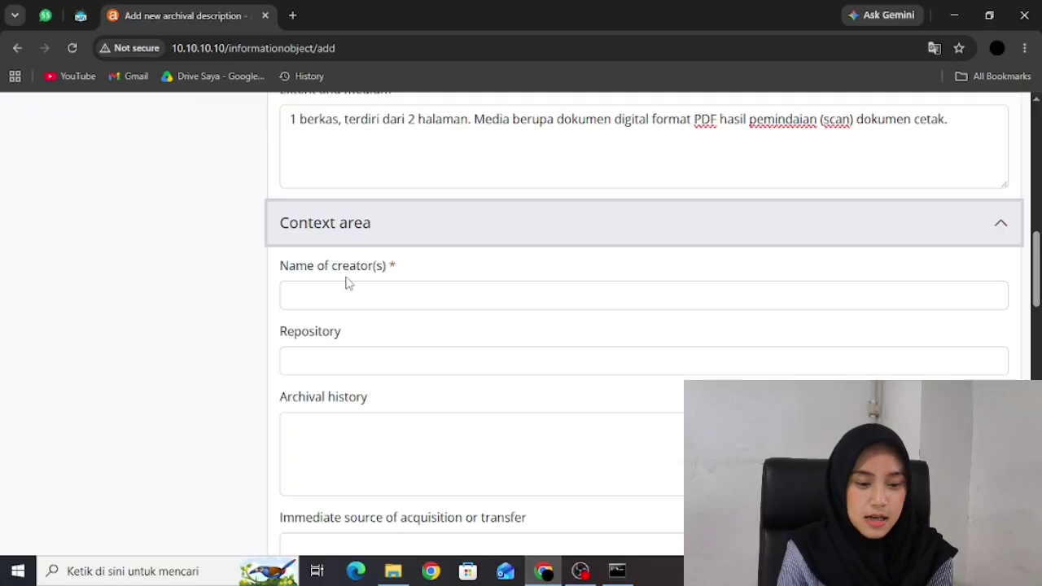
pyautogui.click(322, 298)
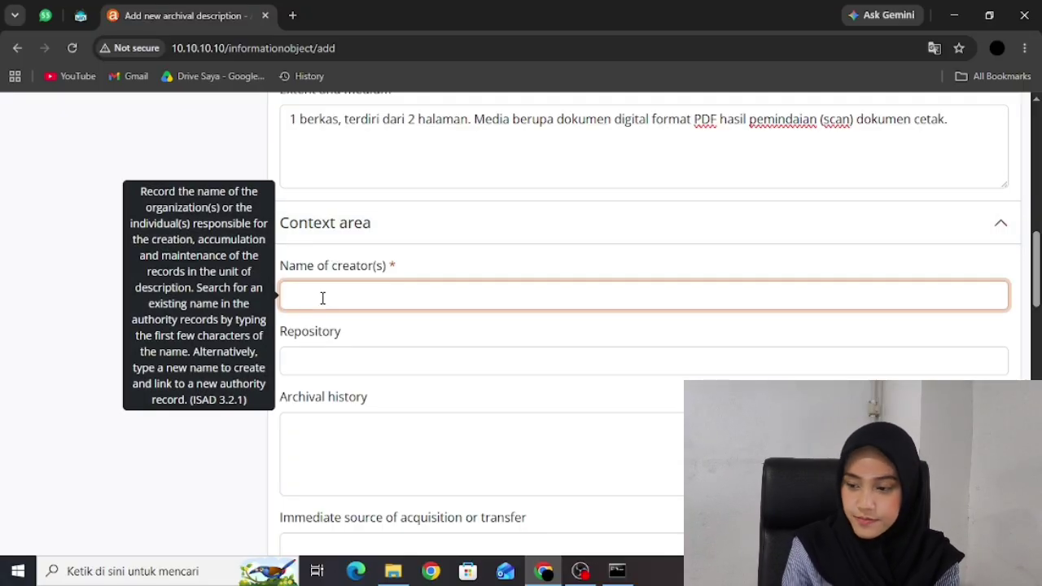
pyautogui.write('Rektor Institu')
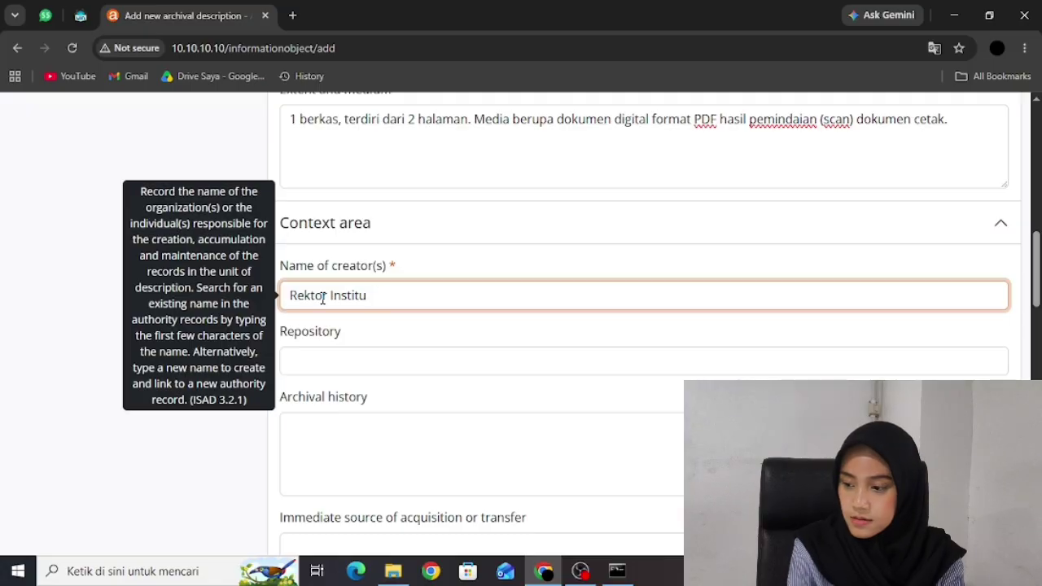
pyautogui.write('t Agama Islam')
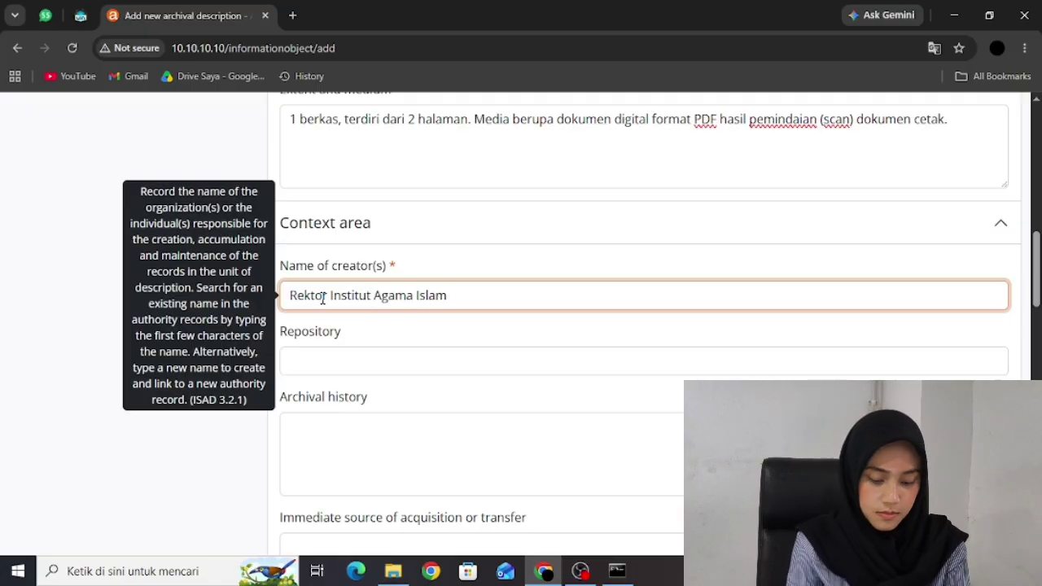
pyautogui.write(' Negeri (IAIN) ')
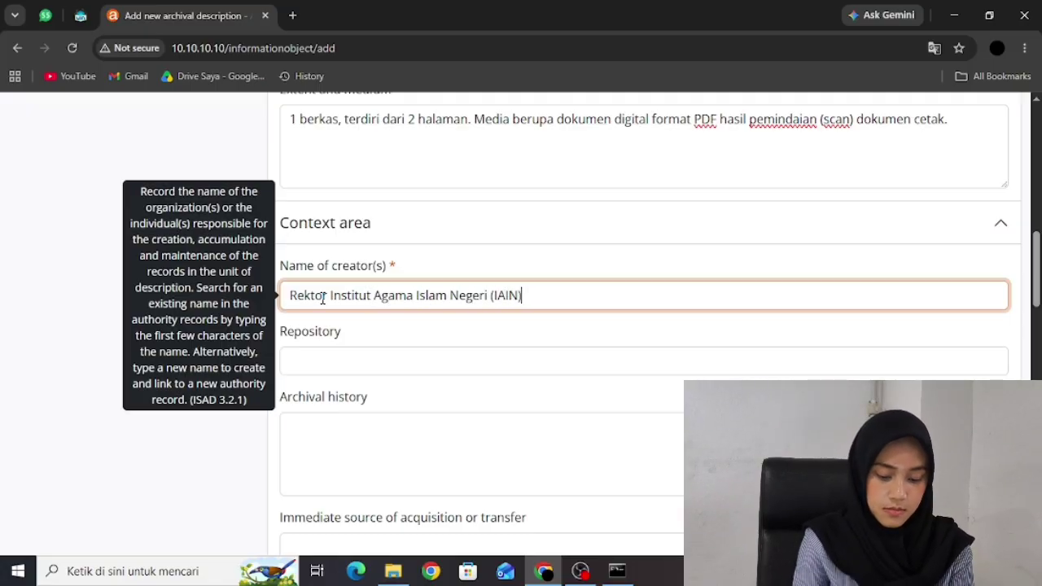
pyautogui.write('Syarif Hidayaut')
pyautogui.press('BackSpace')
pyautogui.press('BackSpace')
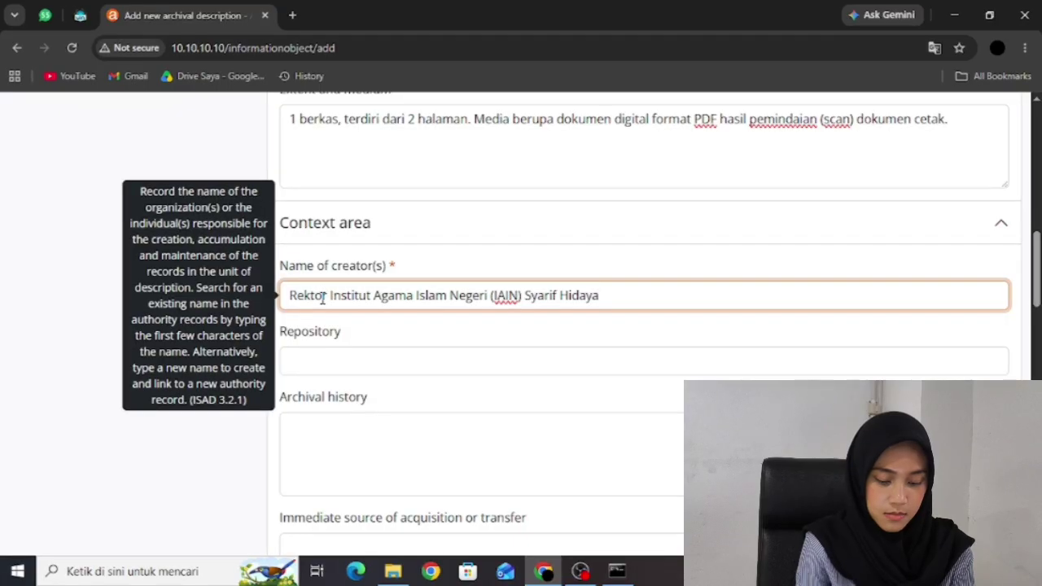
pyautogui.write('tullah Jakarta')
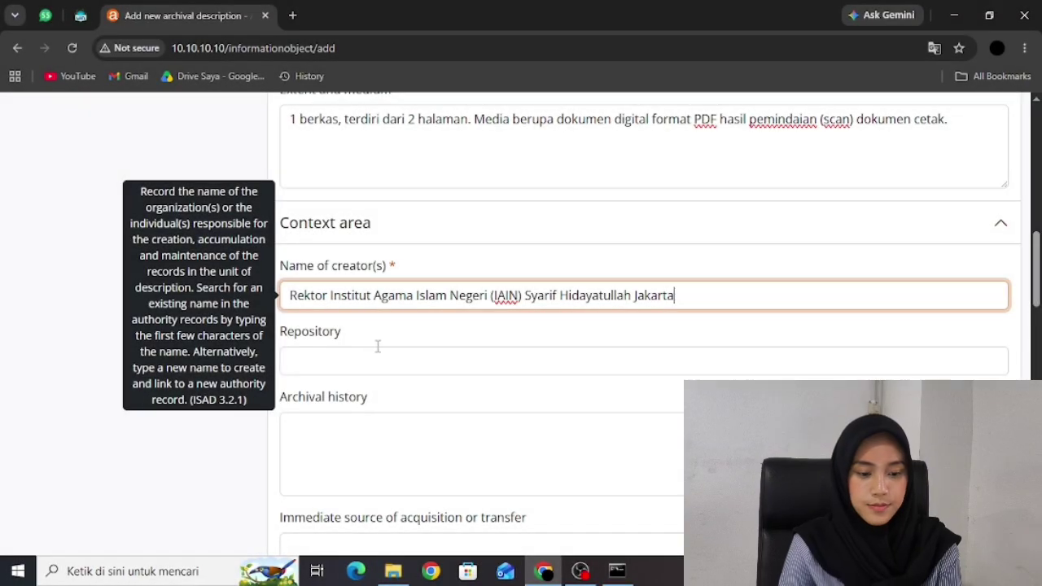
pyautogui.scroll(-4, 342, 386)
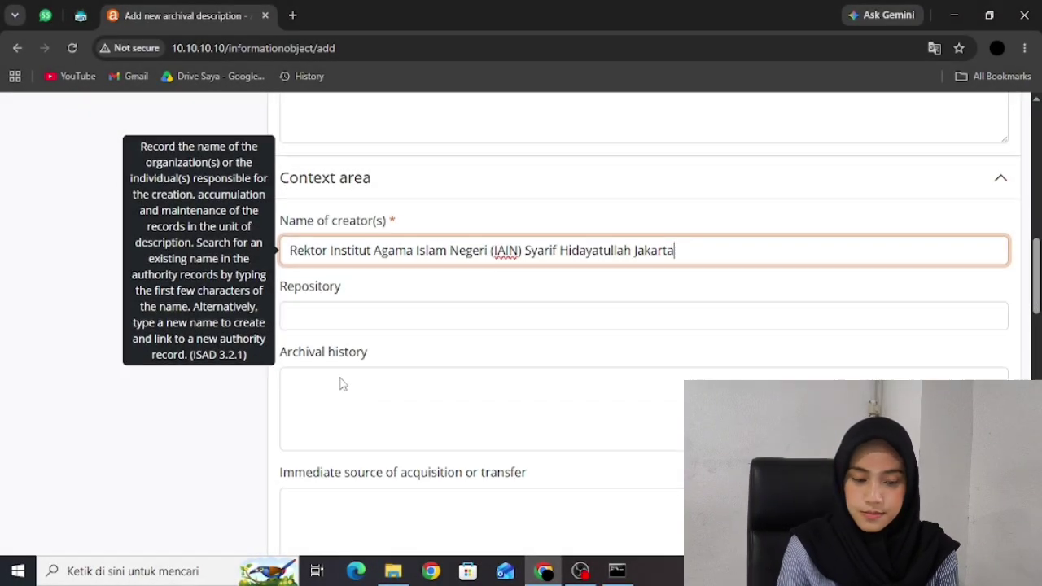
pyautogui.scroll(2, 341, 383)
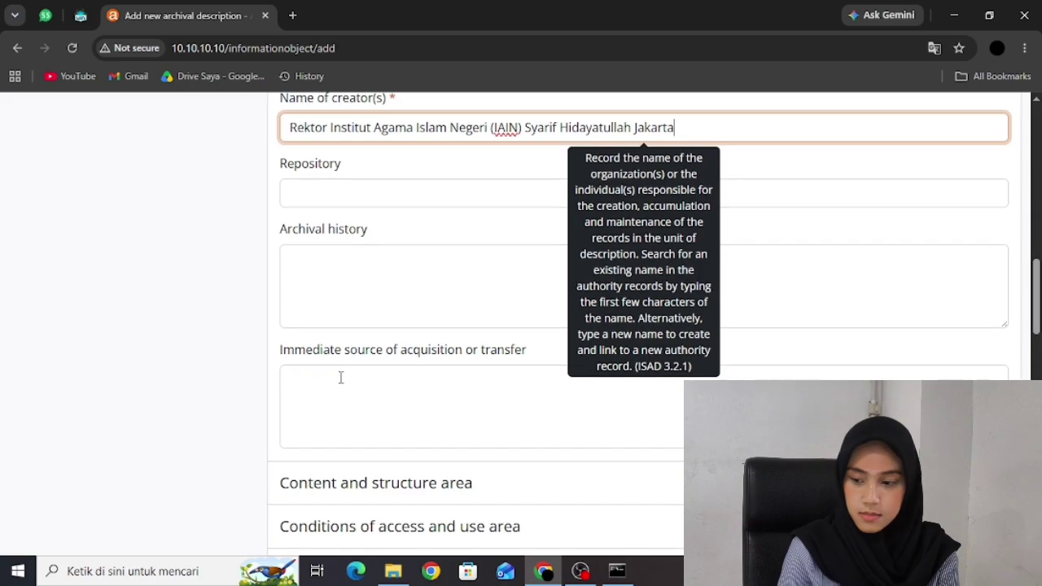
pyautogui.scroll(-1, 341, 378)
pyautogui.scroll(3, 341, 378)
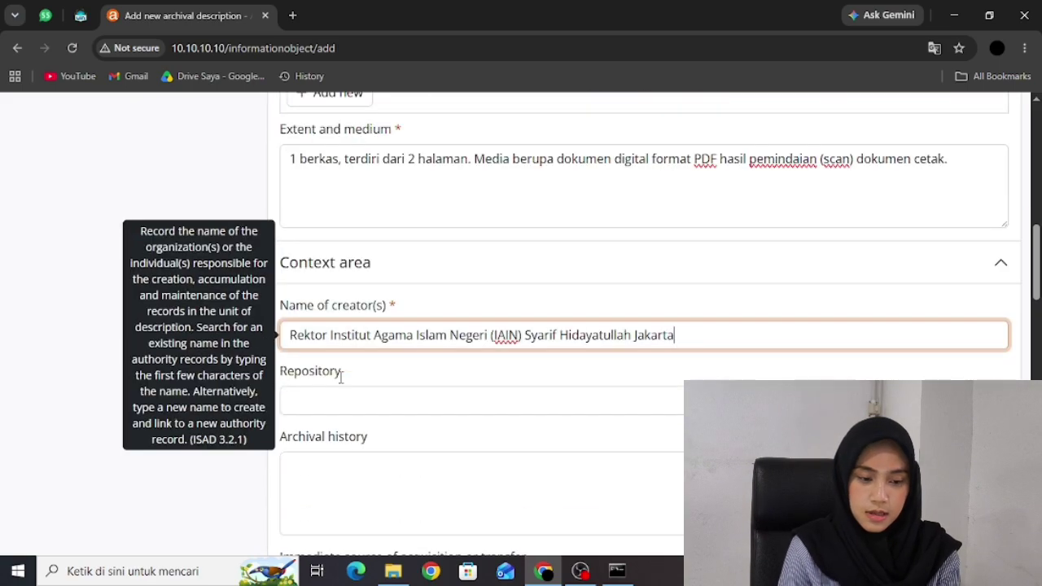
pyautogui.scroll(-1, 341, 377)
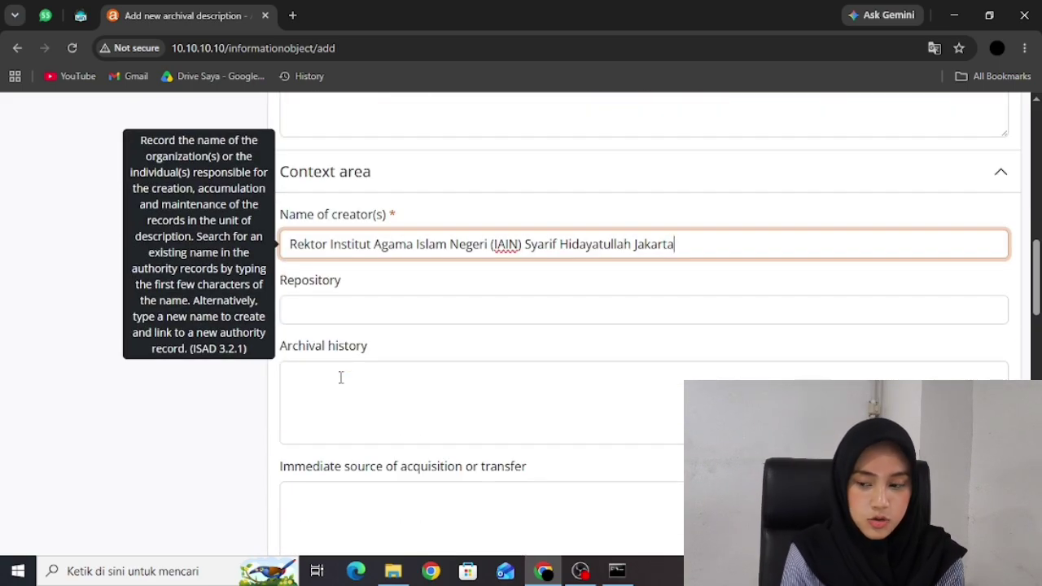
pyautogui.scroll(-4, 341, 377)
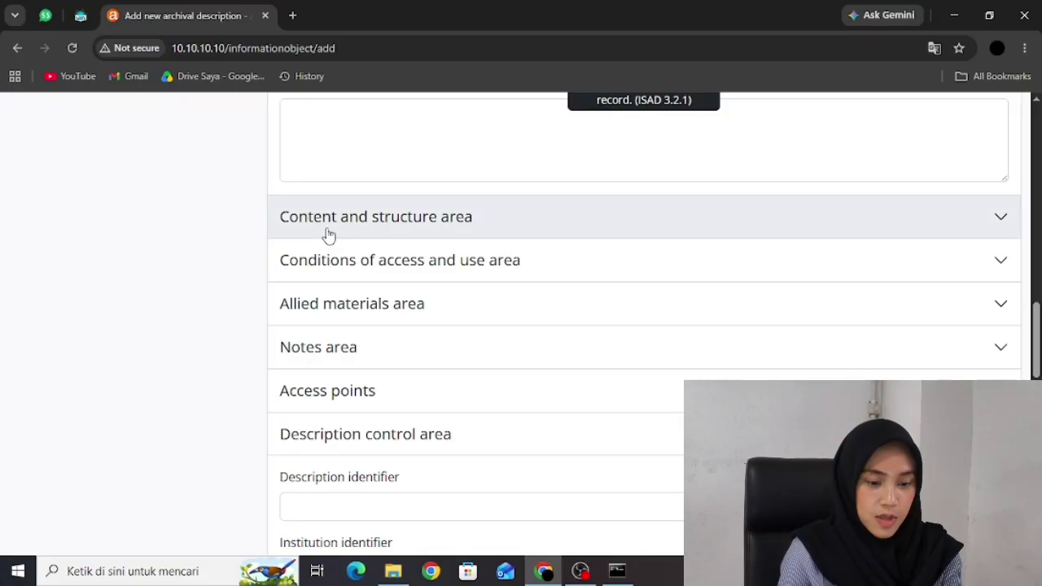
pyautogui.scroll(1, 326, 234)
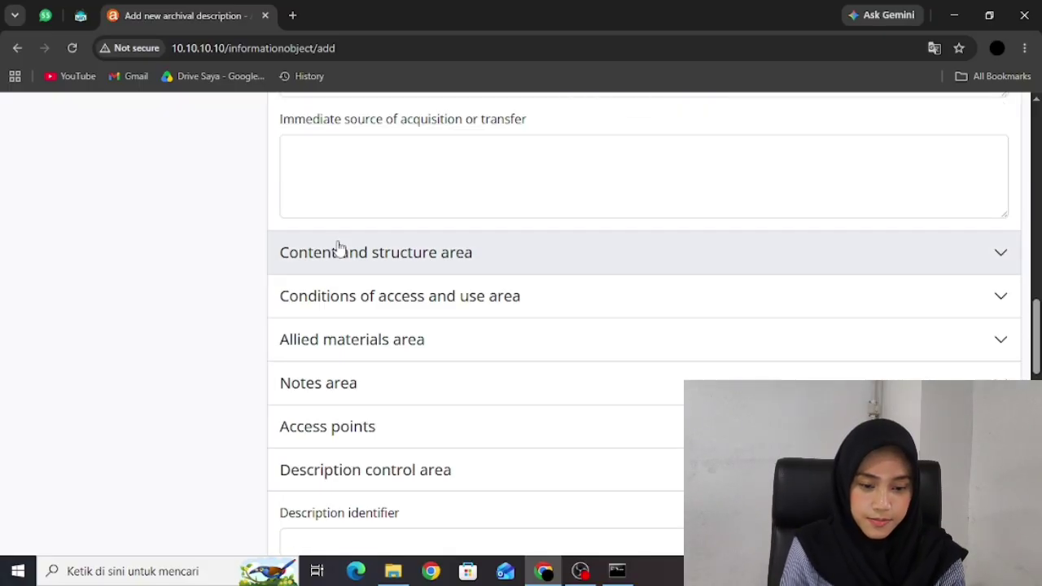
# - Start the scope and content with "Dokumen berisi keputusan Rektor IAIN Syarif Hidayatullah Jakarta Nomor 004 Tahun 2001 mengenai pembentukan Fakultas Psikologi."
pyautogui.click(340, 247)
pyautogui.scroll(-1, 339, 248)
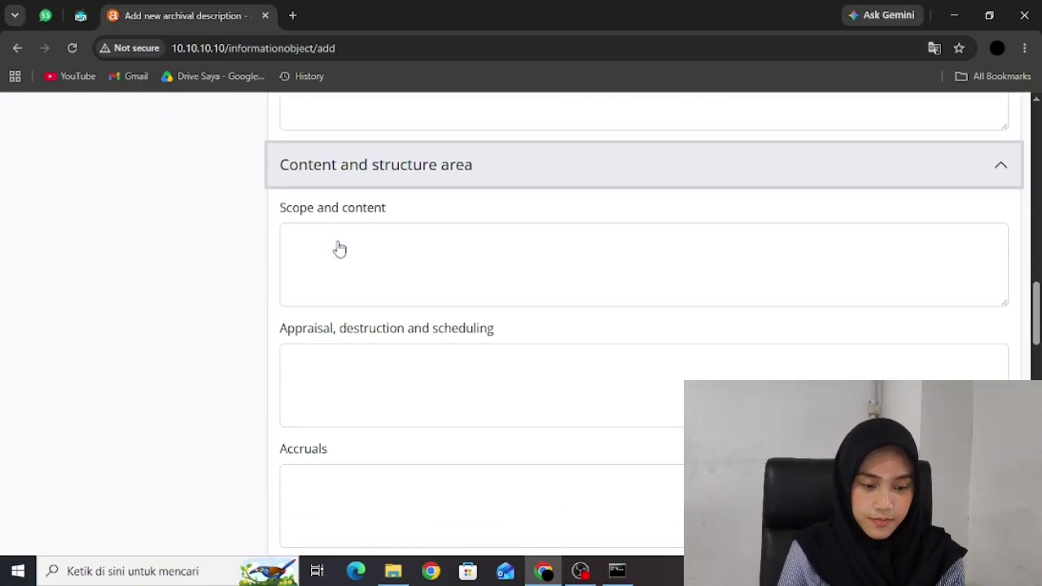
pyautogui.click(317, 246)
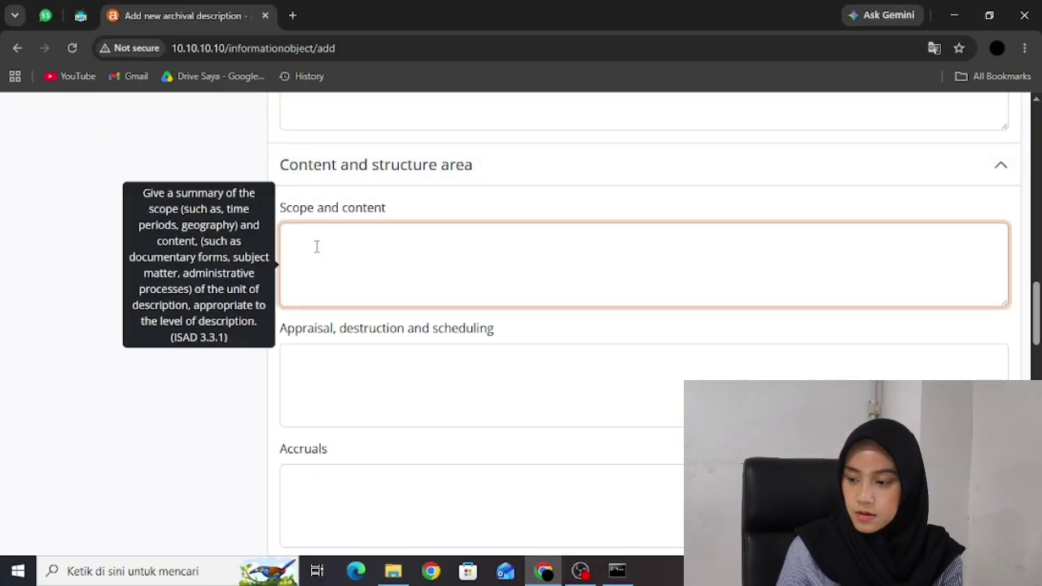
pyautogui.write('DOkumen berisi kep')
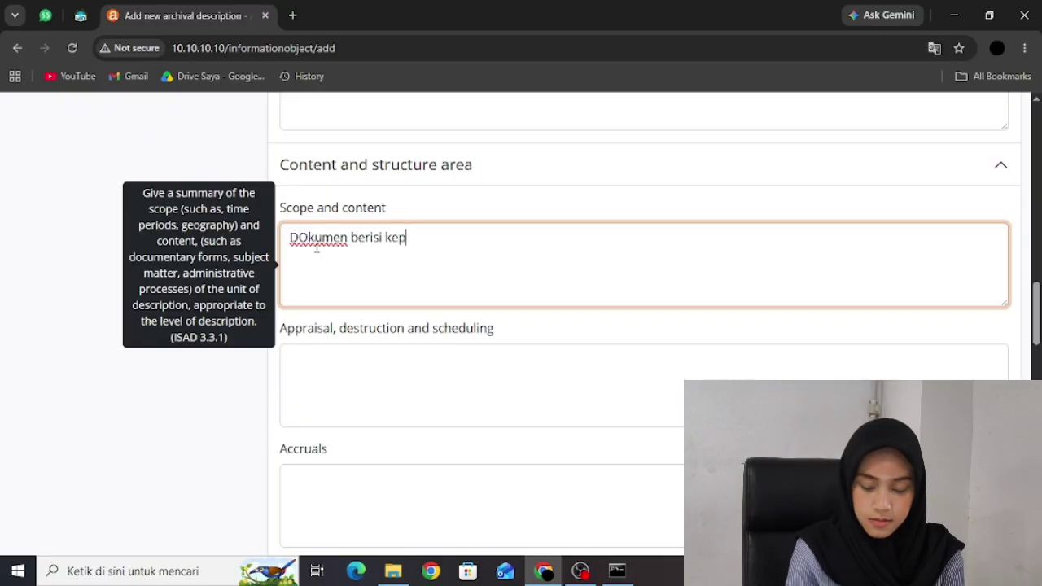
pyautogui.write('utusab')
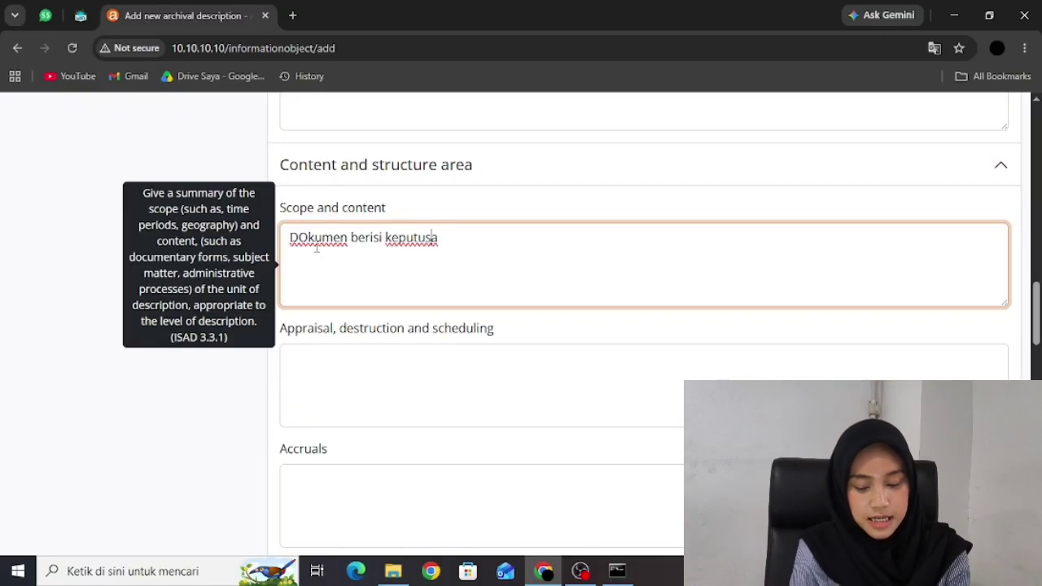
pyautogui.press('Left')
pyautogui.press('Left')
pyautogui.press('Left')
pyautogui.press('Left')
pyautogui.press('Left')
pyautogui.press('Left')
pyautogui.press('Left')
pyautogui.press('Left')
pyautogui.press('Left')
pyautogui.press('Left')
pyautogui.press('Left')
pyautogui.press('Left')
pyautogui.press('Left')
pyautogui.press('Left')
pyautogui.press('Left')
pyautogui.press('Left')
pyautogui.press('Left')
pyautogui.press('Left')
pyautogui.press('Left')
pyautogui.press('Left')
pyautogui.press('Left')
pyautogui.press('BackSpace')
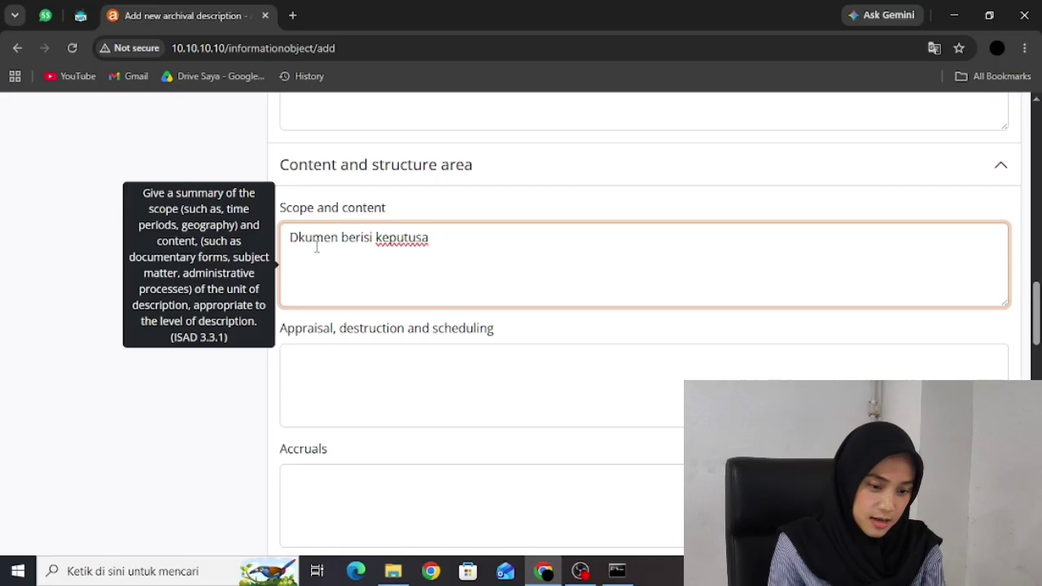
pyautogui.write('o')
pyautogui.press('End')
pyautogui.write('n Rektor IAIN Syarif Hidayatullah Jakarta Nomor 004 Tahun')
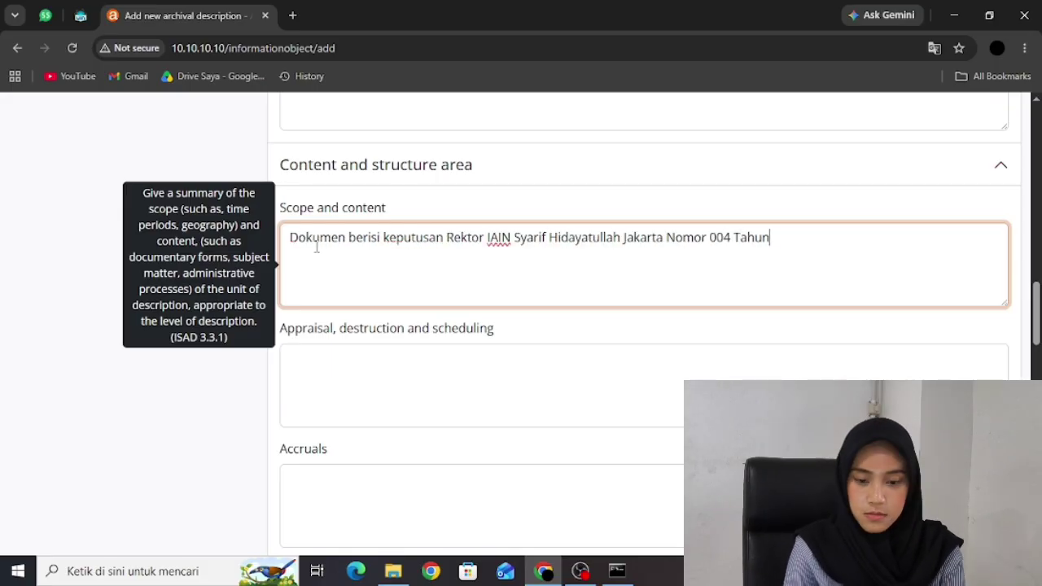
pyautogui.write(' 2001 mengenai pembentukan Fakultas Psikologi. Keputusan ini dibuat dalam rang')
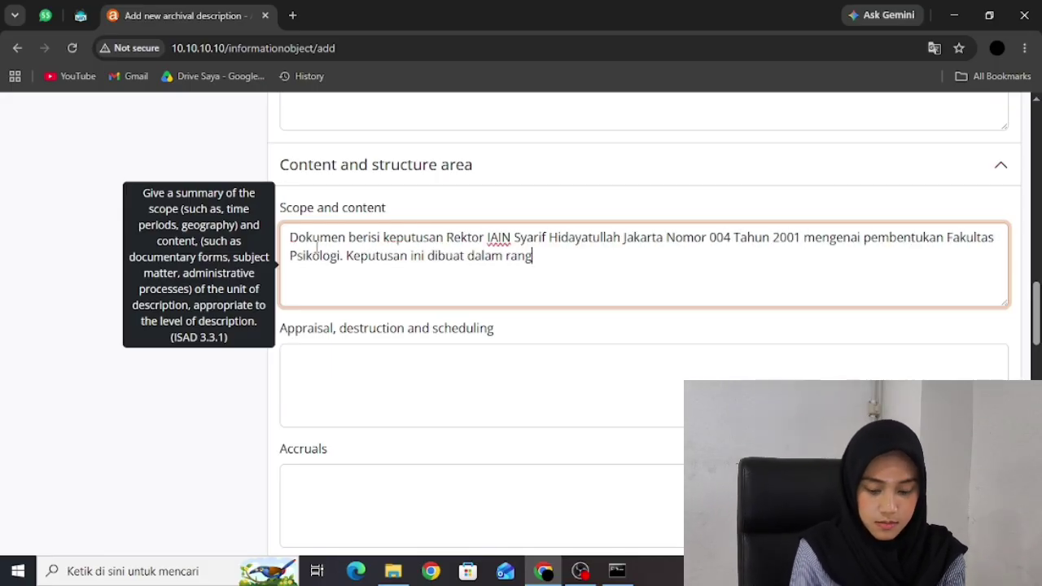
# - Complete the scope and content with "pembangunan IAIN menuju UIN serta pengembangan bidang psikologi Islam" and "pertimbangan pembentukan fakultas, dasar hukum, penetapan pembentukan Fakultas Psikologi."
pyautogui.write('ka pembangunan IAIN menuju UIN serta pengembangan bidang psikologi Islam. Ij dokumen menca')
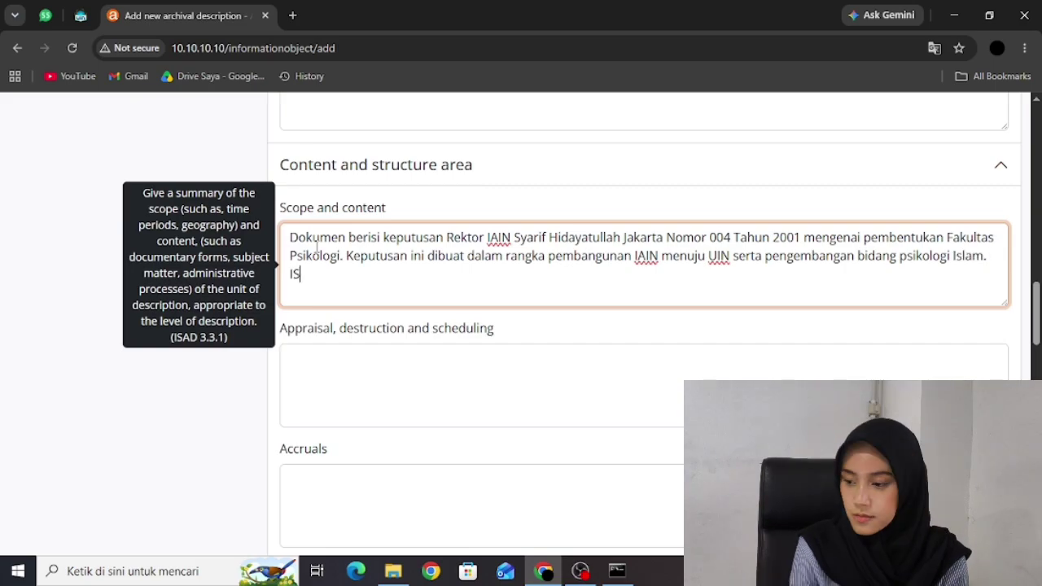
pyautogui.write('kup')
pyautogui.write('s, dasar hu')
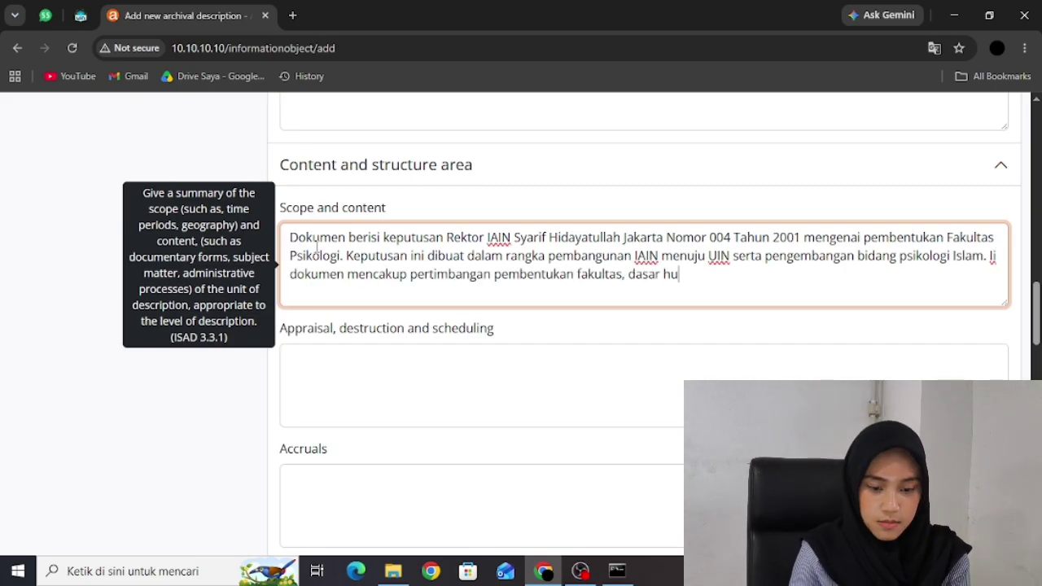
pyautogui.write('kum, penetapan pembentukan Fakultas Psikologi.')
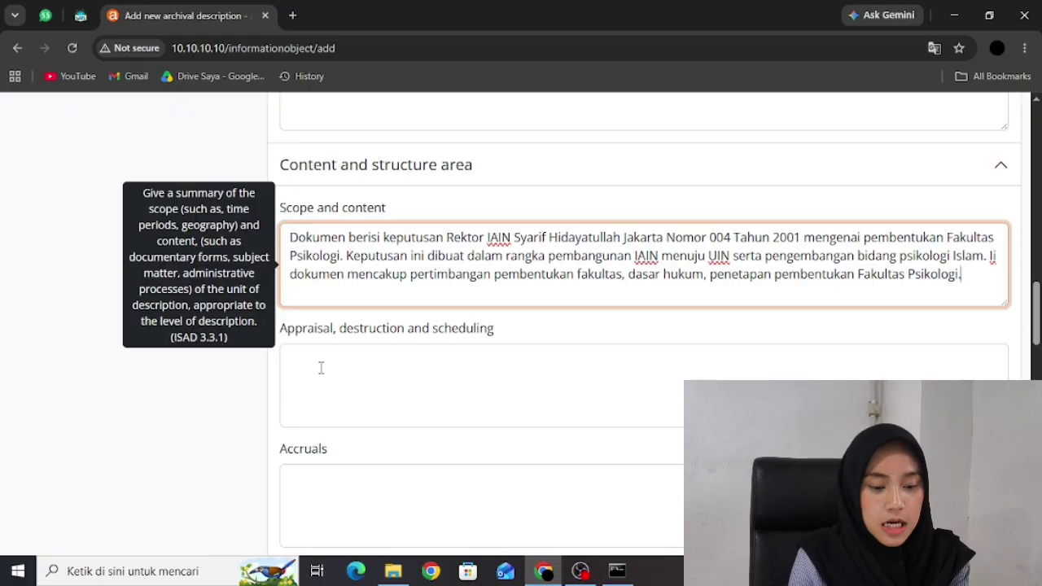
# - Add Indonesian as the language in the description control area
pyautogui.scroll(-5, 321, 368)
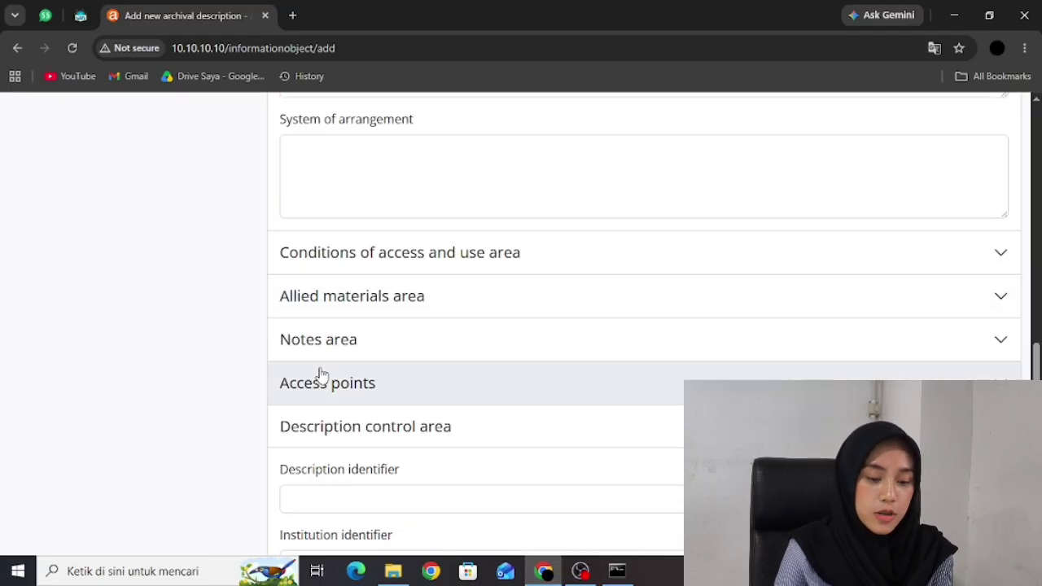
pyautogui.scroll(-2, 320, 373)
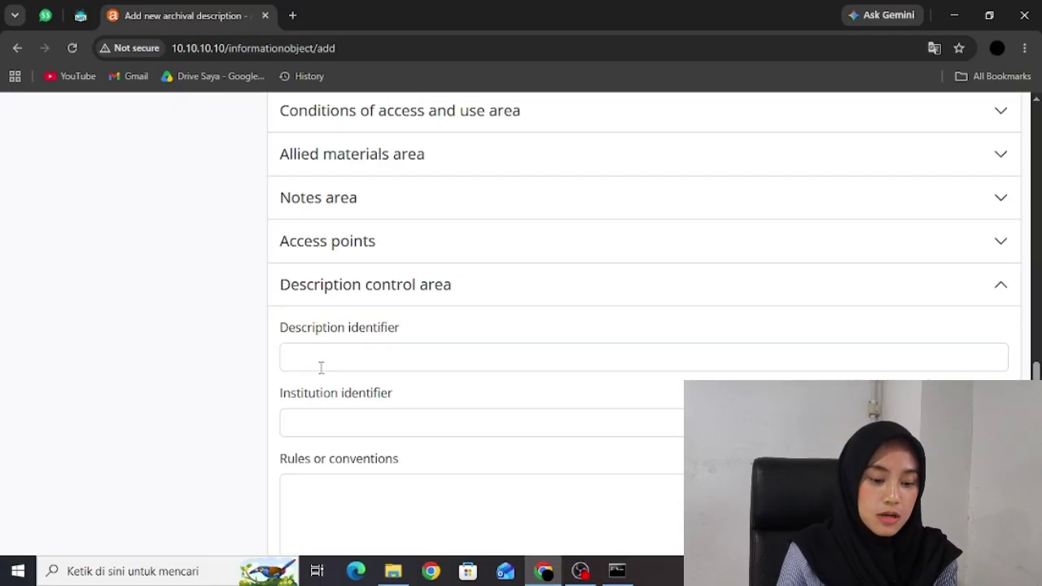
pyautogui.scroll(-6, 321, 368)
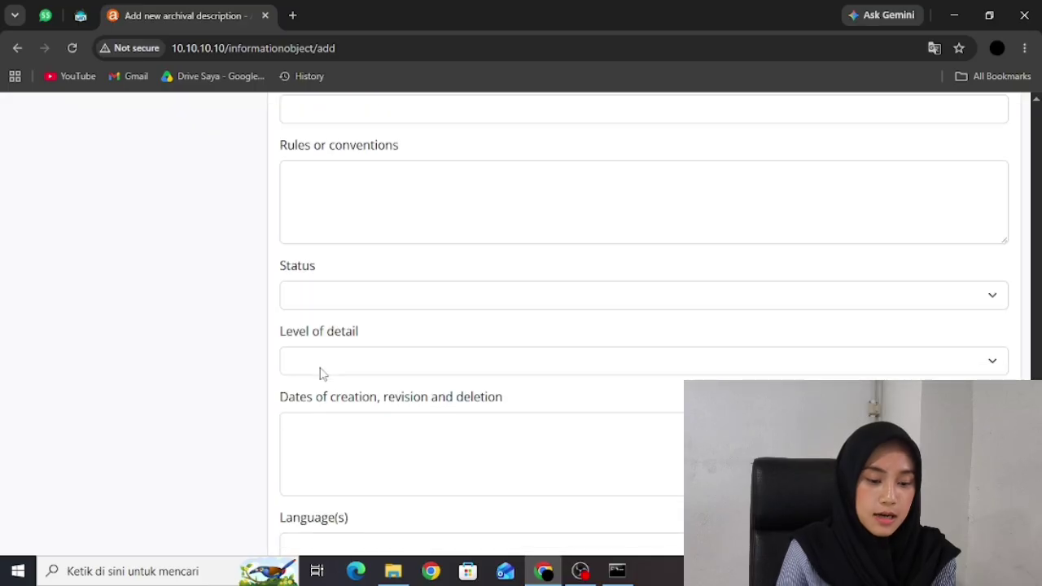
pyautogui.scroll(-1, 321, 368)
pyautogui.click(309, 353)
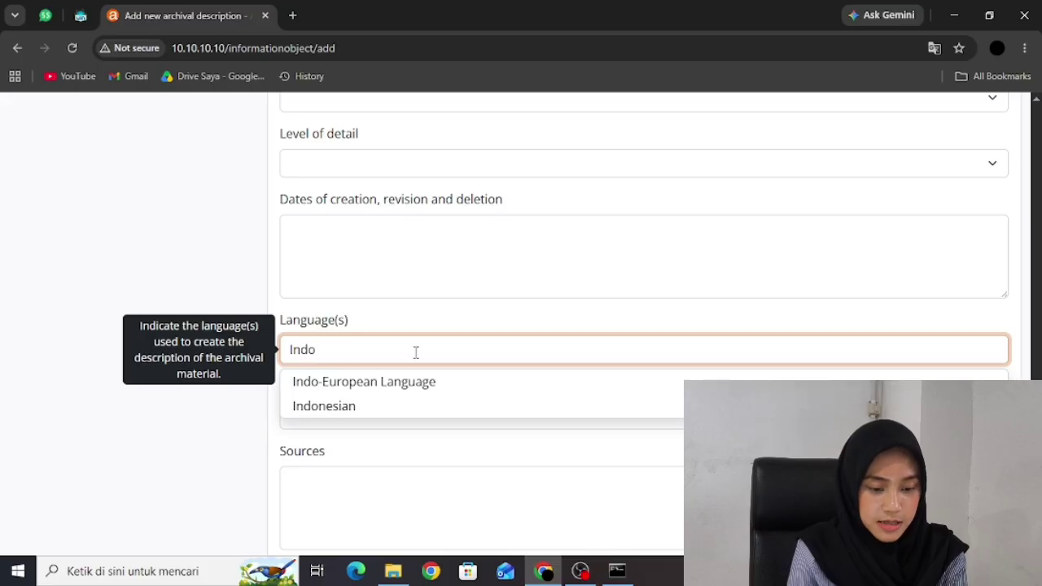
pyautogui.click(334, 404)
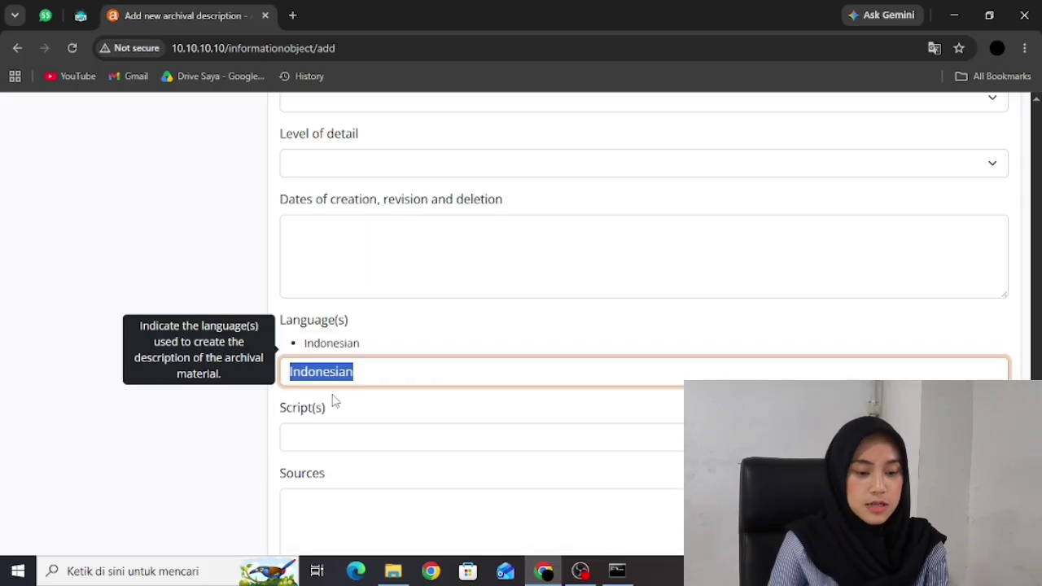
# - Set the display standard to ISAD(G), 2nd ed. in the administration area and create the archival description
pyautogui.scroll(-5, 334, 400)
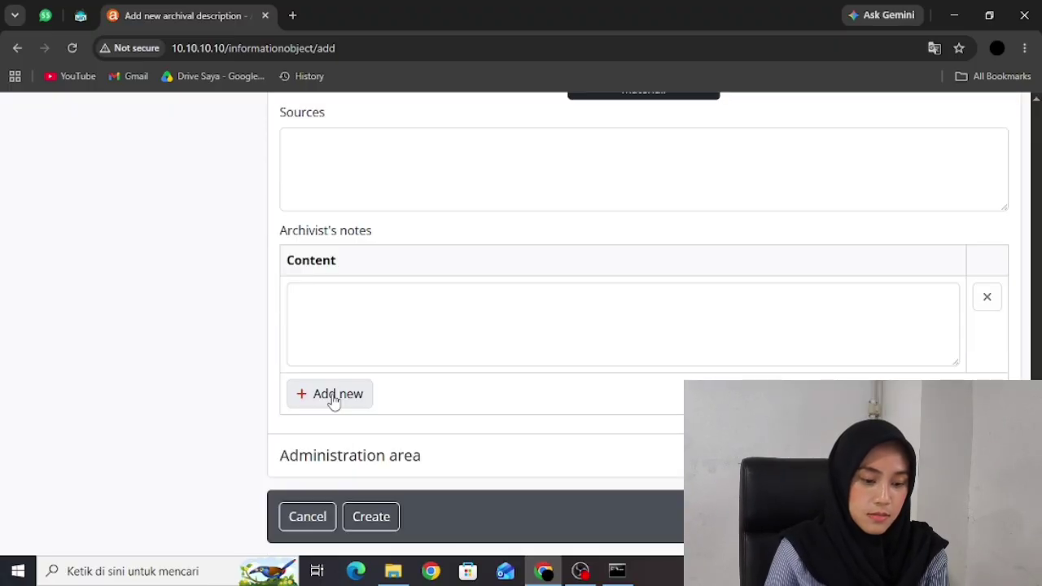
pyautogui.click(408, 462)
pyautogui.scroll(-2, 409, 464)
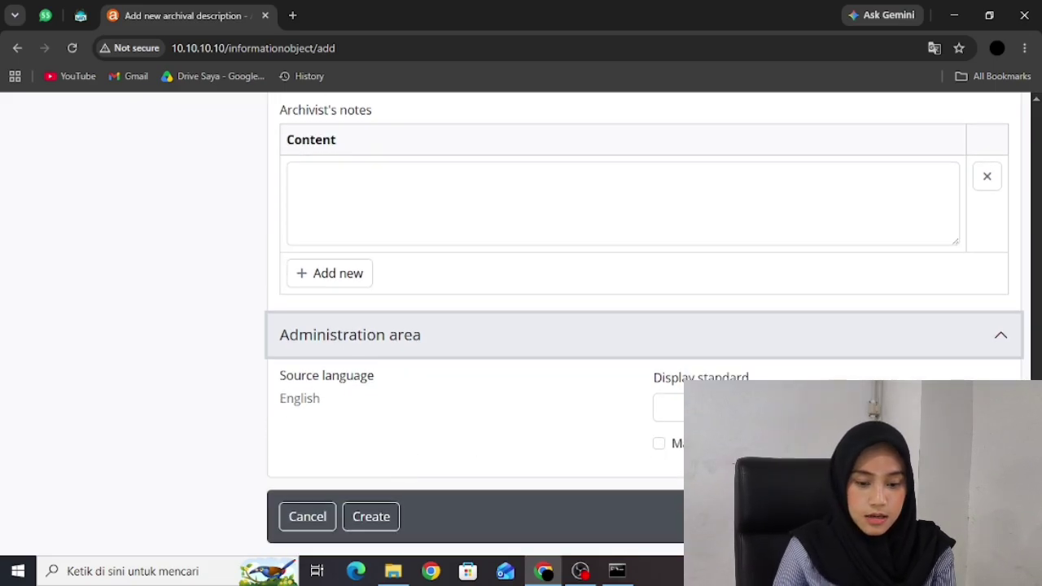
pyautogui.click(667, 407)
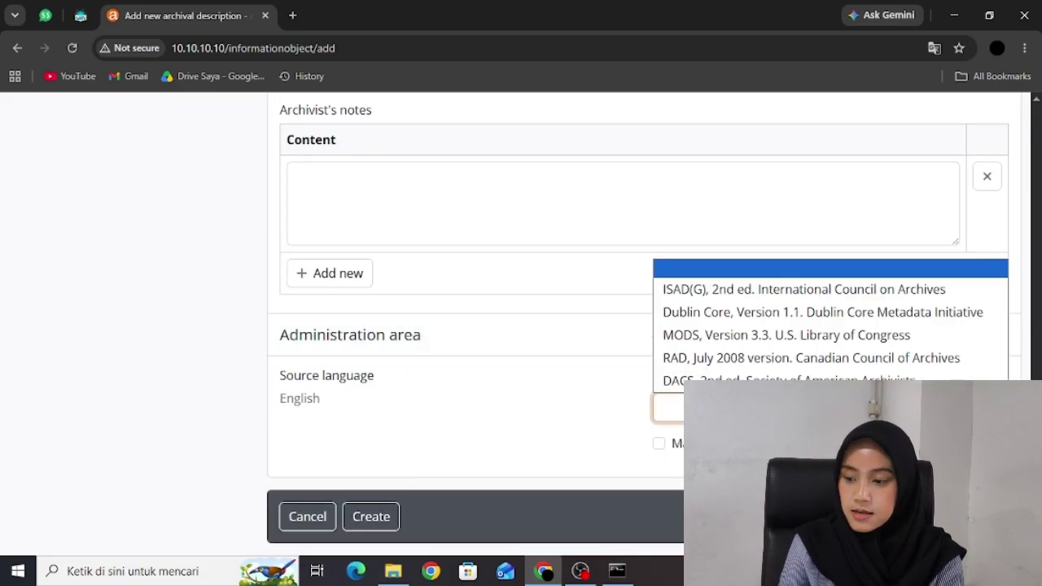
pyautogui.click(675, 301)
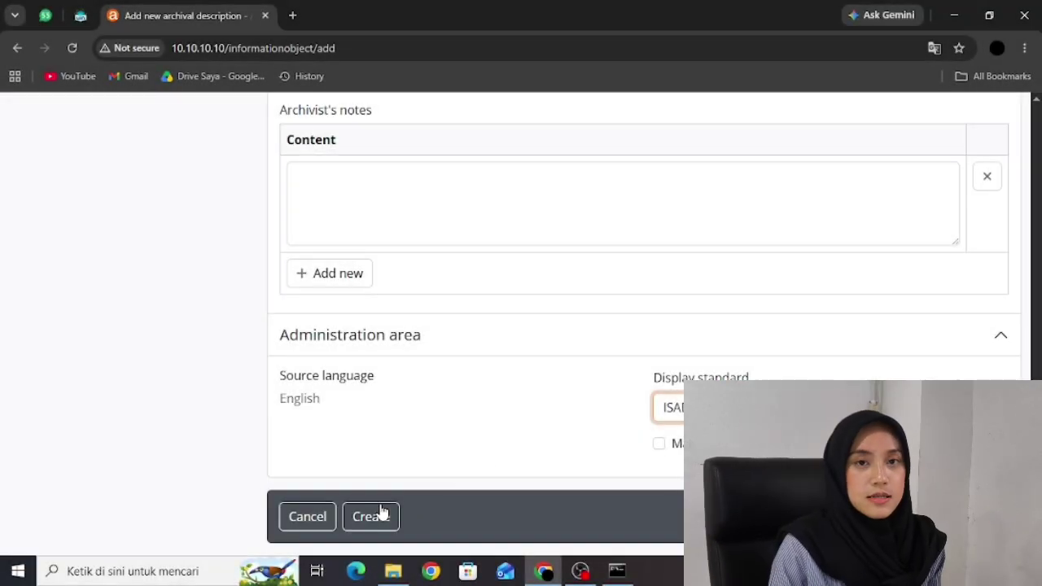
pyautogui.click(383, 513)
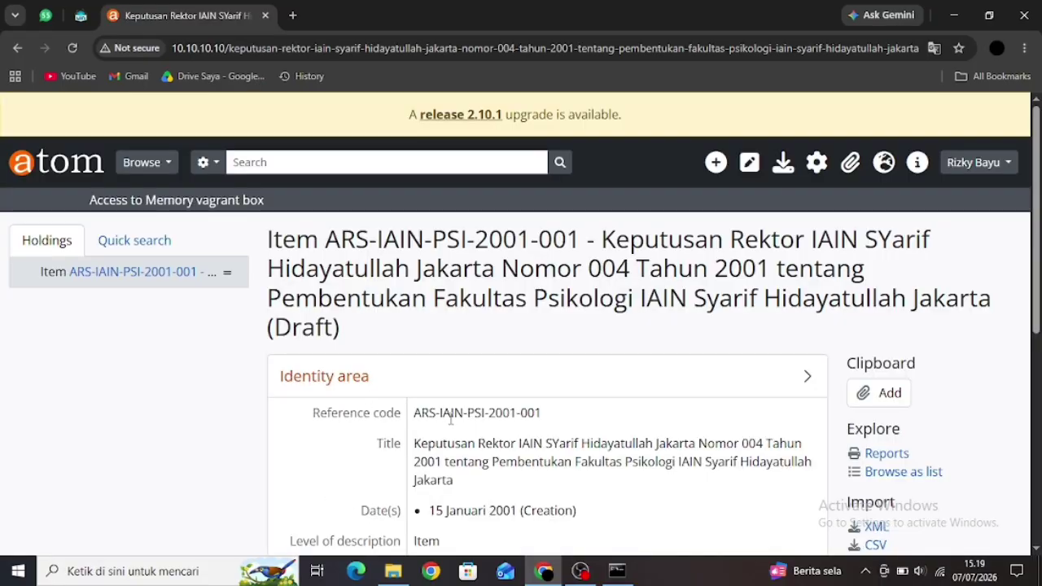
# - Link the file "2_SK Pendirian Fakultas Psikologi UIN Jakarta.pdf" to the decree's description as its digital object
pyautogui.scroll(-4, 450, 418)
pyautogui.click(628, 516)
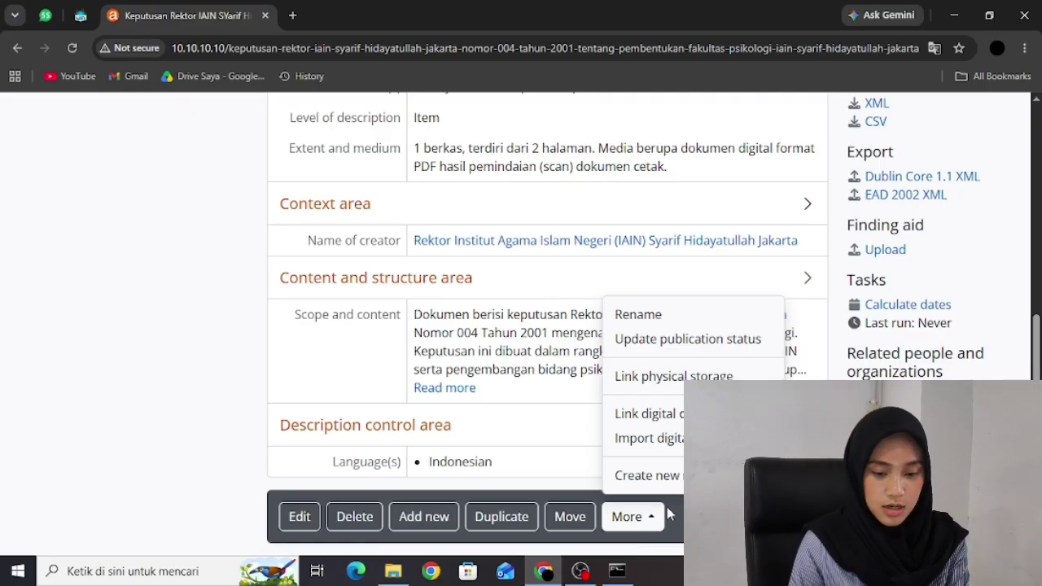
pyautogui.click(661, 423)
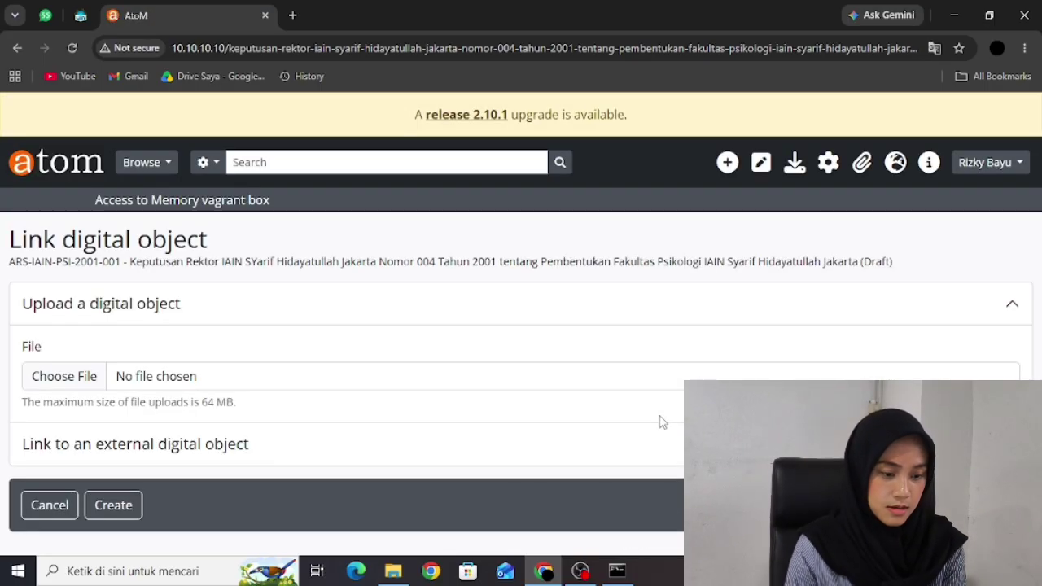
pyautogui.click(96, 379)
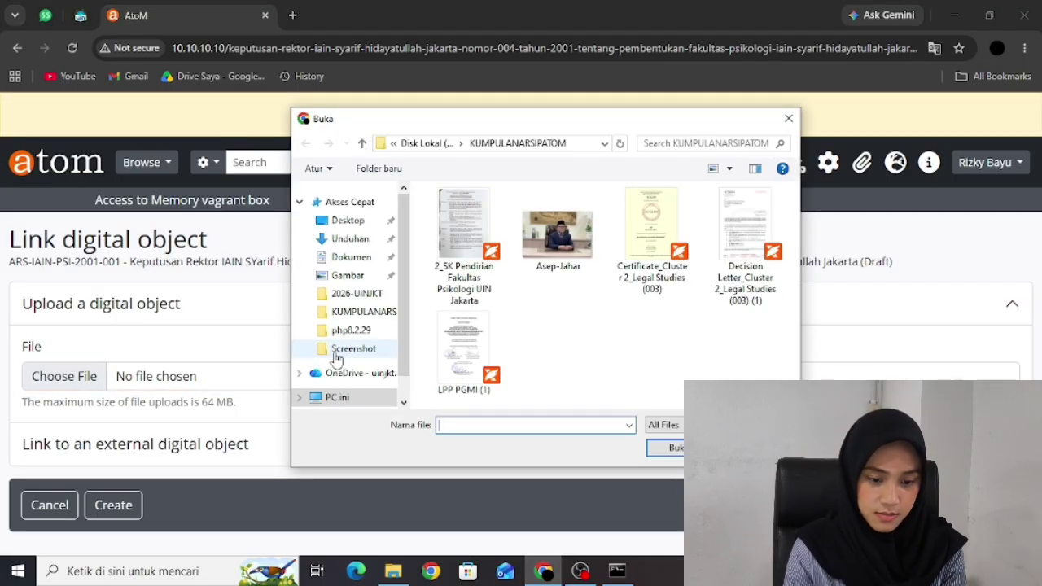
pyautogui.click(470, 257)
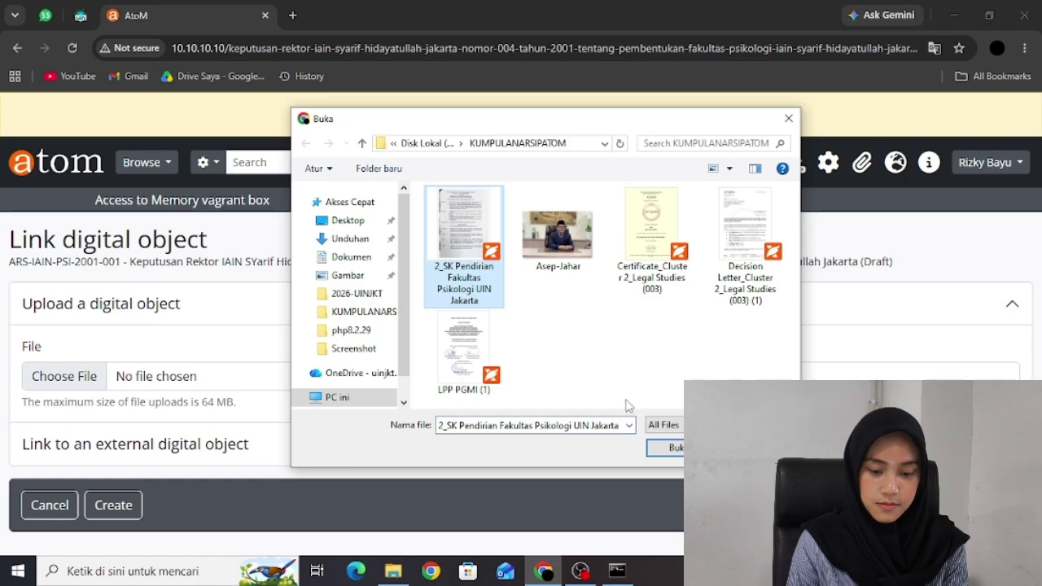
pyautogui.click(664, 449)
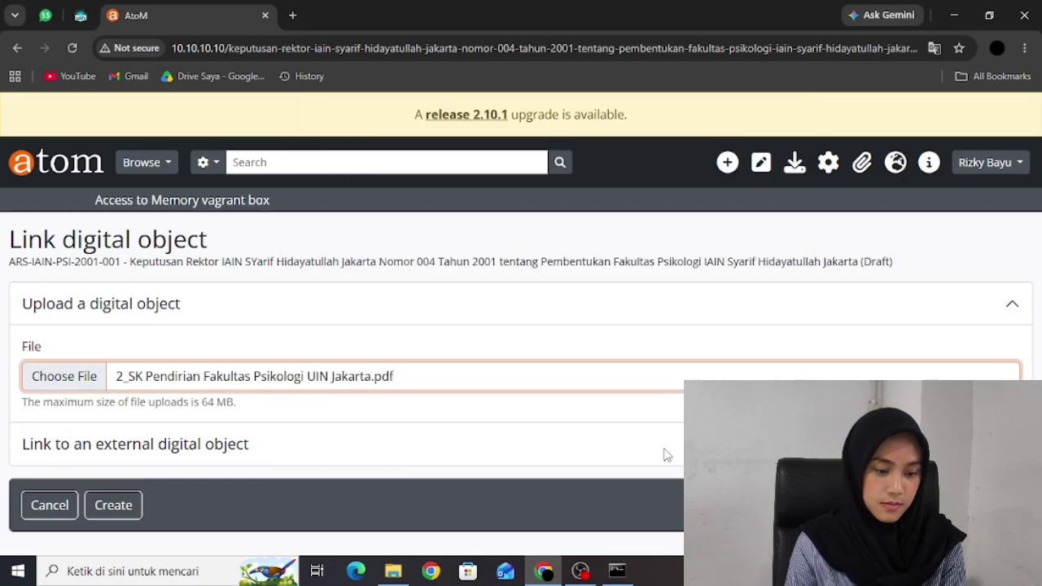
pyautogui.click(106, 503)
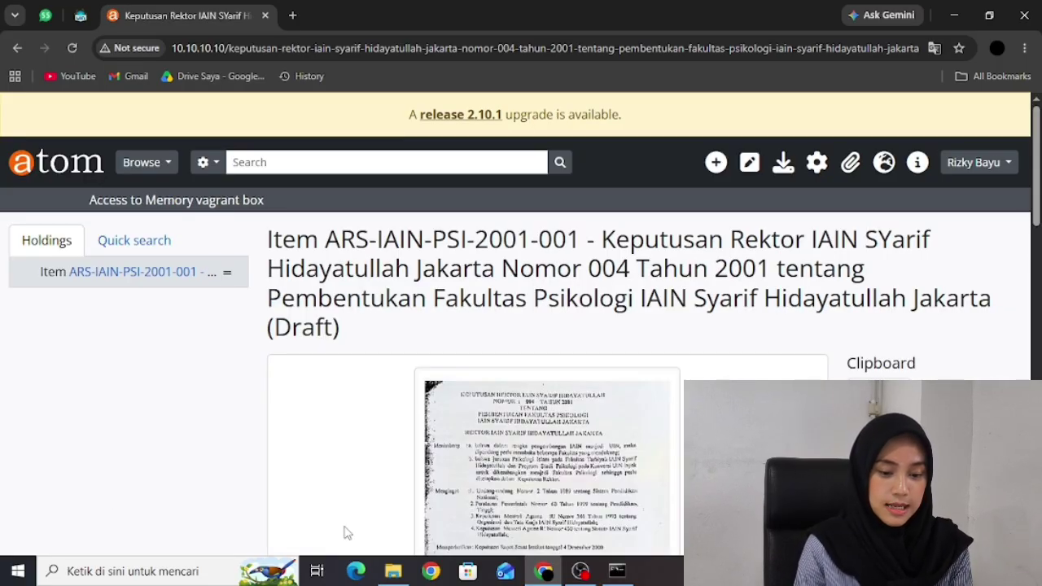
# - Review the decree's record with its linked file and update its publication status to Published
pyautogui.scroll(-2, 371, 472)
pyautogui.scroll(1, 370, 473)
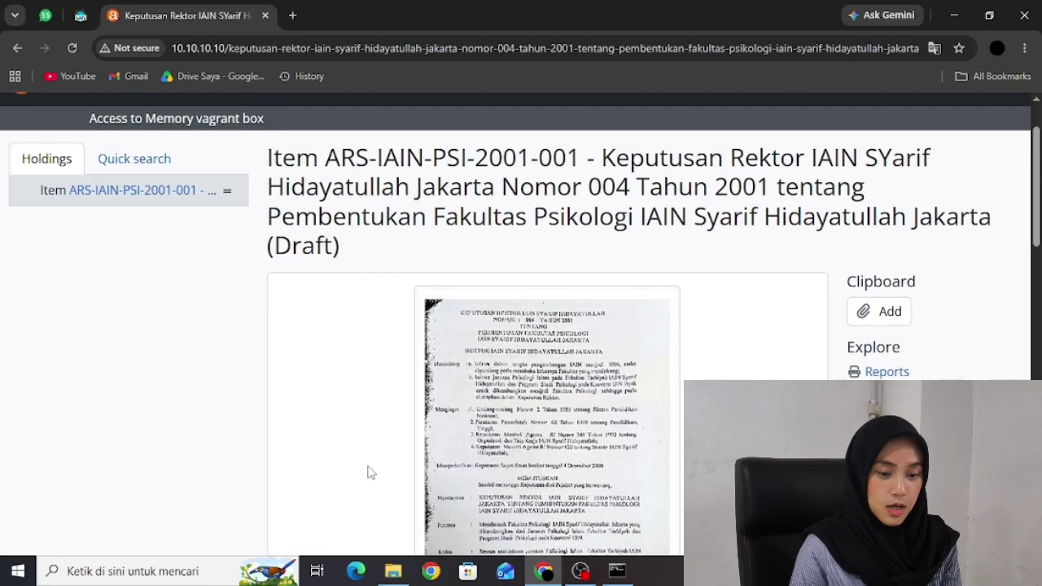
pyautogui.scroll(-7, 371, 472)
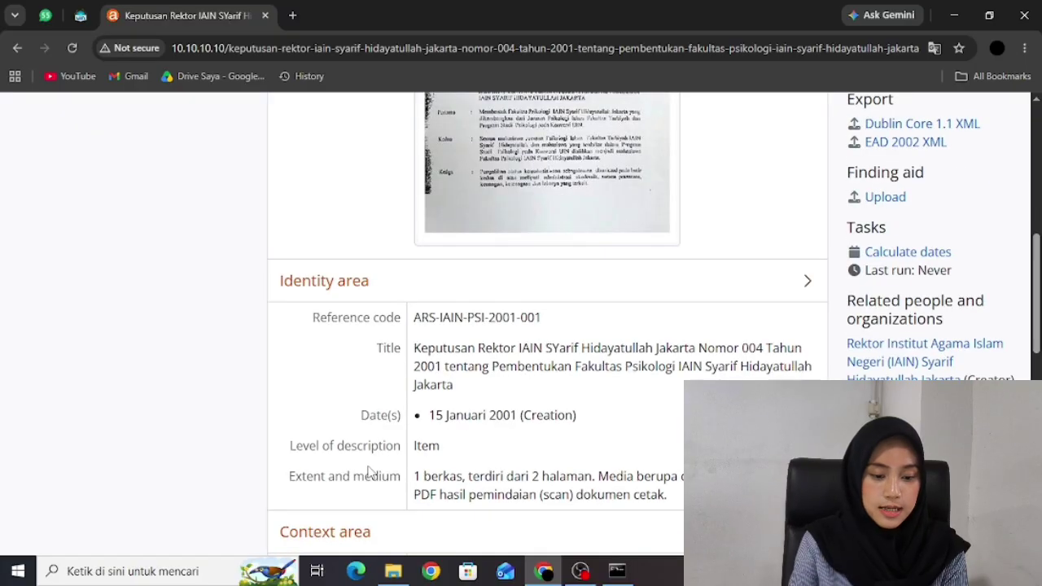
pyautogui.scroll(-6, 370, 472)
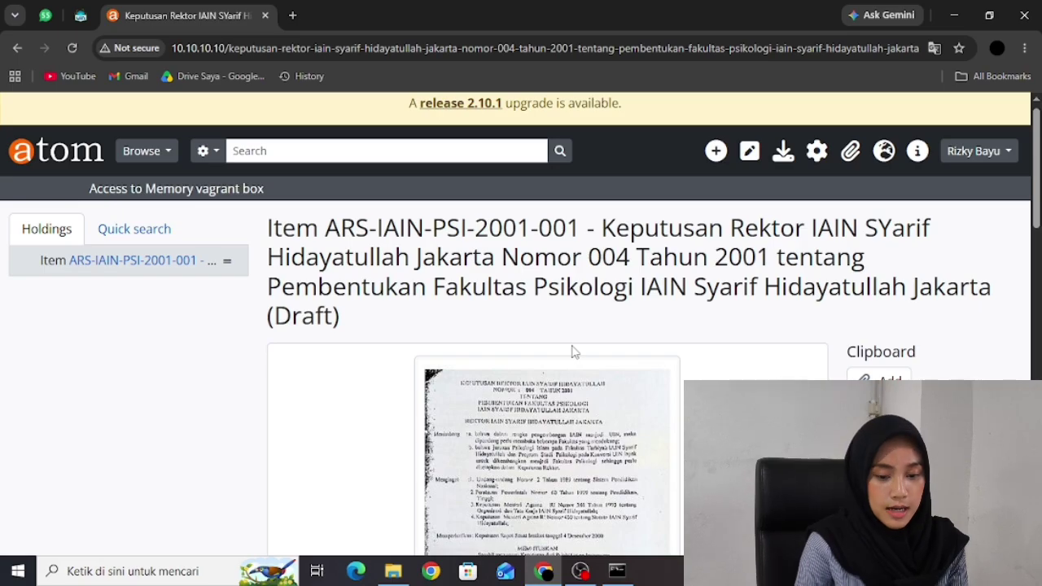
pyautogui.scroll(-12, 572, 351)
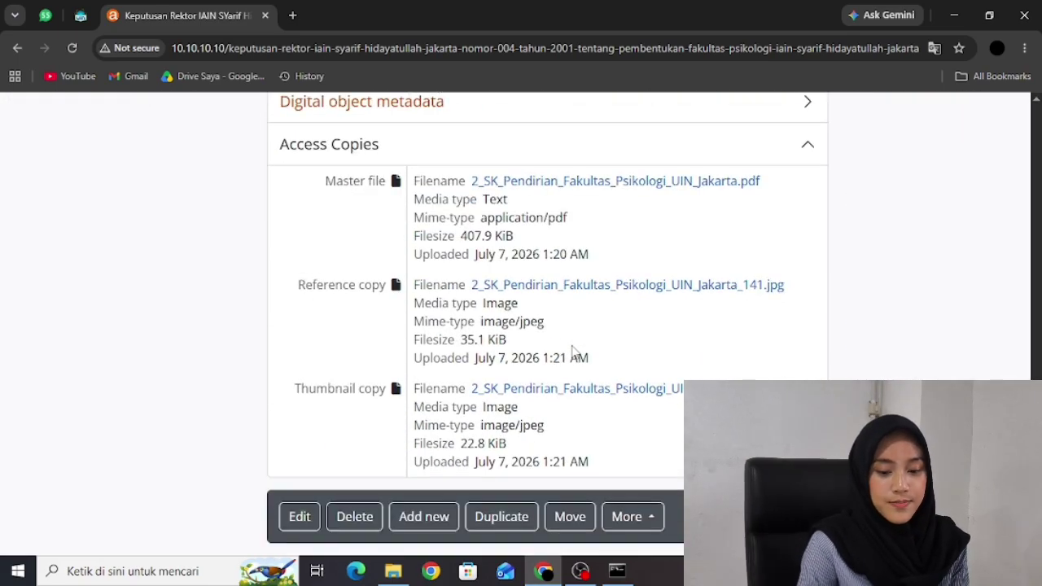
pyautogui.click(629, 516)
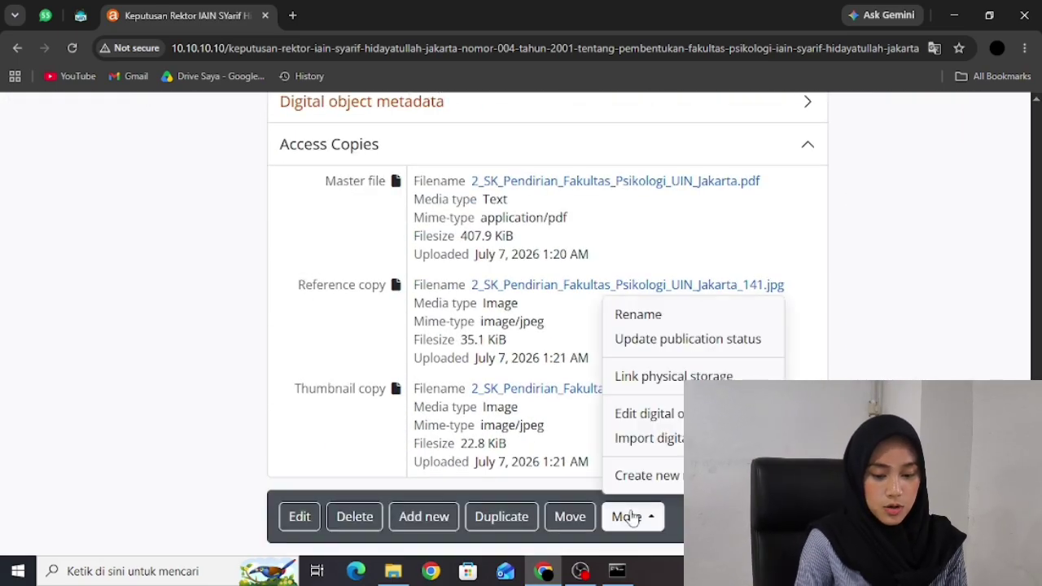
pyautogui.click(644, 348)
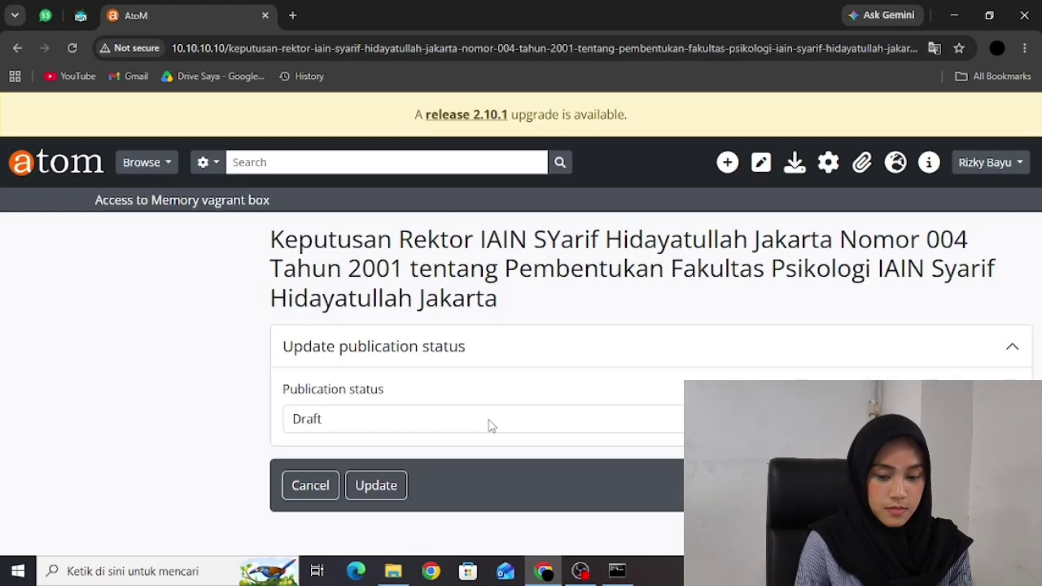
pyautogui.click(490, 419)
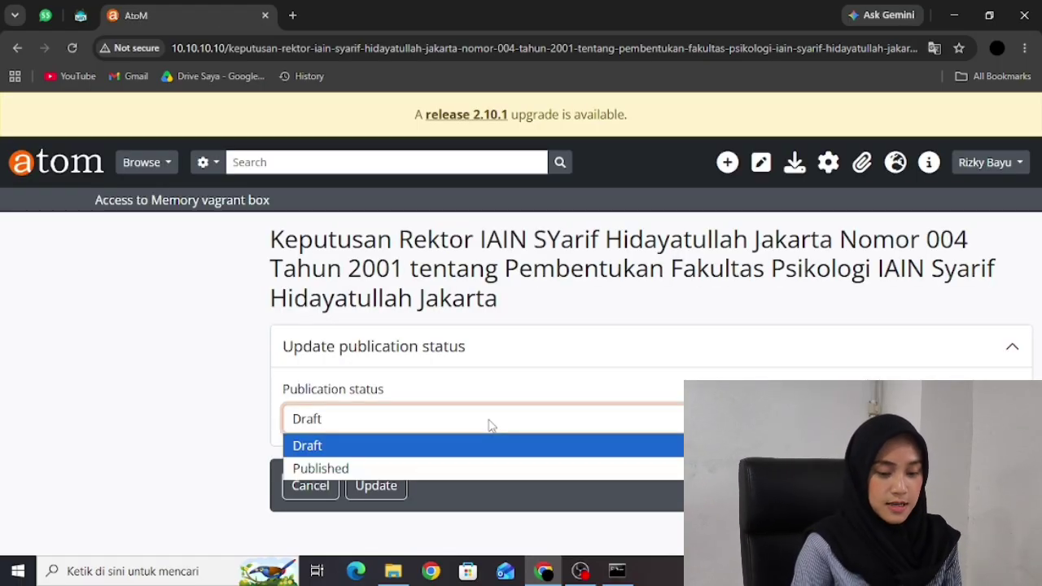
pyautogui.click(412, 469)
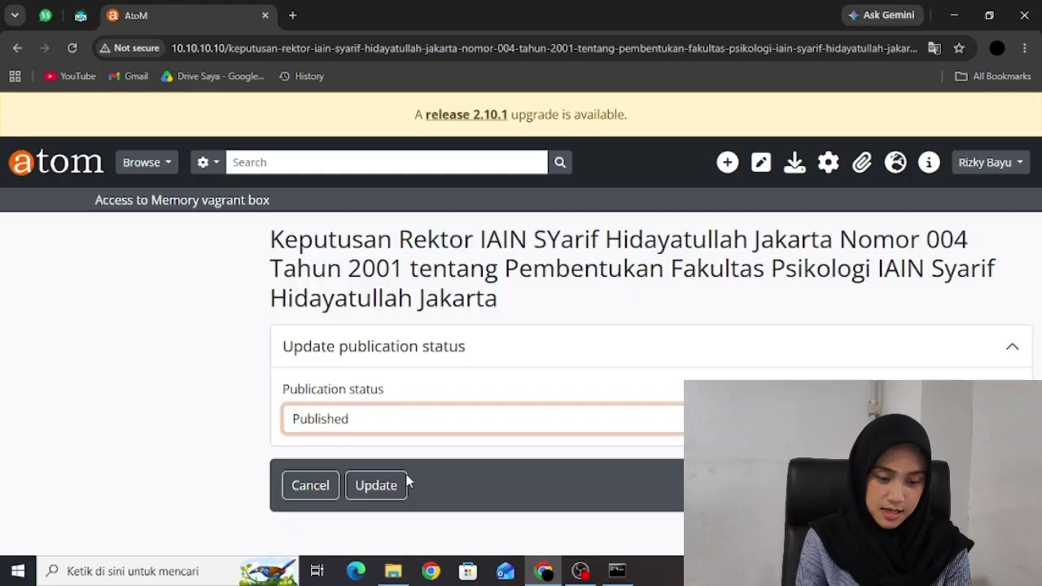
pyautogui.click(389, 483)
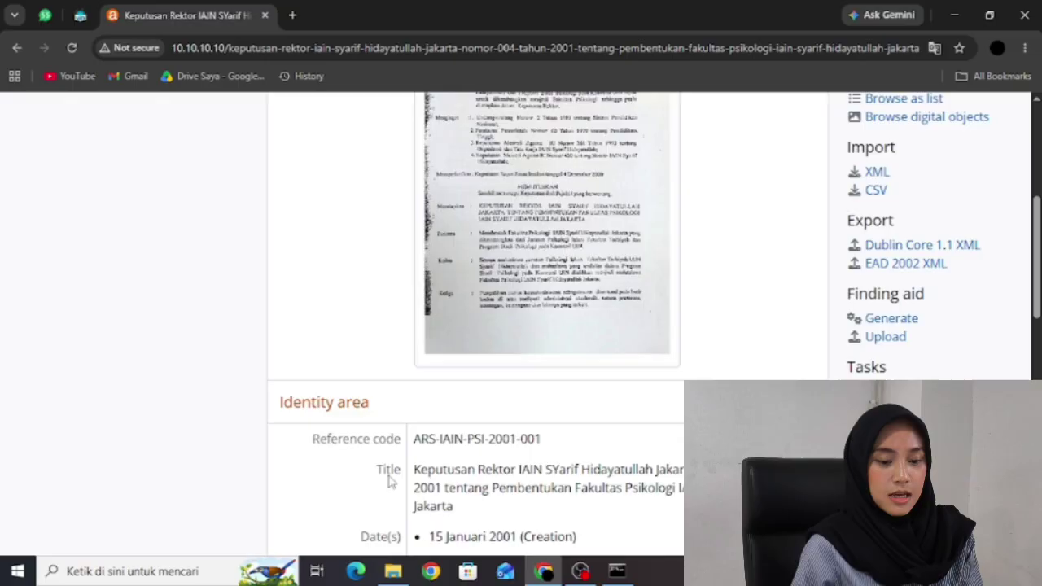
pyautogui.scroll(-8, 389, 482)
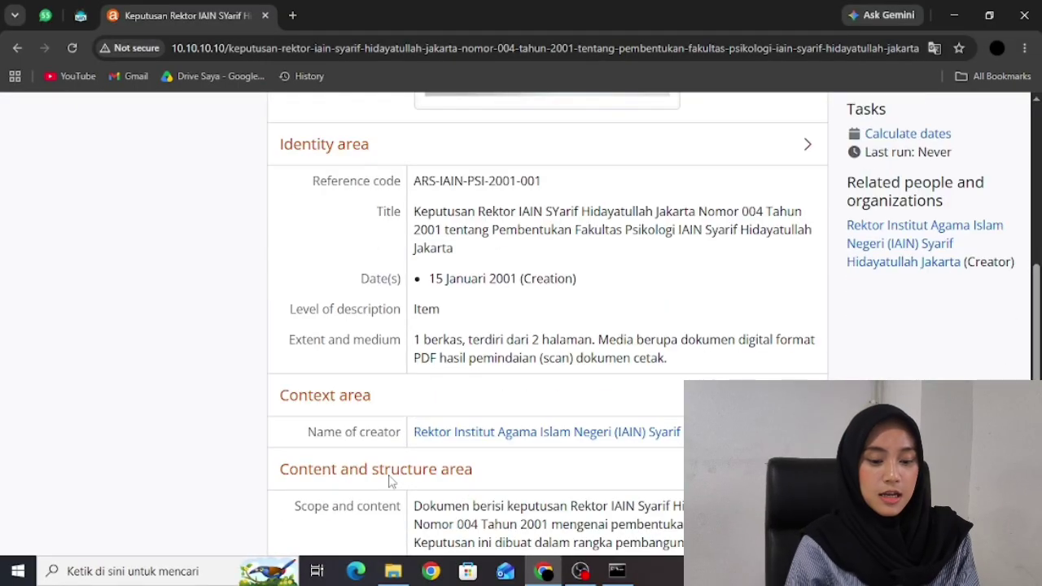